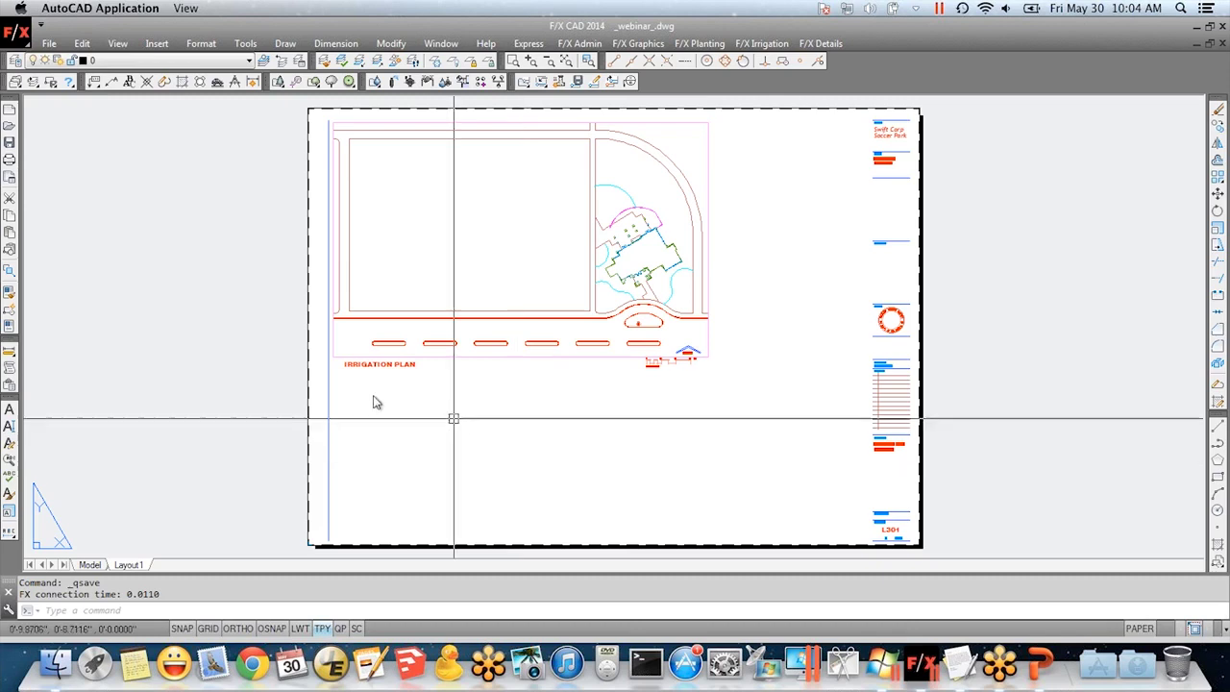
- Examine the scale bar and north arrow beneath the irrigation plan on the layout sheet
left_click(154, 344)
left_click(174, 272)
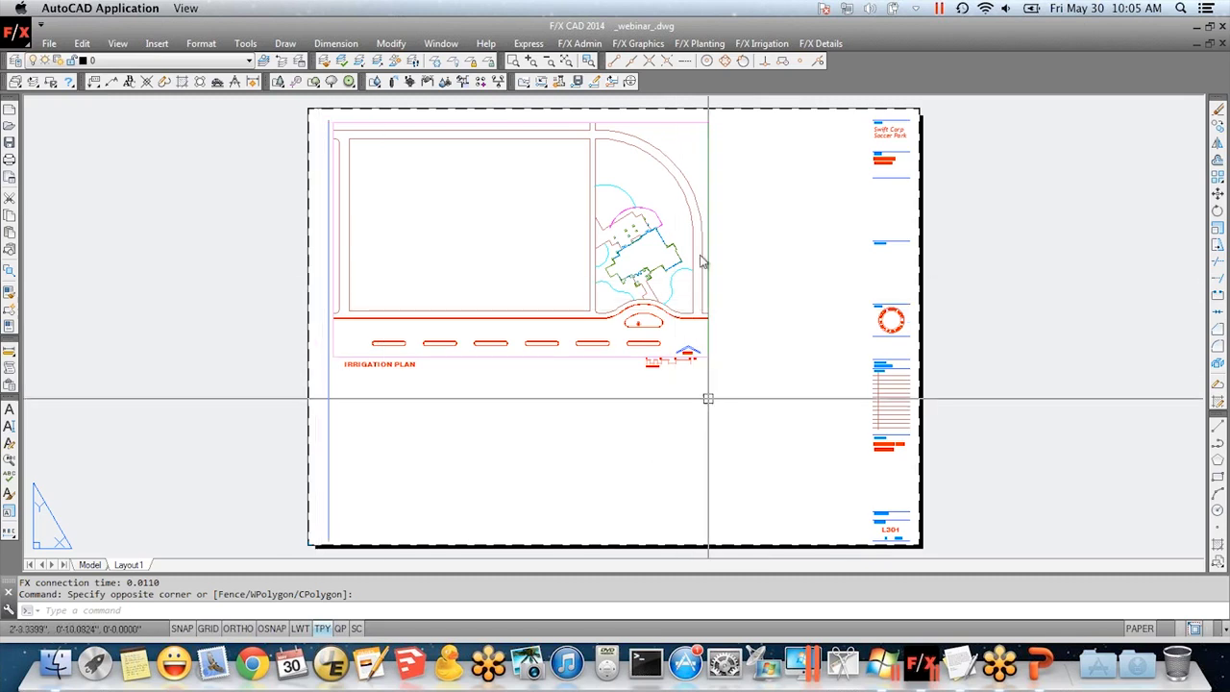
scroll(685, 371, "up", 4)
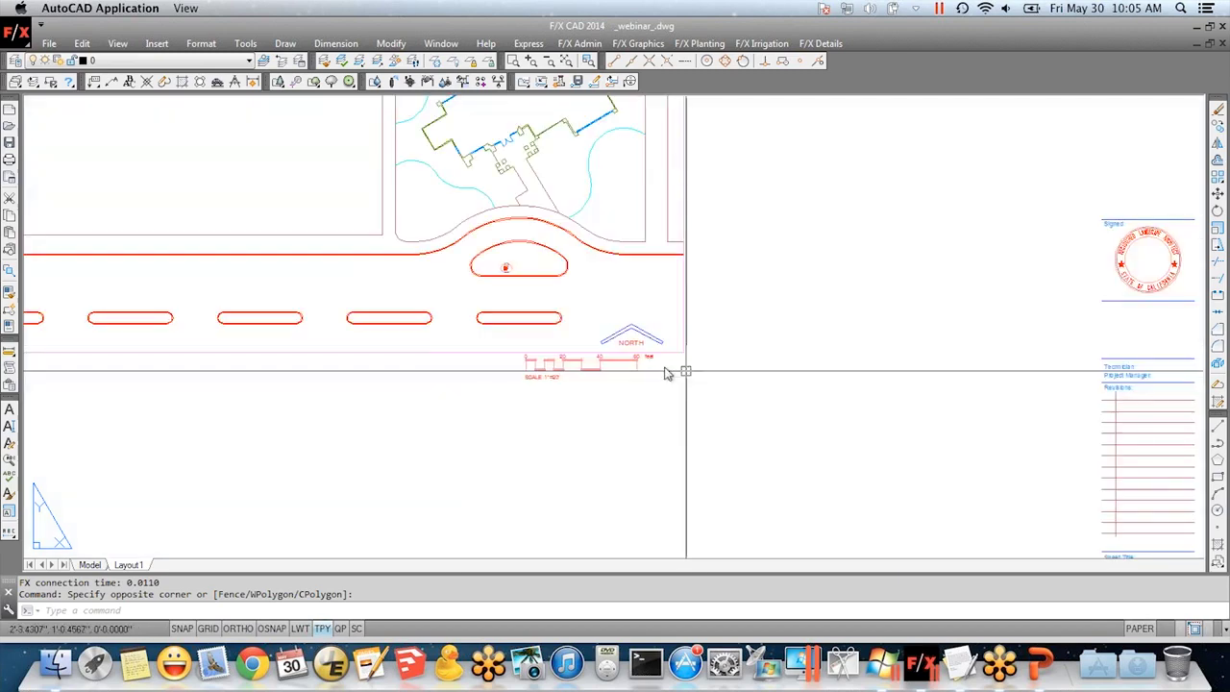
scroll(577, 375, "up", 4)
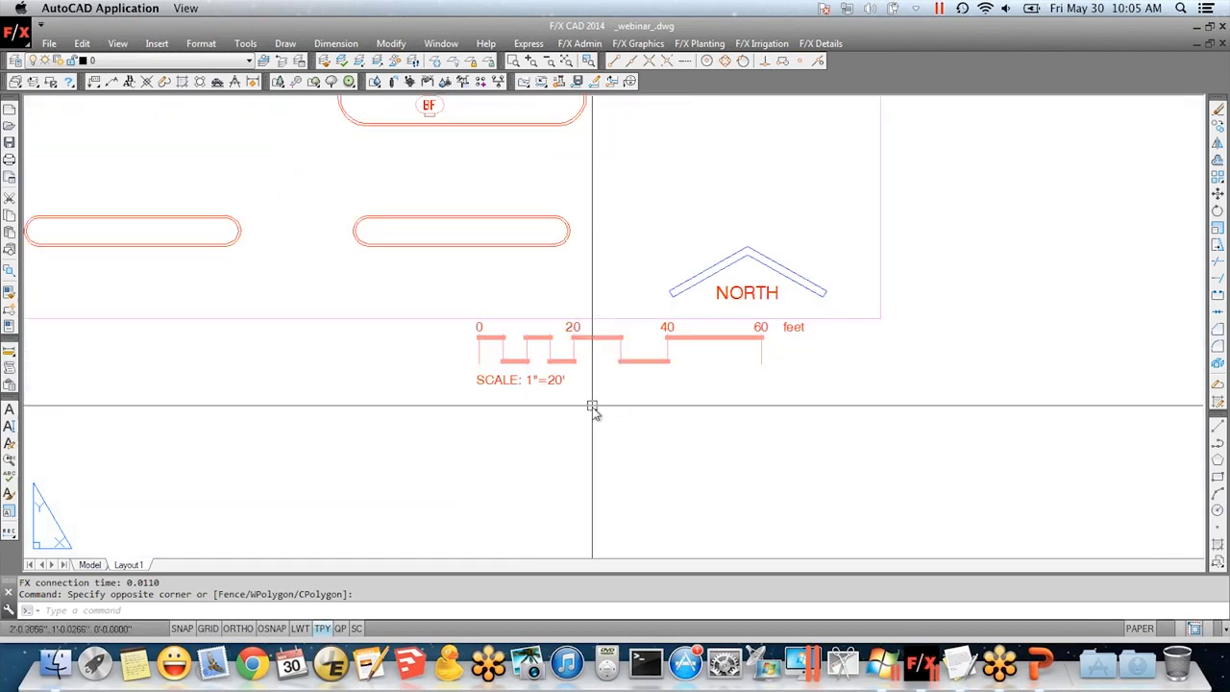
scroll(593, 406, "down", 8)
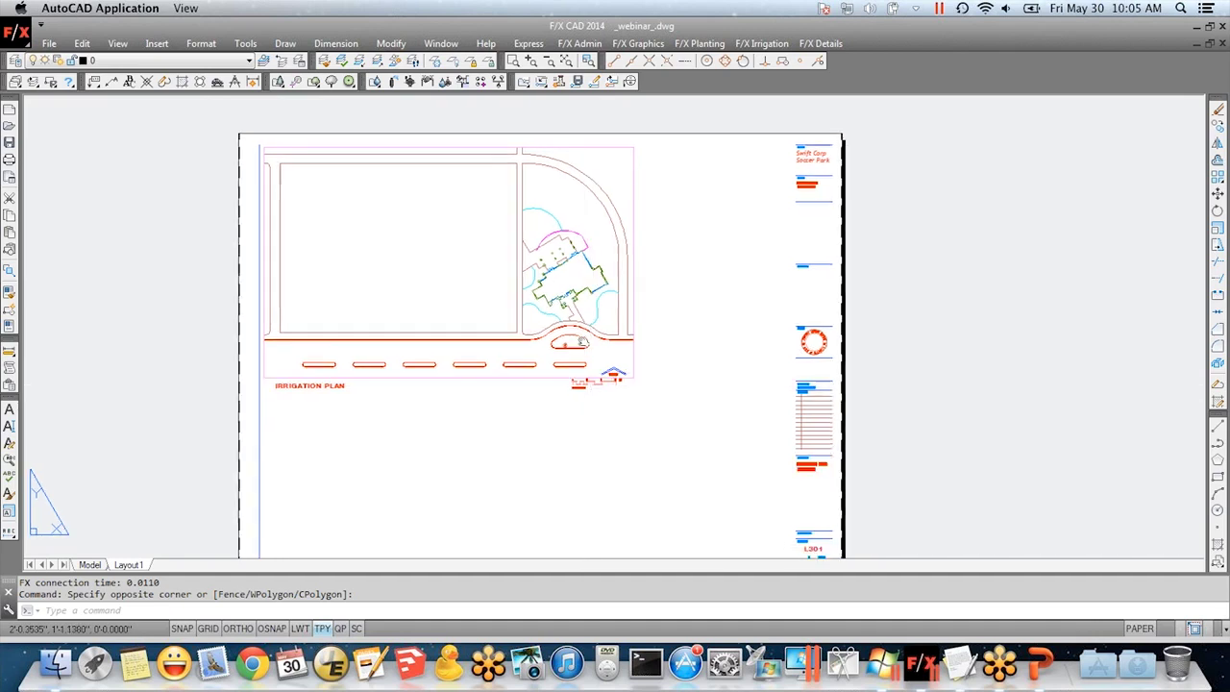
scroll(582, 342, "down", 1)
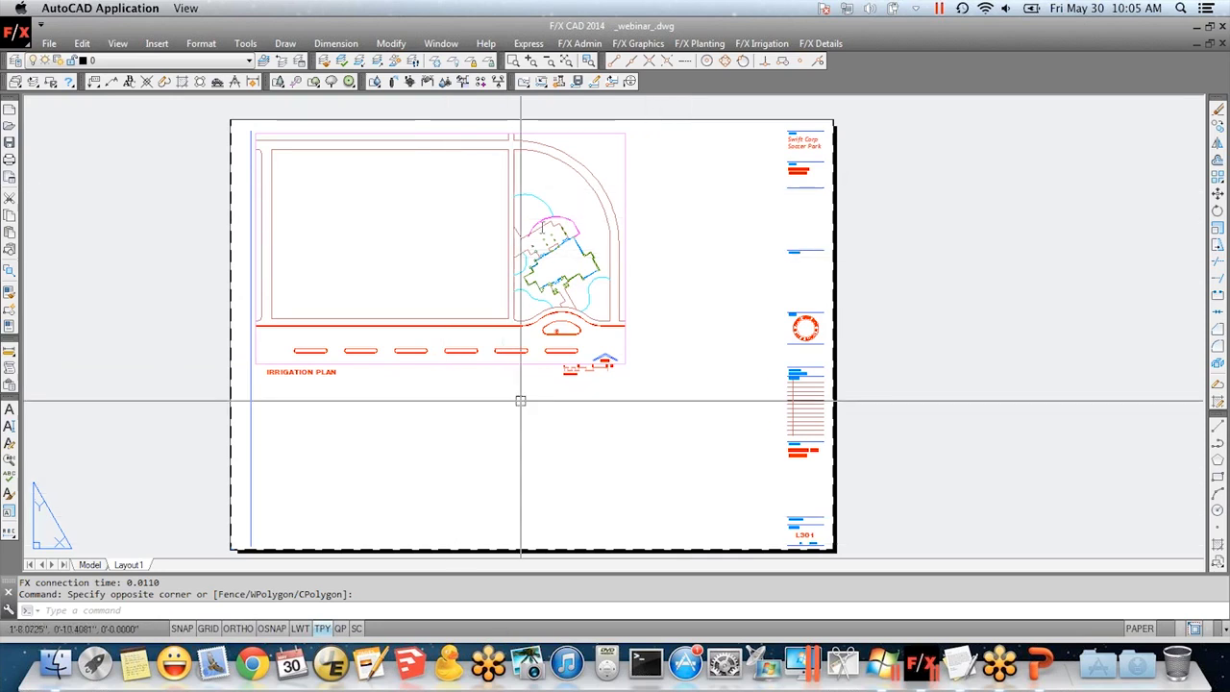
- Check the F/X plan scale setting for the layout and close its dialog
left_click(578, 44)
left_click(678, 96)
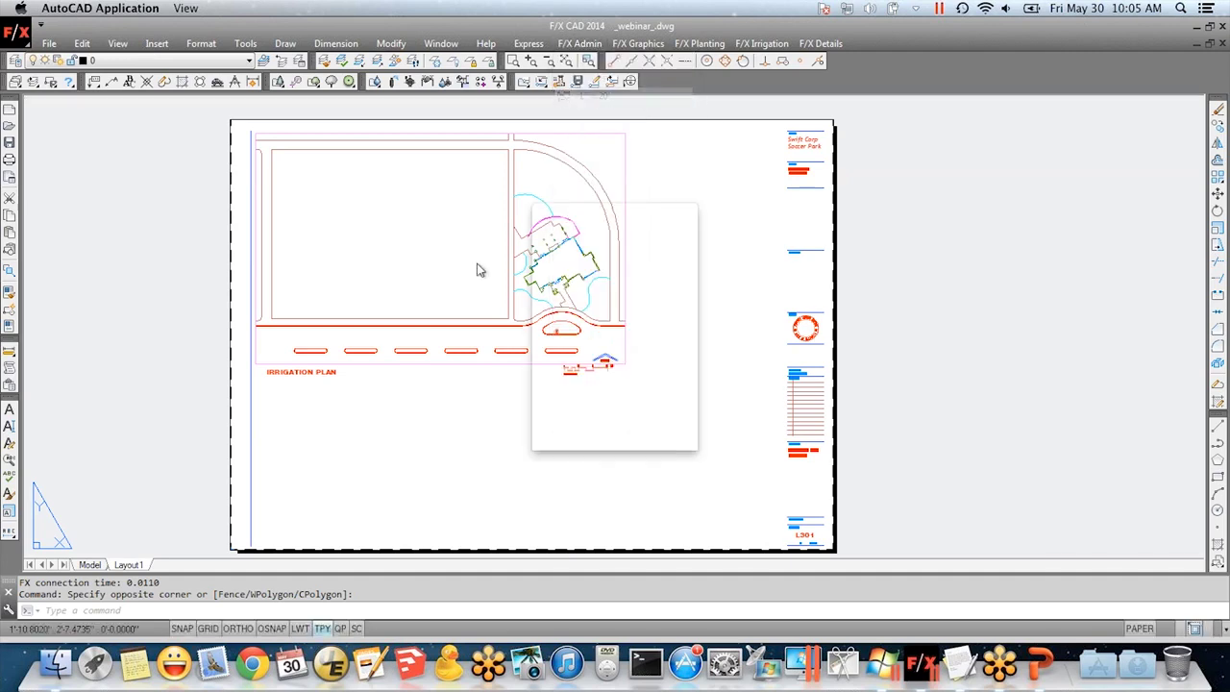
mouse_move(597, 213)
left_mouse_down()
mouse_move(732, 146)
mouse_move(729, 157)
left_mouse_up()
left_click(740, 344)
left_click(579, 44)
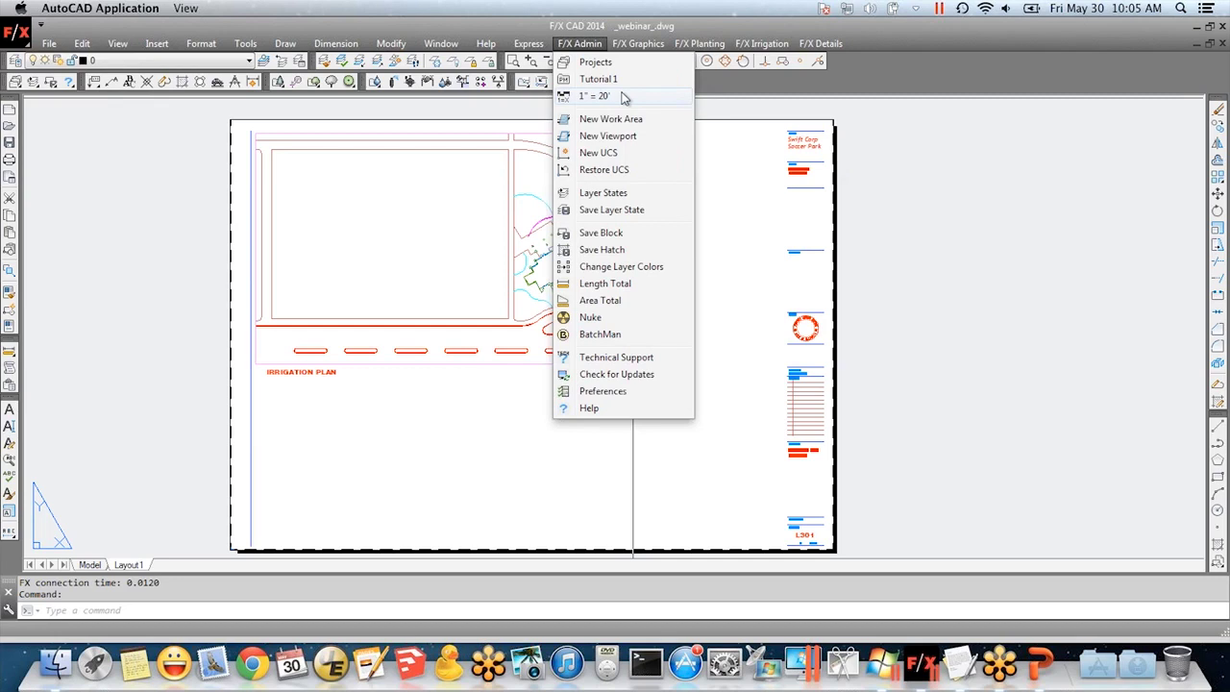
left_click(497, 408)
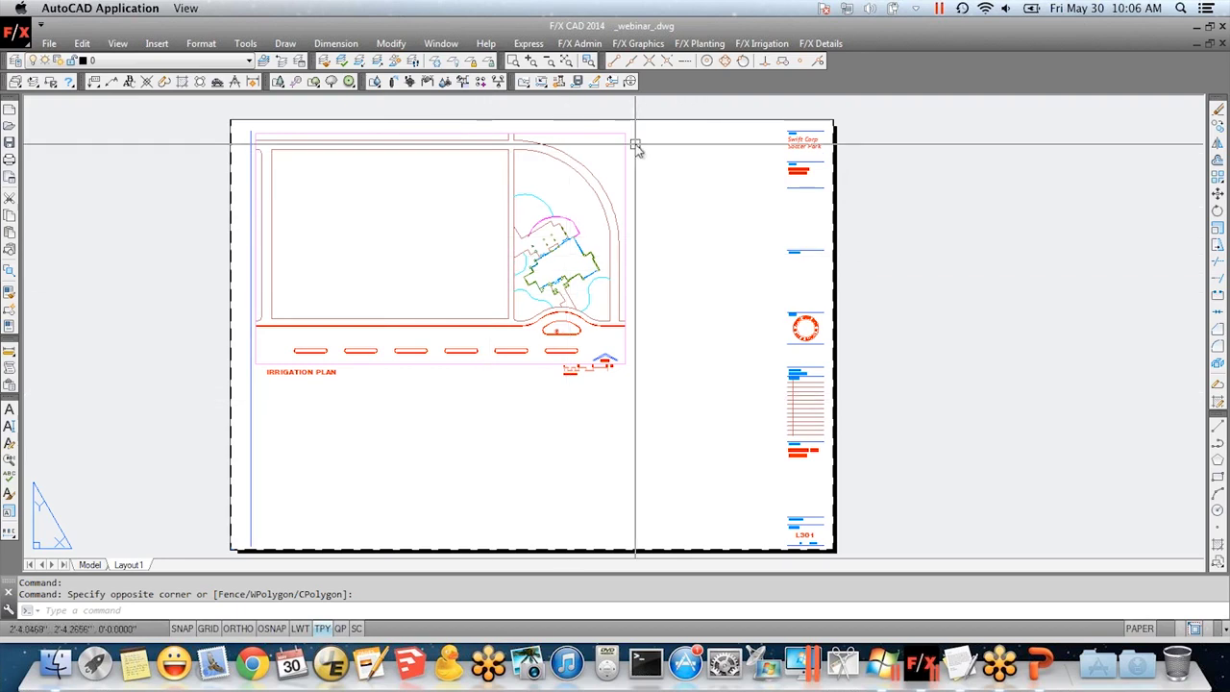
left_click(766, 43)
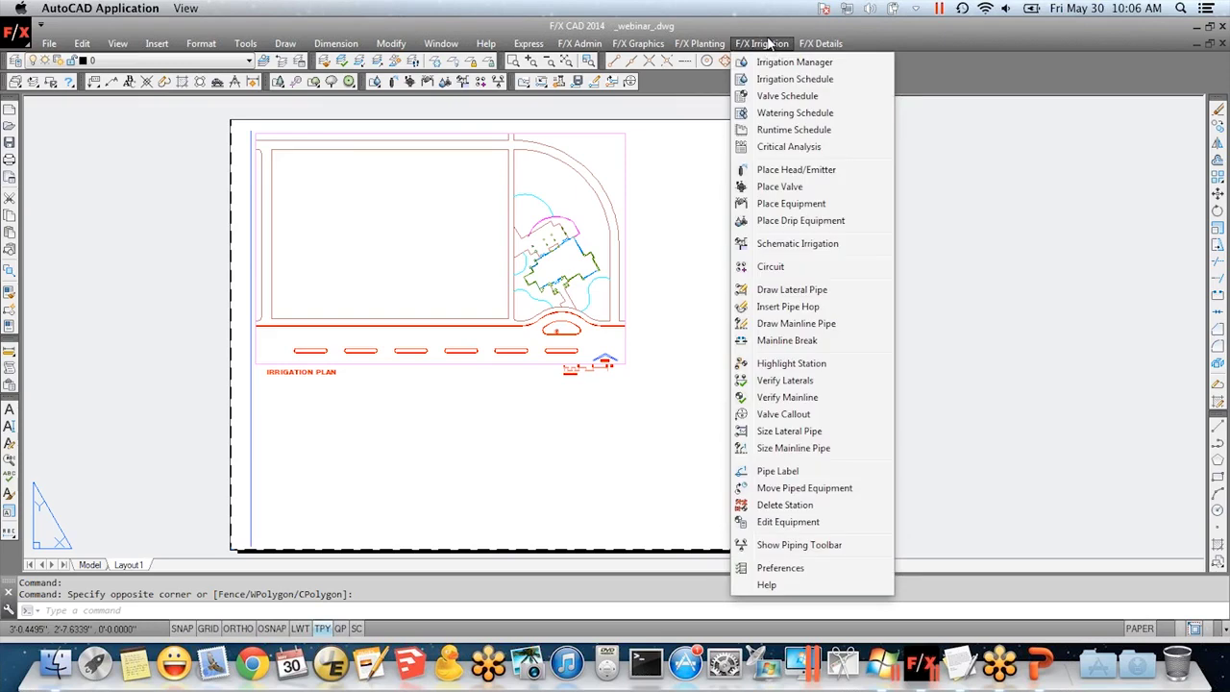
left_click(769, 44)
left_click(768, 43)
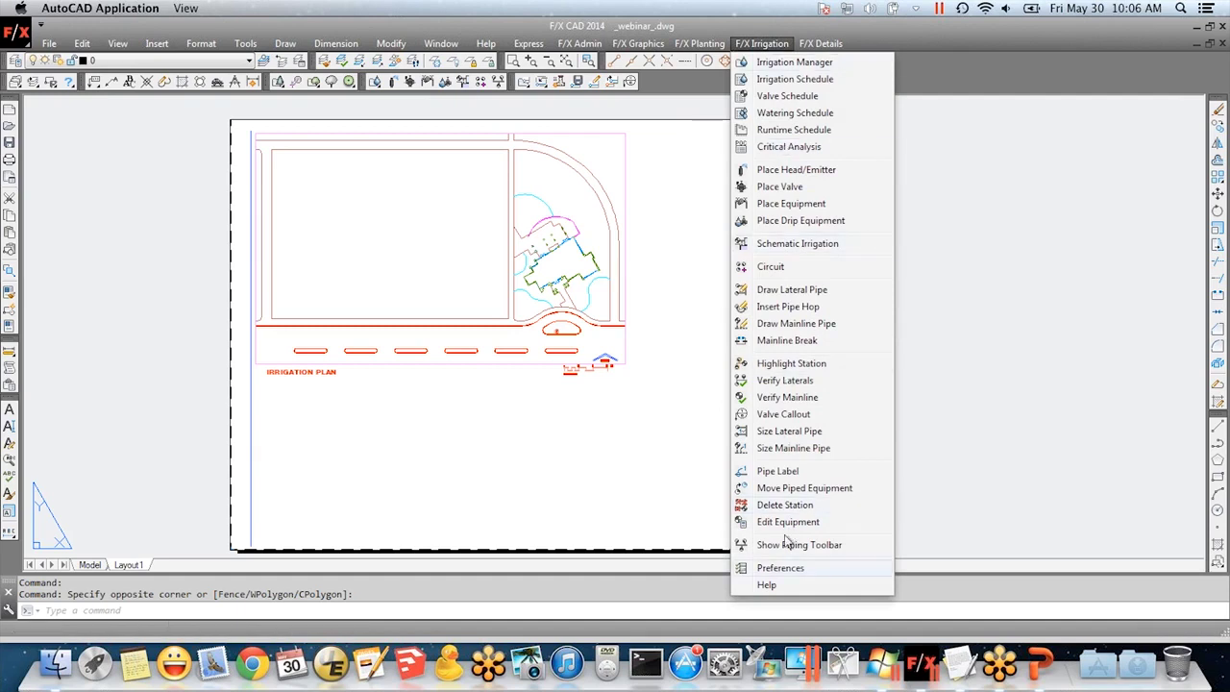
mouse_move(700, 45)
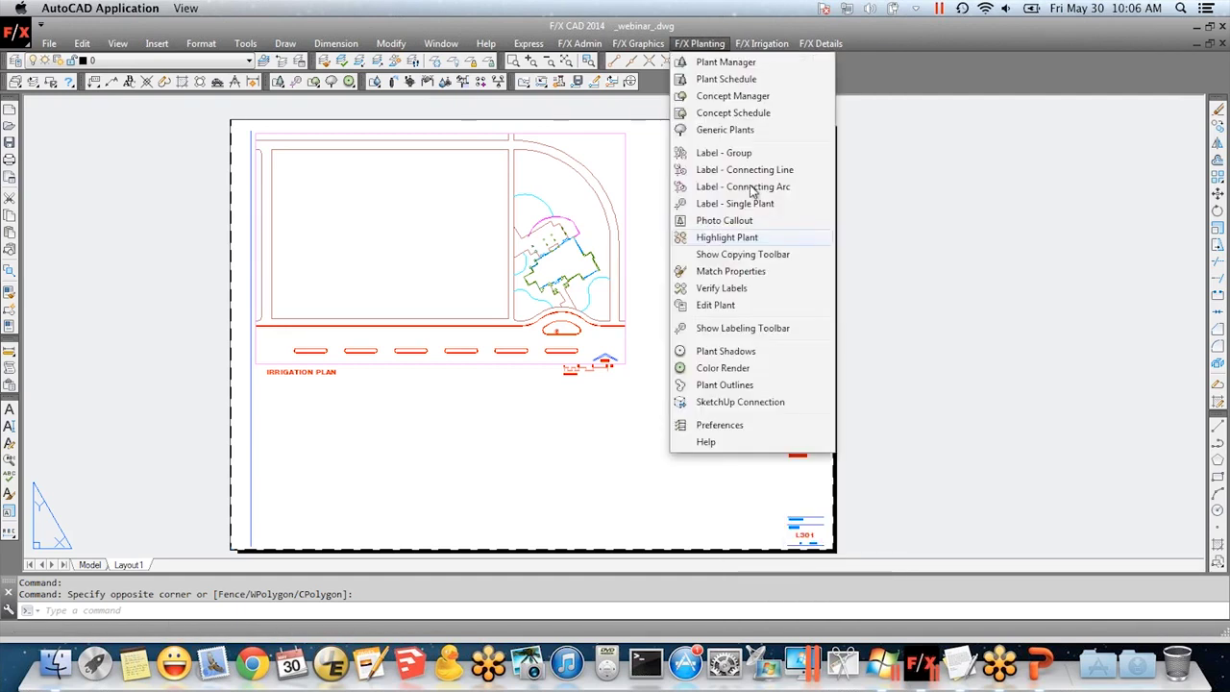
mouse_move(755, 43)
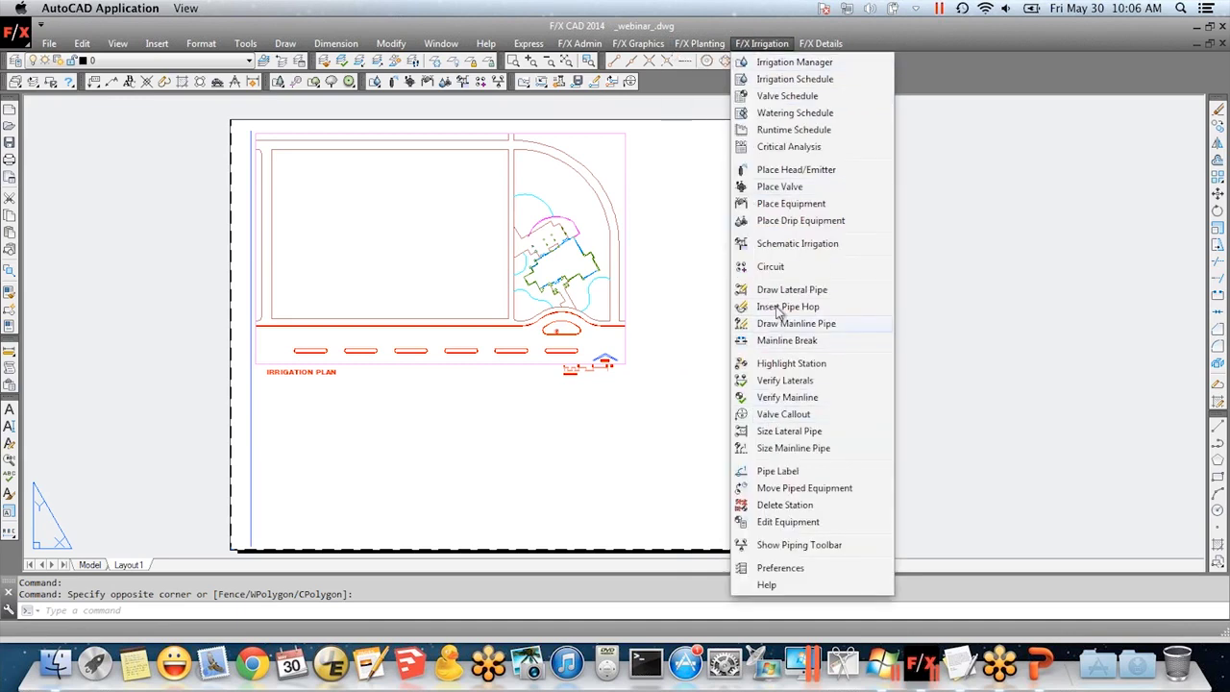
- Float the irrigation toolbar below the irrigation plan and stack the head placement and piping toolbars beneath it
left_click(383, 96)
mouse_move(370, 84)
left_mouse_down()
mouse_move(563, 406)
mouse_move(495, 410)
left_mouse_up()
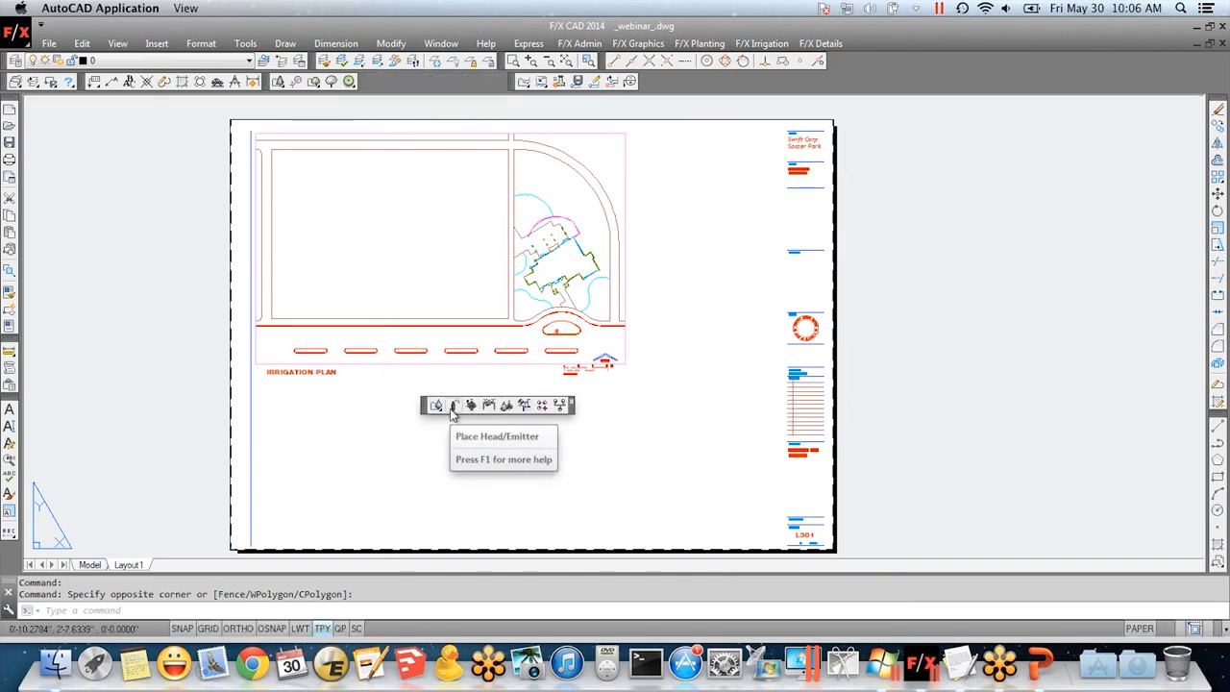
left_click(453, 406)
left_click_drag(220, 234, 352, 439)
left_click(543, 403)
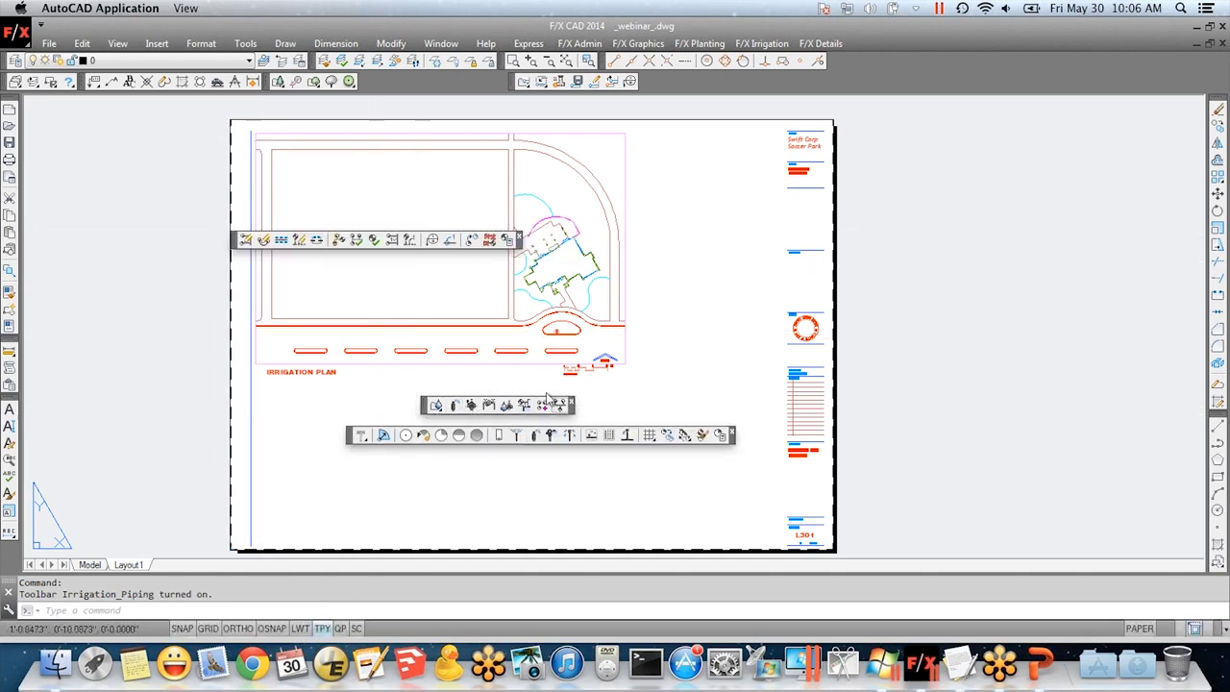
left_click_drag(235, 239, 366, 462)
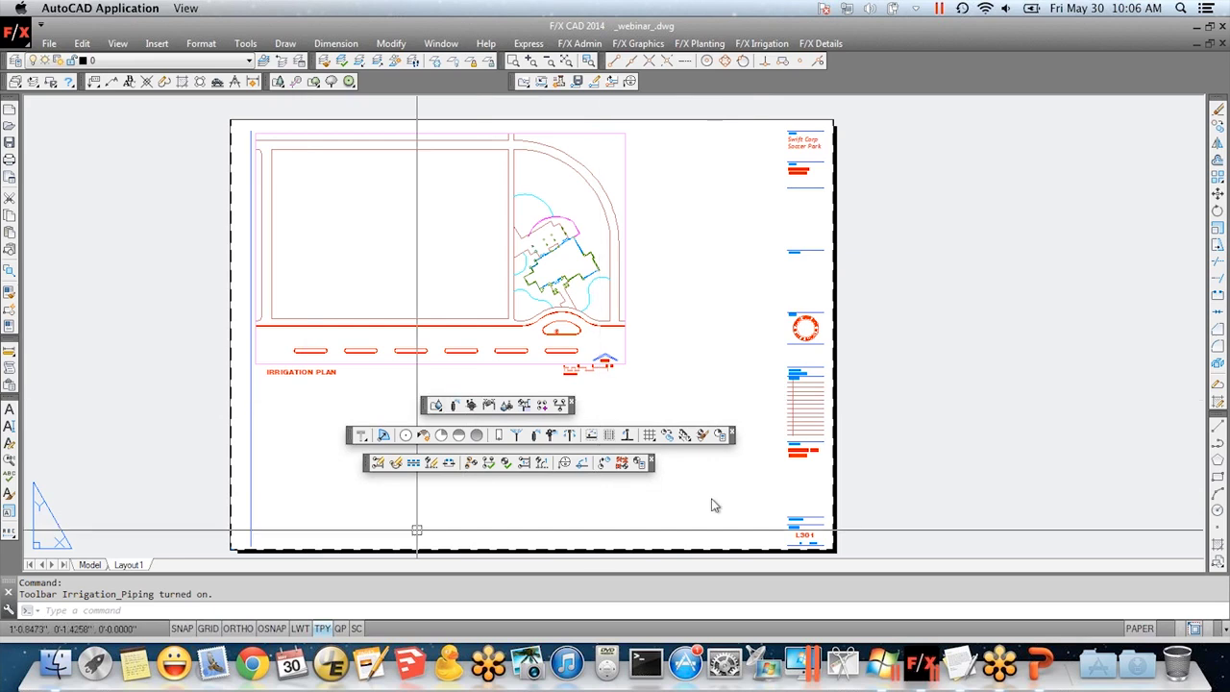
- Shift the main irrigation toolbar sideways so its flyout clears the two toolbars below it
left_click(684, 434)
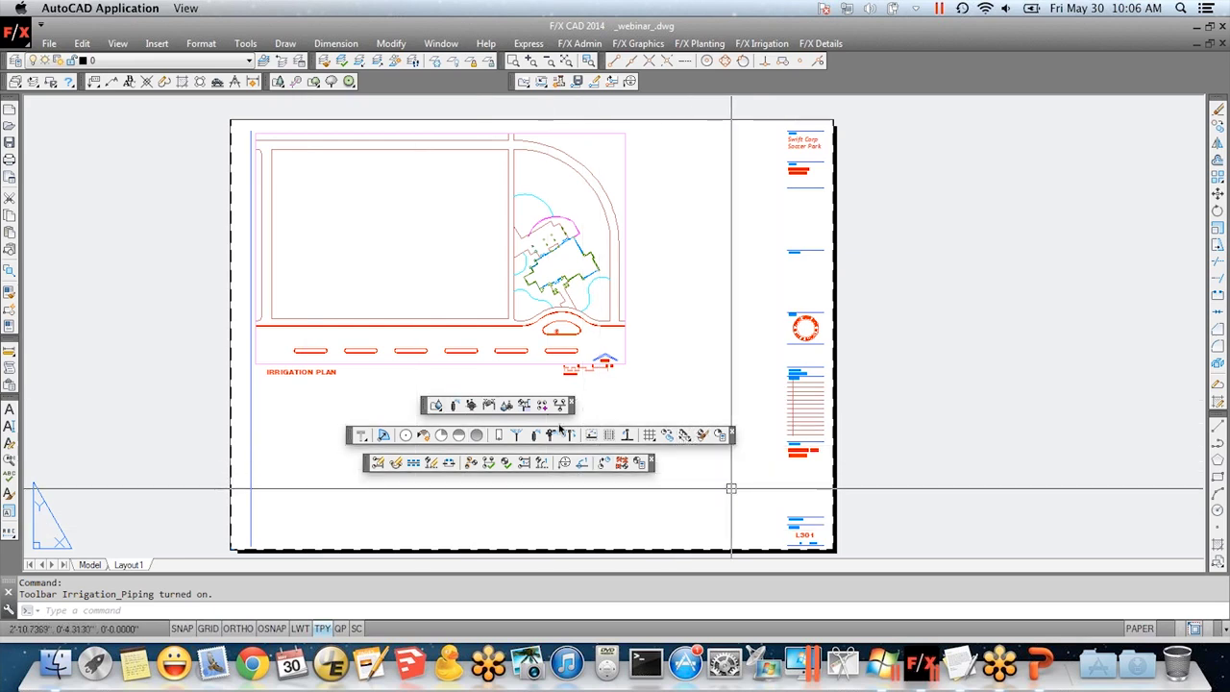
left_click(436, 404)
left_click(557, 496)
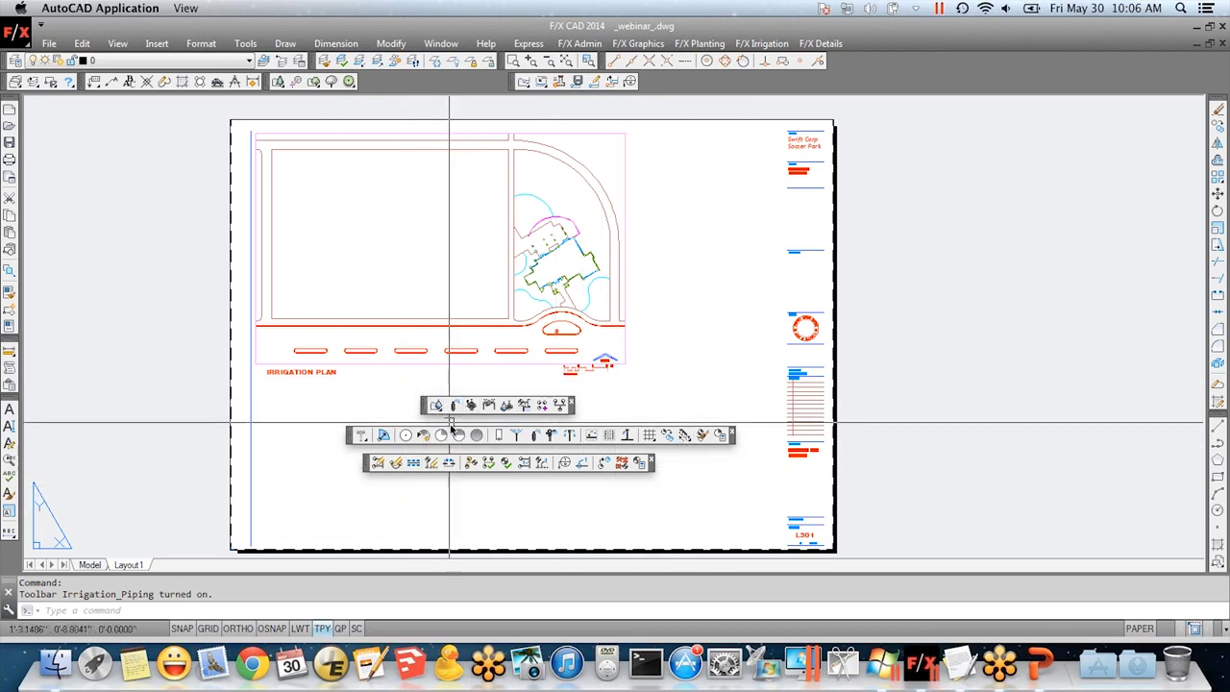
left_click_drag(428, 406, 320, 406)
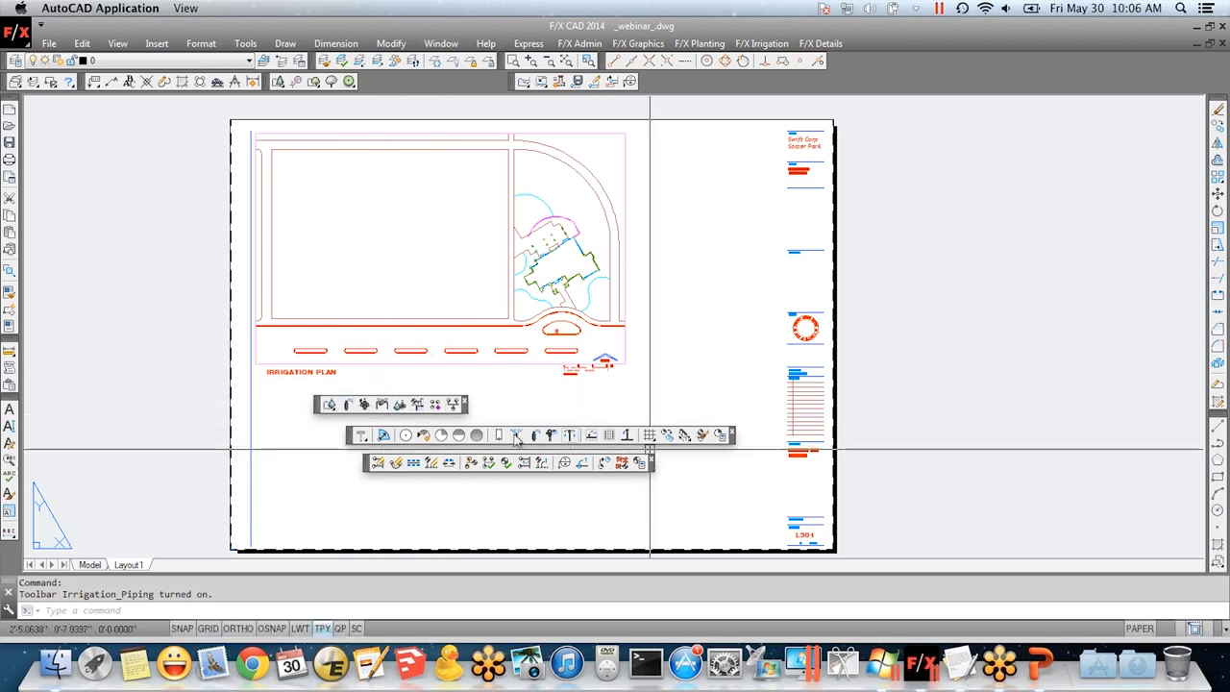
- View the Irrigation Manager for the Tutorial 1 project and close it without adding equipment
left_click(330, 404)
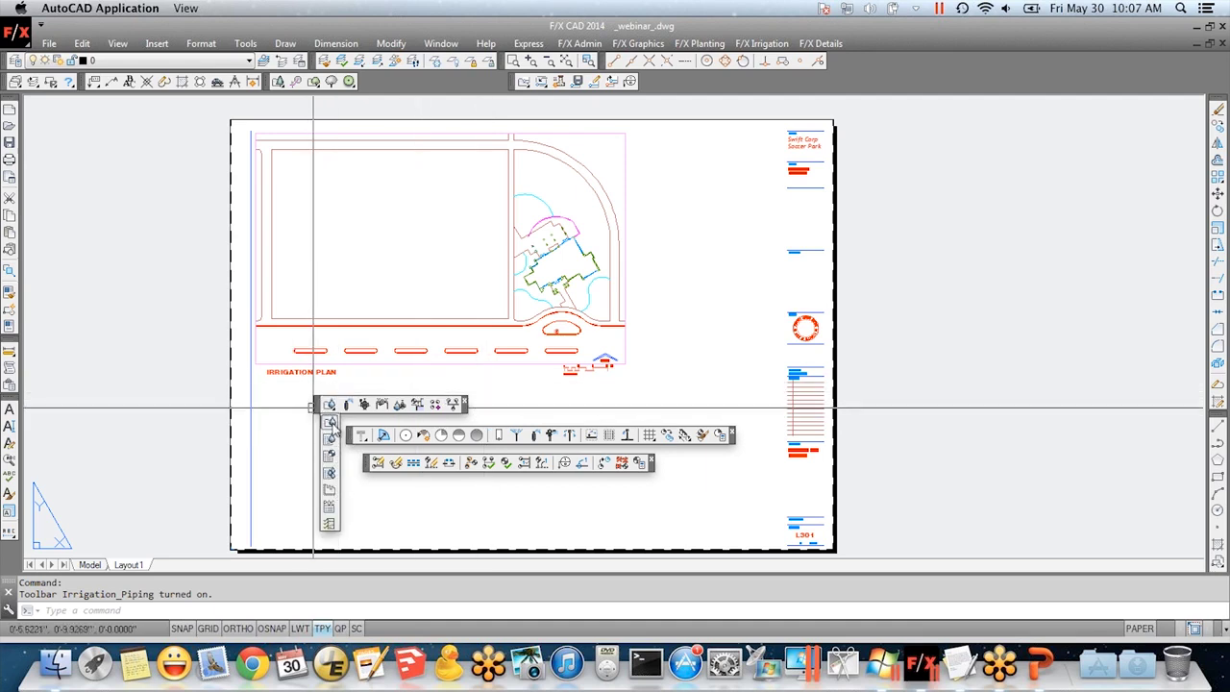
left_click(285, 413)
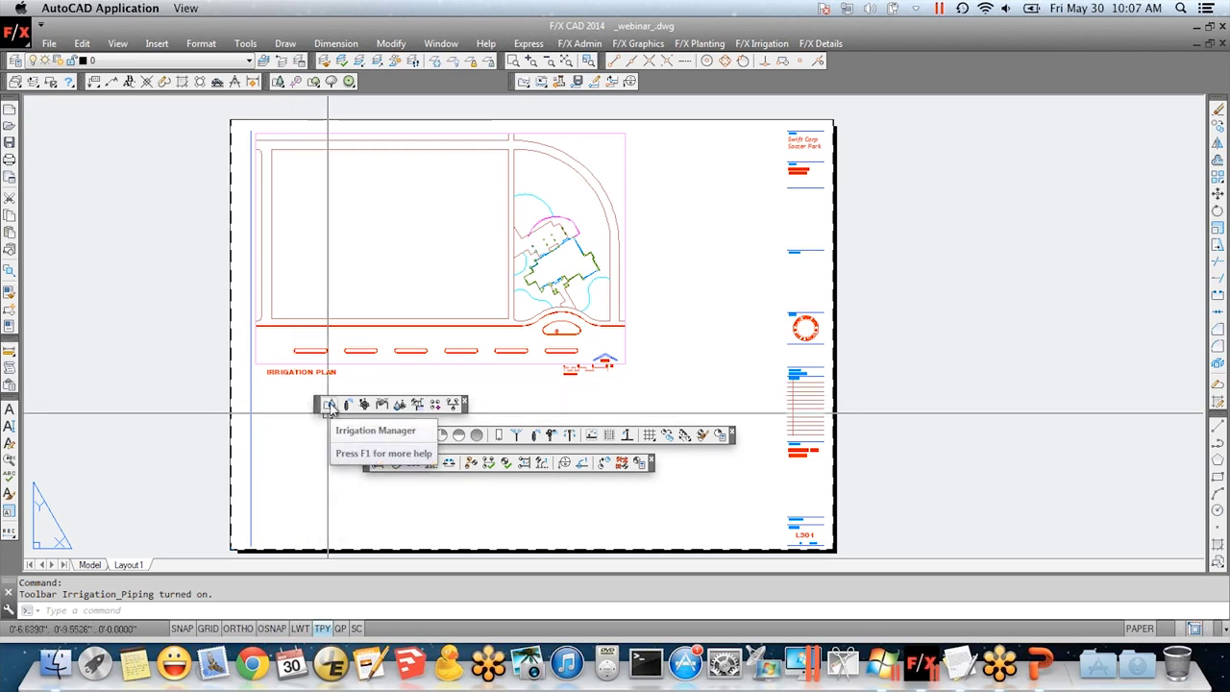
left_click(329, 406)
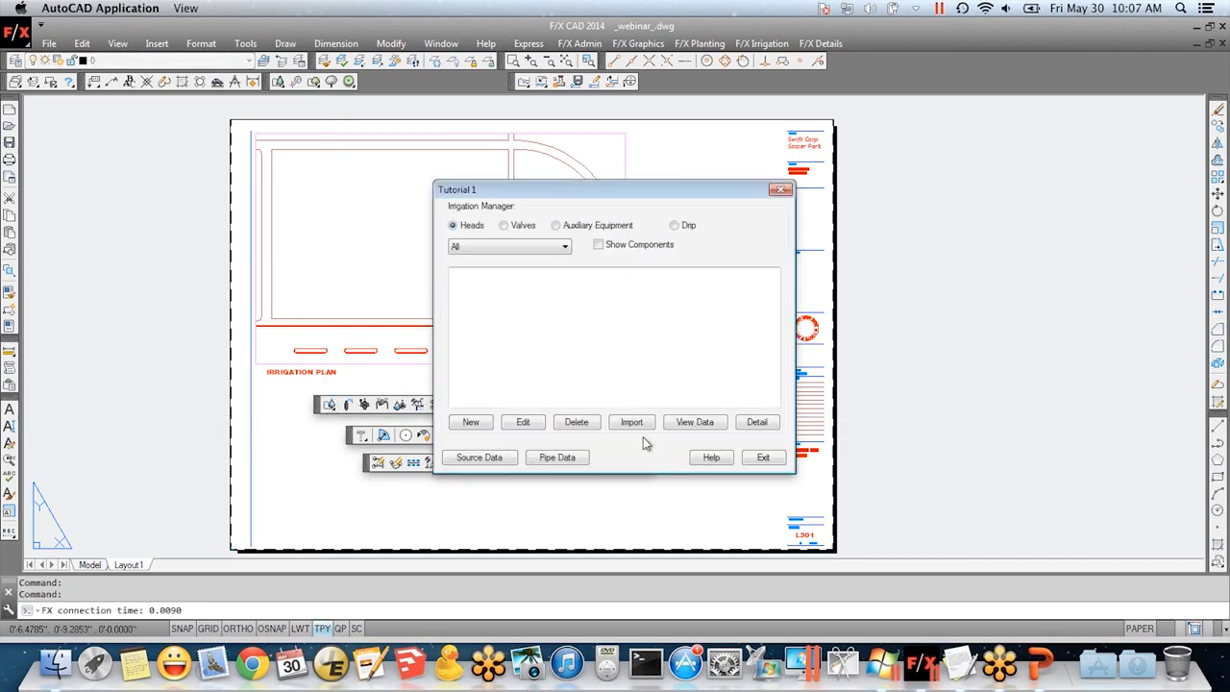
left_click(762, 458)
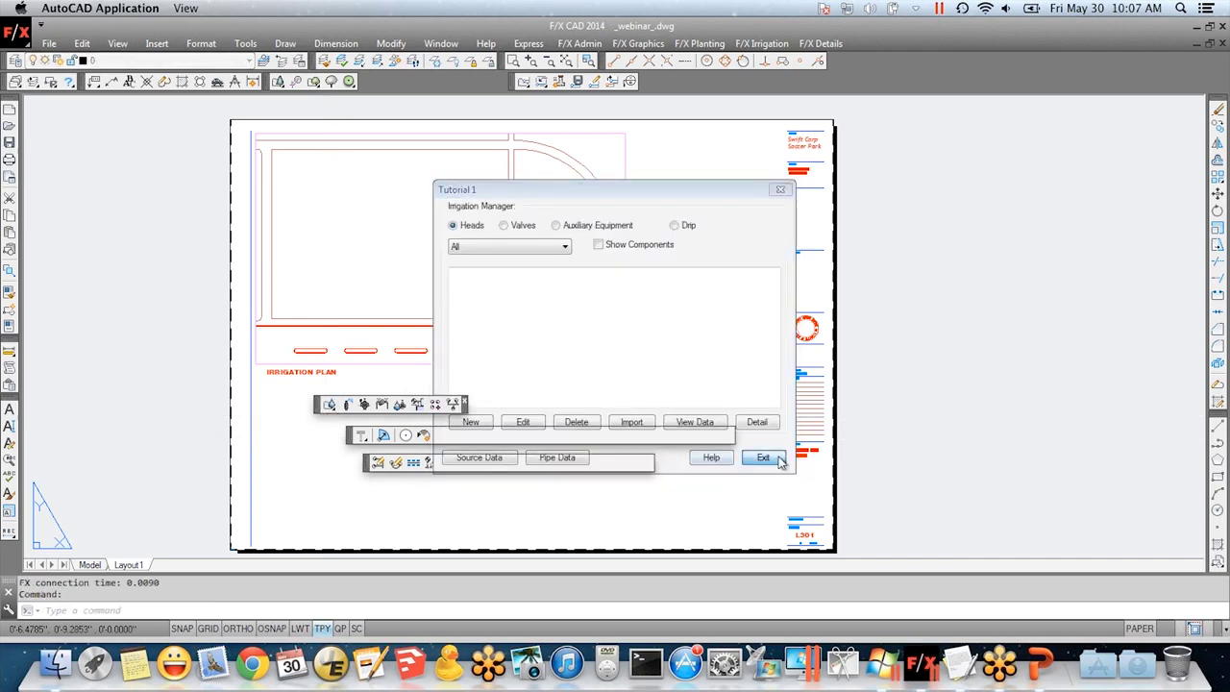
left_click(754, 45)
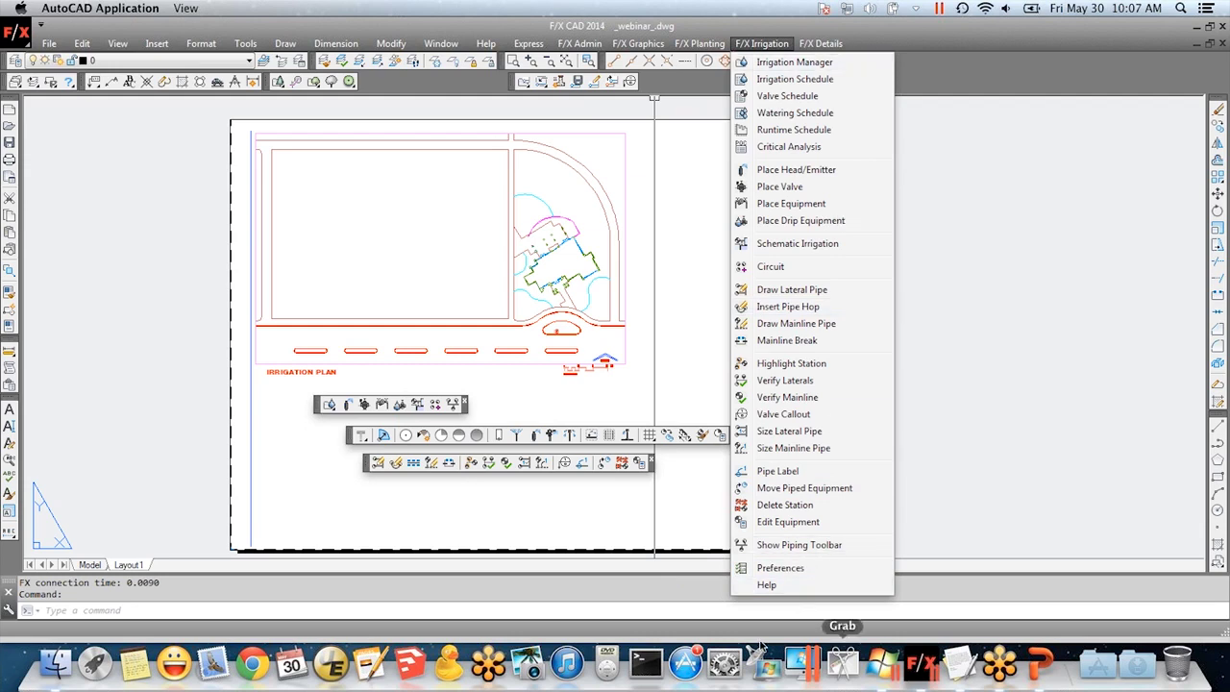
left_click(434, 506)
left_click(429, 500)
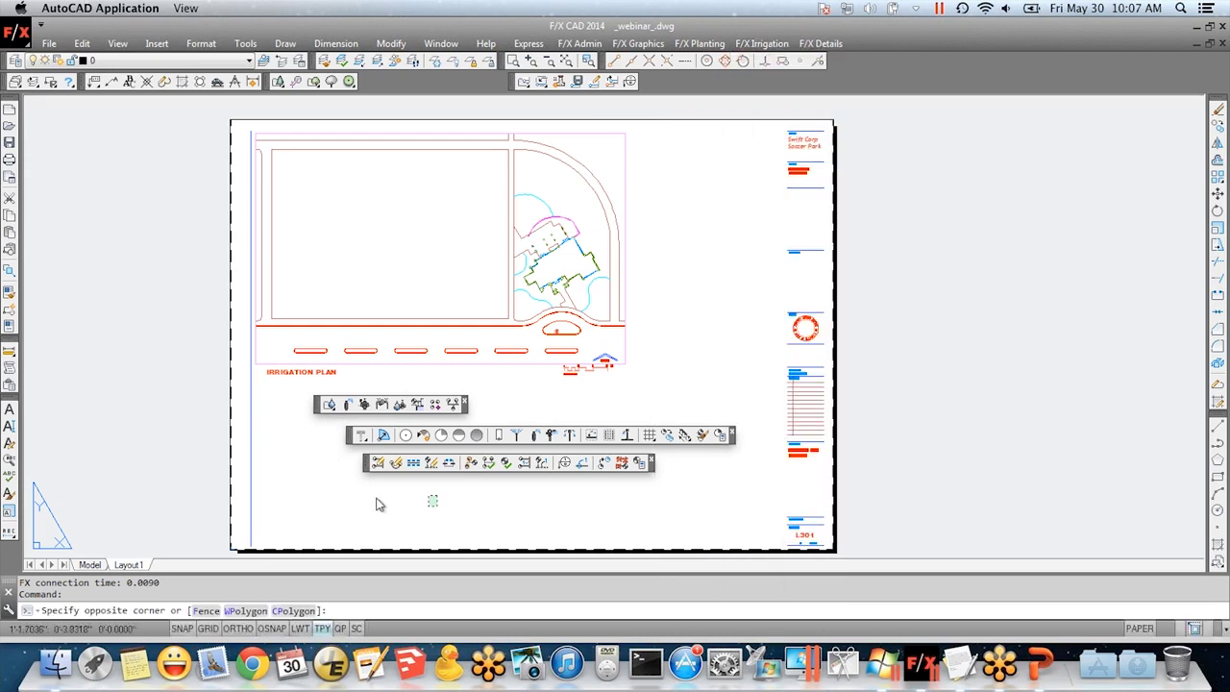
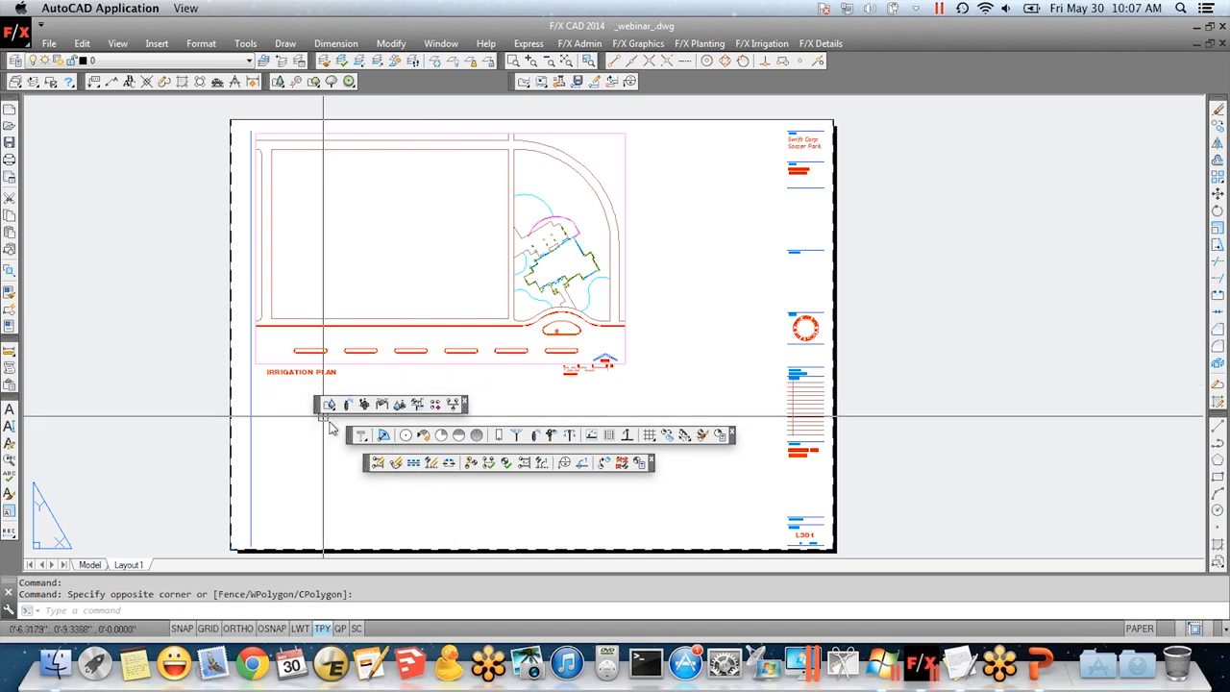
- Nudge the head placement toolbar slightly closer to the main irrigation toolbar
mouse_move(328, 405)
left_mouse_down()
mouse_move(332, 450)
mouse_move(331, 423)
mouse_move(361, 432)
mouse_move(339, 437)
mouse_move(331, 504)
mouse_move(346, 451)
mouse_move(333, 473)
mouse_move(330, 491)
mouse_move(356, 448)
mouse_move(329, 509)
mouse_move(329, 410)
left_mouse_up()
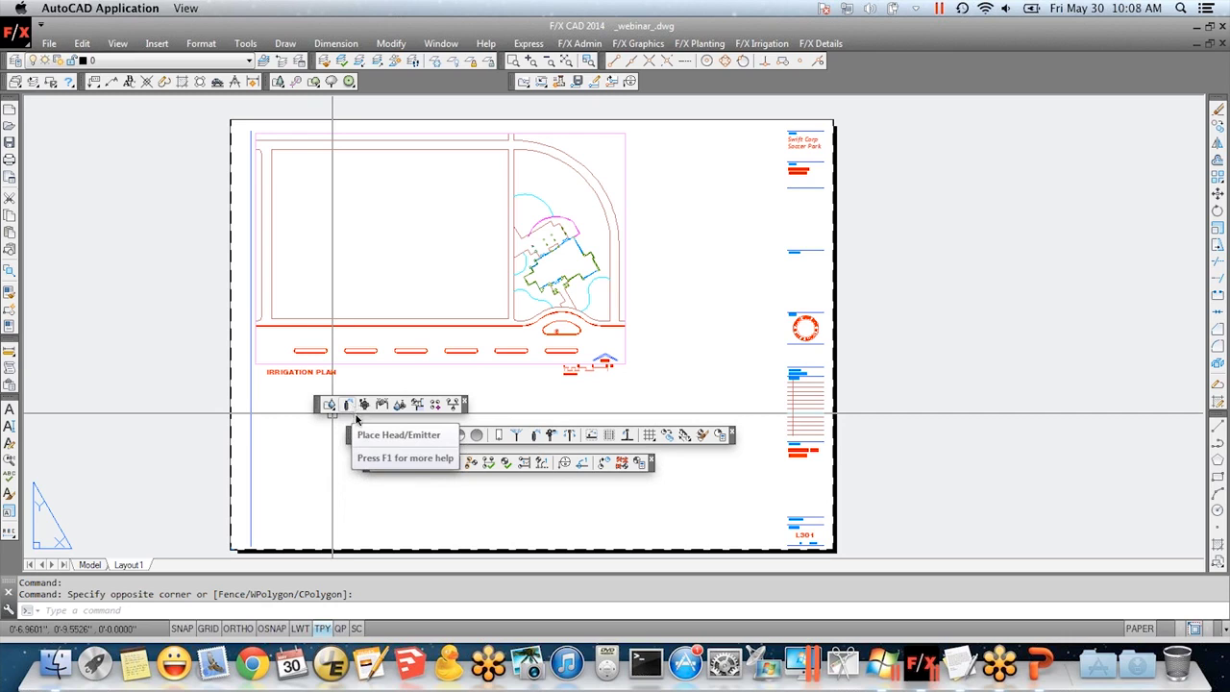
left_click_drag(352, 434, 319, 439)
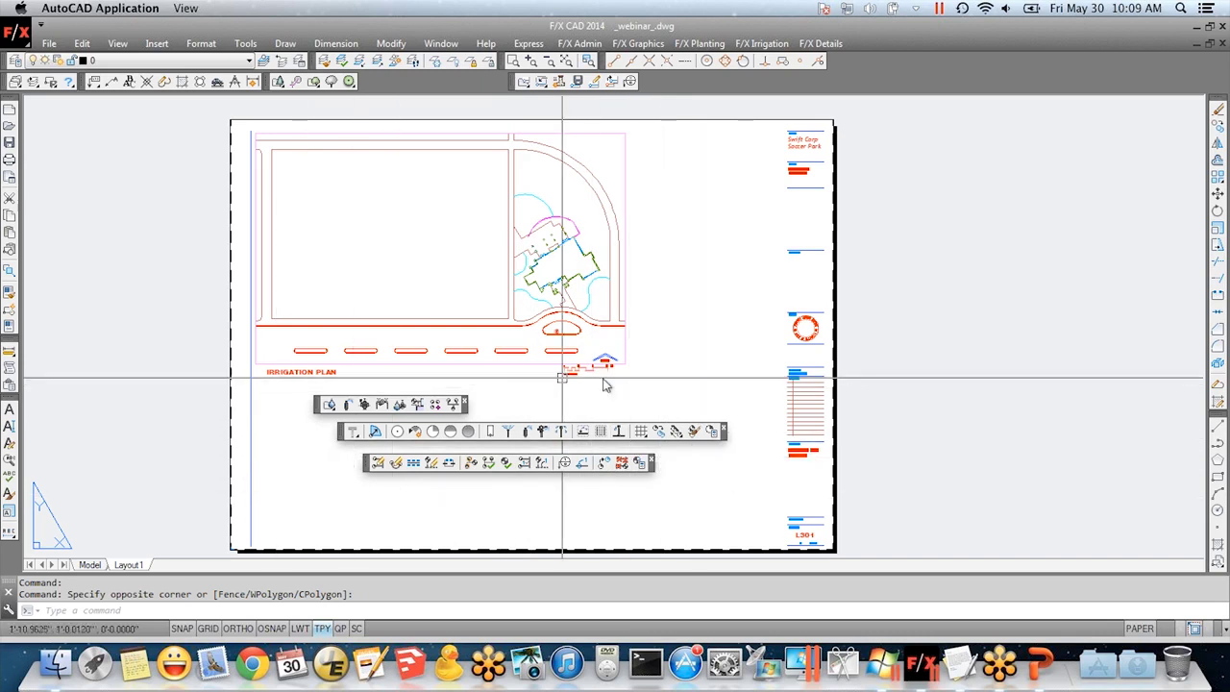
- Open the Irrigation help documentation in the Chrome browser, reposition its window, and review the available topics
left_click(760, 44)
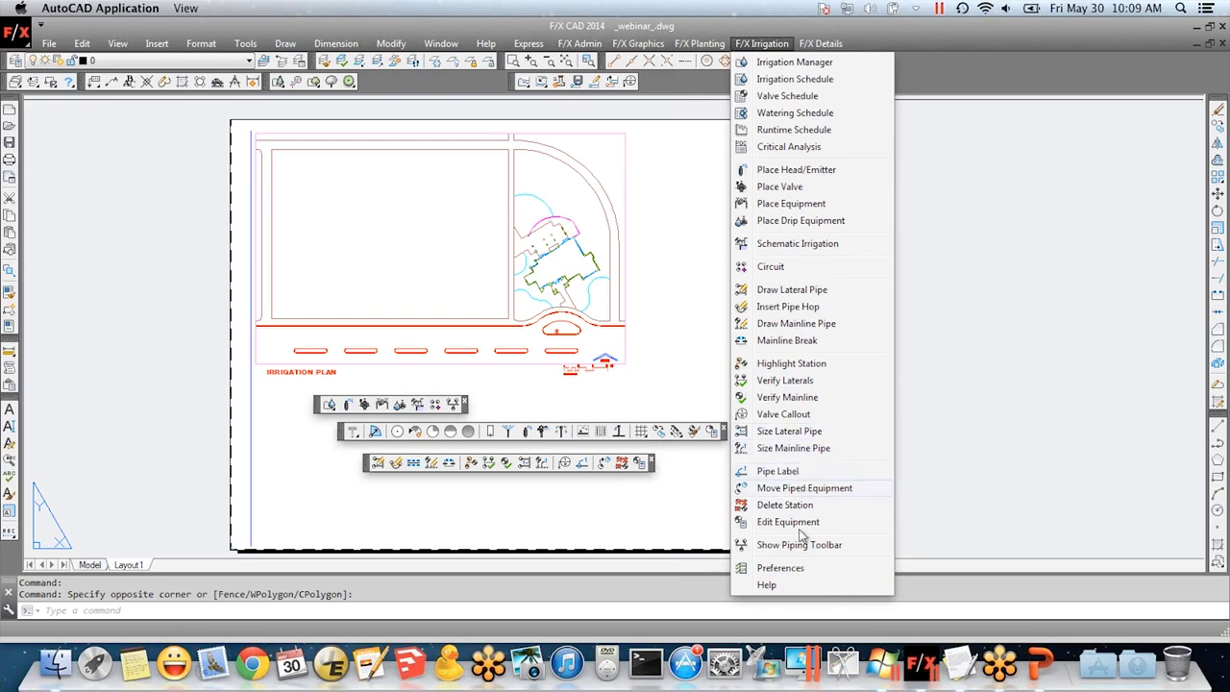
left_click(781, 586)
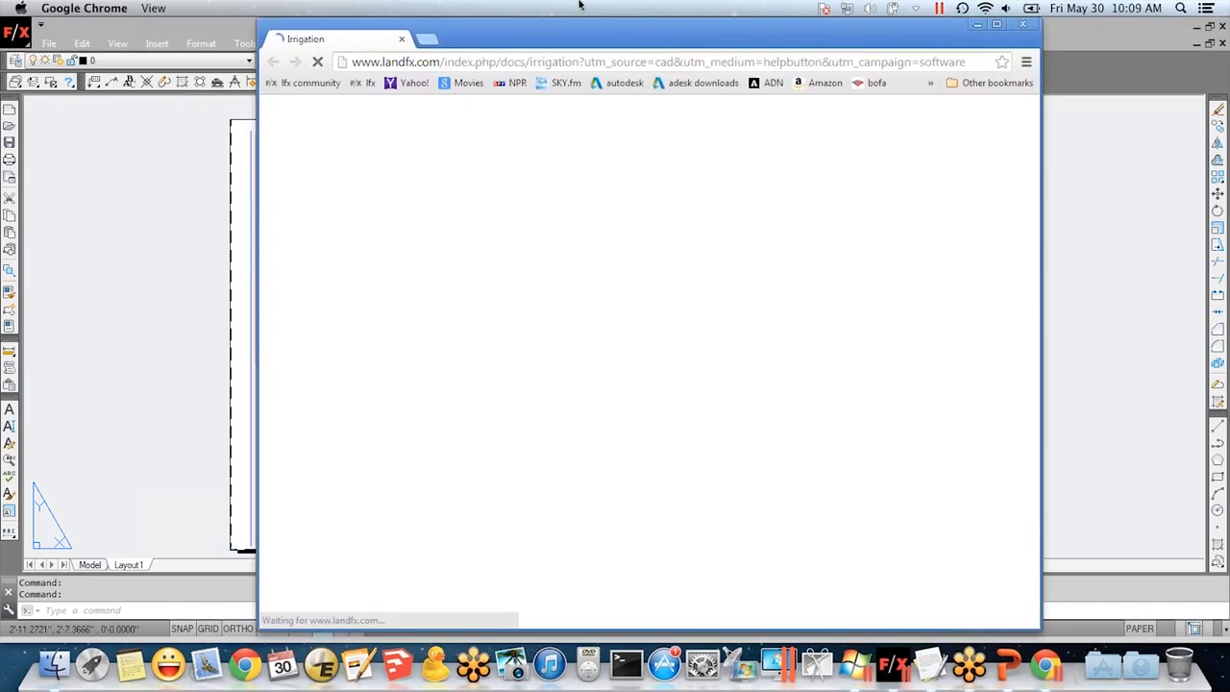
left_click_drag(581, 39, 451, 42)
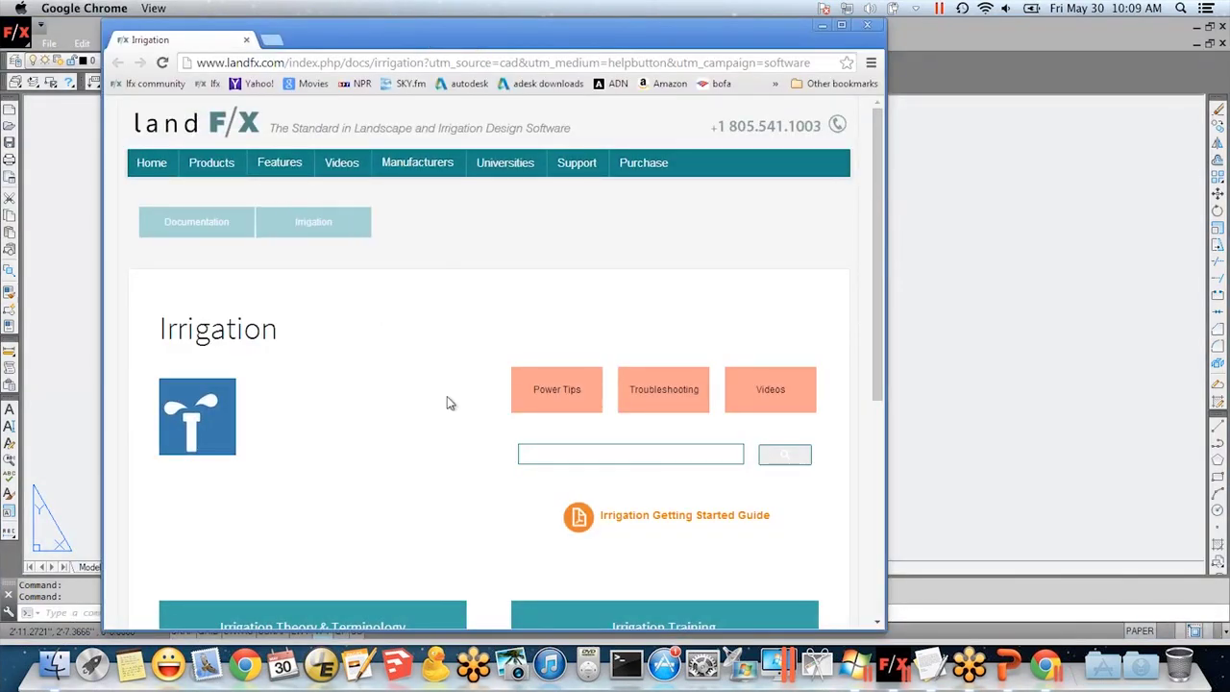
left_click(663, 455)
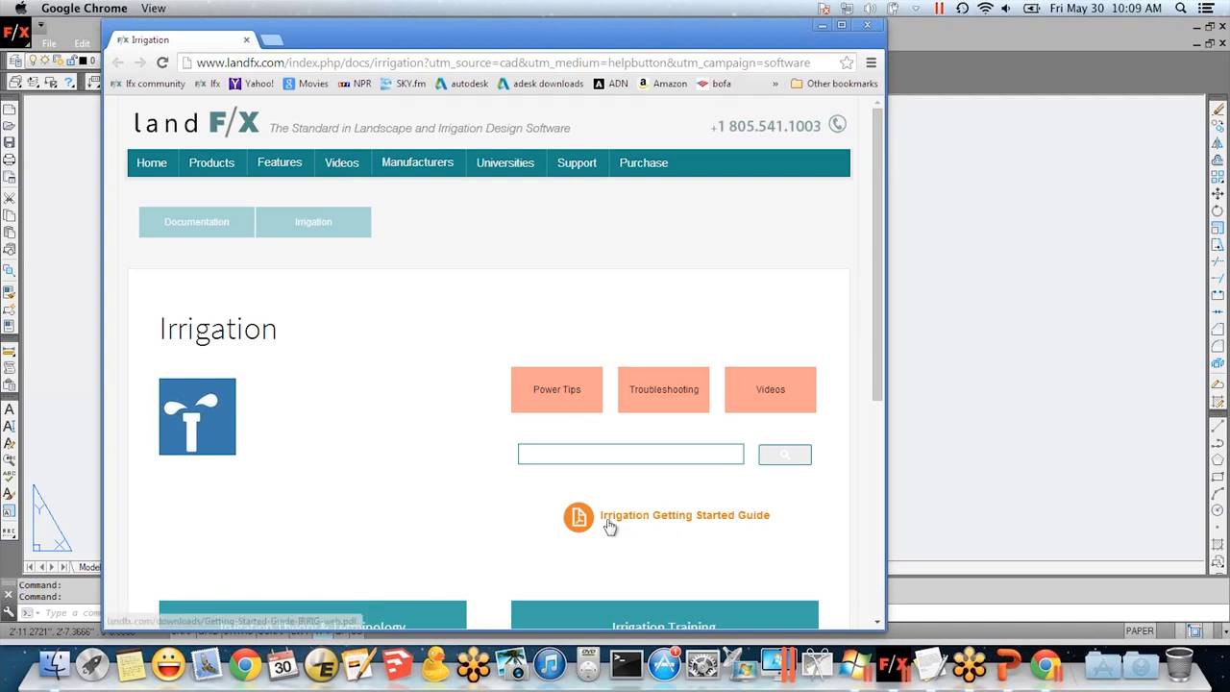
scroll(484, 562, "down", 5)
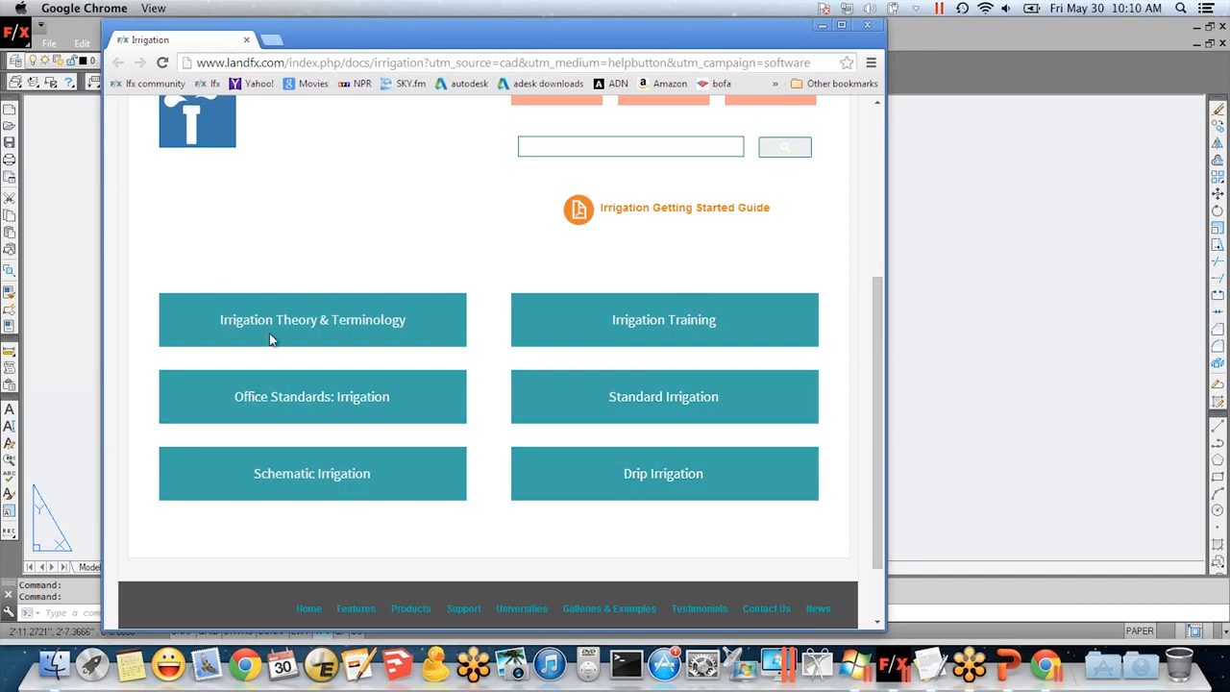
- Open the Irrigation Theory & Terminology page and review its hydraulics points and the Rules of Thumb downloads
left_click(340, 327)
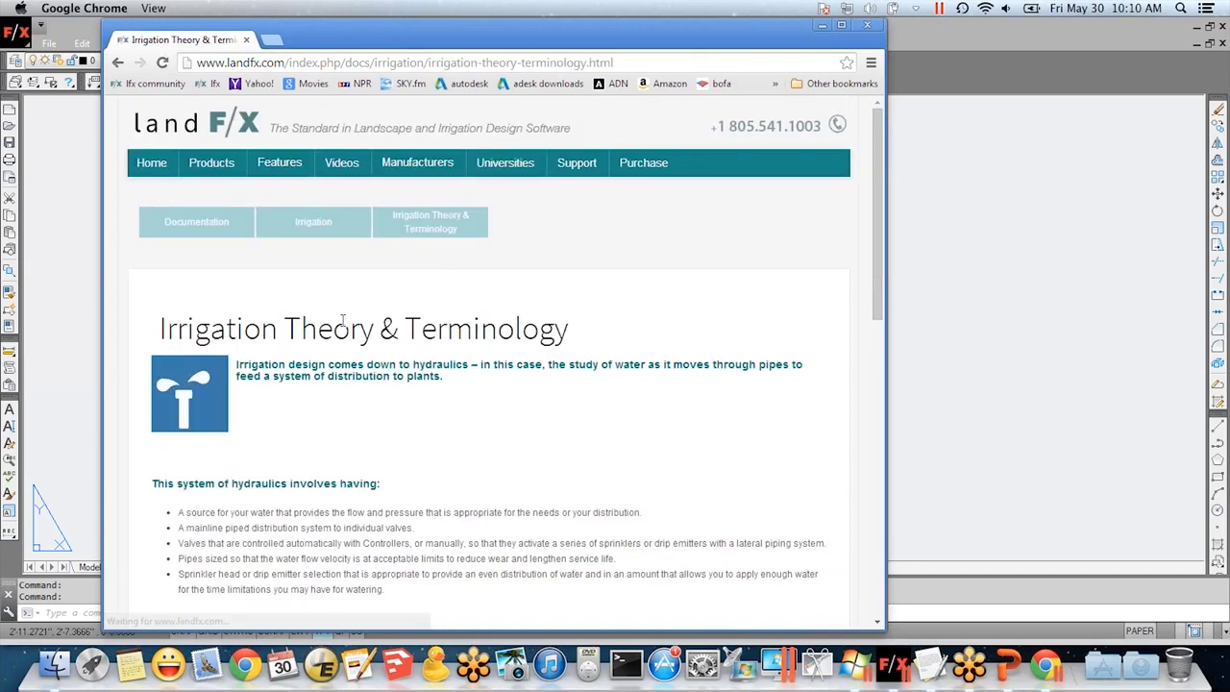
scroll(526, 453, "down", 5)
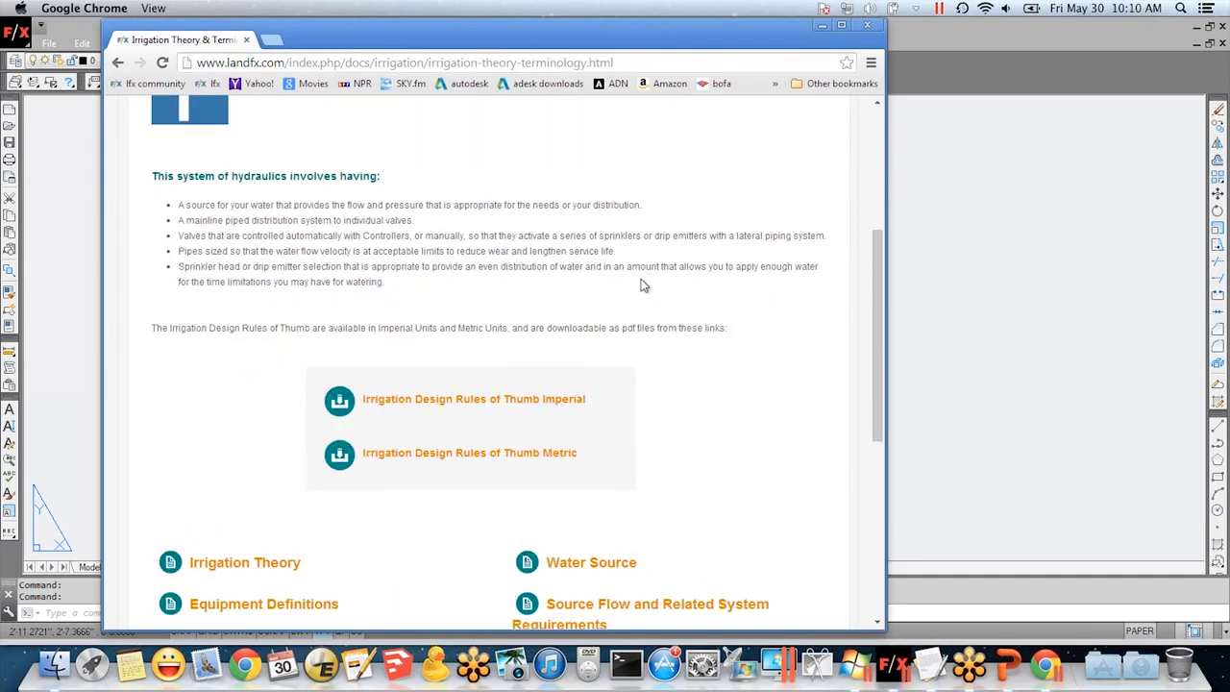
scroll(189, 464, "up", 4)
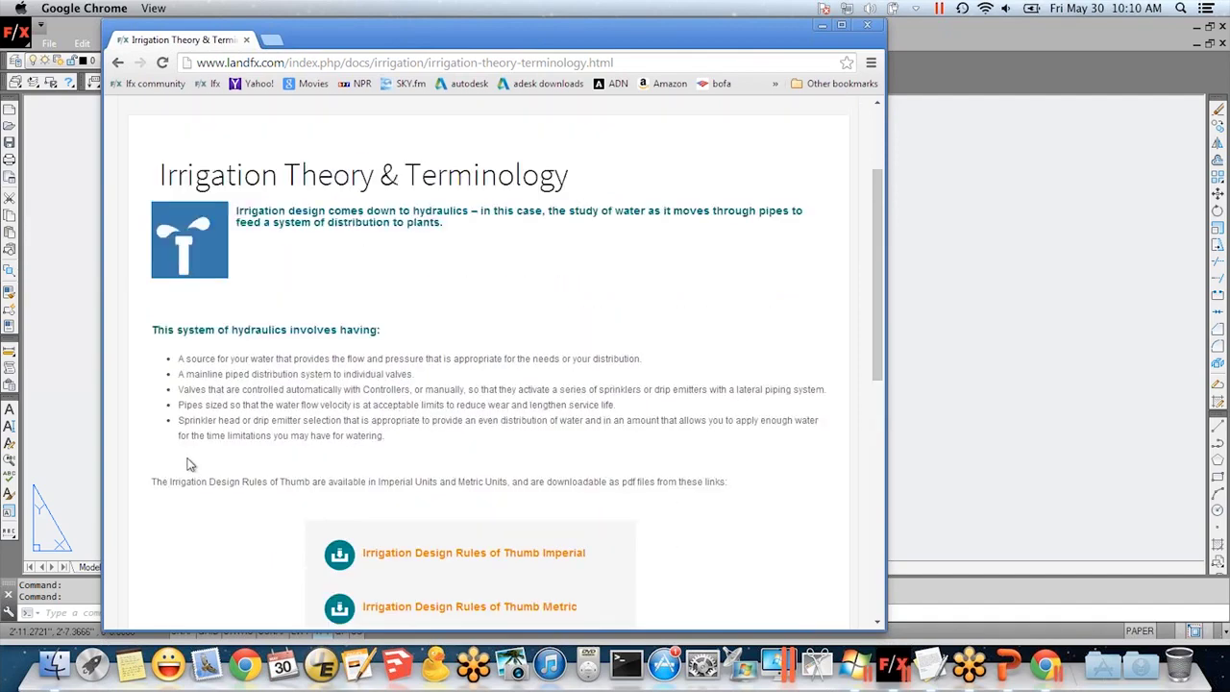
- View the Irrigation Design Rules of Thumb Imperial PDF and return to the Irrigation Theory & Terminology page
scroll(224, 470, "down", 4)
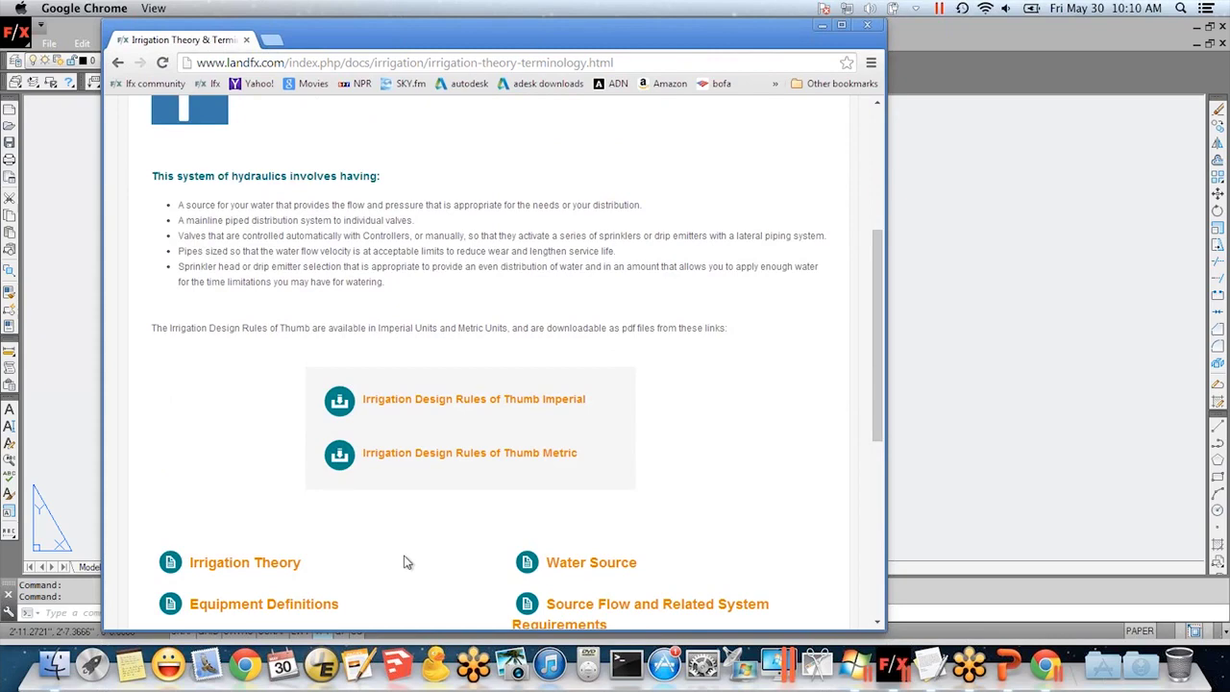
scroll(405, 543, "down", 3)
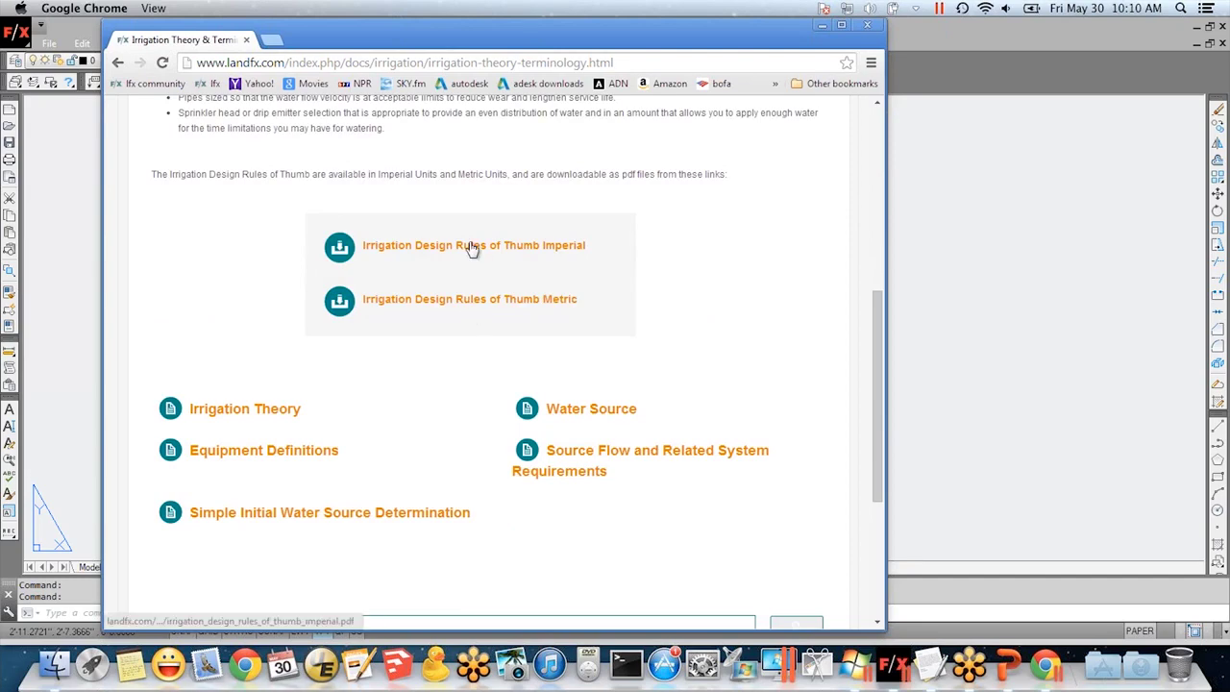
left_click(471, 247)
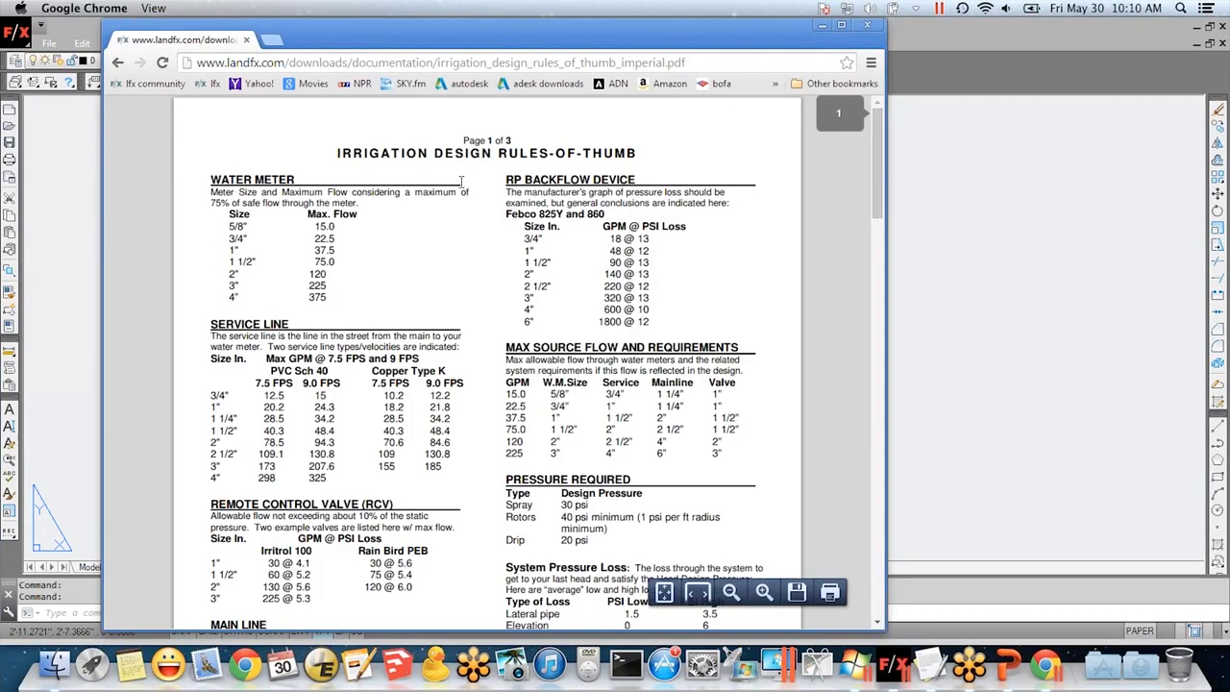
left_click(119, 63)
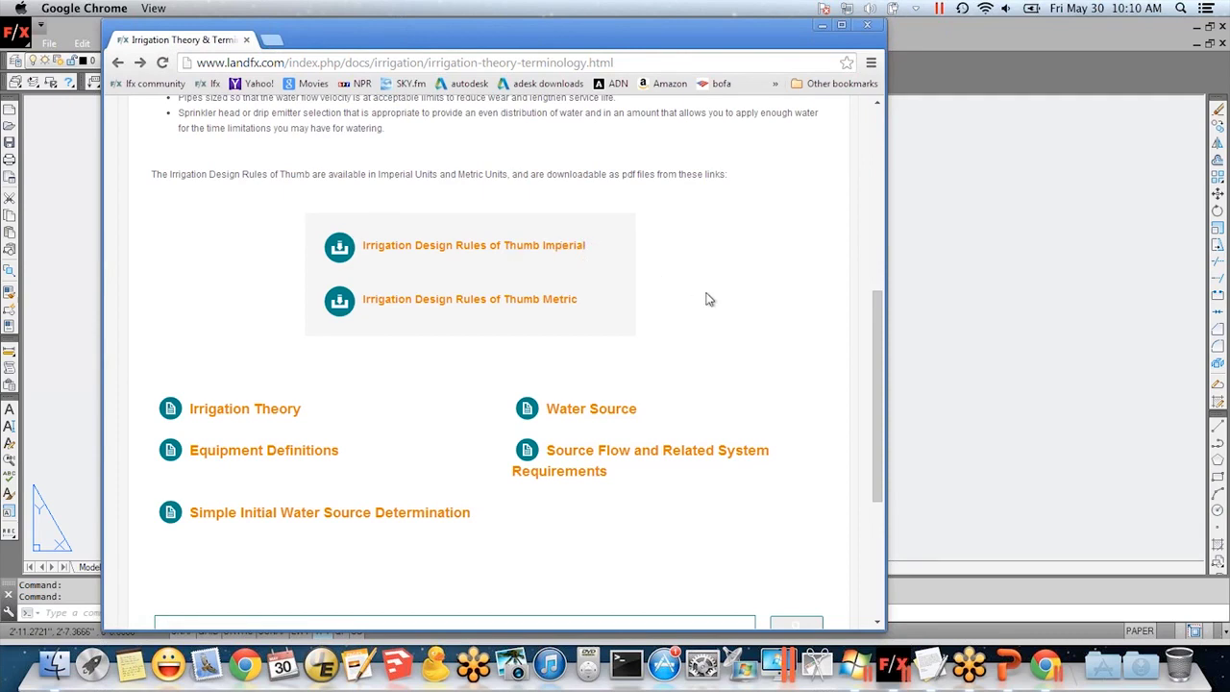
left_click(941, 475)
left_click(942, 475)
left_click(893, 486)
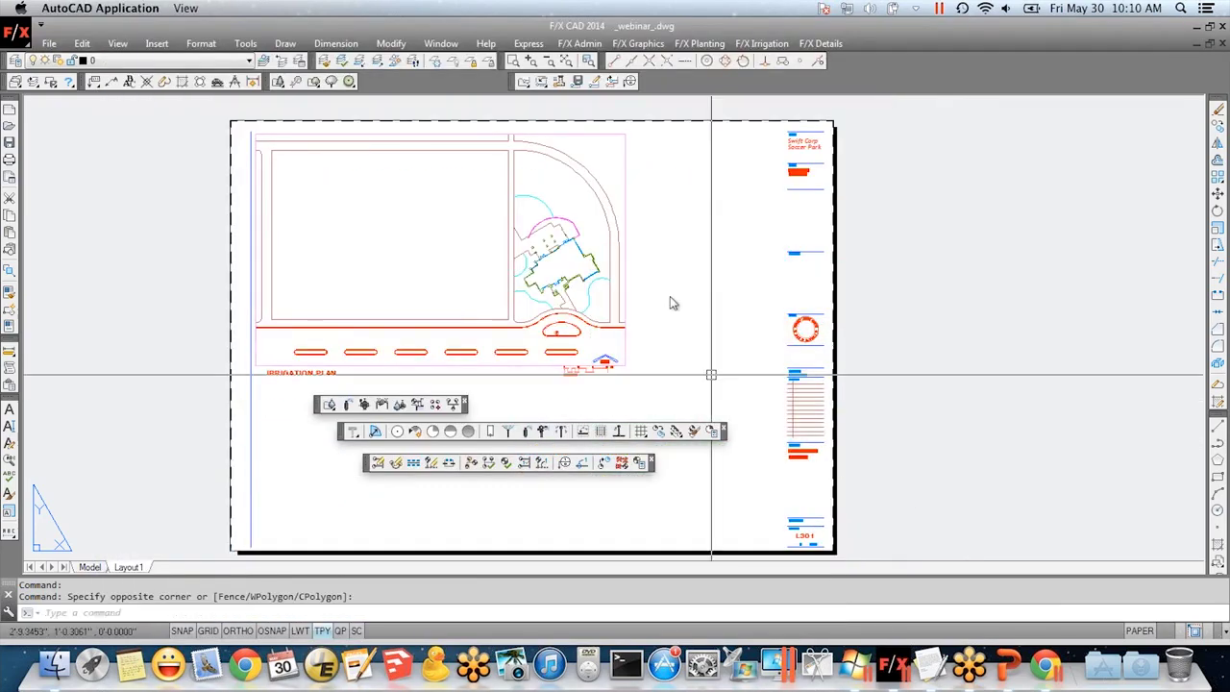
left_click(1046, 663)
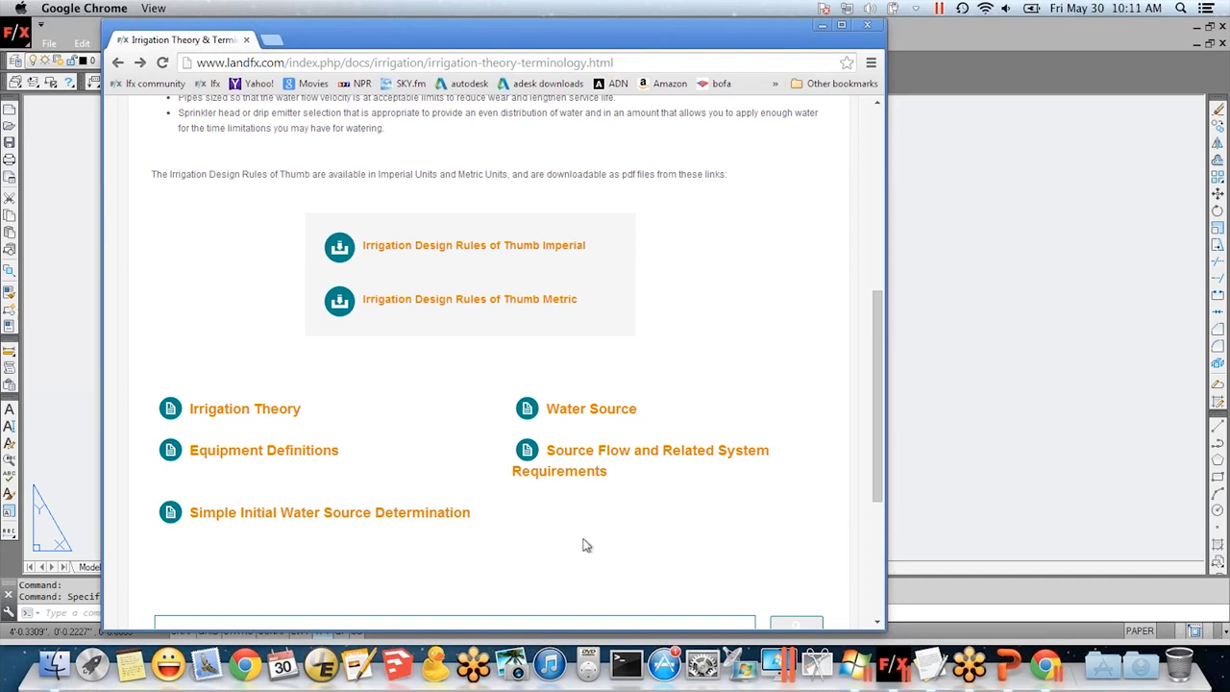
- Open the Imperial Rules of Thumb PDF and read through the design, plant water requirement, runtime and maximum cycle run time pages
left_click(543, 247)
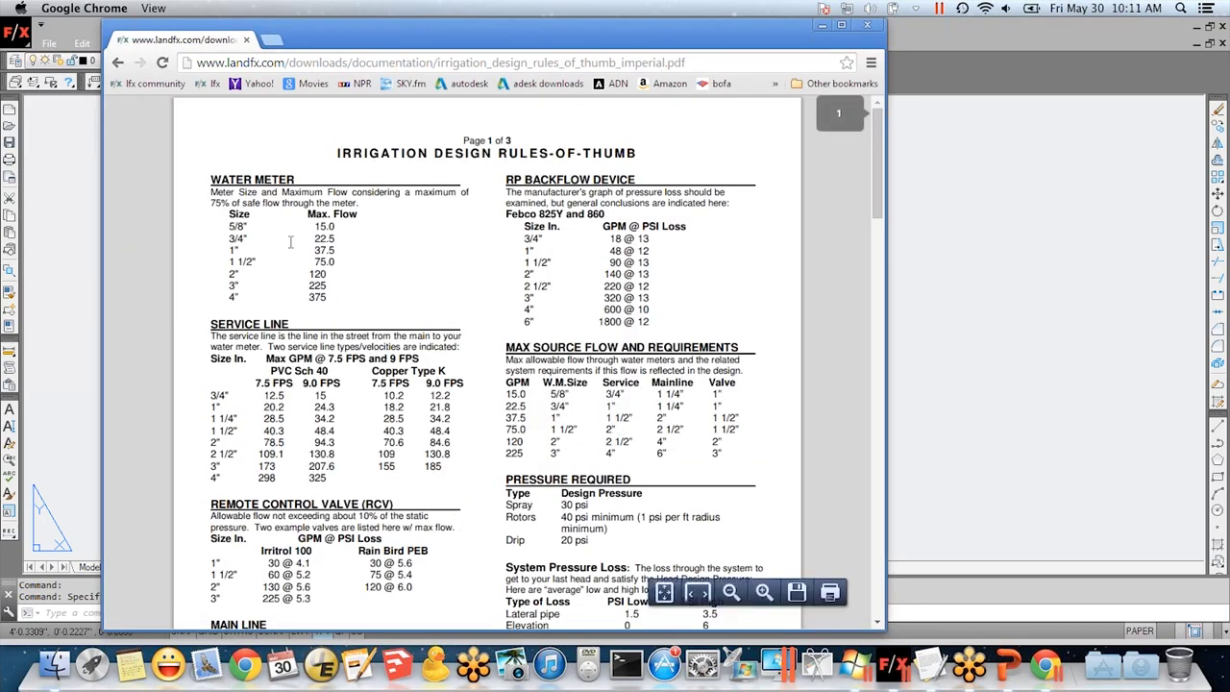
scroll(485, 488, "down", 10)
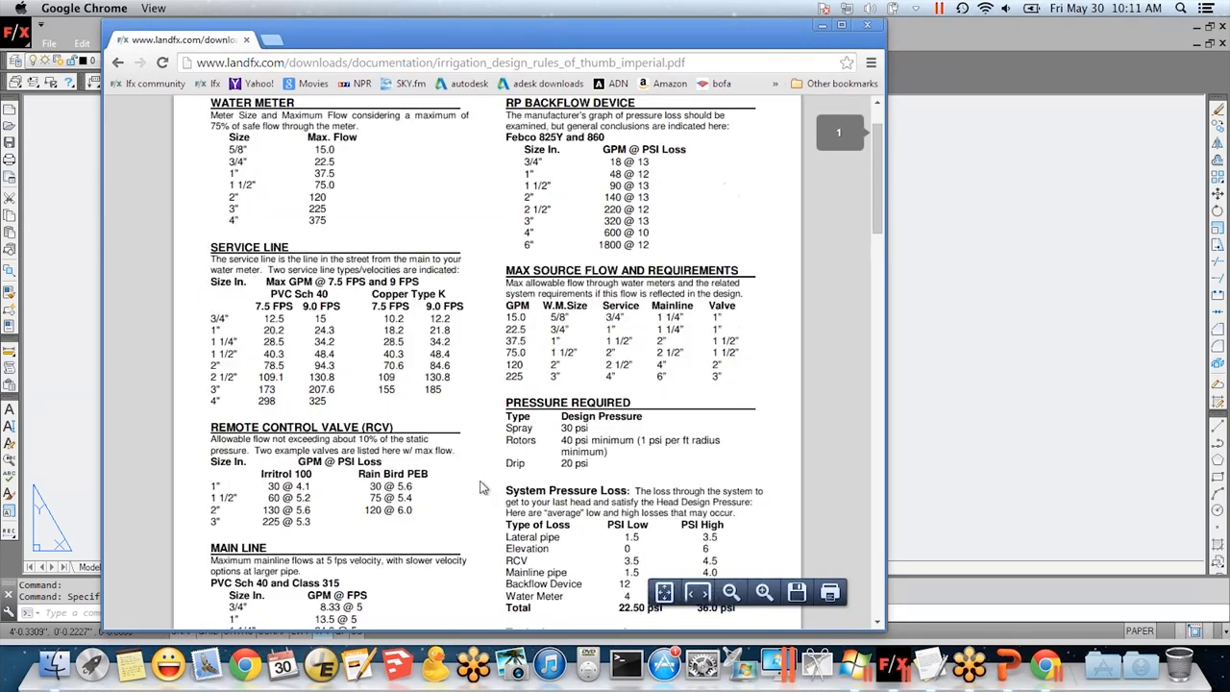
scroll(485, 434, "down", 7)
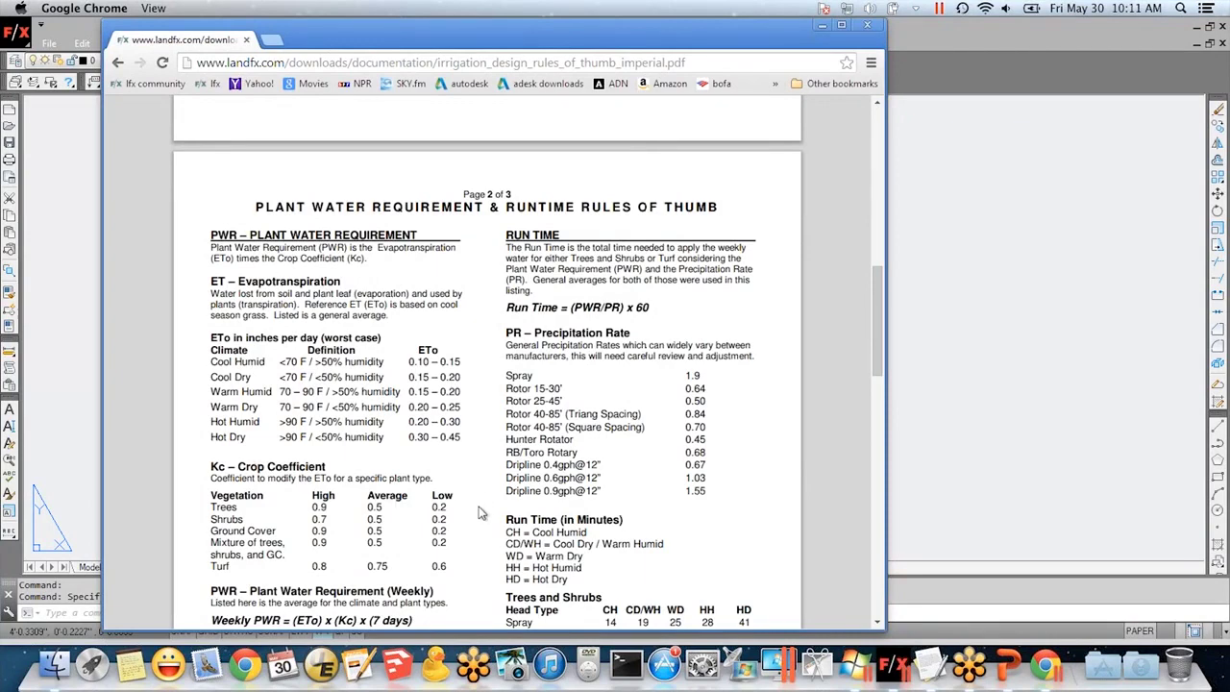
scroll(481, 512, "down", 4)
scroll(589, 441, "up", 2)
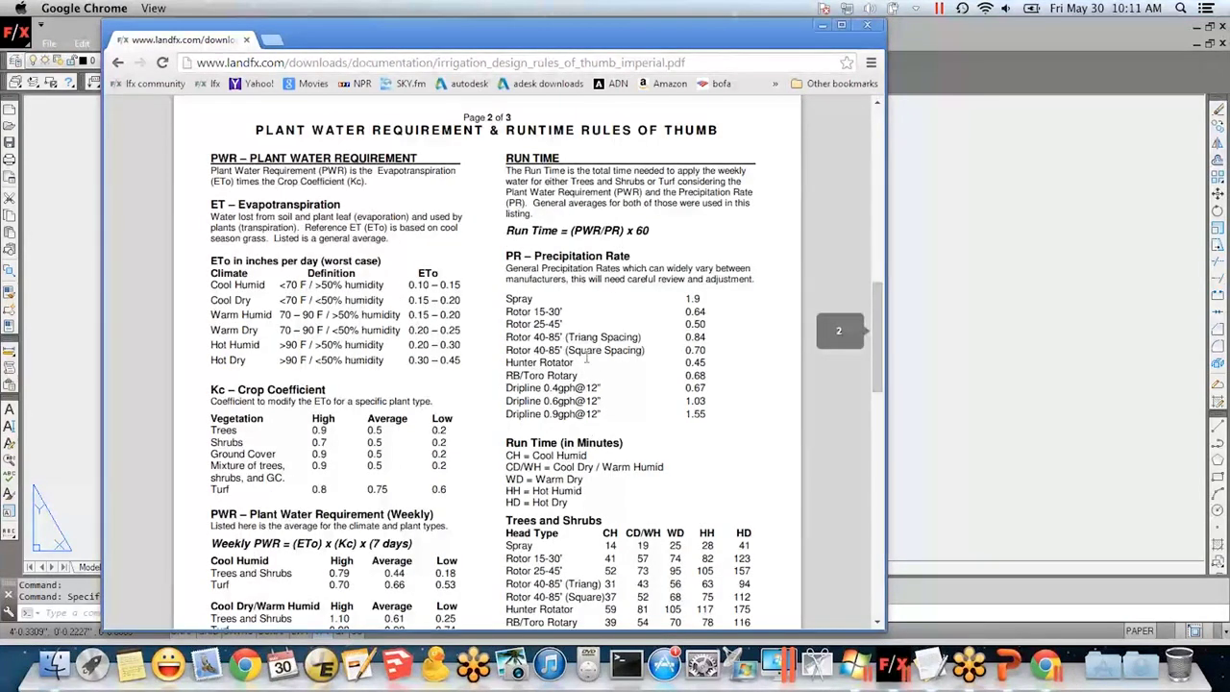
scroll(388, 498, "down", 5)
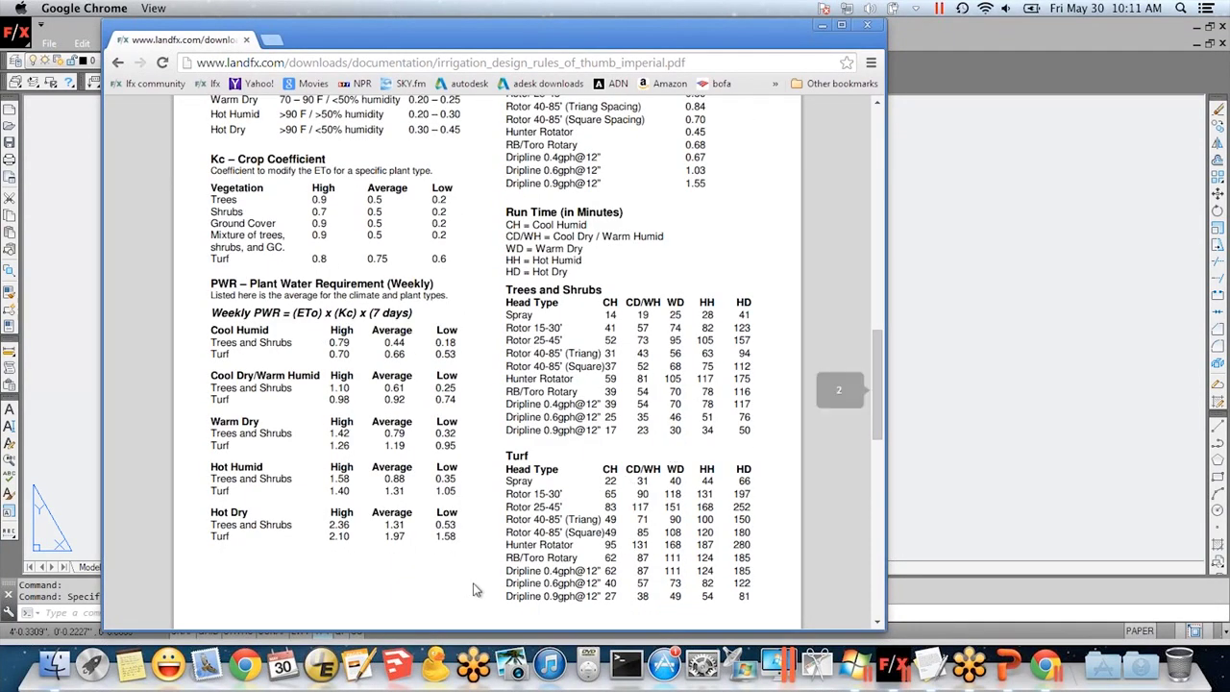
scroll(475, 587, "down", 10)
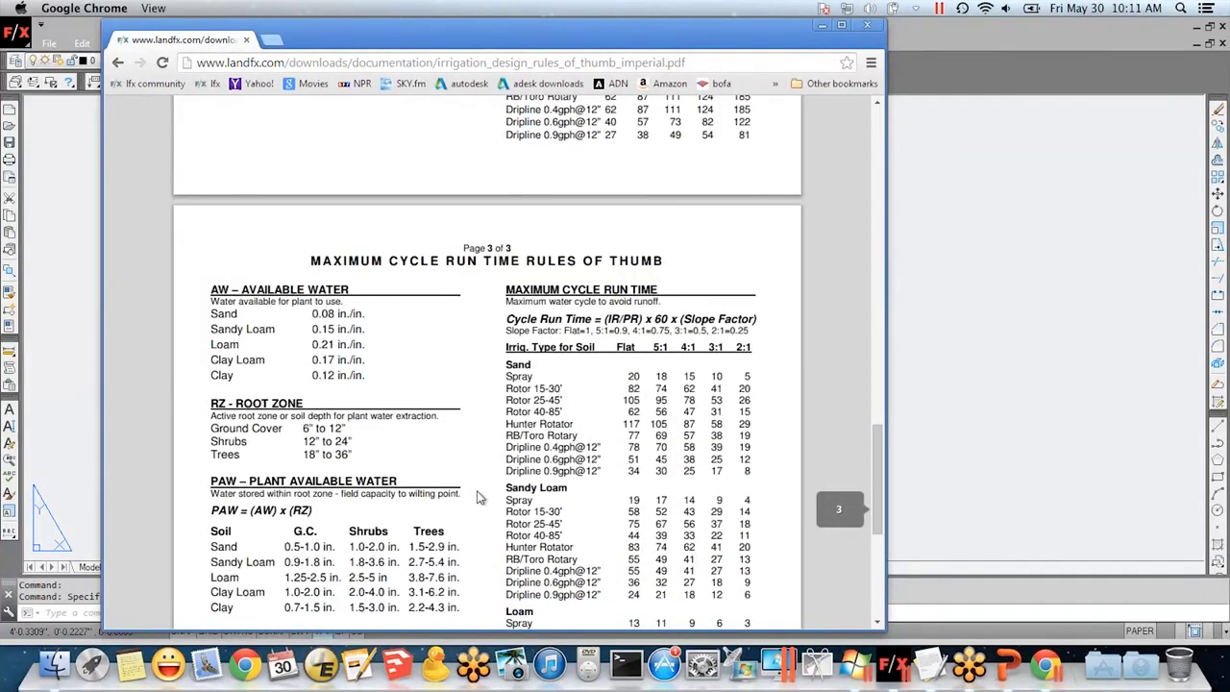
scroll(481, 497, "down", 8)
scroll(495, 563, "down", 1)
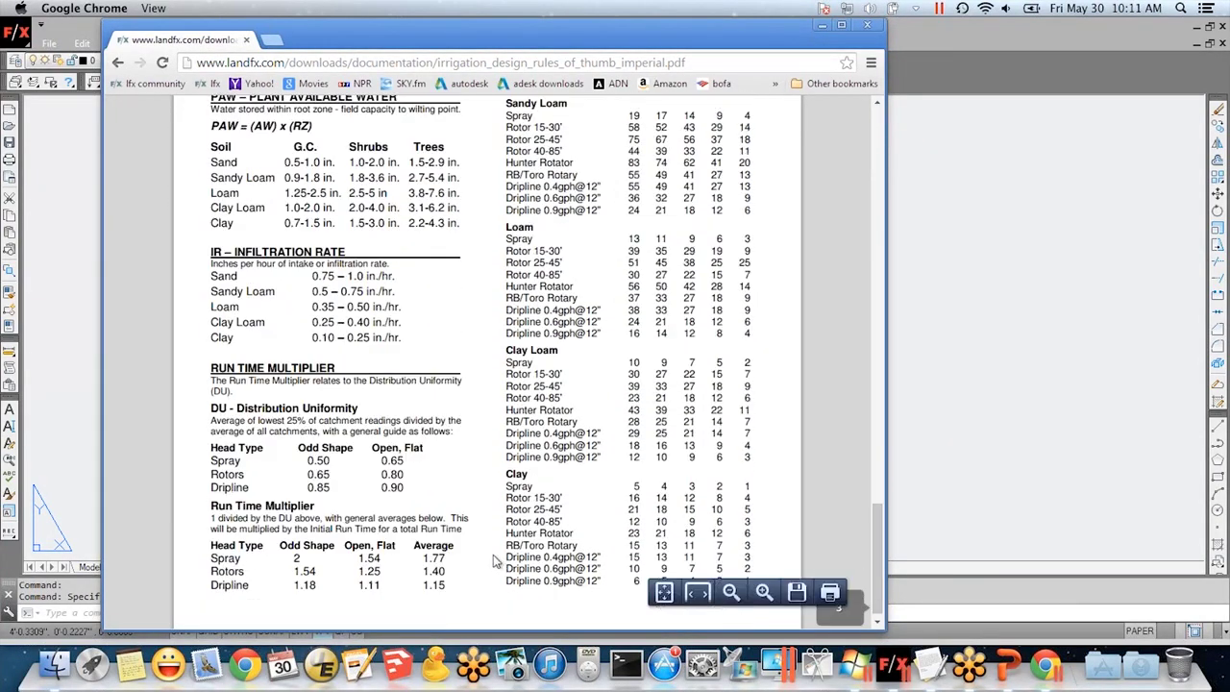
scroll(495, 562, "down", 1)
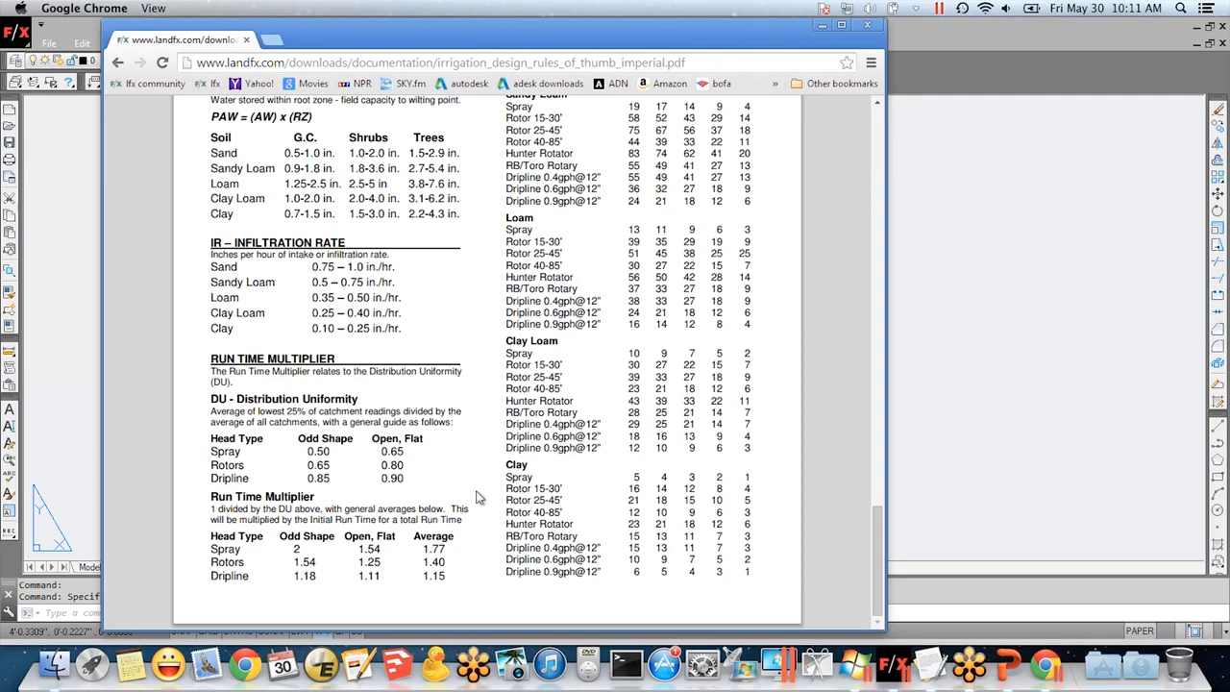
- Review the Rules of Thumb pages back to the first page and close the browser window
scroll(481, 490, "up", 5)
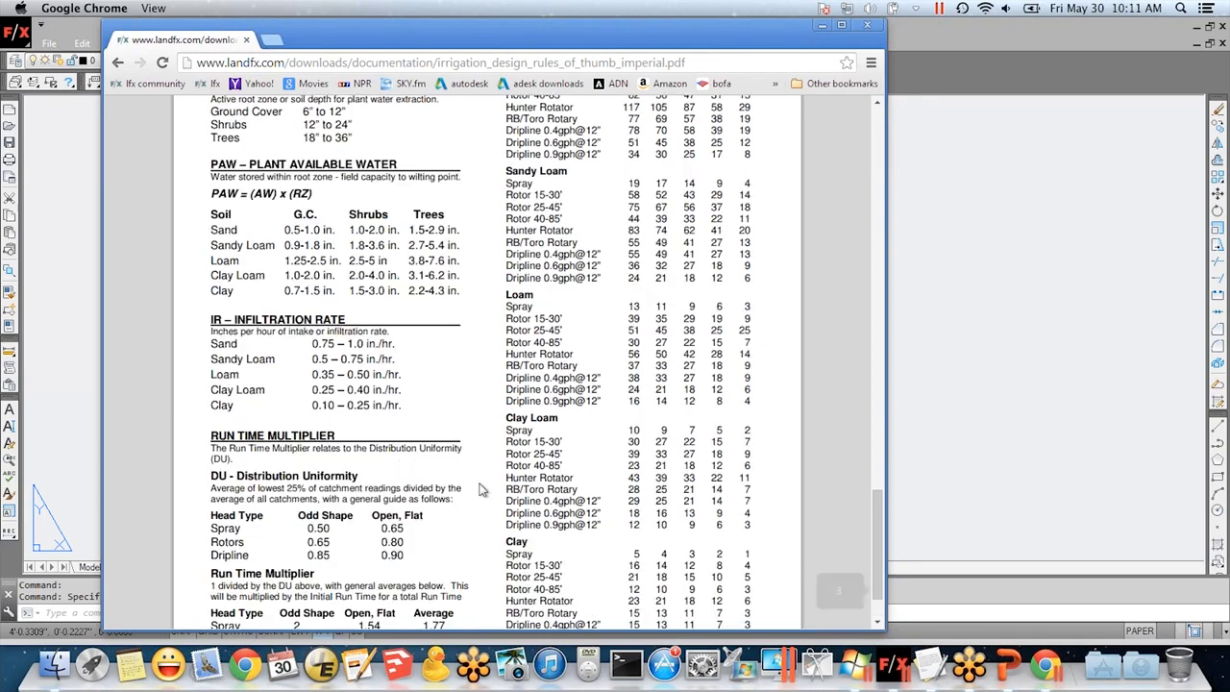
scroll(481, 491, "up", 6)
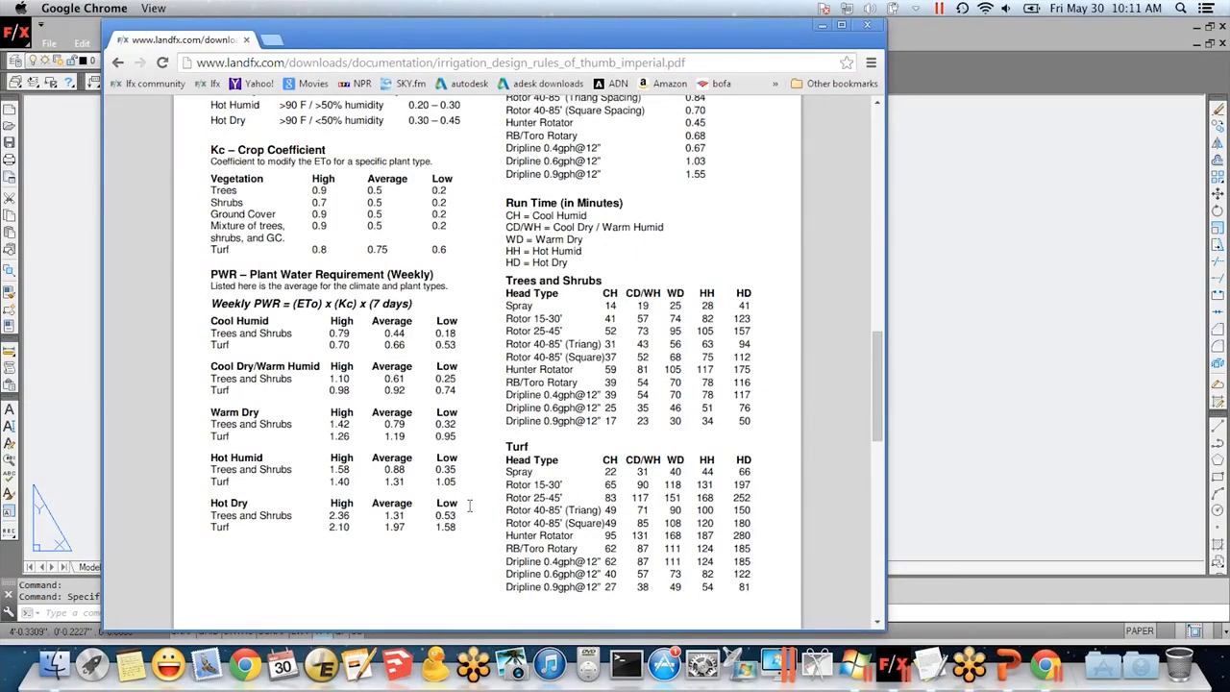
scroll(470, 506, "up", 6)
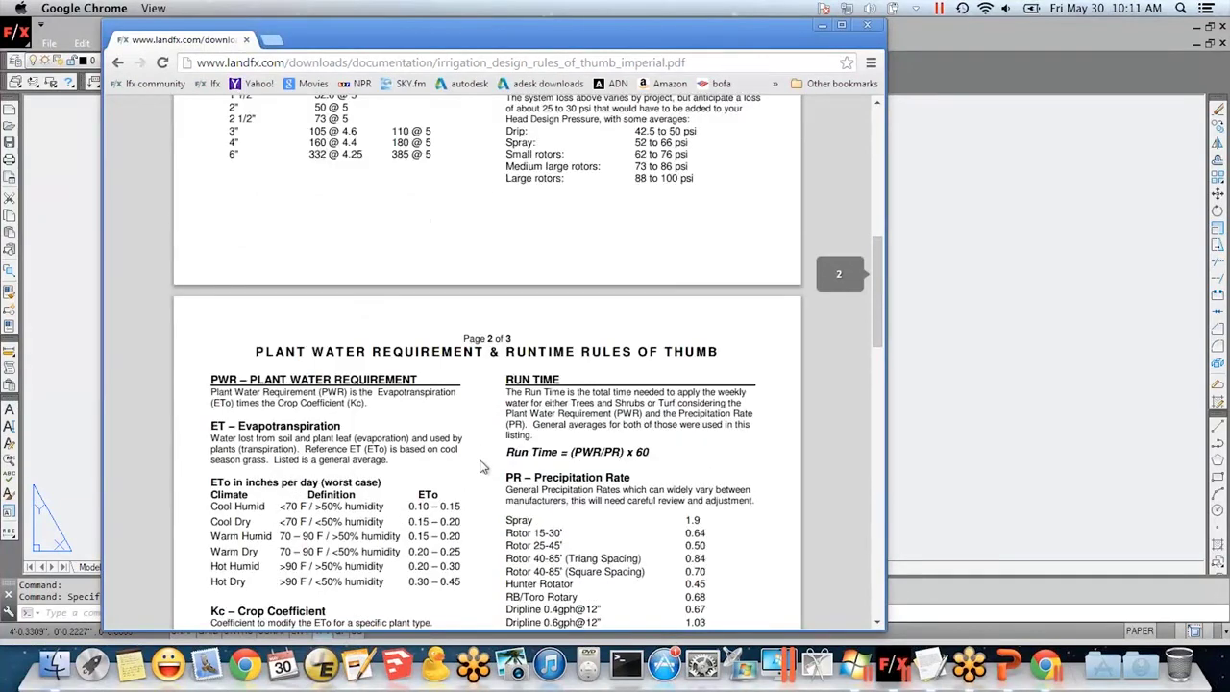
scroll(481, 466, "up", 8)
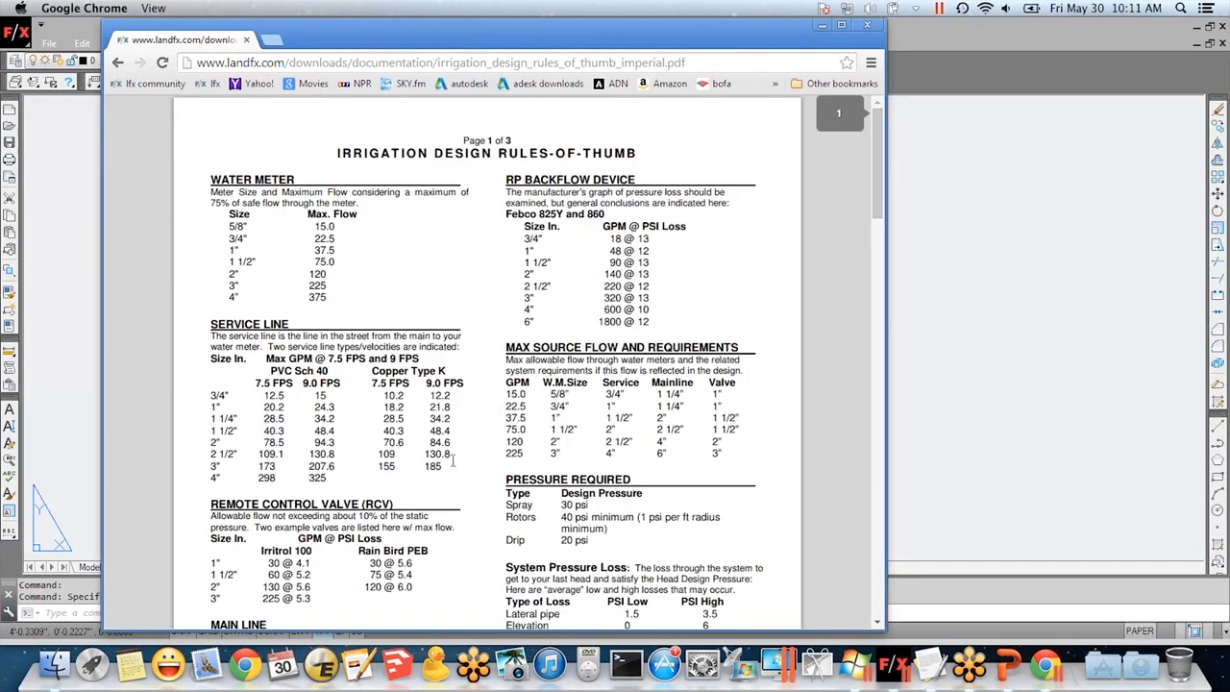
left_click(864, 27)
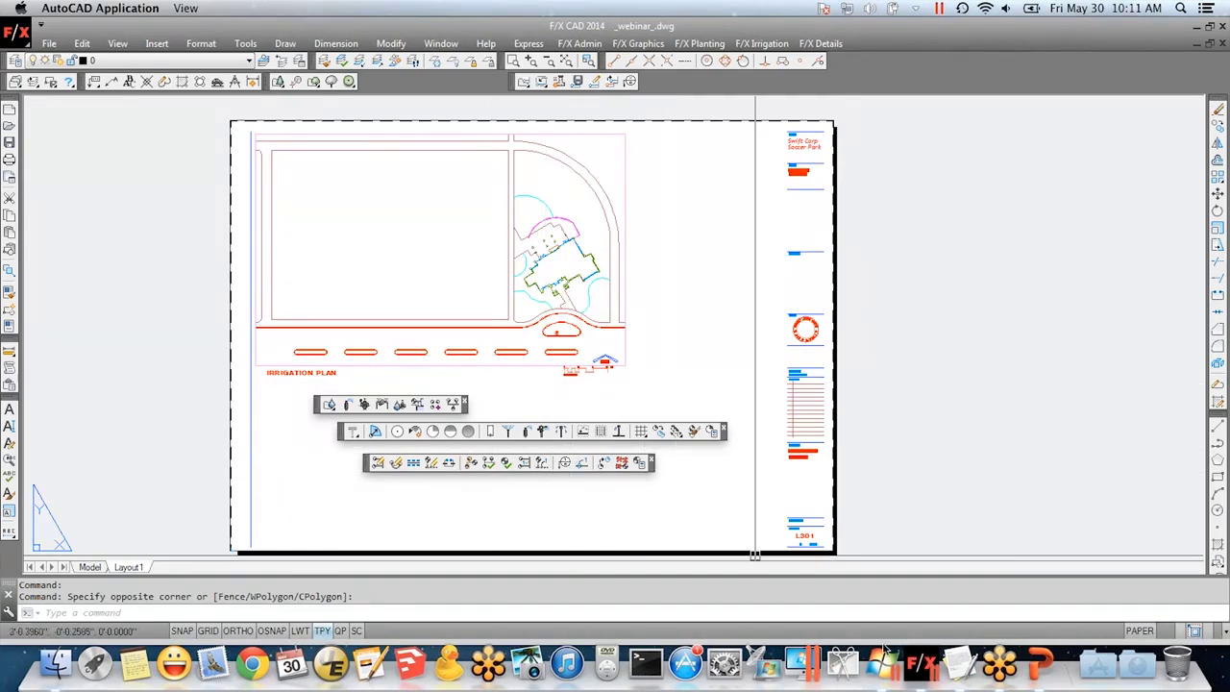
- Reopen the F/X help documentation from F/X CAD and go to the Irrigation documentation topics
left_click(580, 44)
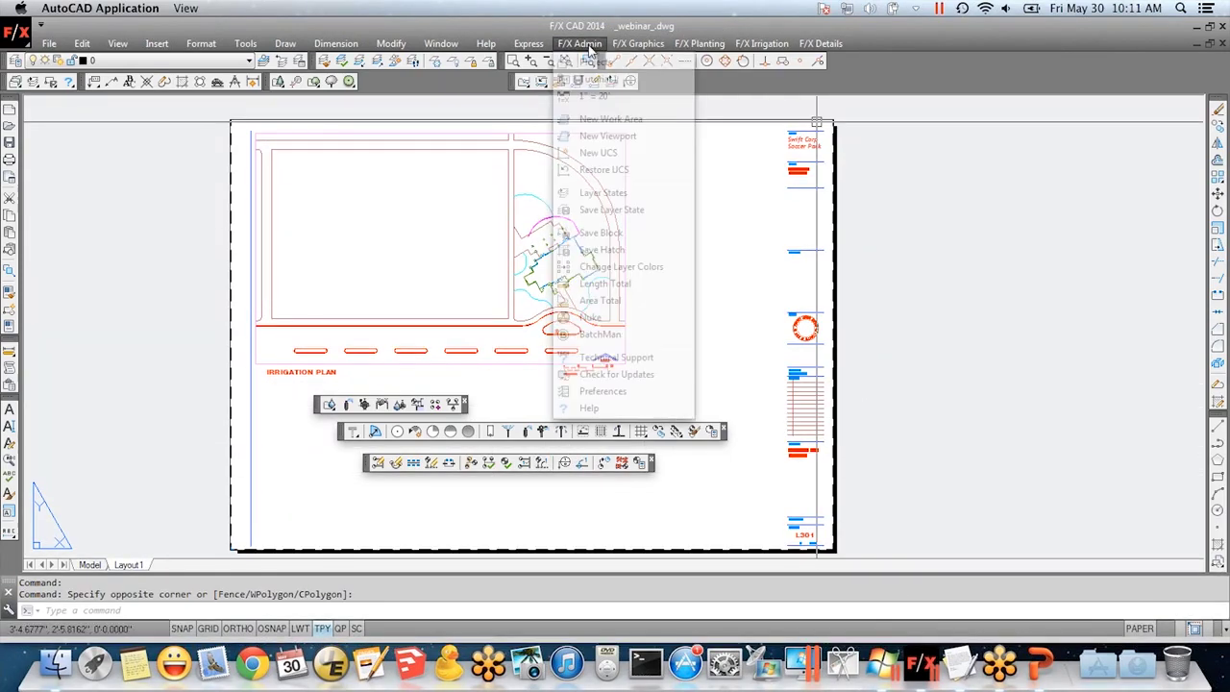
left_click(589, 409)
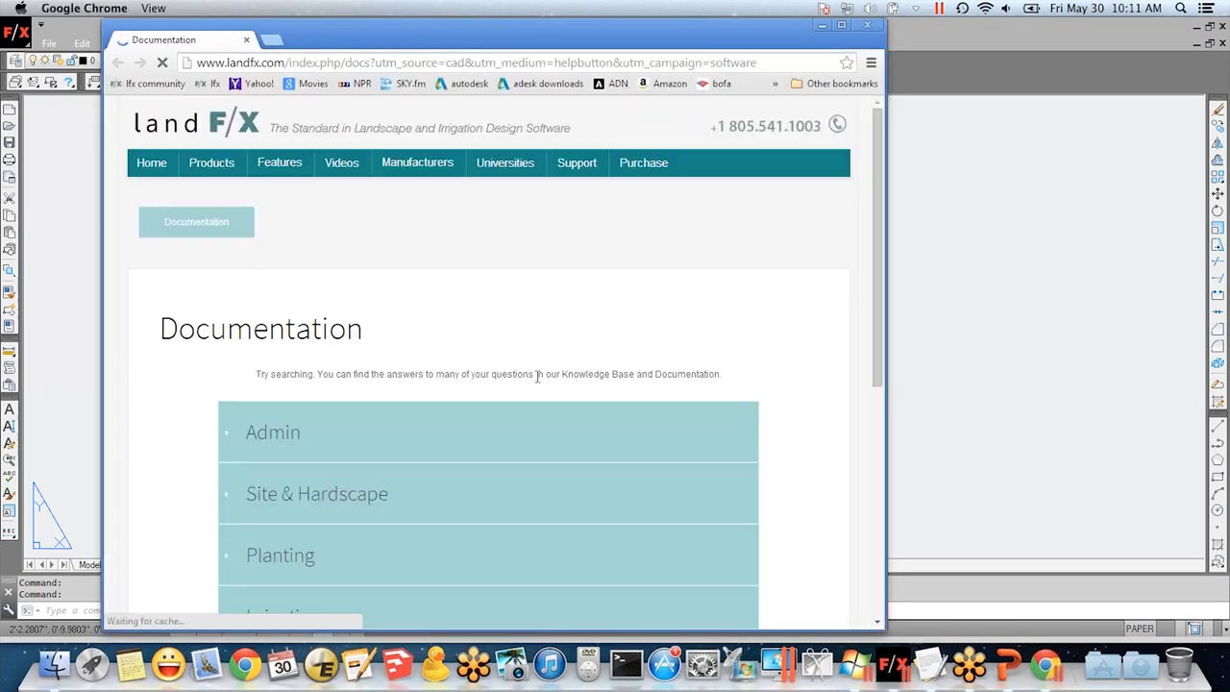
scroll(423, 349, "down", 5)
scroll(409, 329, "down", 2)
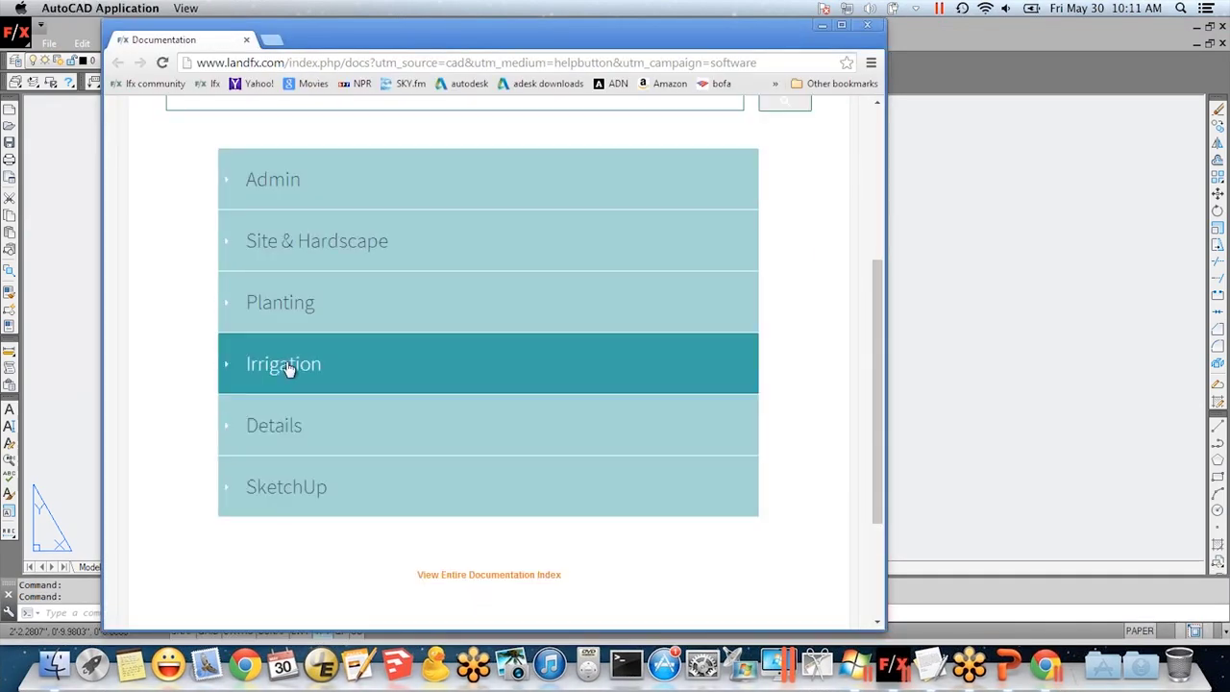
left_click(288, 363)
left_click(338, 429)
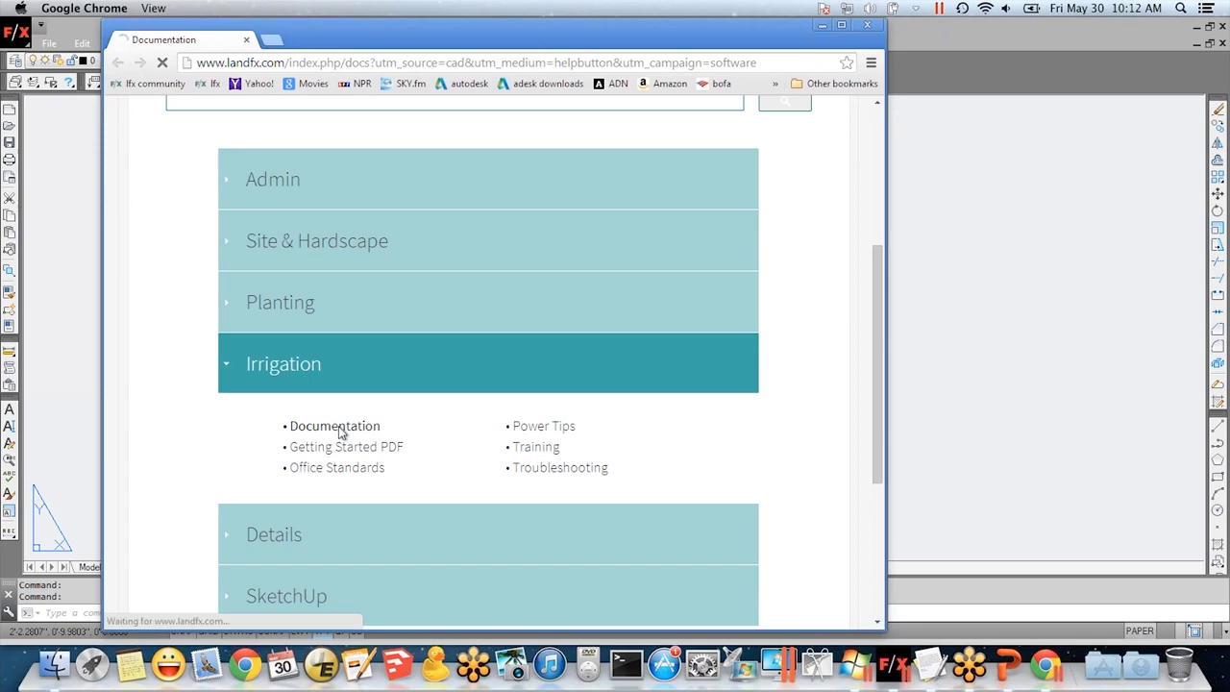
scroll(421, 477, "down", 2)
scroll(421, 477, "down", 5)
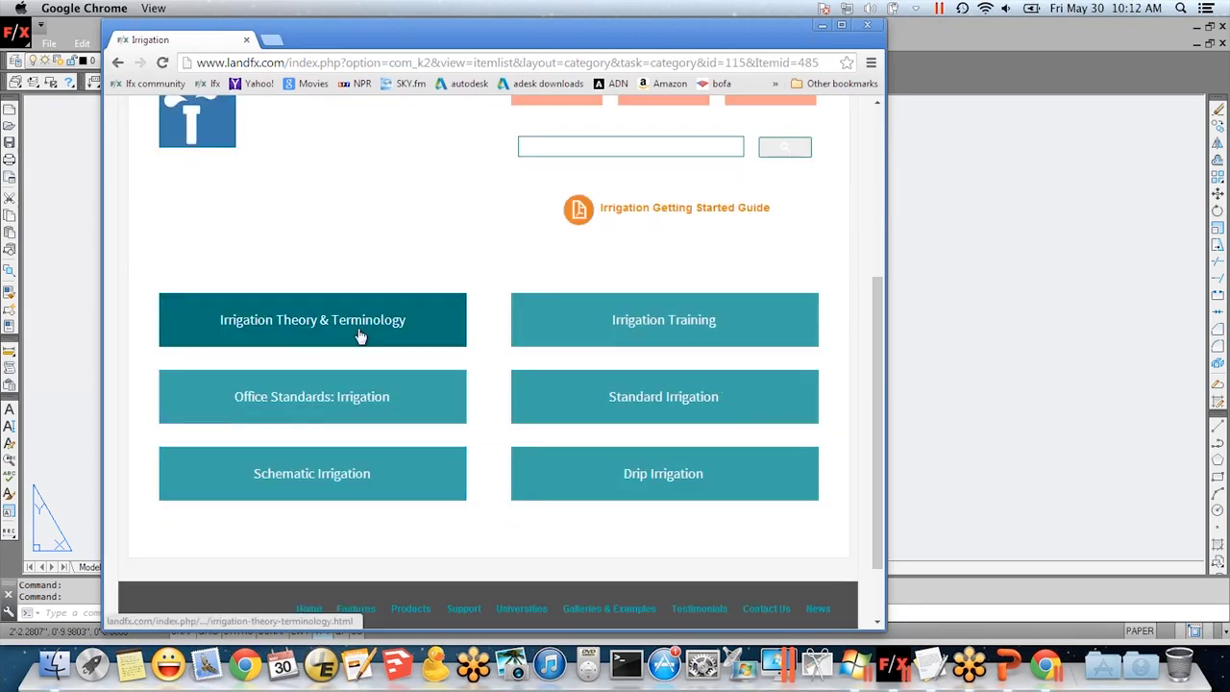
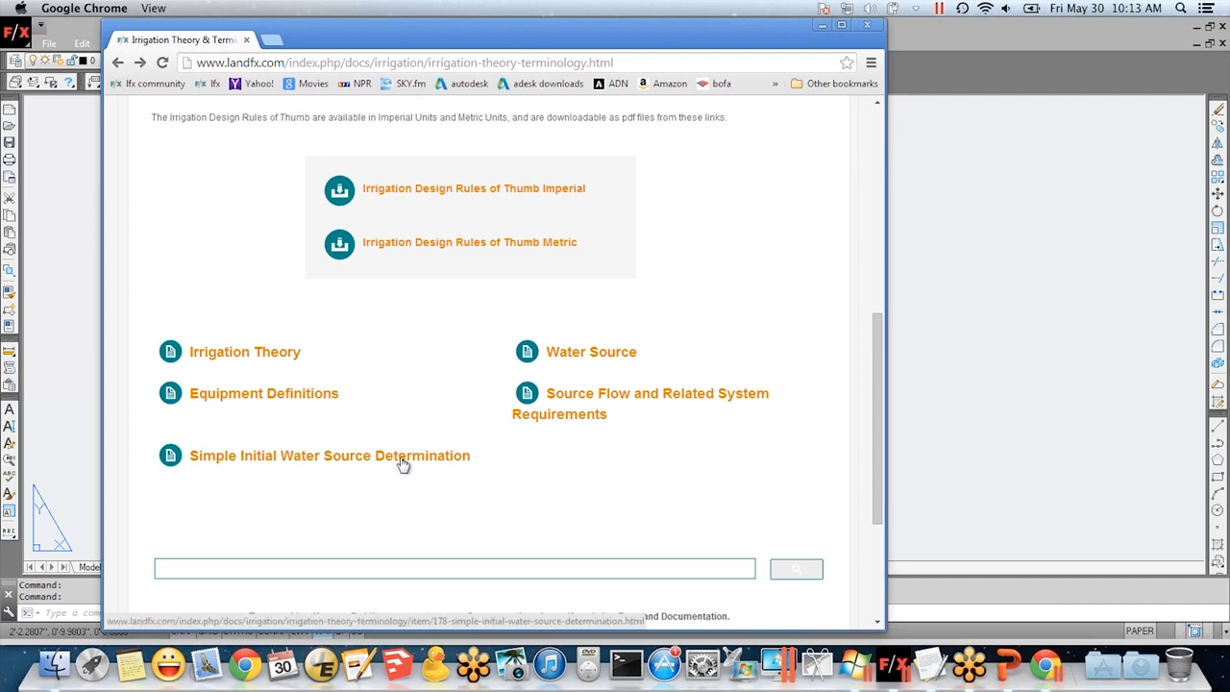
- Examine the Simple Initial Water Source Determination article and return to the Irrigation Theory & Terminology page
left_click(402, 460)
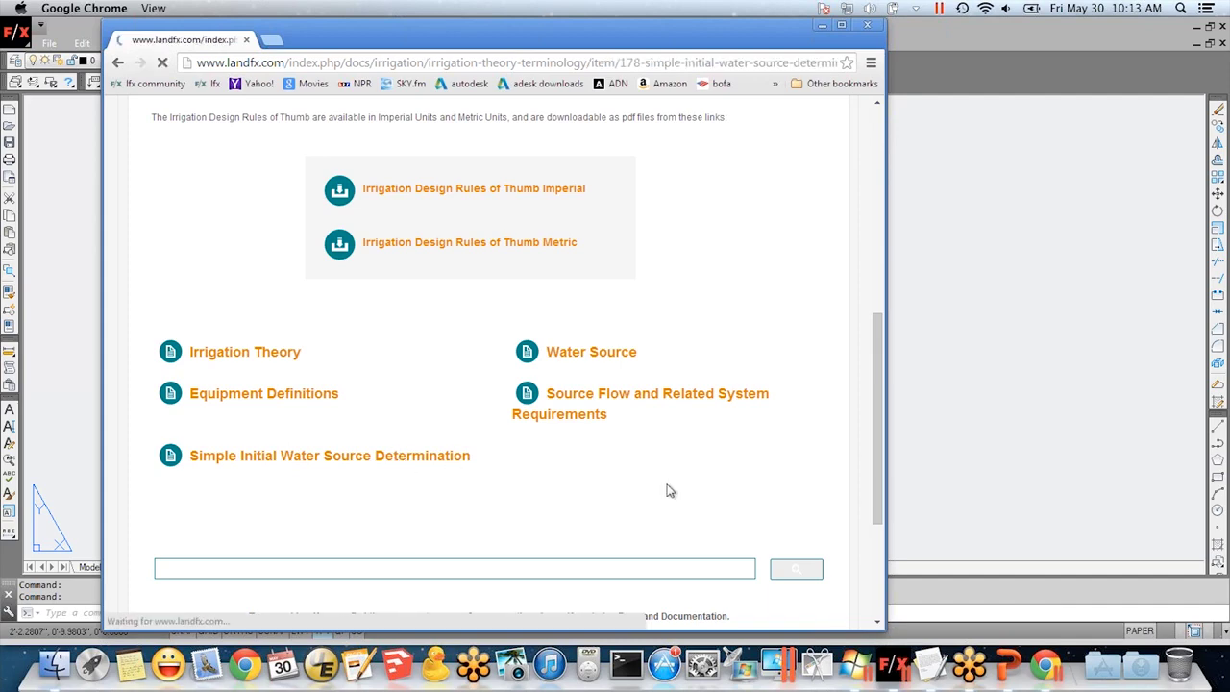
scroll(651, 487, "down", 10)
scroll(652, 487, "up", 8)
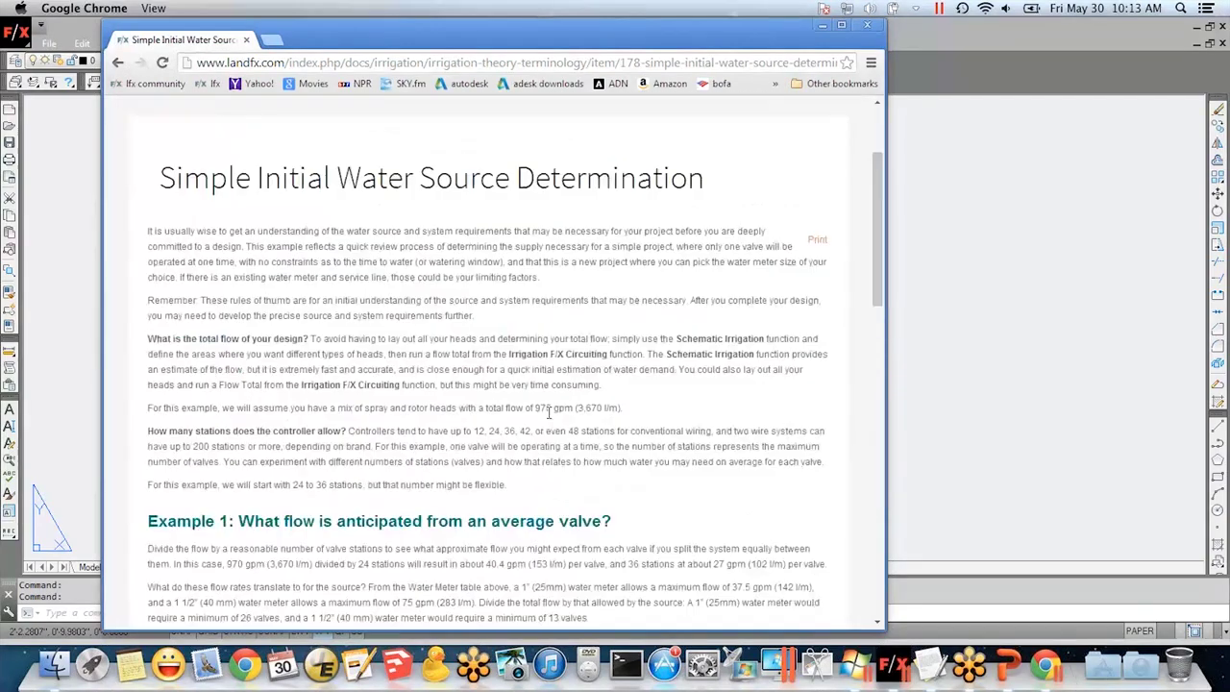
left_click(116, 63)
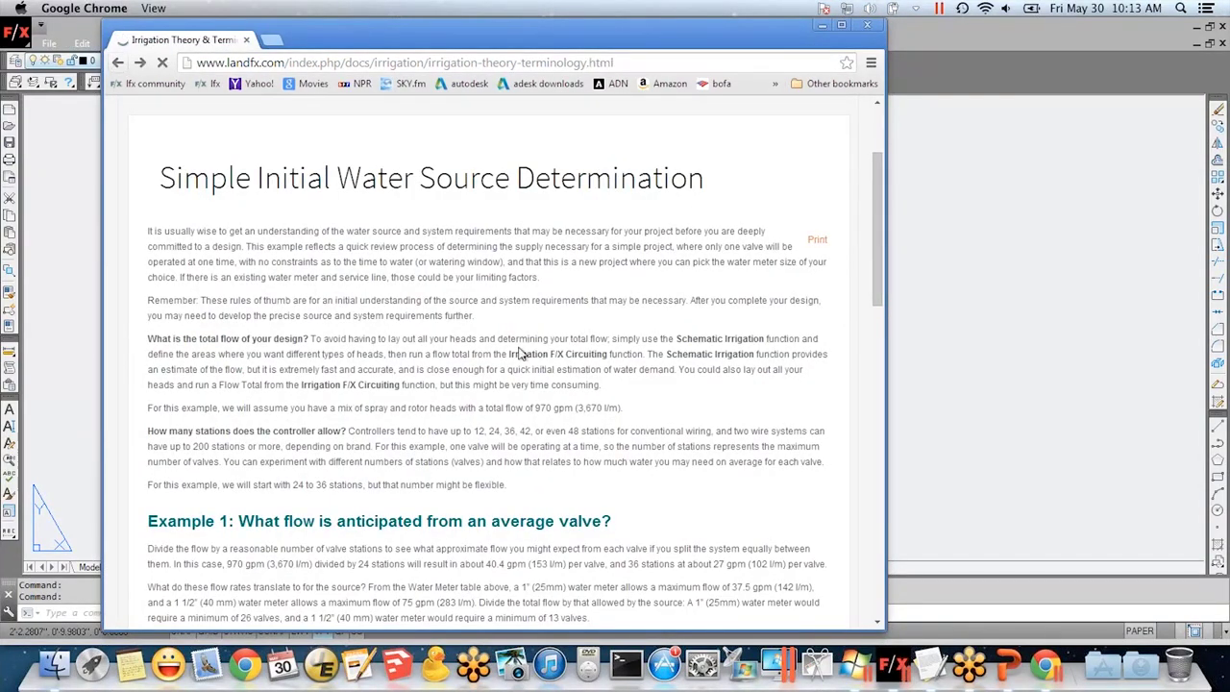
- Open the Water Source article, examine its water meter flow table and Service Line diagram, and close the browser
left_click(601, 354)
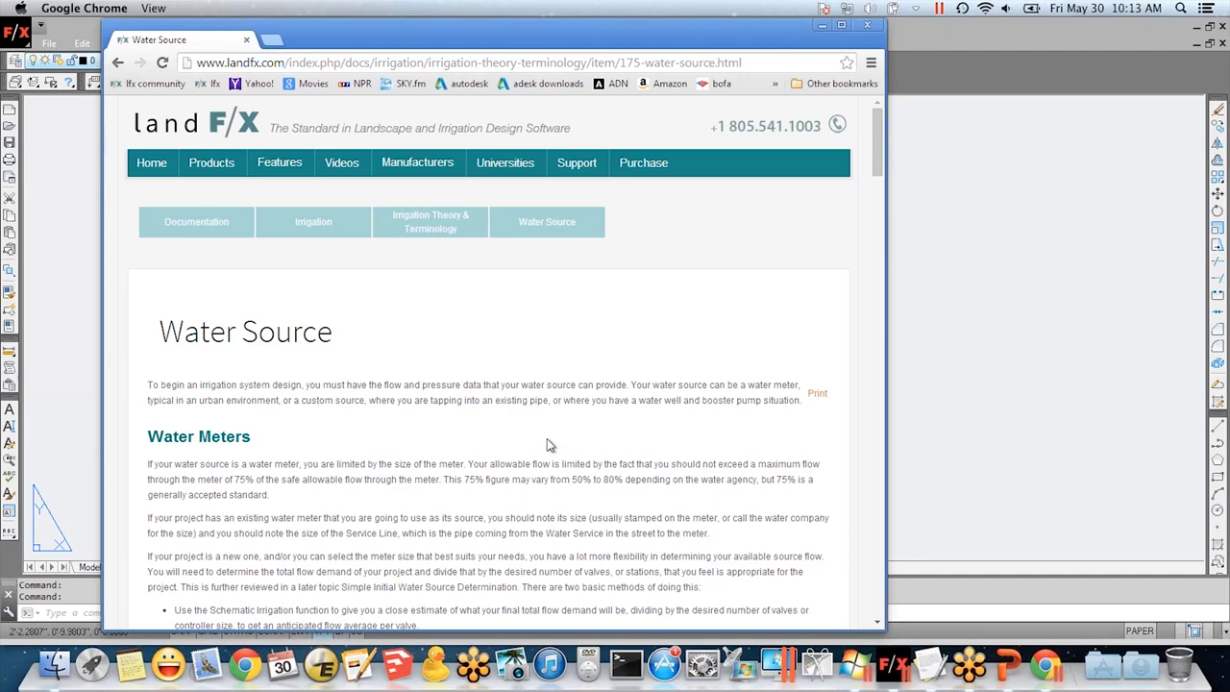
scroll(547, 445, "down", 5)
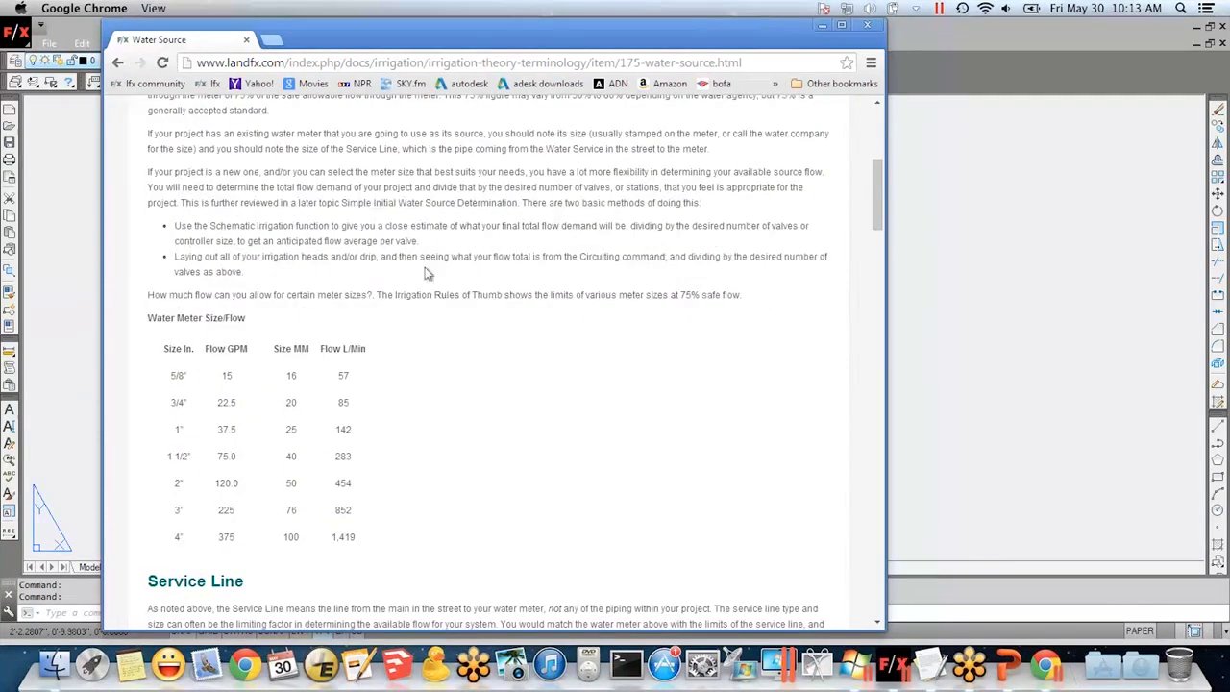
scroll(487, 596, "down", 6)
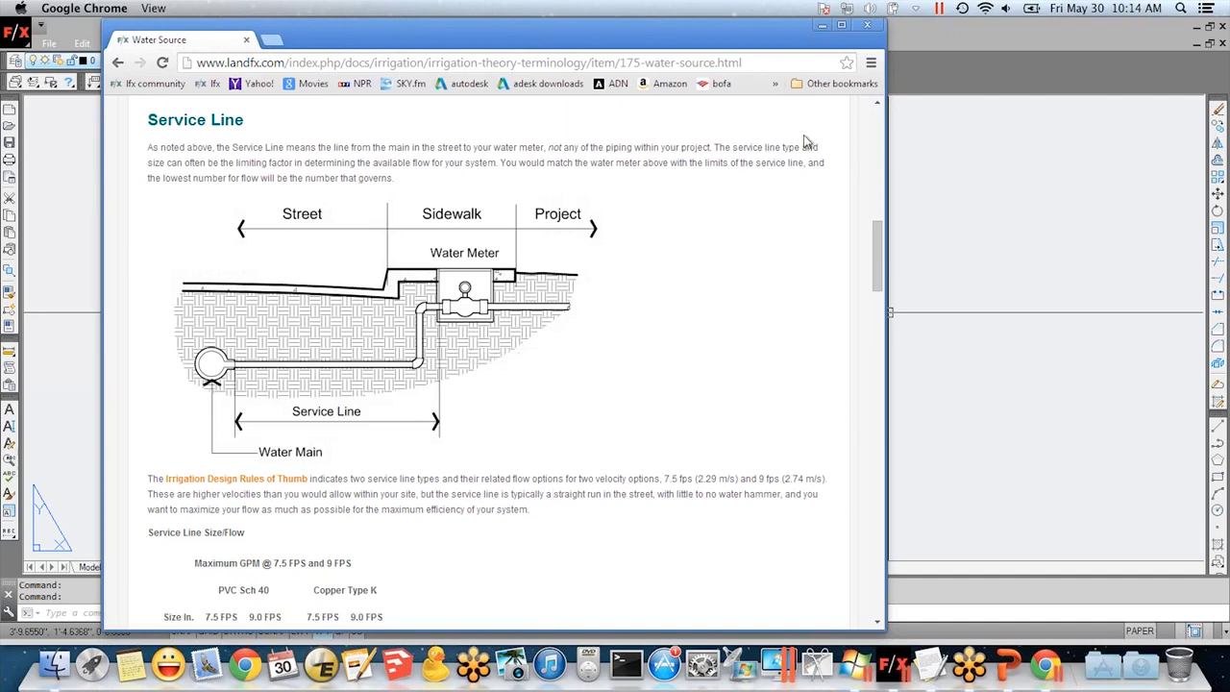
left_click(865, 27)
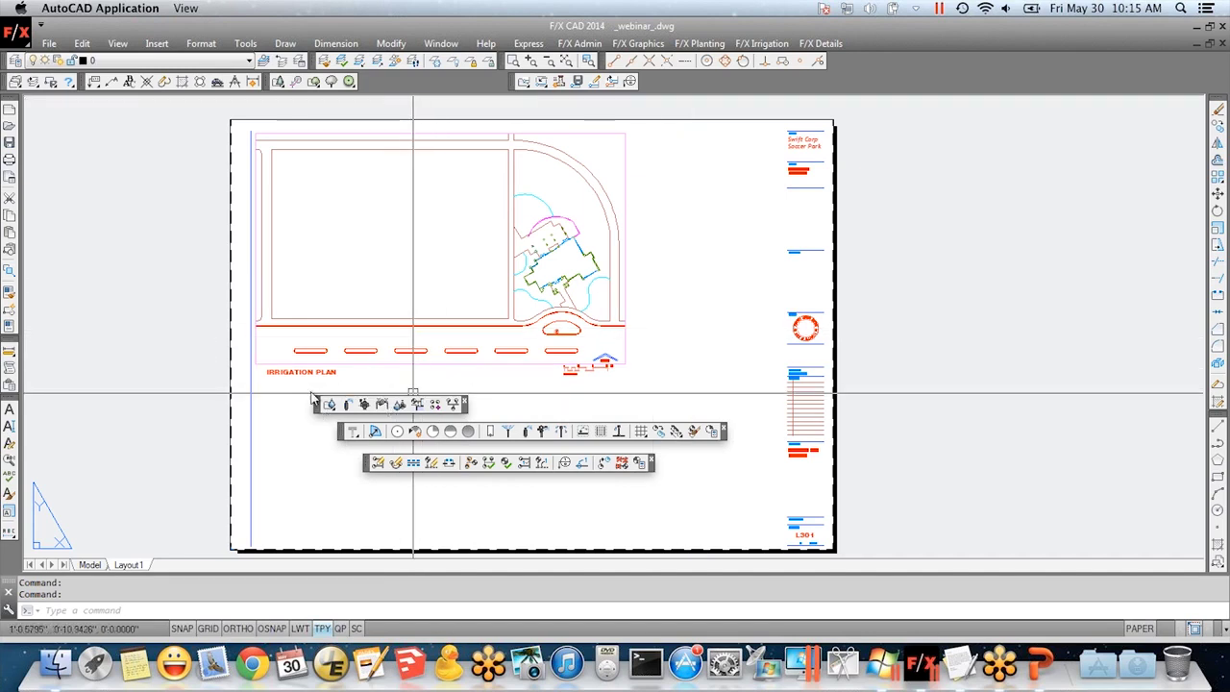
- Dock the main irrigation toolbar in the row beside the planting toolbar and close the other two floating irrigation toolbars
left_click_drag(314, 402, 423, 88)
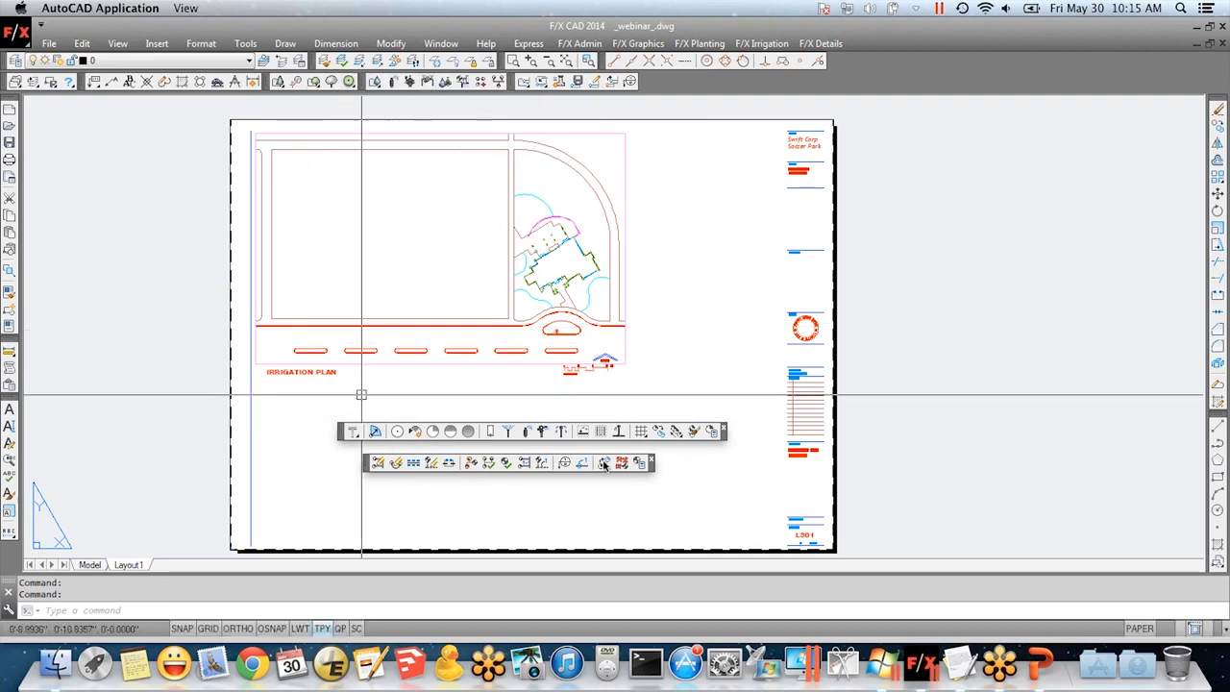
left_click(727, 427)
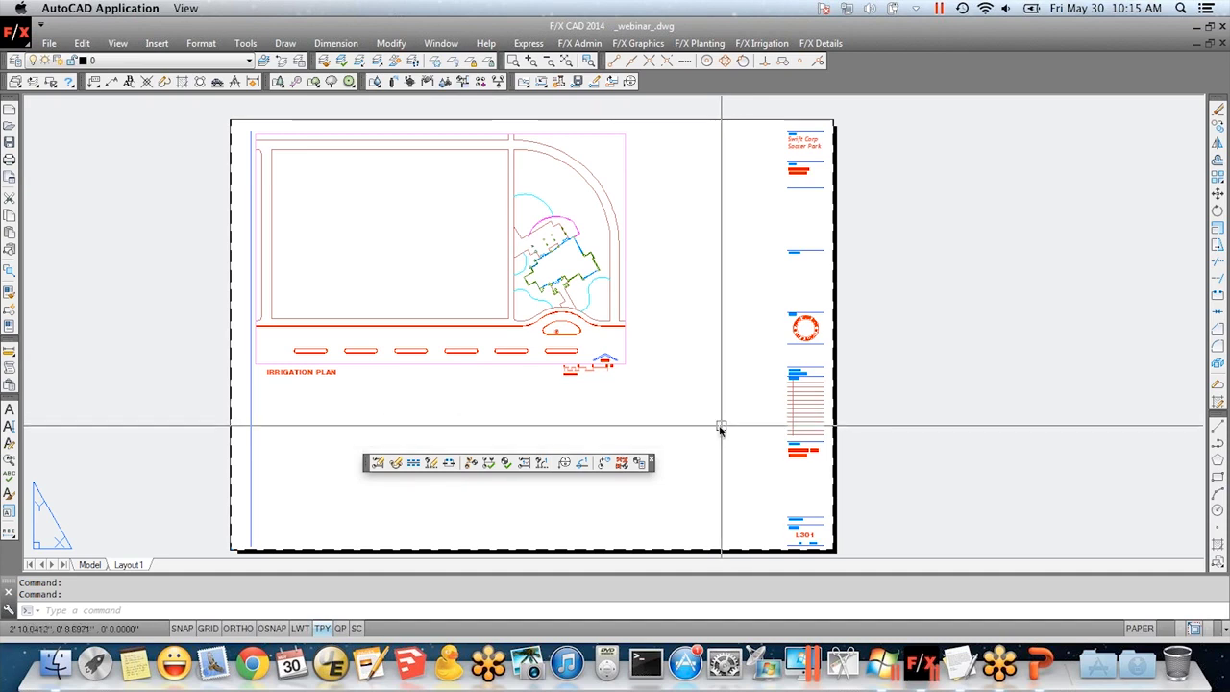
left_click(654, 463)
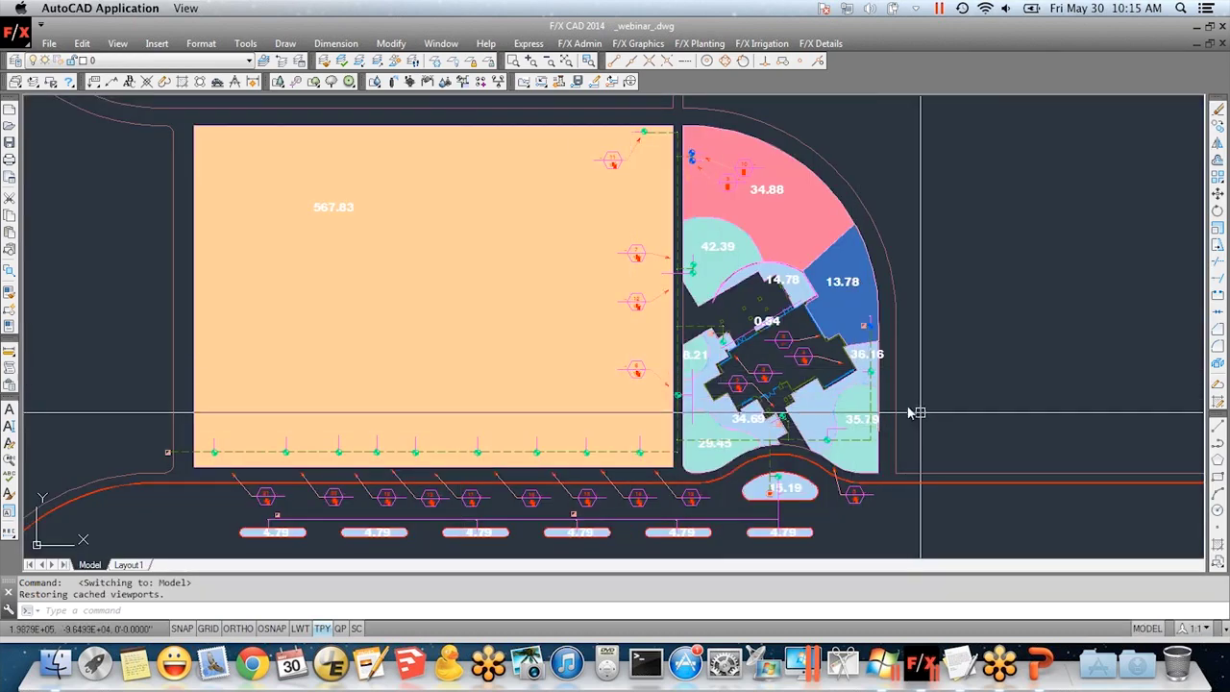
- Open the Schematic Irrigation Zones list, examine the TURF ROTATOR (HUNTER) zone's precipitation, pressure and cost settings, and exit without changes
middle_click_drag(893, 314, 763, 310)
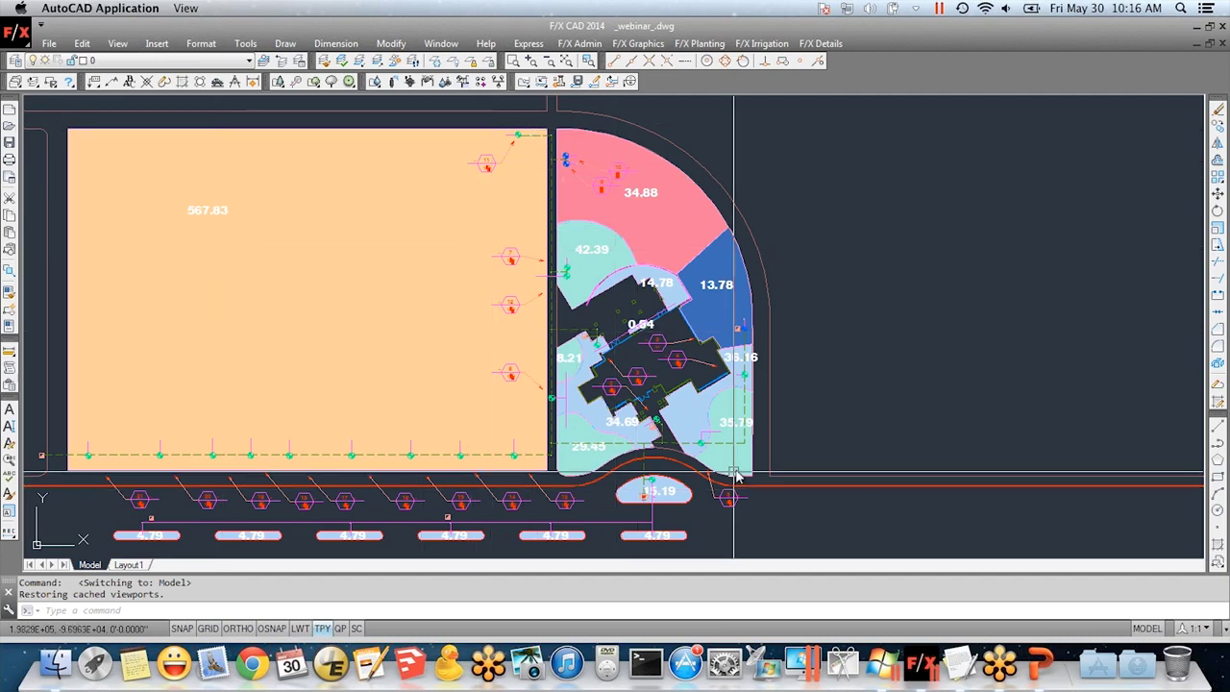
left_click(481, 80)
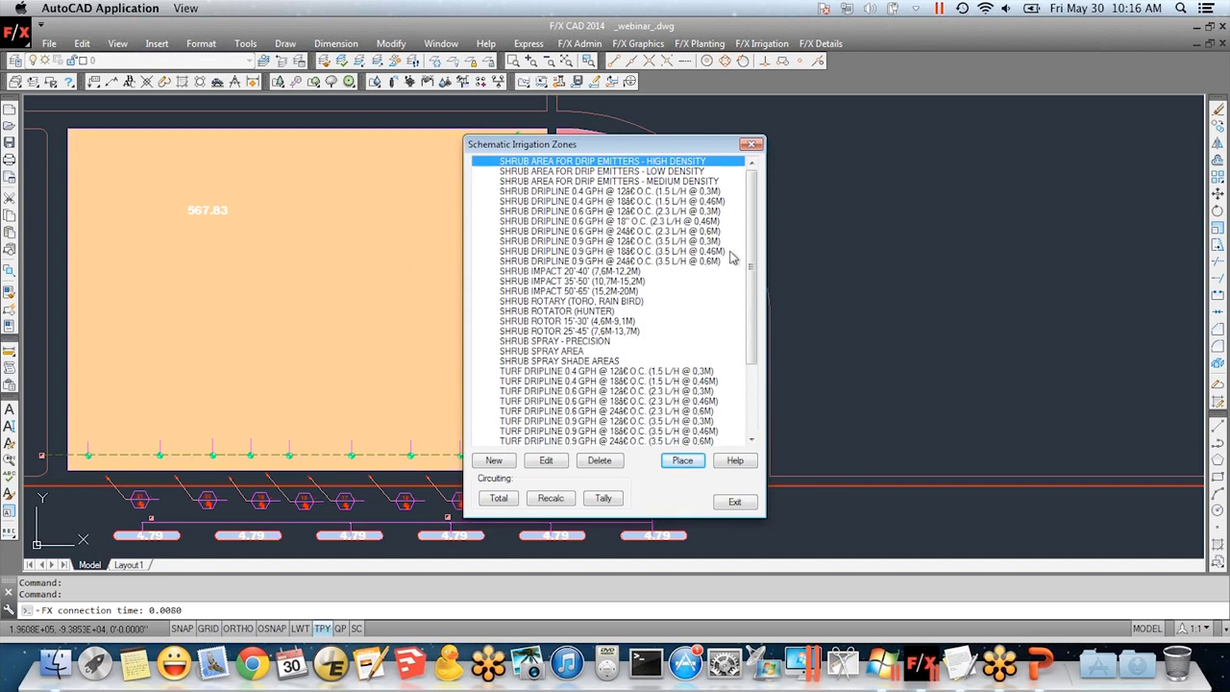
left_click_drag(751, 248, 757, 371)
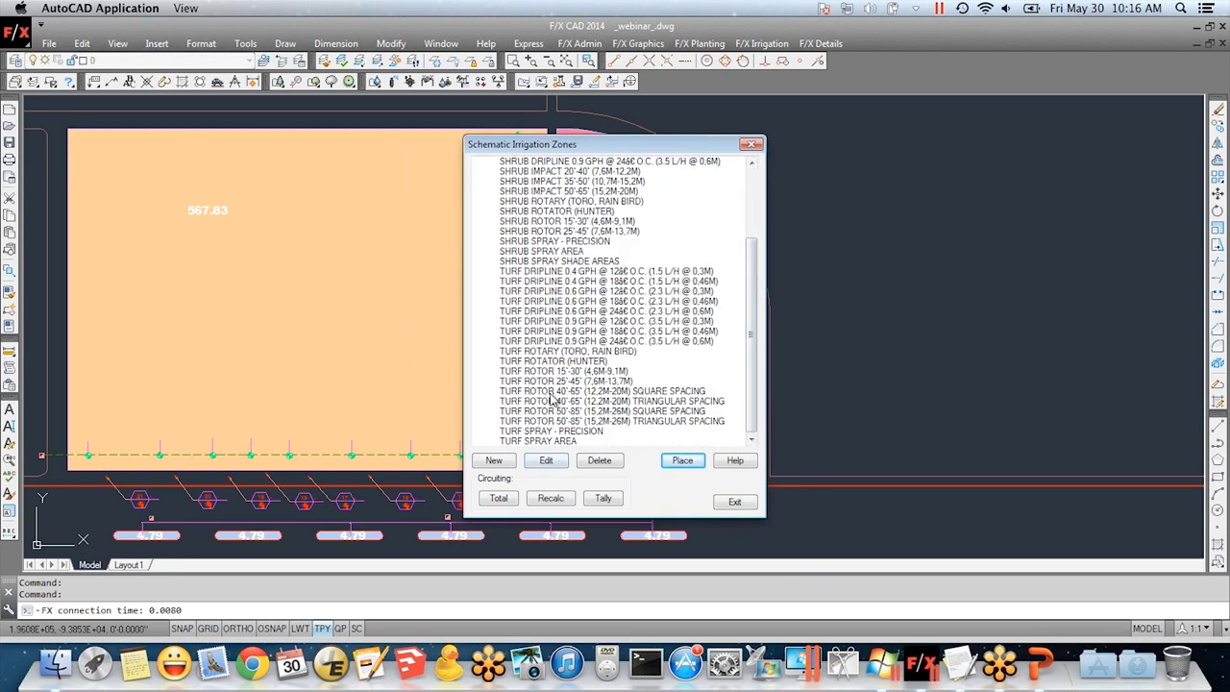
left_click(554, 363)
left_click(546, 461)
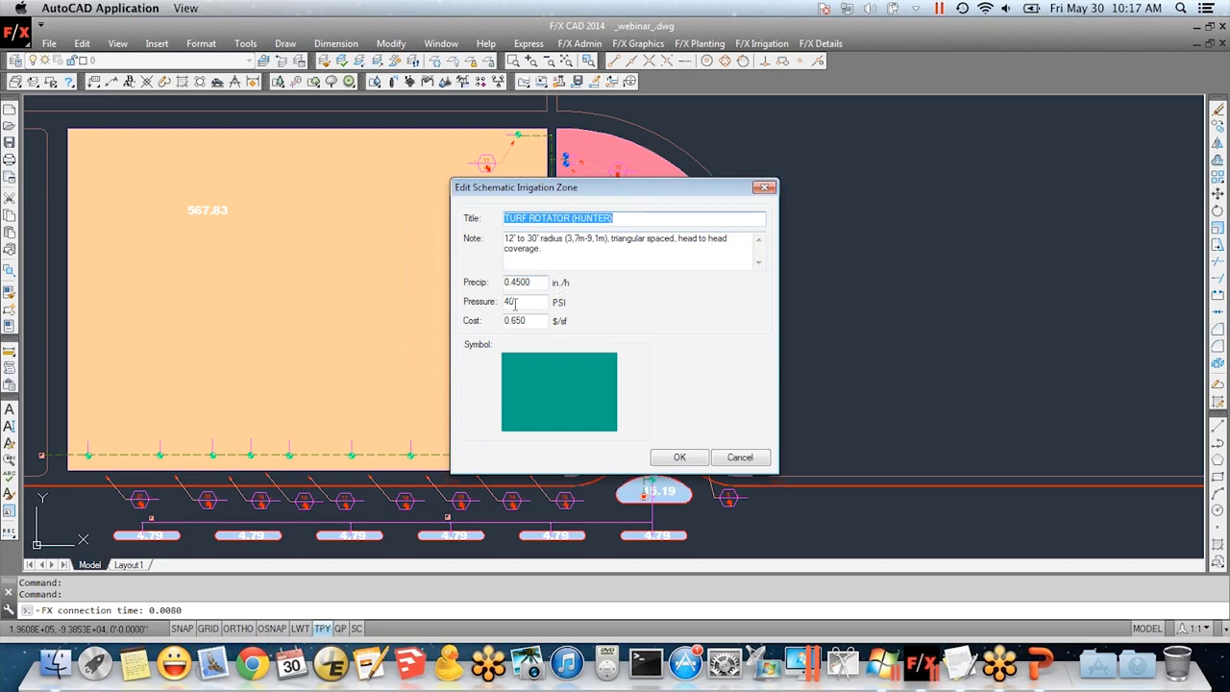
left_click_drag(539, 281, 453, 290)
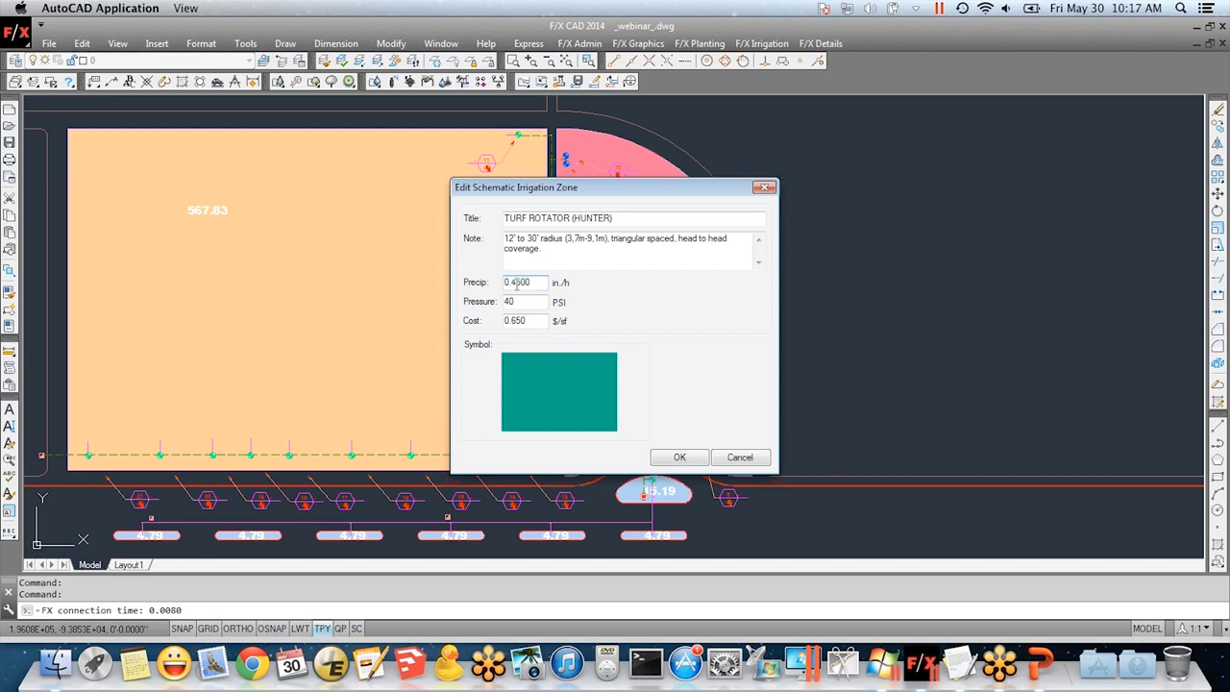
mouse_move(562, 187)
left_mouse_down()
mouse_move(699, 181)
mouse_move(695, 215)
mouse_move(413, 196)
left_mouse_up()
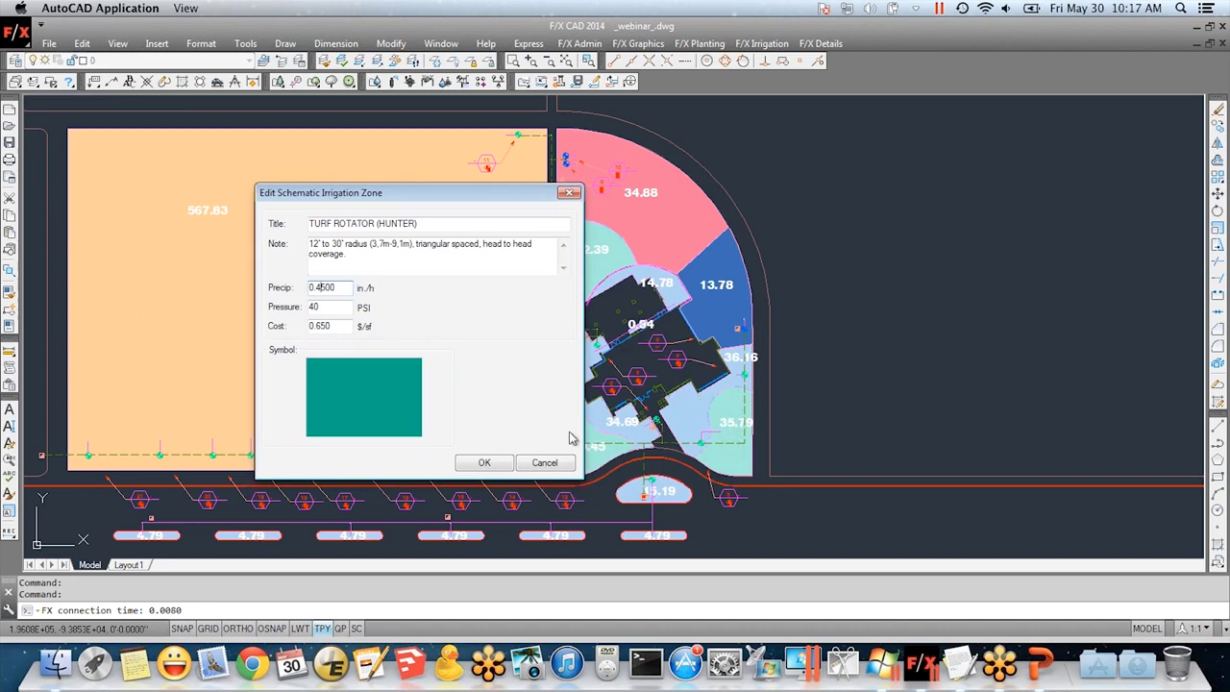
left_click(562, 464)
left_click_drag(713, 151, 531, 135)
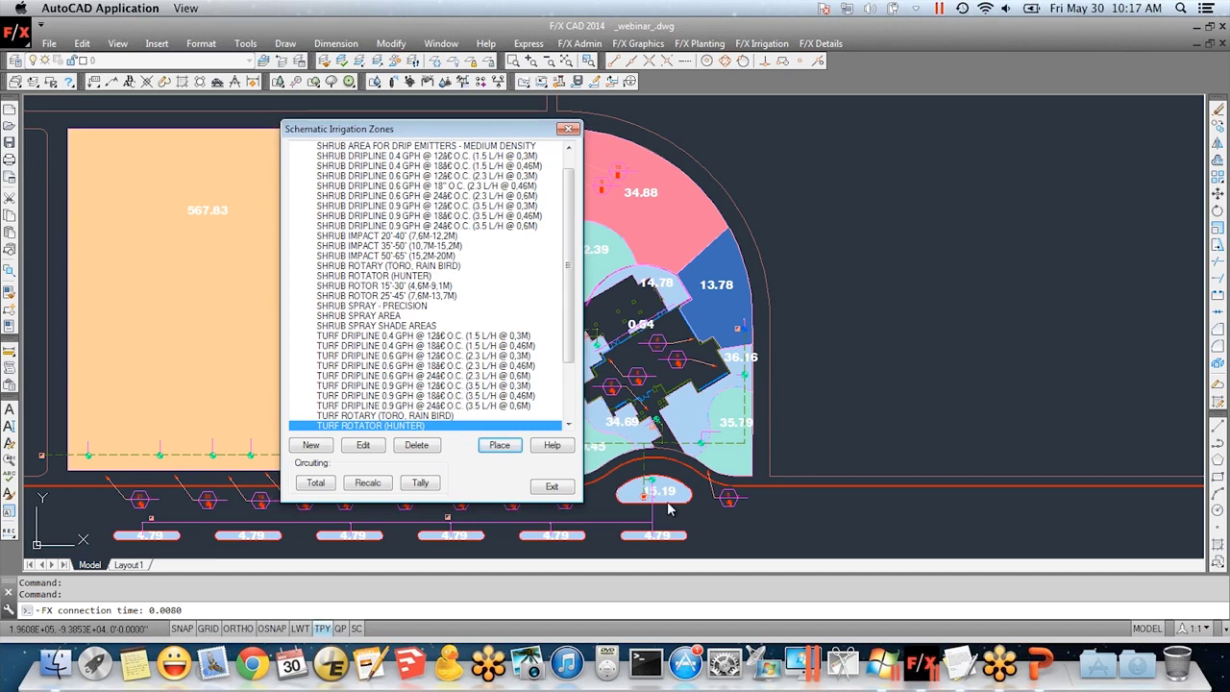
left_click(550, 487)
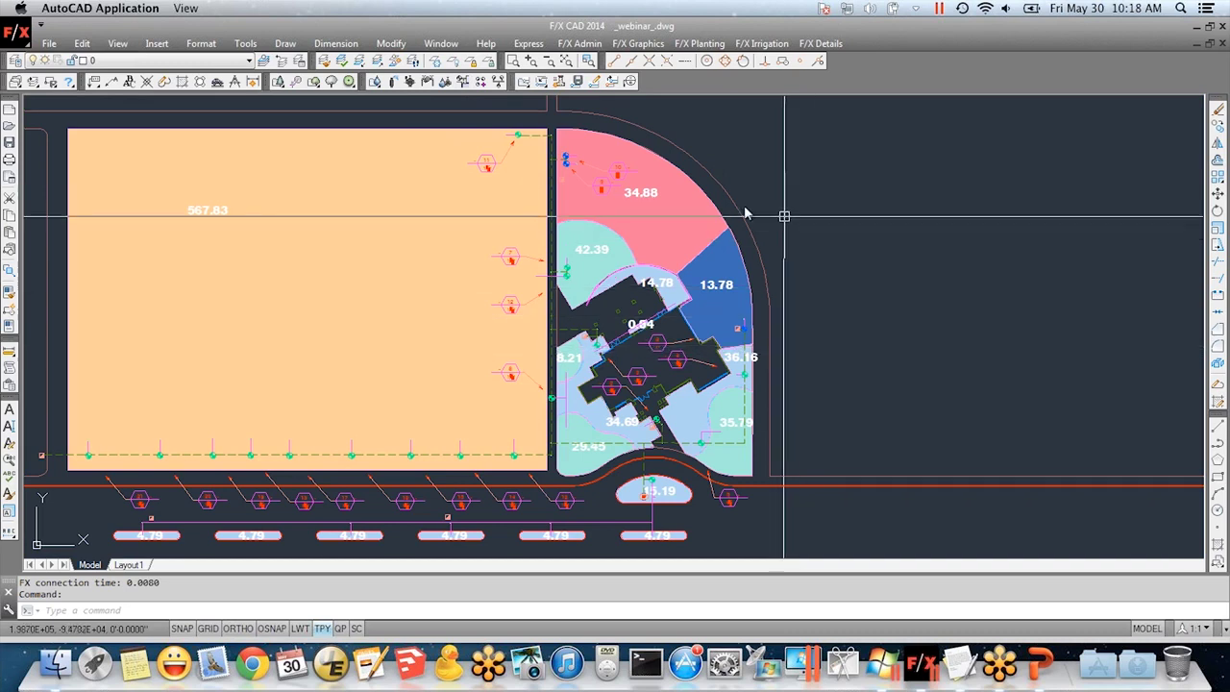
- Sketch a tall, irregular polyline outline with a nearly closed end in the empty area outside the curved edge beside the dark blue zone
scroll(686, 329, "up", 4)
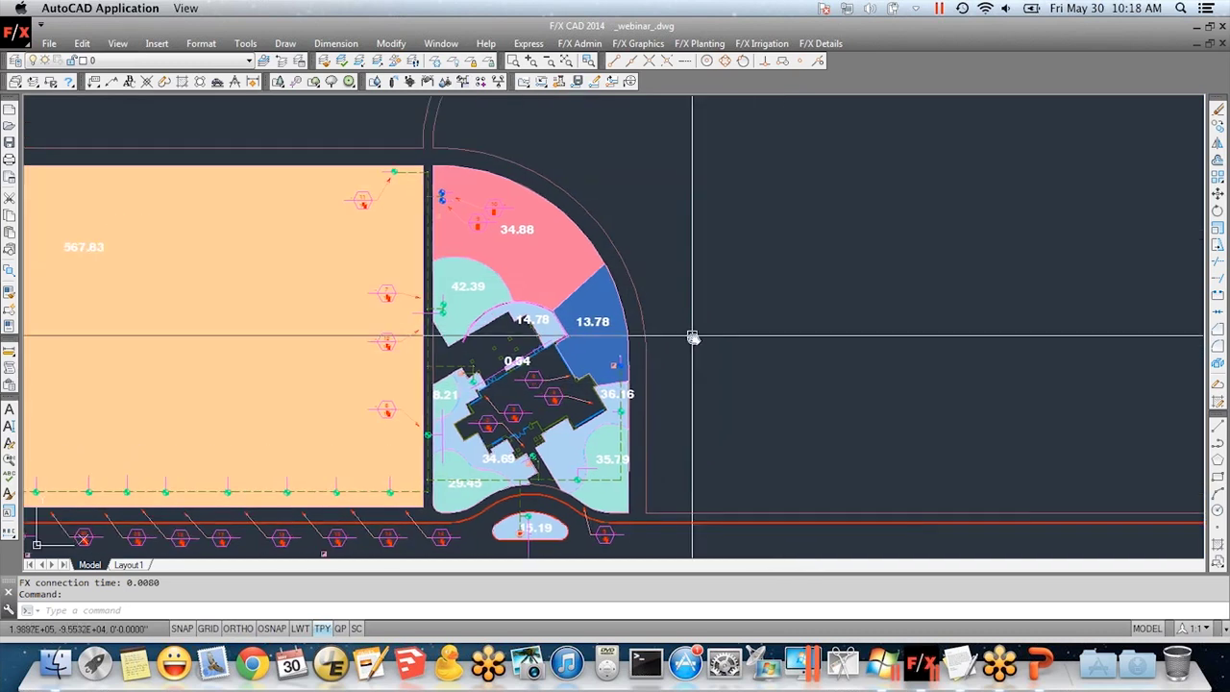
type("pl")
key("Return")
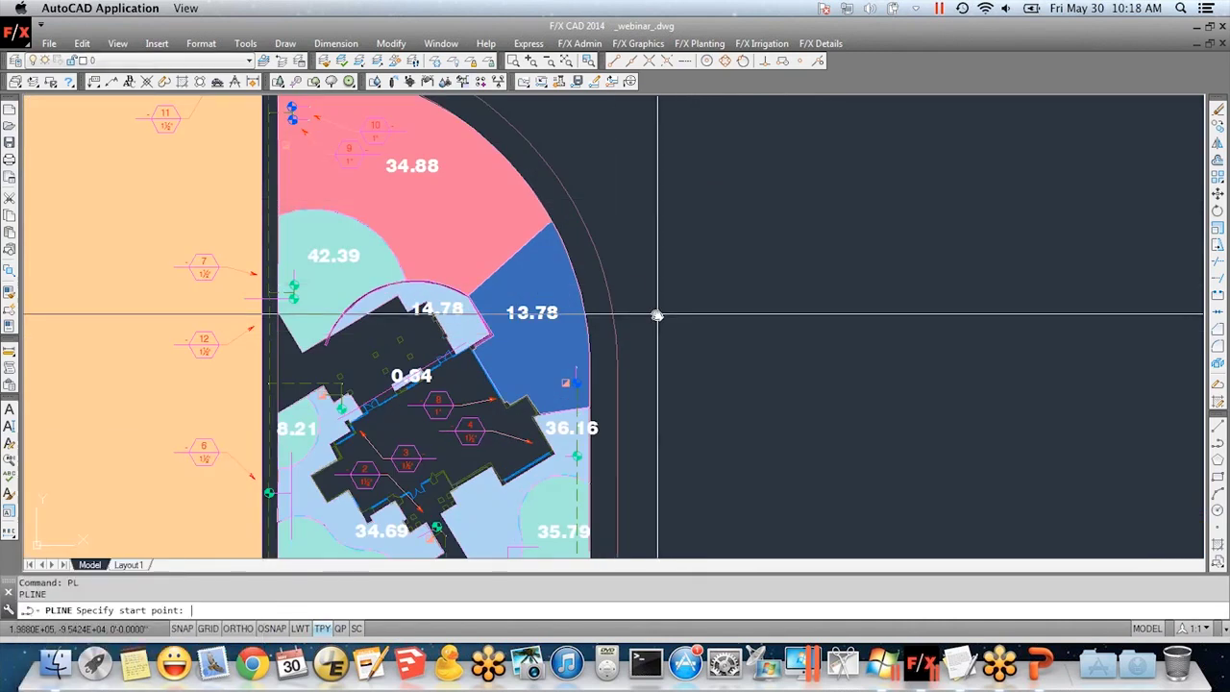
left_click(601, 234)
left_click(615, 267)
left_click(629, 296)
left_click(634, 336)
left_click(631, 486)
left_click(642, 496)
left_click(656, 497)
left_click(667, 473)
left_click(674, 438)
left_click(685, 394)
left_click(695, 351)
left_click(700, 243)
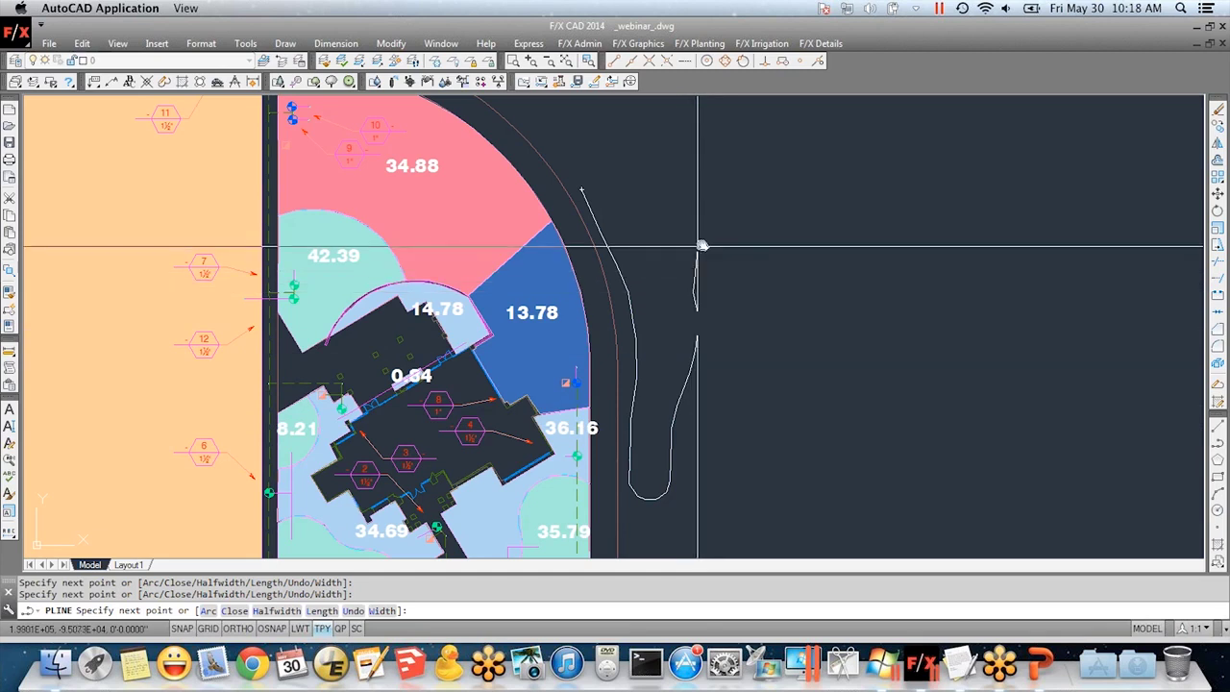
left_click(754, 218)
left_click(698, 192)
left_click(688, 154)
left_click(676, 125)
left_click(646, 105)
left_click(563, 111)
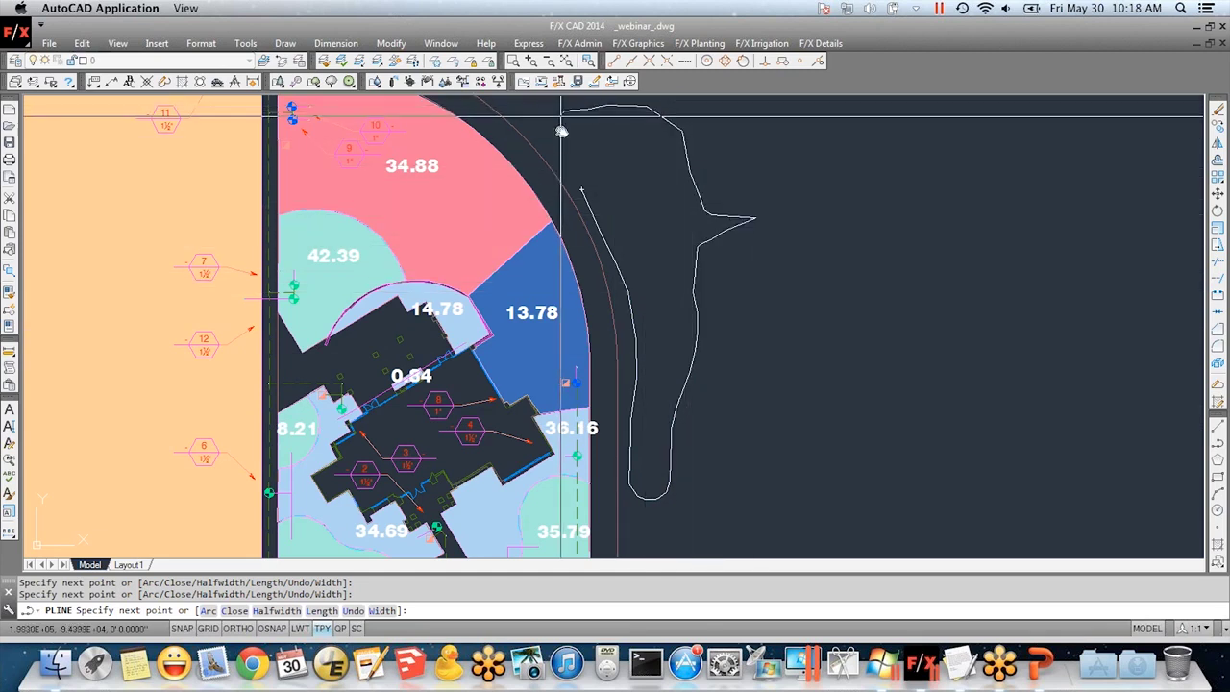
key("Return")
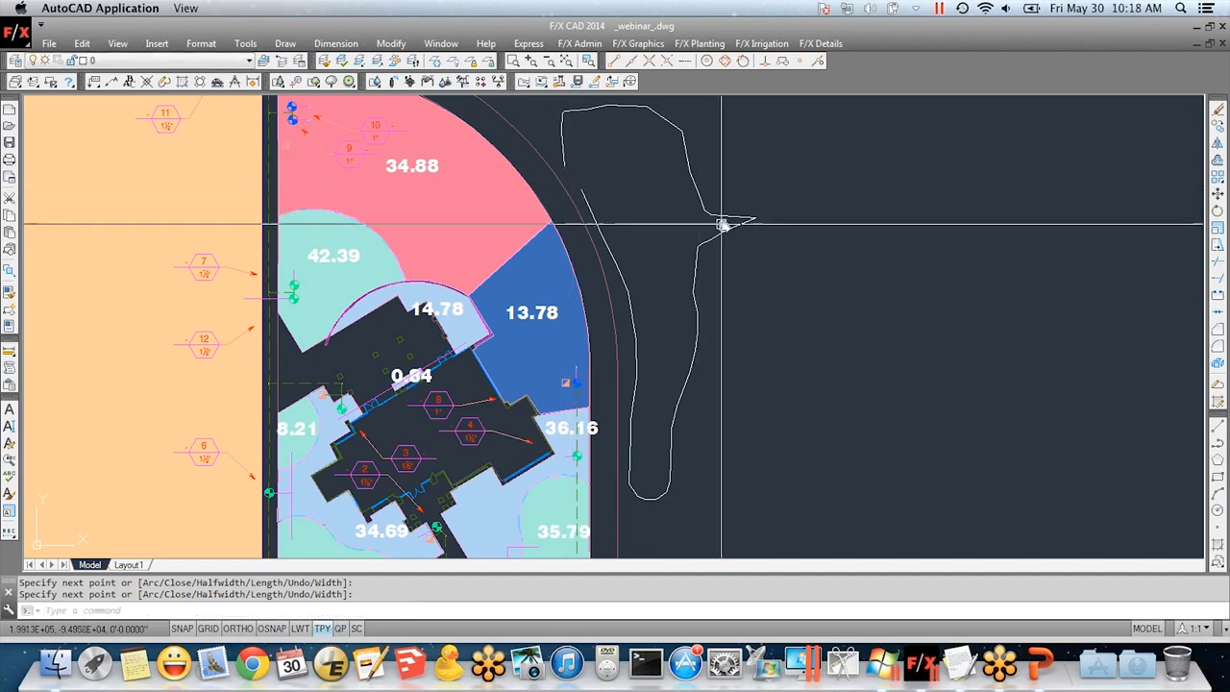
- Stretch the protruding spike on the new polyline's outer side inward toward the outline and deselect the polyline
left_click(755, 220)
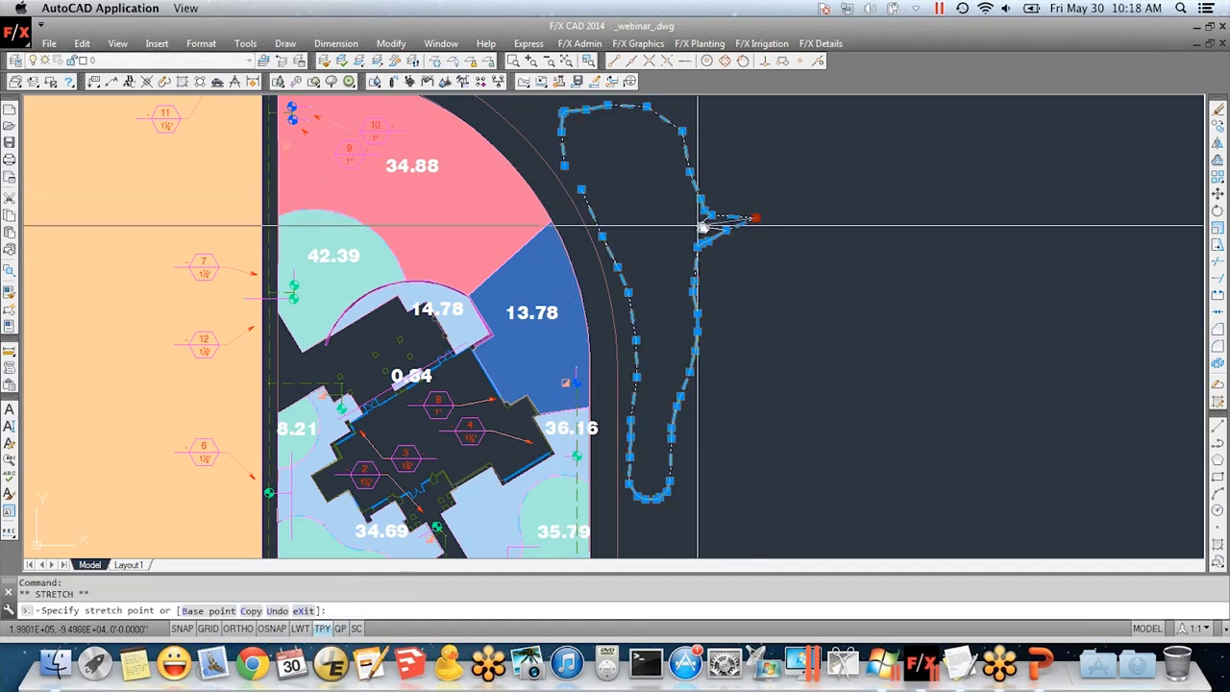
left_click(751, 220)
key("Escape")
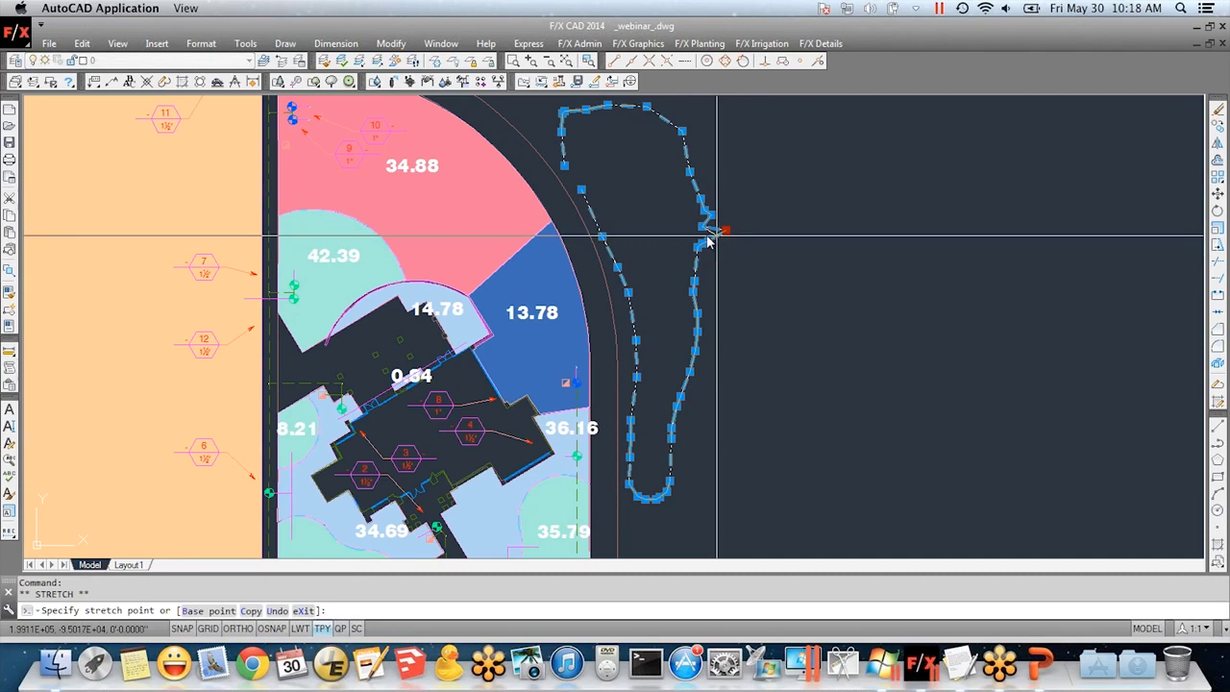
key("Escape")
- Place the SHRUB AREA FOR DRIP EMITTERS - HIGH DENSITY schematic irrigation zone in the new polyline and exit the zones list
scroll(672, 297, "up", 1)
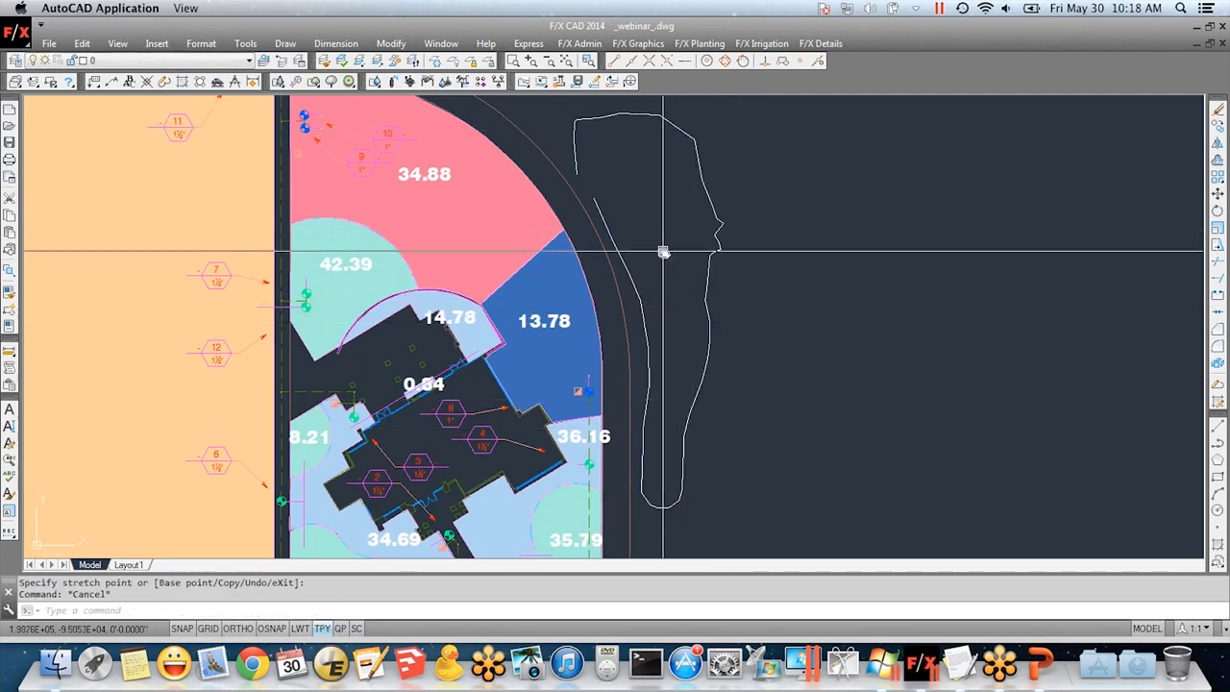
middle_click_drag(662, 250, 666, 266)
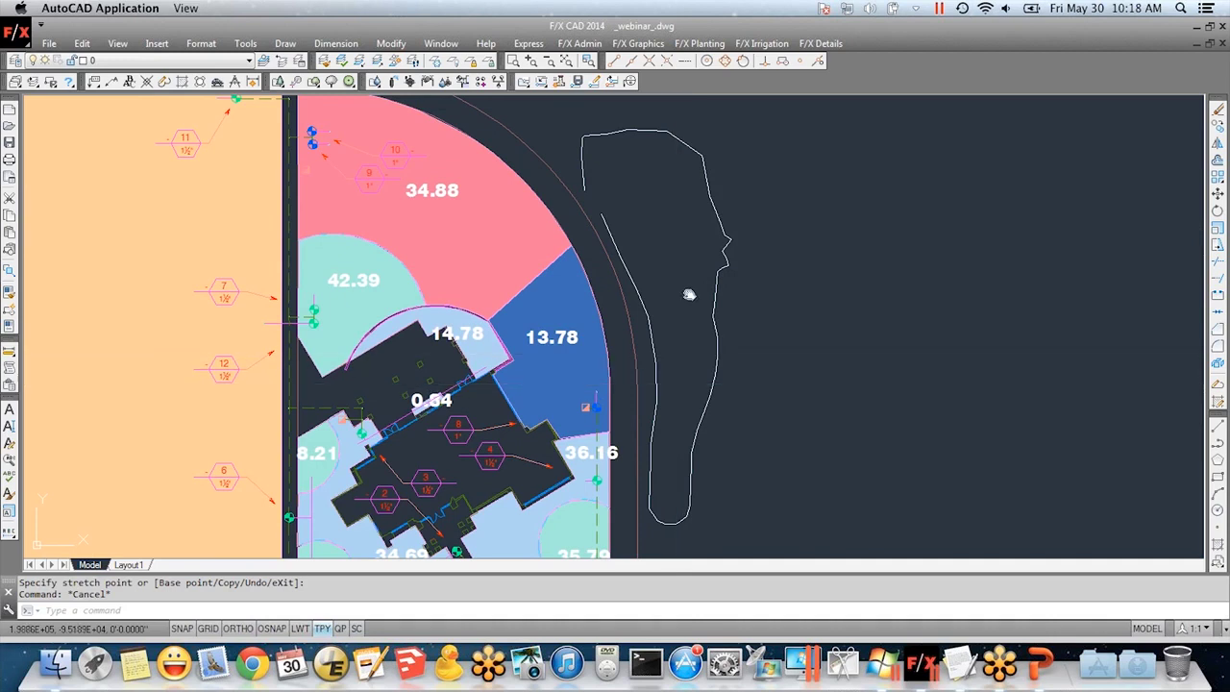
scroll(628, 231, "up", 3)
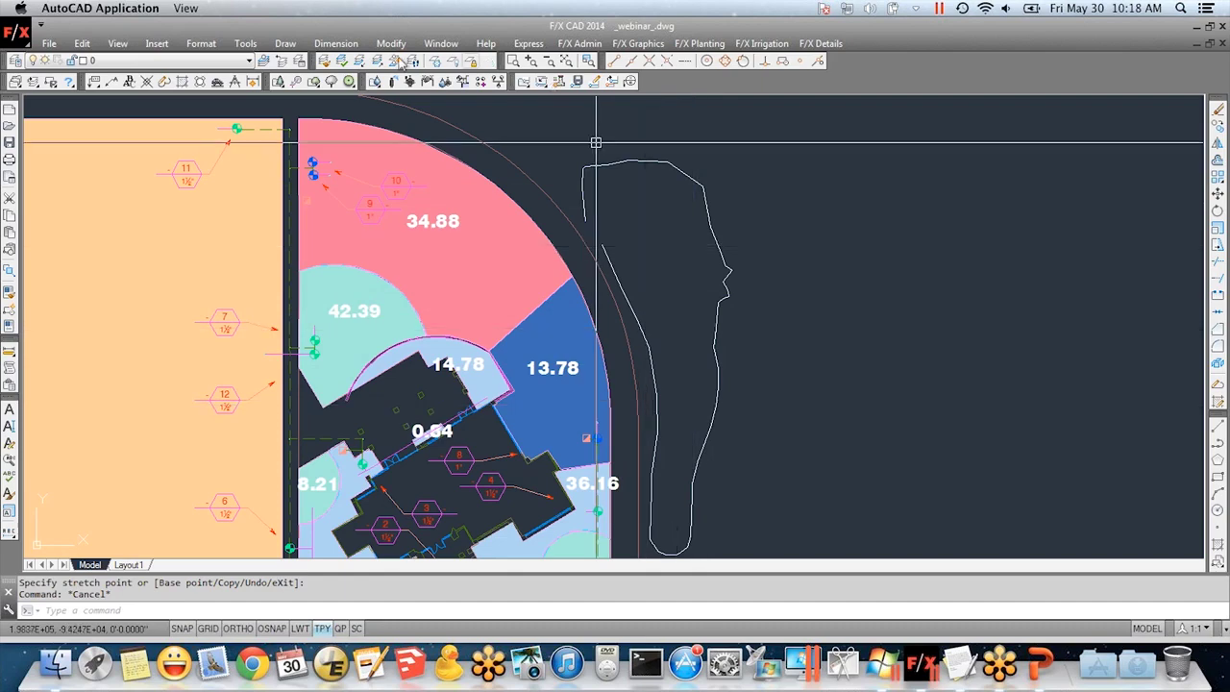
left_click(462, 81)
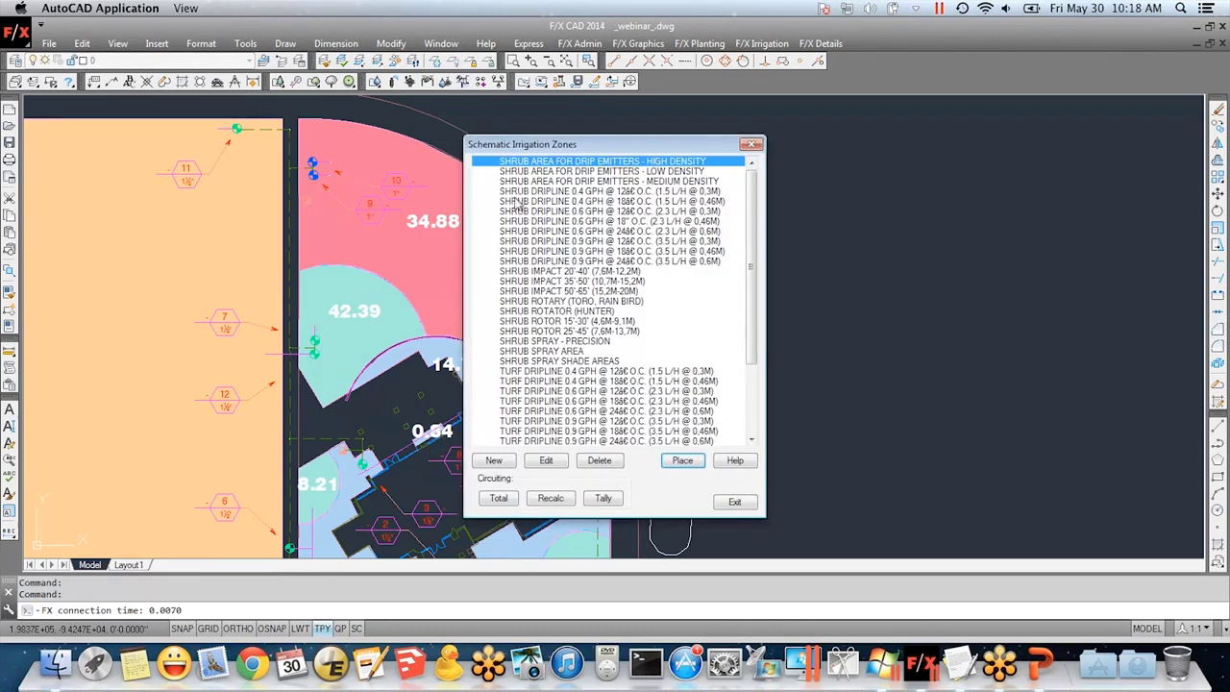
left_click(548, 392)
left_click(569, 282)
left_click(544, 223)
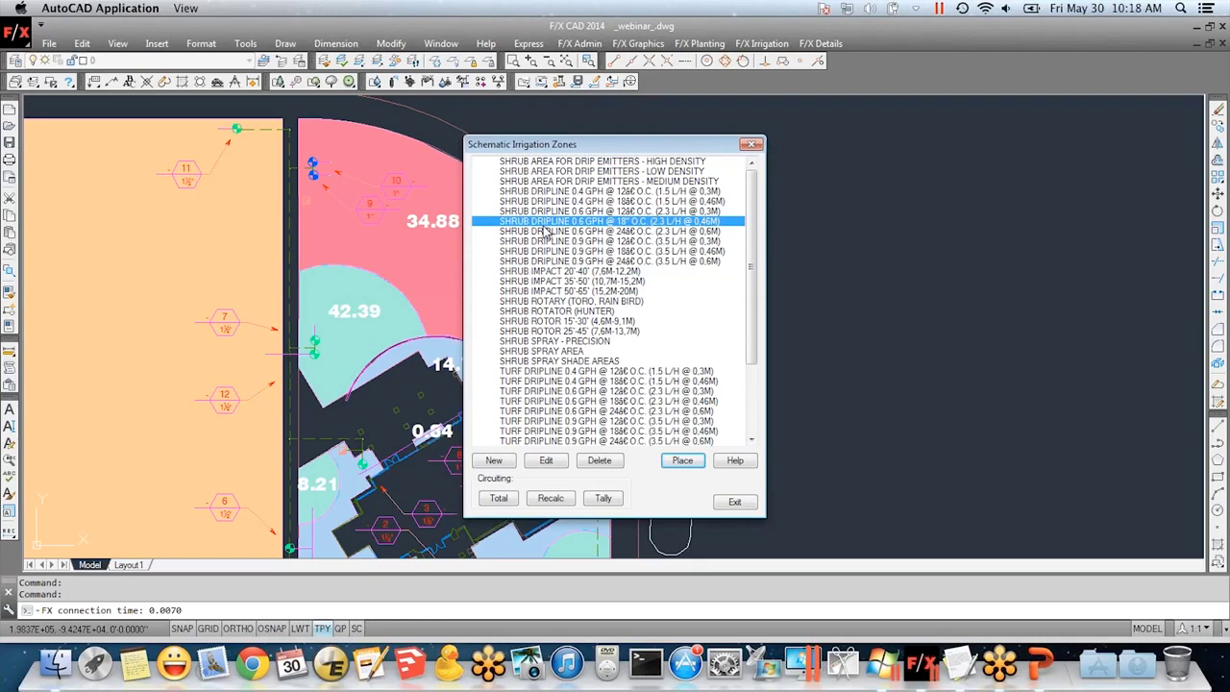
left_click(548, 313)
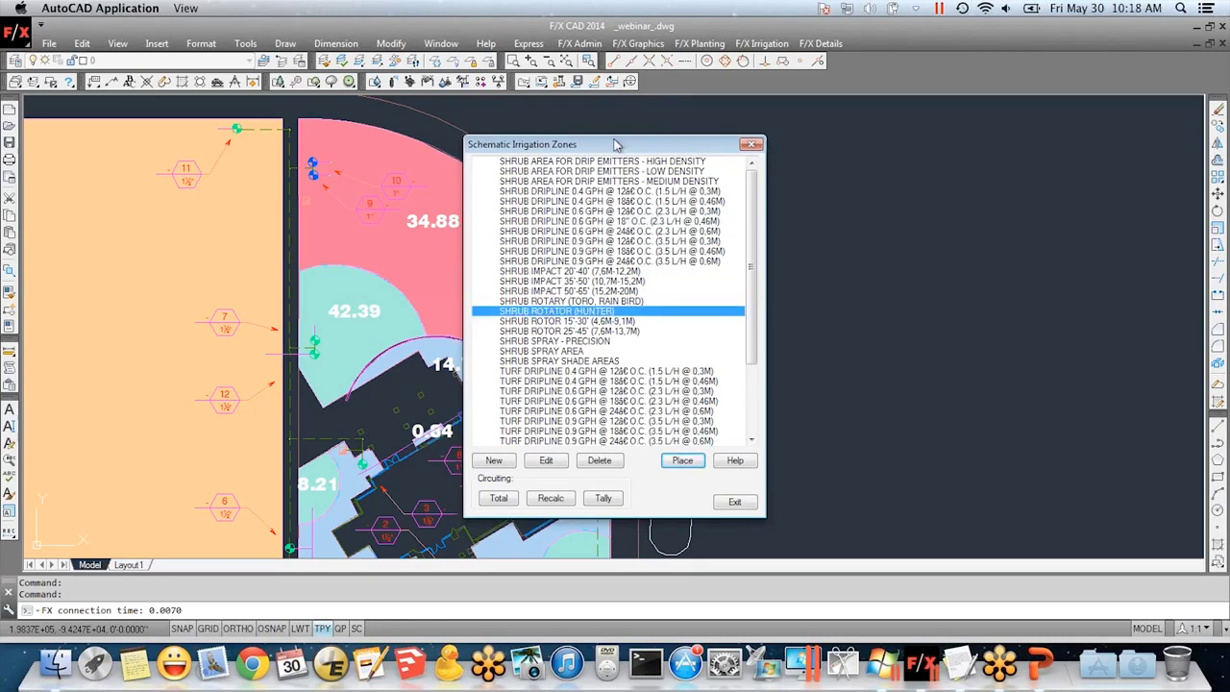
left_click_drag(607, 144, 256, 131)
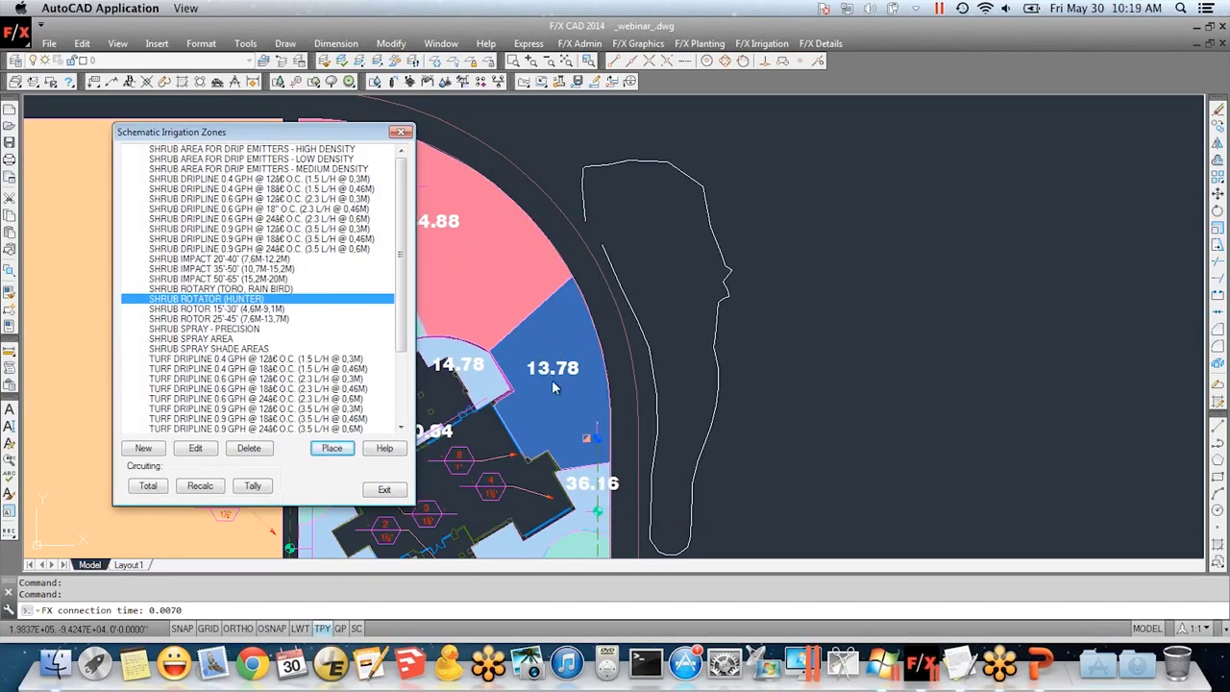
left_click(202, 152)
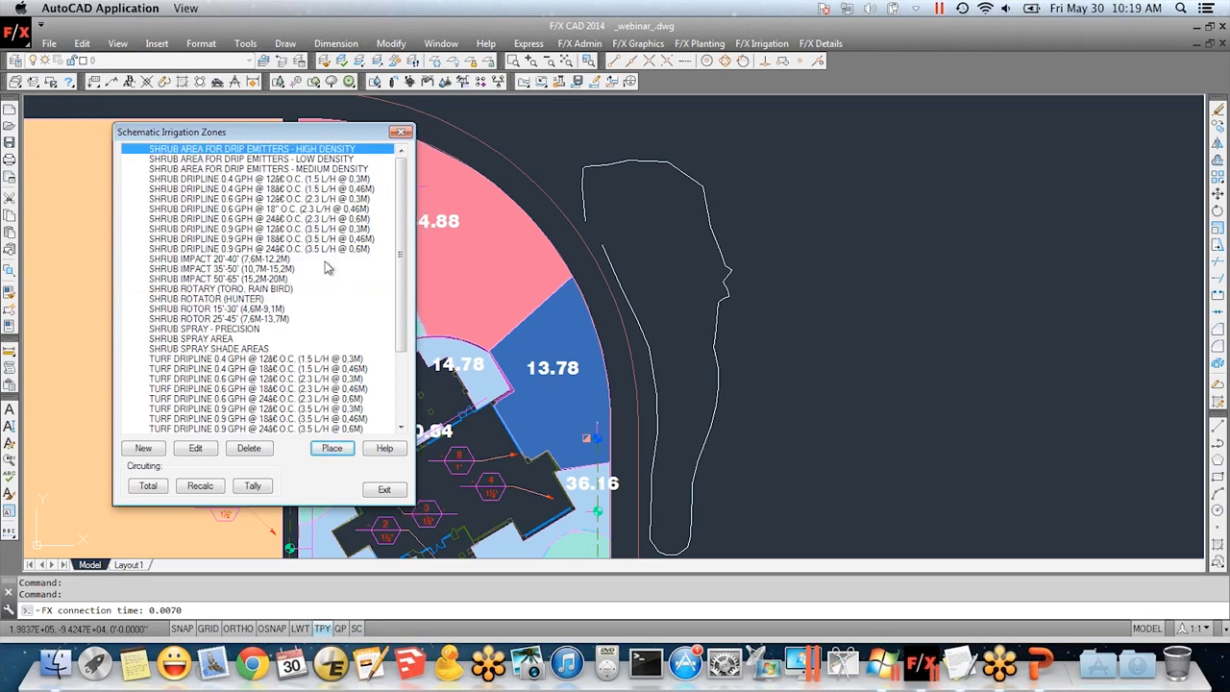
left_click(353, 444)
left_click(700, 260)
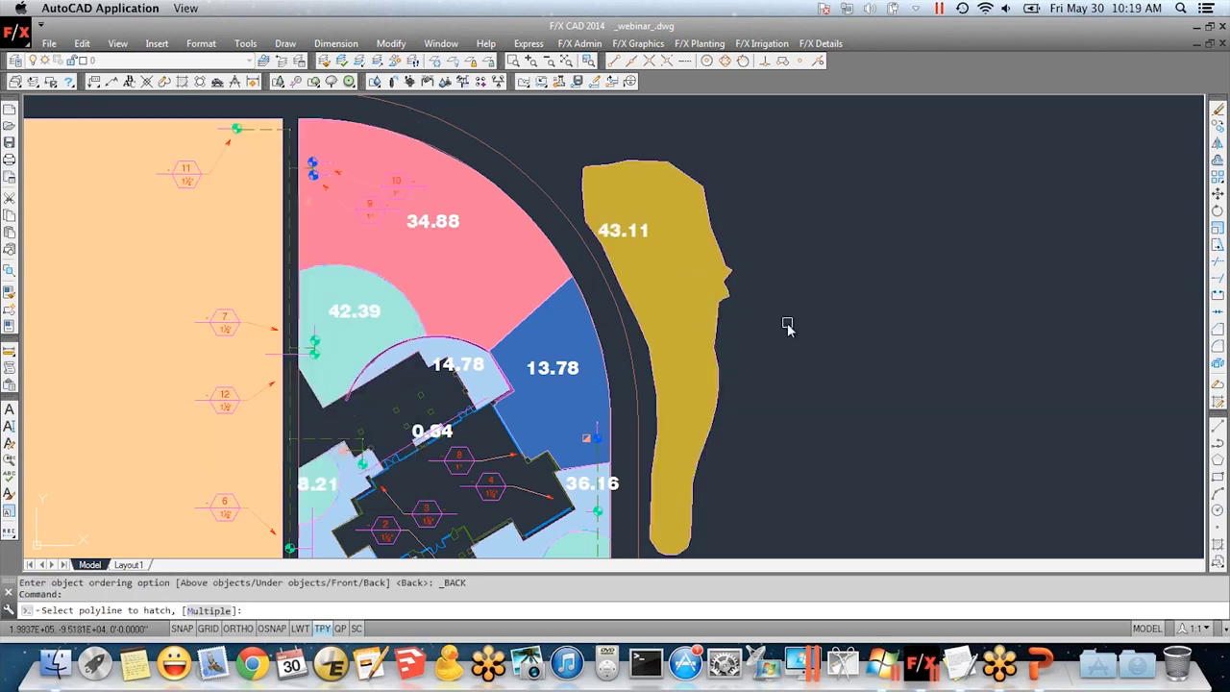
key("Return")
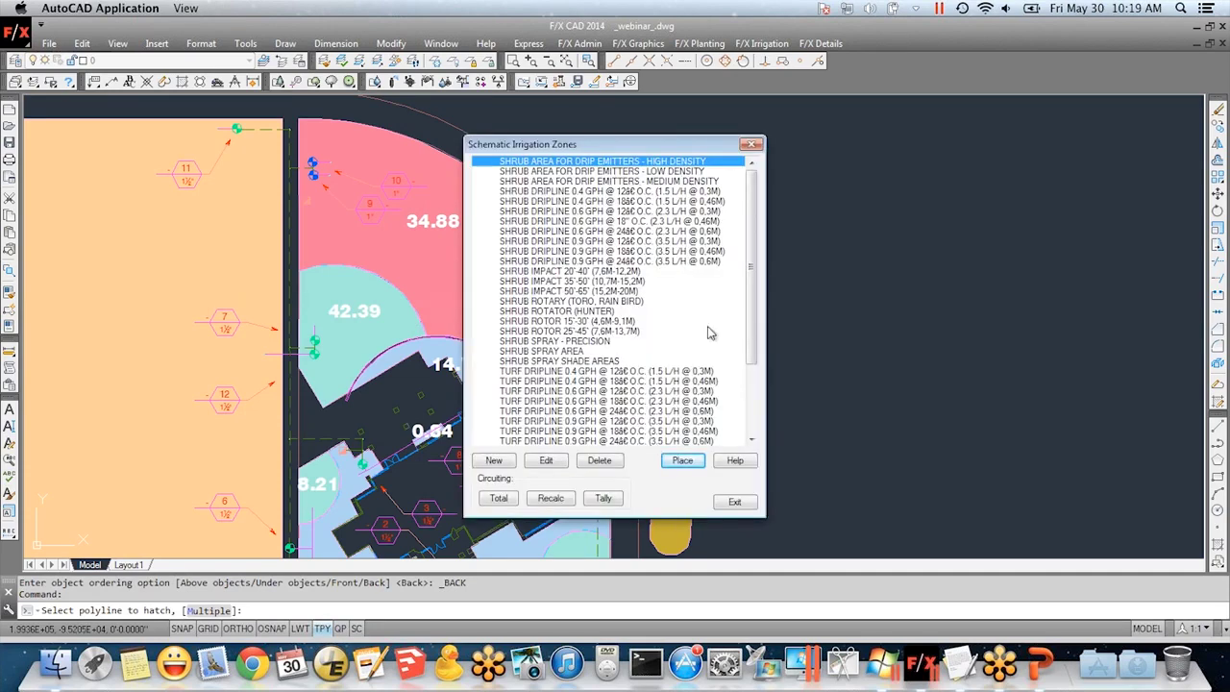
left_click(735, 503)
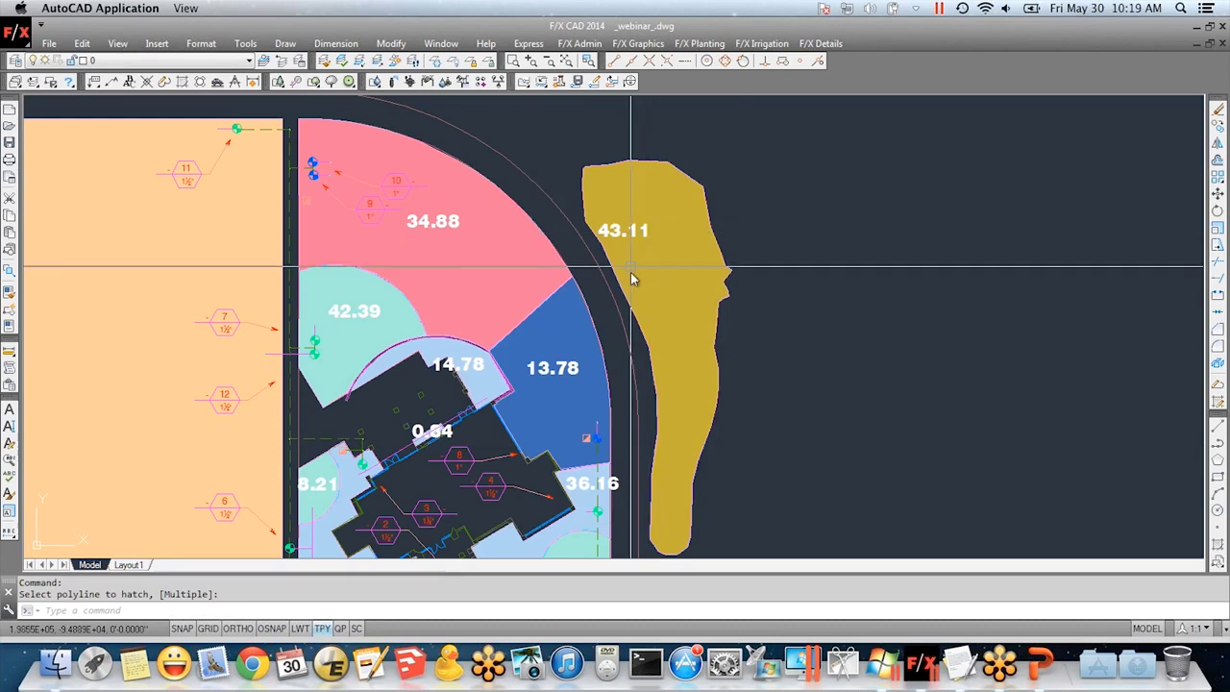
- Display the irrigation head toolbar and move it clear of the zones in the upper part of the plan
scroll(630, 273, "up", 3)
scroll(651, 264, "up", 1)
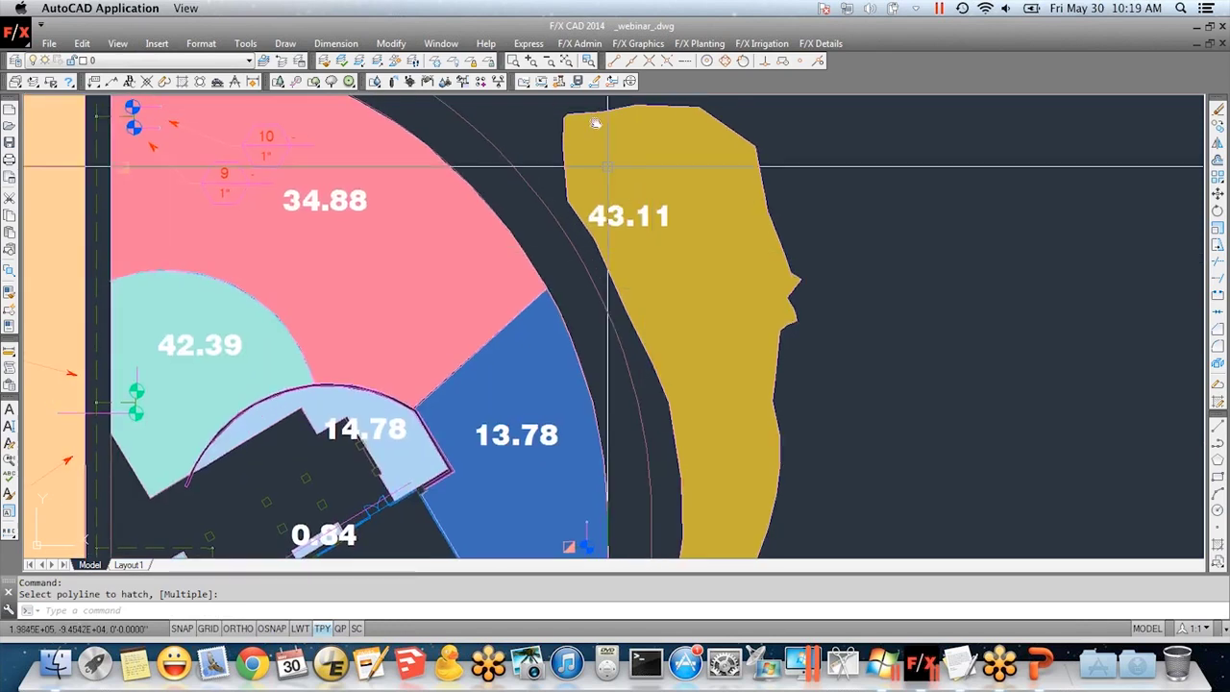
left_click(393, 81)
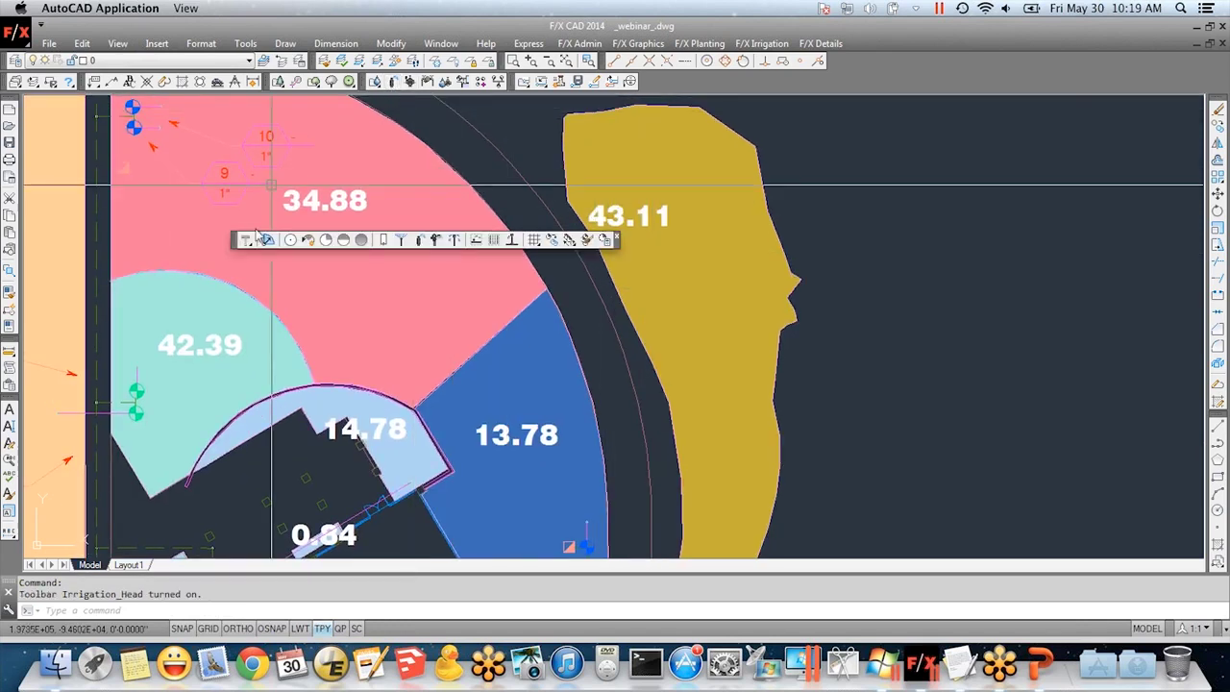
left_click_drag(237, 241, 227, 134)
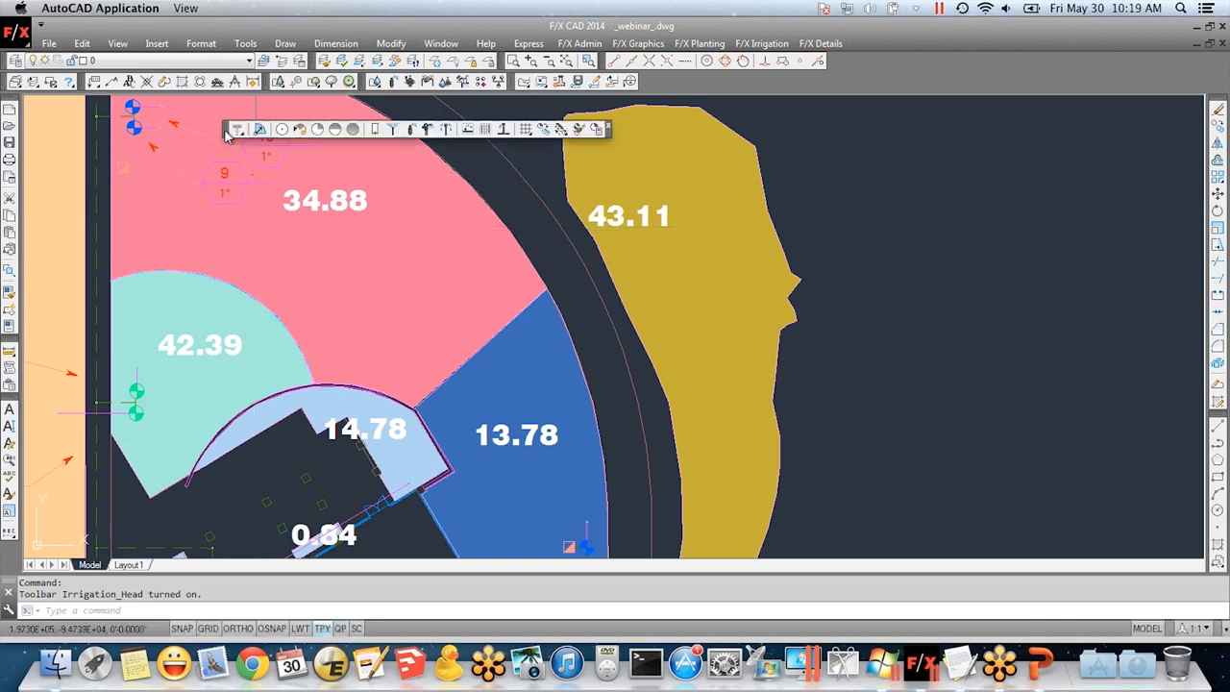
- Match the newly placed drip emitter zone to the dark blue 13.78 zone, using the dark blue zone as the source object
left_click(581, 133)
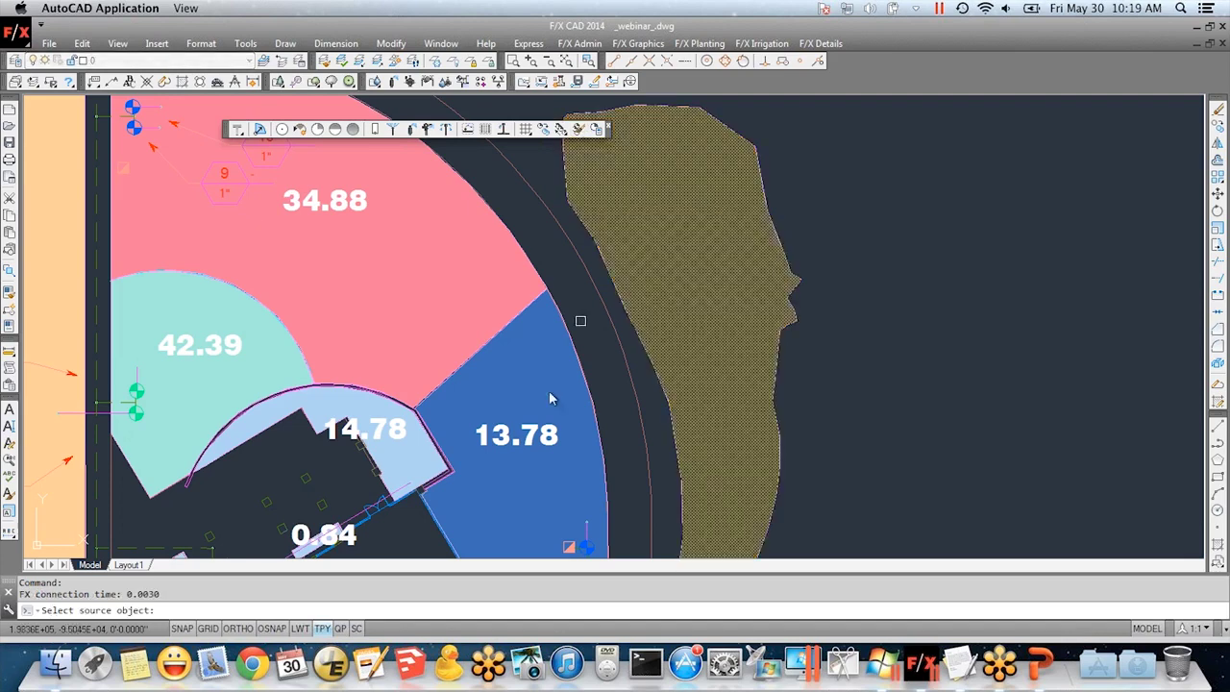
left_click(526, 404)
left_click(672, 317)
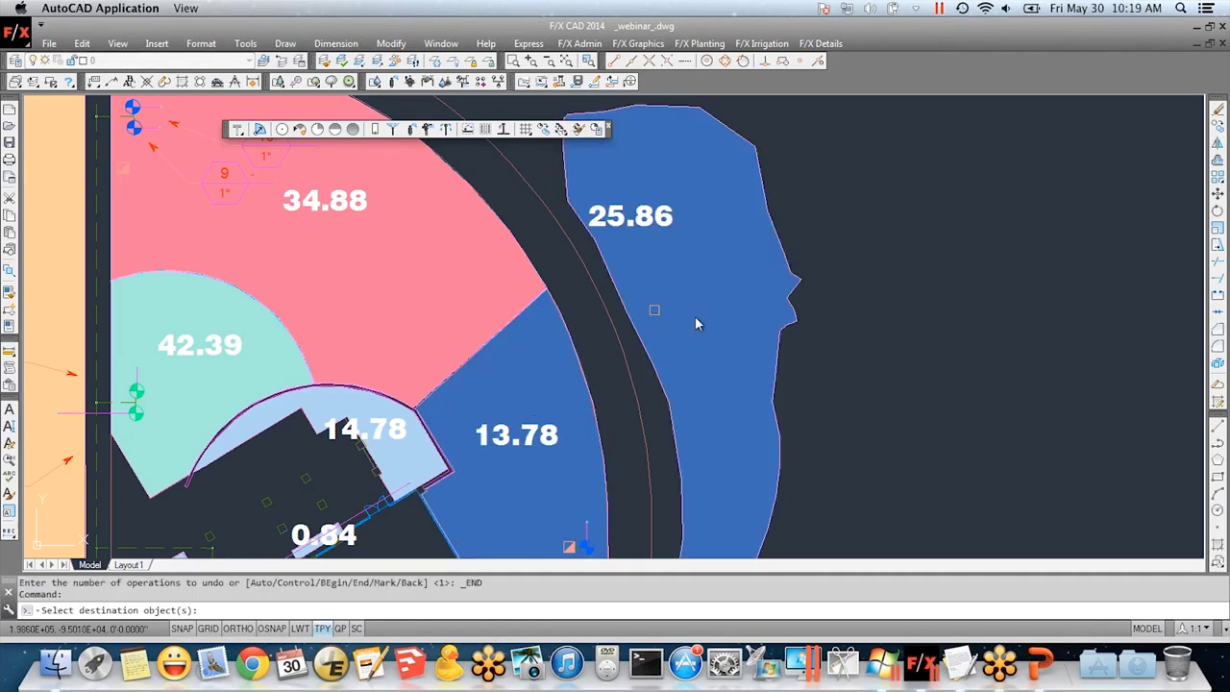
scroll(832, 400, "down", 2)
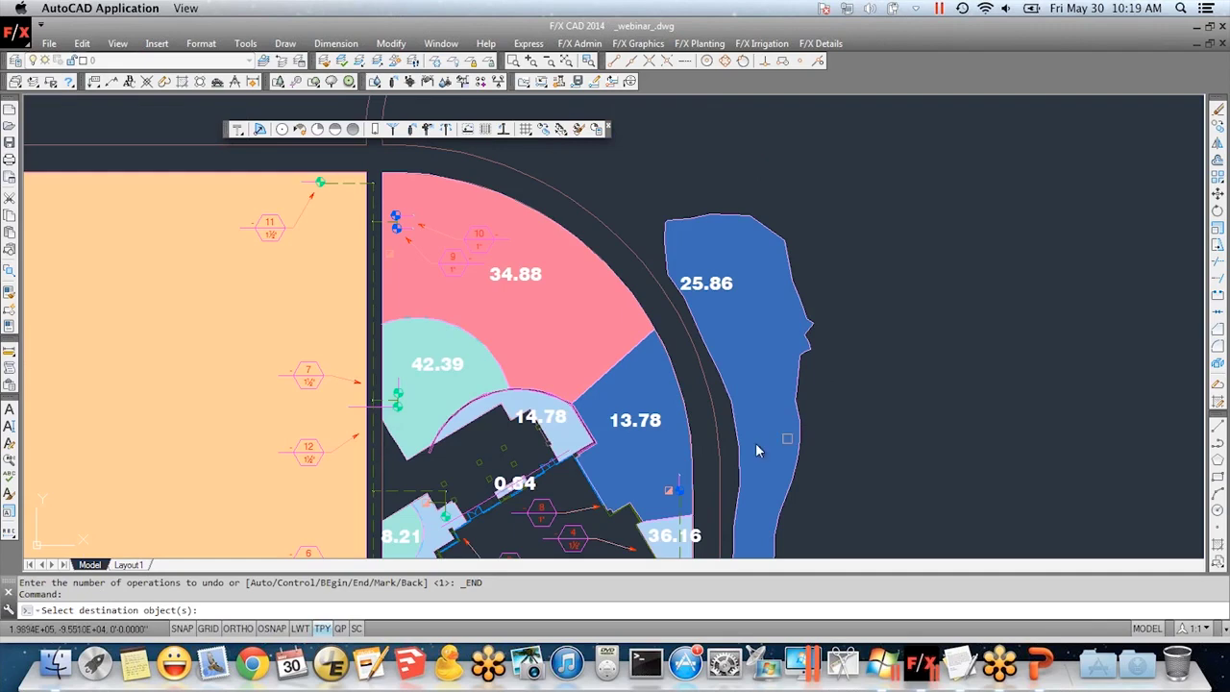
scroll(741, 450, "down", 5)
key("Return")
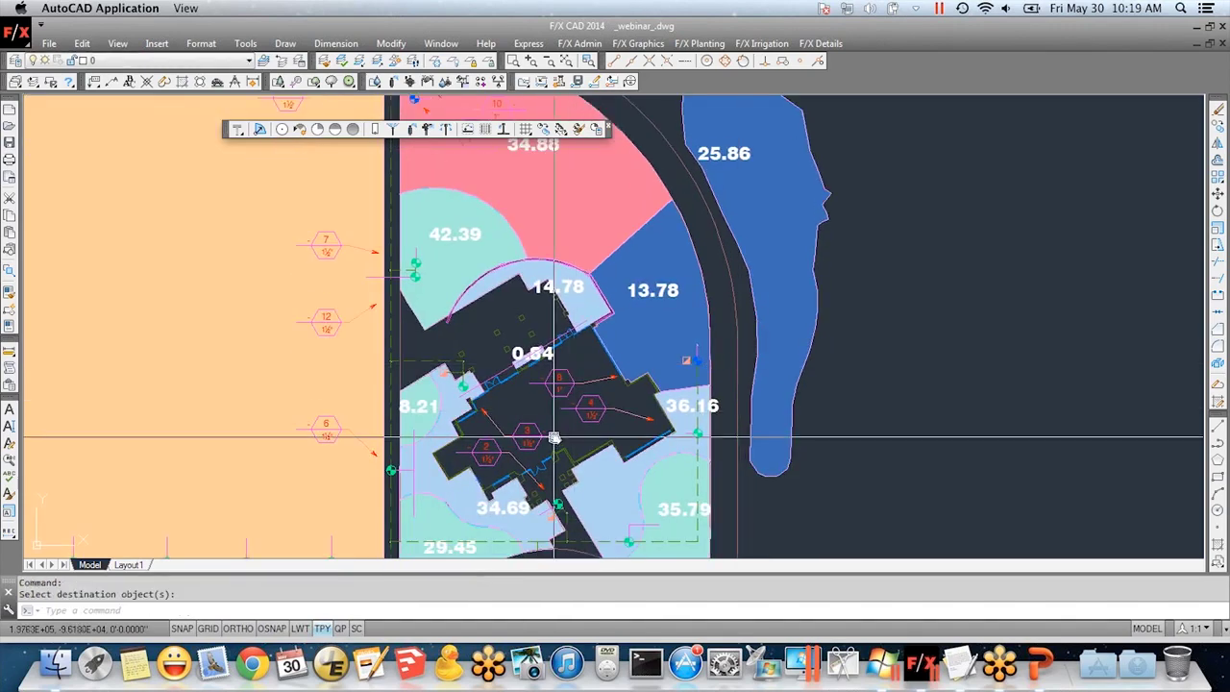
scroll(673, 369, "down", 1)
middle_click_drag(601, 378, 632, 336)
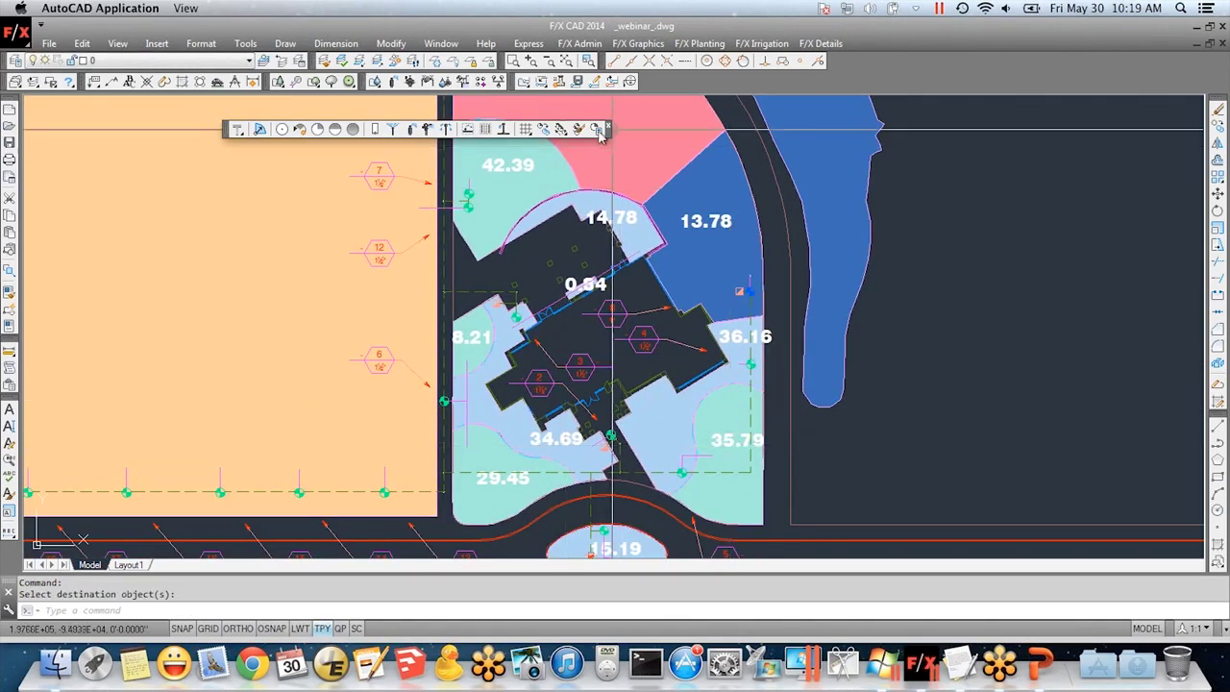
left_click(596, 128)
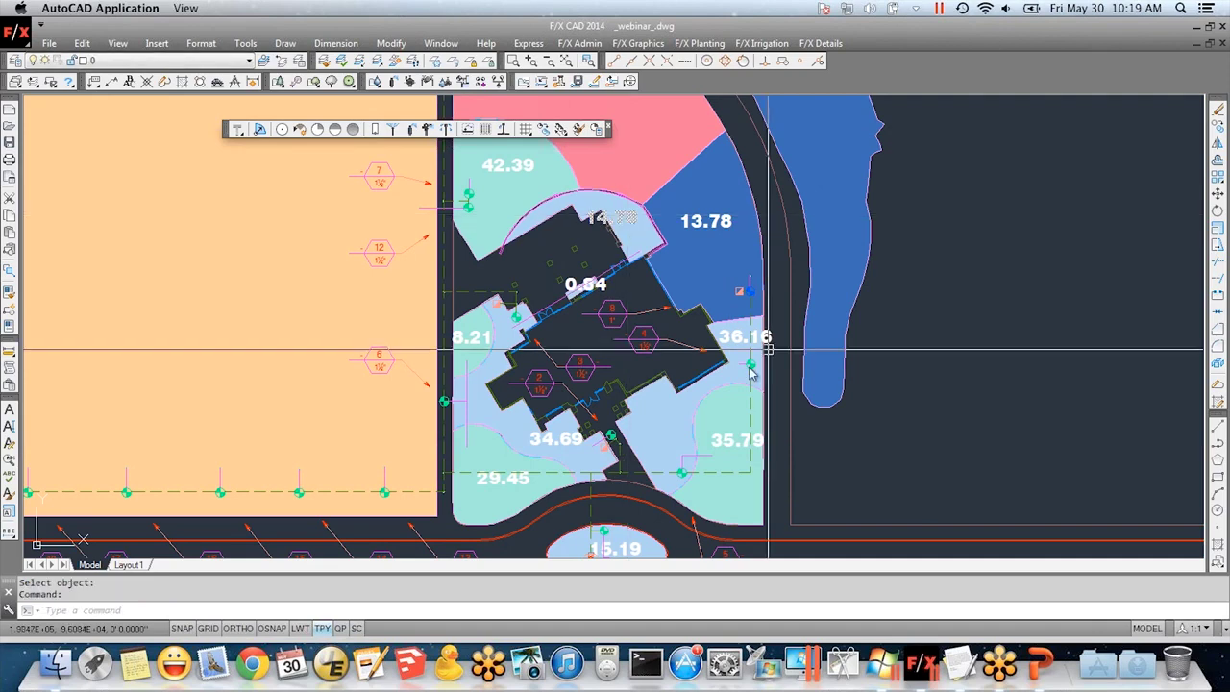
- Total the flow of the schematic irrigation zones and place the resulting table in the empty area beside the elongated 25.86 zone
mouse_move(776, 214)
middle_mouse_down()
mouse_move(489, 376)
mouse_move(336, 353)
middle_mouse_up()
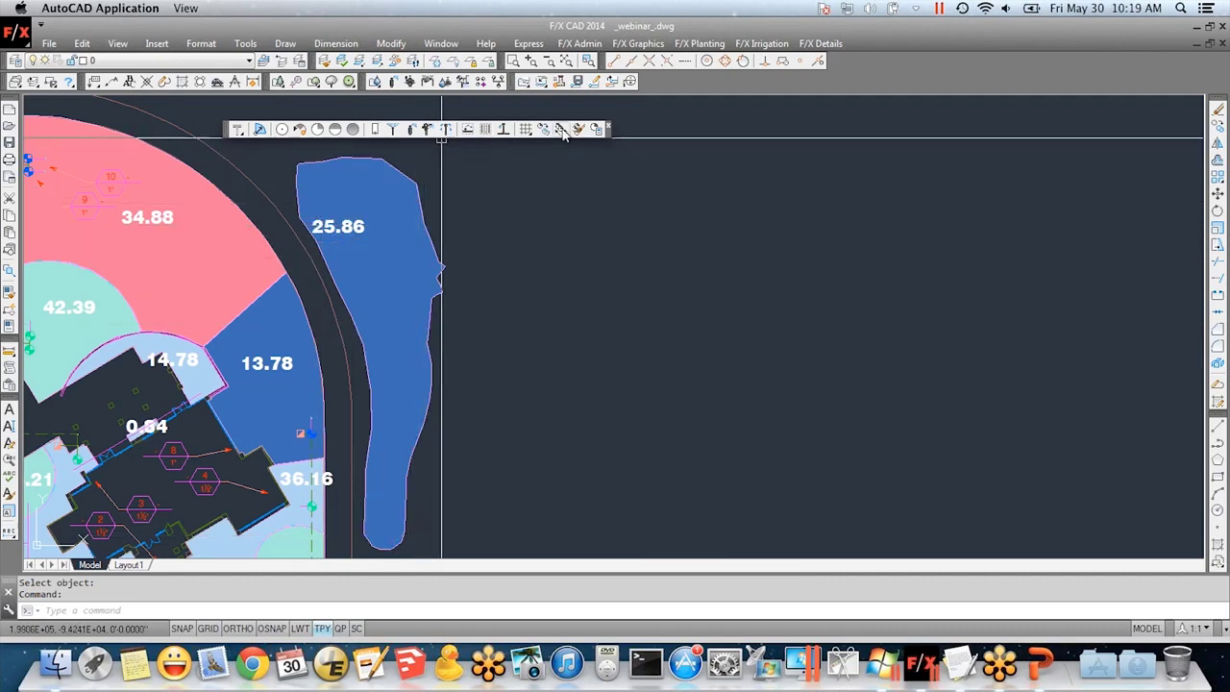
left_click(463, 82)
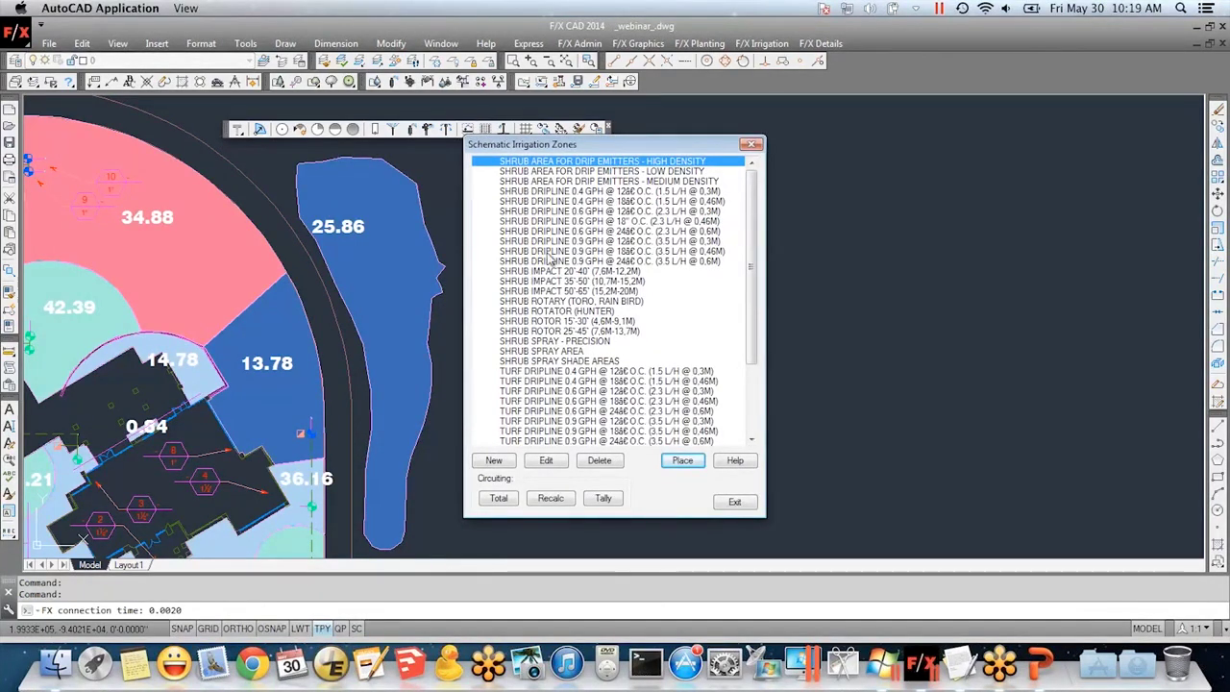
left_click_drag(602, 144, 597, 165)
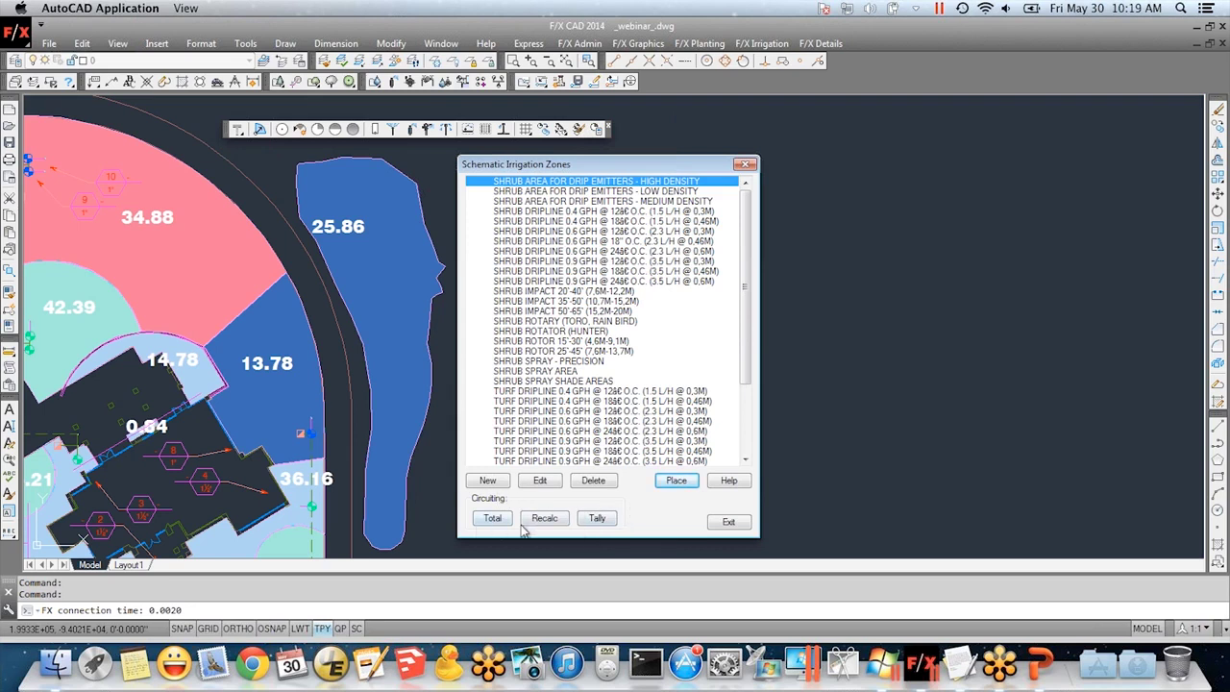
left_click(492, 518)
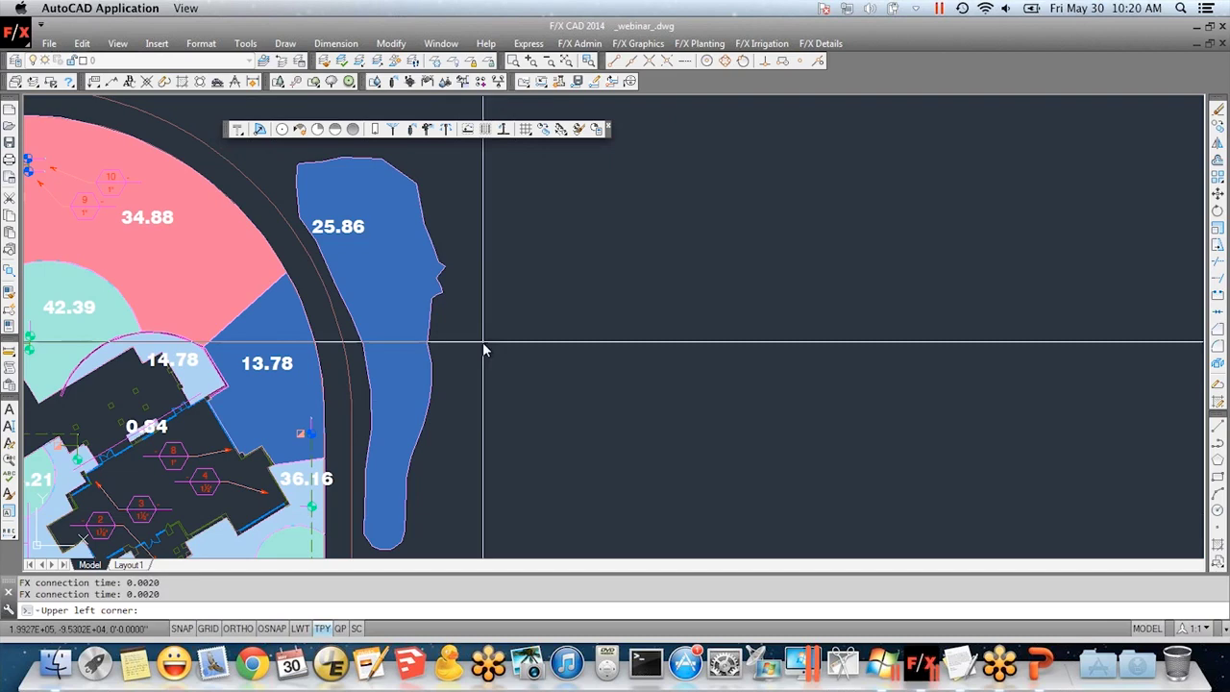
left_click(621, 408)
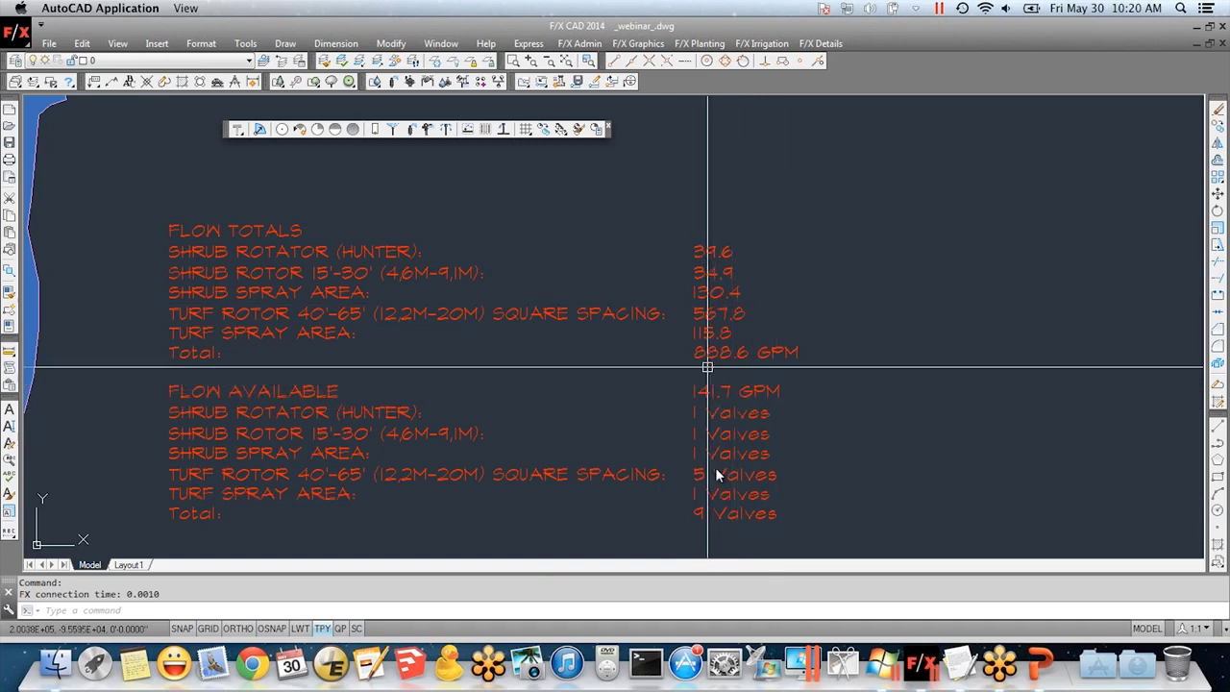
- Examine the flow totals and available-flow valve counts in the placed table against the zones on the plan
scroll(670, 448, "down", 2)
left_click(426, 330)
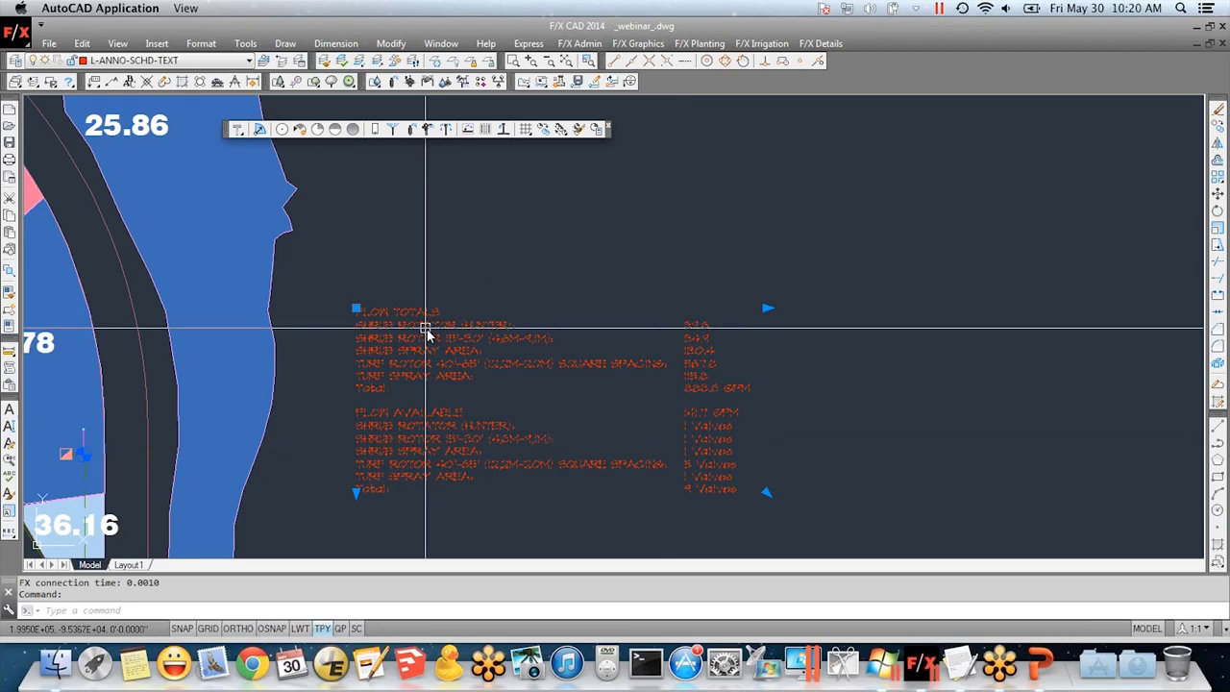
key("Escape")
mouse_move(406, 393)
middle_mouse_down()
mouse_move(534, 327)
mouse_move(202, 343)
mouse_move(296, 365)
middle_mouse_up()
middle_click_drag(83, 321, 223, 332)
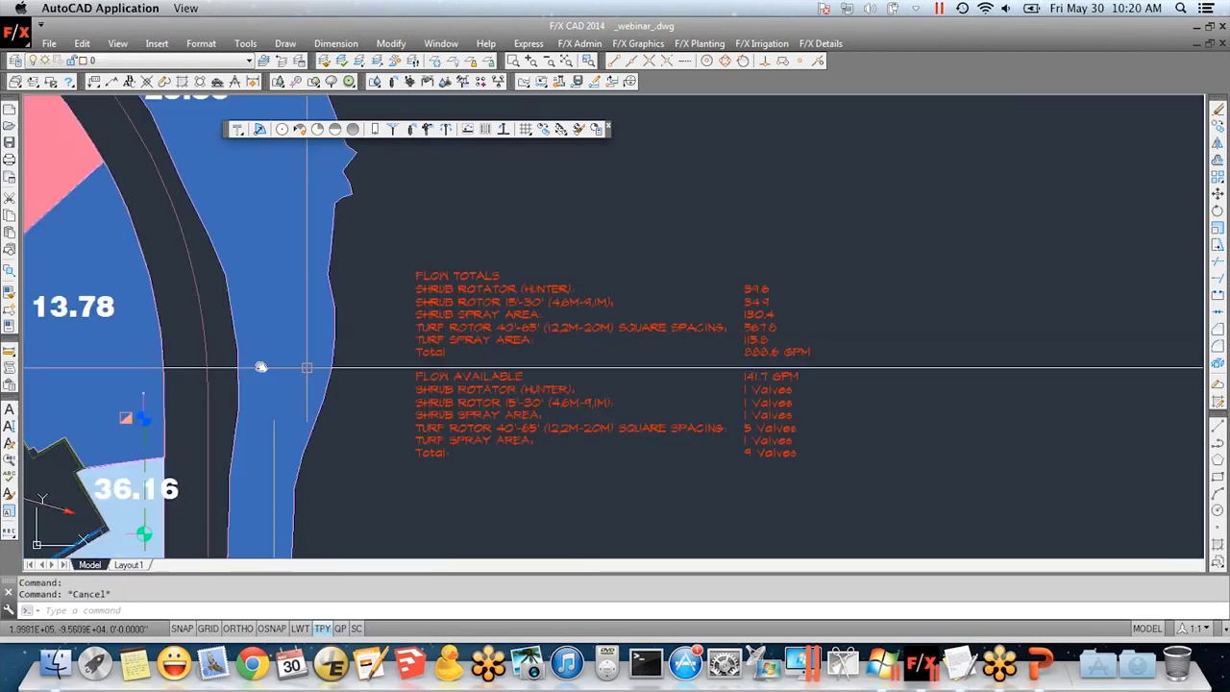
scroll(261, 371, "down", 2)
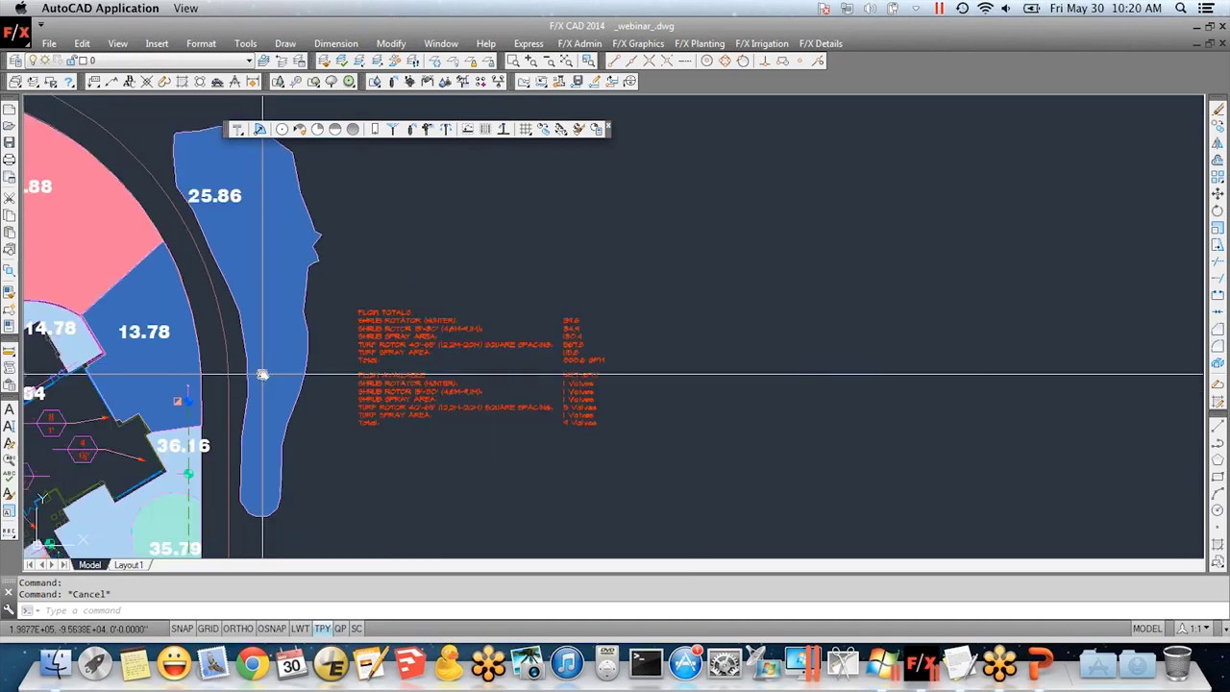
middle_click_drag(267, 278, 335, 309)
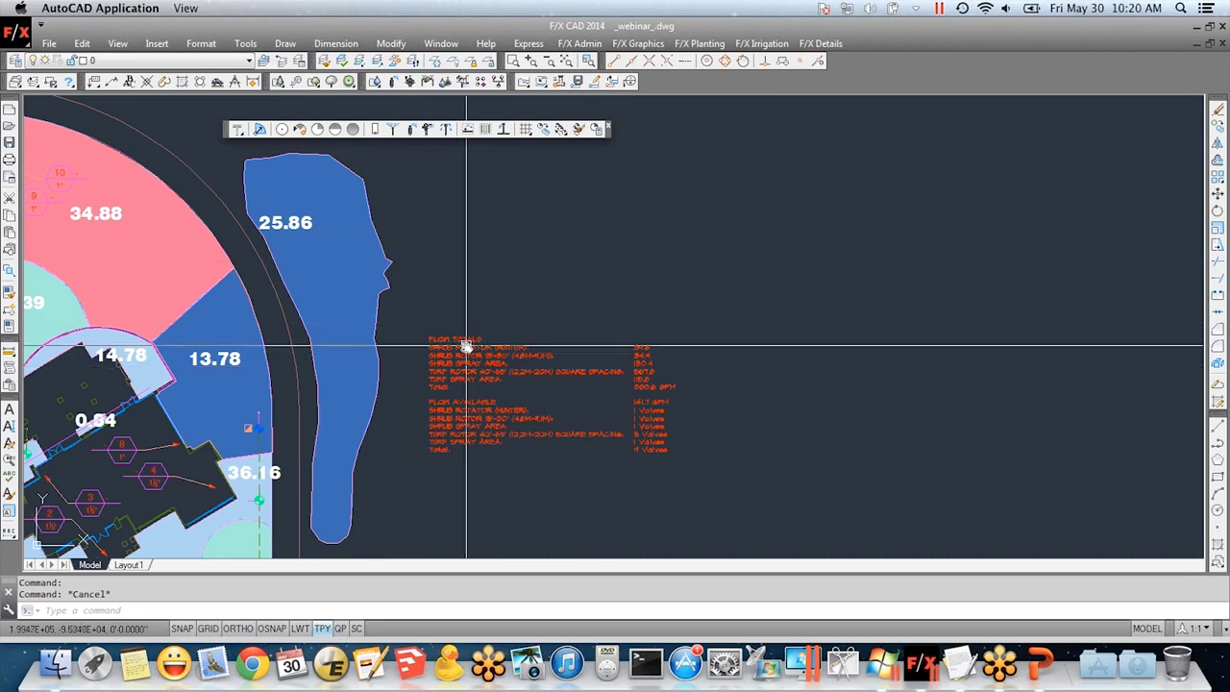
middle_click_drag(357, 305, 379, 312)
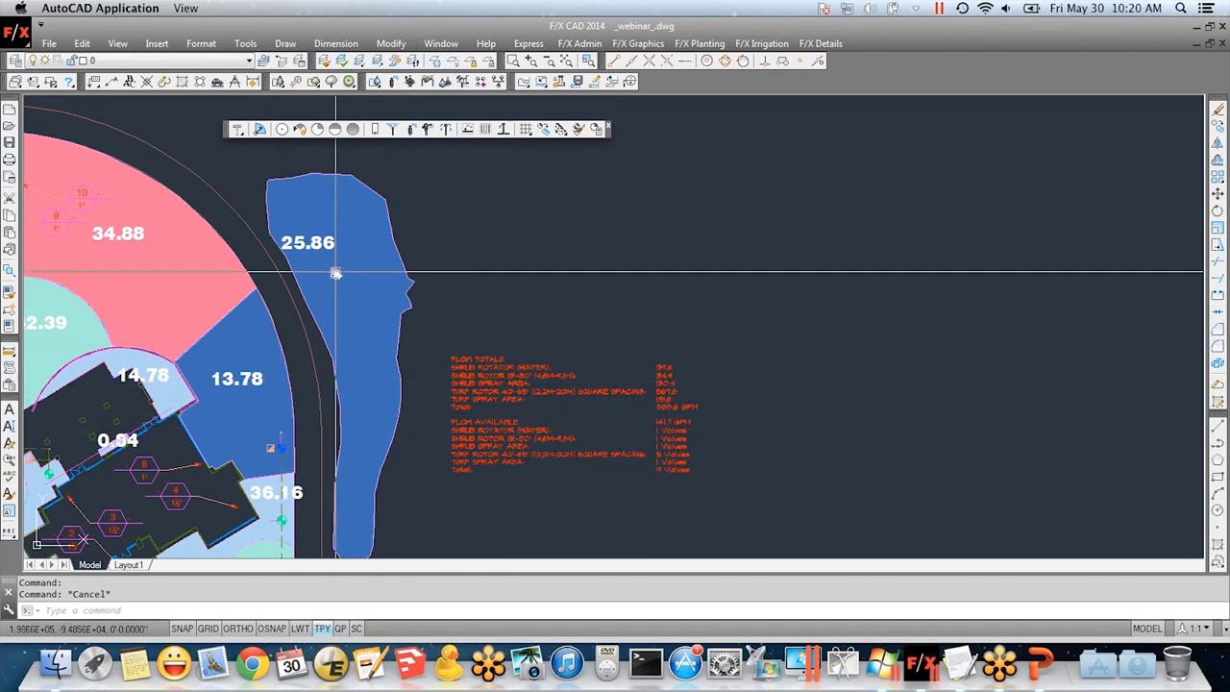
mouse_move(233, 439)
middle_mouse_down()
mouse_move(317, 414)
mouse_move(289, 423)
mouse_move(379, 371)
middle_mouse_up()
scroll(289, 421, "down", 2)
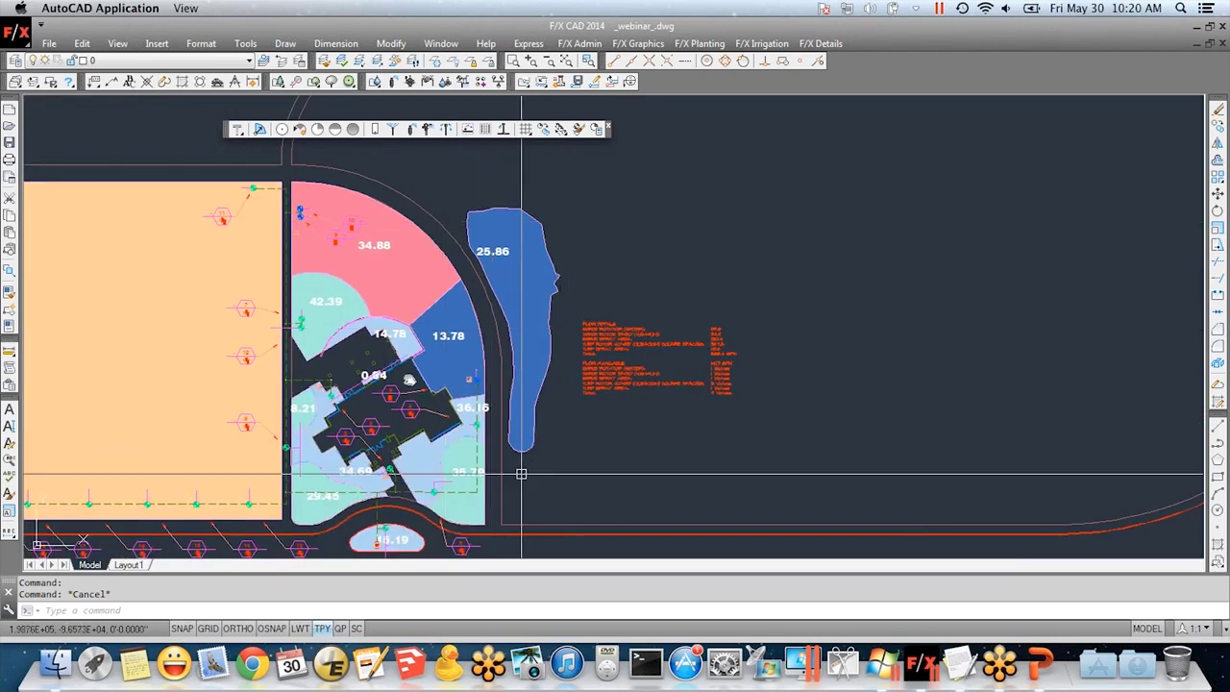
scroll(702, 354, "up", 10)
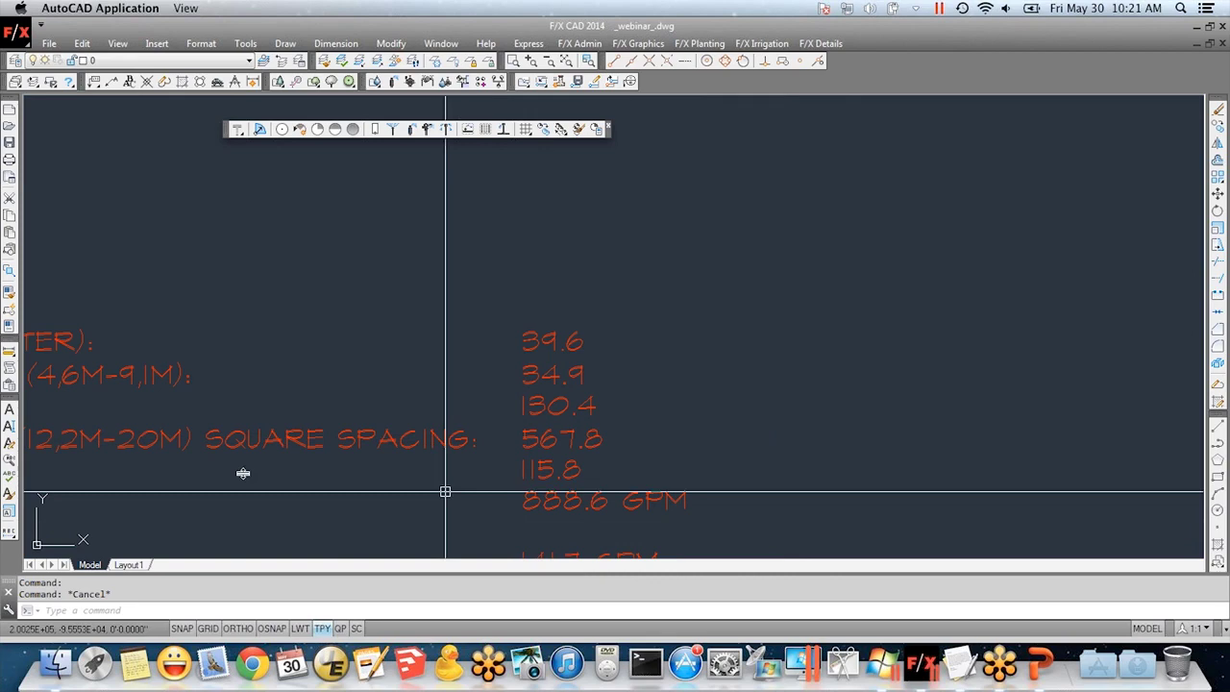
scroll(225, 430, "down", 5)
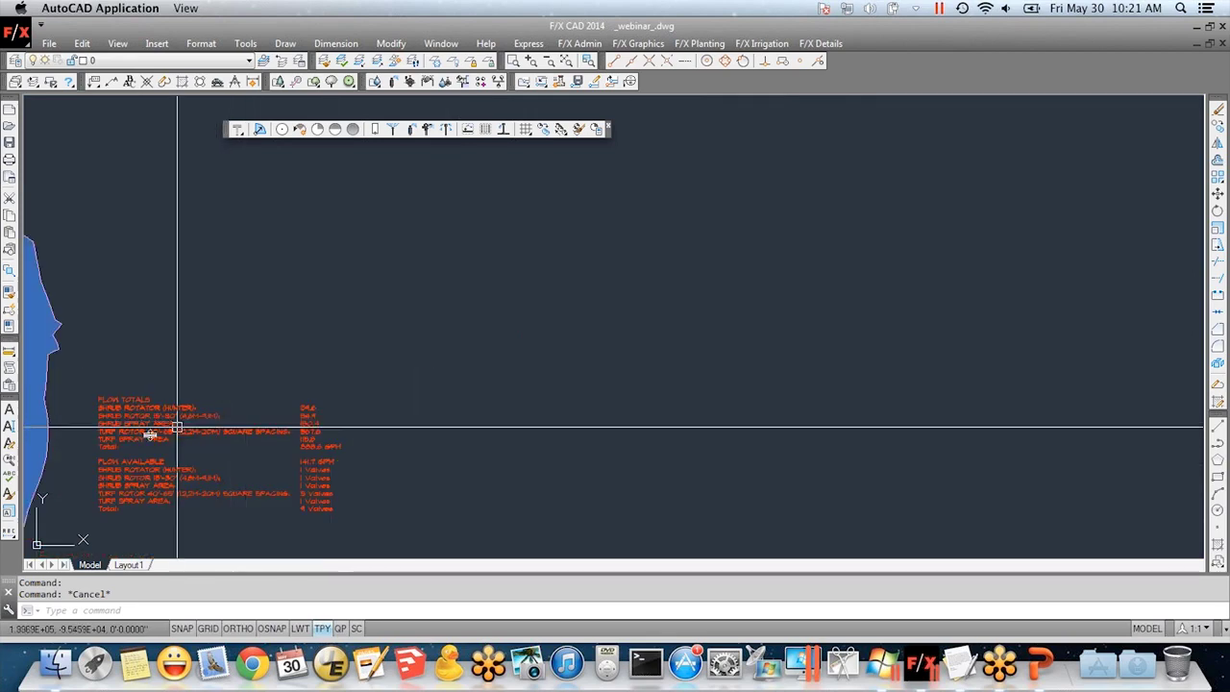
mouse_move(149, 437)
middle_mouse_down()
mouse_move(740, 353)
mouse_move(749, 265)
middle_mouse_up()
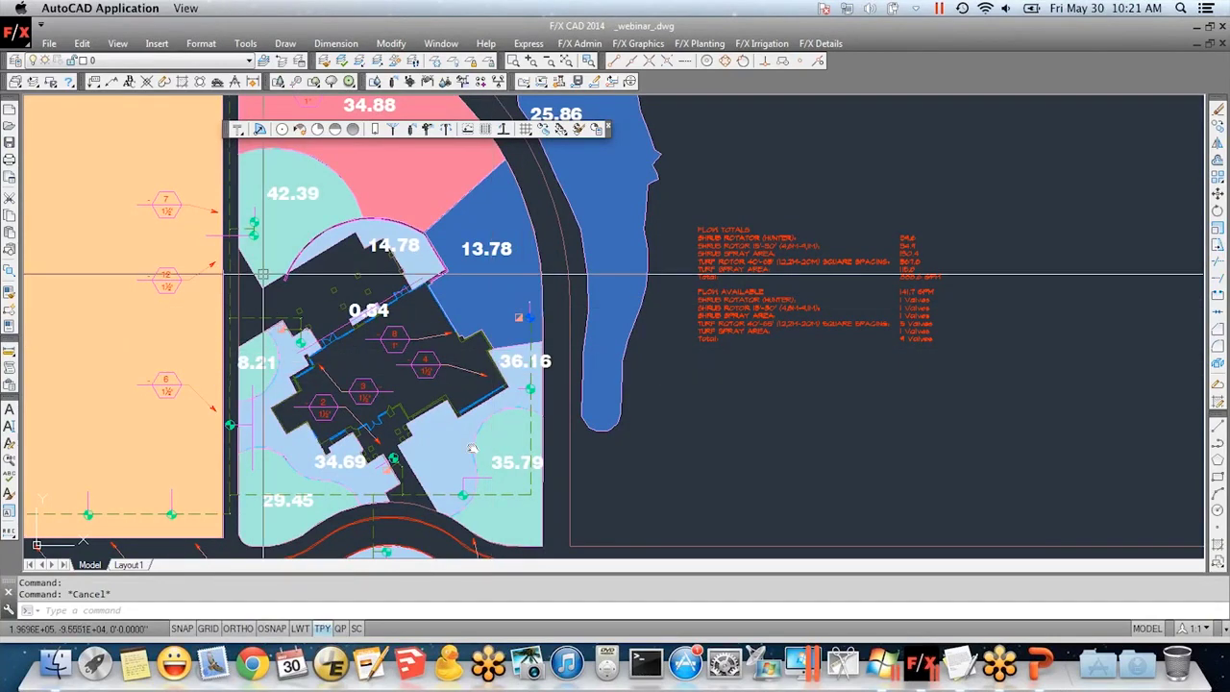
- Highlight the 8.21, 29.45 and 35.79 turf spray zones around the building and clear the selection
left_click(519, 527)
left_click(476, 522)
left_click(298, 481)
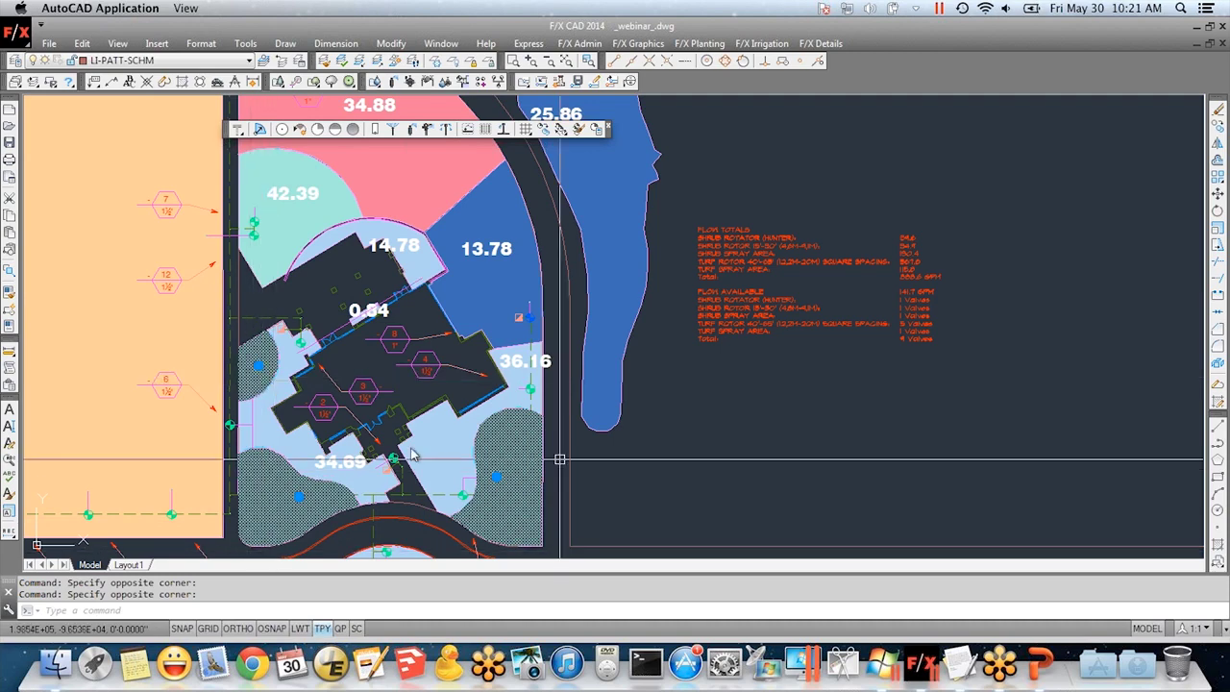
key("Escape")
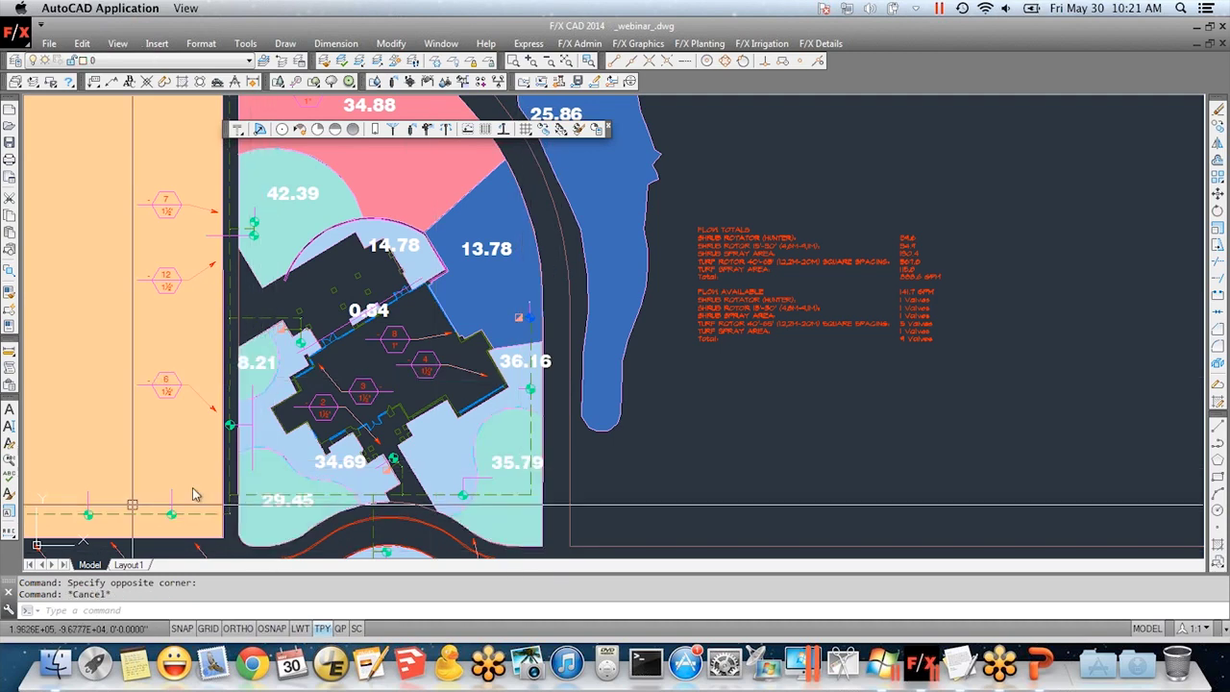
middle_click_drag(407, 434, 416, 394)
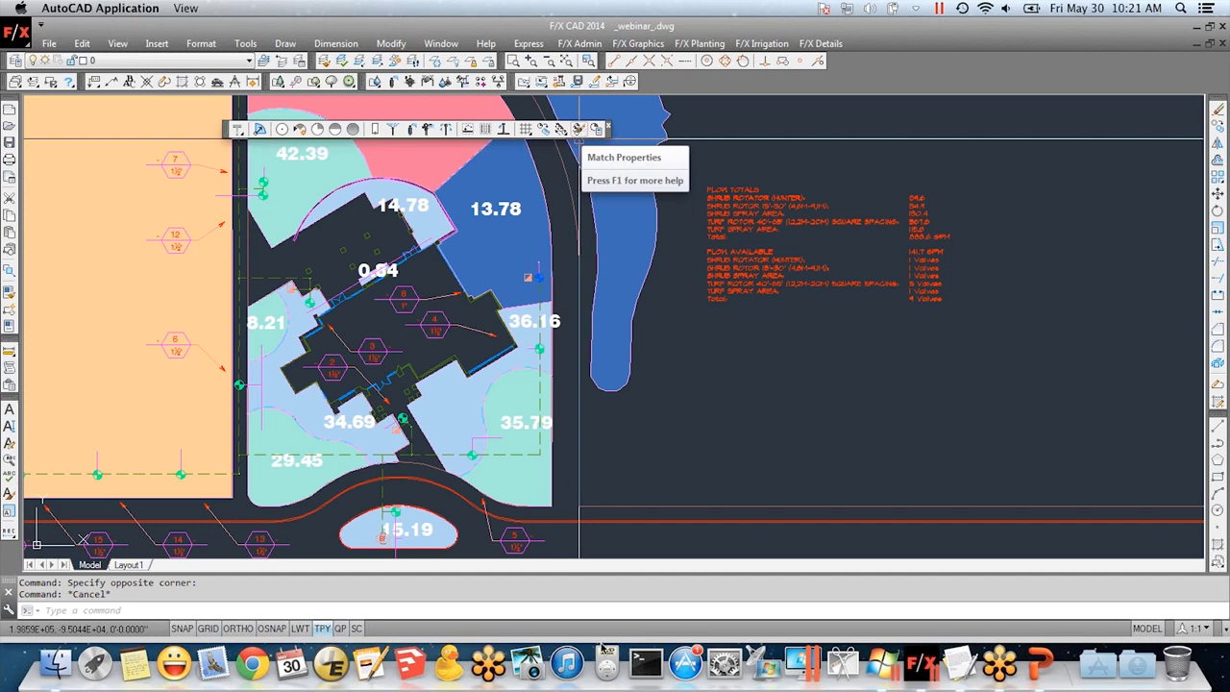
- Erase the hatches and flow labels of the 35.79 and 29.45 turf spray zones below the building
left_click(533, 483)
key("Delete")
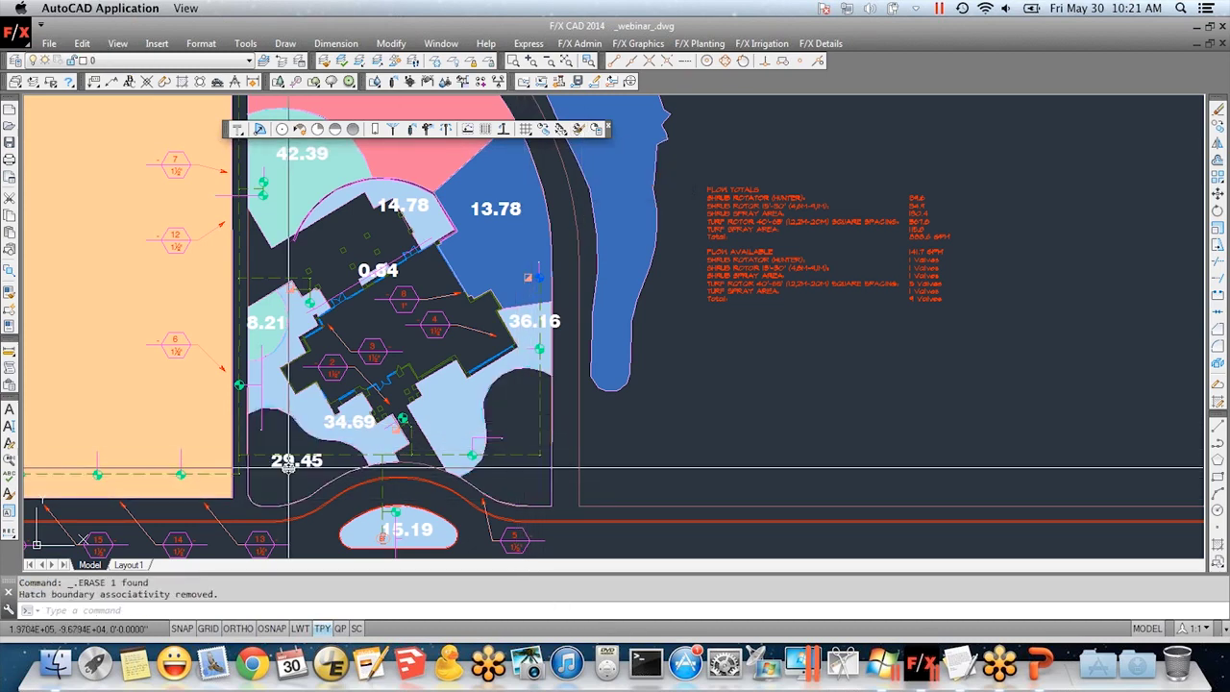
left_click(487, 135)
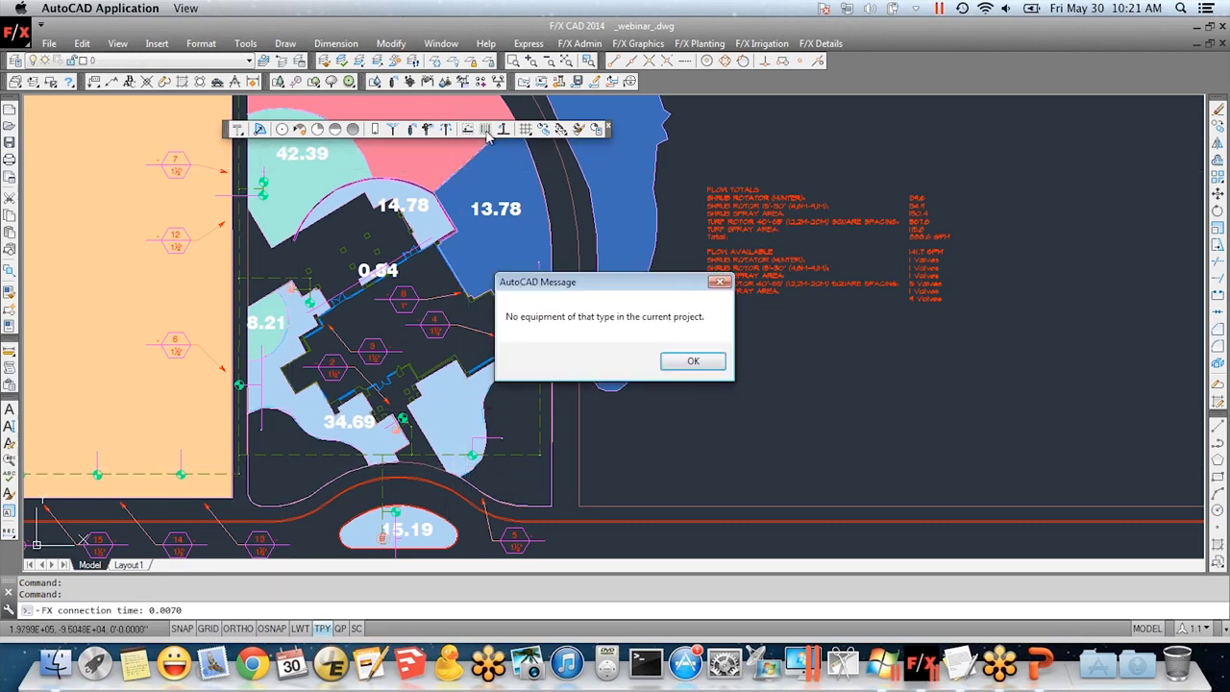
left_click(714, 362)
- Place the SHRUB DRIPLINE 0.6 GPH @ 18" O.C. zone in the emptied polyline southeast of the building and move its flow label inside it
left_click(462, 83)
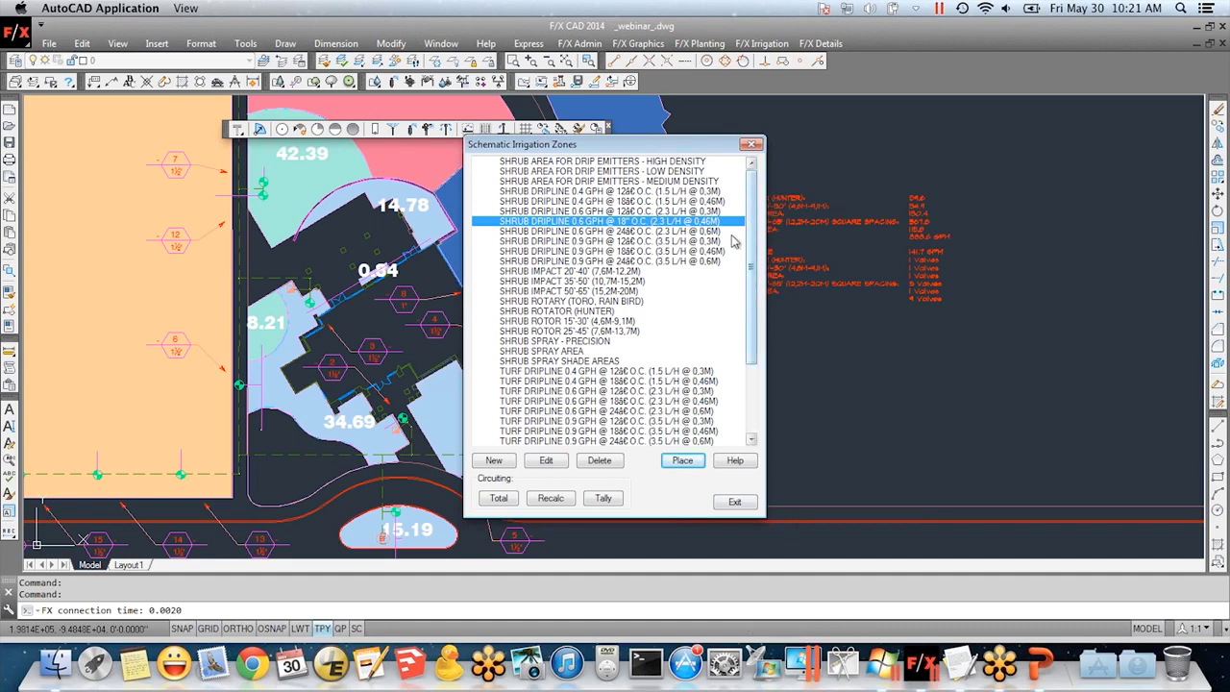
left_click(681, 460)
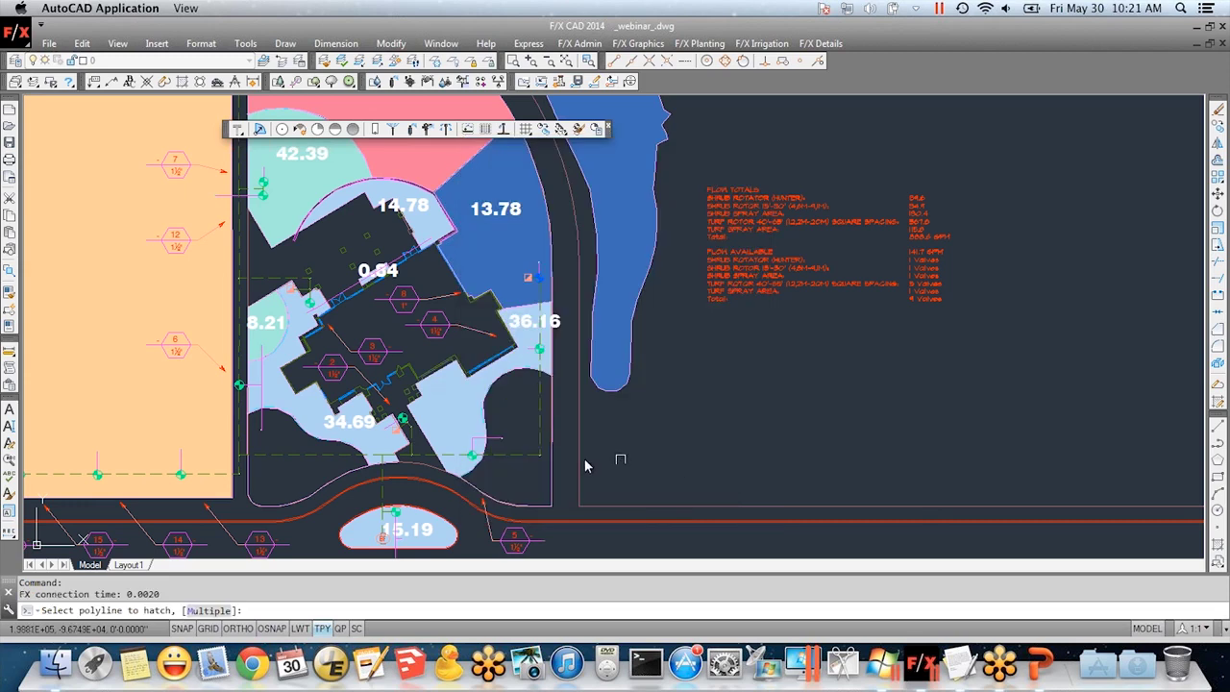
left_click(536, 485)
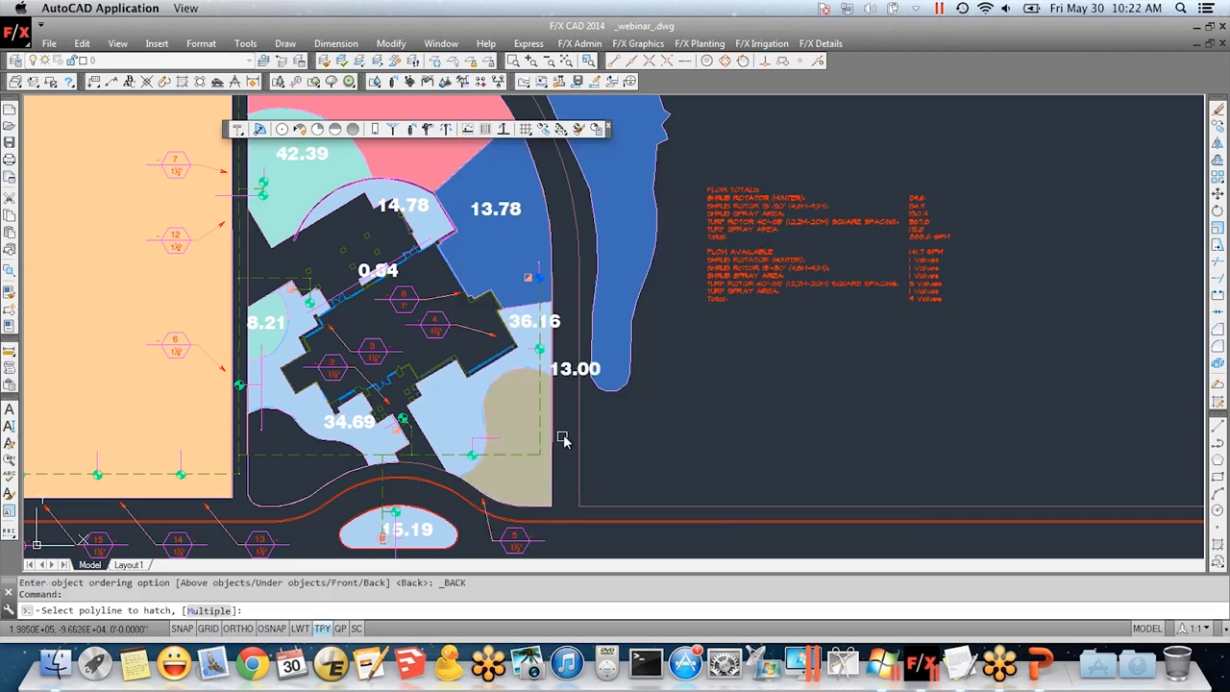
left_click(736, 503)
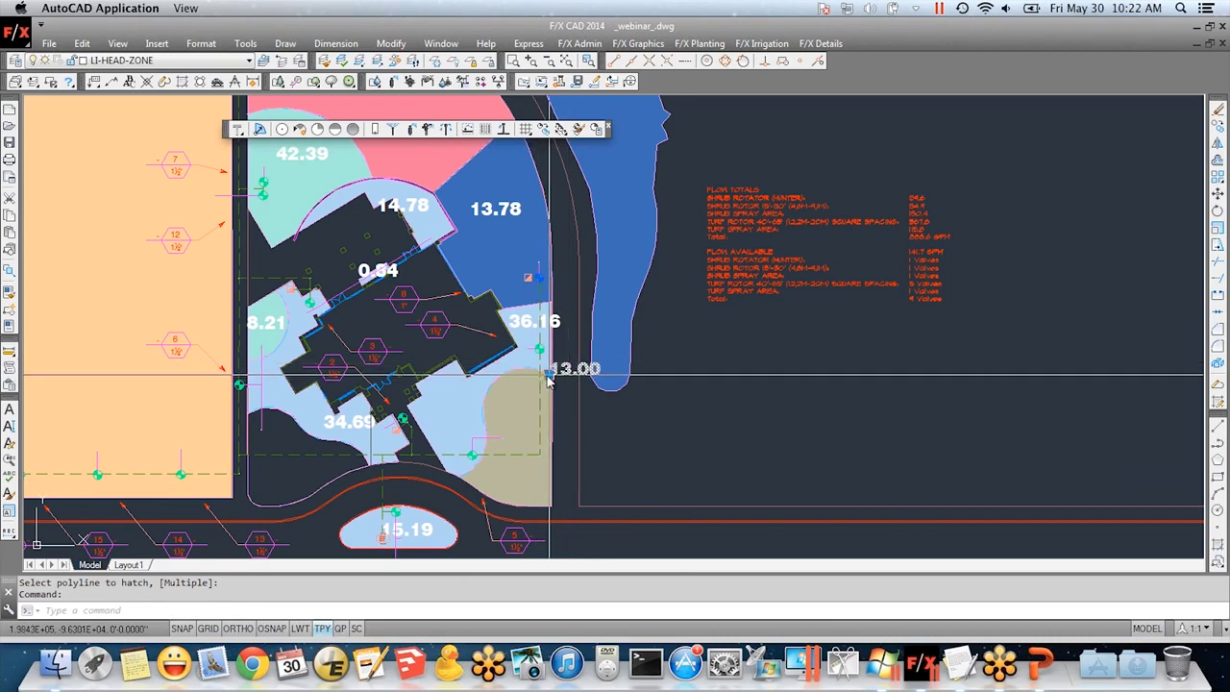
left_click(548, 377)
left_click(526, 478)
key("Escape")
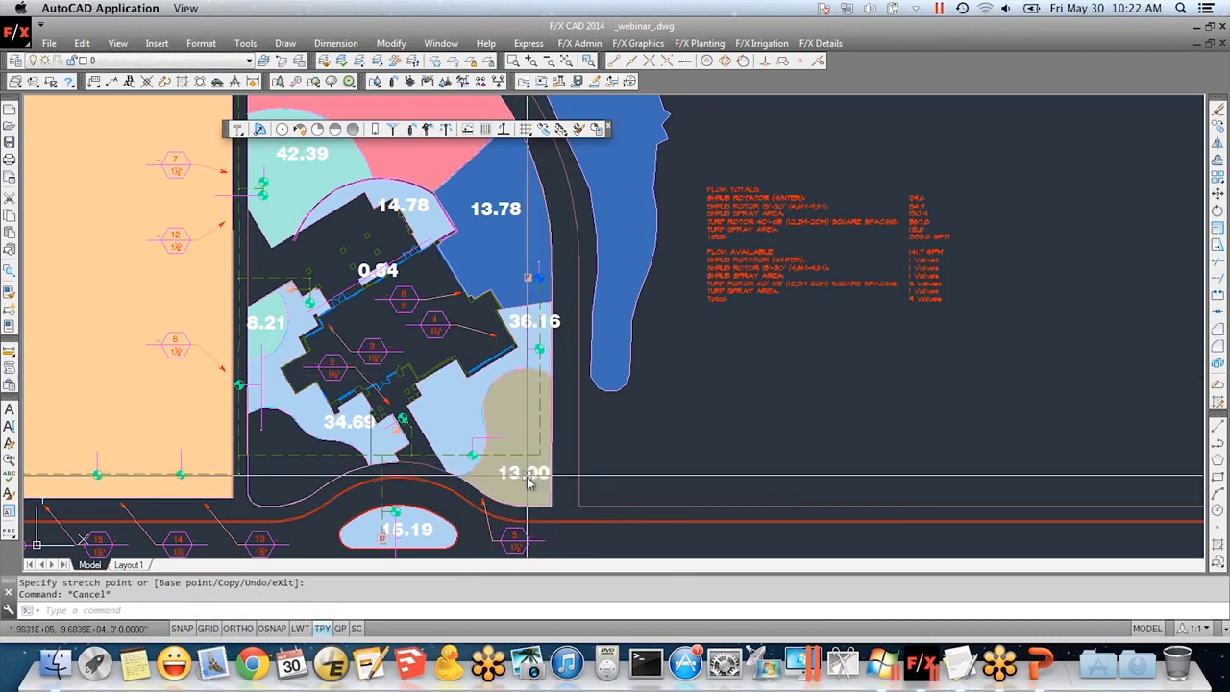
- Place the same SHRUB DRIPLINE 0.6 GPH @ 18" O.C. zone in the emptied polyline southwest of the building and move its flow label inside it
scroll(526, 479, "up", 2)
middle_click_drag(312, 451, 497, 412)
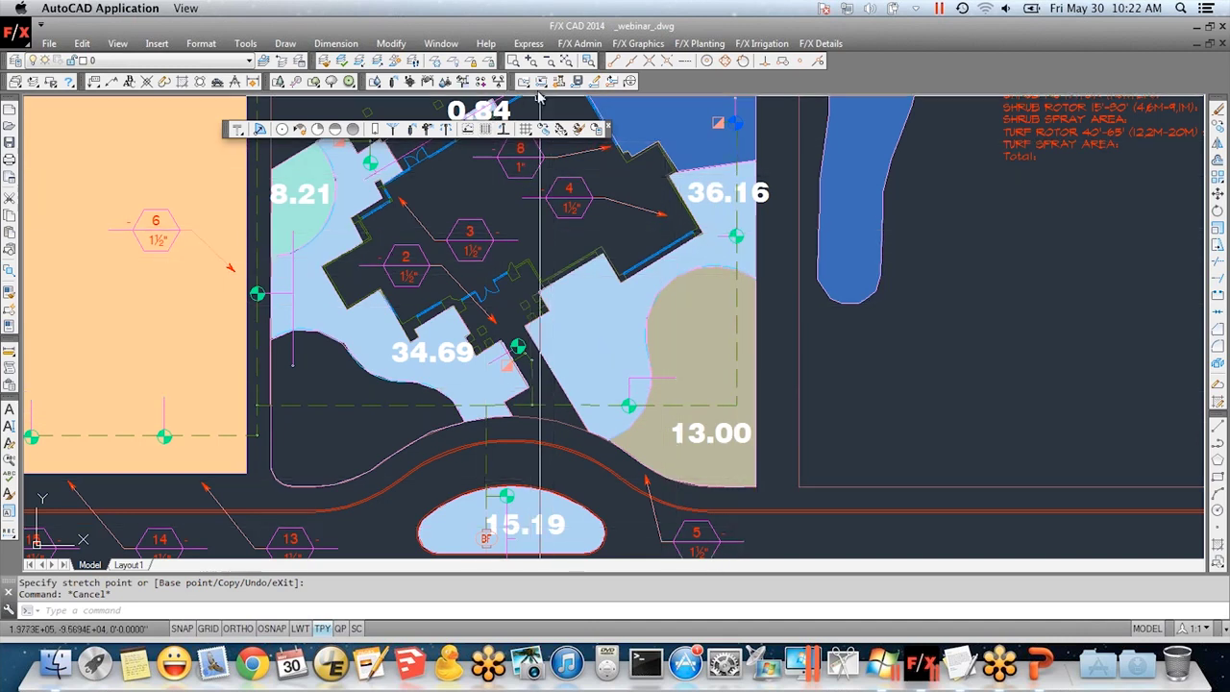
left_click(463, 81)
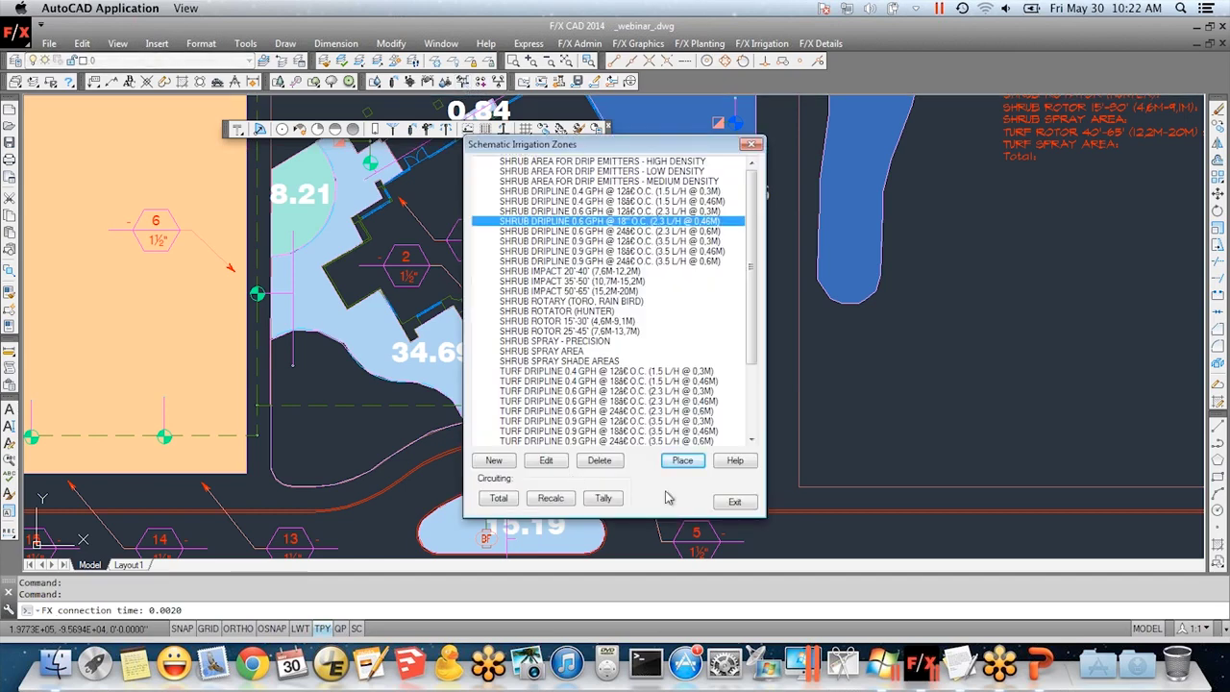
left_click(682, 462)
left_click(389, 468)
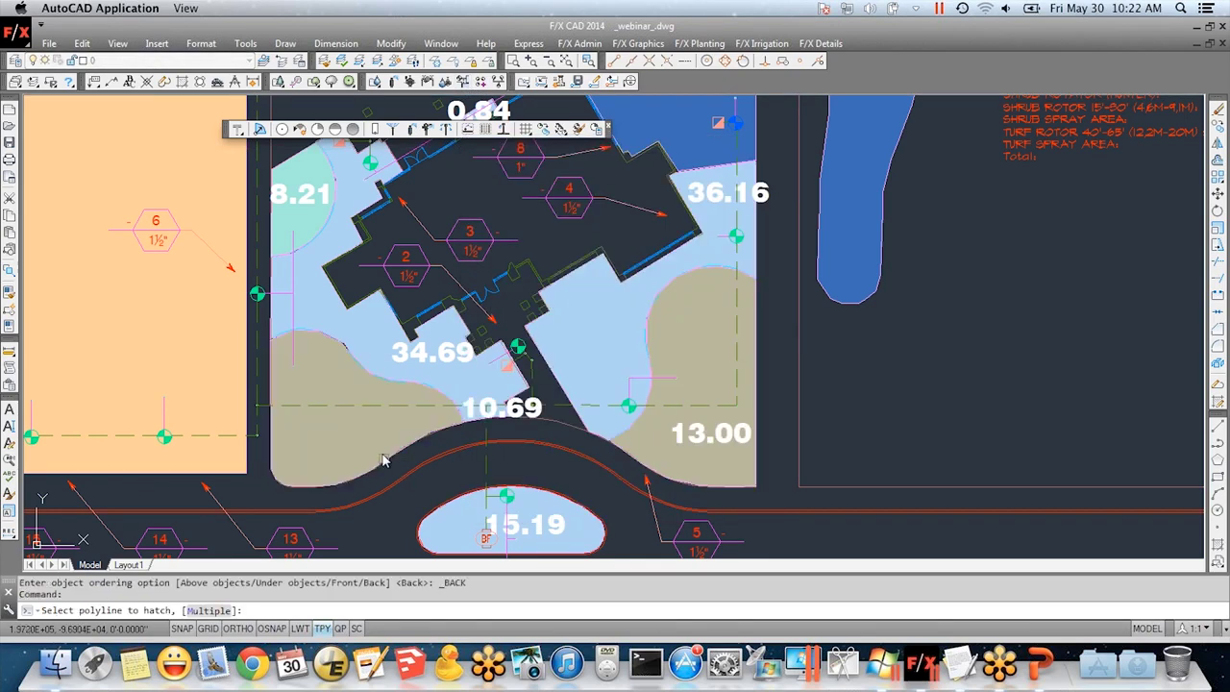
left_click(728, 506)
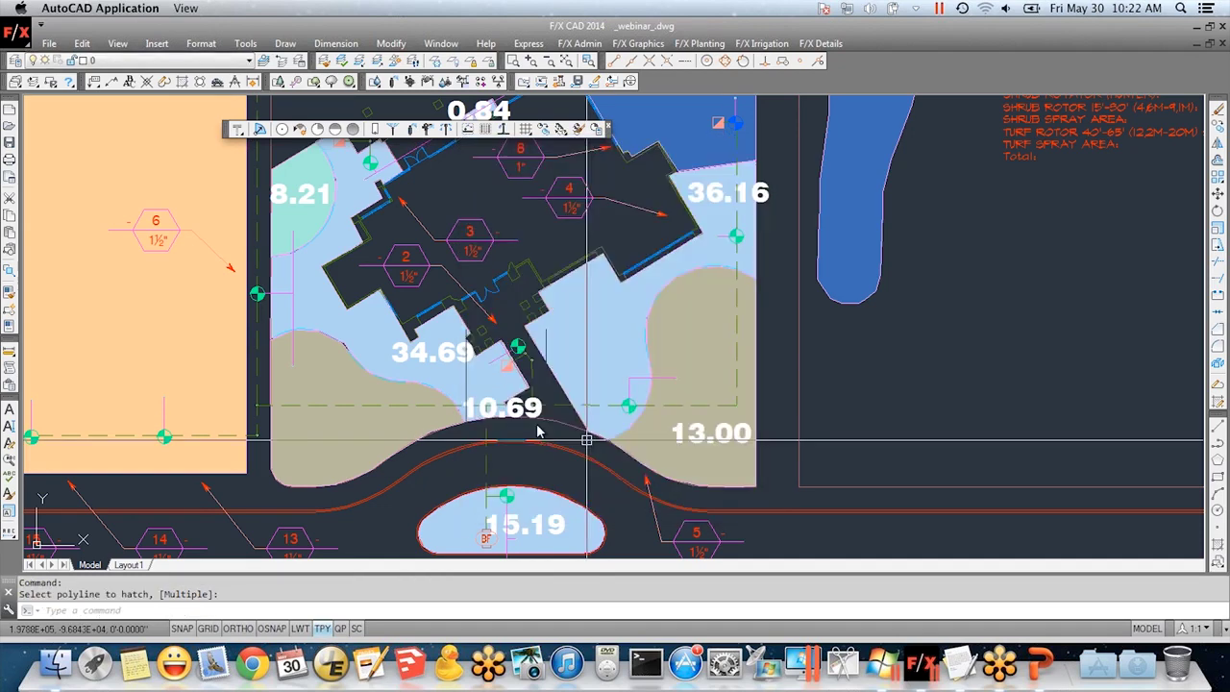
left_click(460, 417)
left_click(302, 441)
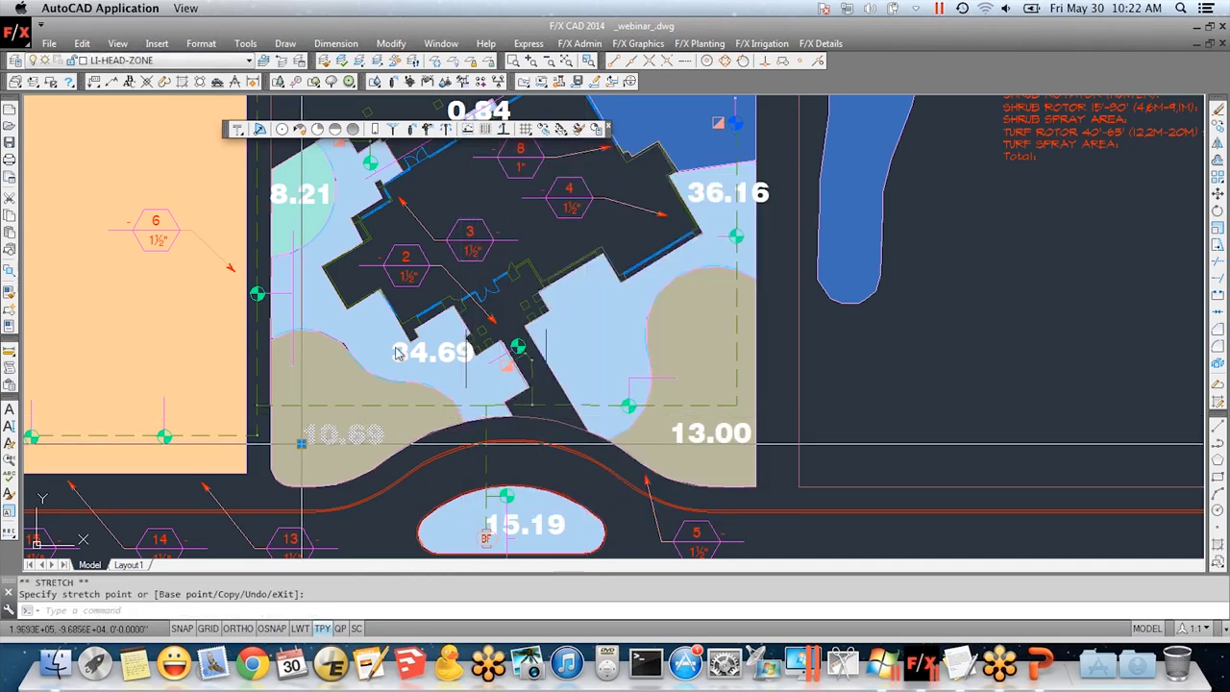
key("Escape")
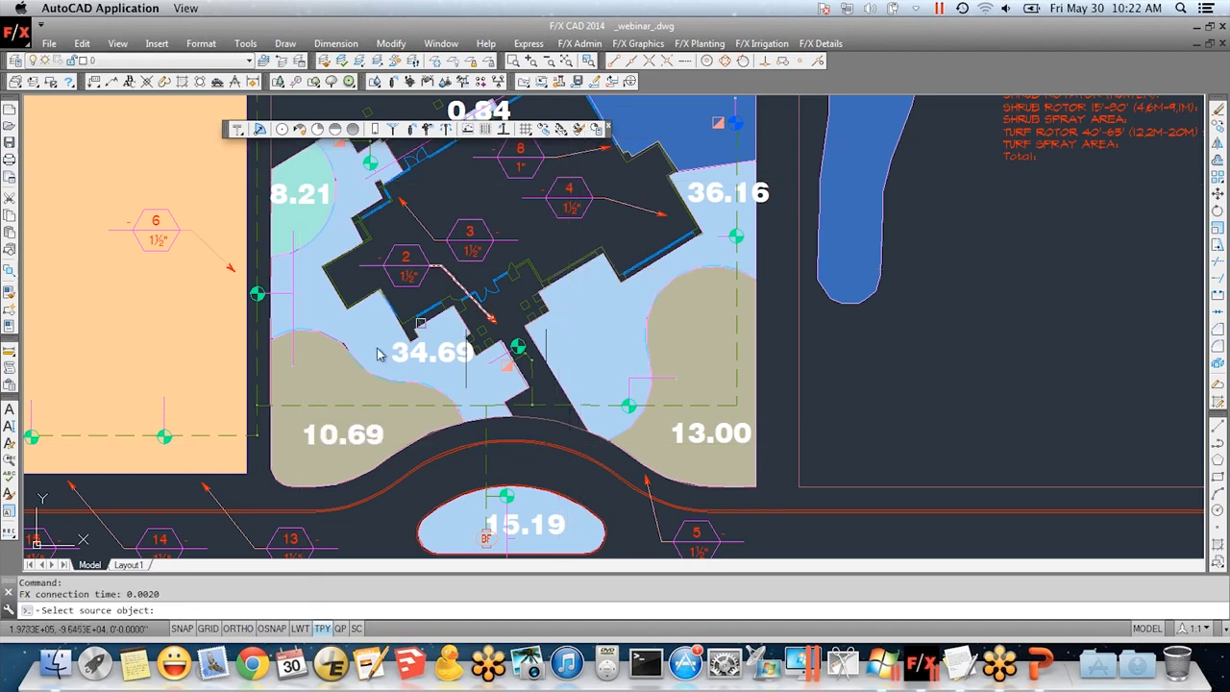
- Match the 8.21 turf spray zone to the 10.69 dripline zone, using the dripline zone as the source object
left_click(325, 370)
left_click(302, 172)
key("Return")
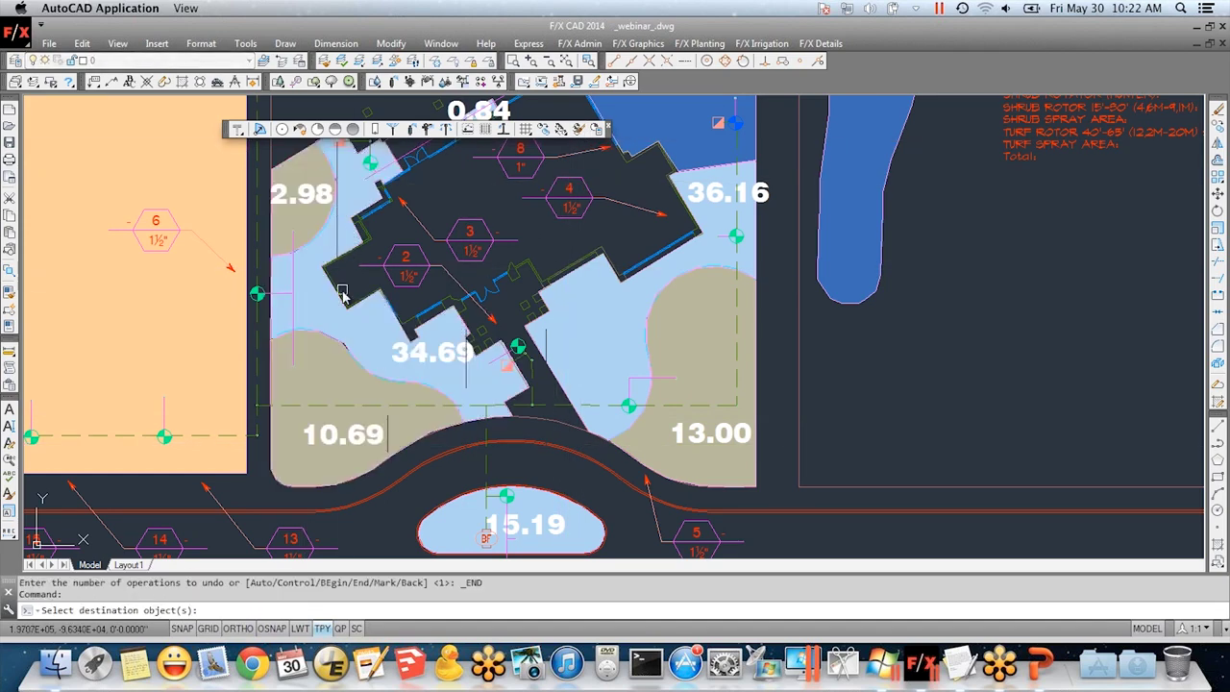
key("Return")
- Total the zone flows again and place the updated flow table beside the first one
scroll(343, 293, "down", 4)
middle_click_drag(745, 245, 582, 324)
scroll(582, 323, "up", 4)
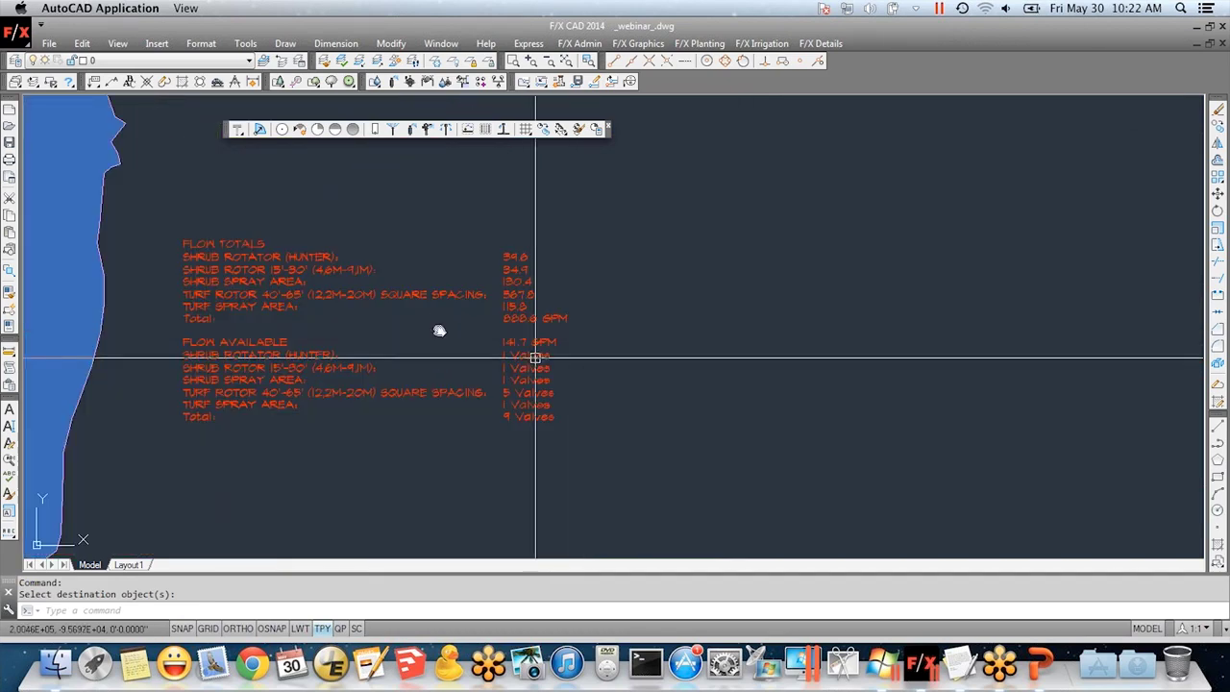
left_click(465, 83)
left_click(498, 501)
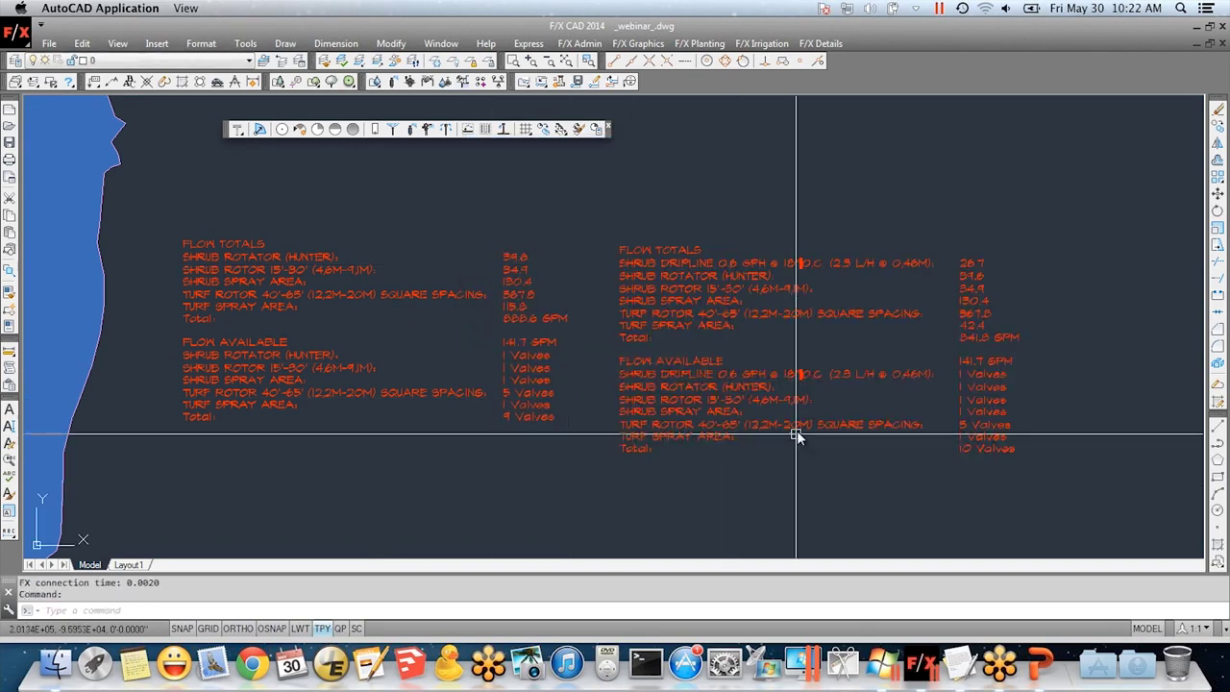
- Compare the flow totals and valve counts in the two flow tables beside the plan
middle_click_drag(797, 440, 705, 432)
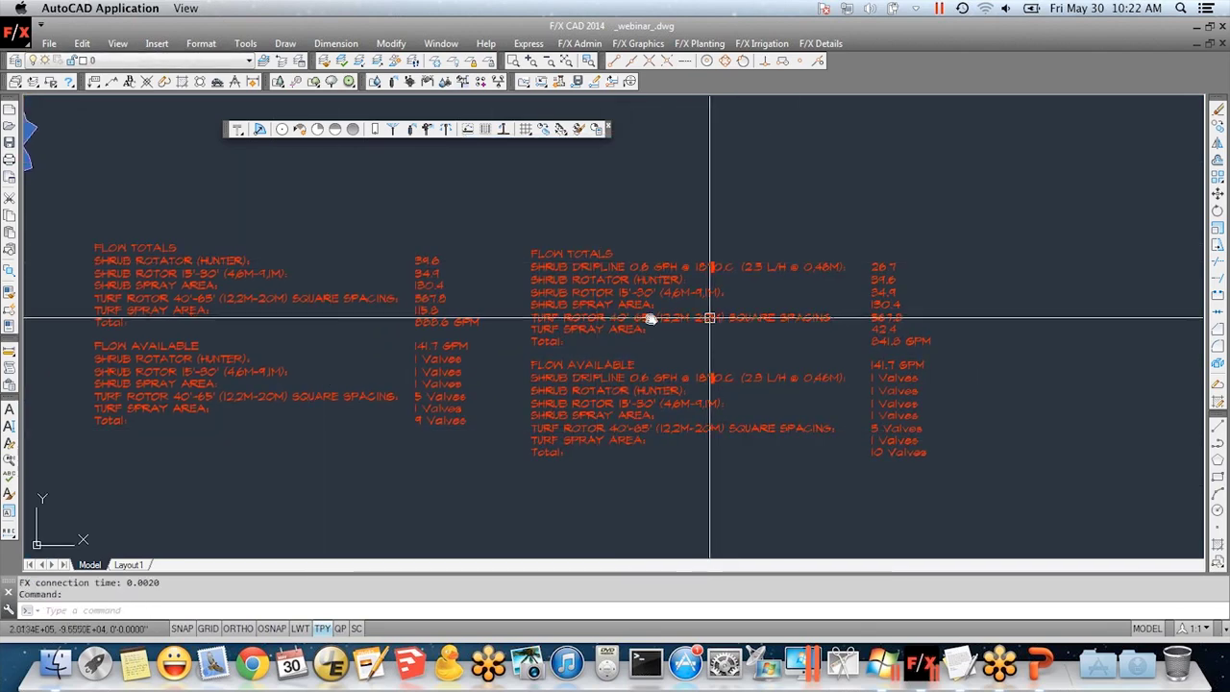
left_click(170, 278)
key("Escape")
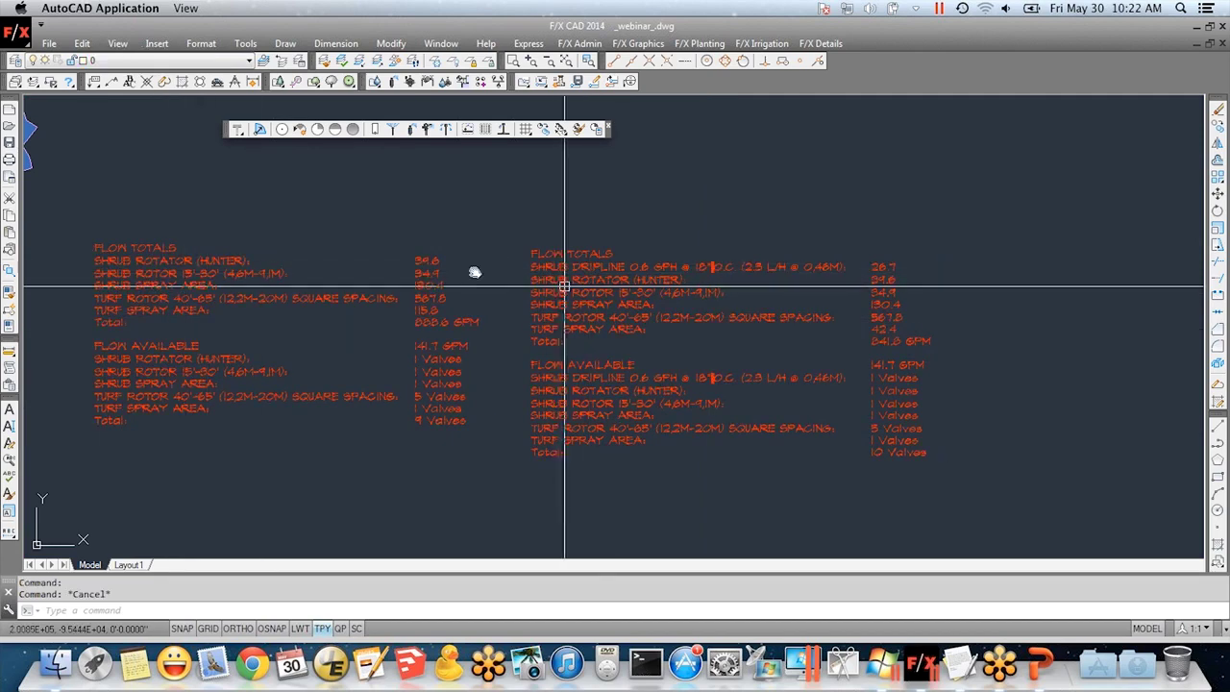
scroll(407, 321, "up", 2)
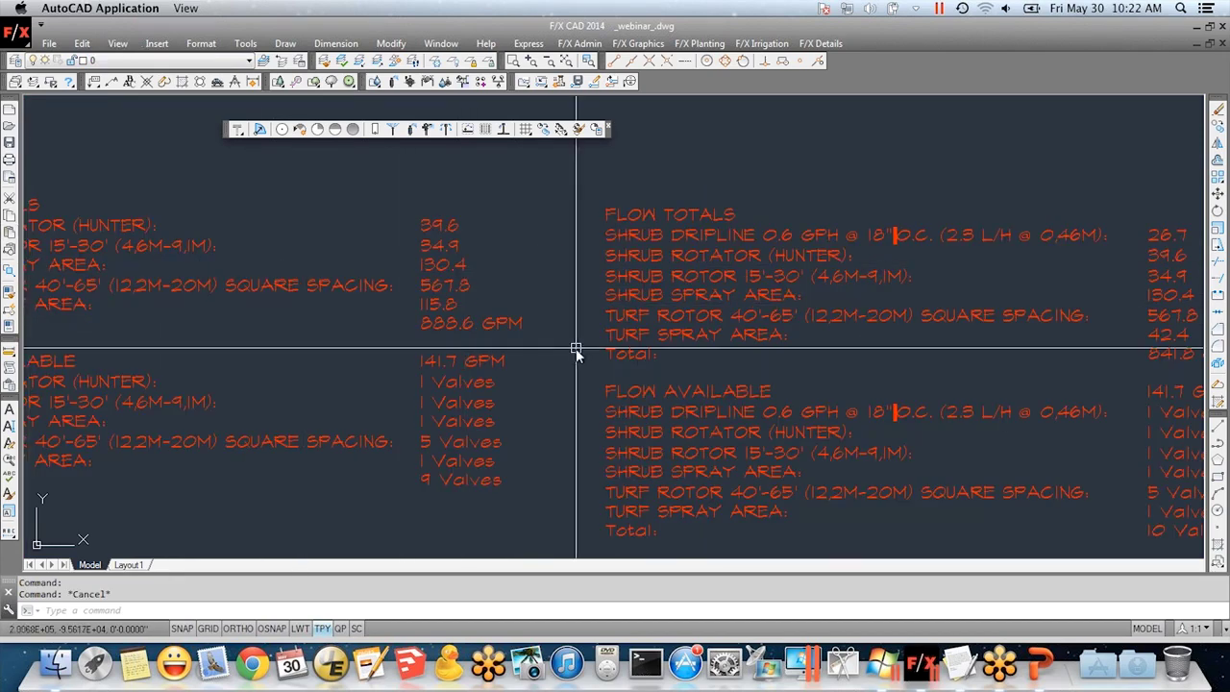
middle_click_drag(618, 306, 447, 347)
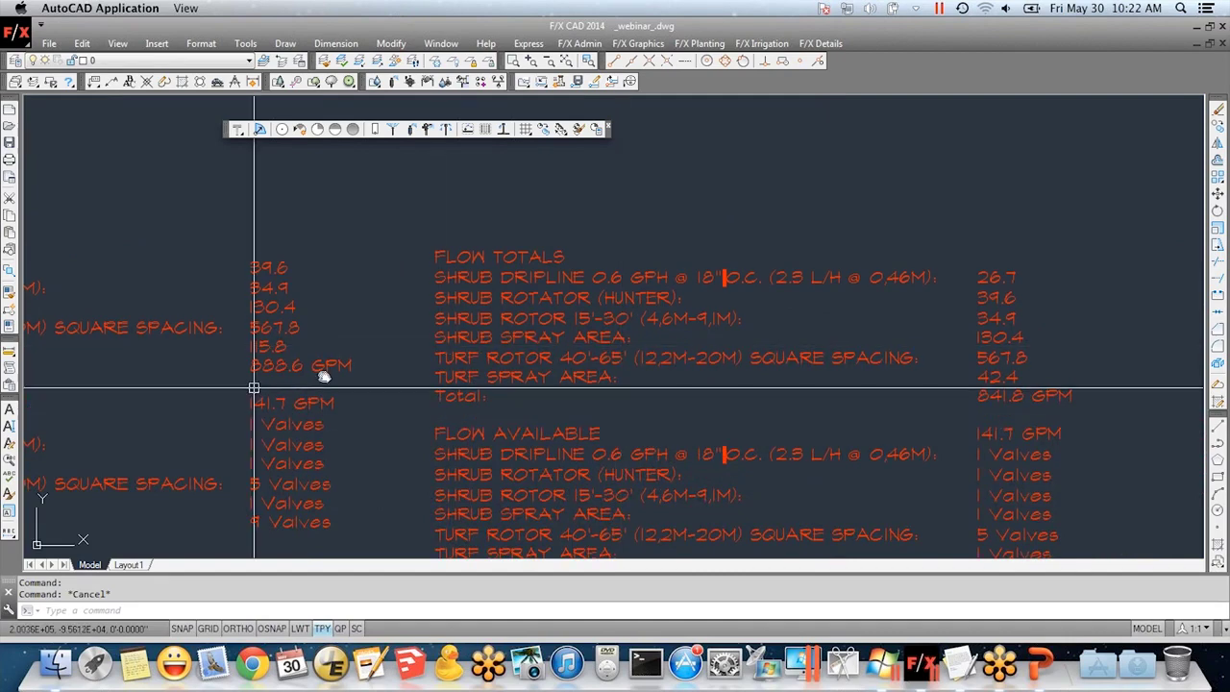
scroll(663, 408, "down", 2)
scroll(777, 417, "up", 2)
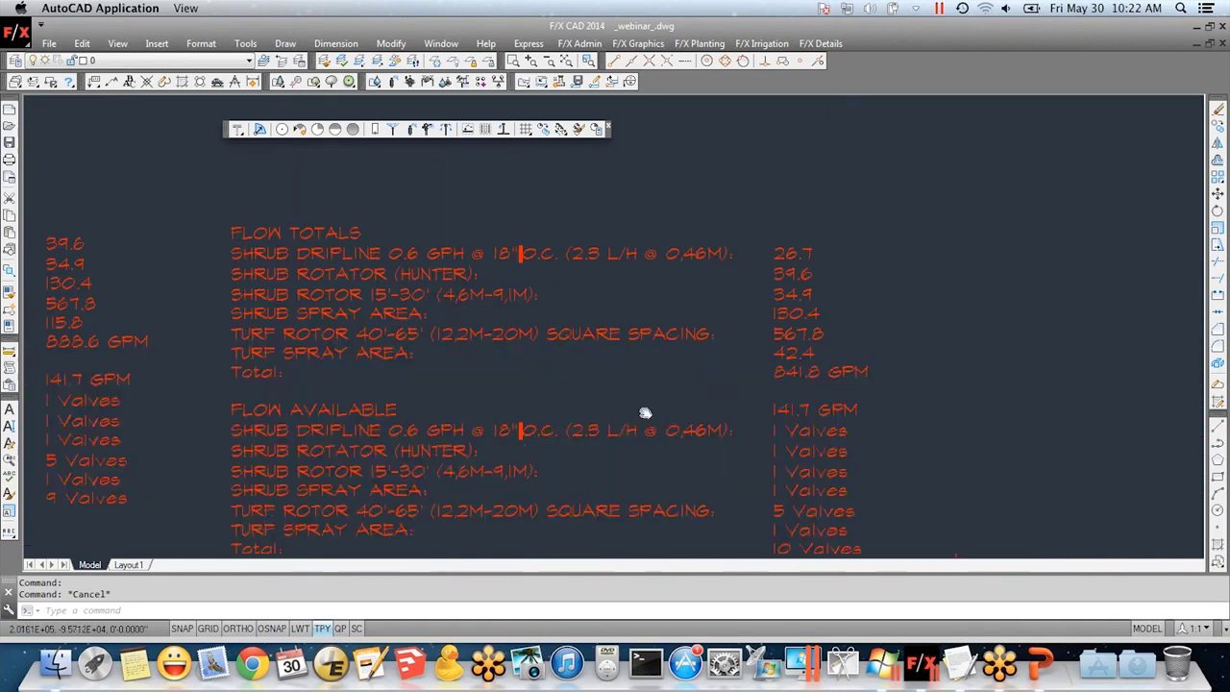
scroll(865, 375, "up", 2)
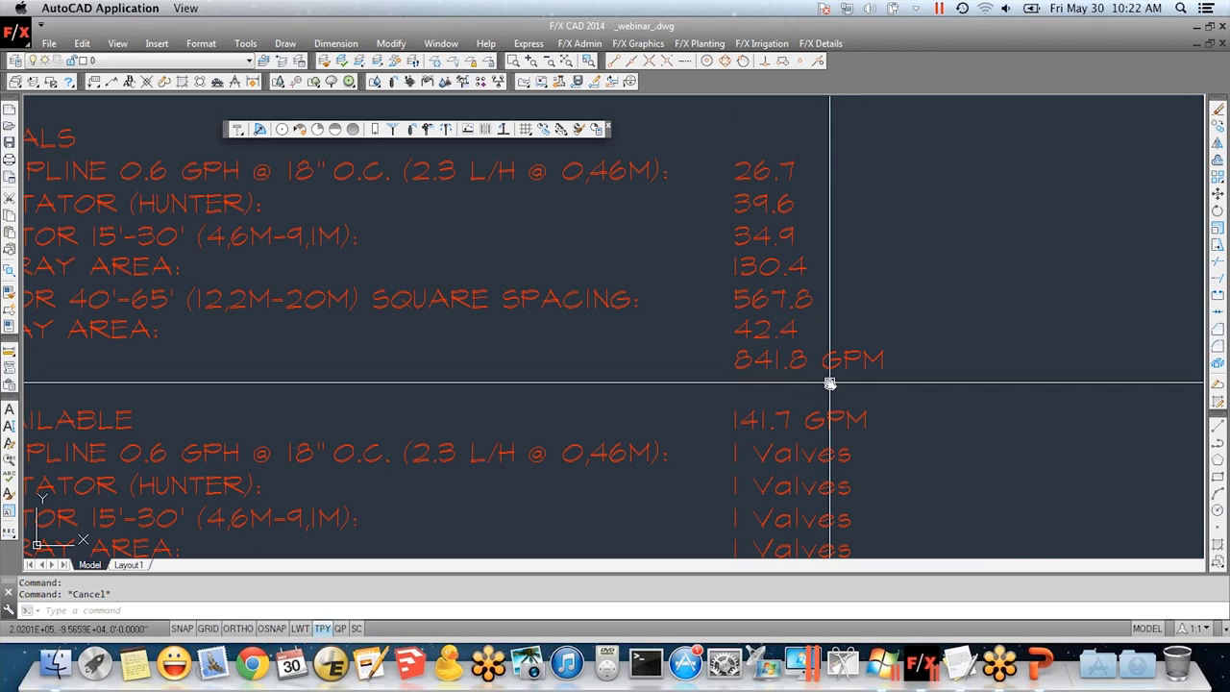
scroll(830, 383, "down", 4)
scroll(537, 327, "up", 2)
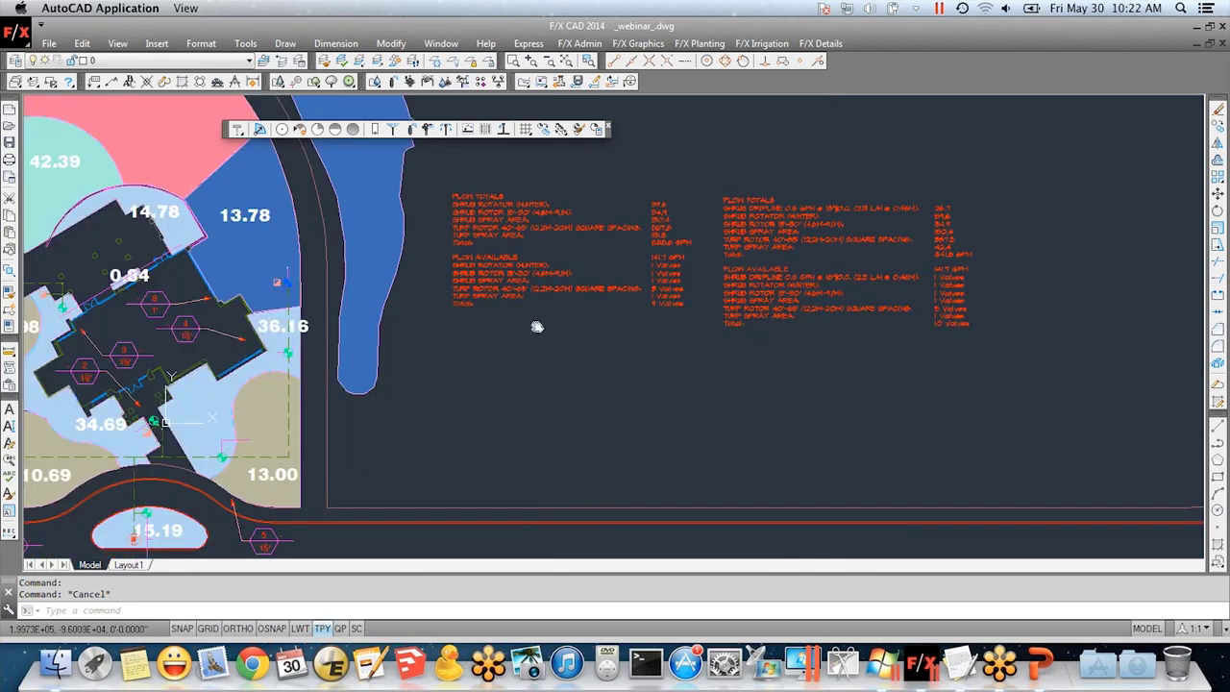
- Delete both flow tables beside the plan
middle_click_drag(330, 439, 393, 412)
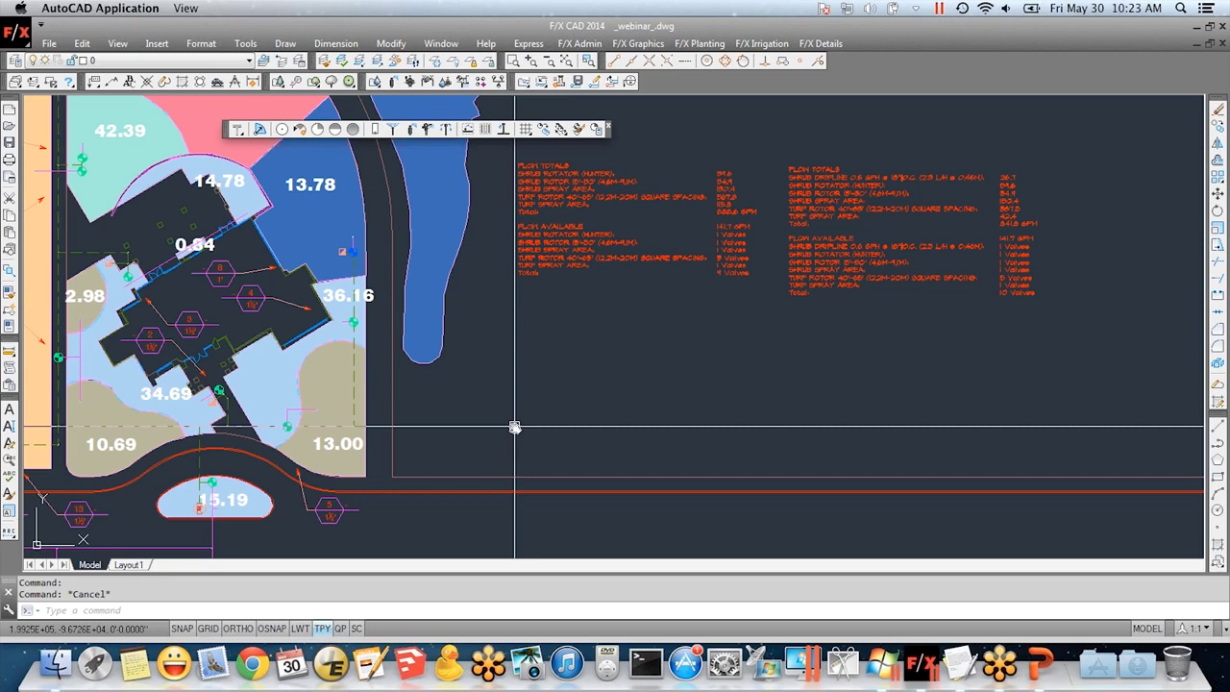
middle_click_drag(514, 426, 669, 449)
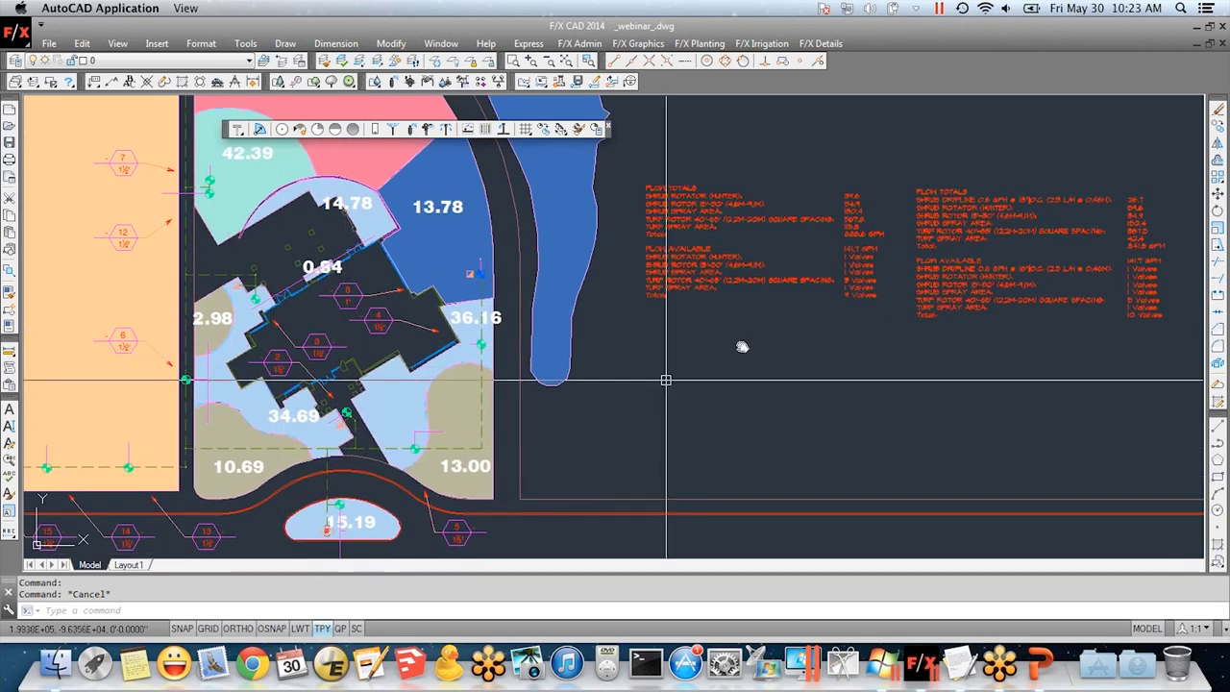
left_click(945, 362)
left_click(837, 253)
key("Delete")
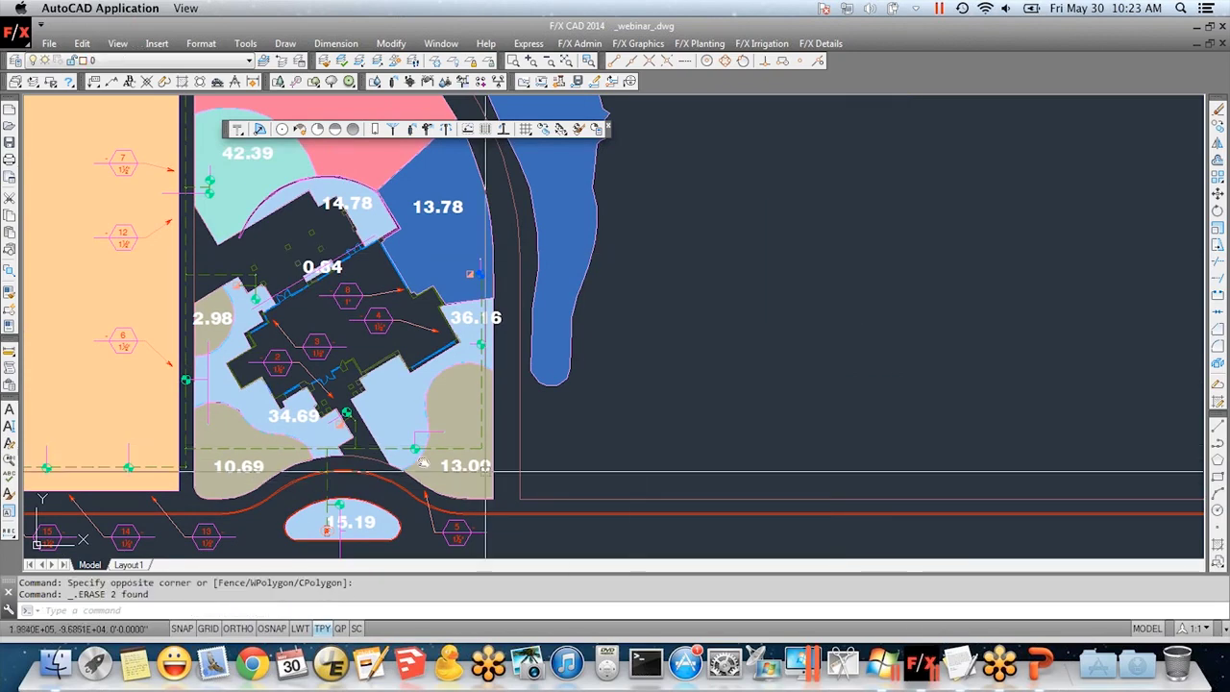
scroll(420, 391, "down", 2)
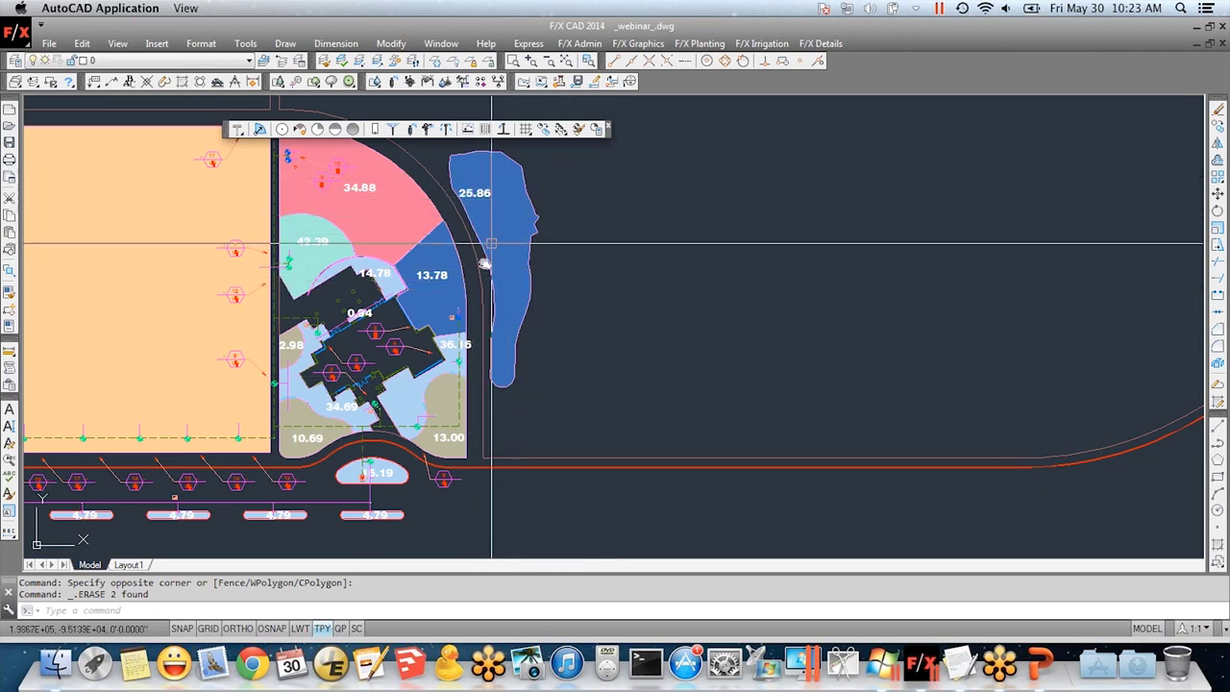
middle_click_drag(354, 327, 435, 354)
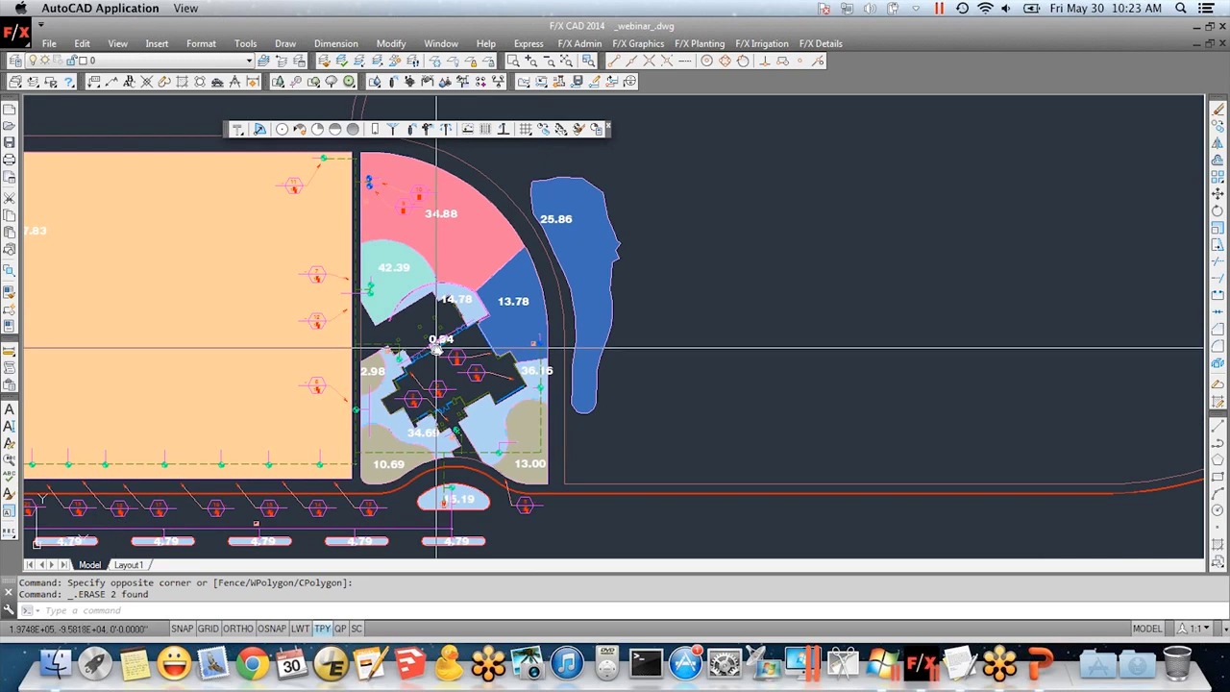
mouse_move(437, 347)
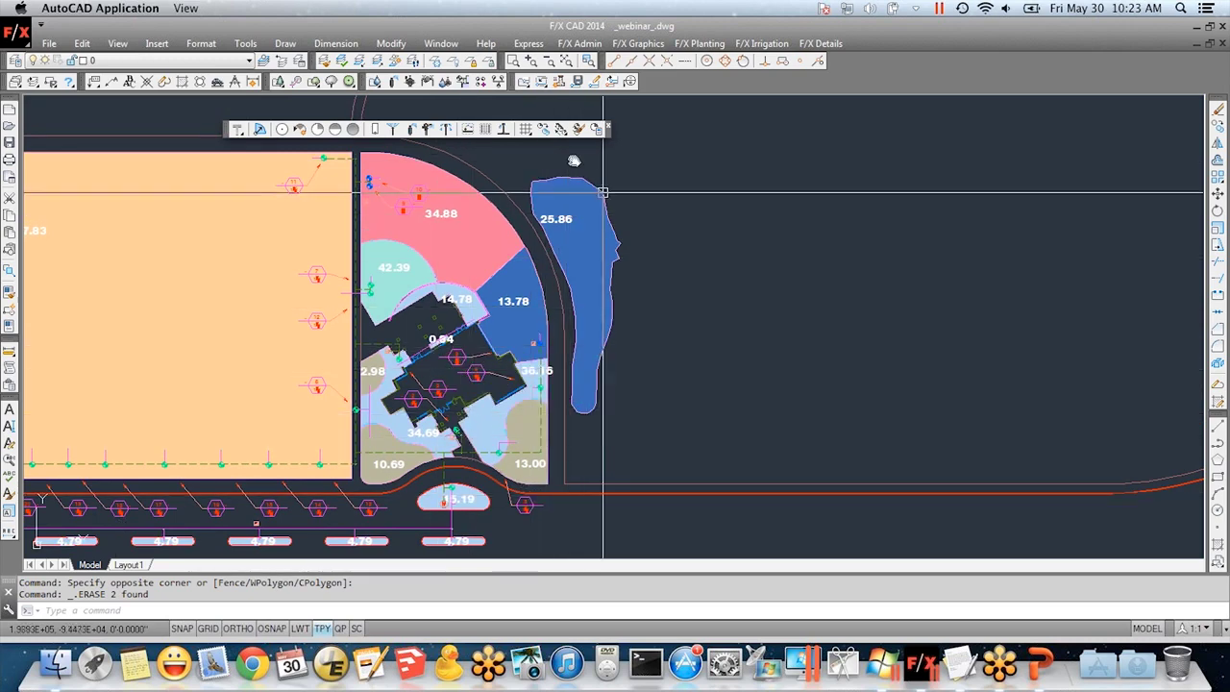
scroll(546, 258, "up", 3)
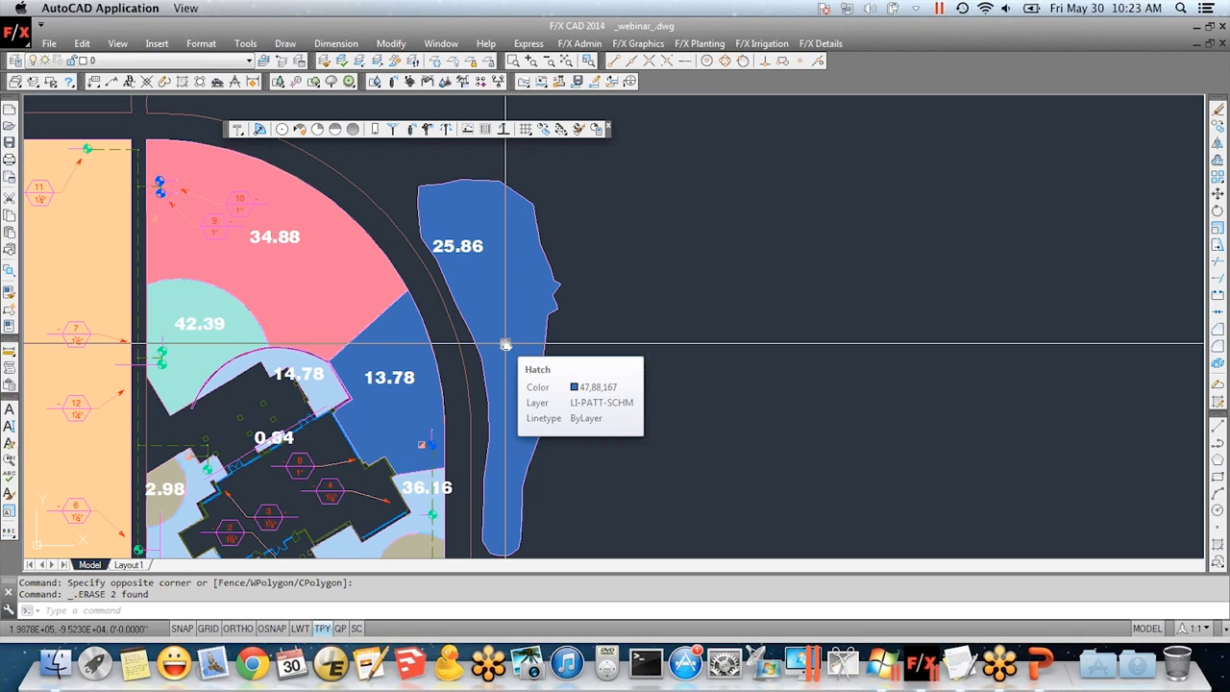
scroll(488, 336, "down", 3)
mouse_move(489, 417)
middle_mouse_down()
mouse_move(643, 295)
mouse_move(591, 372)
mouse_move(552, 343)
middle_mouse_up()
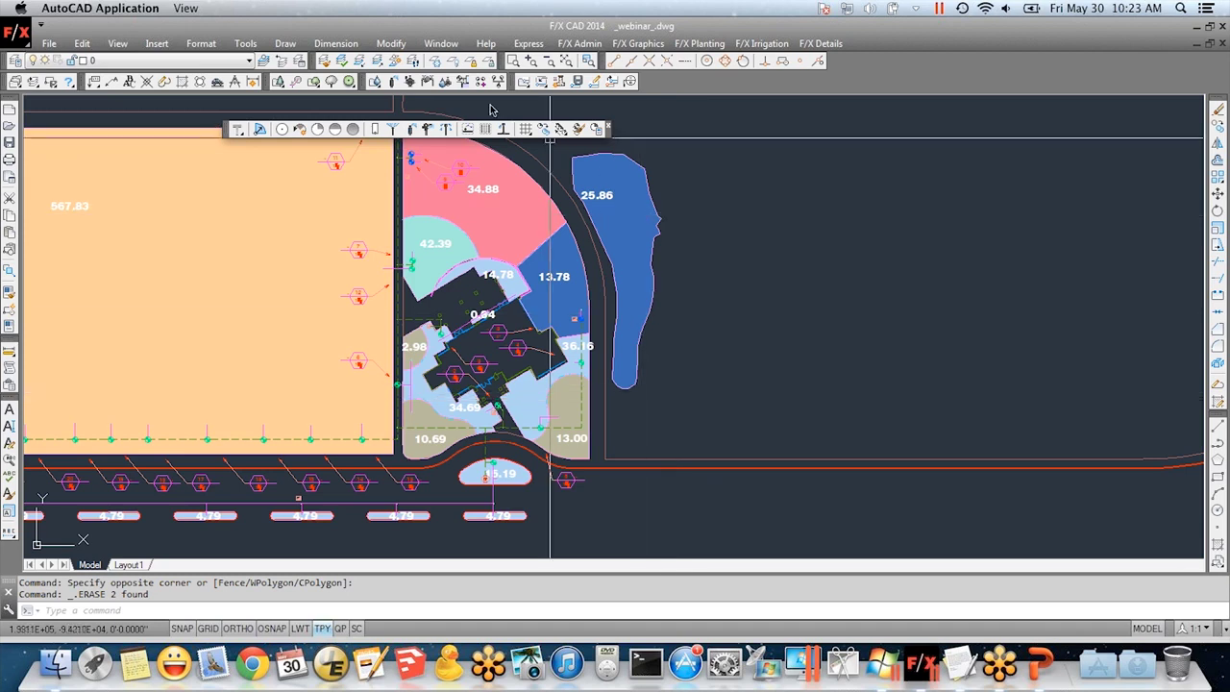
- Open the Irrigation Manager, list the project's valves and move the dialog clear of the plan's building area
left_click(378, 83)
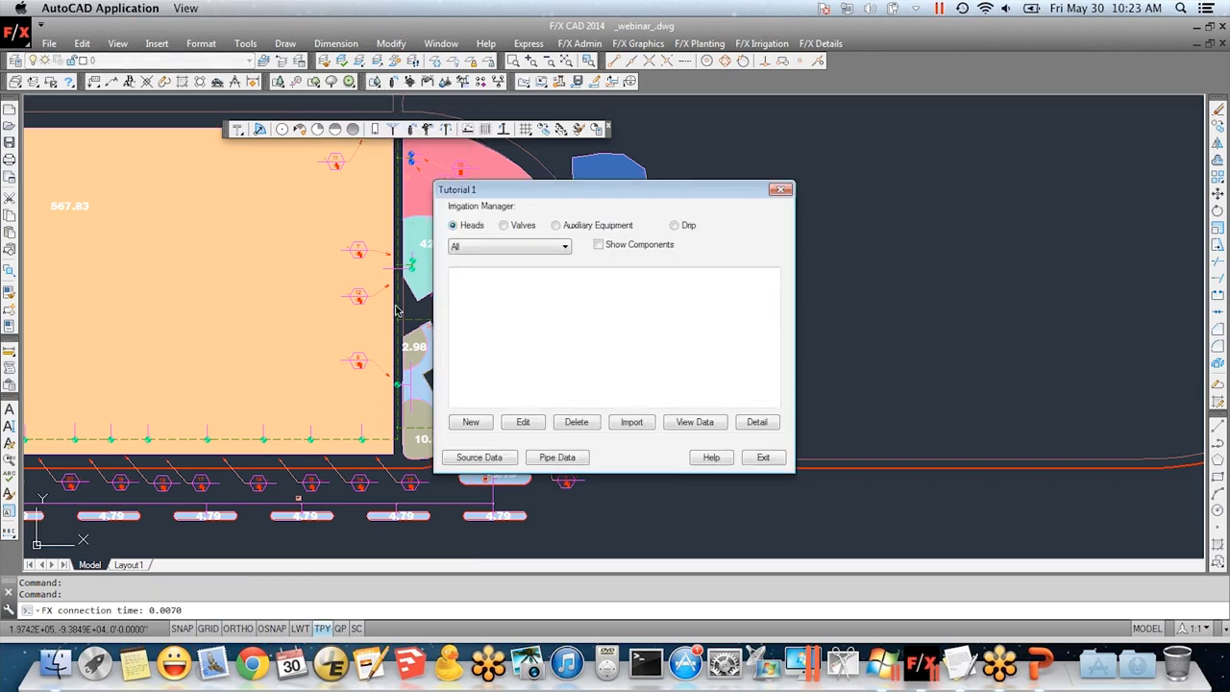
left_click(504, 225)
left_click(507, 283)
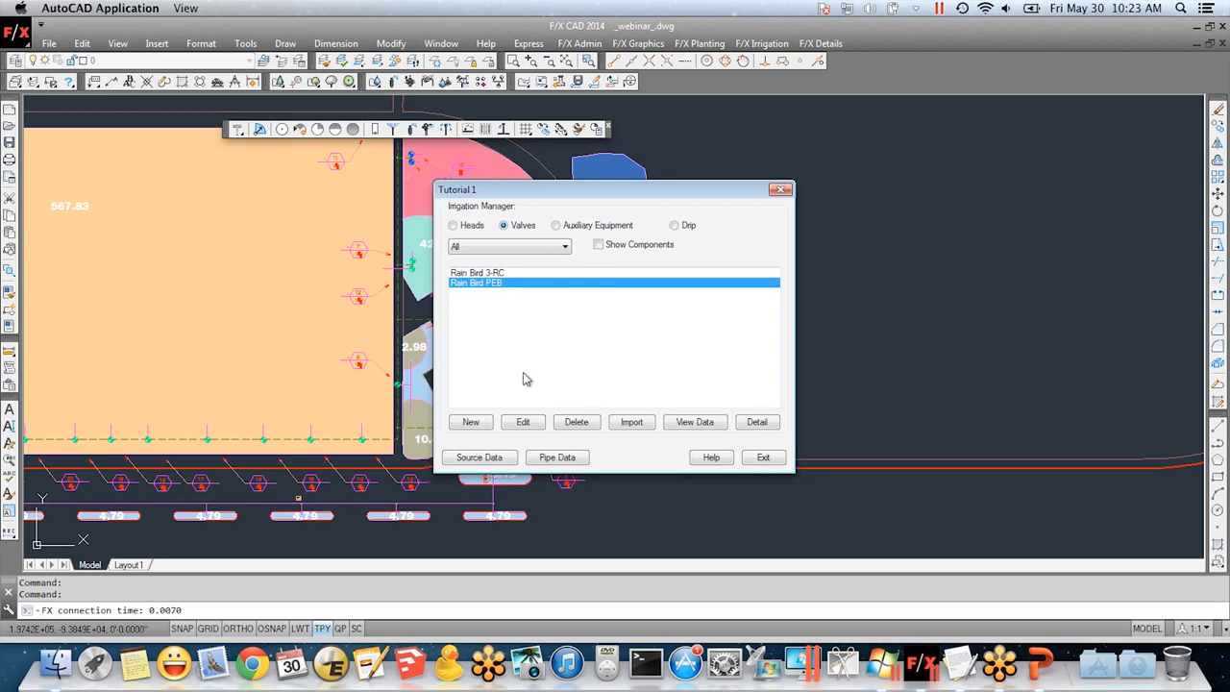
left_click(498, 274)
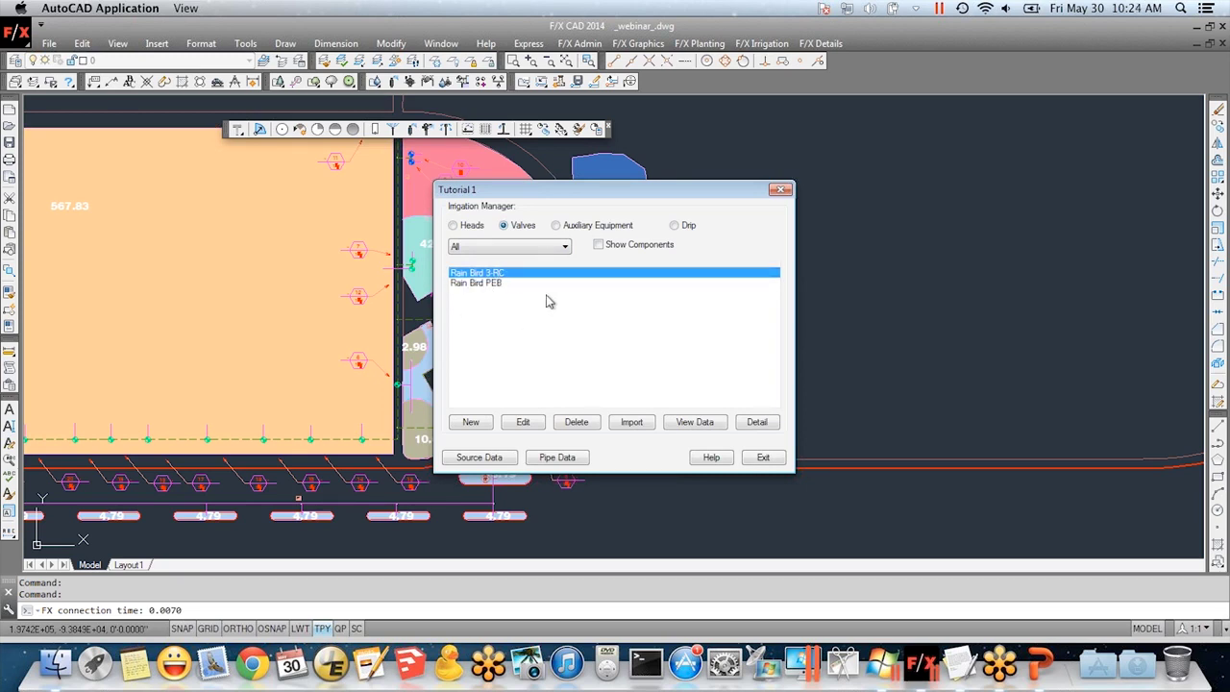
left_click_drag(577, 196, 696, 199)
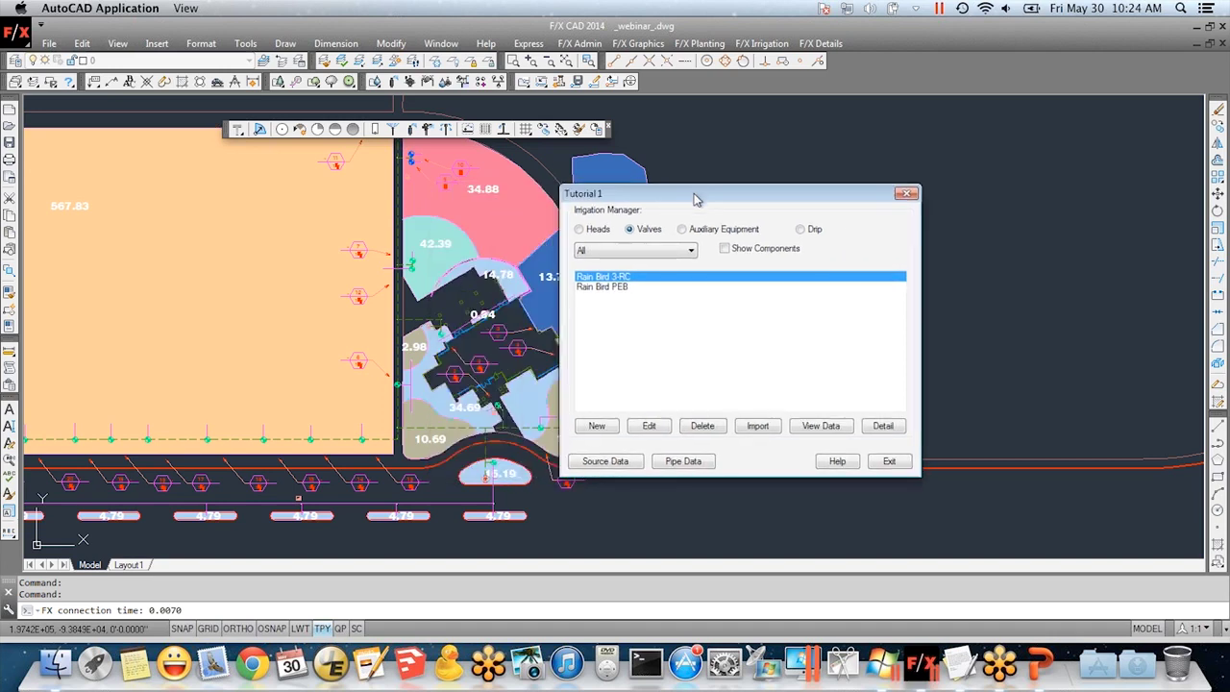
- Start a new valve of type Master Valve and choose Buckner Superior as its manufacturer
left_click(599, 428)
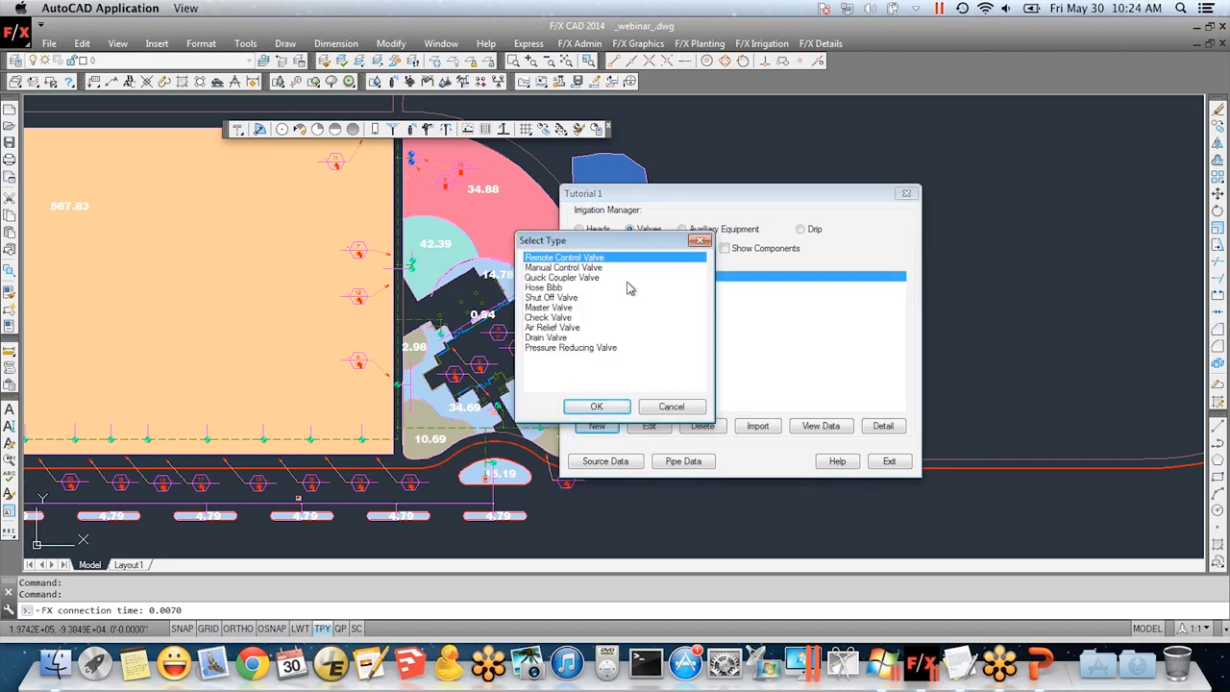
left_click(567, 309)
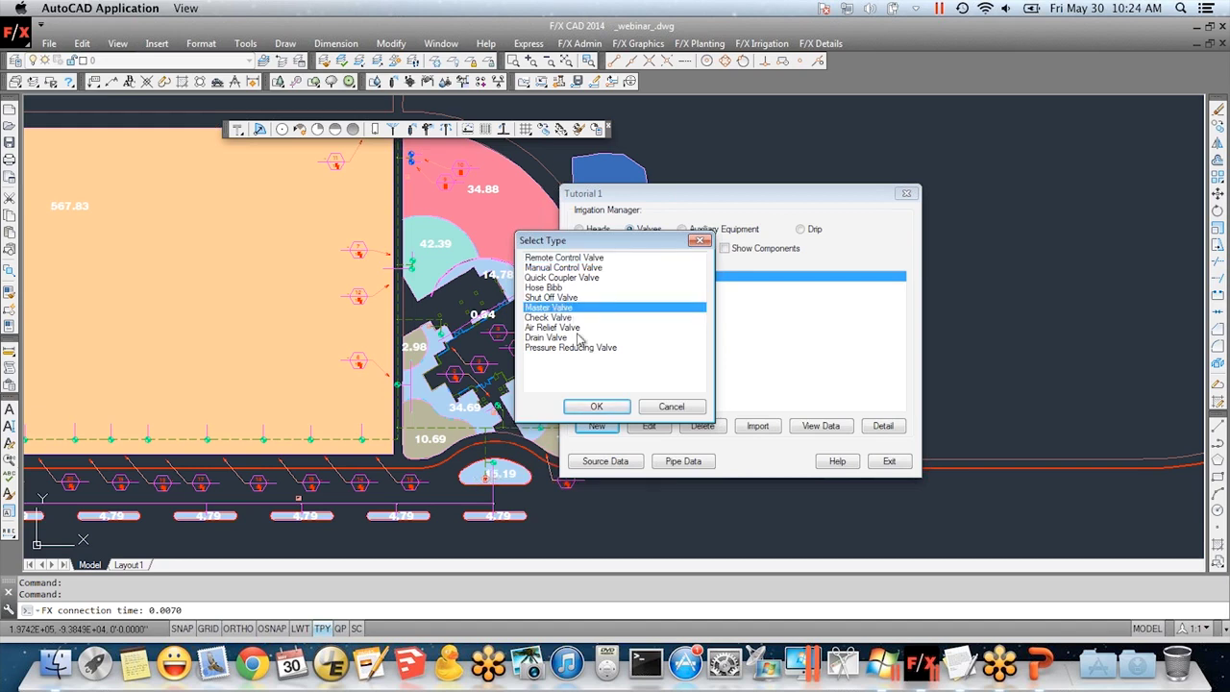
left_click(608, 410)
scroll(464, 228, "down", 4)
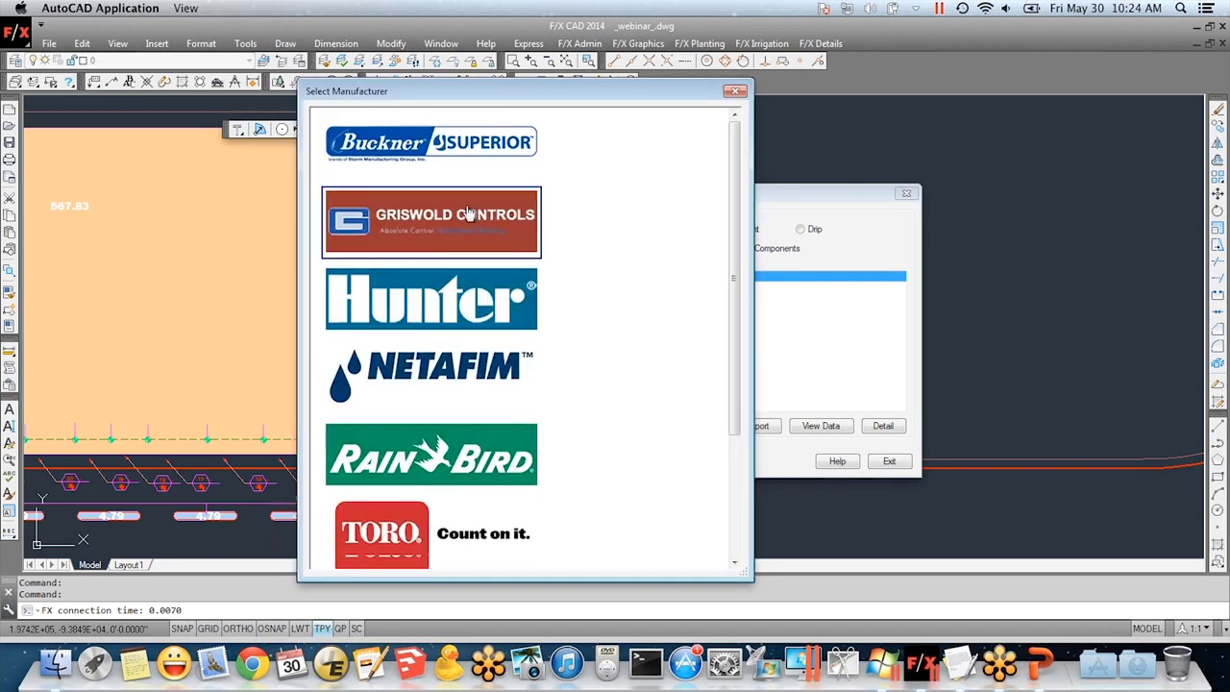
scroll(467, 403, "up", 4)
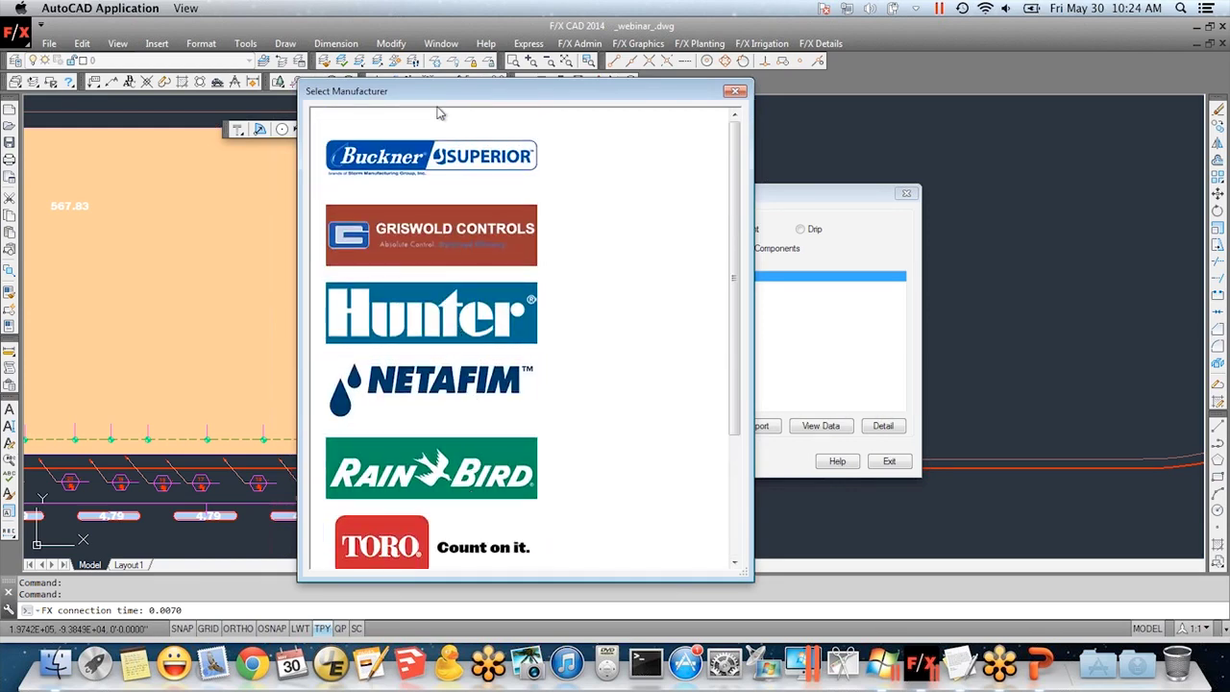
left_click(438, 159)
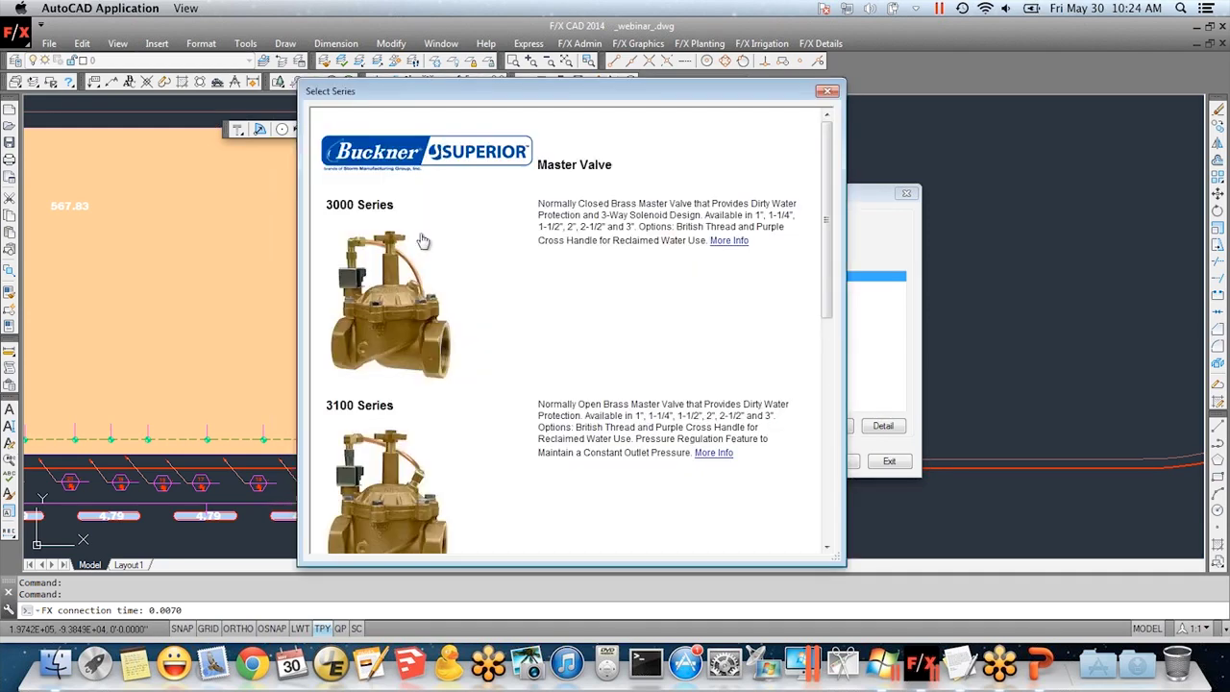
- Choose the 3000 Series and add the master valve model 3000-BSPT-RW to the project
scroll(420, 245, "down", 3)
scroll(423, 265, "down", 5)
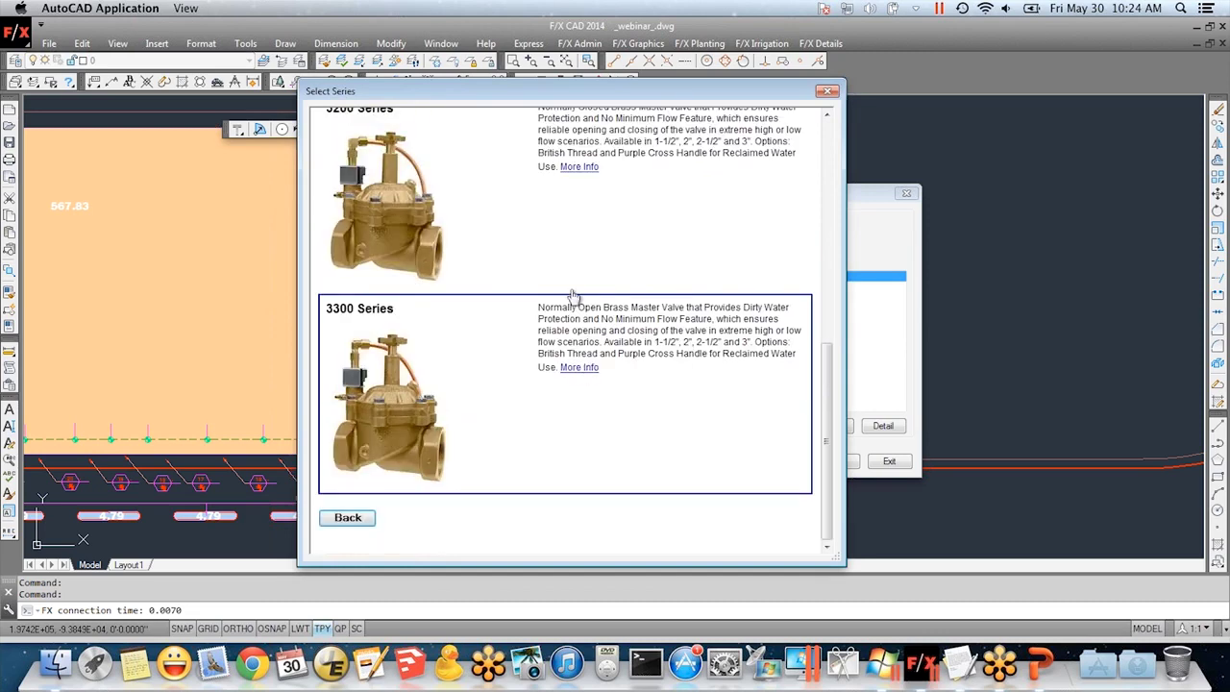
scroll(490, 321, "up", 6)
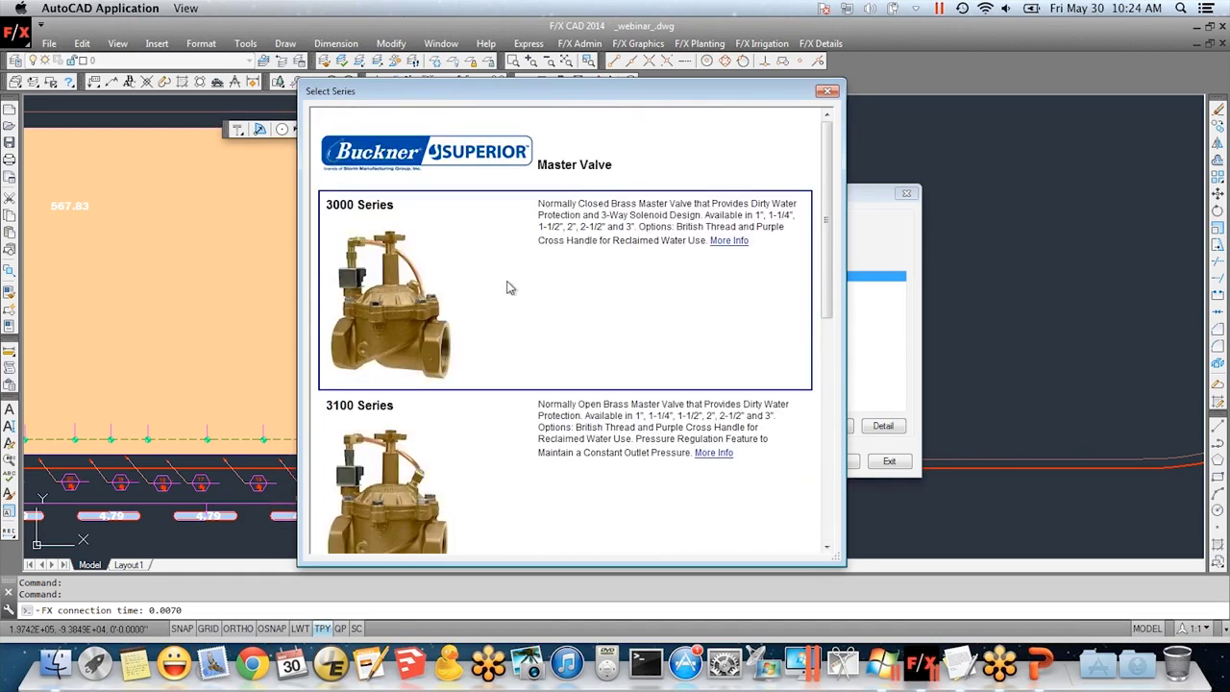
left_click(386, 348)
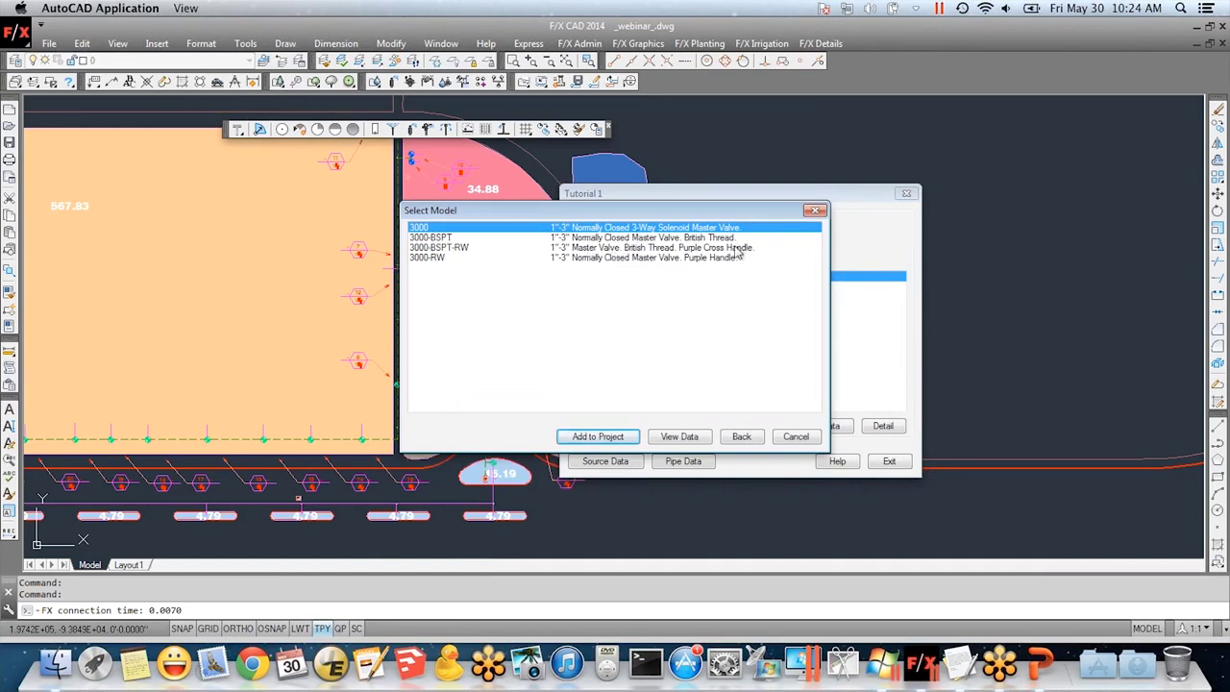
left_click(591, 248)
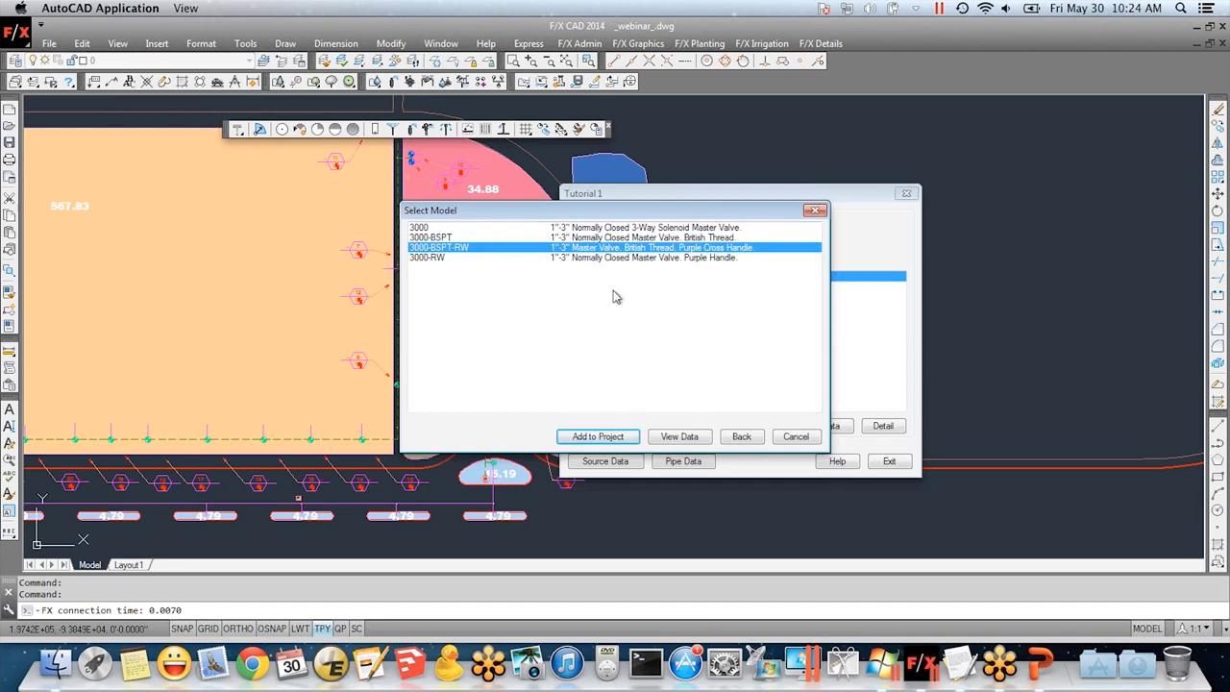
left_click(616, 440)
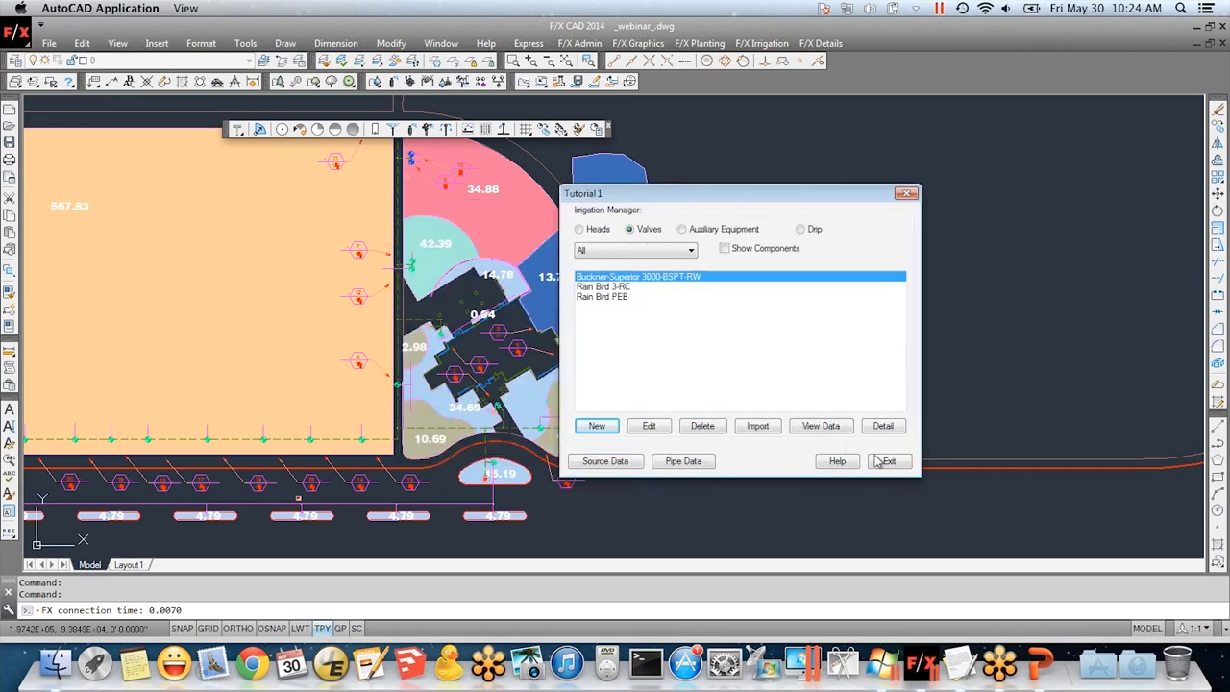
- Show the individual components of the project's valves in the Irrigation Manager
left_click(580, 230)
left_click(644, 231)
left_click(725, 231)
left_click(638, 223)
left_click(627, 297)
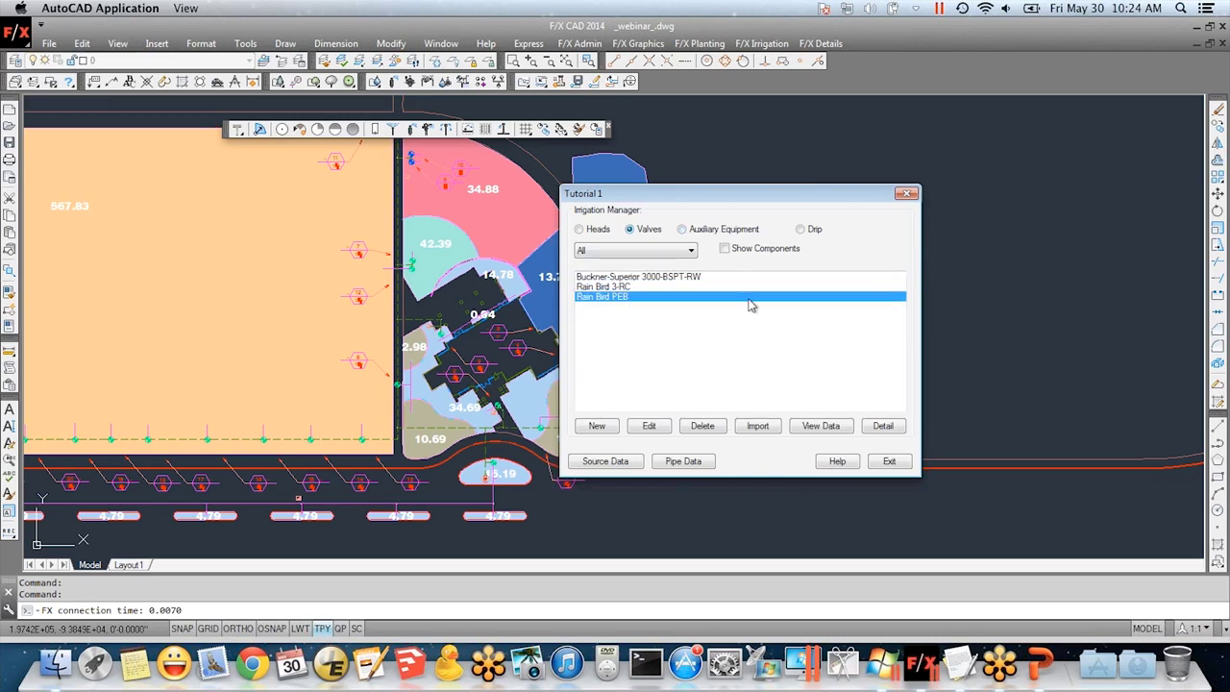
left_click(741, 252)
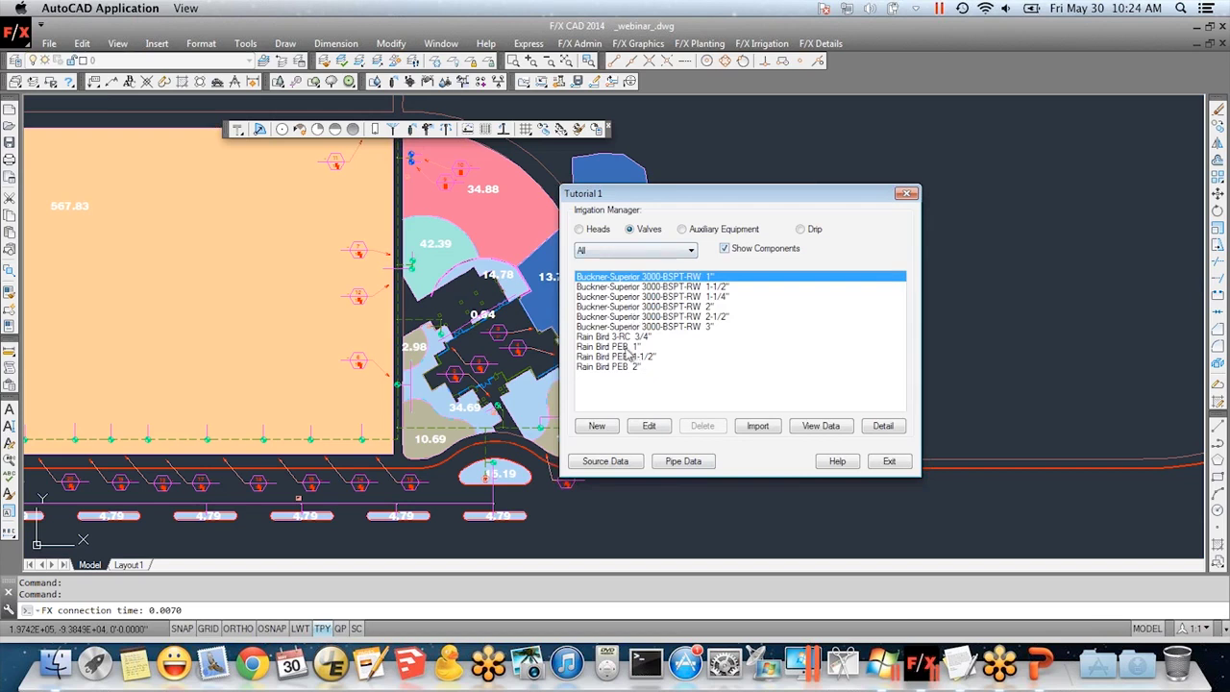
- View the manufacturer's data page for the Rain Bird PEB 1" valve and open its specifications
left_click(625, 347)
left_click(622, 357)
left_click(625, 367)
left_click(620, 346)
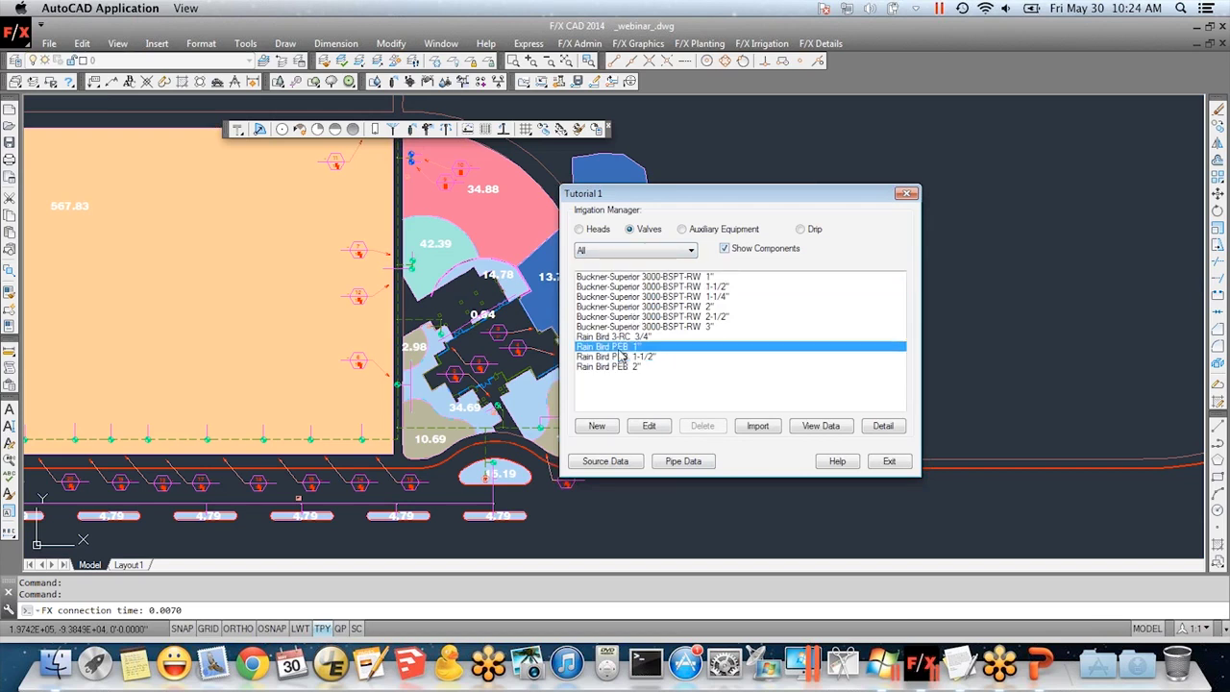
left_click(824, 429)
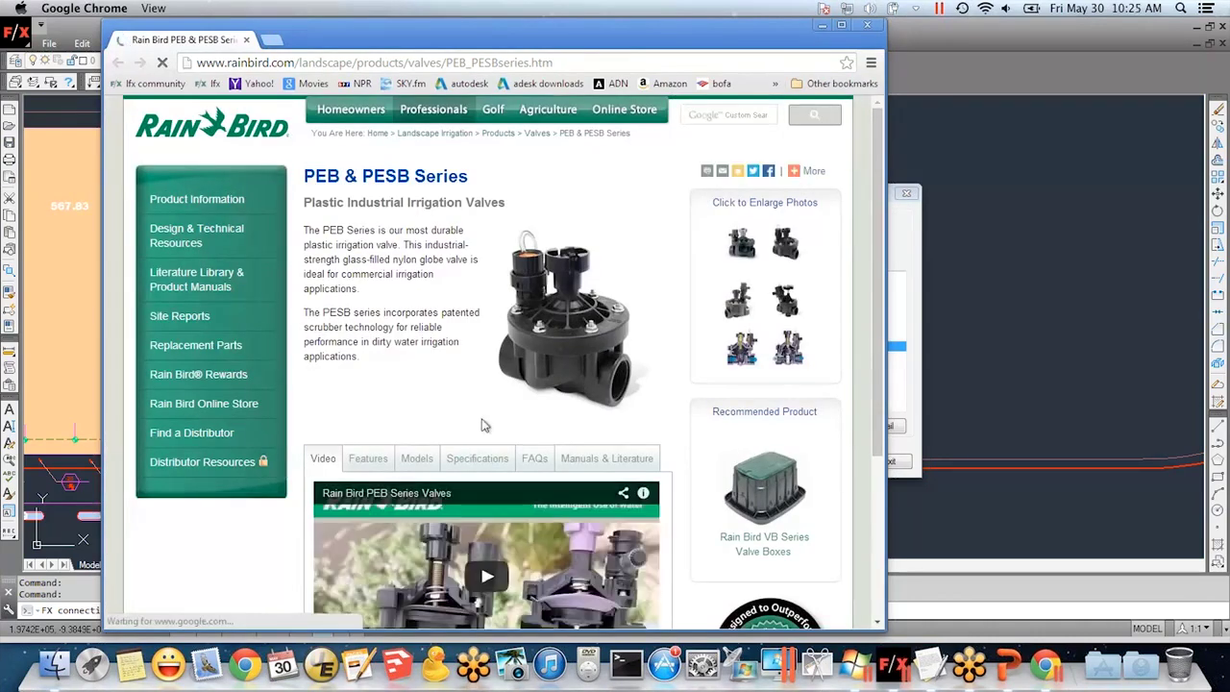
scroll(360, 325, "down", 5)
scroll(385, 221, "up", 5)
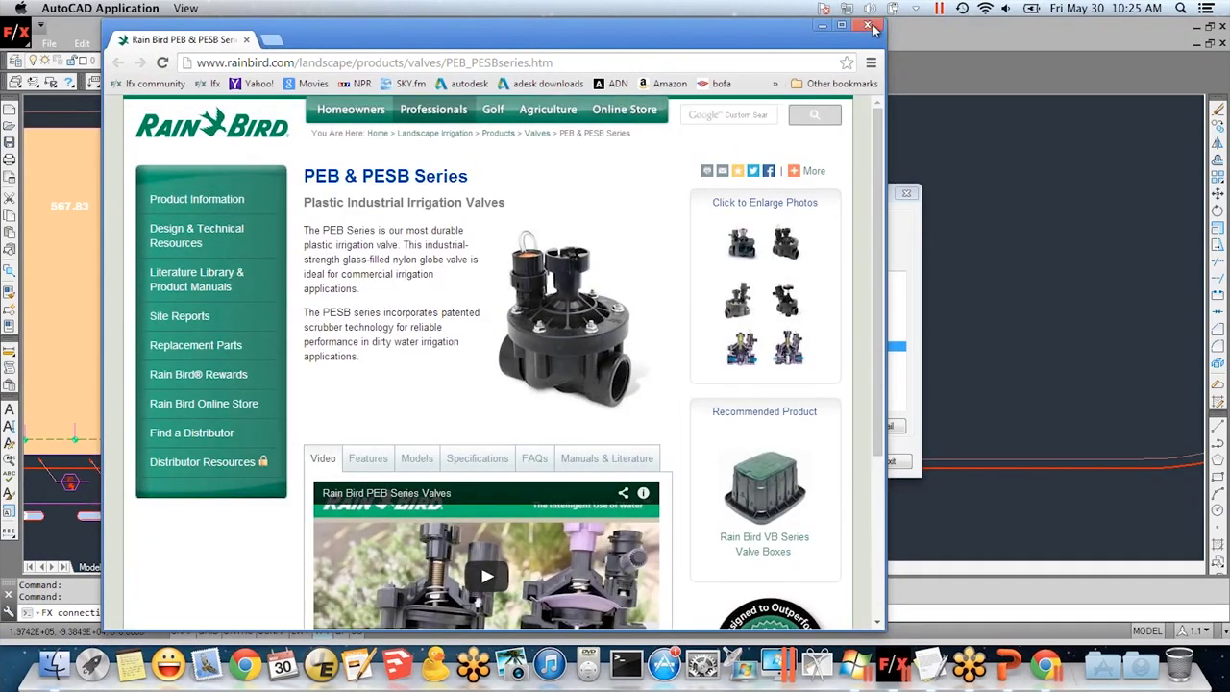
left_click(481, 462)
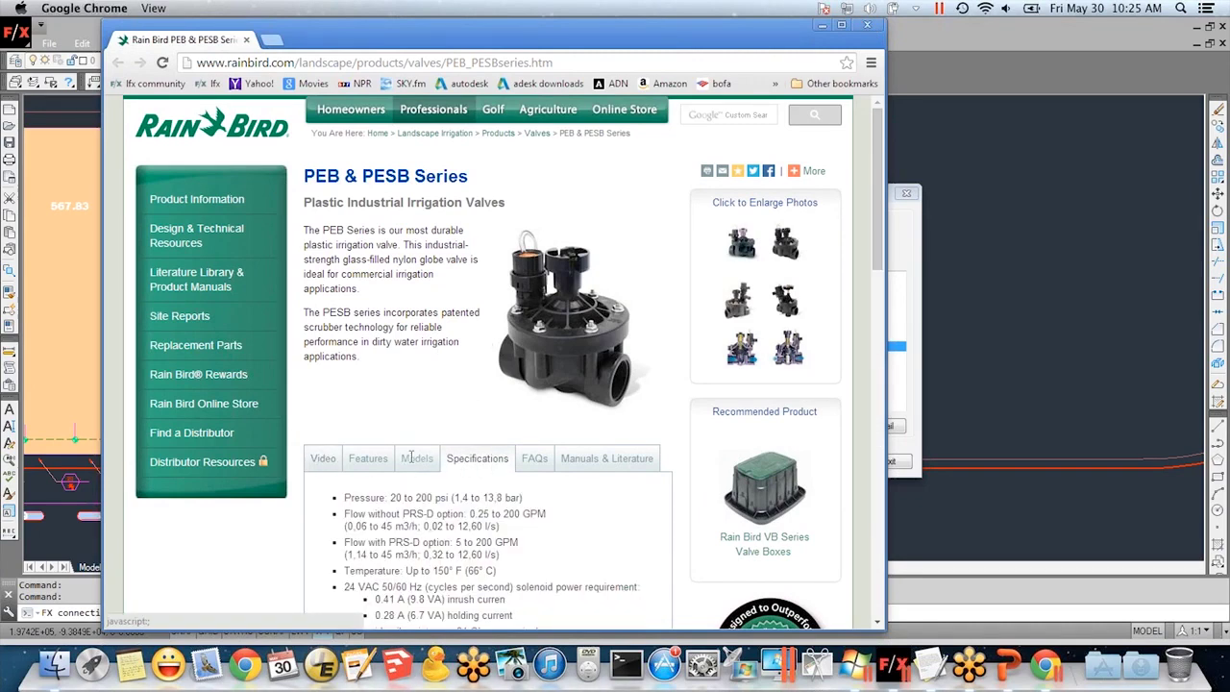
- Examine the PEB and PESB valve pressure loss table, return to the F/X CAD drawing and close the Irrigation Manager
scroll(411, 458, "down", 10)
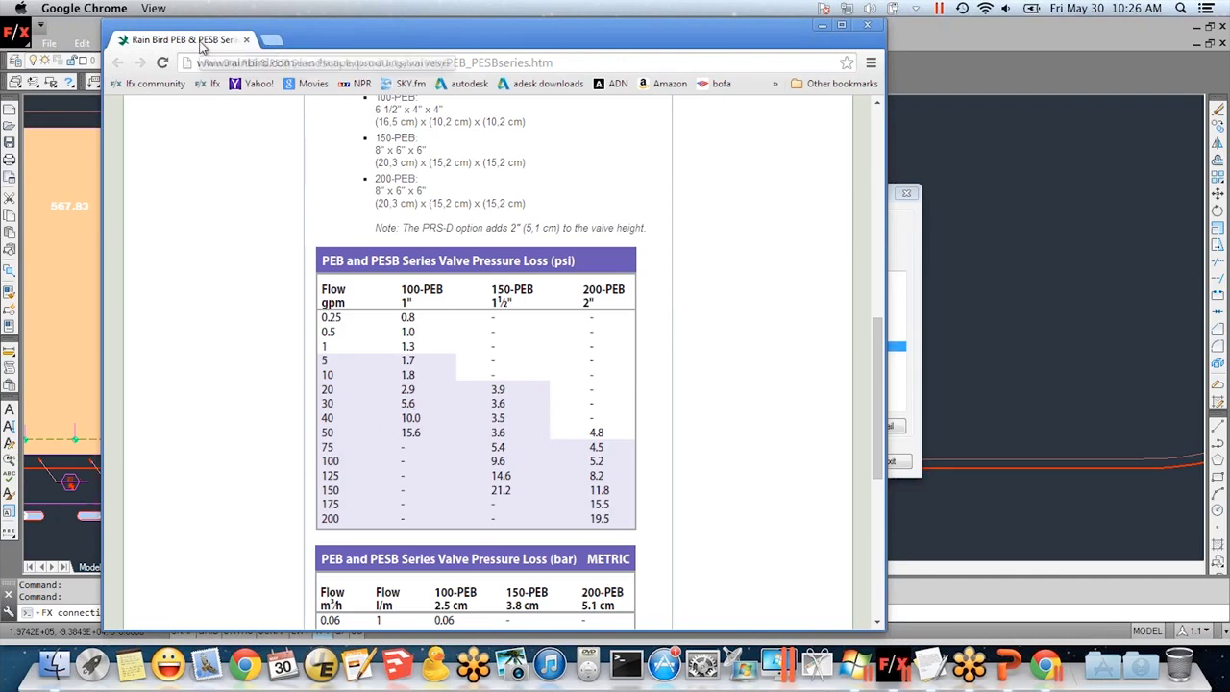
left_click(898, 432)
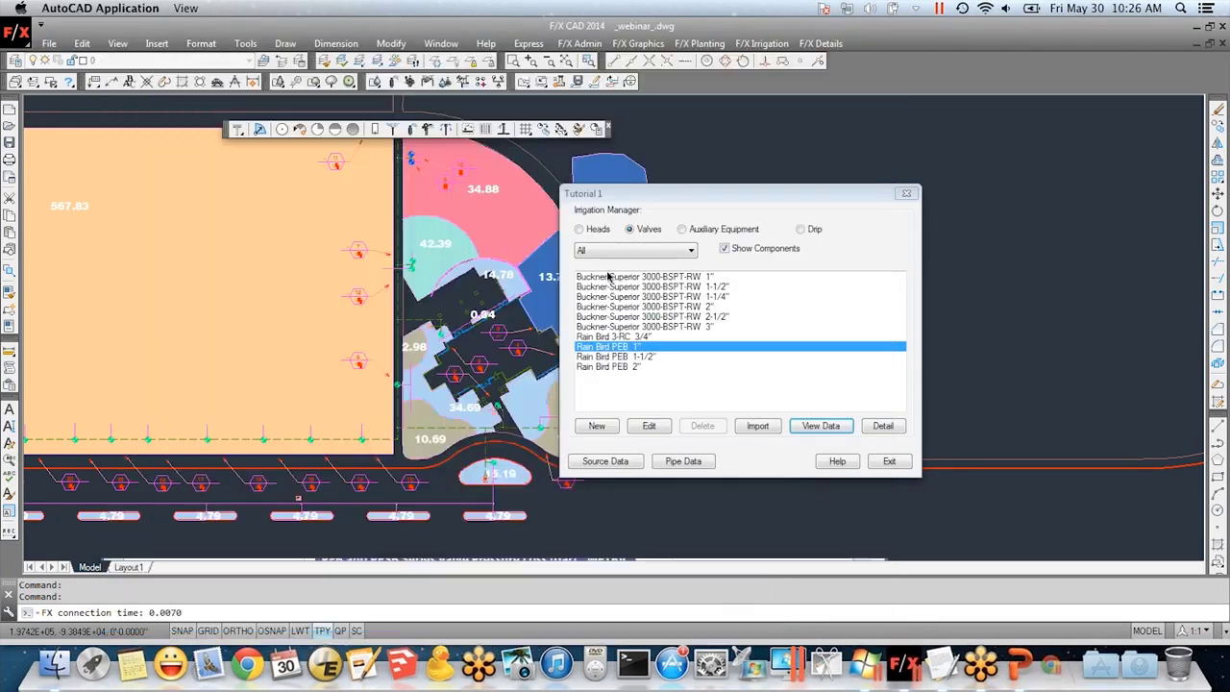
left_click(891, 463)
- Choose the Rain Bird PEB Remote Control Valve in the 1-1/2" size for placement in the drawing
middle_click_drag(654, 275, 570, 362)
scroll(570, 362, "up", 2)
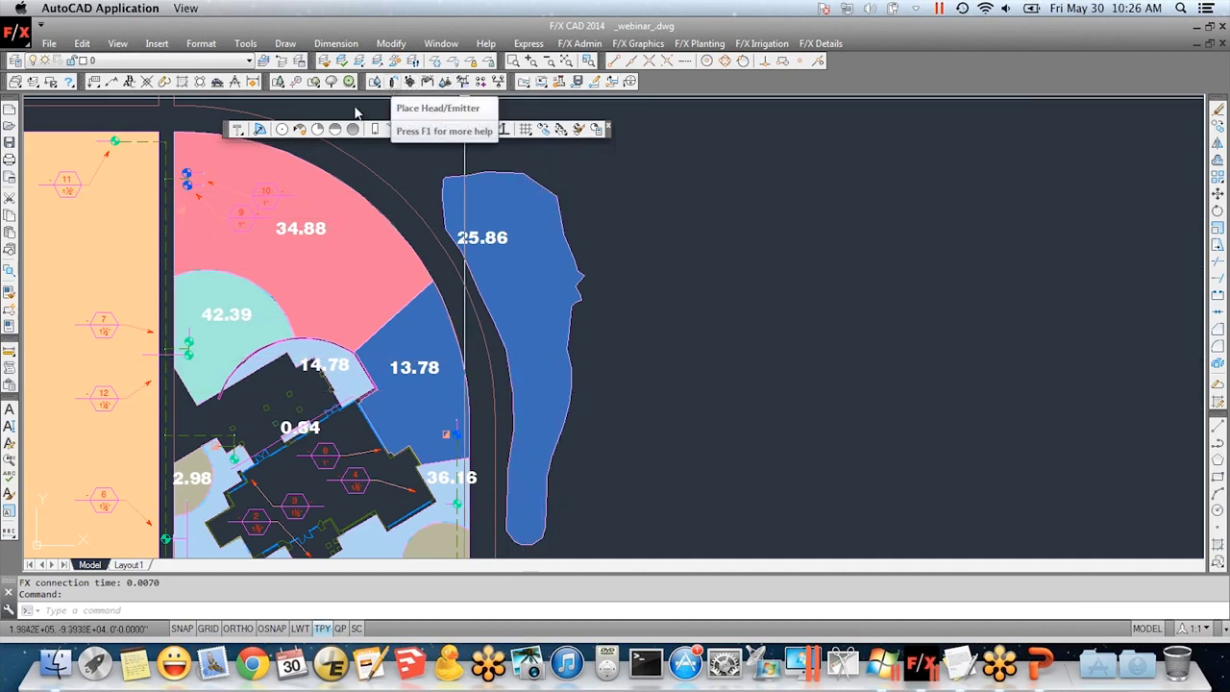
left_click(408, 82)
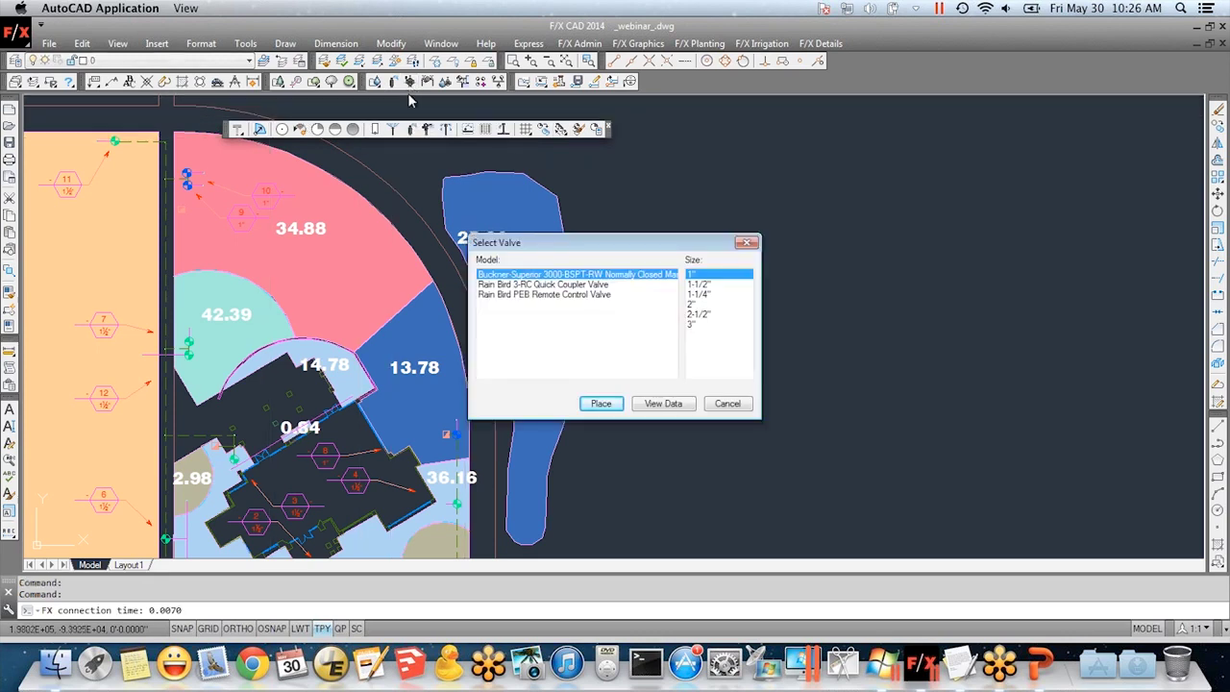
left_click(521, 297)
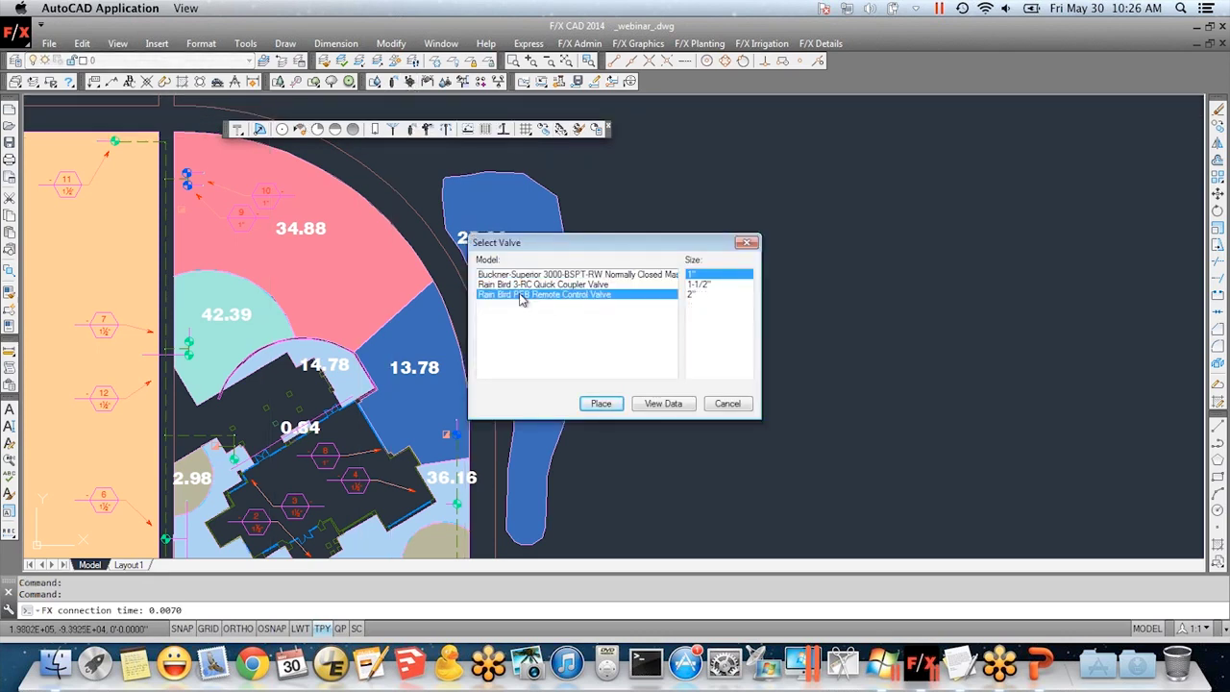
left_click(711, 286)
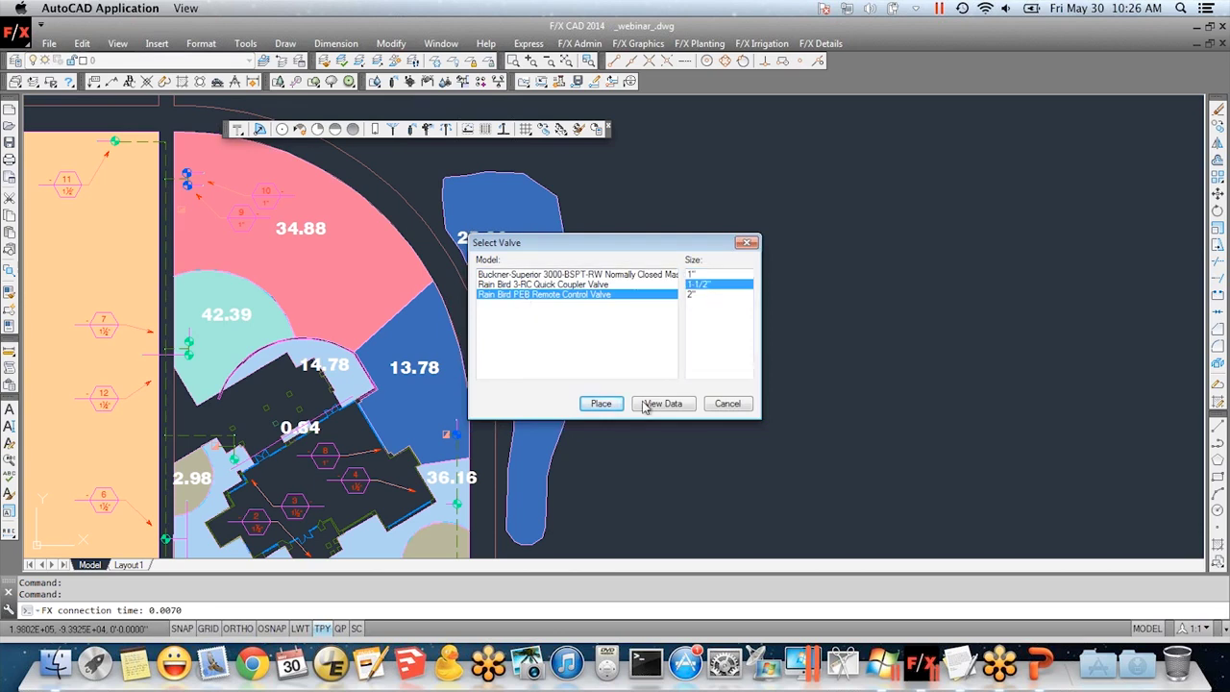
left_click(609, 403)
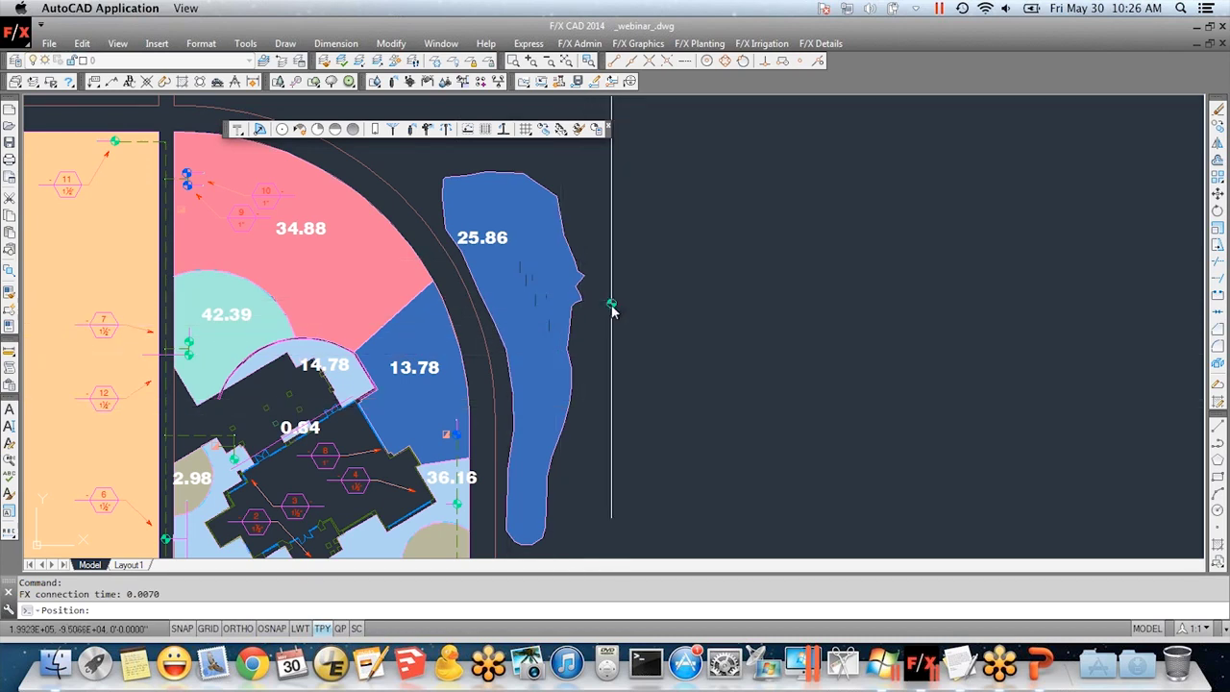
- Place two 1" PEB remote control valves along the curved path between the 13.78 and 25.86 zones
scroll(613, 306, "up", 2)
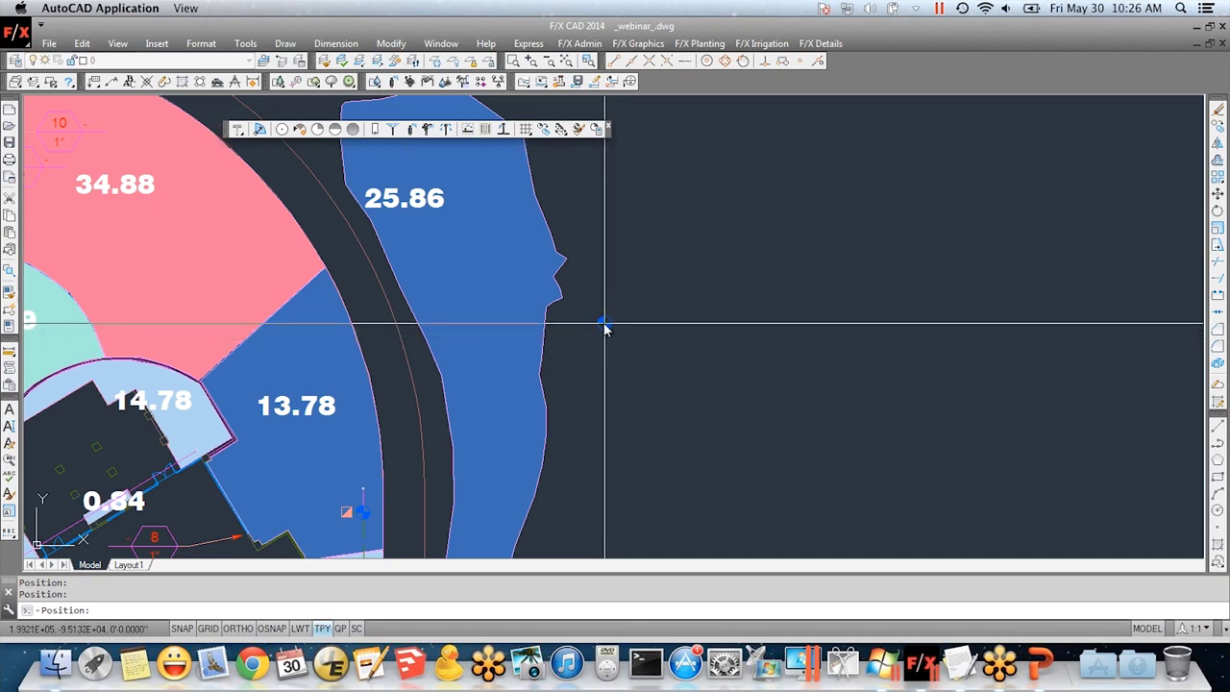
scroll(605, 327, "down", 2)
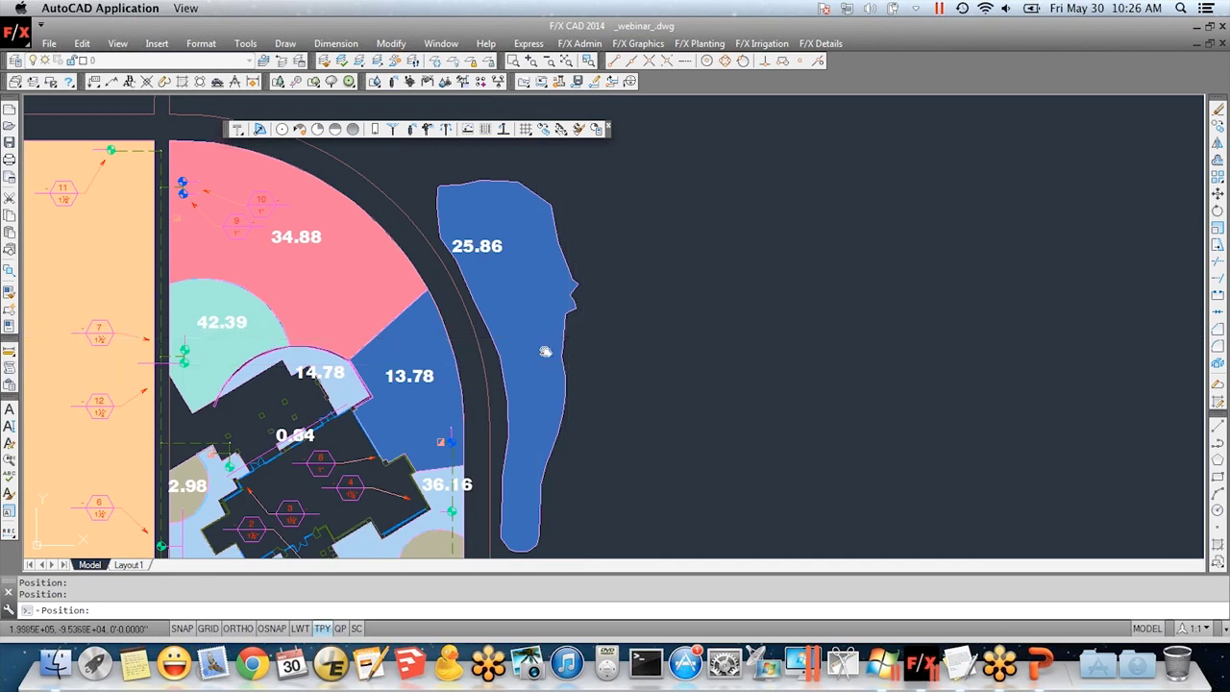
middle_click_drag(545, 352, 551, 324)
scroll(550, 322, "up", 3)
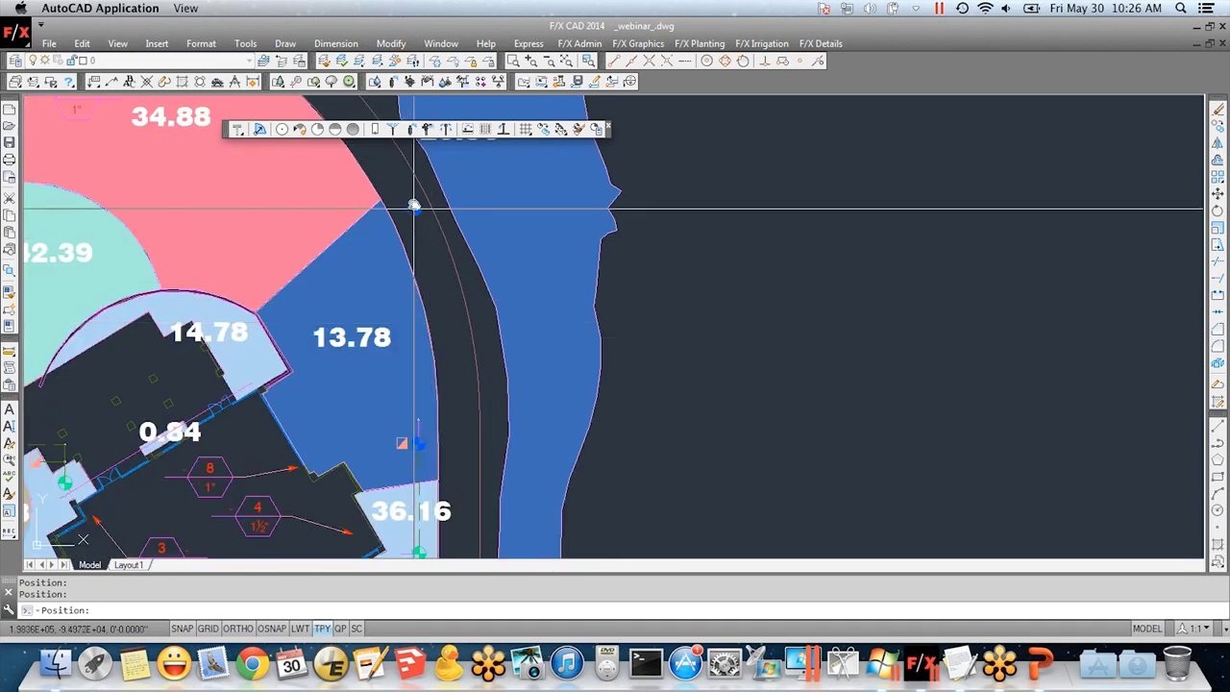
left_click(465, 406)
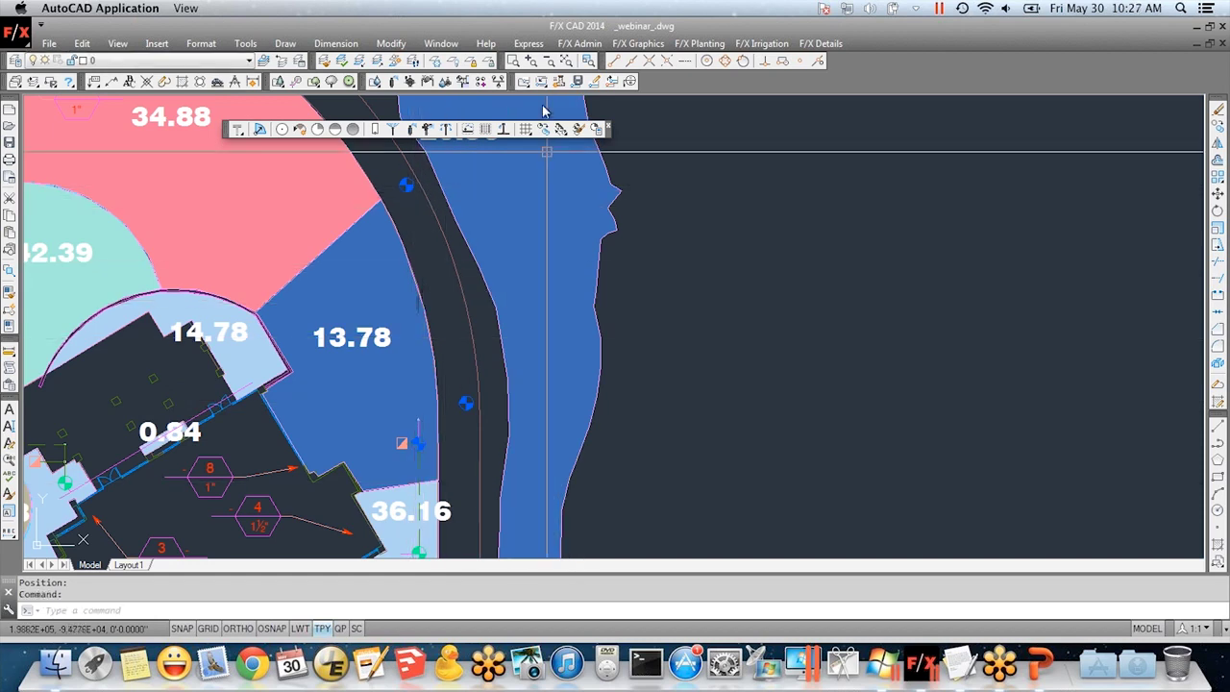
- Display the Irrigation Piping tools beneath the other floating irrigation tools and bring the two new valves into view
left_click(499, 83)
left_click_drag(236, 243, 324, 169)
middle_click_drag(535, 277, 543, 333)
scroll(477, 503, "down", 4)
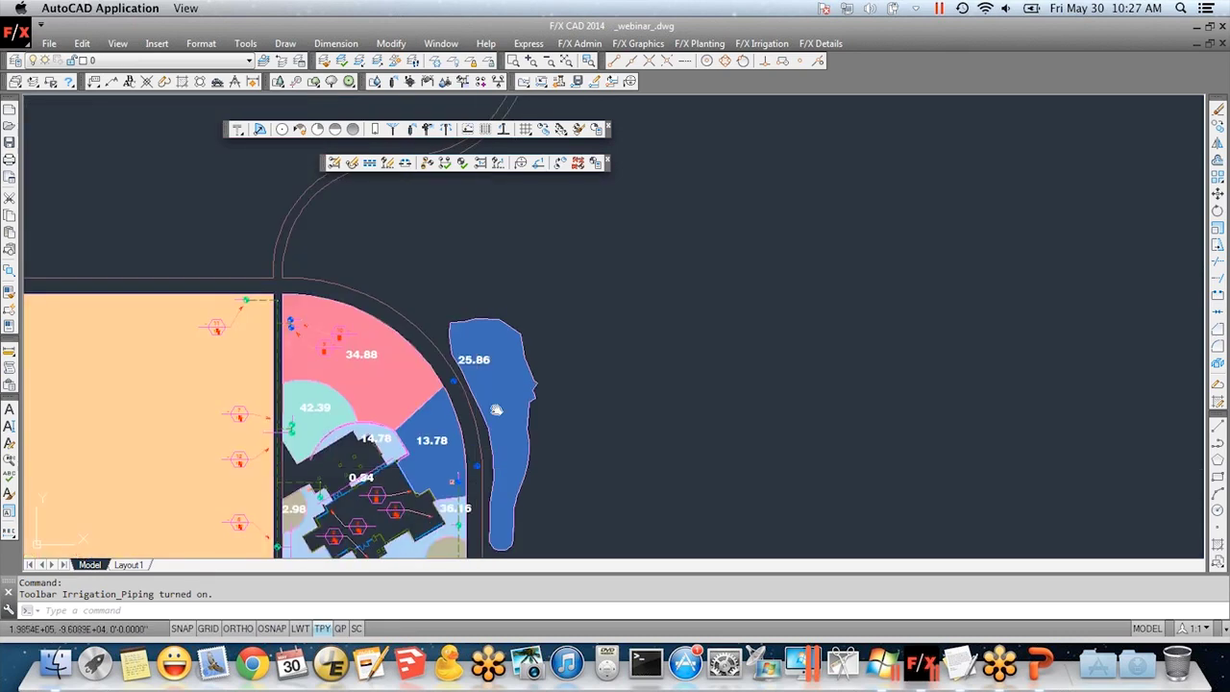
middle_click_drag(384, 553, 398, 492)
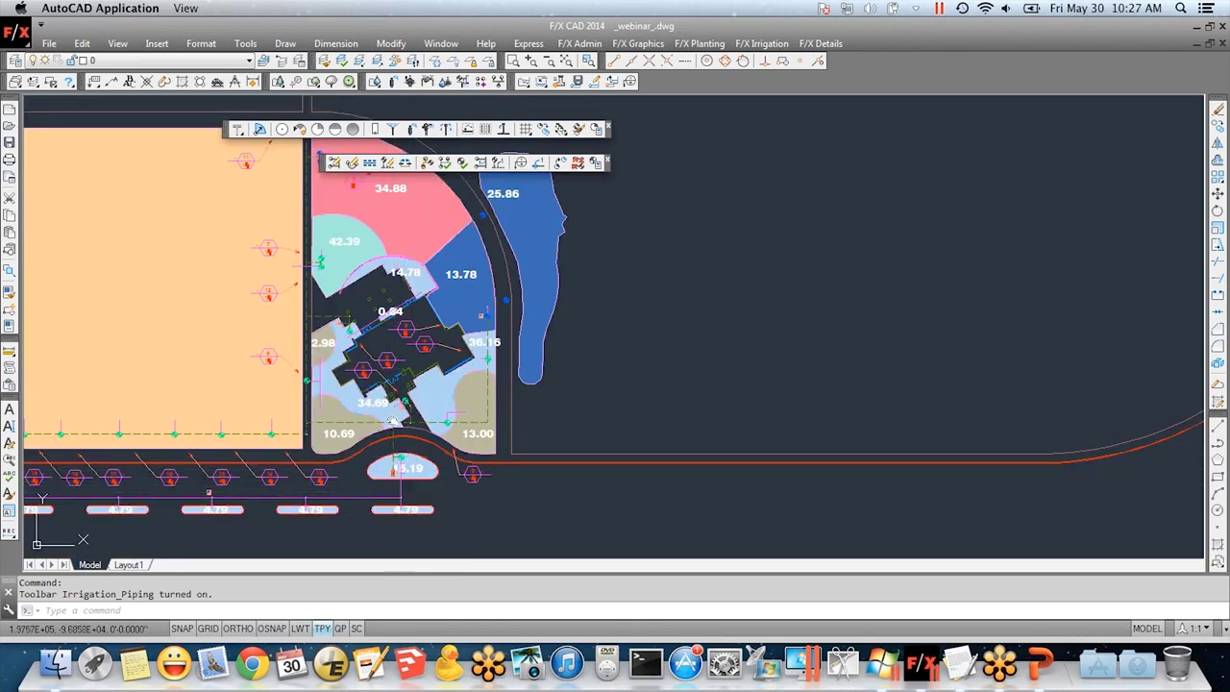
scroll(488, 219, "up", 6)
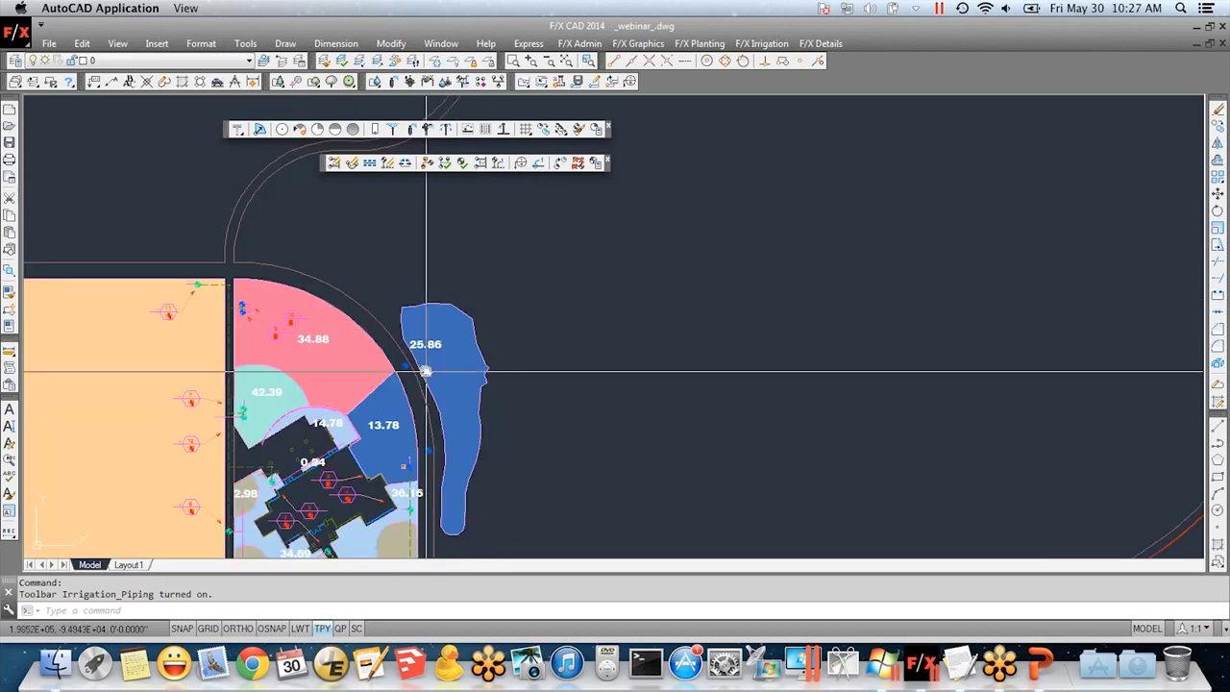
middle_click_drag(411, 378, 445, 288)
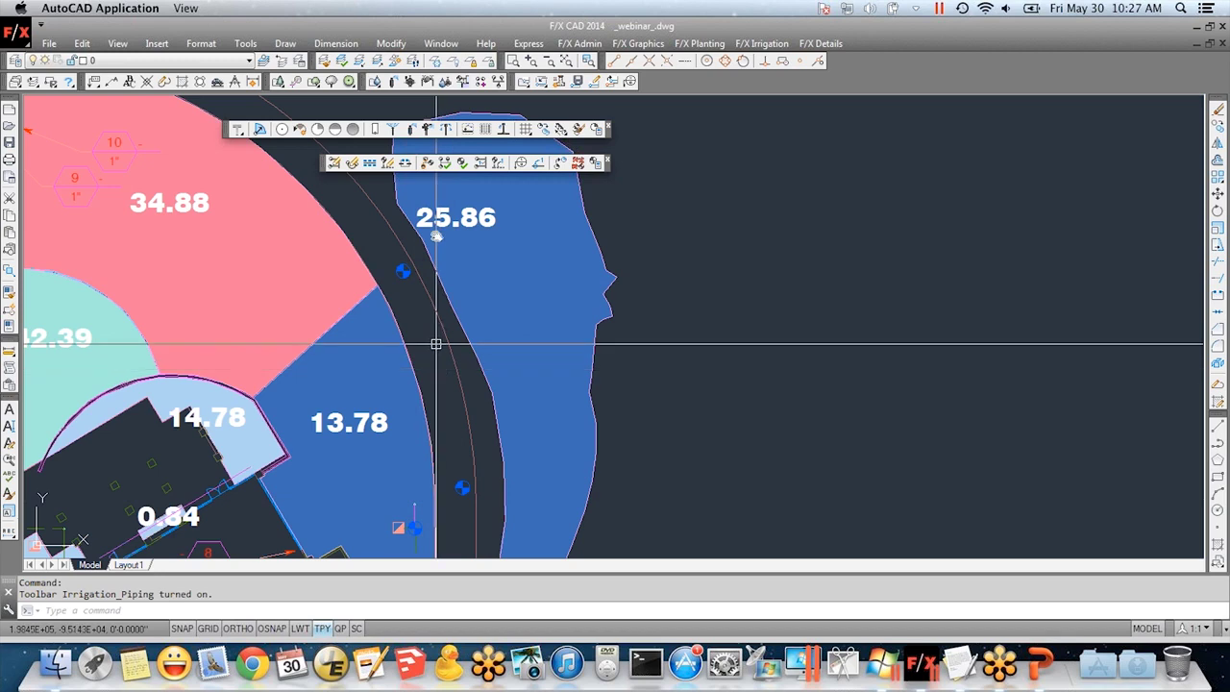
- Draw a horizontal lateral pipe with Ortho on from the upper new valve into the 25.86 zone
left_click(333, 163)
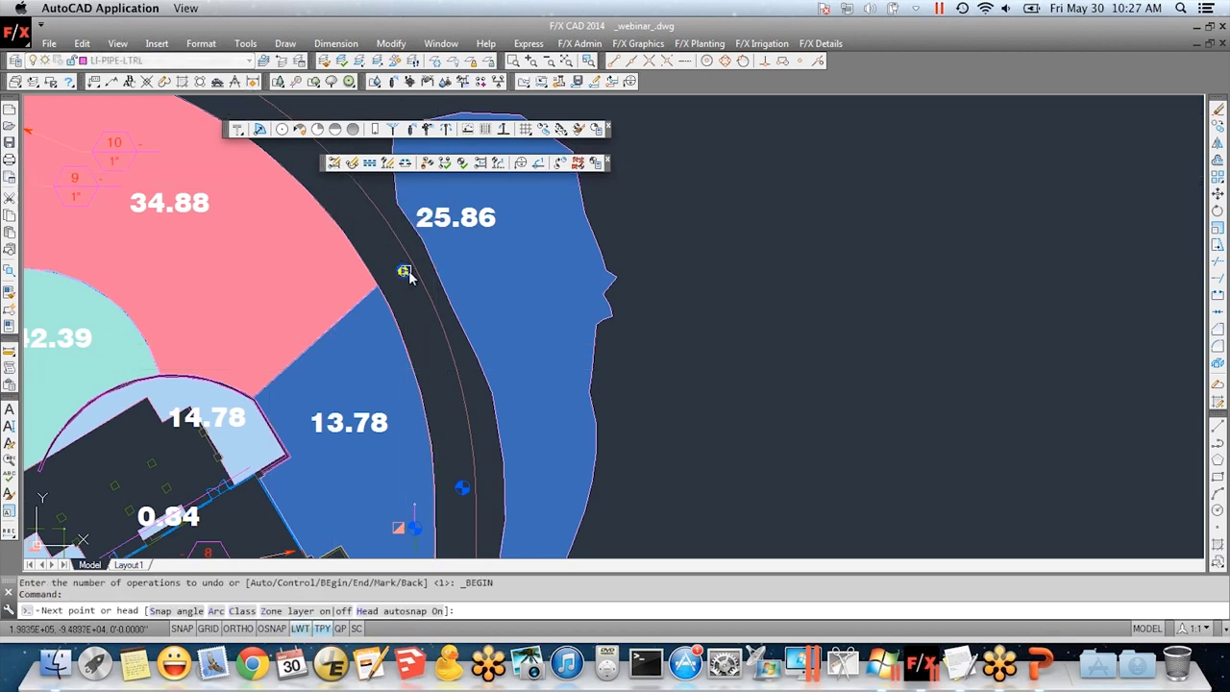
scroll(410, 280, "up", 2)
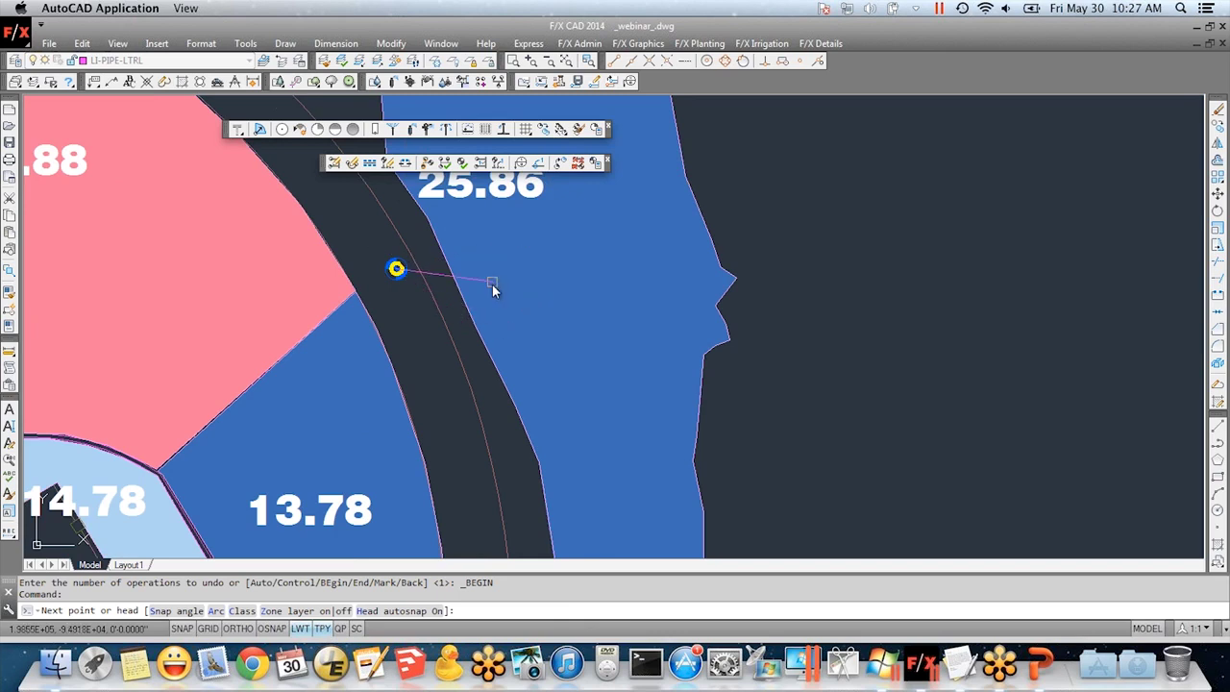
key("F8")
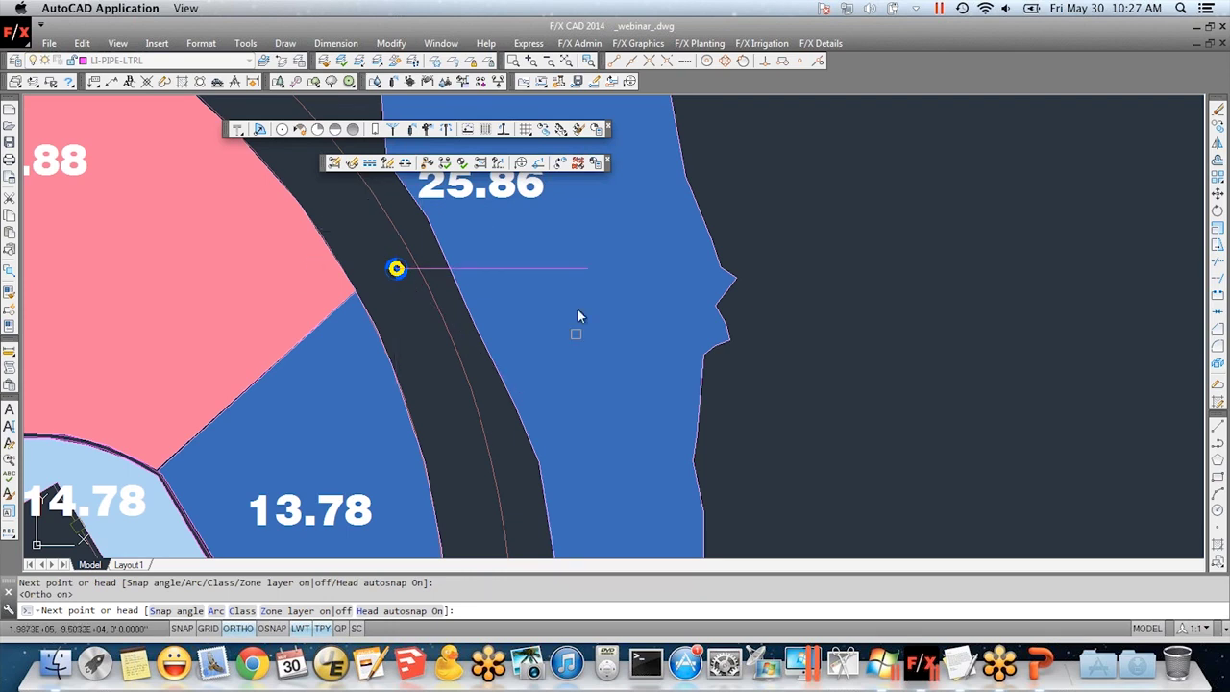
key("F8")
left_click(571, 269)
key("Return")
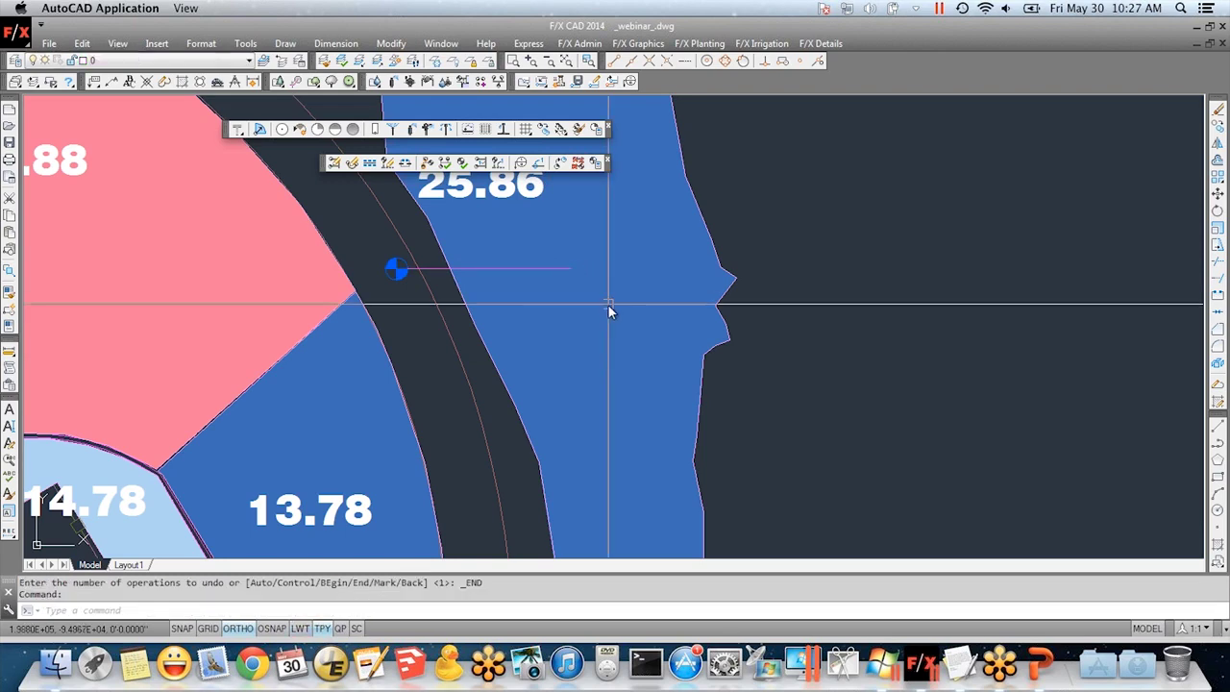
- Highlight the components piped to the upper new valve to check its connection to the 25.86 zone
scroll(607, 303, "down", 5)
middle_click_drag(588, 365, 535, 237)
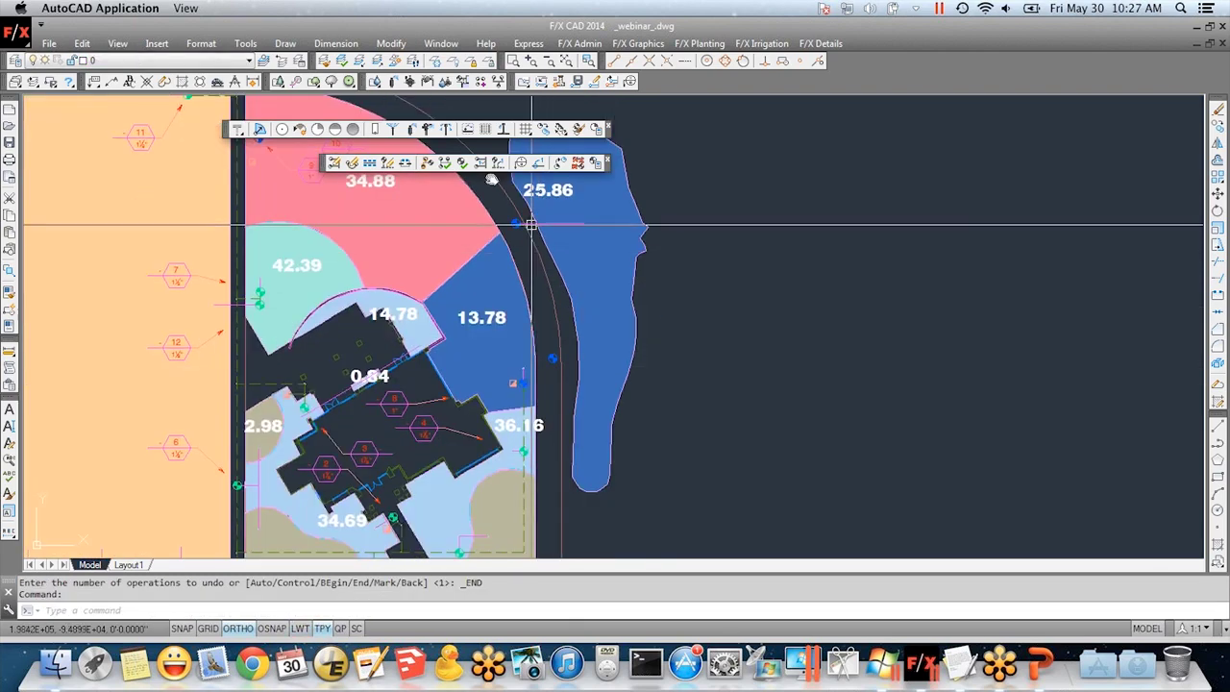
left_click(430, 164)
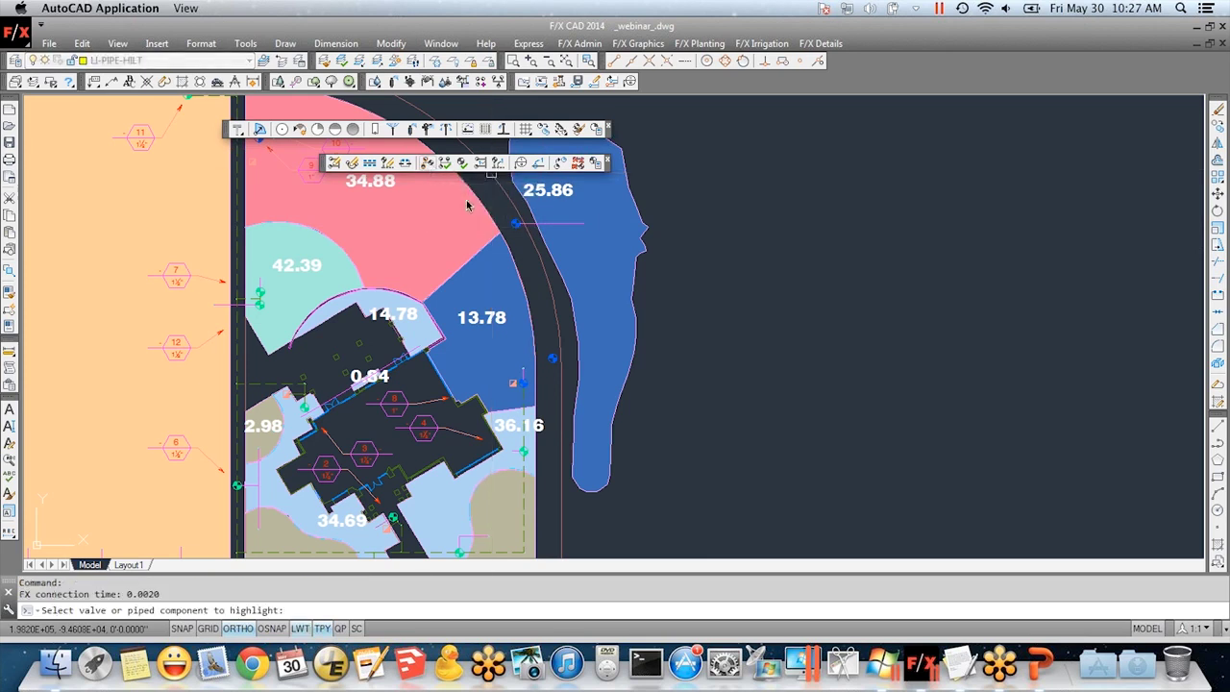
left_click(514, 224)
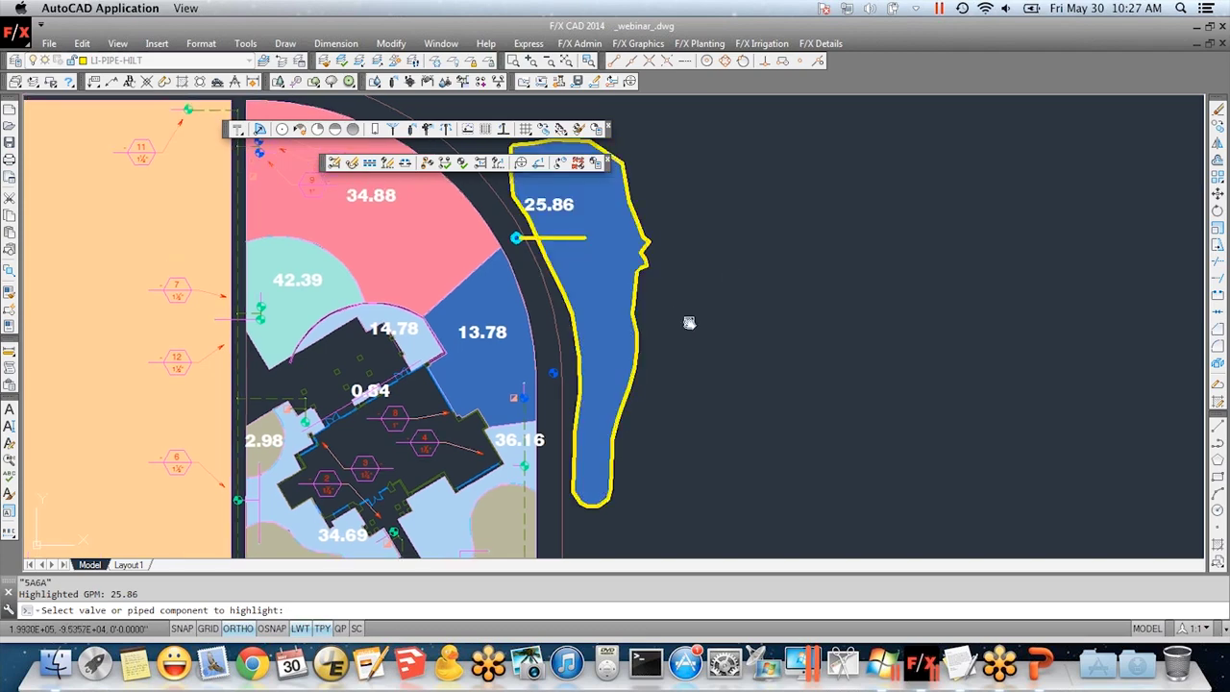
key("Return")
- Draw a horizontal lateral pipe from the lower new valve into the narrow part of the 25.86 zone
left_click(333, 163)
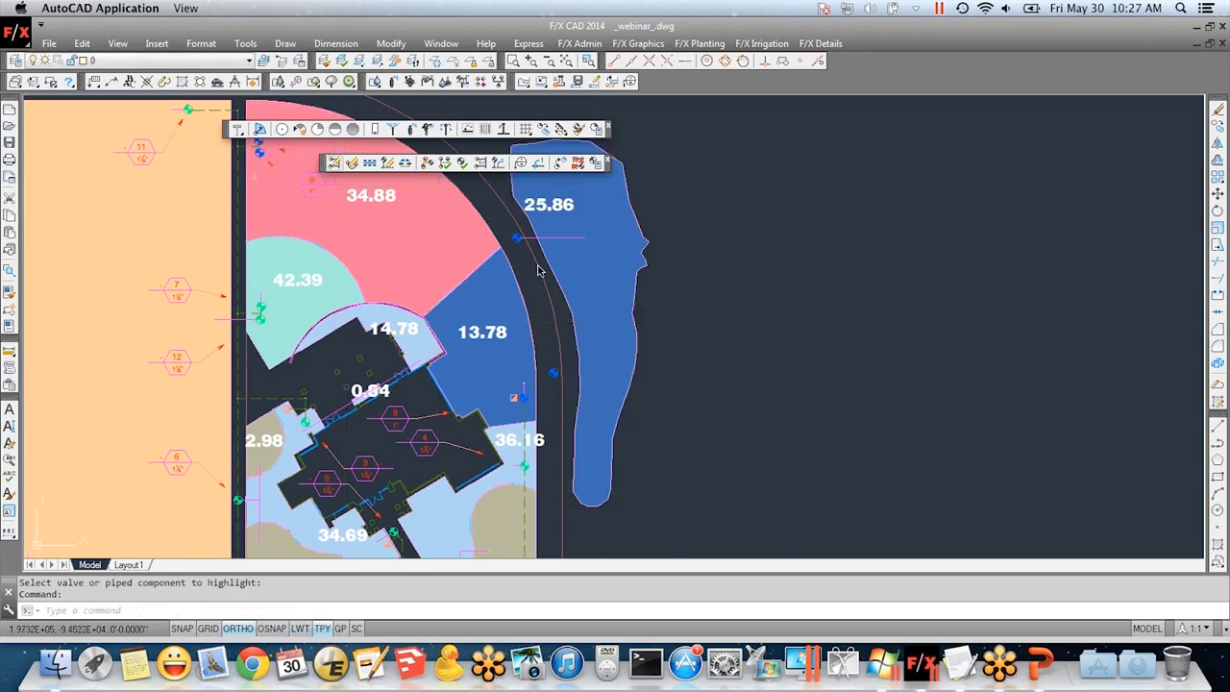
scroll(575, 375, "up", 2)
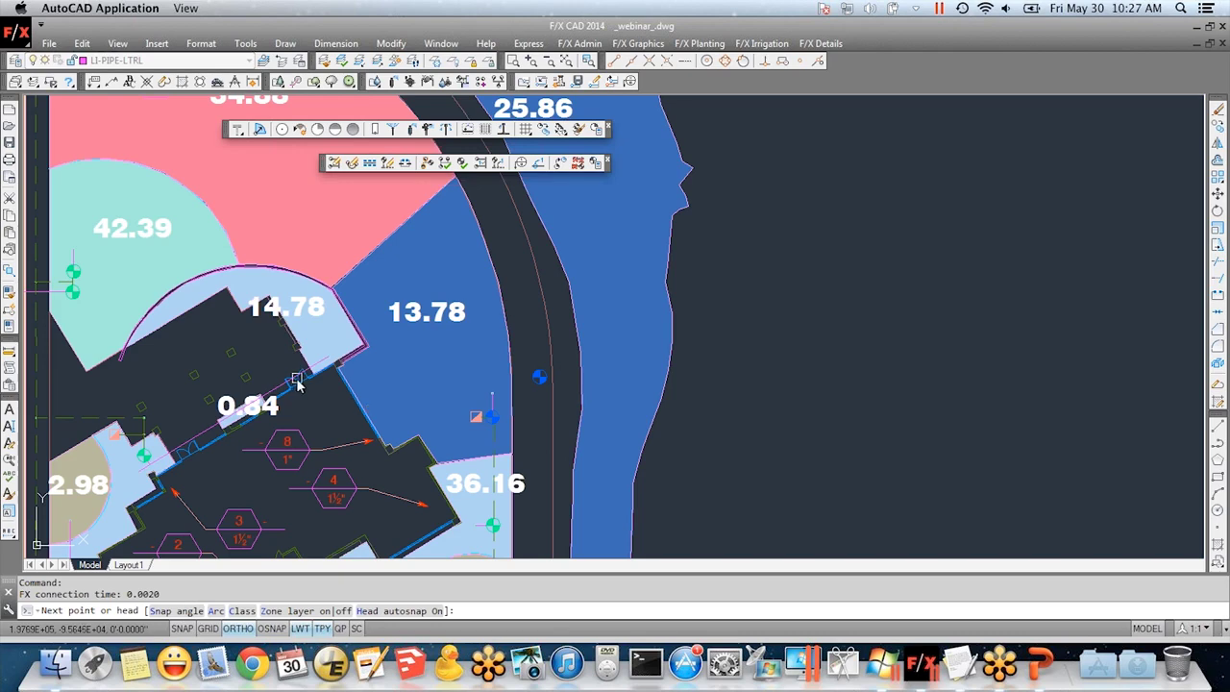
scroll(298, 383, "down", 2)
mouse_move(185, 374)
middle_mouse_down()
mouse_move(336, 375)
mouse_move(460, 350)
mouse_move(420, 317)
mouse_move(295, 358)
middle_mouse_up()
scroll(547, 355, "up", 2)
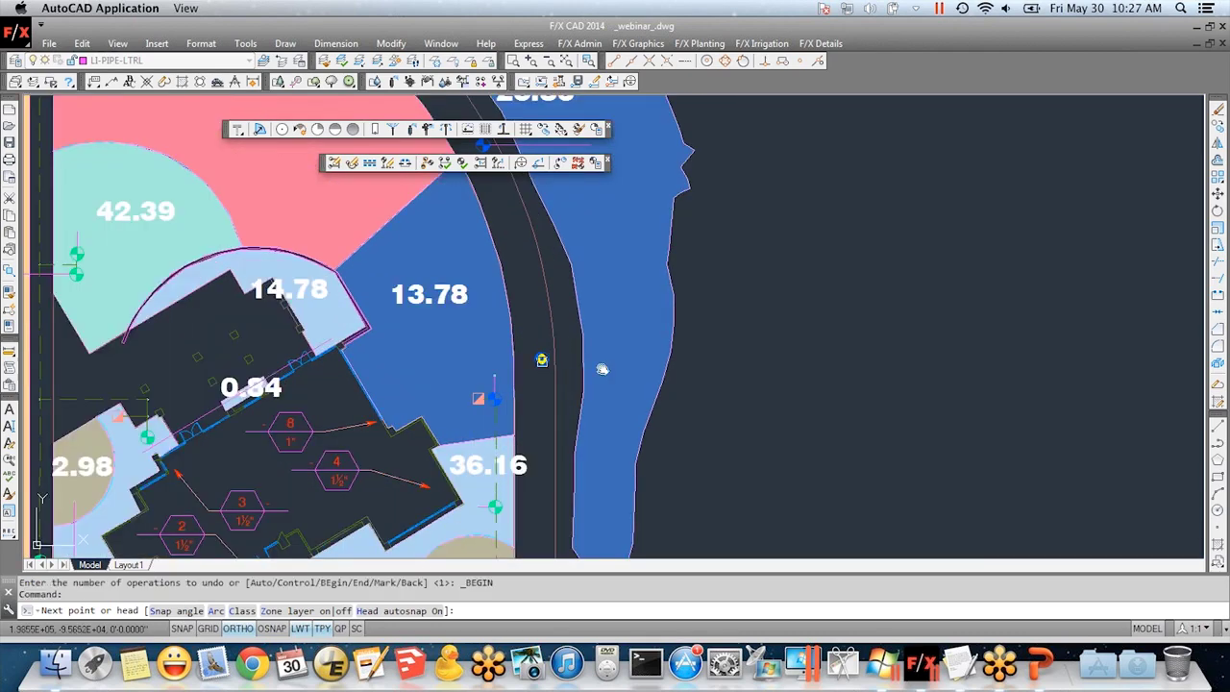
key("Escape")
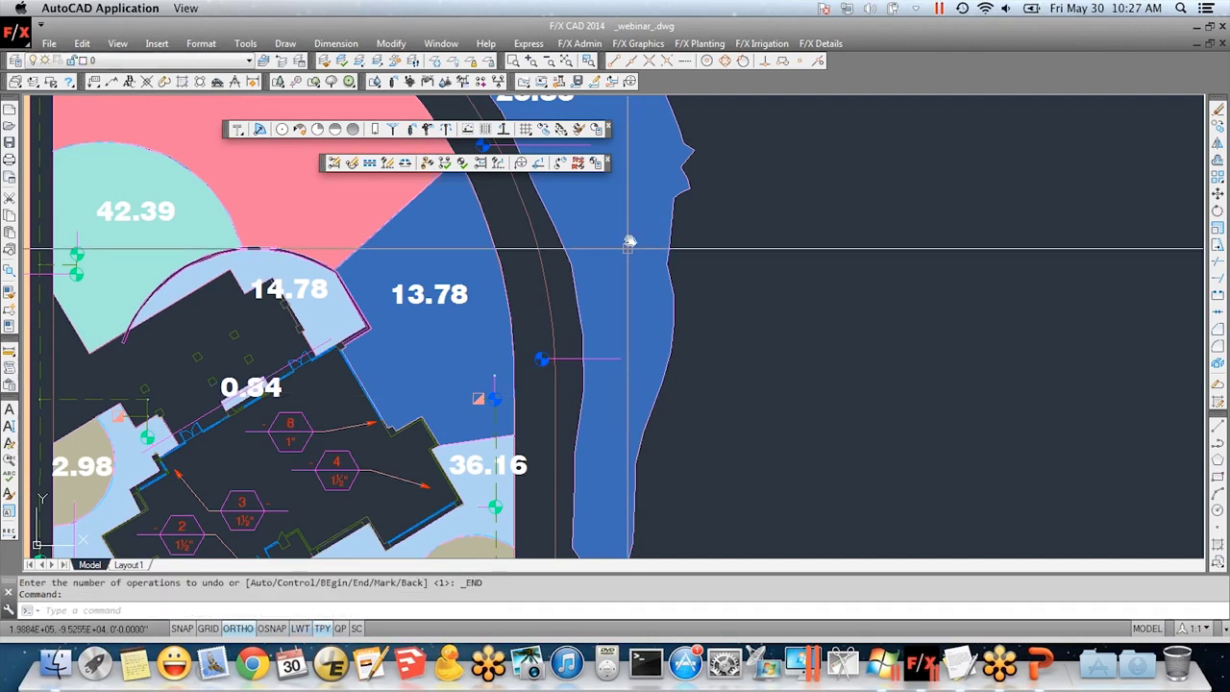
- Add valve callout number 22 for the upper new valve outside the 25.86 zone, with its arrow at the zone's right edge
scroll(631, 402, "down", 2)
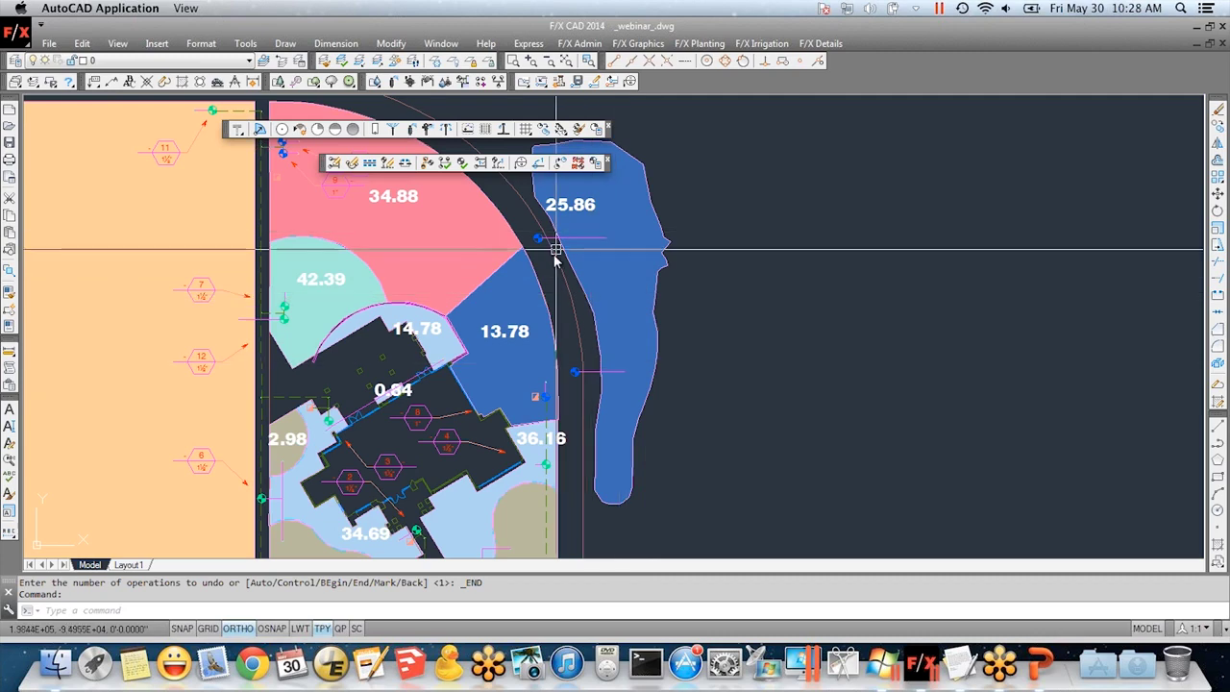
mouse_move(646, 272)
middle_mouse_down()
mouse_move(550, 375)
mouse_move(547, 314)
middle_mouse_up()
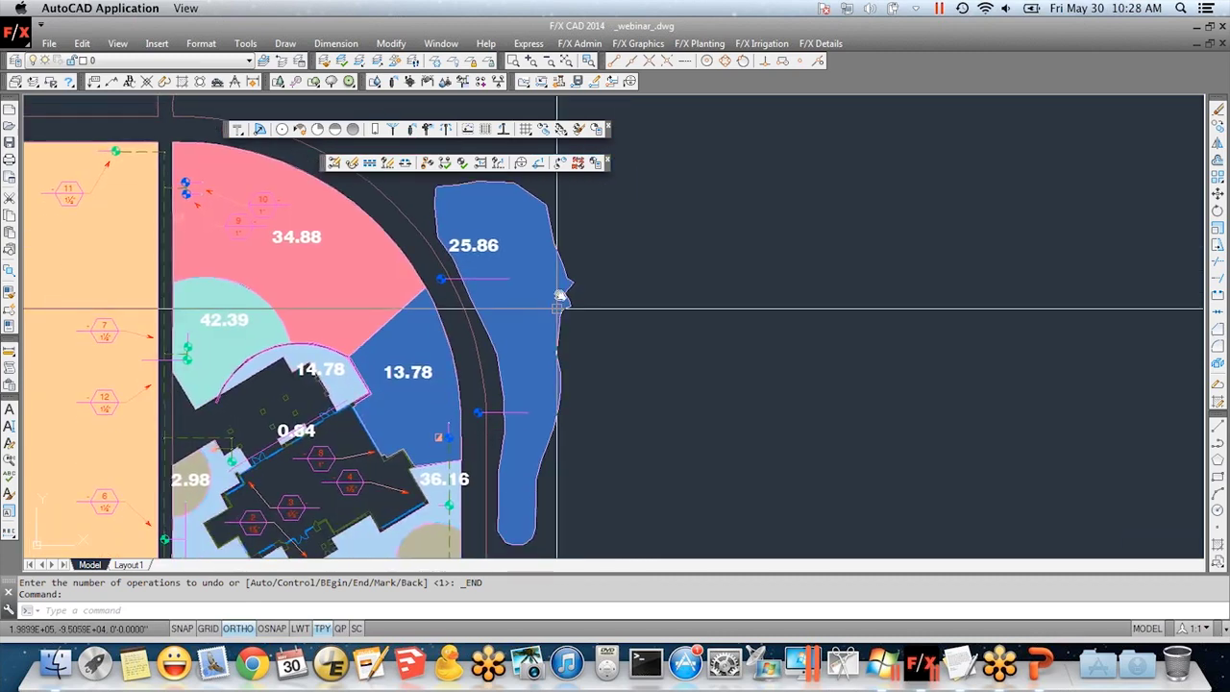
left_click(521, 164)
scroll(465, 269, "up", 2)
middle_click_drag(449, 341, 457, 374)
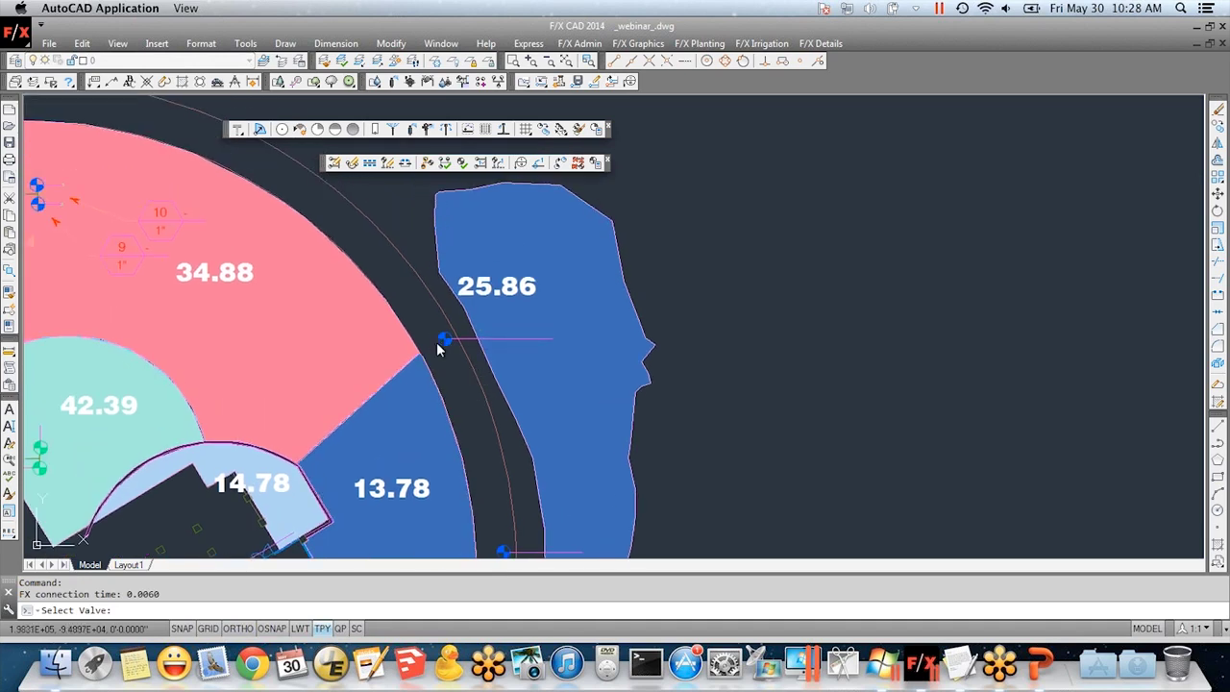
left_click(436, 342)
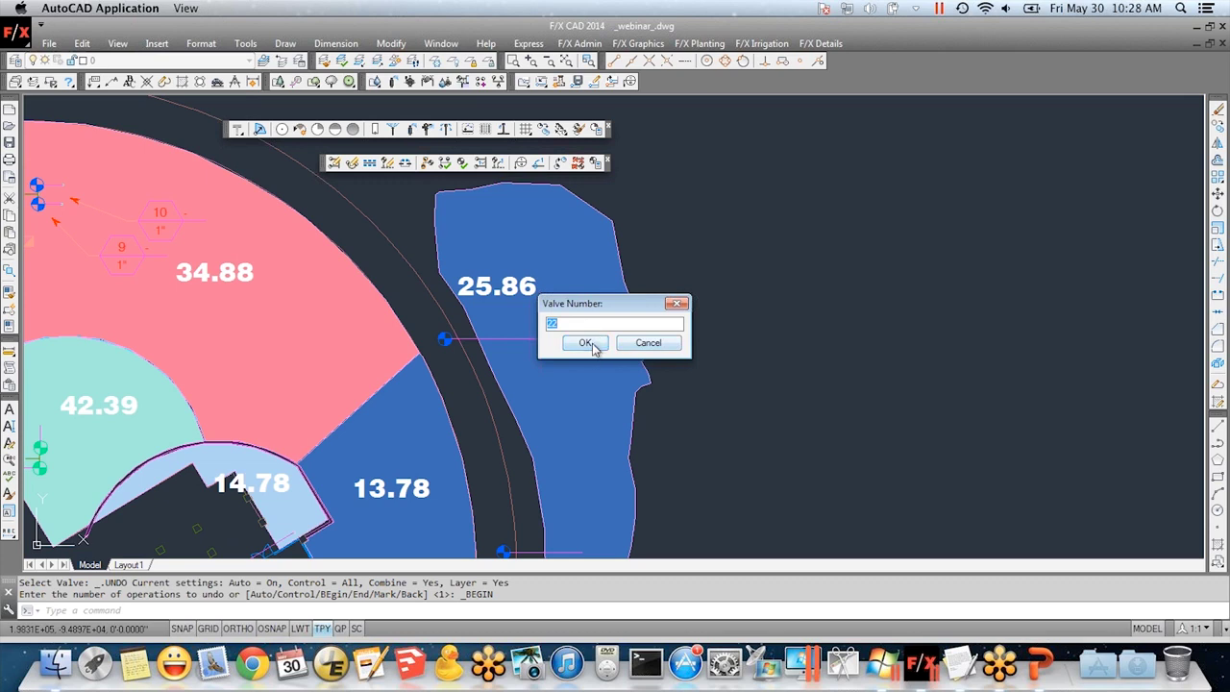
left_click(585, 343)
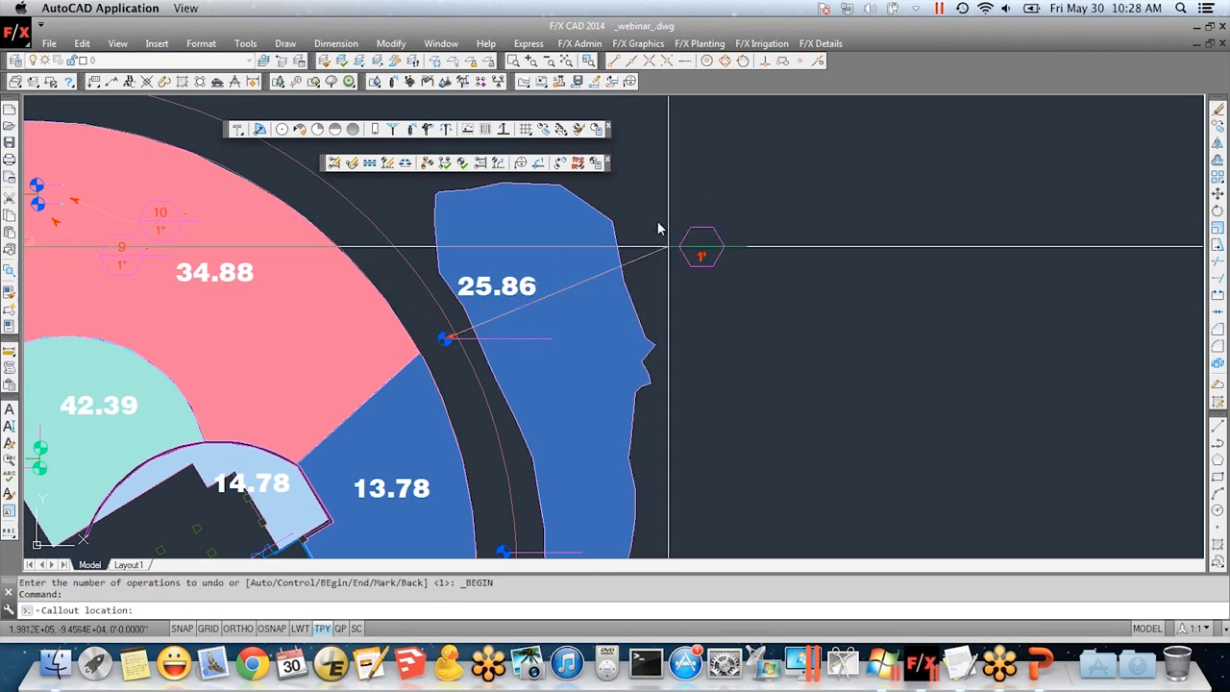
left_click(663, 211)
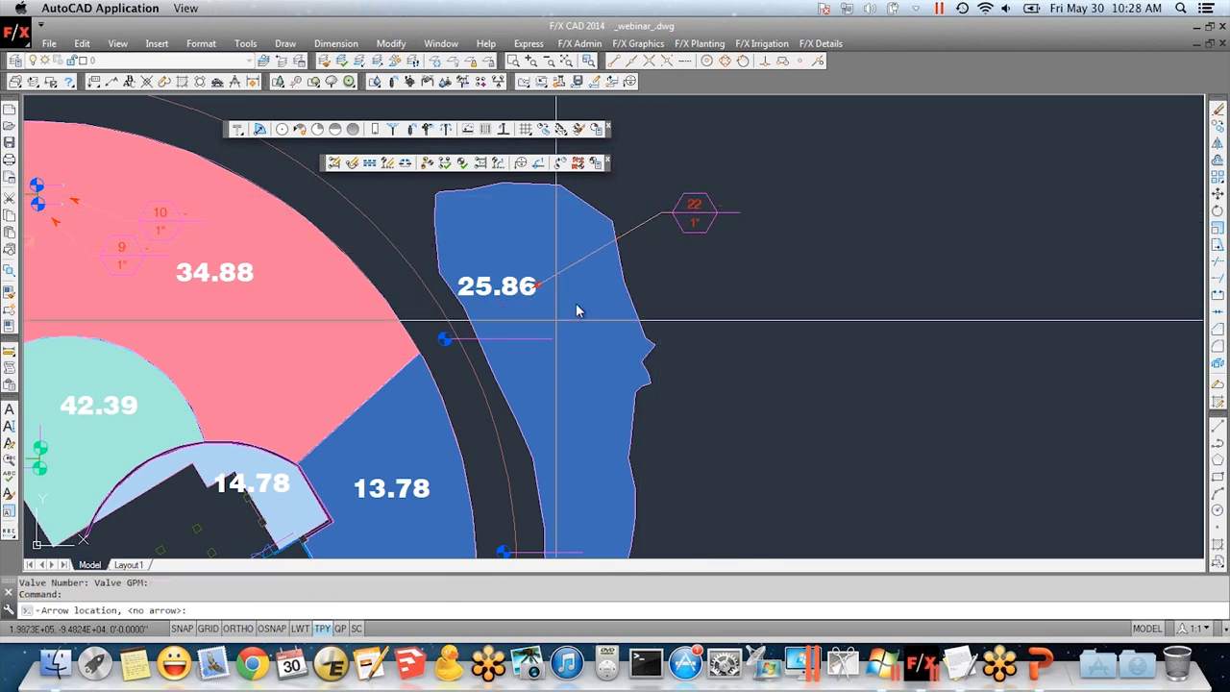
left_click(626, 231)
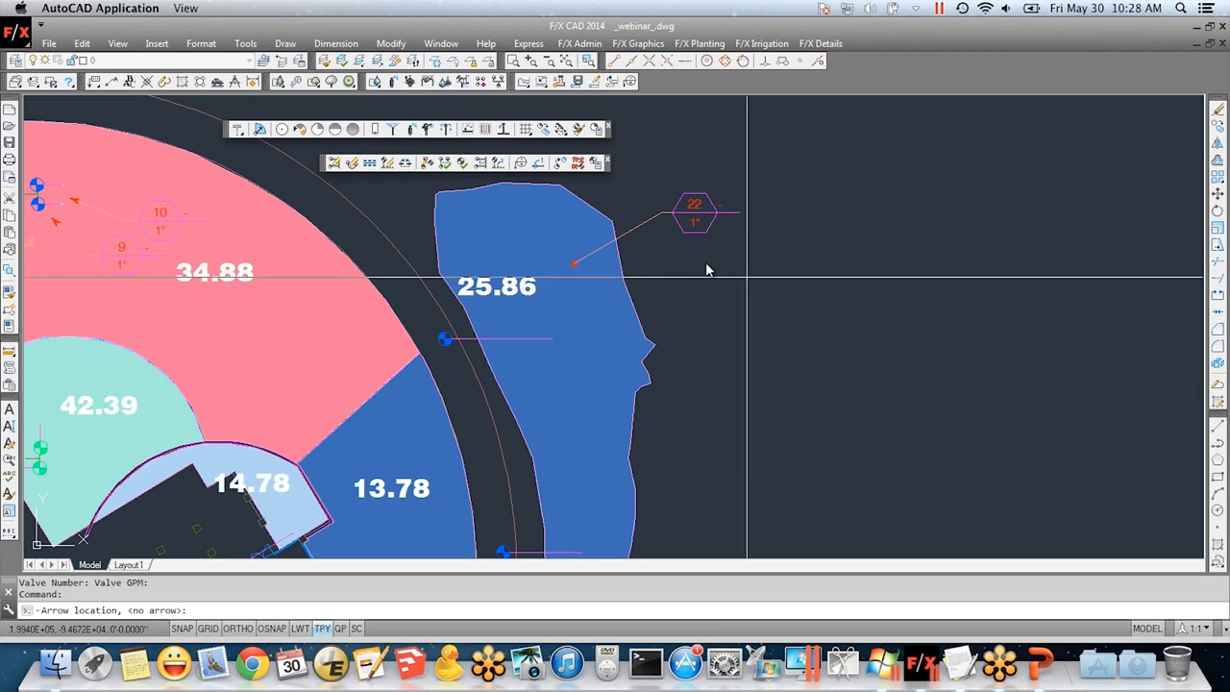
left_click(638, 252)
- Add valve callout number 23 without an arrow for the lower new valve, directly below callout 22, and label the valve with its number
middle_click_drag(676, 363, 671, 312)
left_click(495, 502)
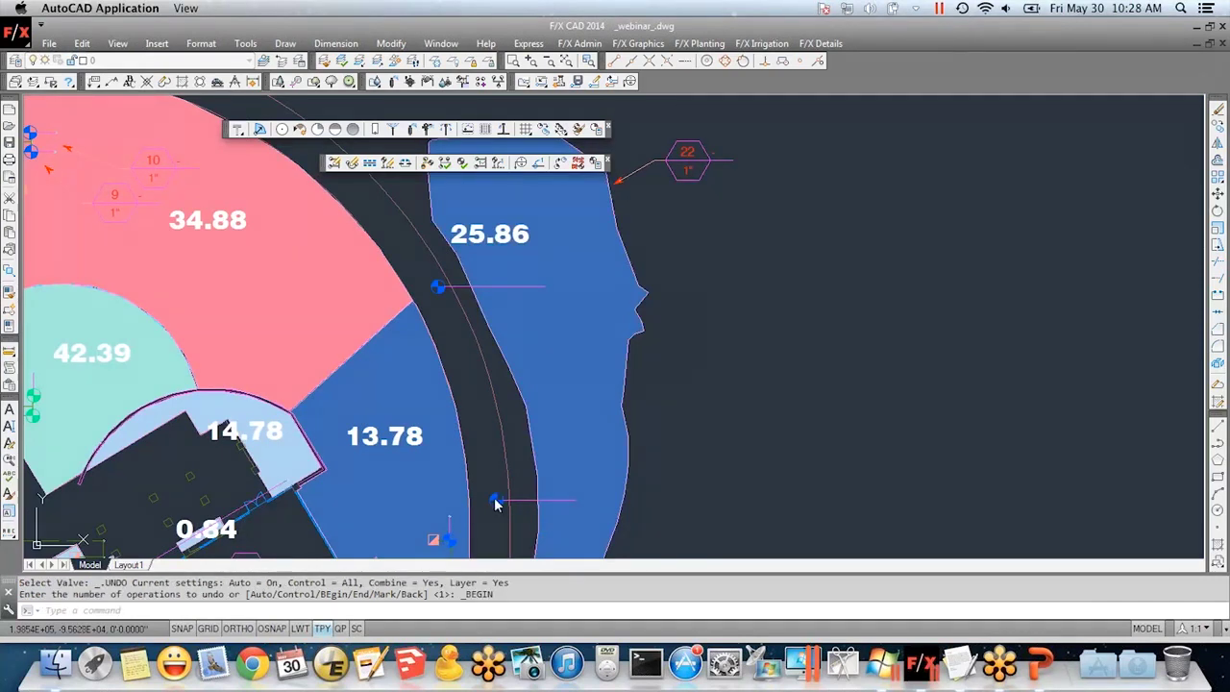
key("BackSpace")
key("Return")
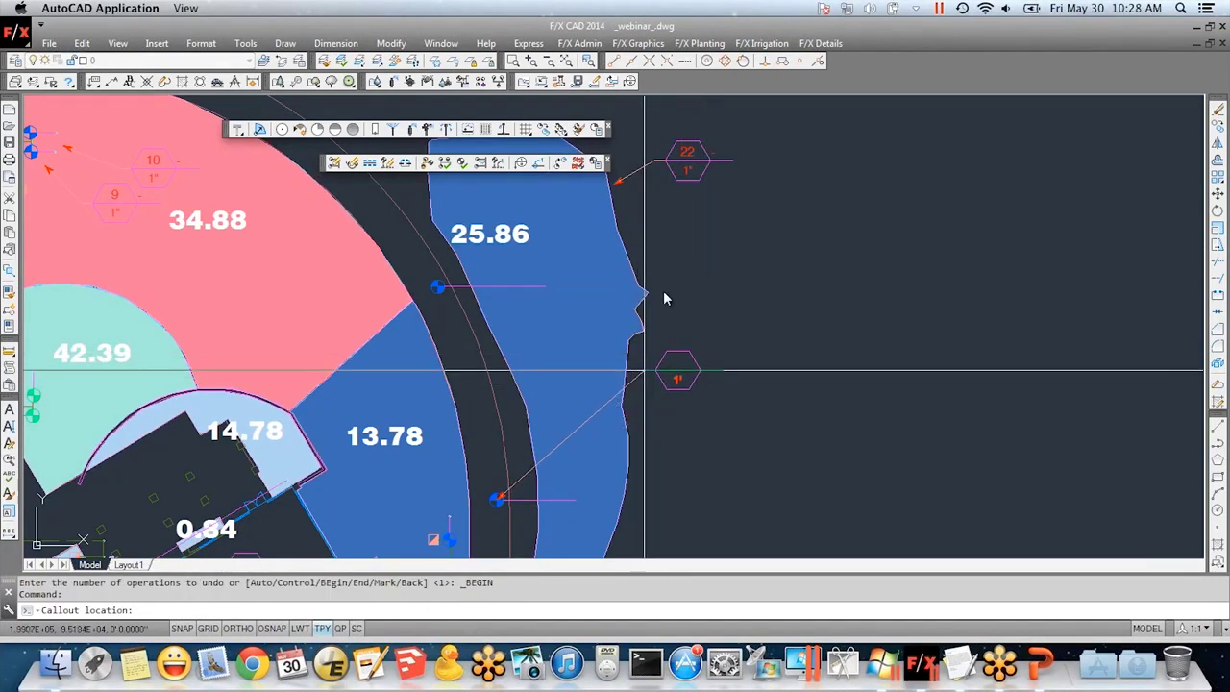
left_click(658, 209)
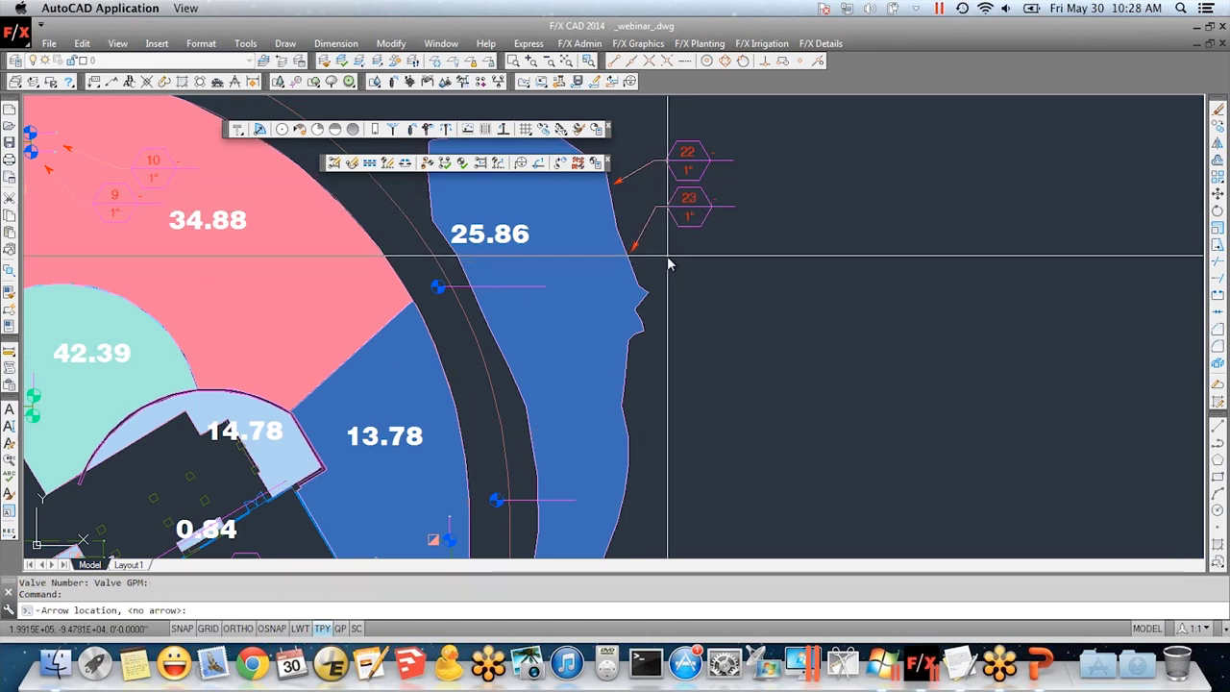
left_click(670, 264)
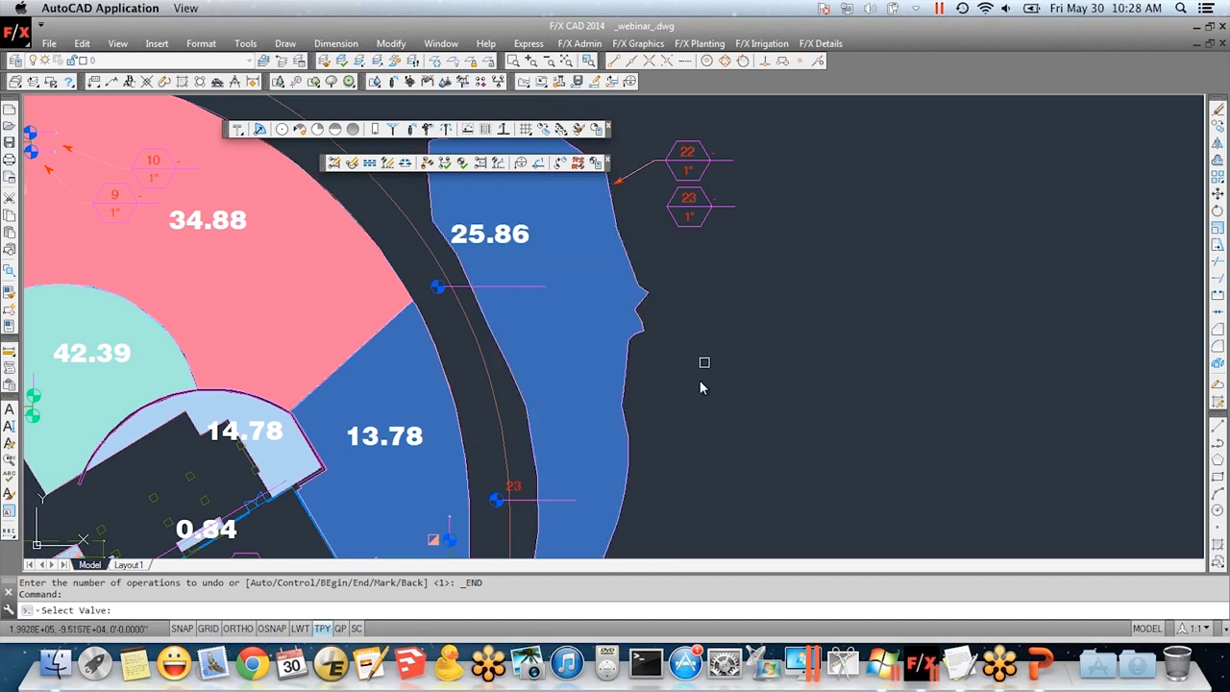
key("Escape")
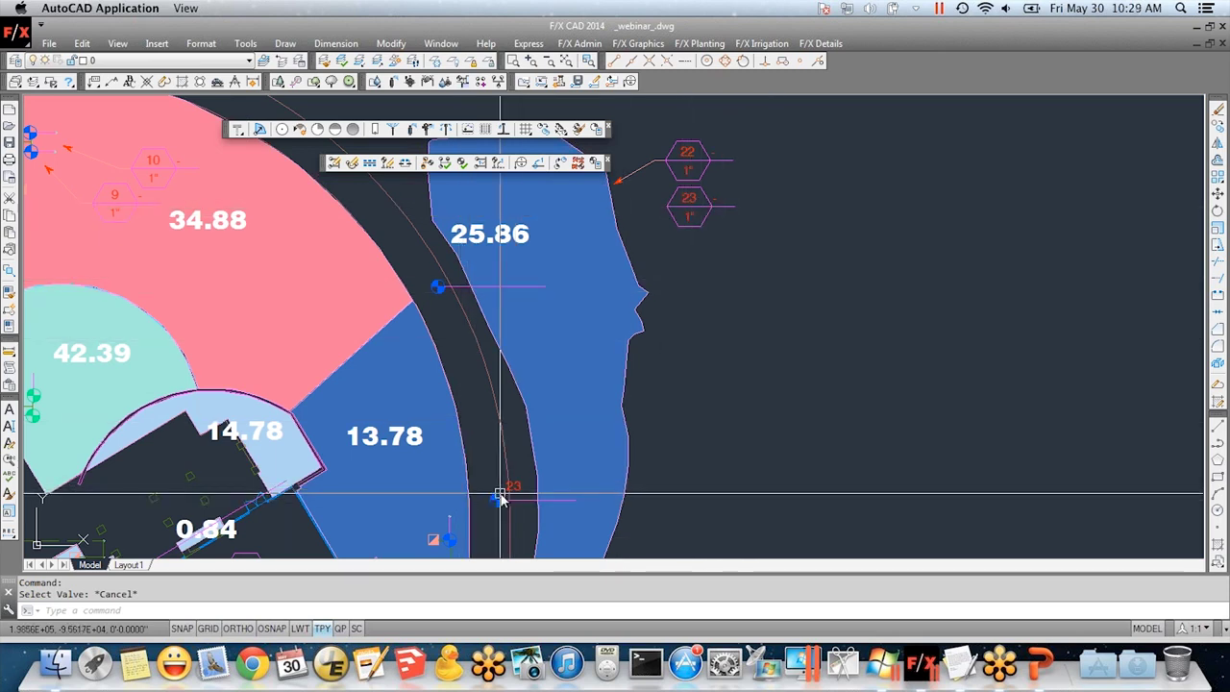
middle_click_drag(667, 360, 791, 324)
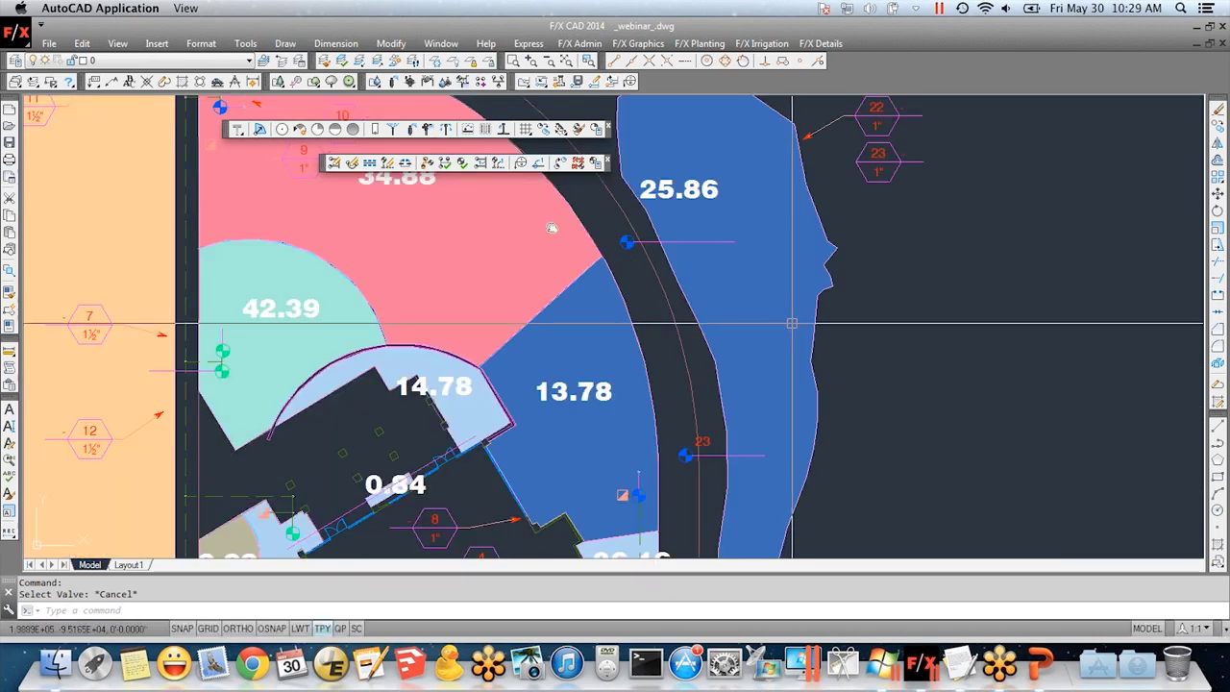
scroll(524, 389, "down", 4)
mouse_move(589, 375)
middle_mouse_down()
mouse_move(627, 340)
mouse_move(705, 307)
middle_mouse_up()
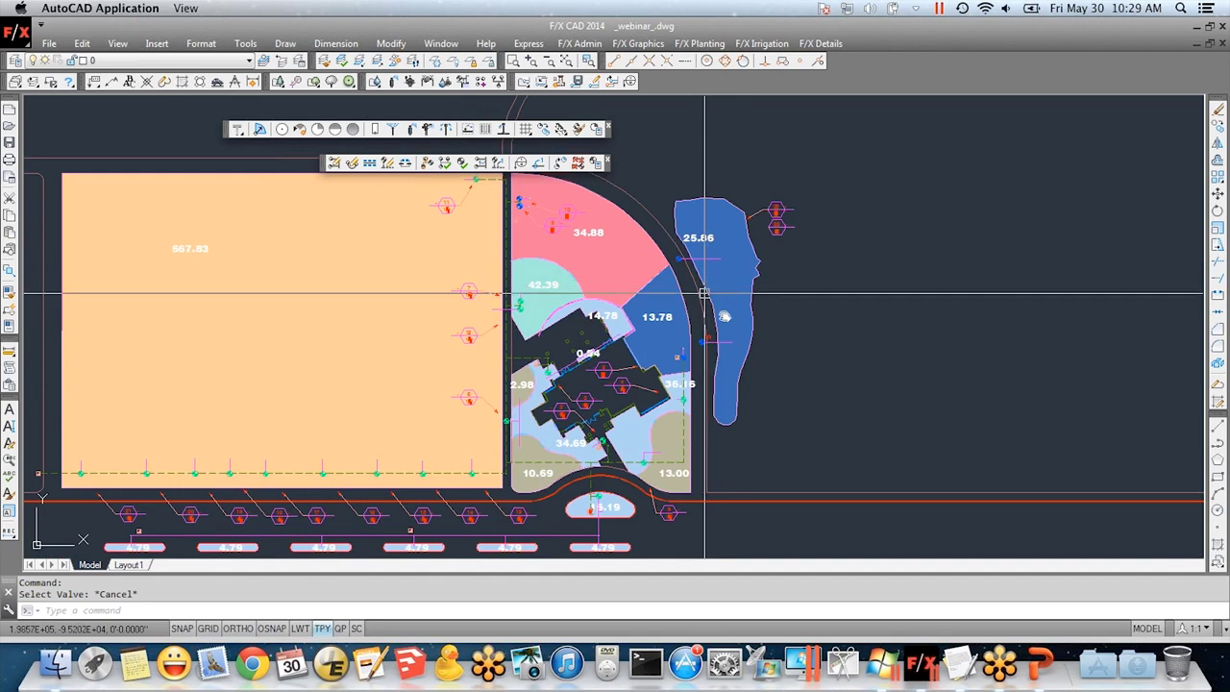
mouse_move(725, 416)
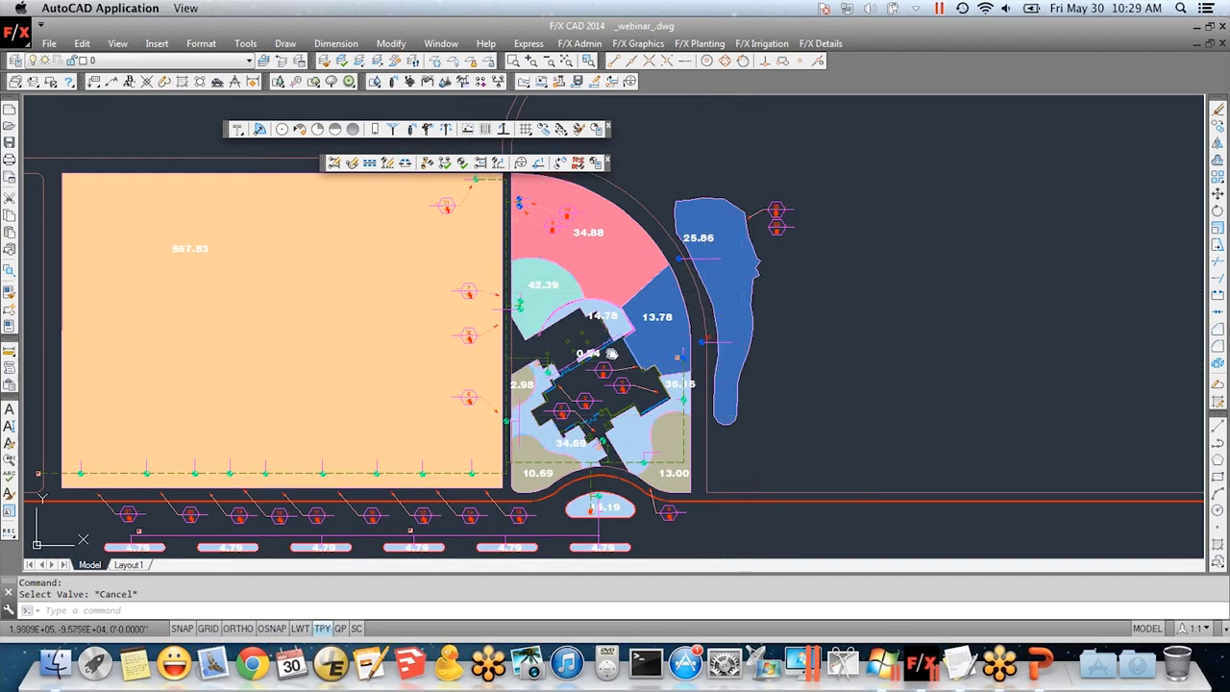
middle_click_drag(596, 327, 593, 309)
mouse_move(618, 367)
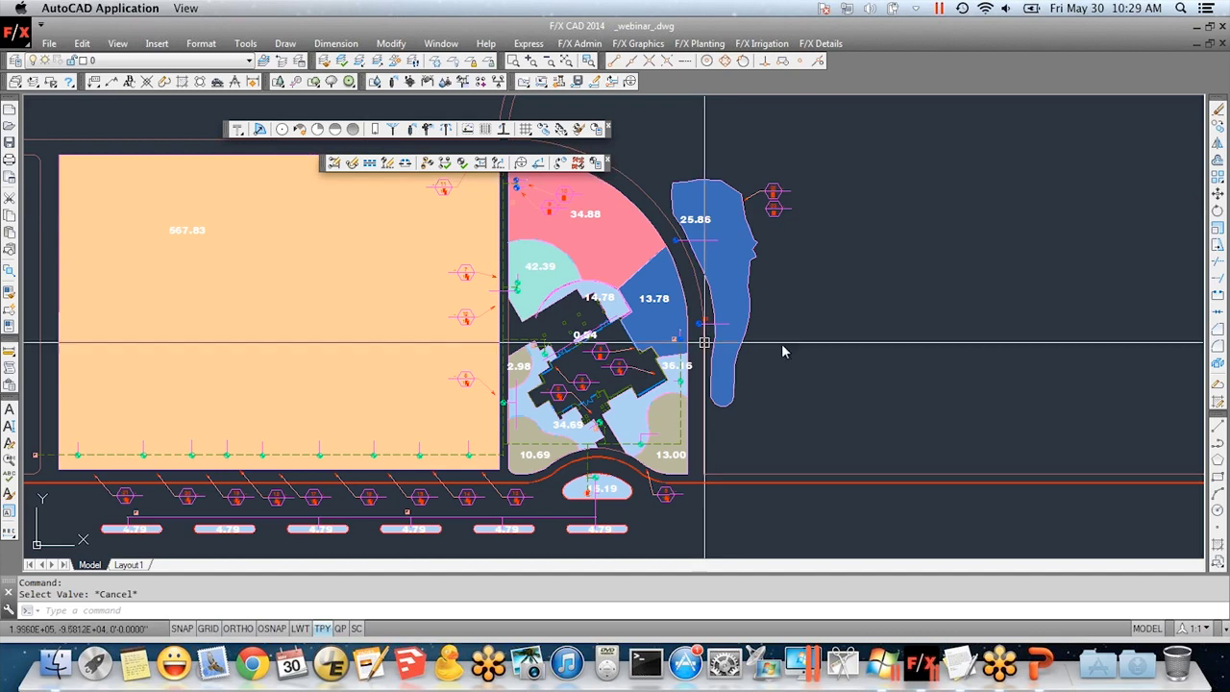
middle_click_drag(550, 312, 525, 315)
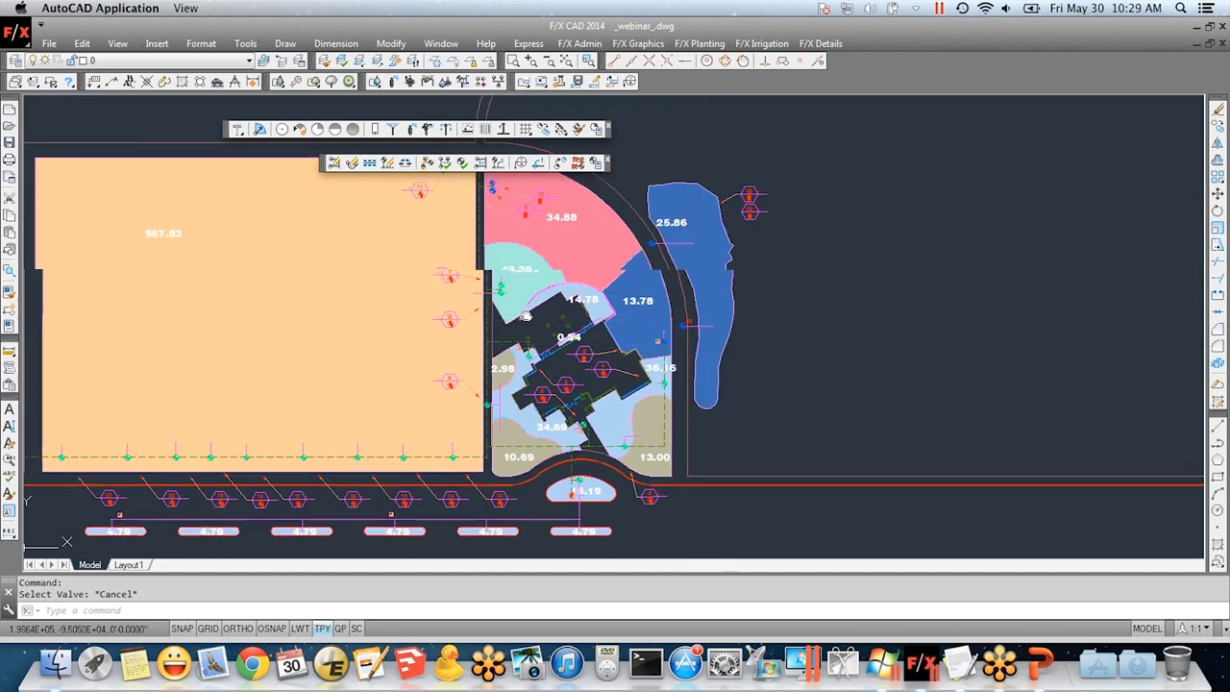
- Draw mainline pipe from the upper new valve through valve 23, then with Ortho on down and across to the valve in the 13.78 zone
scroll(533, 279, "up", 3)
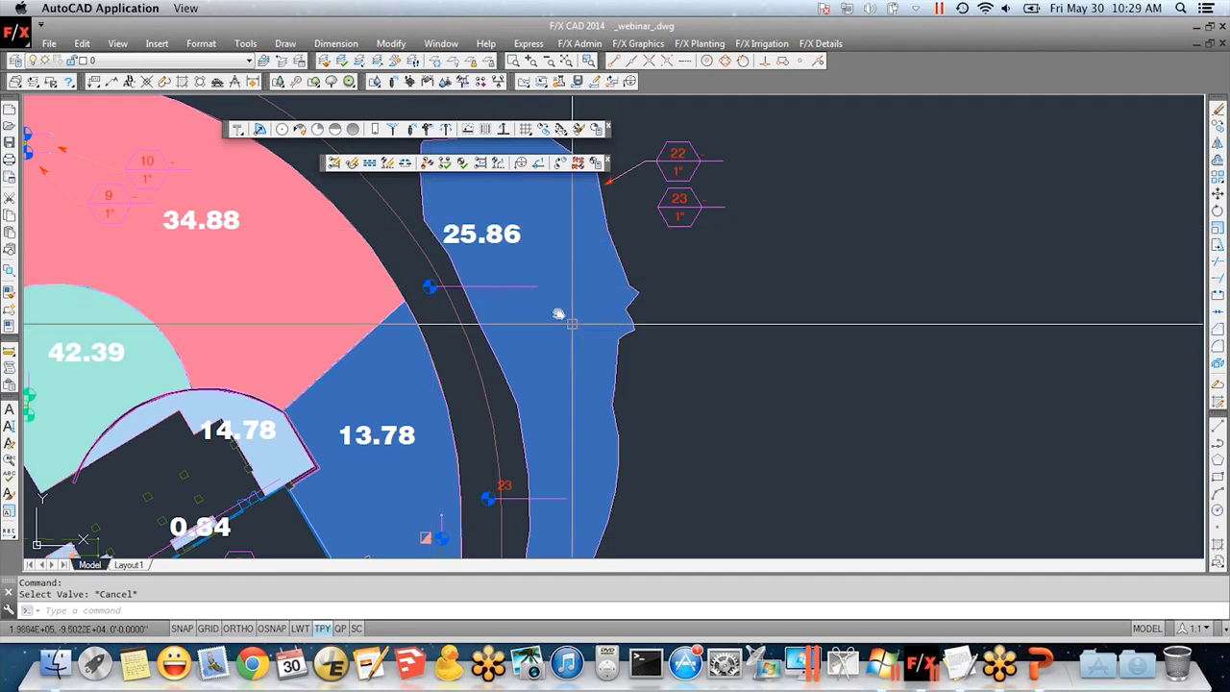
scroll(559, 314, "down", 2)
middle_click_drag(558, 315, 580, 210)
left_click(420, 172)
scroll(529, 213, "up", 2)
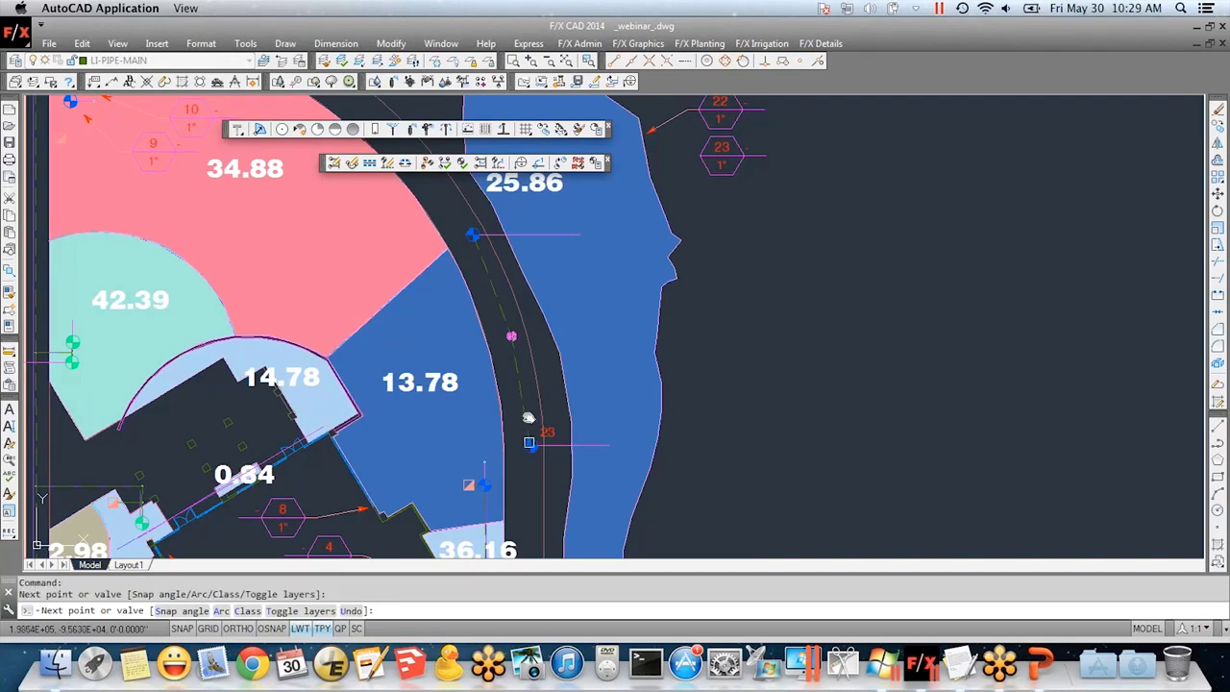
scroll(523, 357, "up", 2)
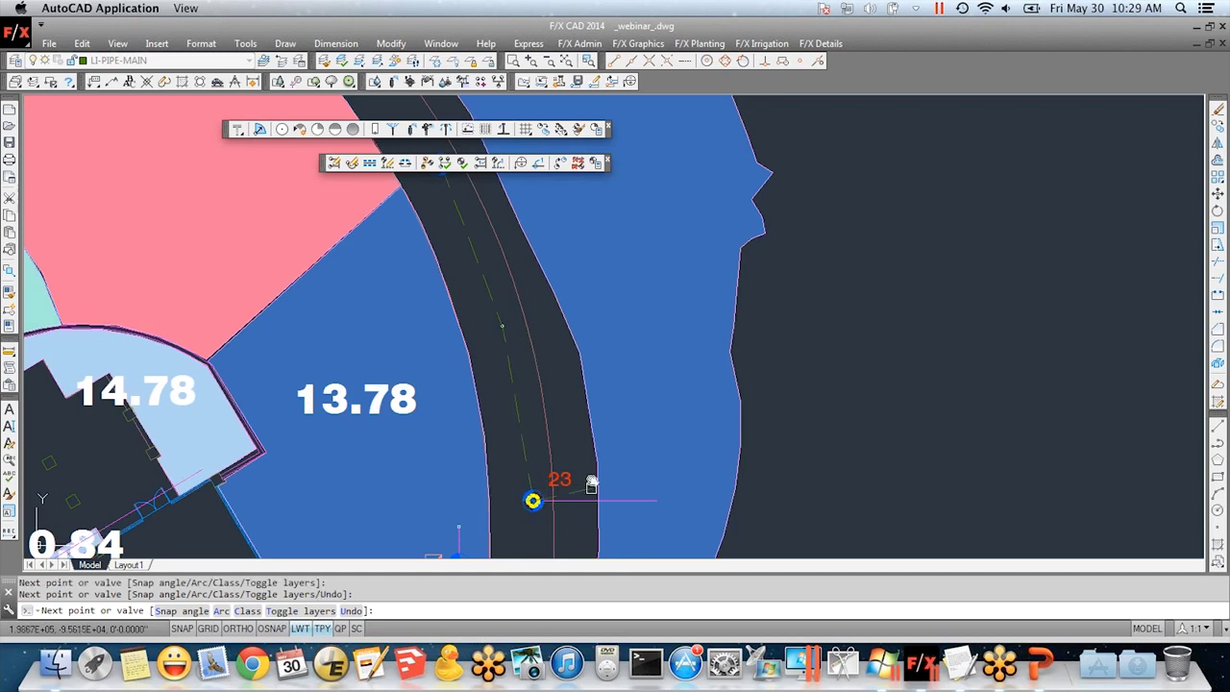
middle_click_drag(591, 486, 585, 324)
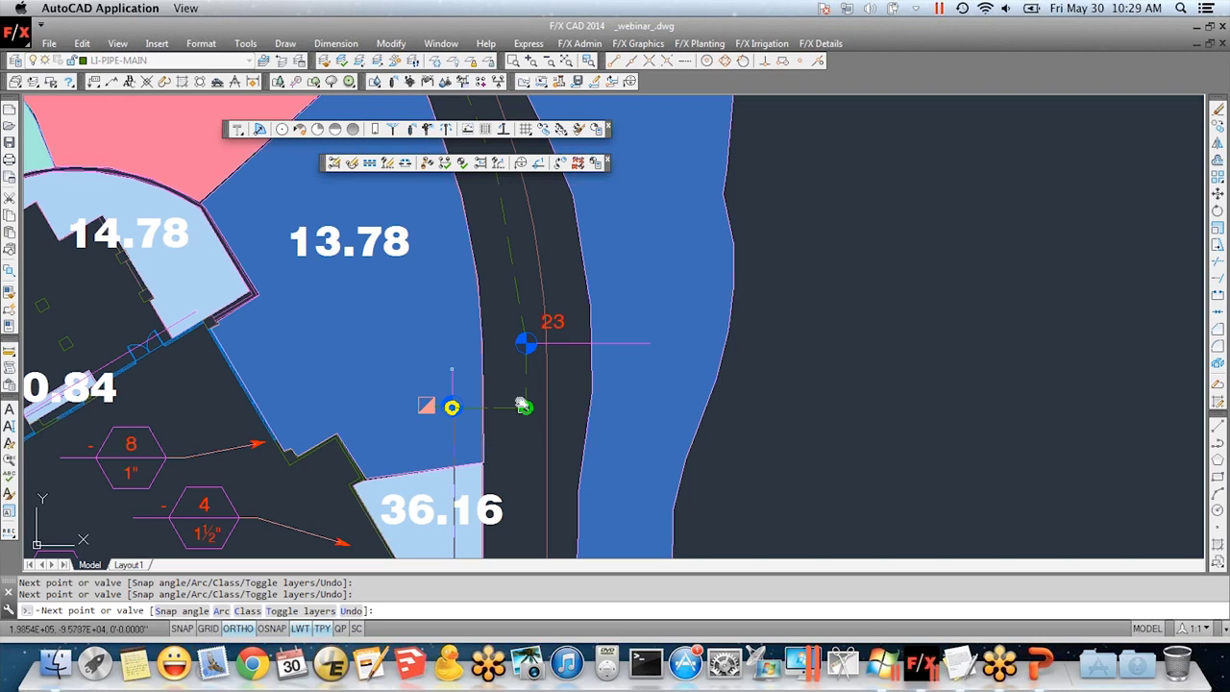
key("Escape")
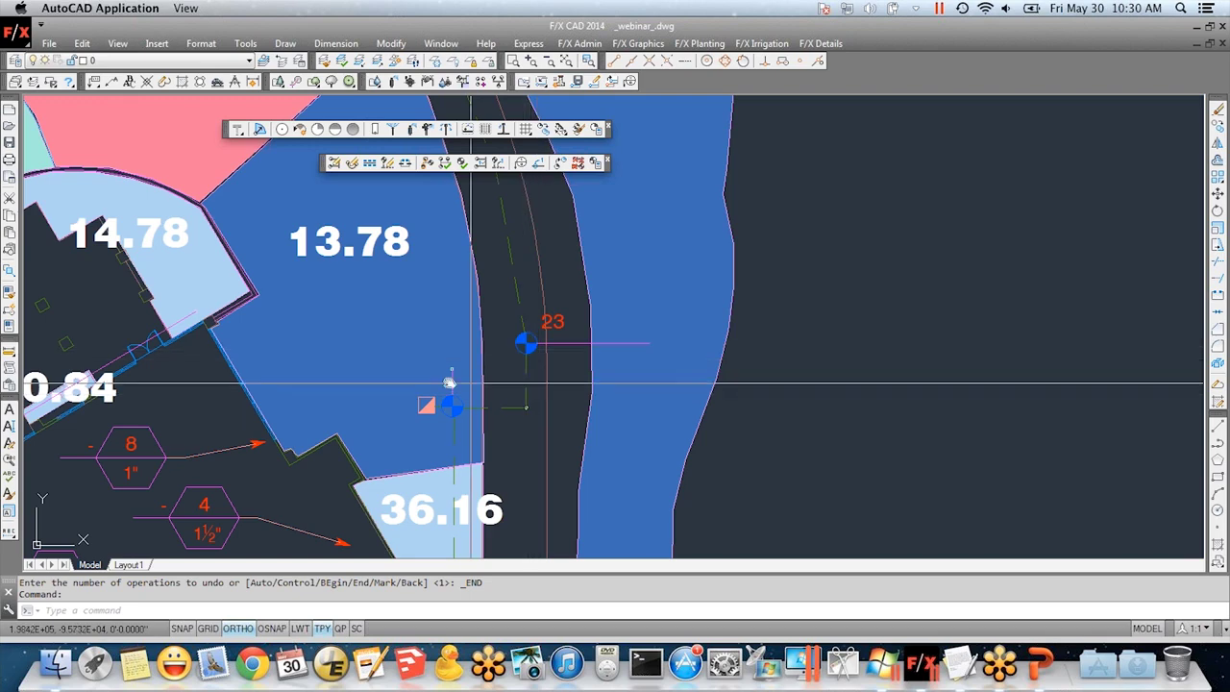
- Highlight everything piped to the new mainline to check its connection to the existing mainline, and clear the highlight
left_click(430, 165)
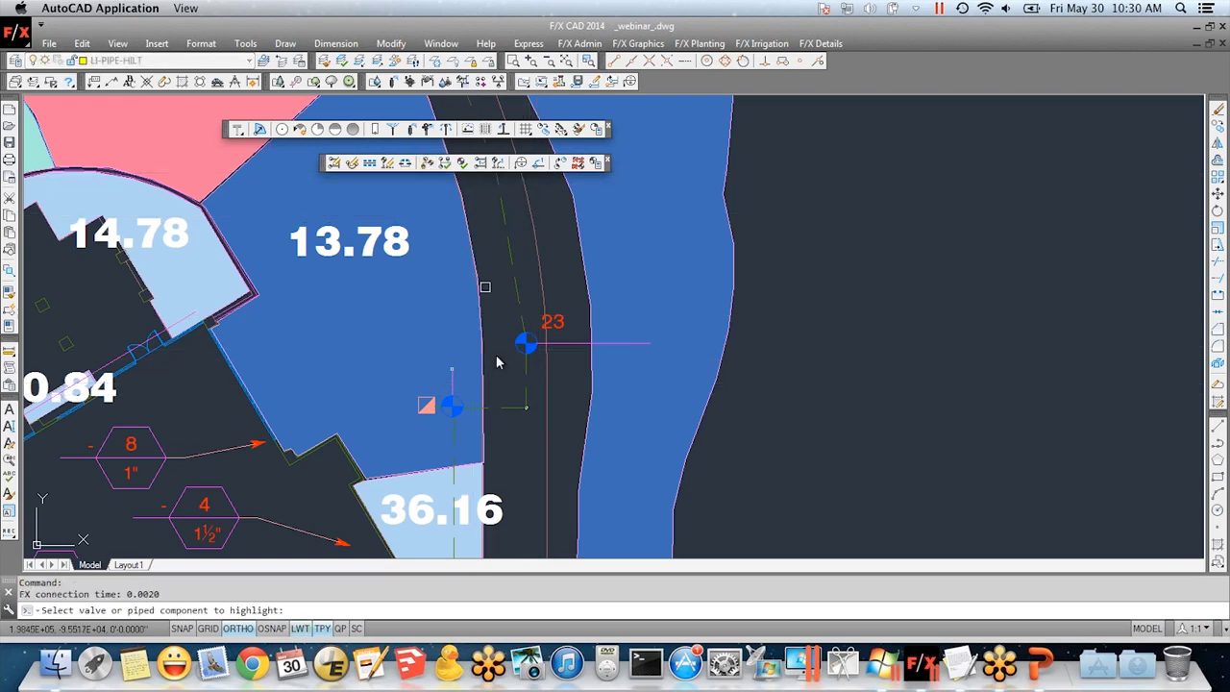
left_click(526, 394)
scroll(546, 385, "down", 6)
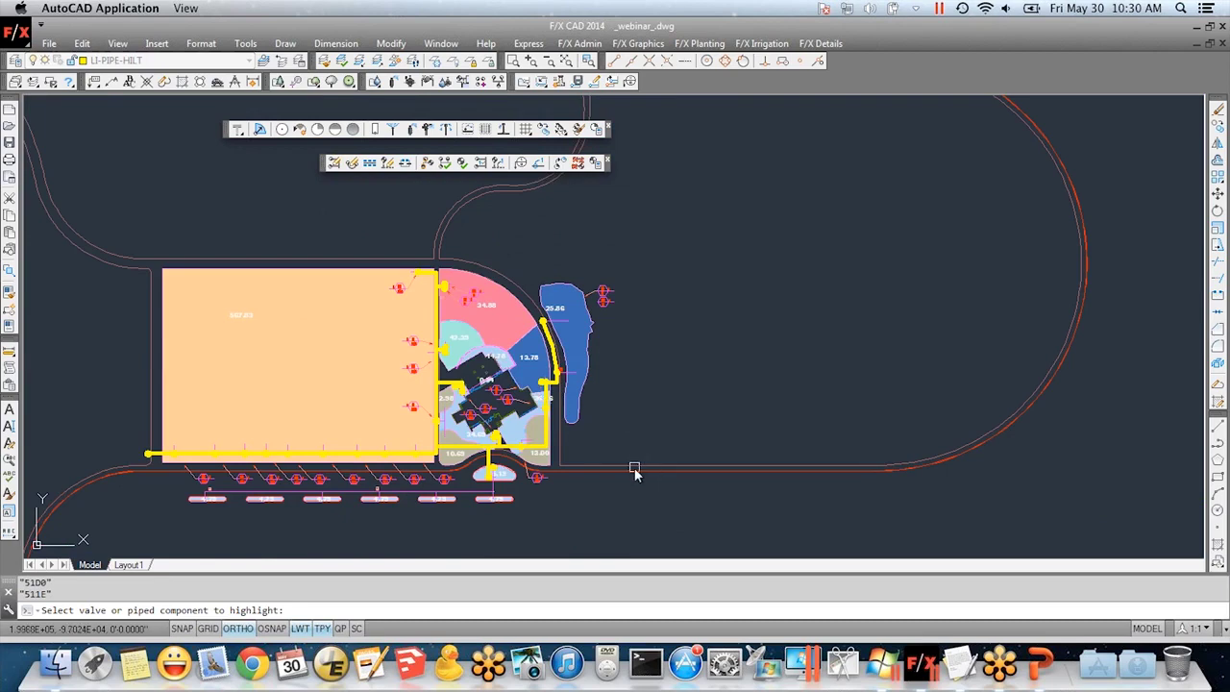
scroll(526, 485, "up", 3)
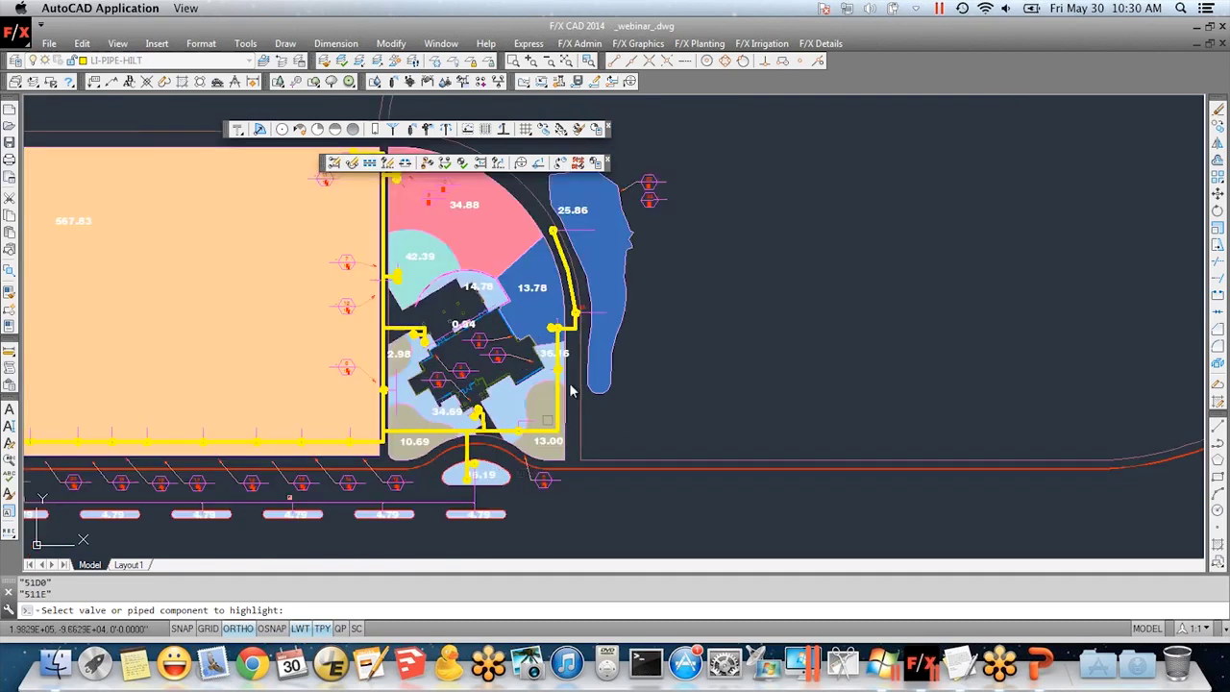
middle_click_drag(648, 333, 638, 373)
key("Return")
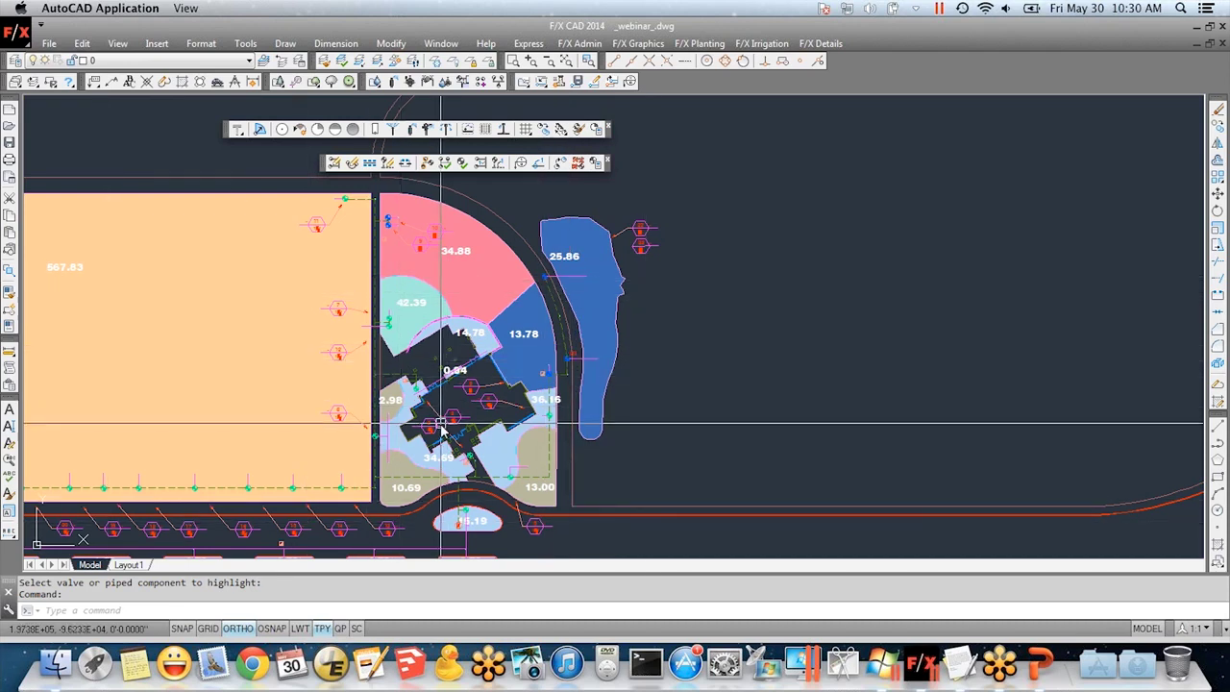
- Check the whole plan for heads or zones that are not connected to a valve
scroll(617, 279, "up", 2)
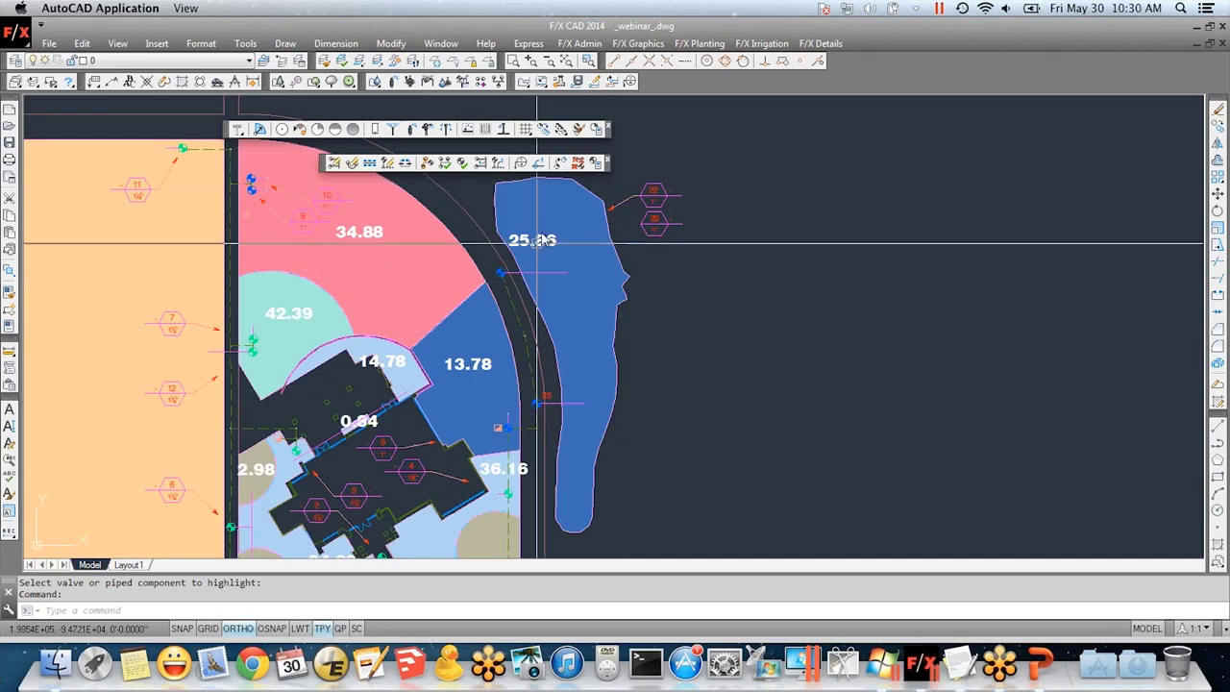
middle_click_drag(536, 240, 520, 329)
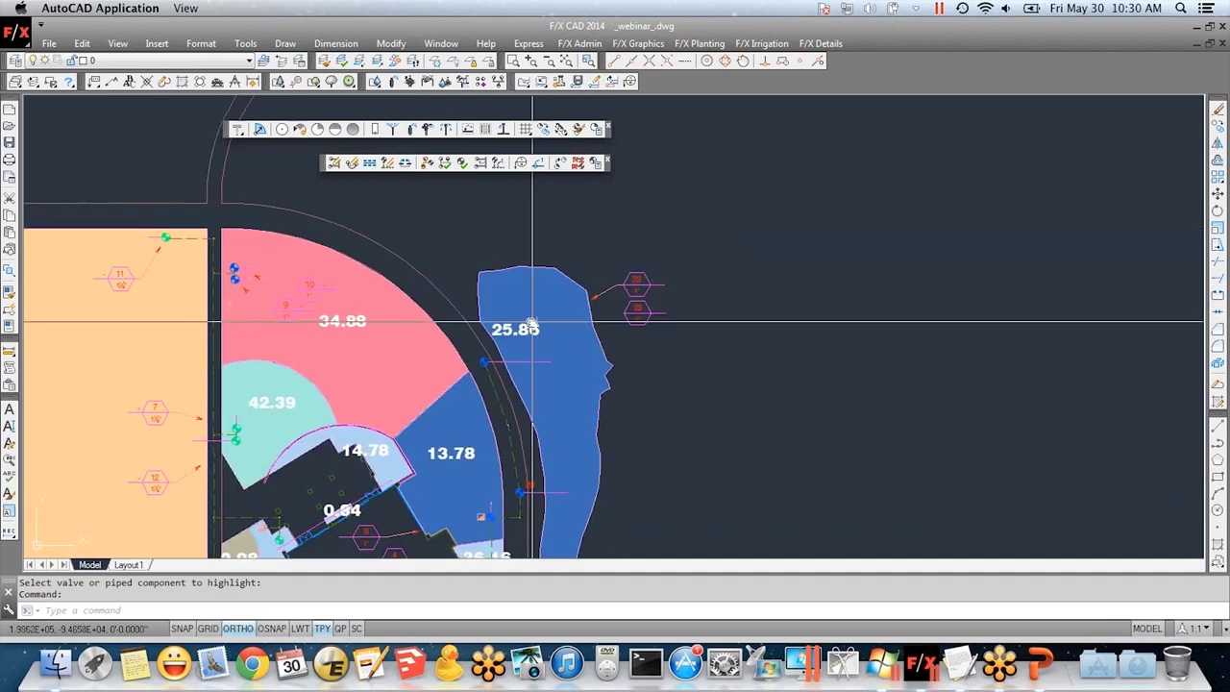
left_click(452, 165)
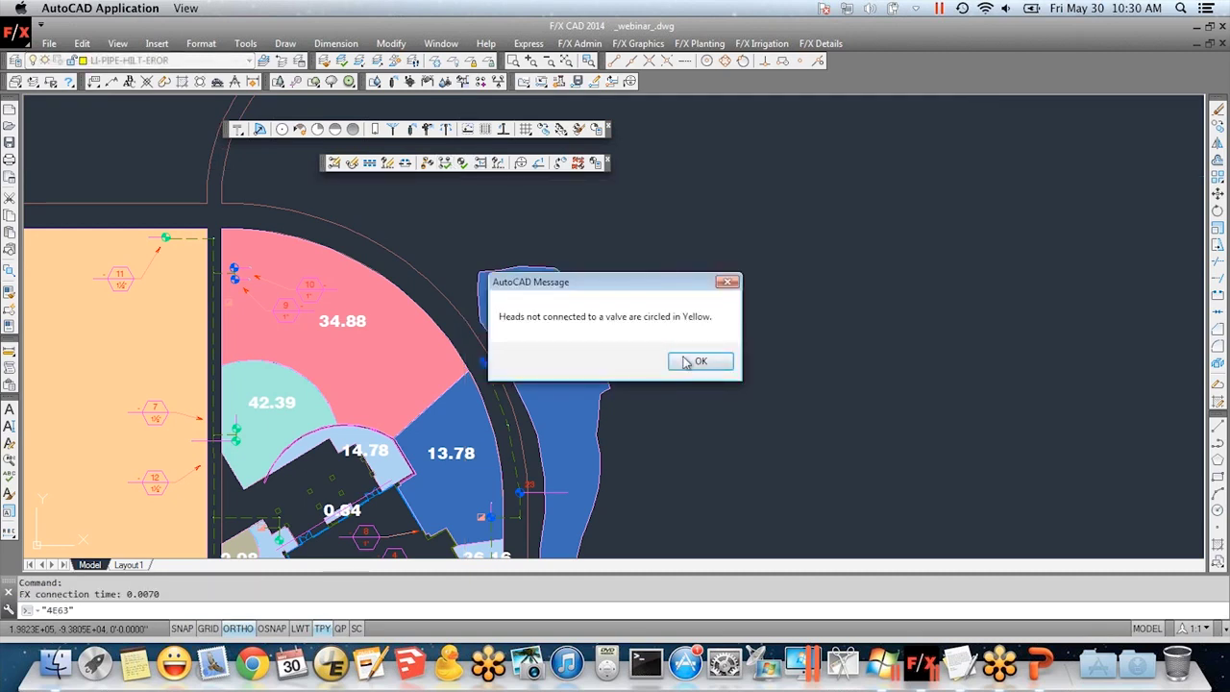
left_click(699, 361)
scroll(617, 440, "down", 3)
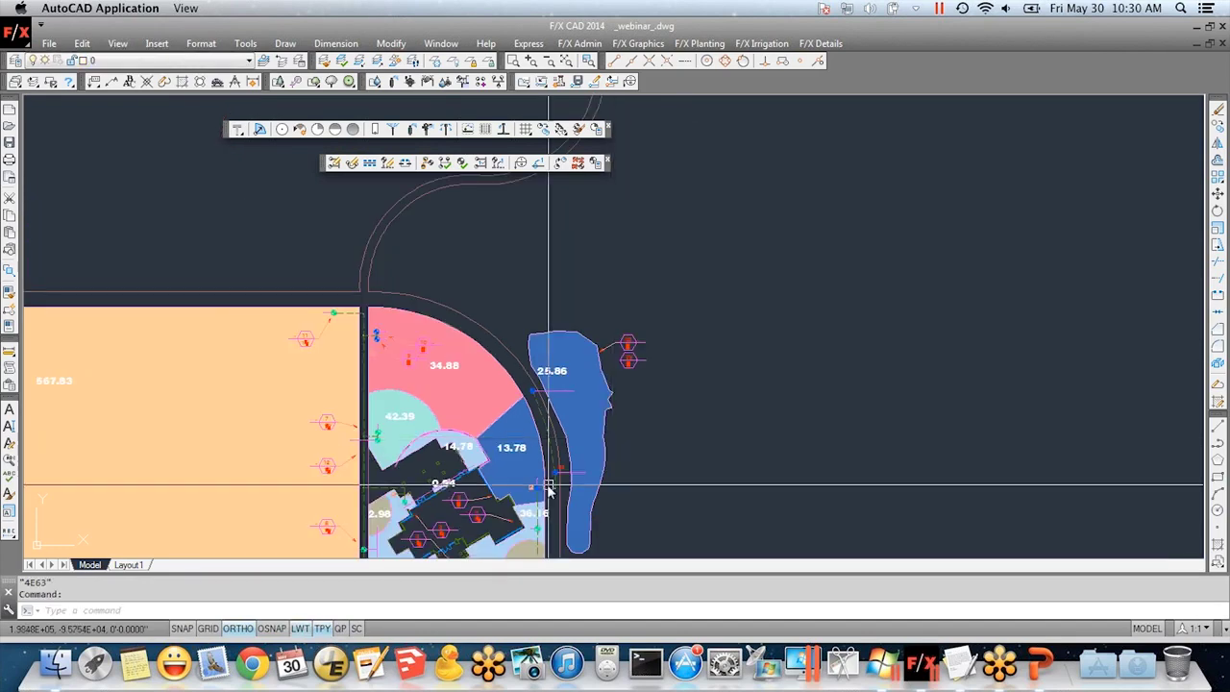
middle_click_drag(548, 486, 681, 299)
scroll(212, 500, "down", 3)
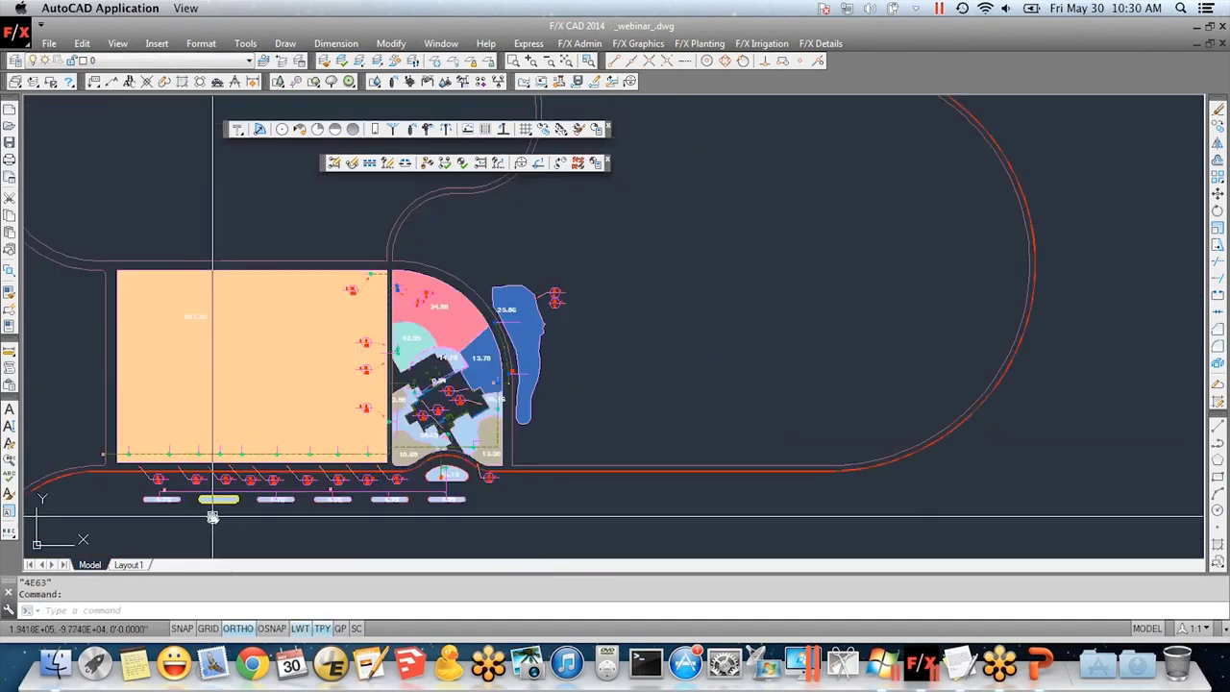
- Draw a vertical lateral pipe from the long horizontal lateral into the yellow-outlined strip zone near callout 19
scroll(220, 442, "up", 3)
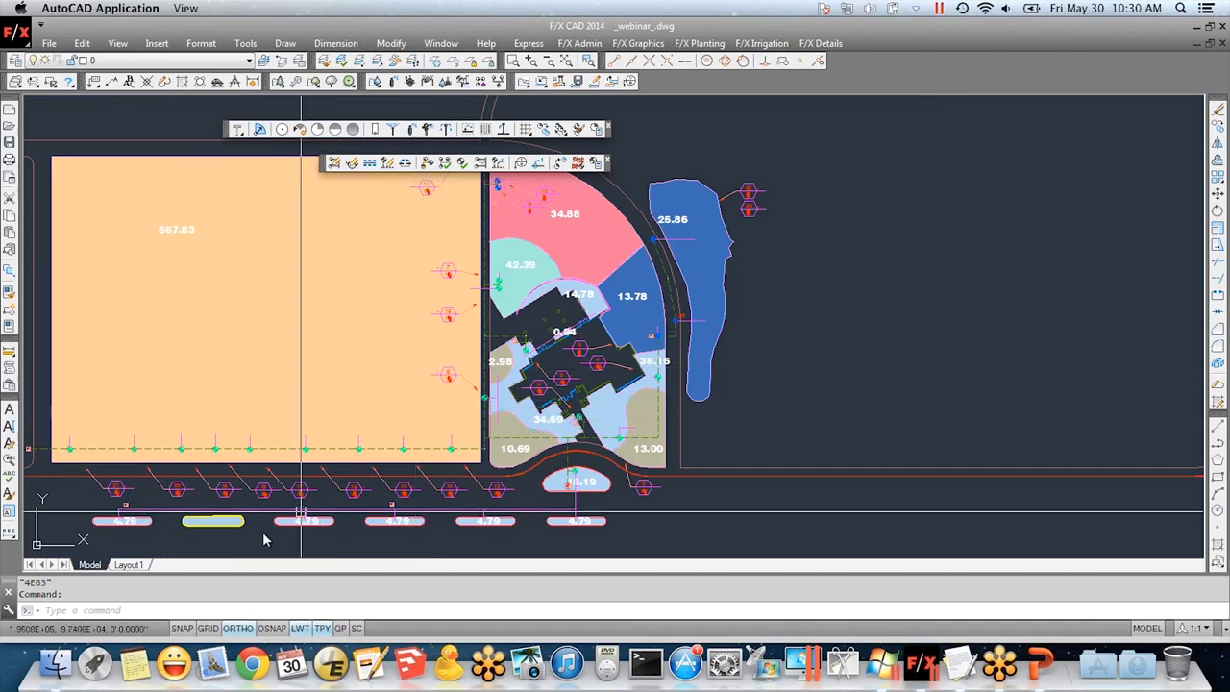
scroll(221, 518, "down", 3)
scroll(215, 524, "up", 4)
scroll(230, 519, "up", 5)
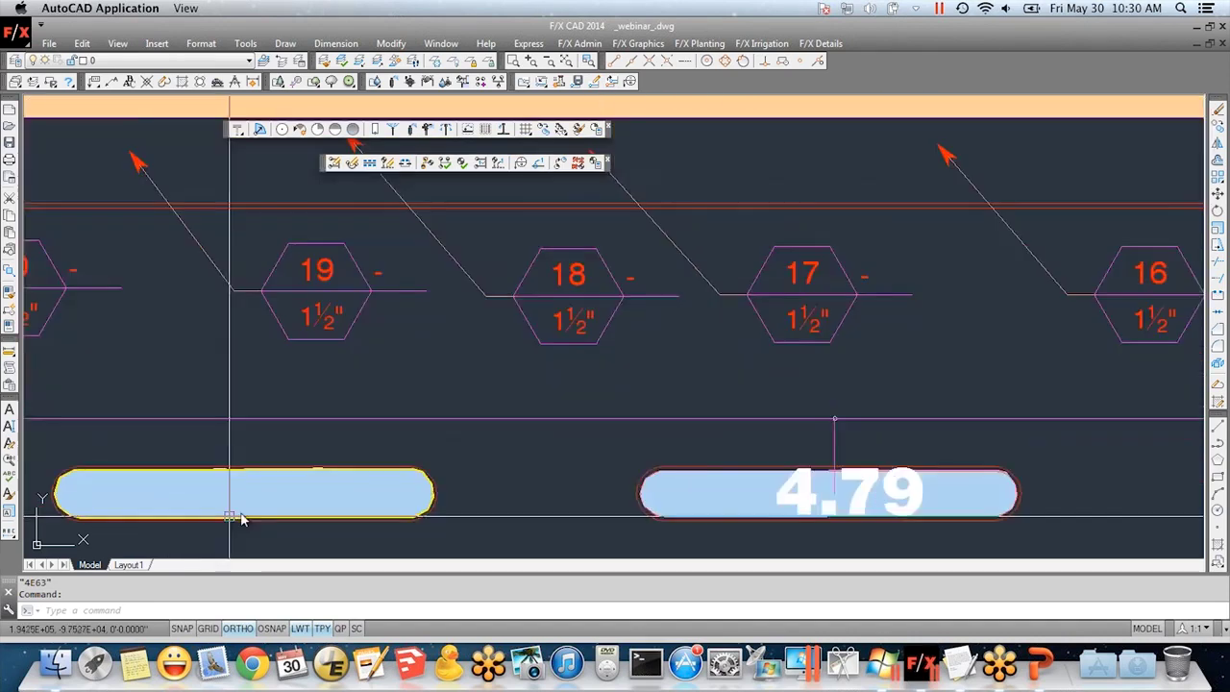
scroll(253, 508, "down", 2)
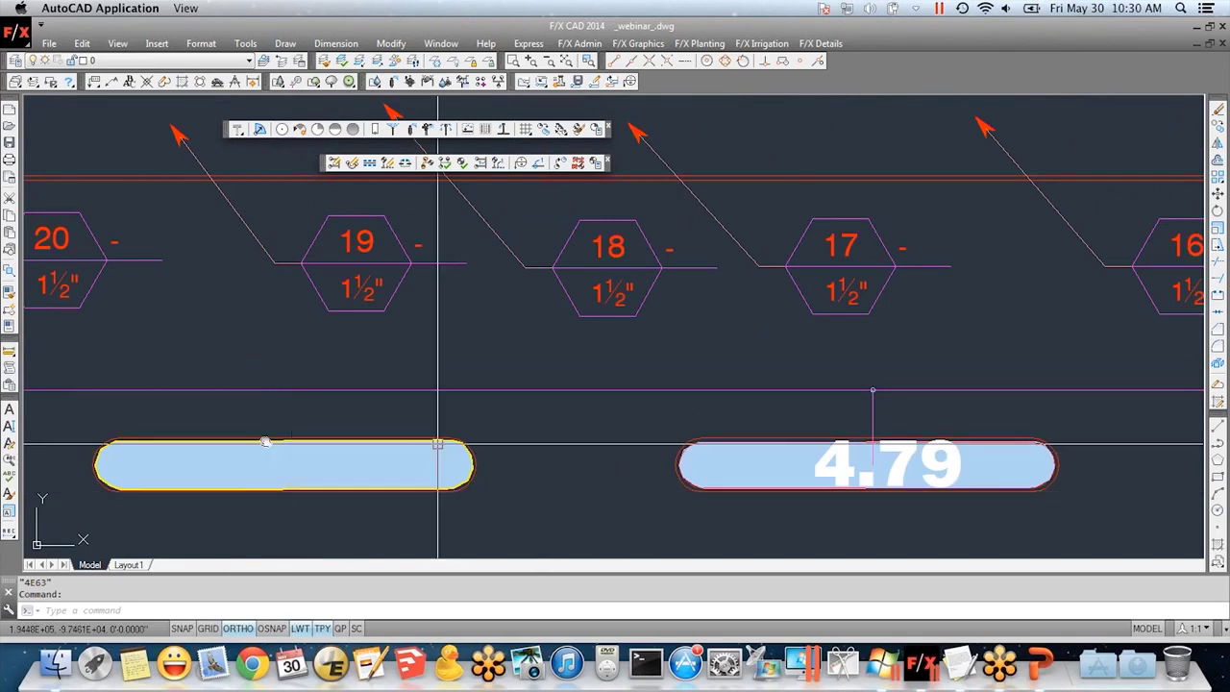
left_click(334, 163)
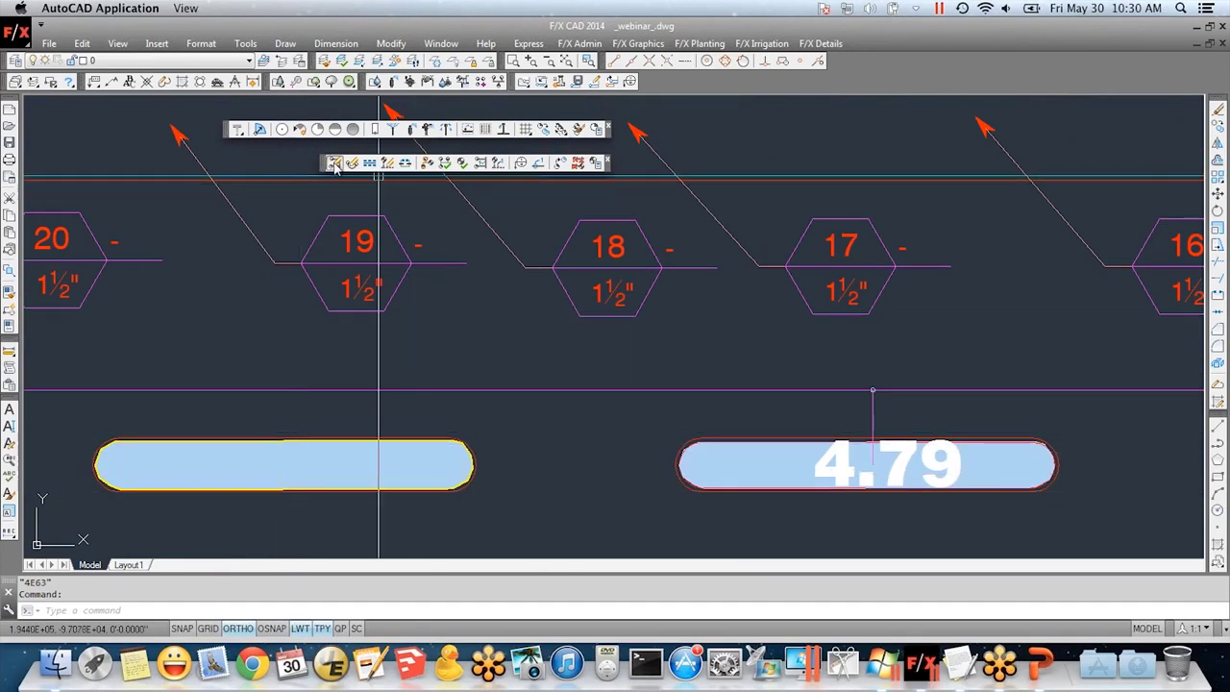
left_click(250, 390)
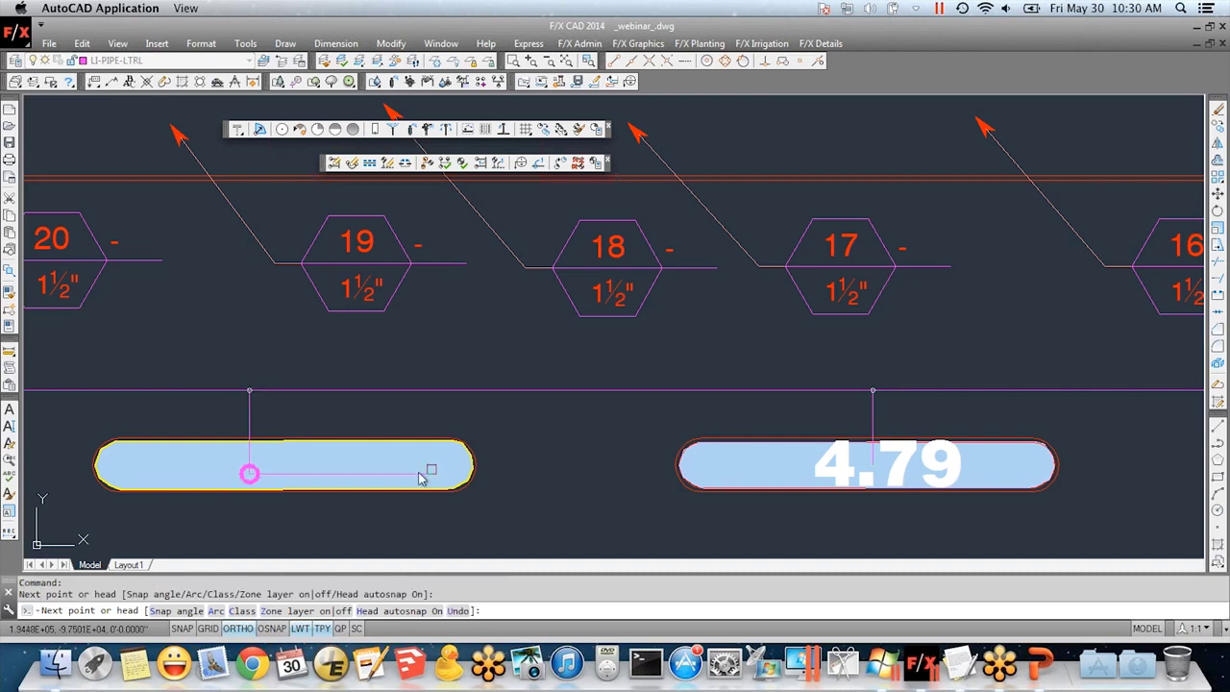
key("Escape")
- Check again for unpiped heads and decline the check for apparent pipe intersections
scroll(393, 452, "down", 2)
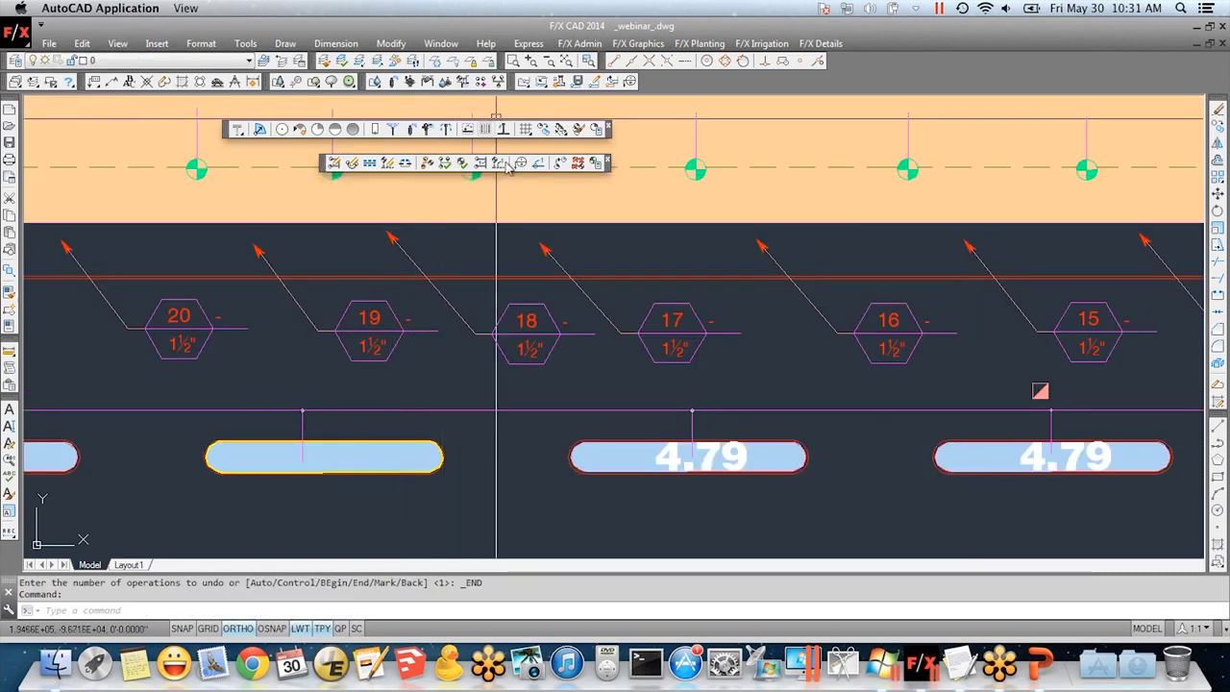
left_click(479, 162)
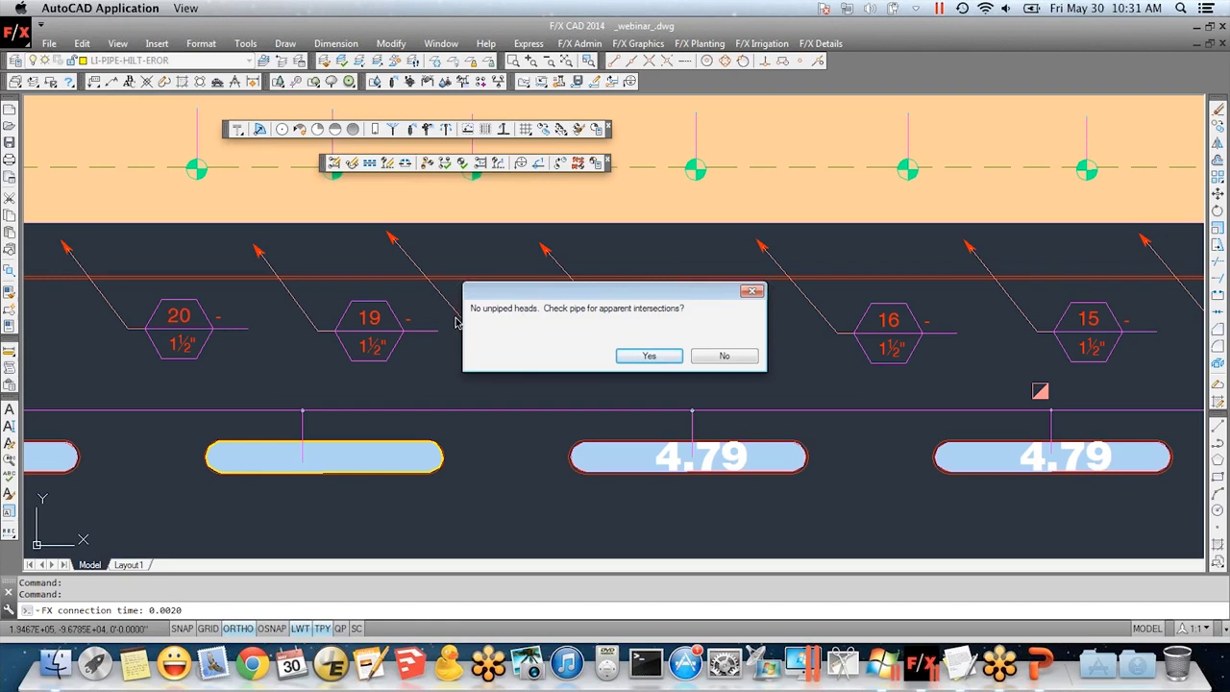
left_click(723, 357)
scroll(538, 413, "down", 6)
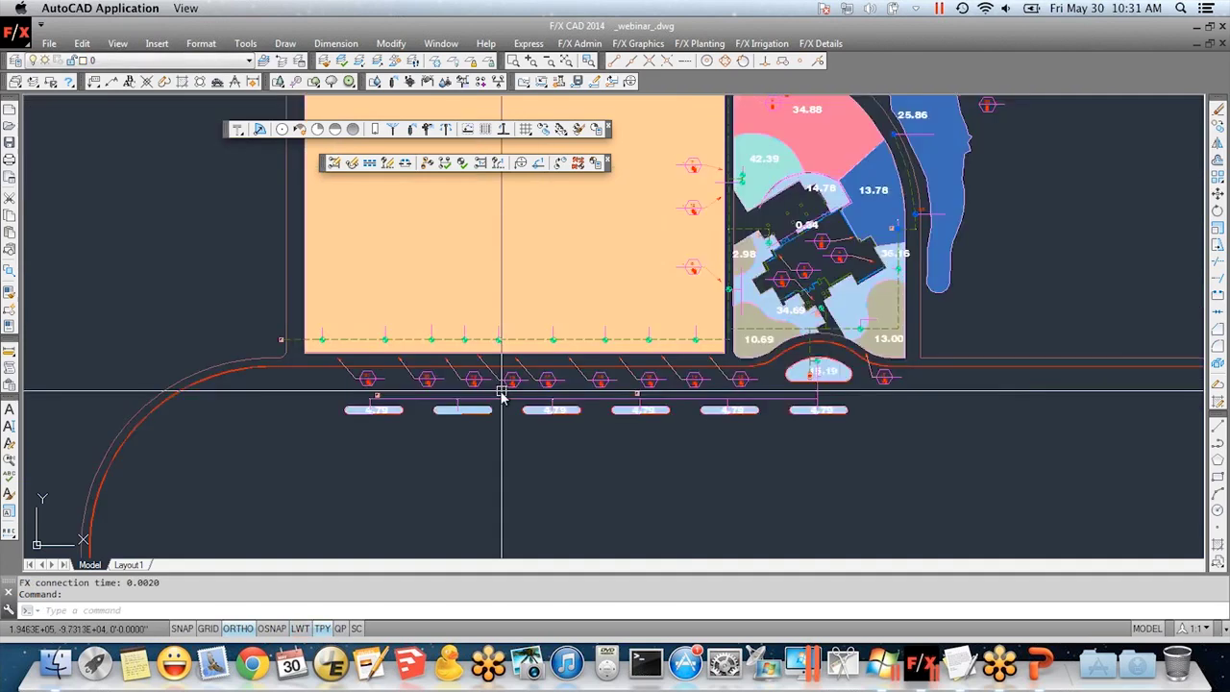
- Open the project's Pipe Data settings, review the available lateral line pipe categories, and leave the settings without changes
scroll(536, 420, "up", 3)
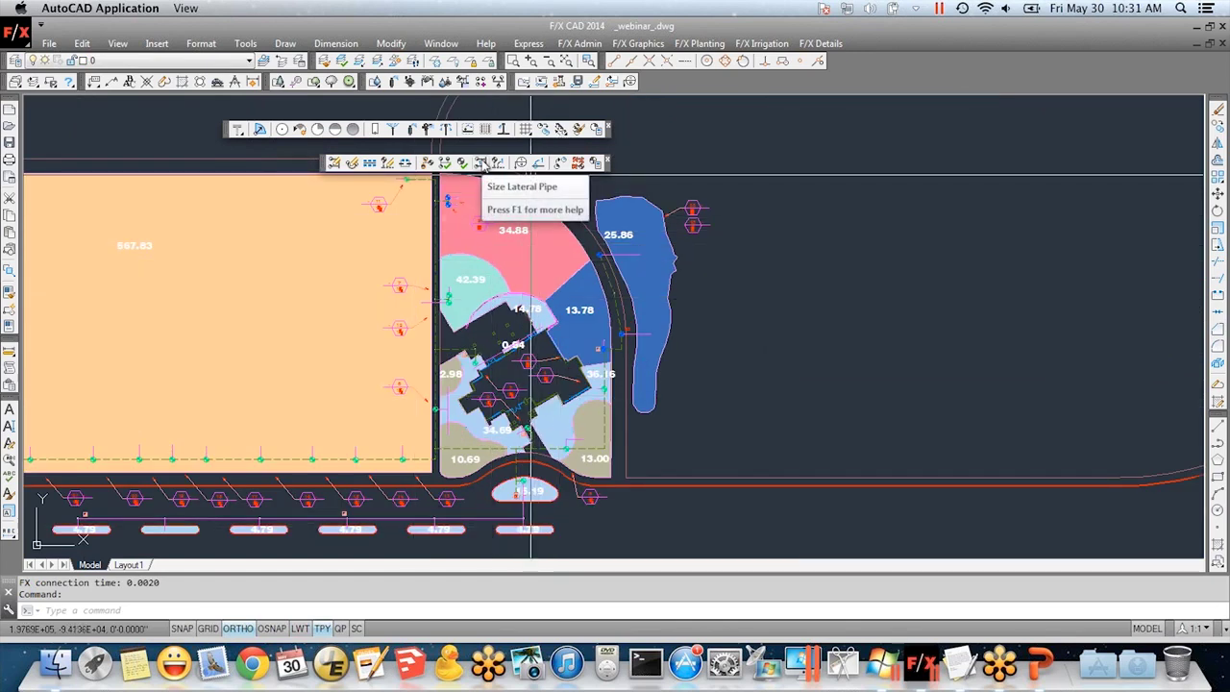
left_click(544, 131)
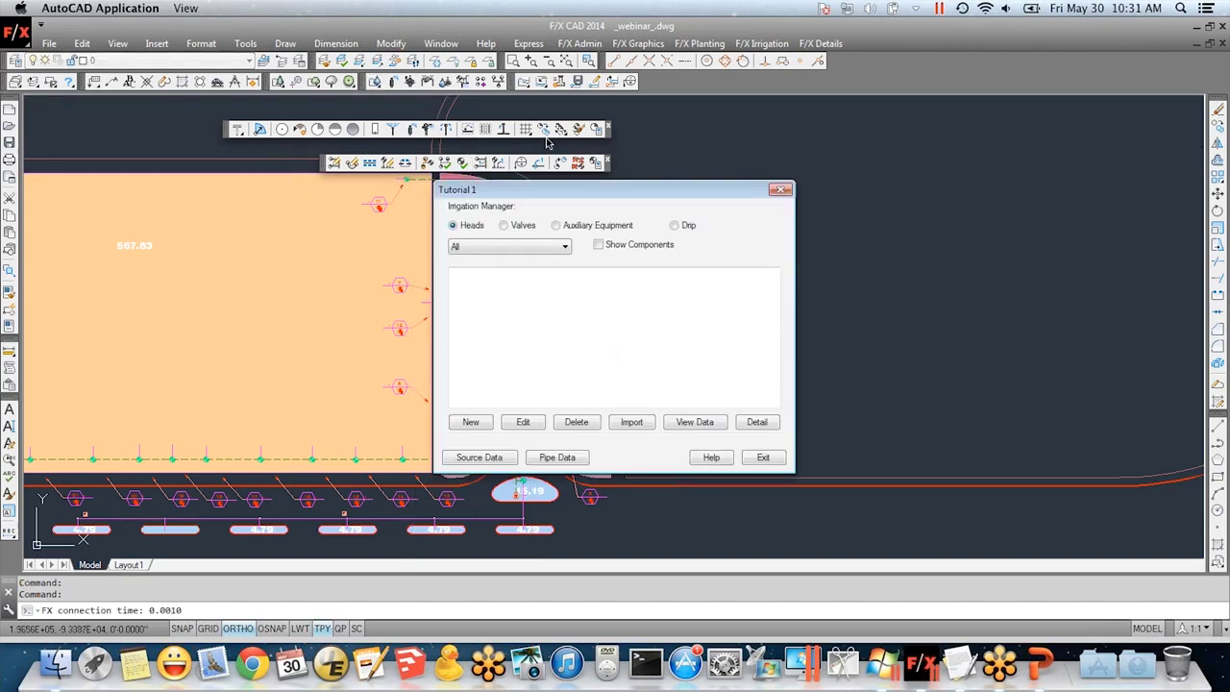
mouse_move(620, 202)
left_mouse_down()
mouse_move(266, 214)
mouse_move(291, 219)
left_mouse_up()
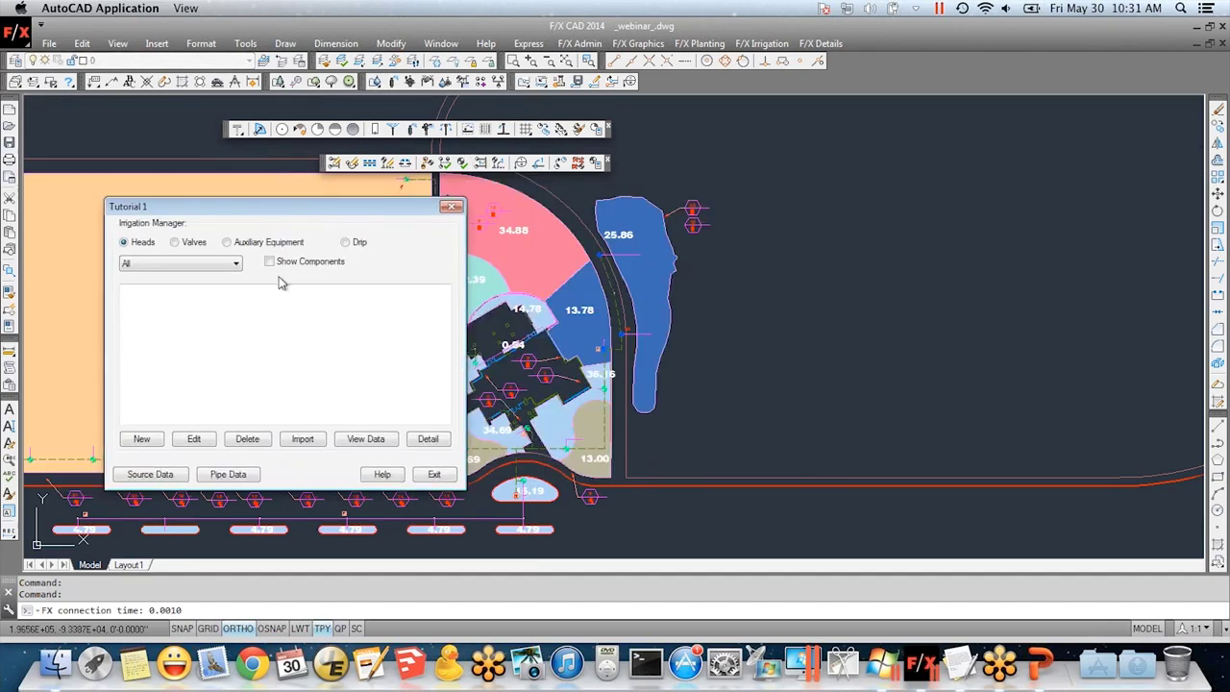
left_click(243, 475)
left_click(236, 477)
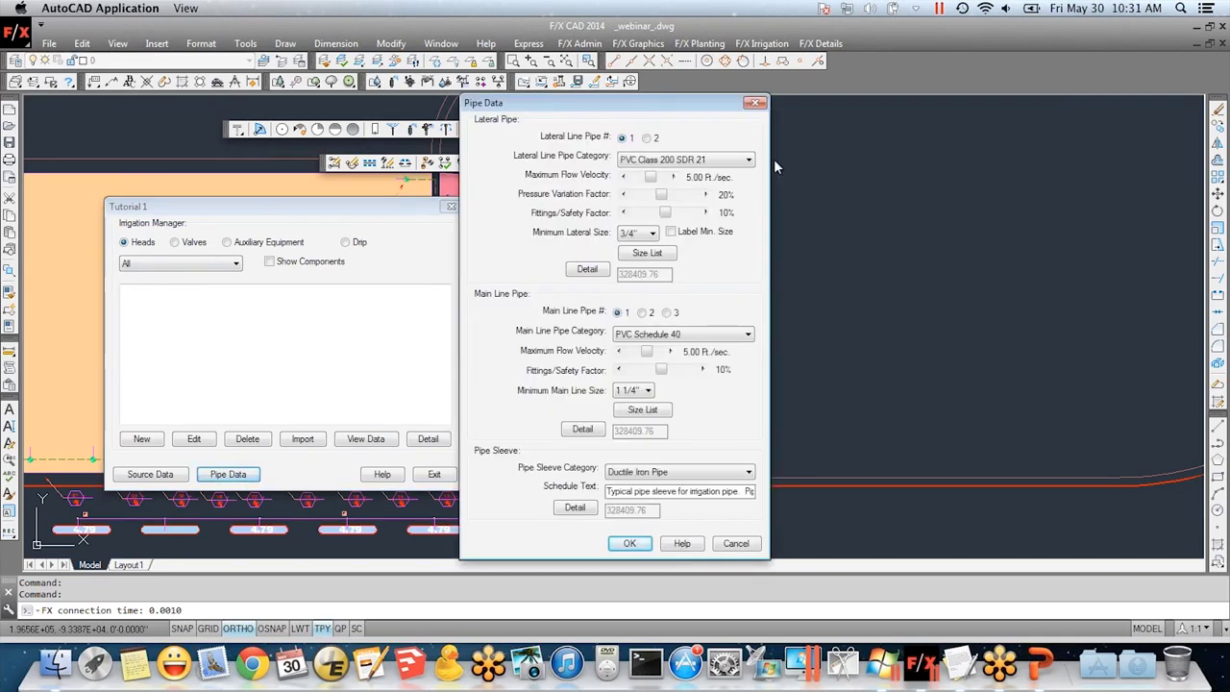
left_click_drag(634, 104, 285, 98)
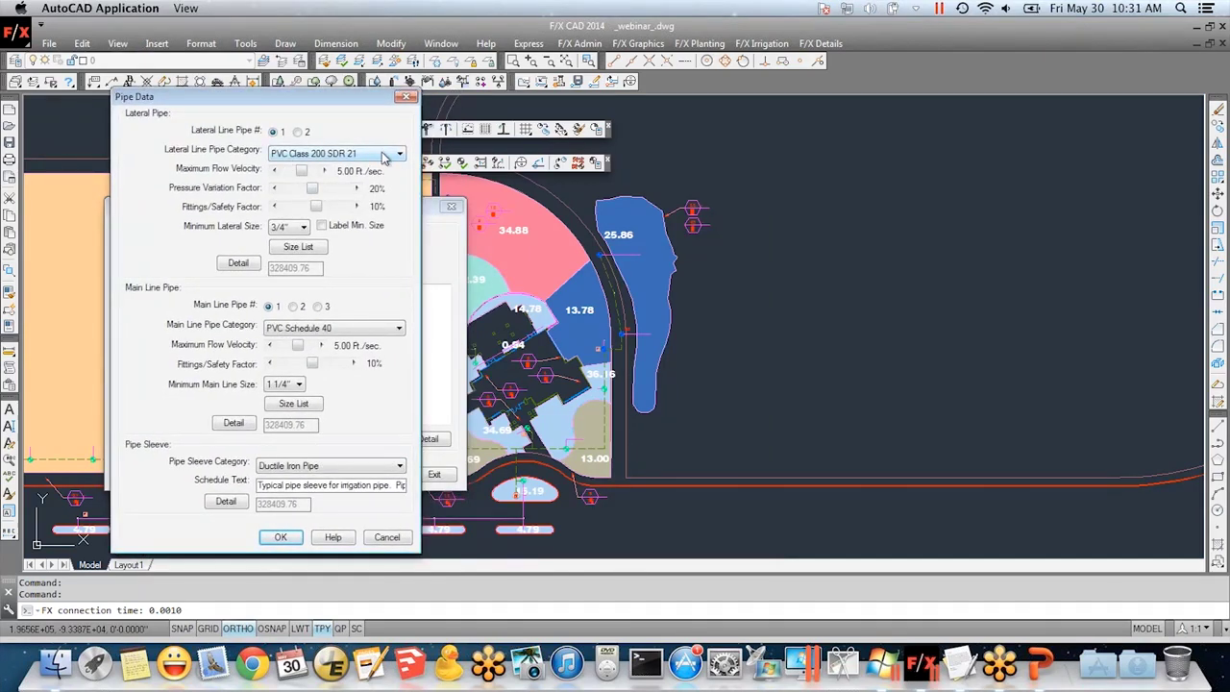
left_click(384, 159)
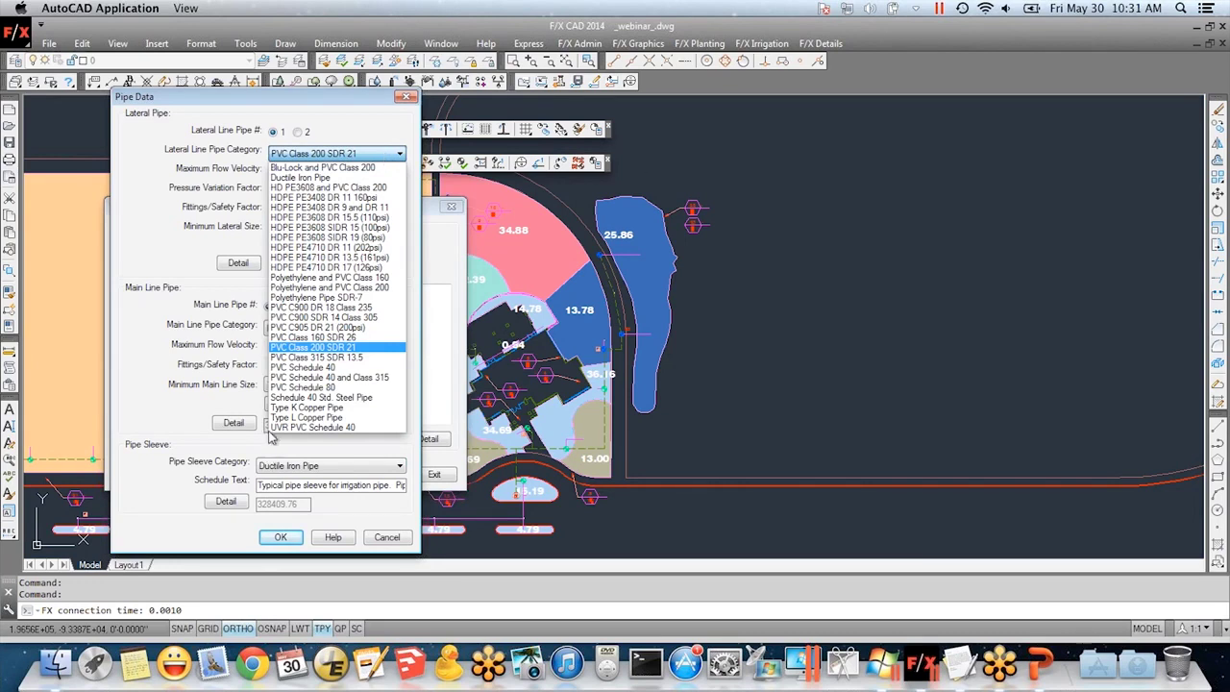
left_click(142, 190)
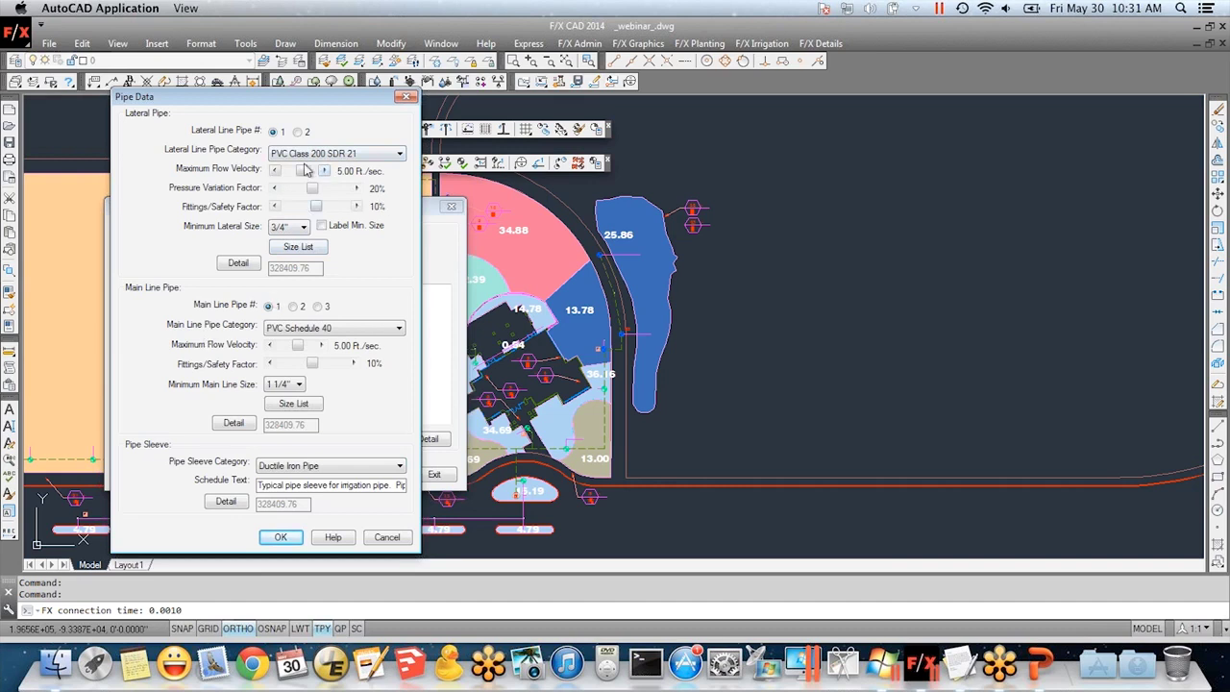
left_click(365, 156)
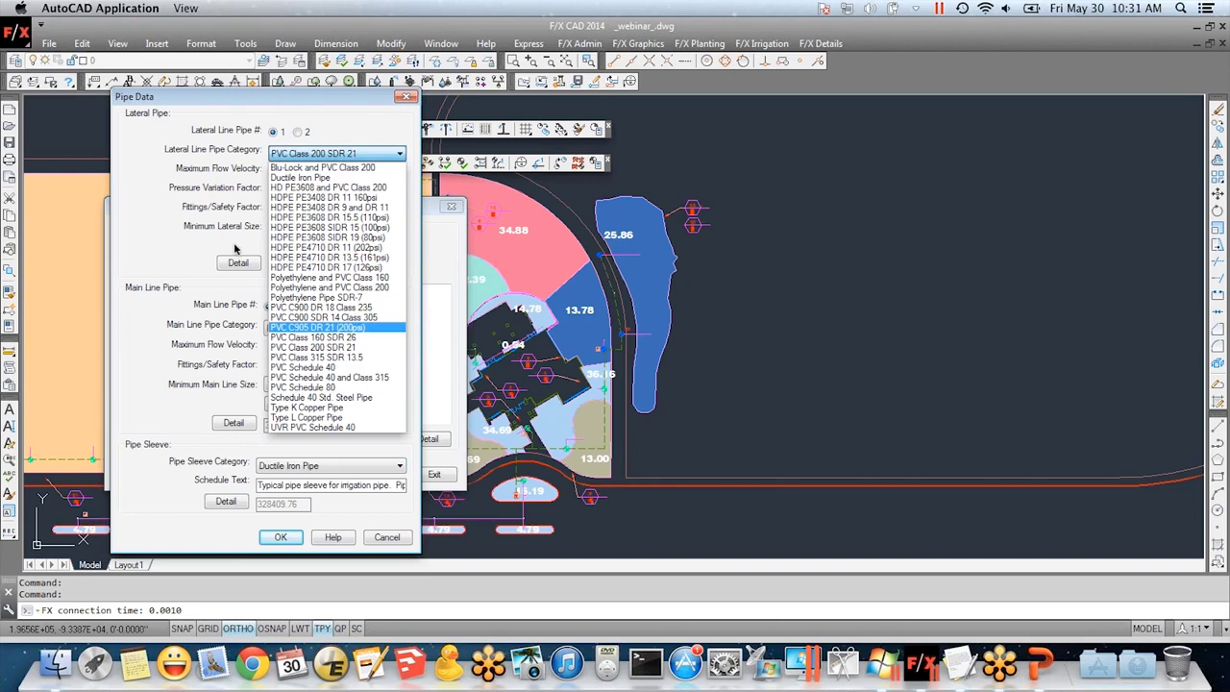
left_click(402, 154)
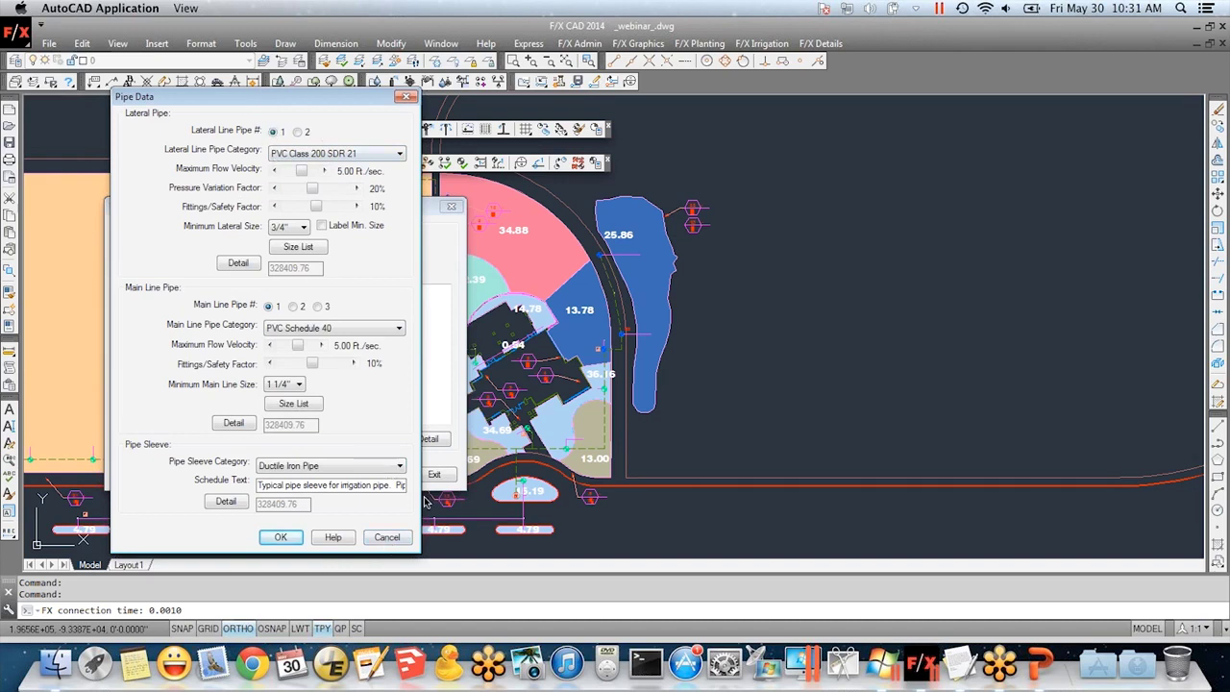
left_click(386, 537)
left_click(434, 474)
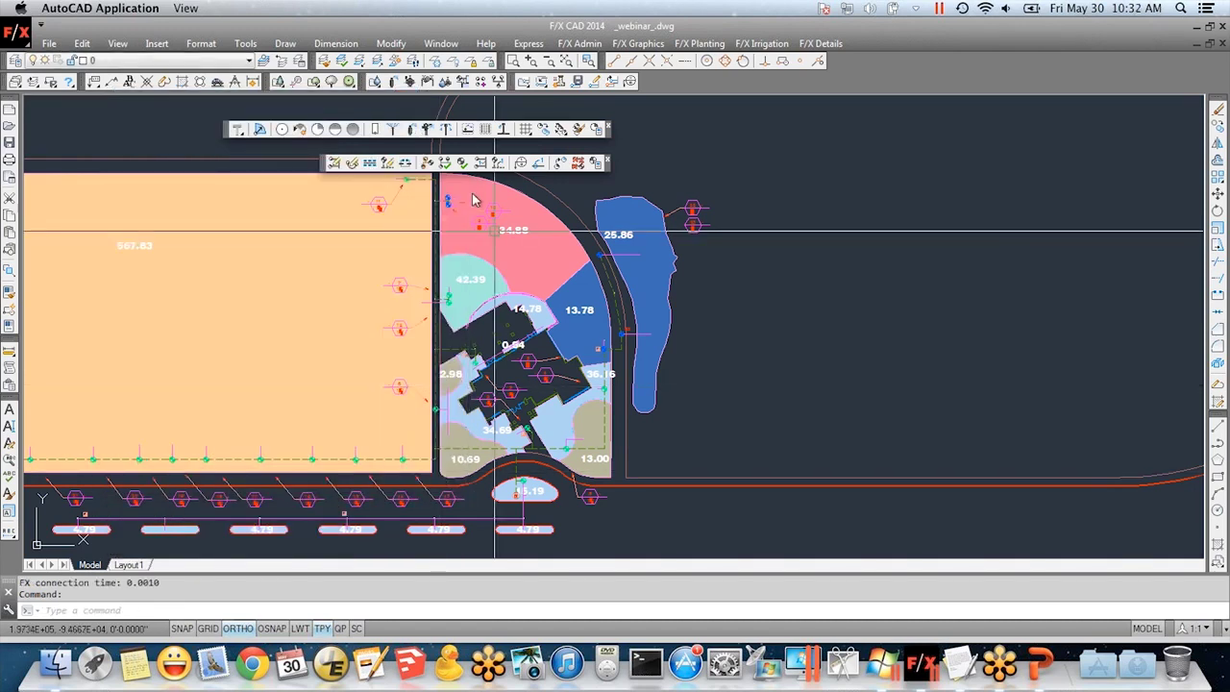
- Size the lateral pipe for all valves in the plan
left_click(482, 162)
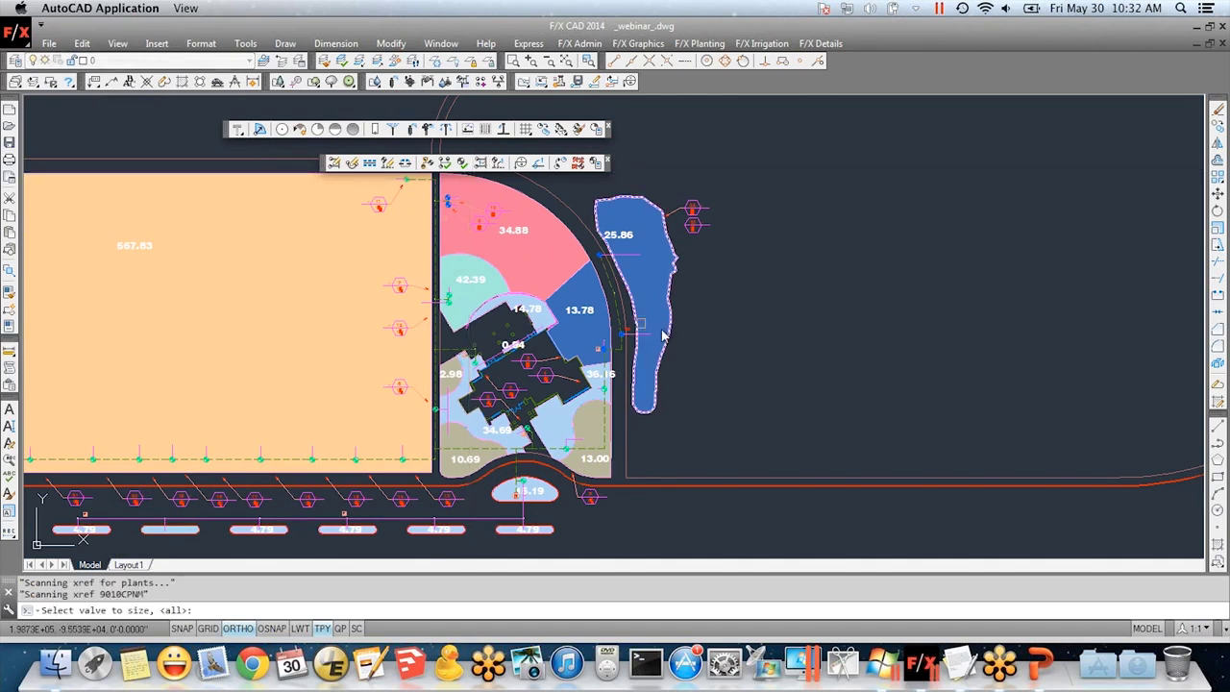
key("Return")
left_click(646, 356)
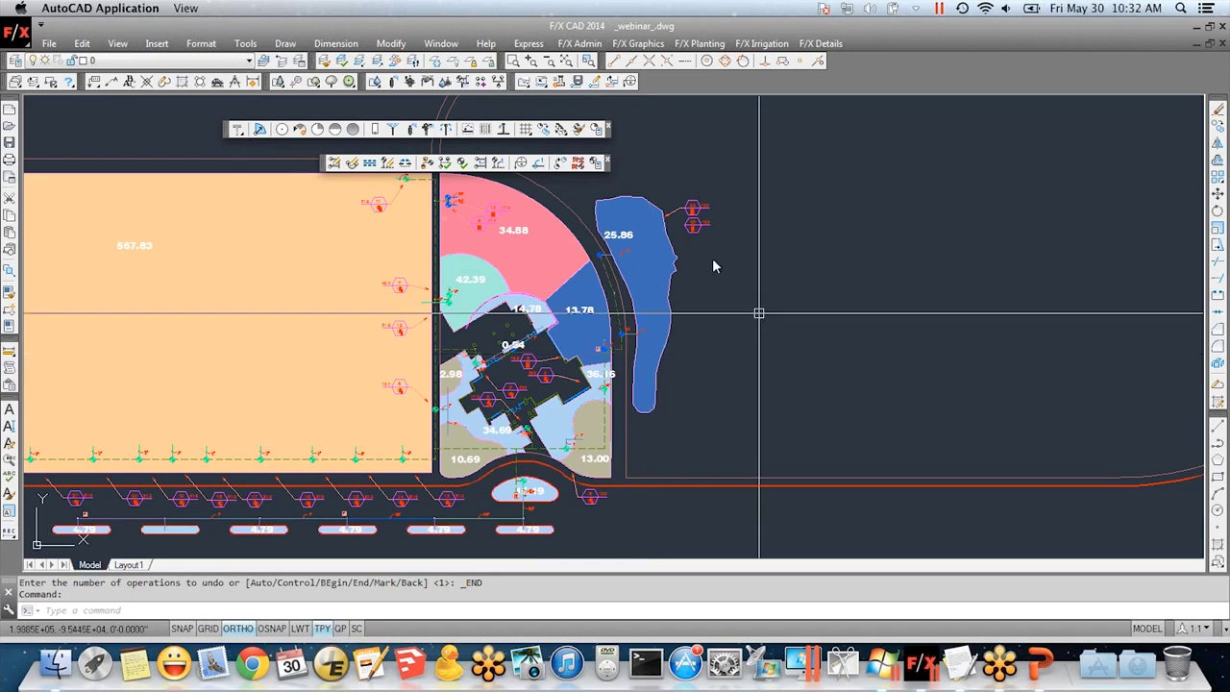
- Examine the station analysis of the blue valve beside the 25.86 zone for its pressure and flow requirements
scroll(684, 240, "up", 5)
middle_click_drag(684, 236, 624, 301)
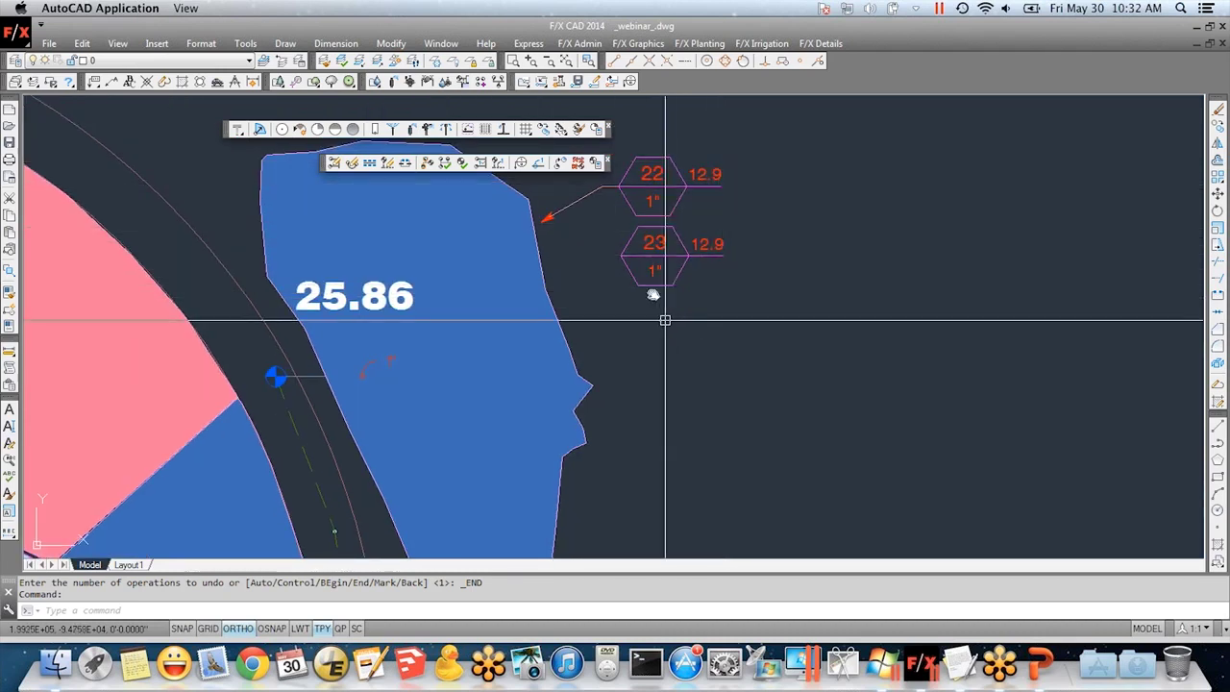
left_click(597, 163)
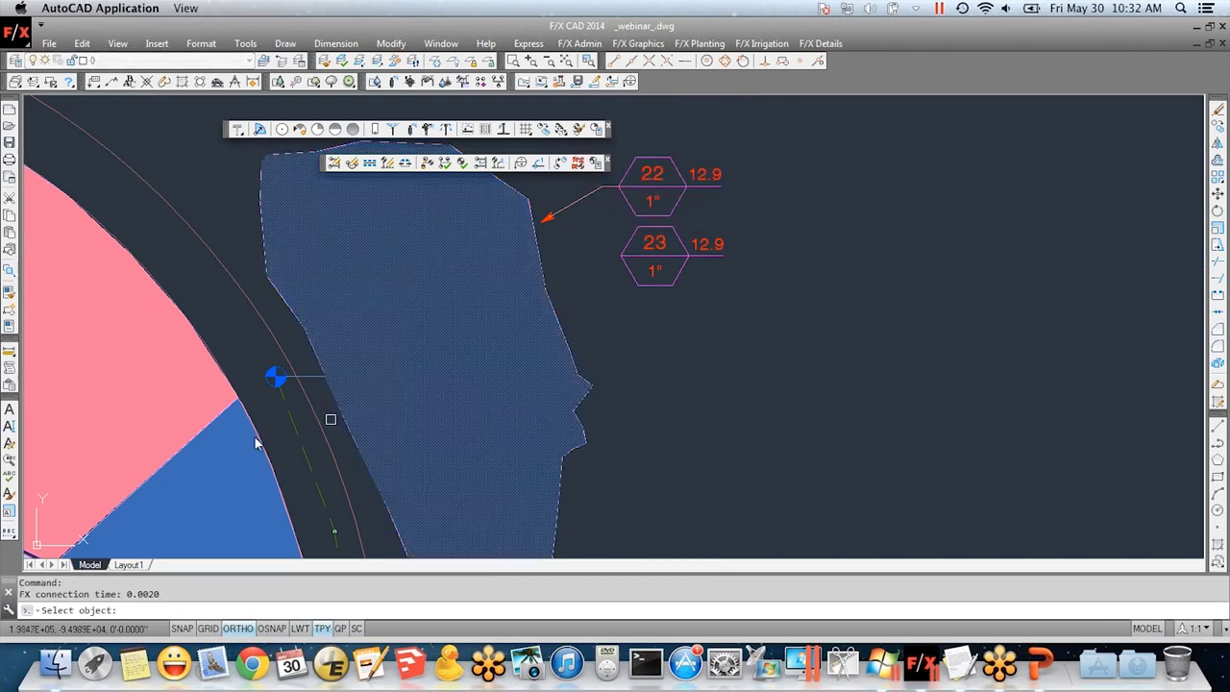
left_click(275, 378)
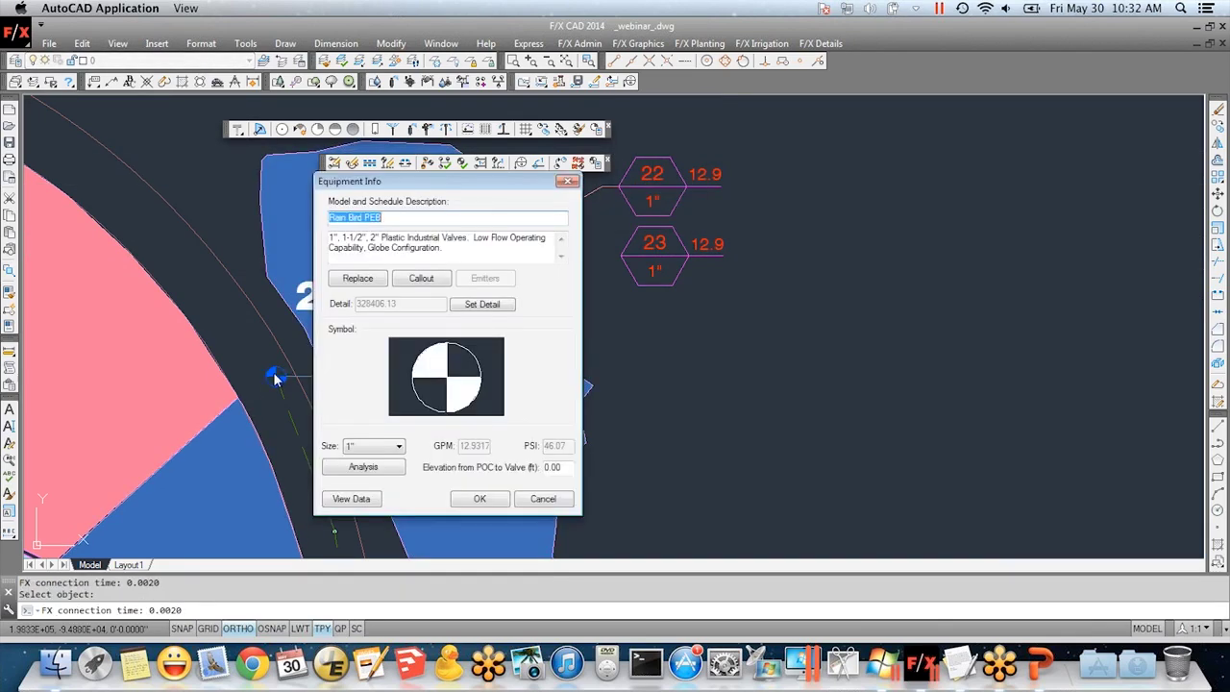
left_click(365, 467)
left_click_drag(607, 175, 298, 204)
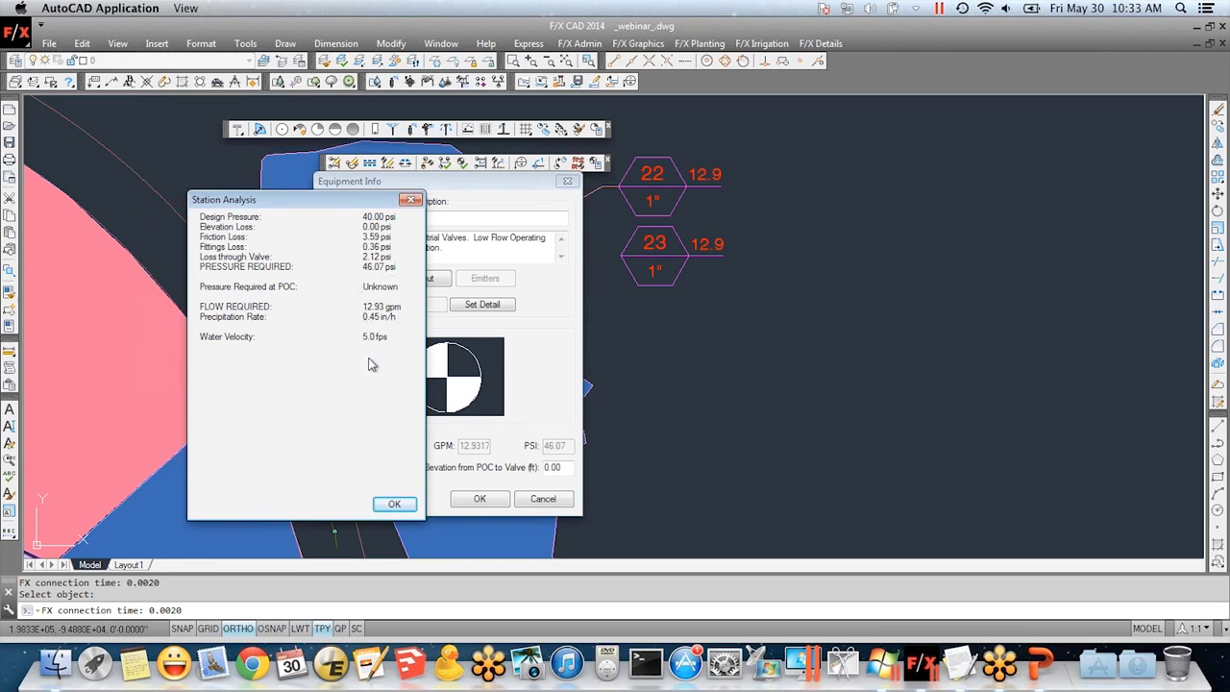
left_click(394, 502)
left_click(538, 498)
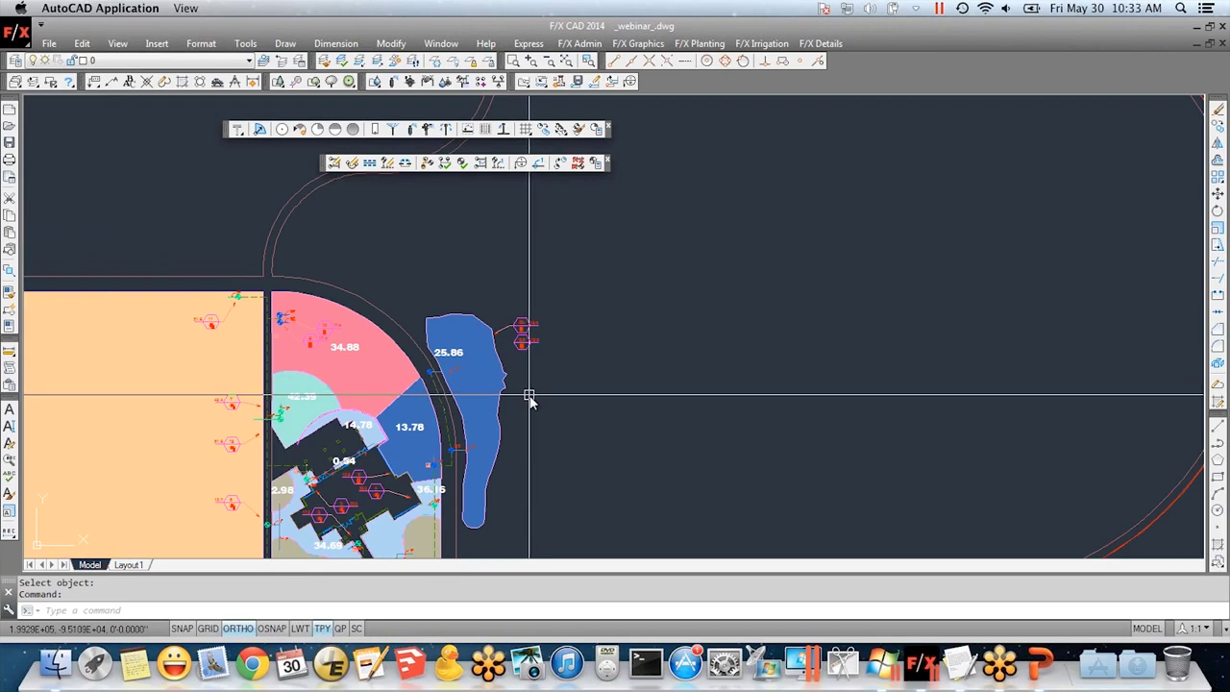
- Place an irrigation schedule without valves and equipment in the empty area beside the 25.86 zone, and review its quantity, flow and cost columns
middle_click_drag(531, 404, 455, 317)
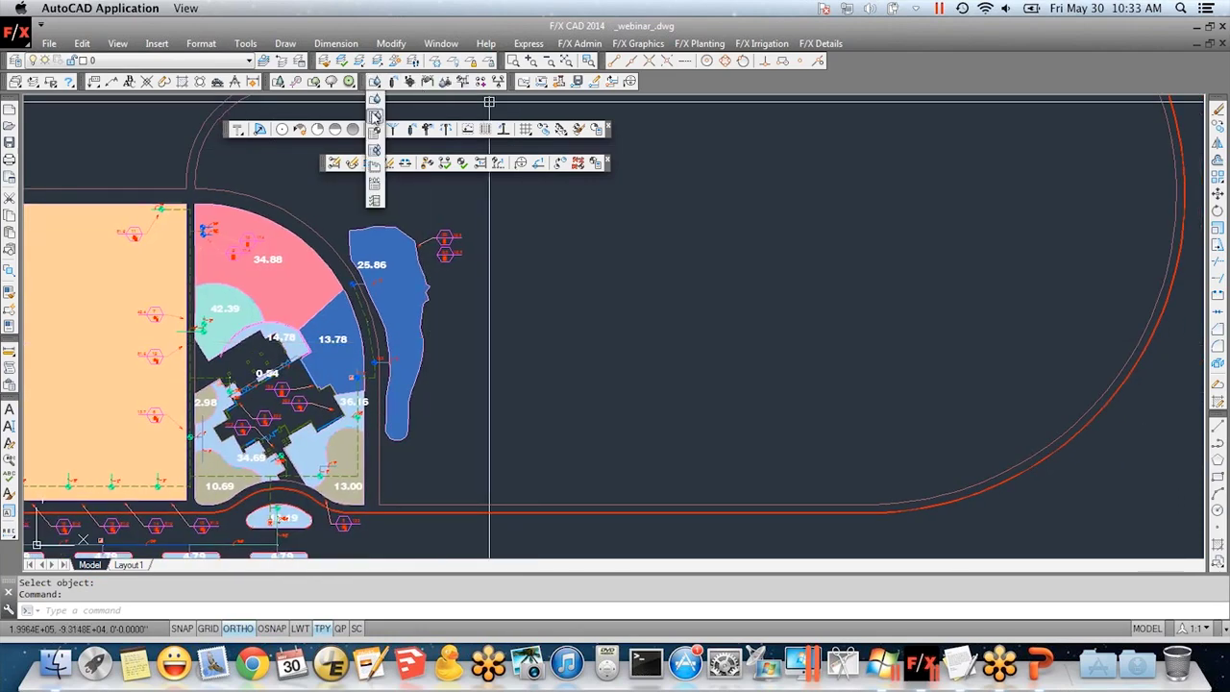
left_click(376, 115)
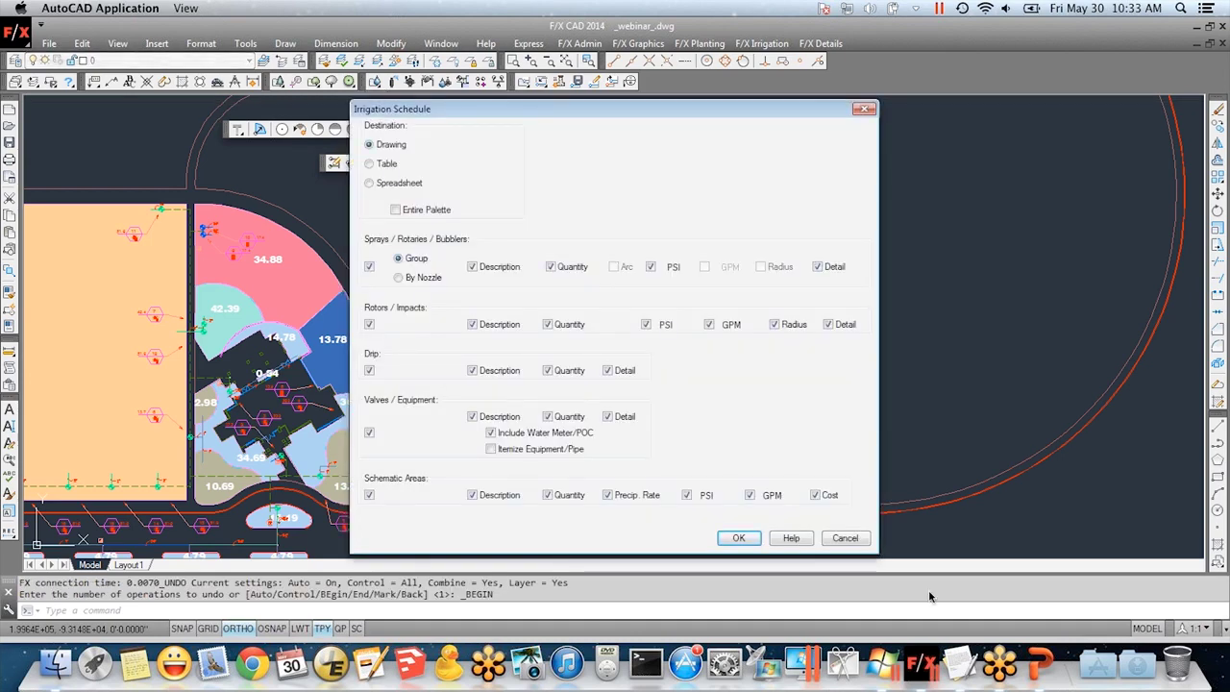
left_click(842, 539)
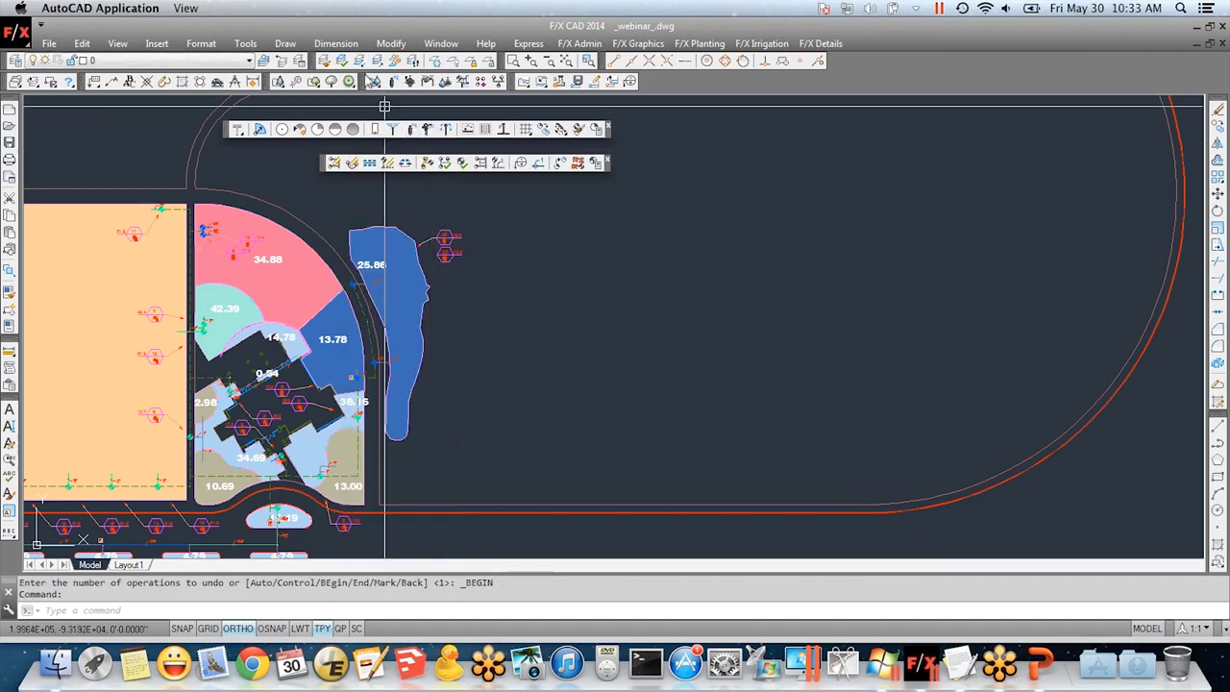
left_click(378, 82)
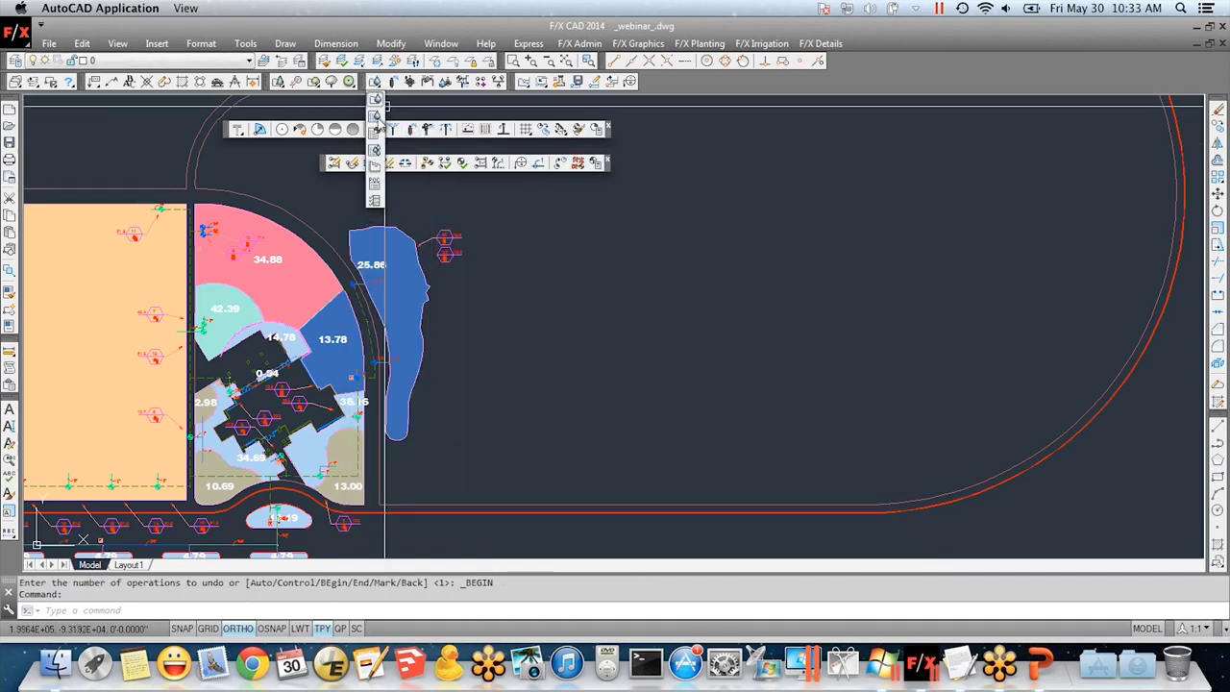
left_click(376, 115)
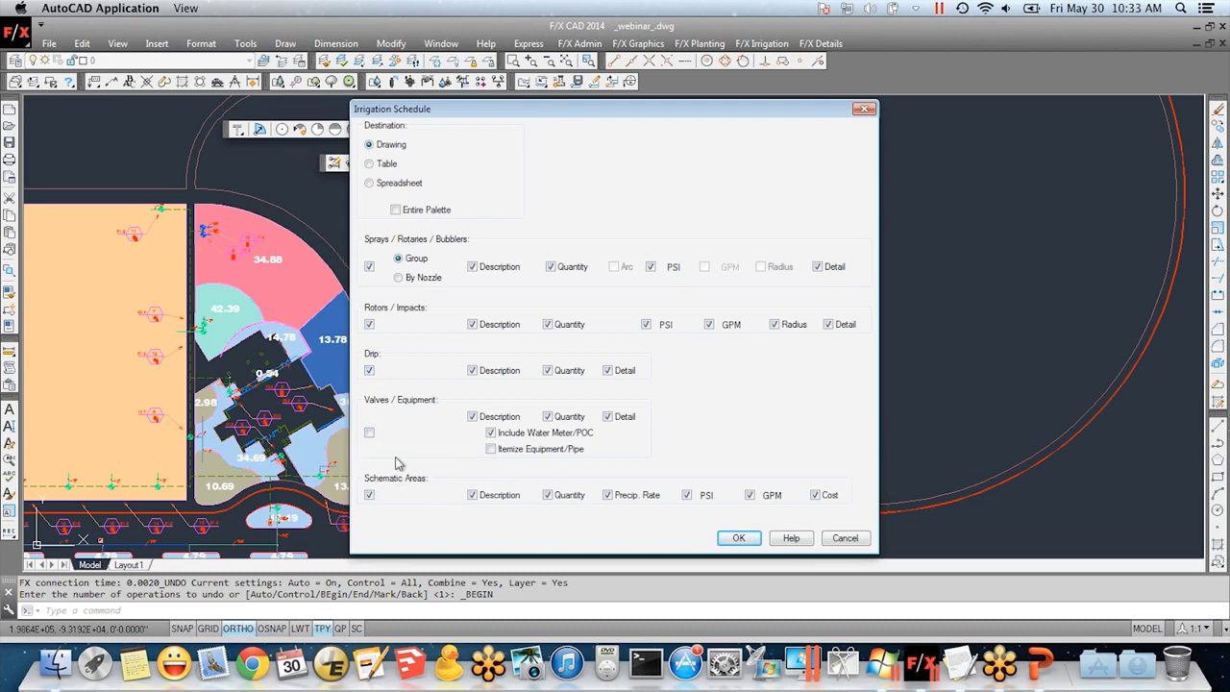
left_click(738, 538)
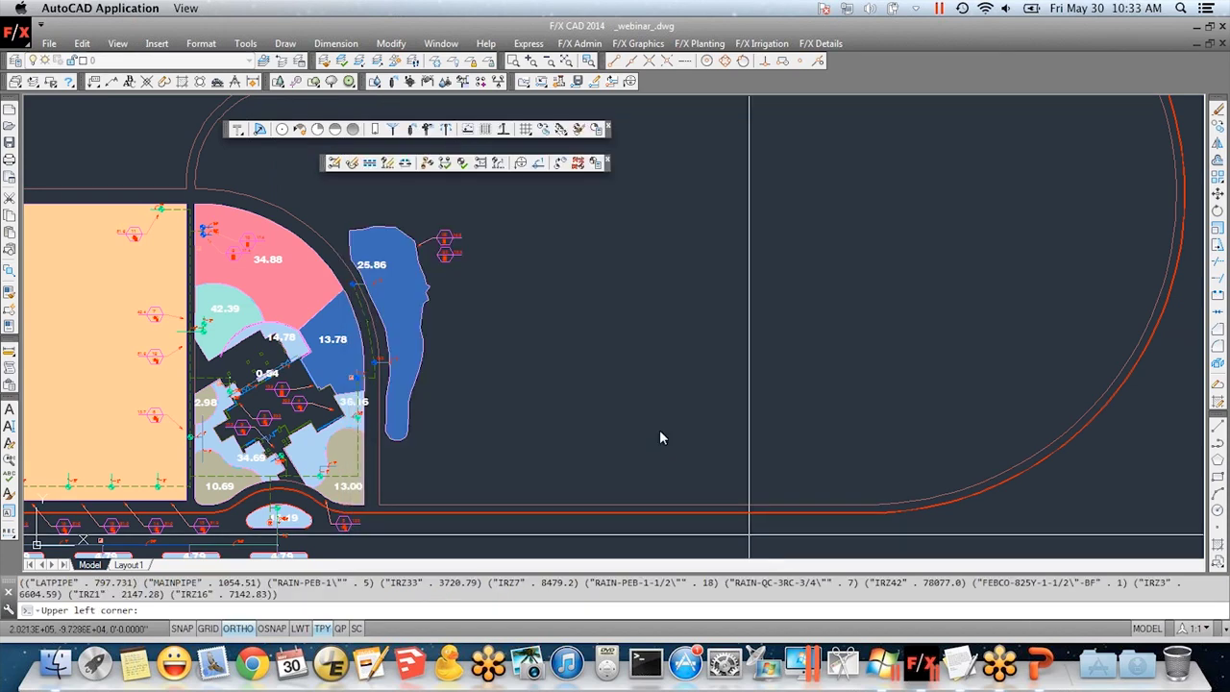
left_click(525, 207)
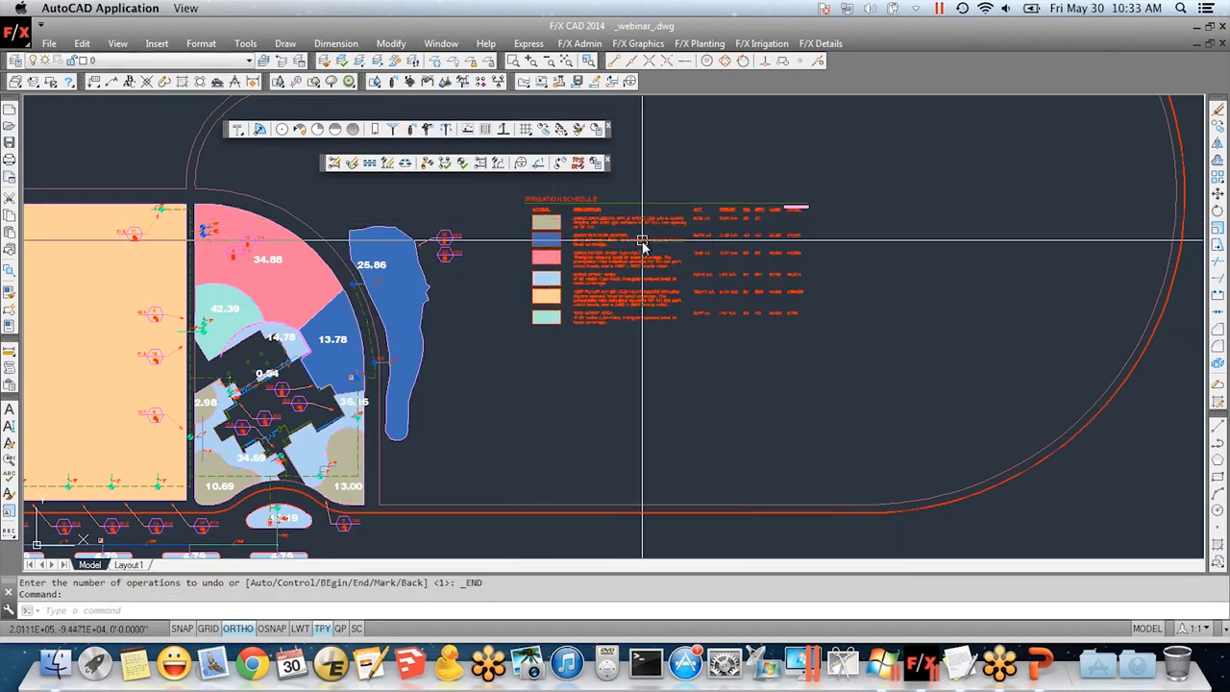
scroll(647, 241, "up", 5)
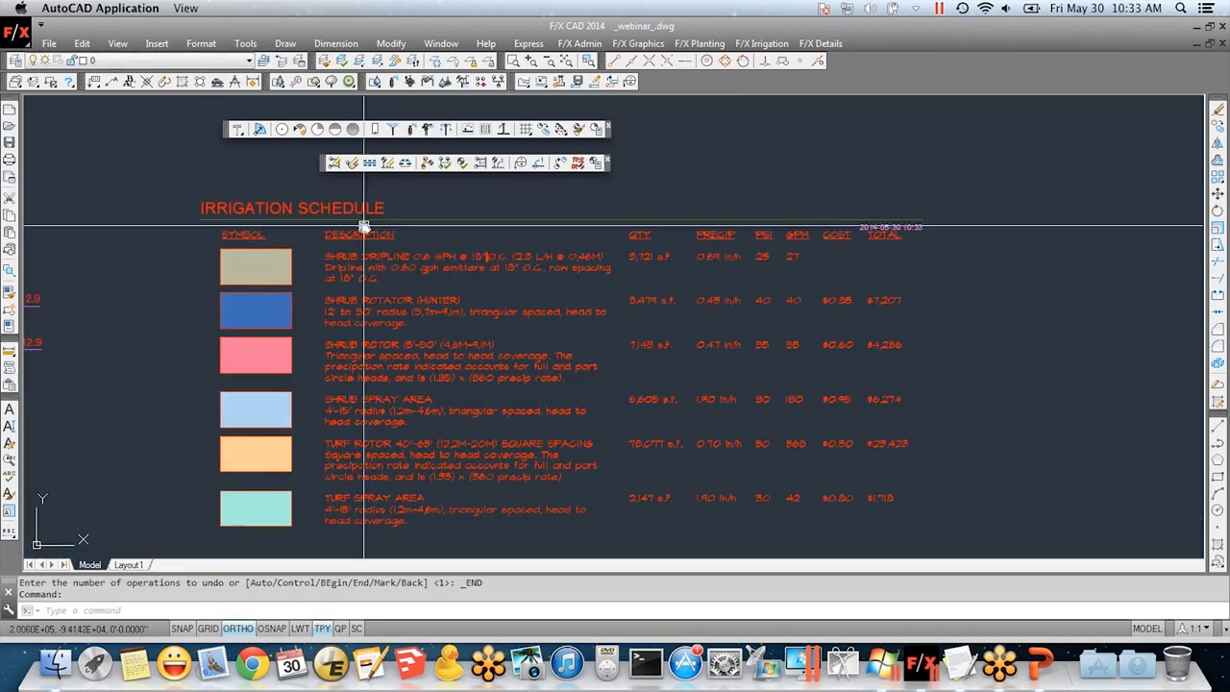
middle_click_drag(809, 352, 563, 351)
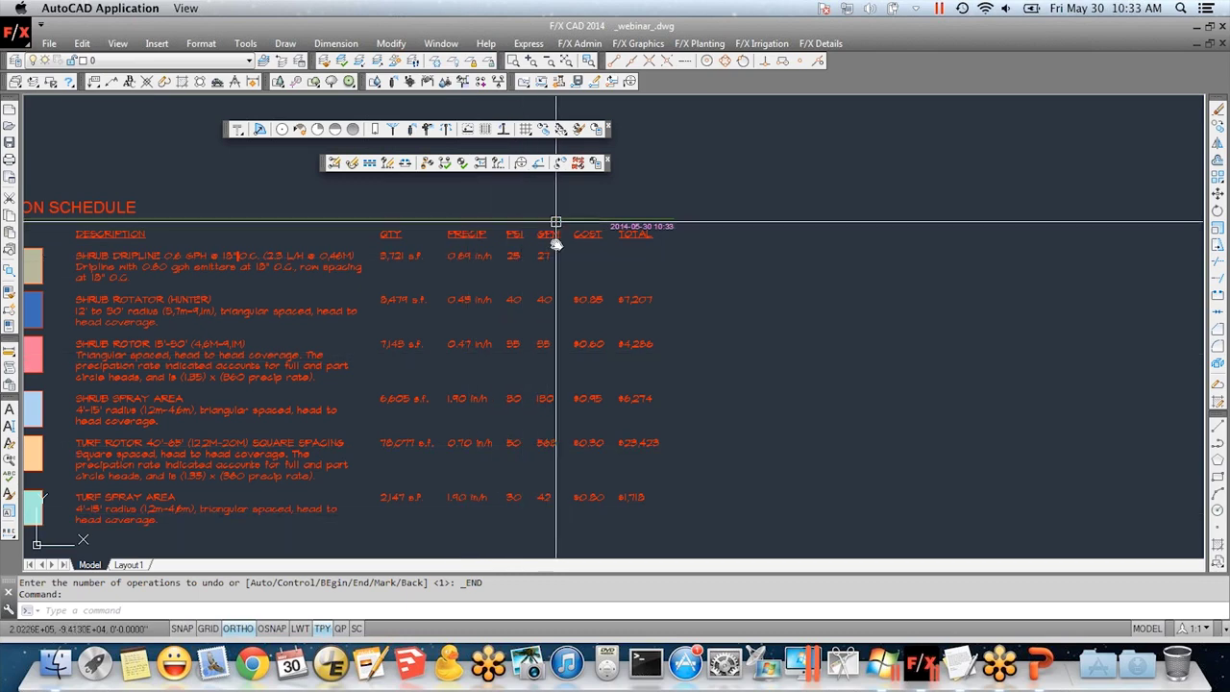
scroll(663, 520, "up", 2)
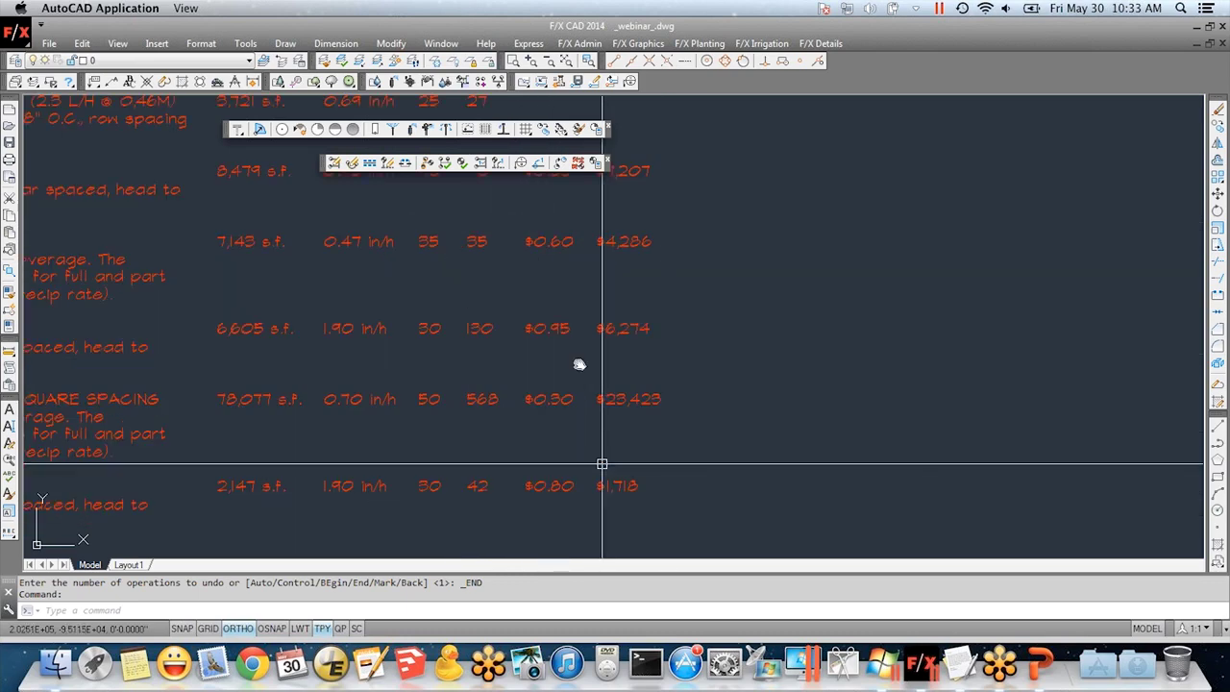
middle_click_drag(656, 253, 801, 283)
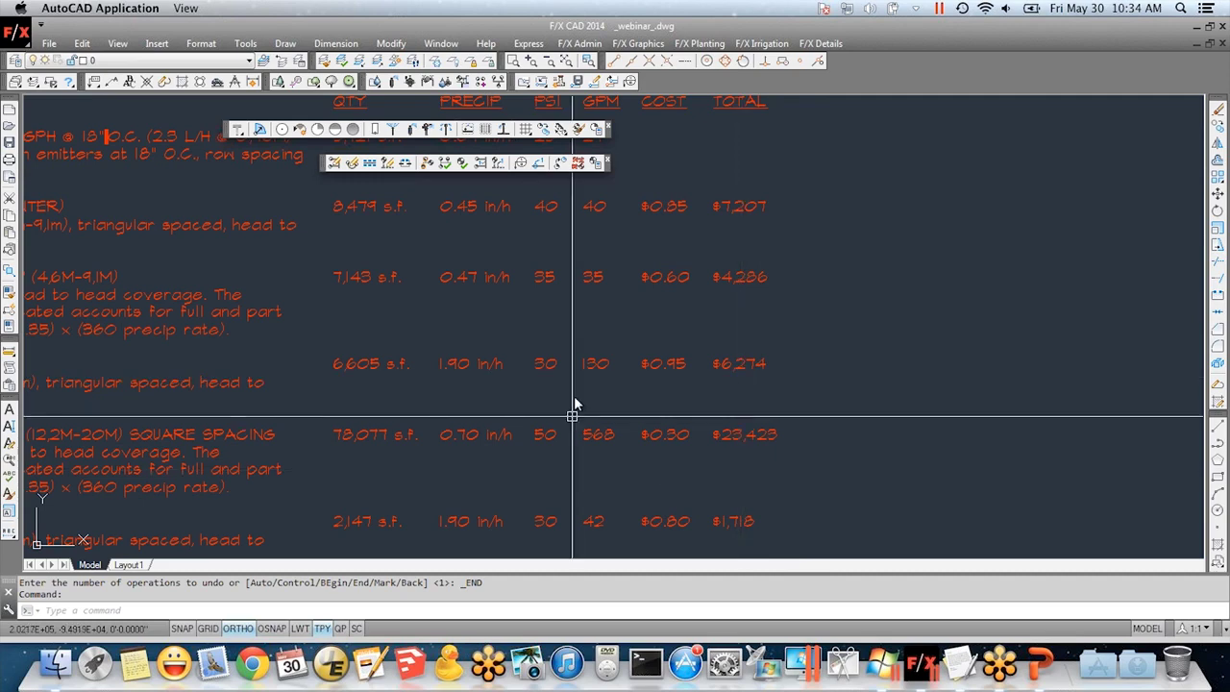
scroll(574, 404, "down", 6)
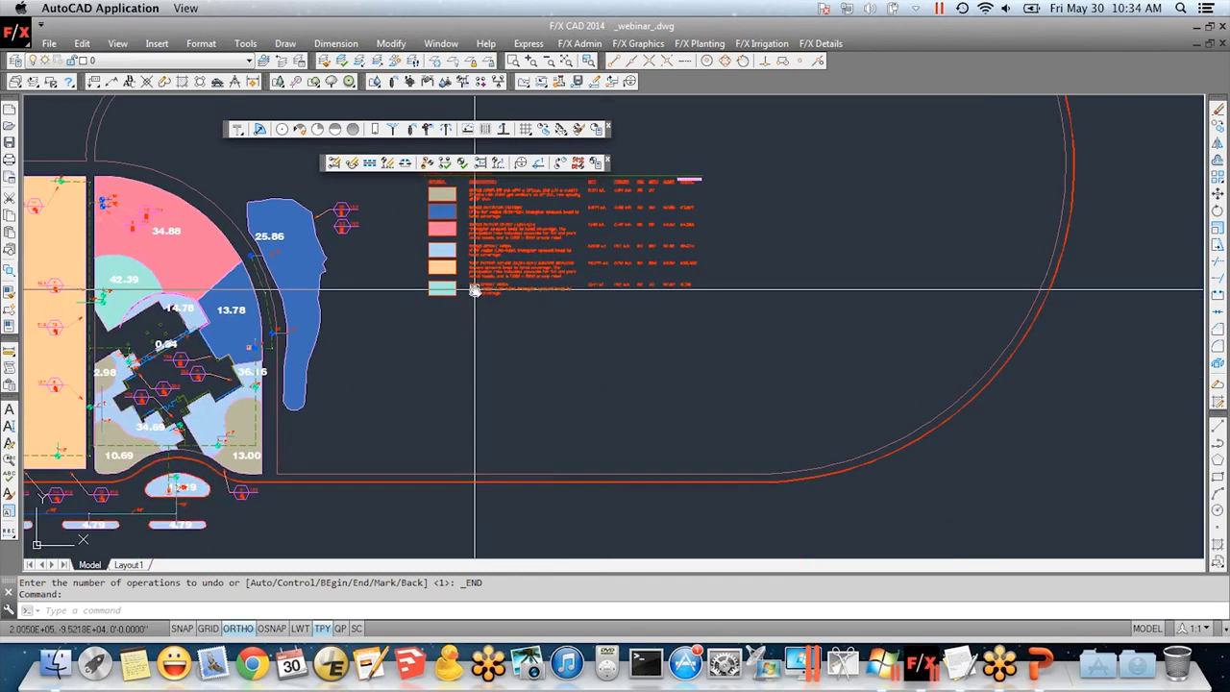
- Start a watering schedule in the drawing with zones set by type, and give the shrub dripline 1 in./week on Monday through Thursday
left_click(375, 82)
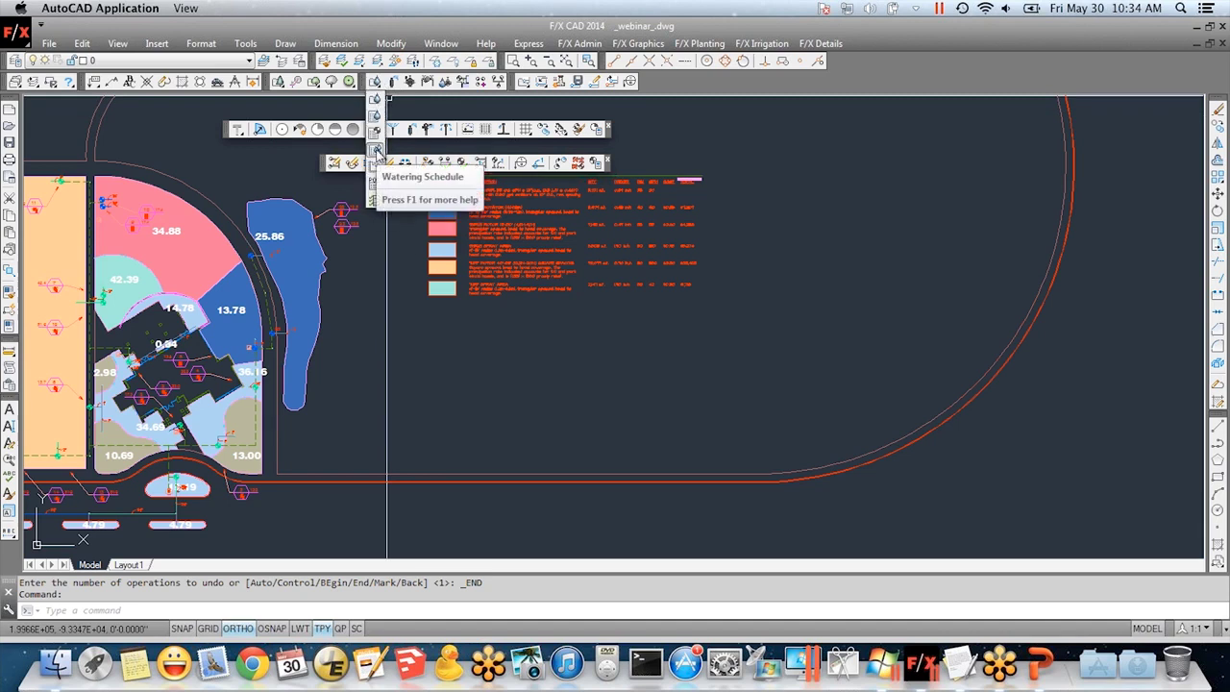
left_click(376, 151)
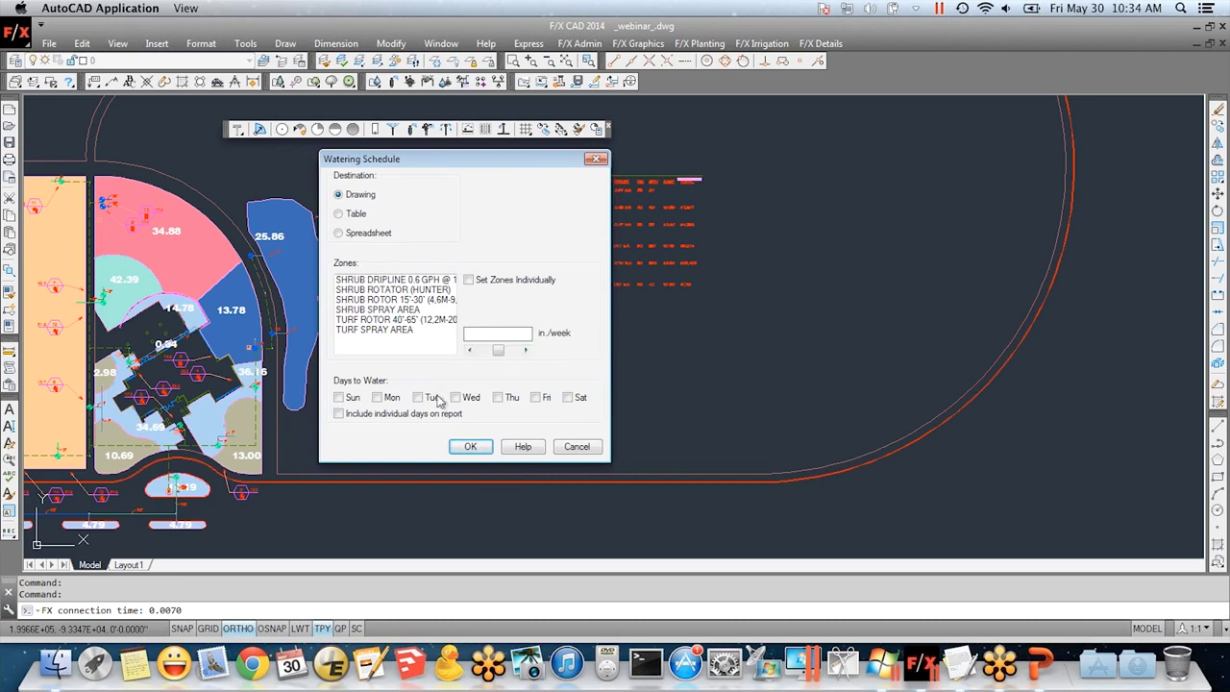
left_click(468, 279)
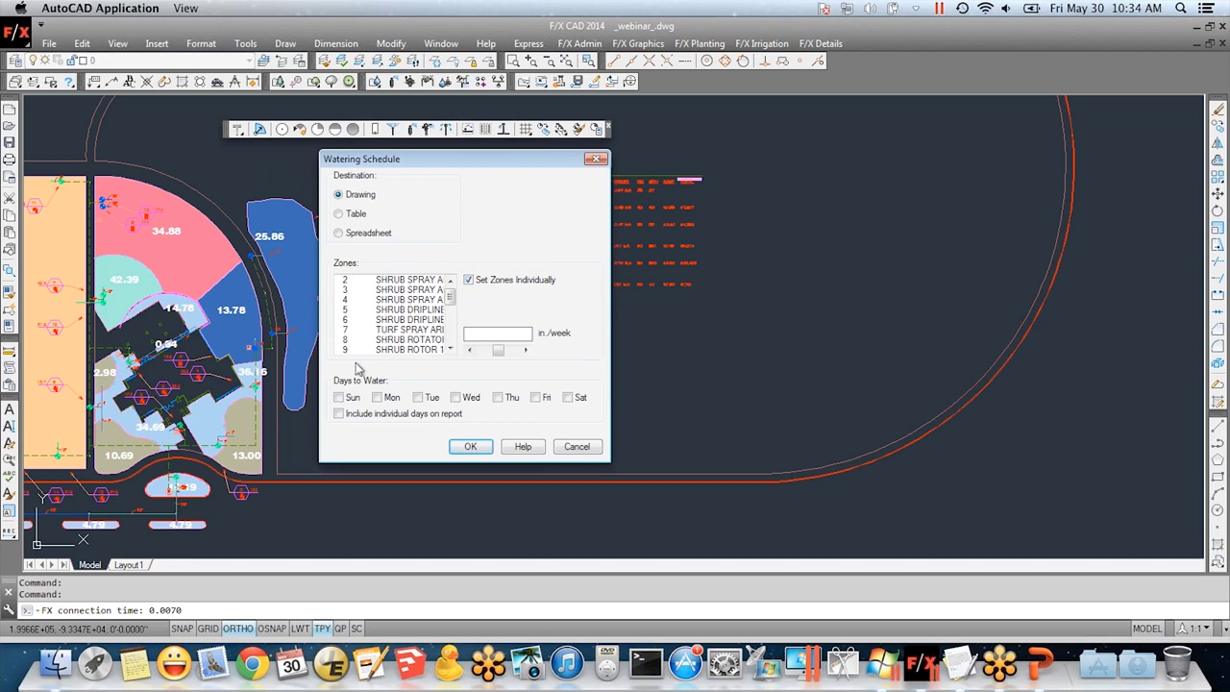
left_click(469, 281)
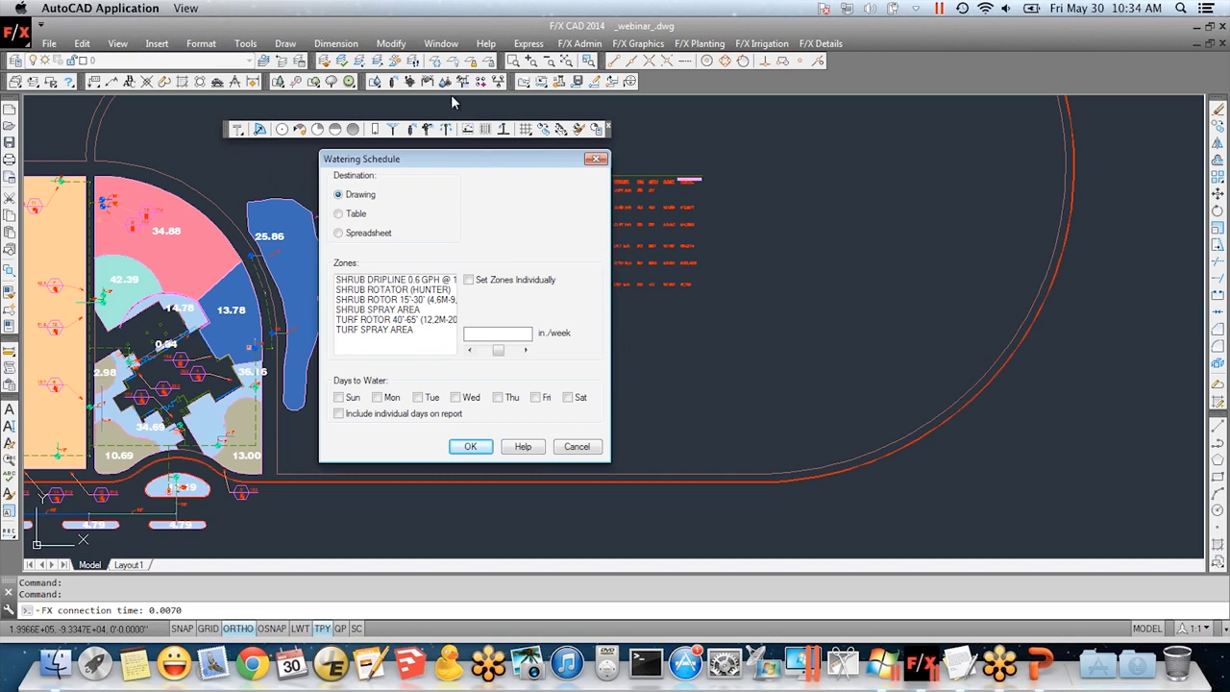
left_click(393, 285)
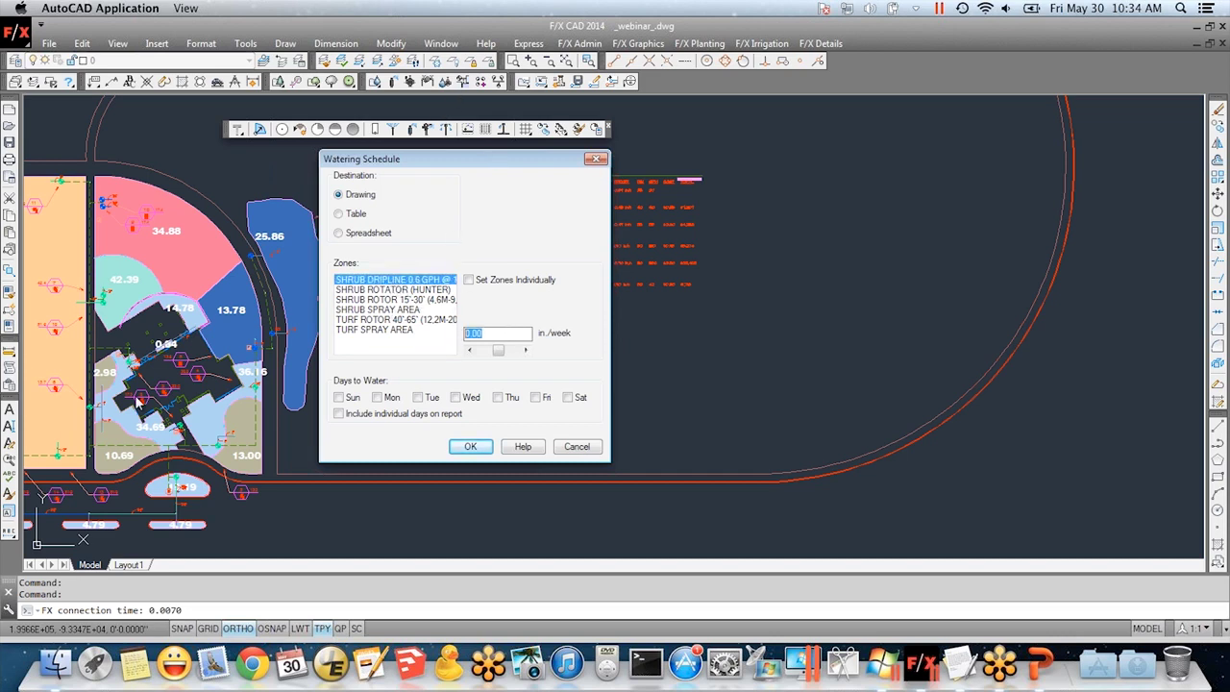
type("1")
- Set 2 in./week for the shrub rotator (Mon, Wed, Thu), shrub rotor (Fri, Sat) and shrub spray (Sun, Wed) zones
left_click(411, 289)
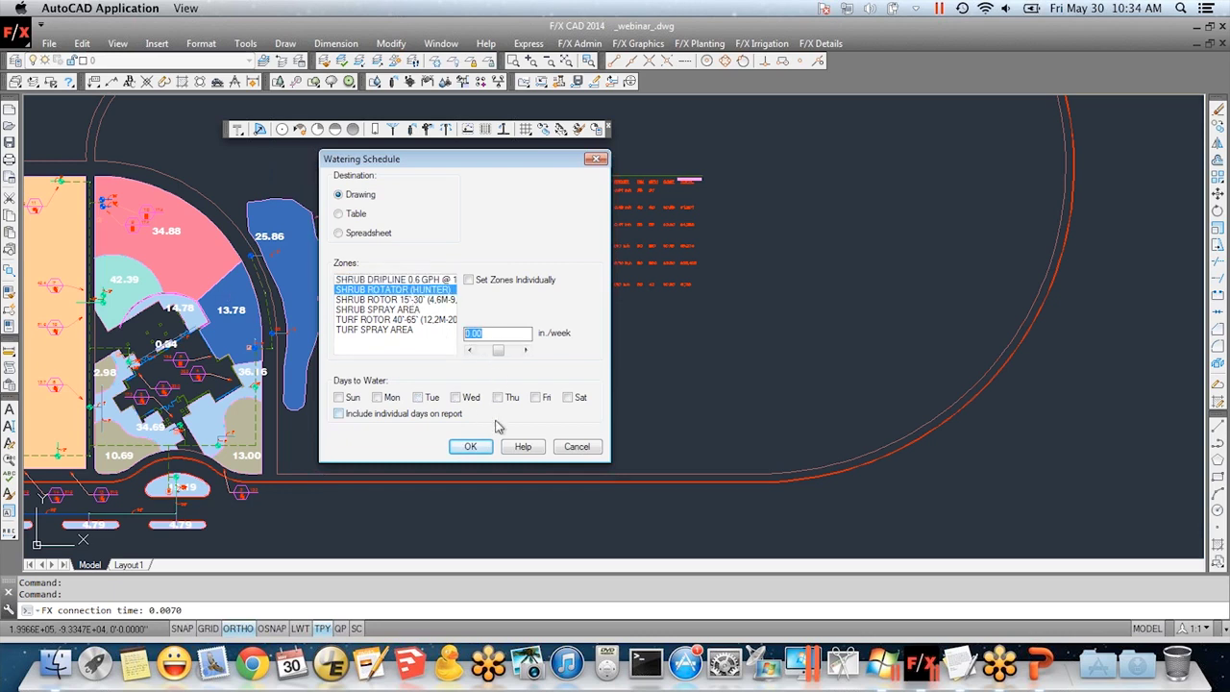
type("2")
left_click(383, 299)
type("2")
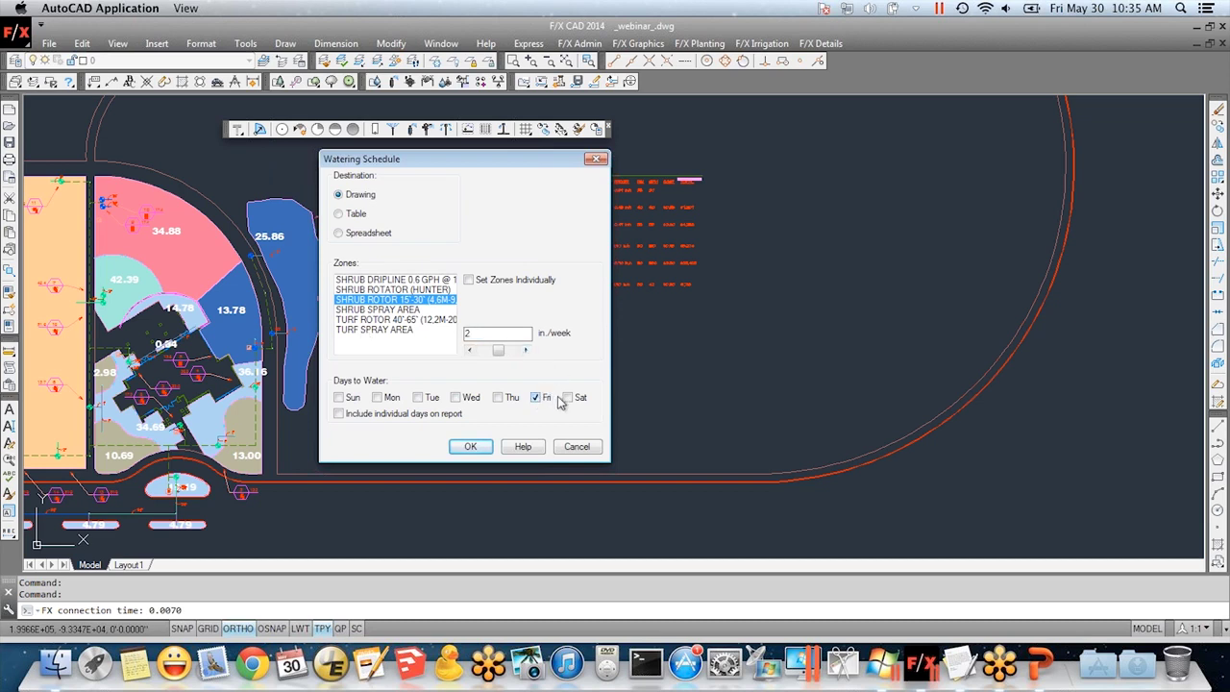
left_click(408, 311)
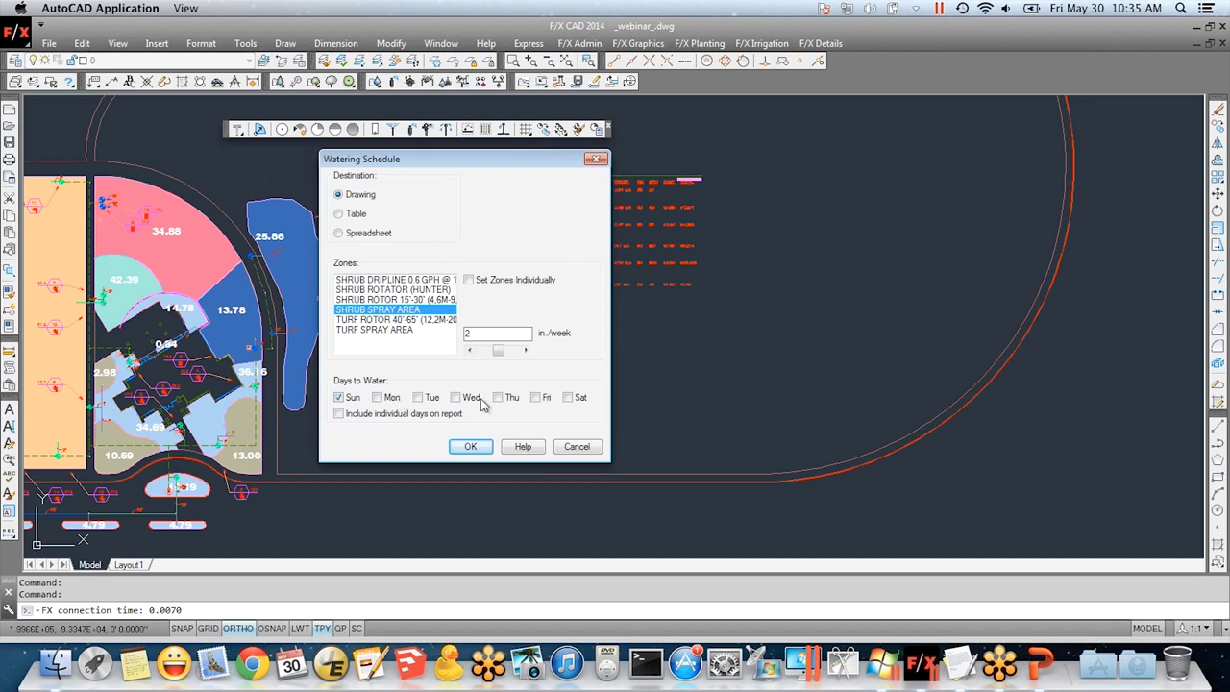
- Set the turf rotor zones to 2 in./week on Thursday and Friday, and the turf spray zone to 2 in./week on Wednesday
left_click(416, 320)
key("Tab")
type("1")
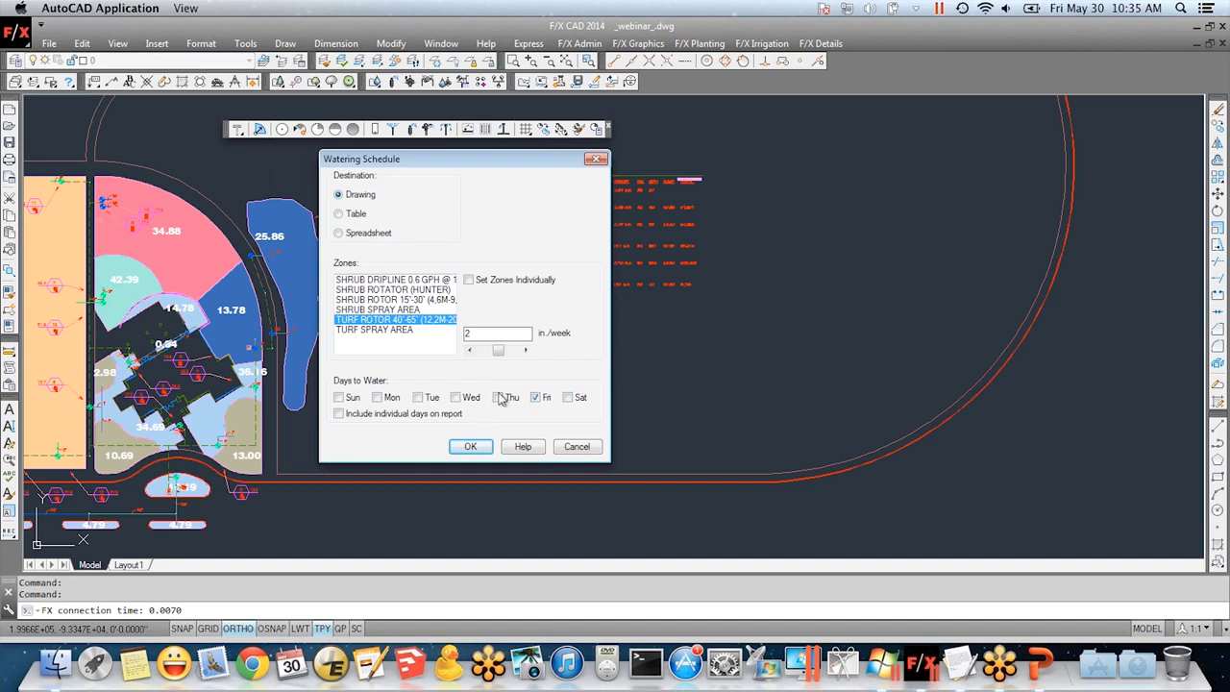
left_click(410, 330)
key("Tab")
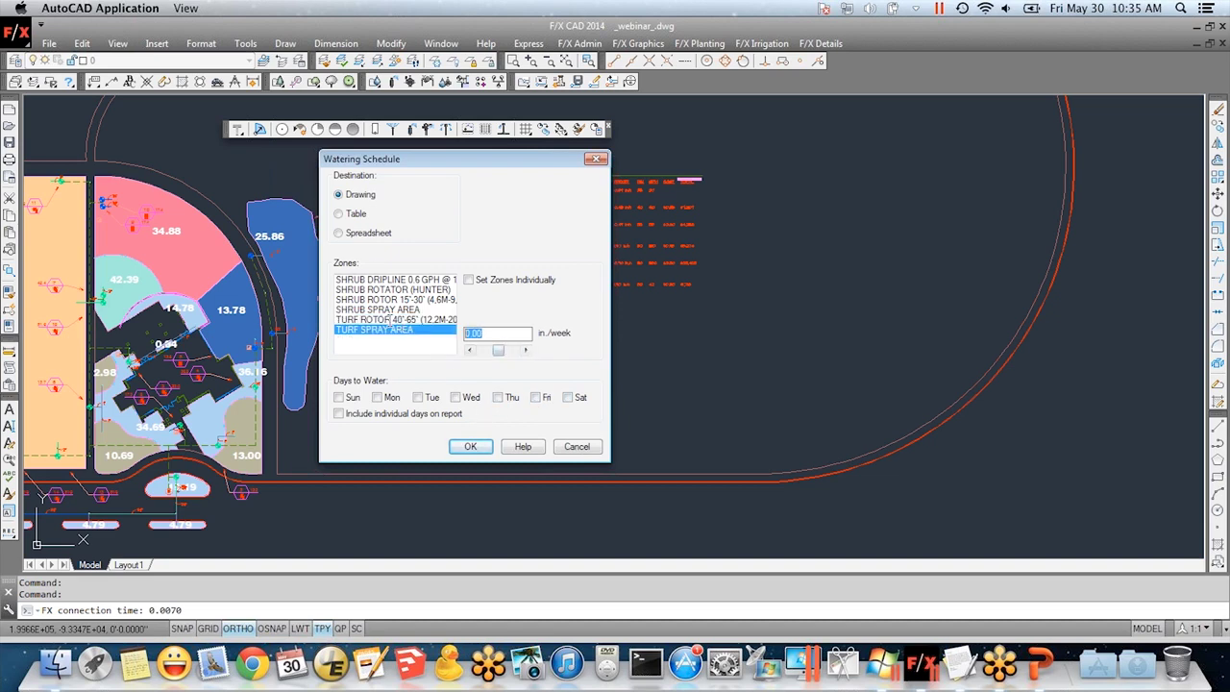
type("2")
- Place the watering schedule directly below the irrigation schedule in the drawing
left_click(472, 448)
left_click(445, 310)
scroll(548, 390, "up", 3)
middle_click_drag(712, 405, 431, 393)
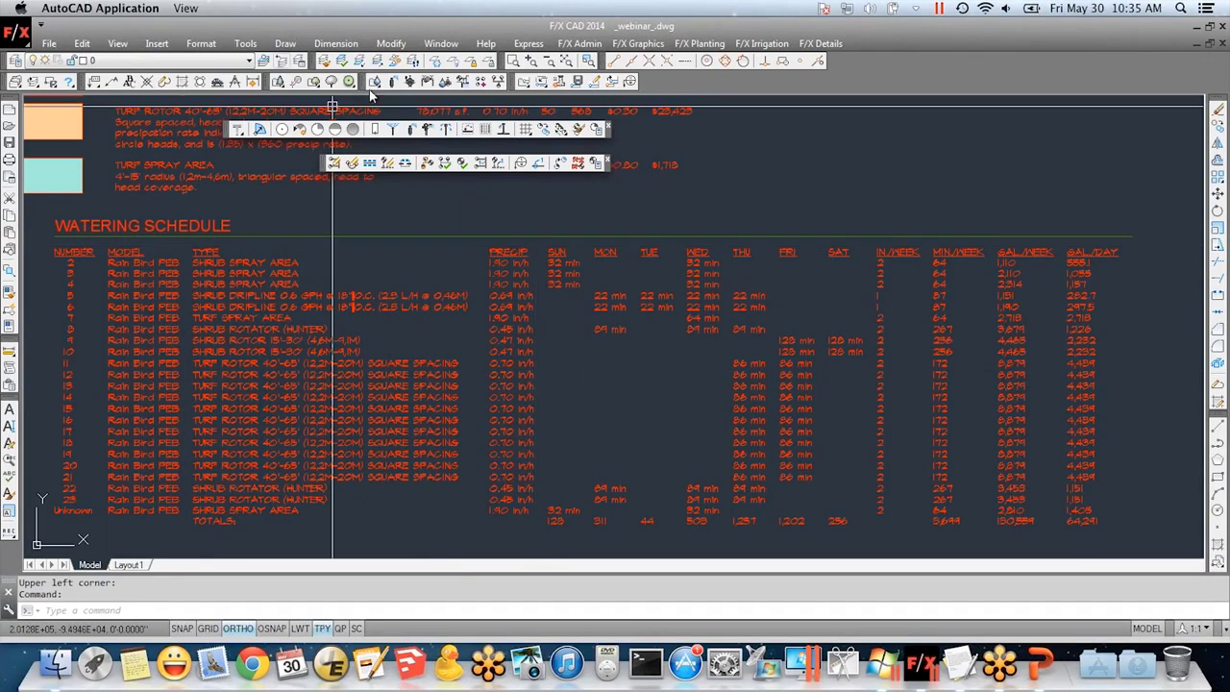
- Open the Watering Schedule settings again to show the Spreadsheet destination, and leave without generating a report
left_click_drag(373, 84, 378, 161)
left_click(536, 255)
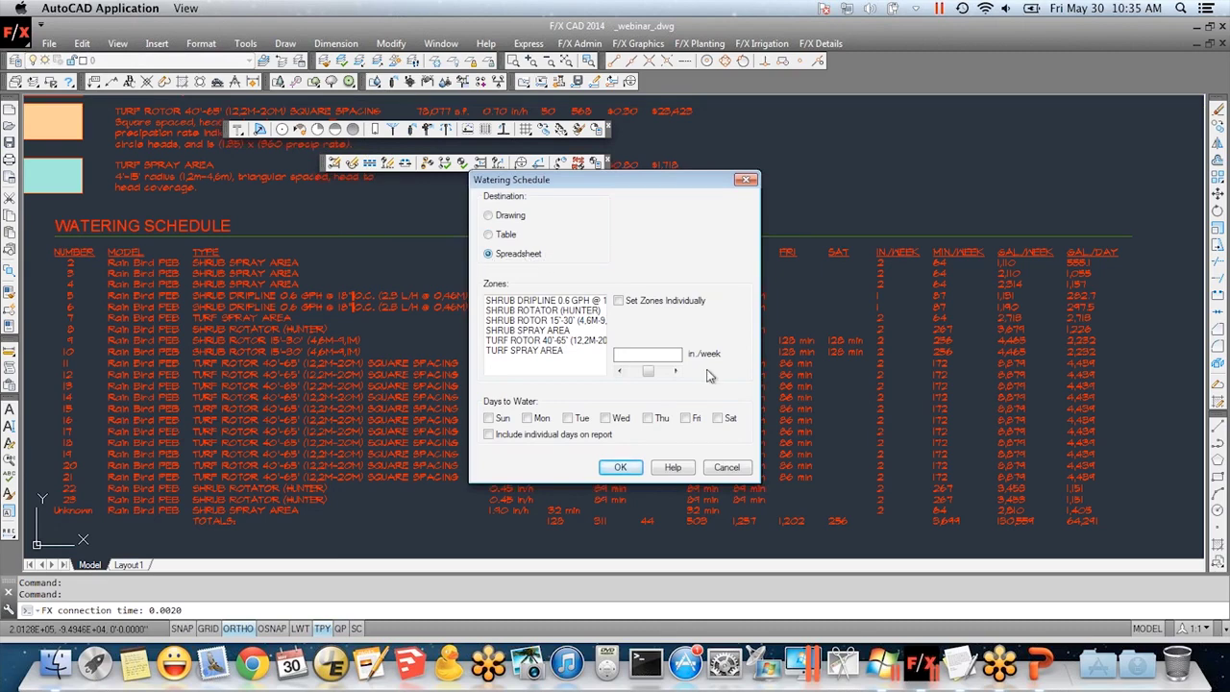
left_click(727, 467)
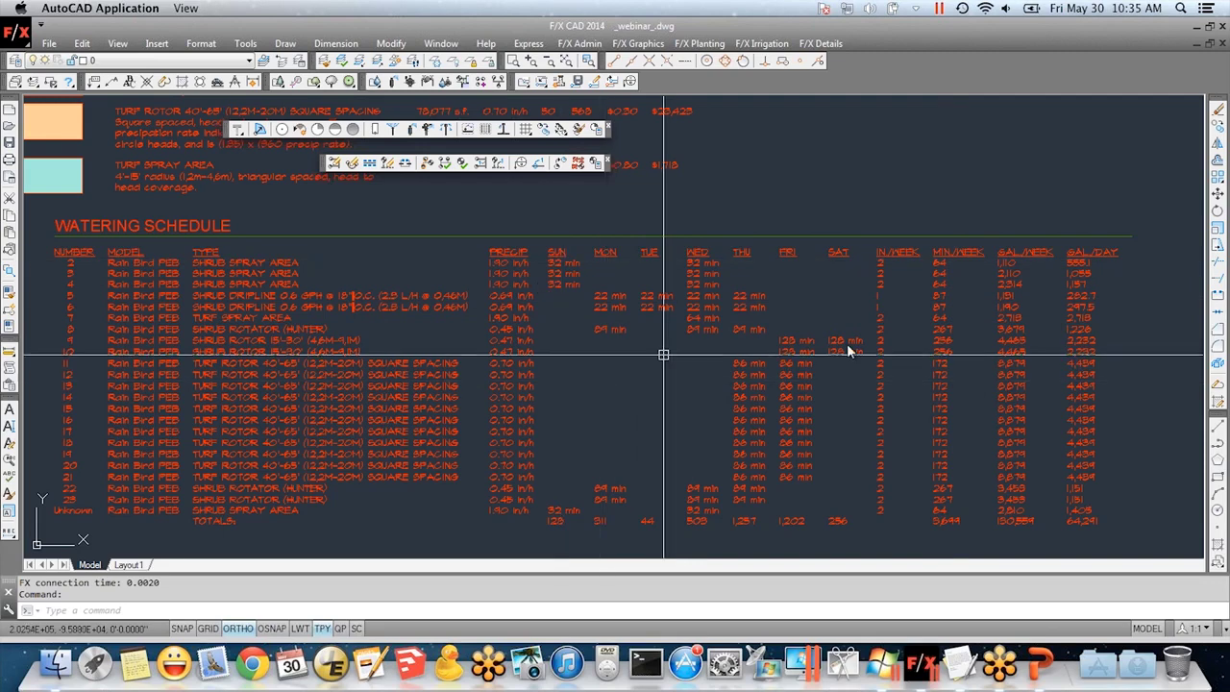
- Examine the watering schedule's daily run-time totals and its weekly minutes, gallons per week and gallons per day columns
middle_click_drag(824, 363, 651, 346)
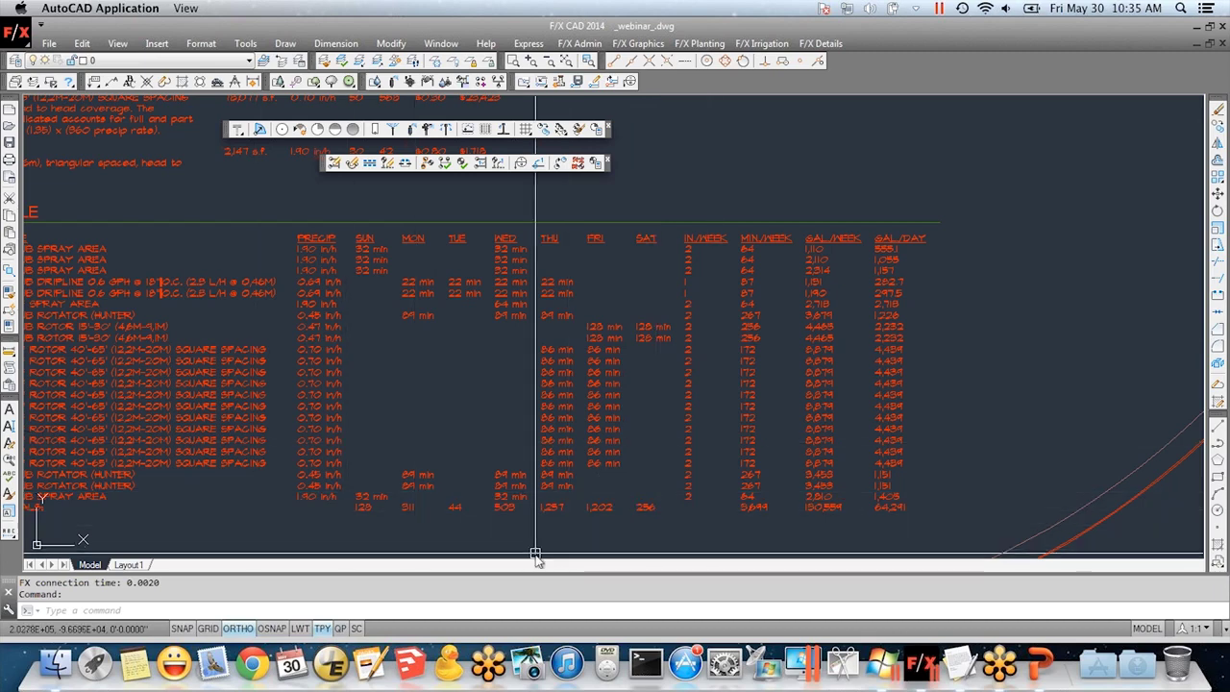
scroll(536, 525, "up", 2)
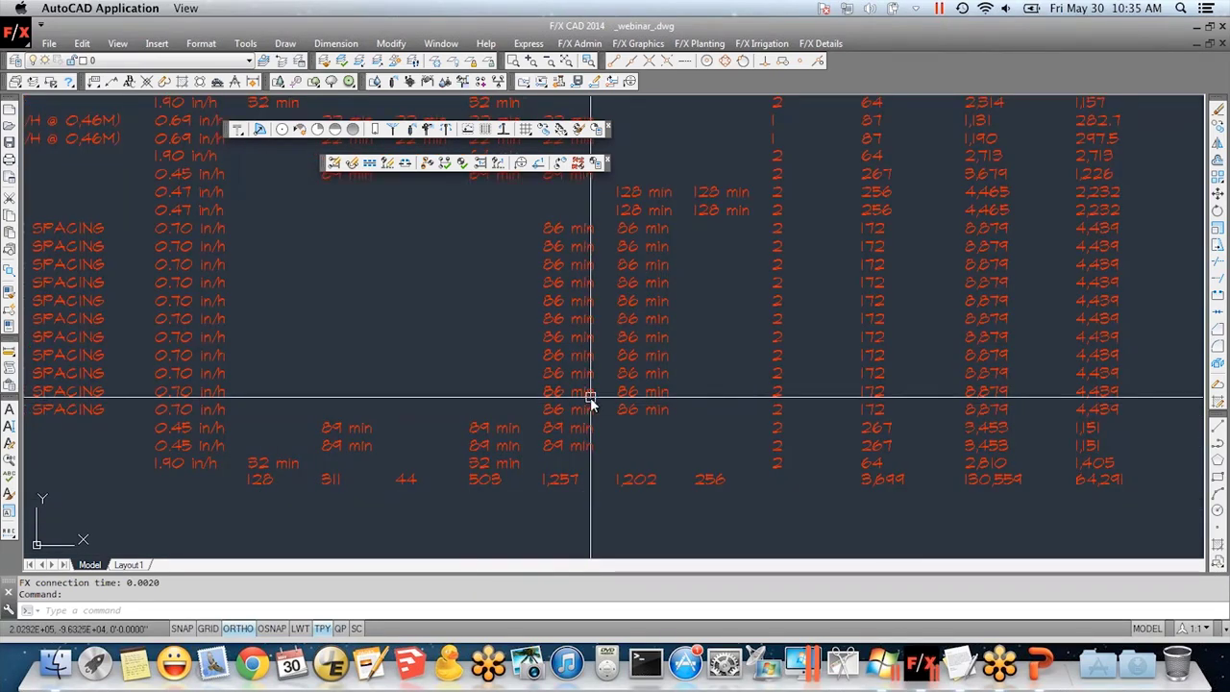
scroll(590, 407, "down", 3)
scroll(619, 454, "up", 2)
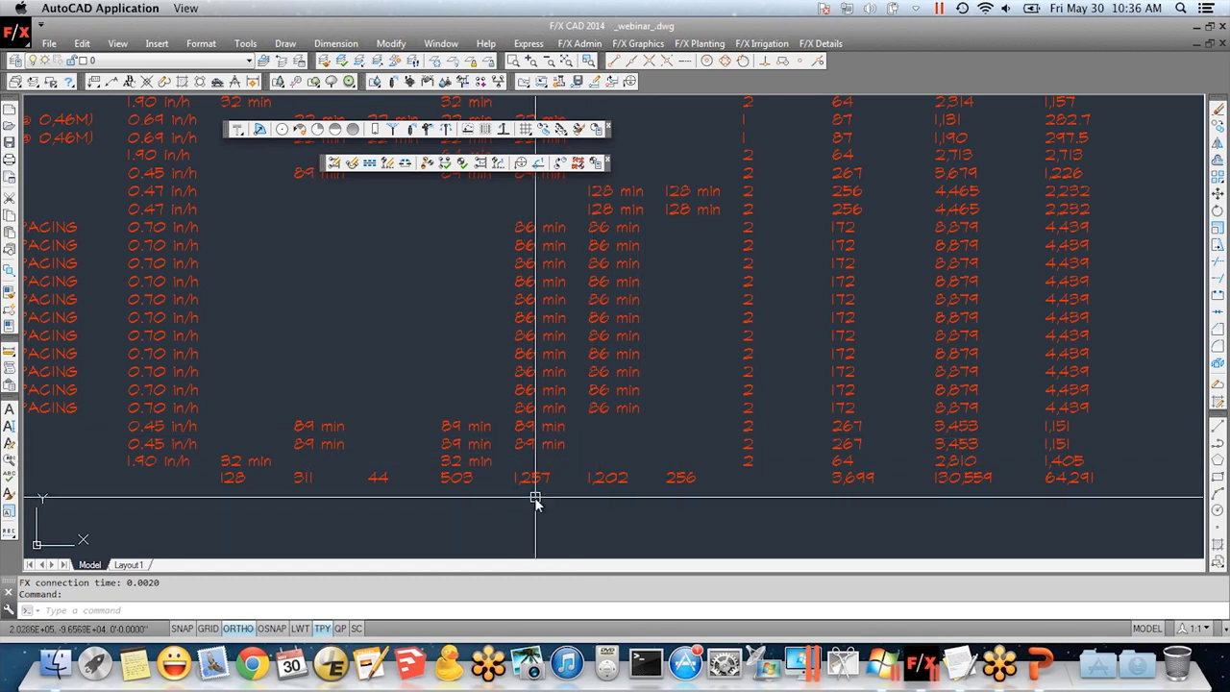
scroll(535, 494, "down", 3)
middle_click_drag(740, 459, 634, 445)
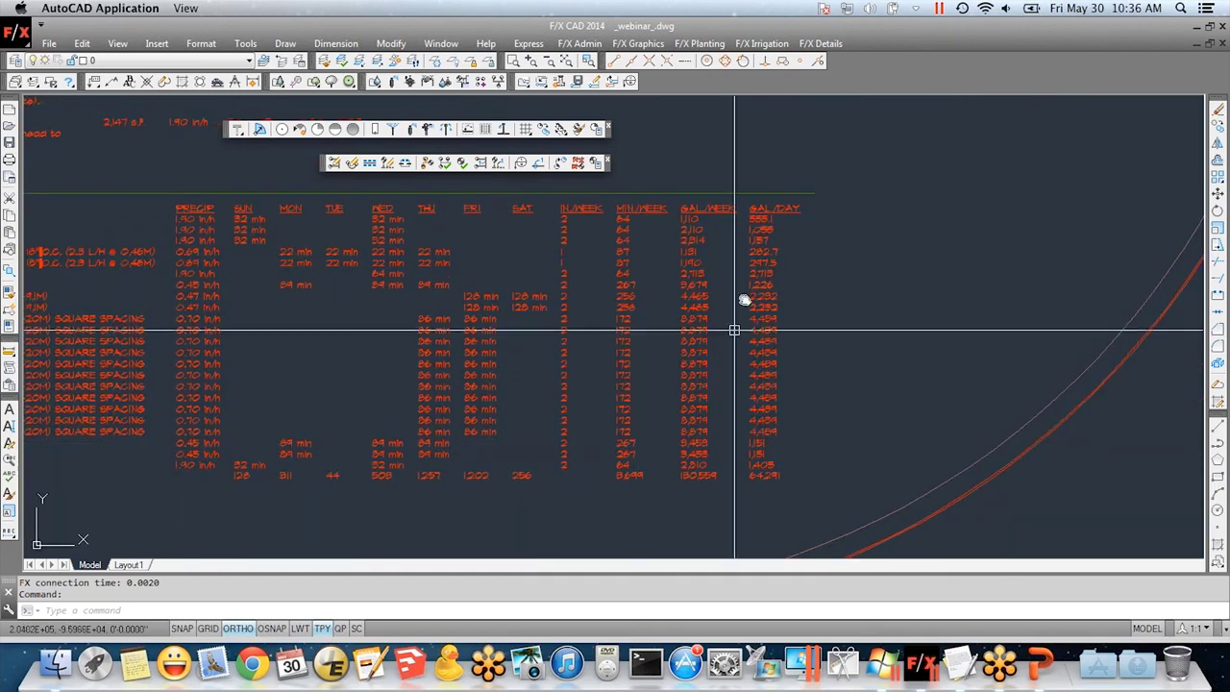
scroll(765, 510, "up", 5)
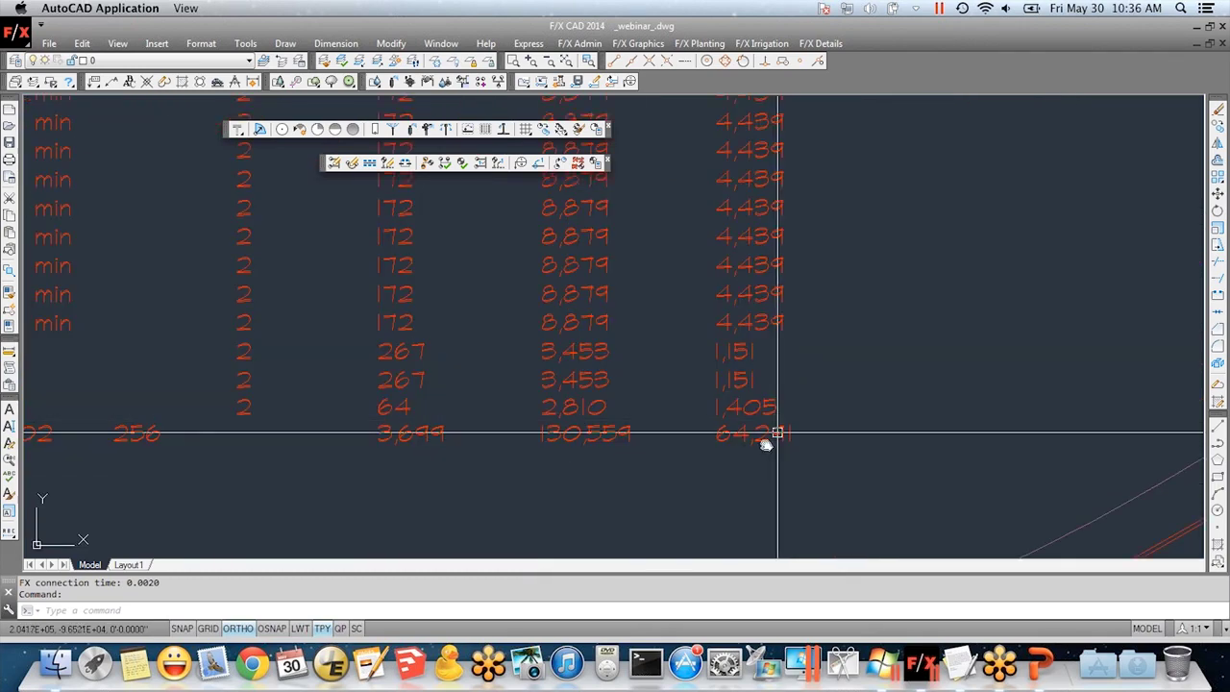
scroll(769, 448, "down", 2)
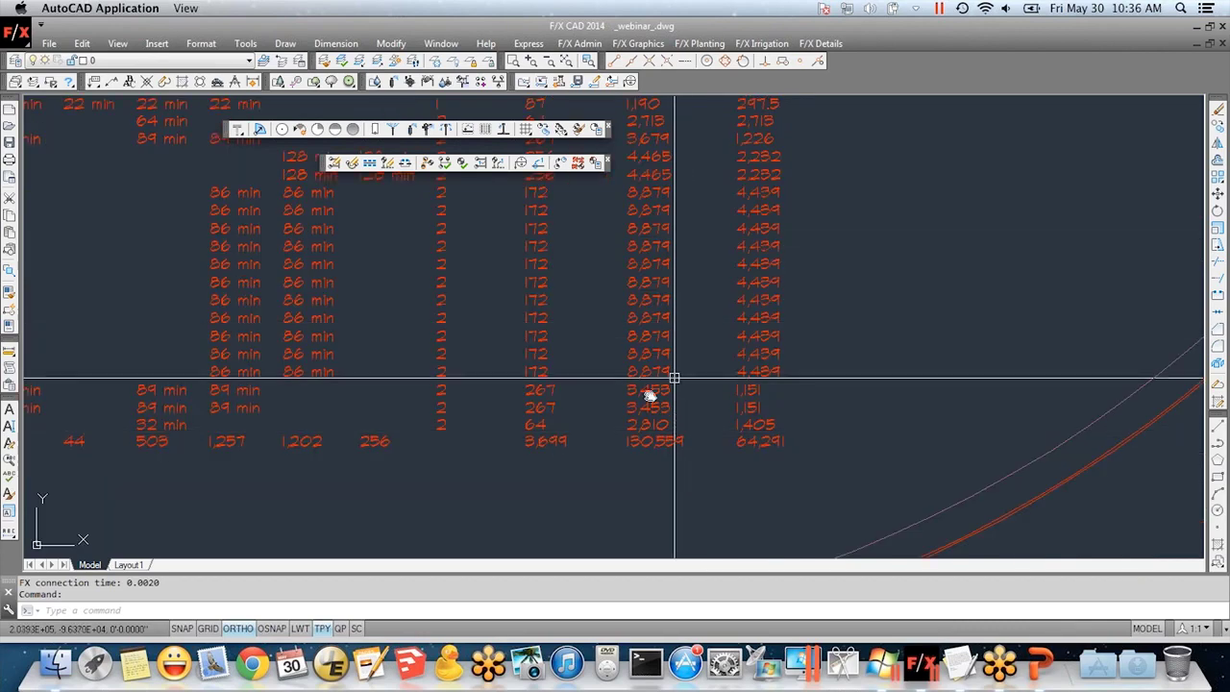
scroll(662, 470, "up", 2)
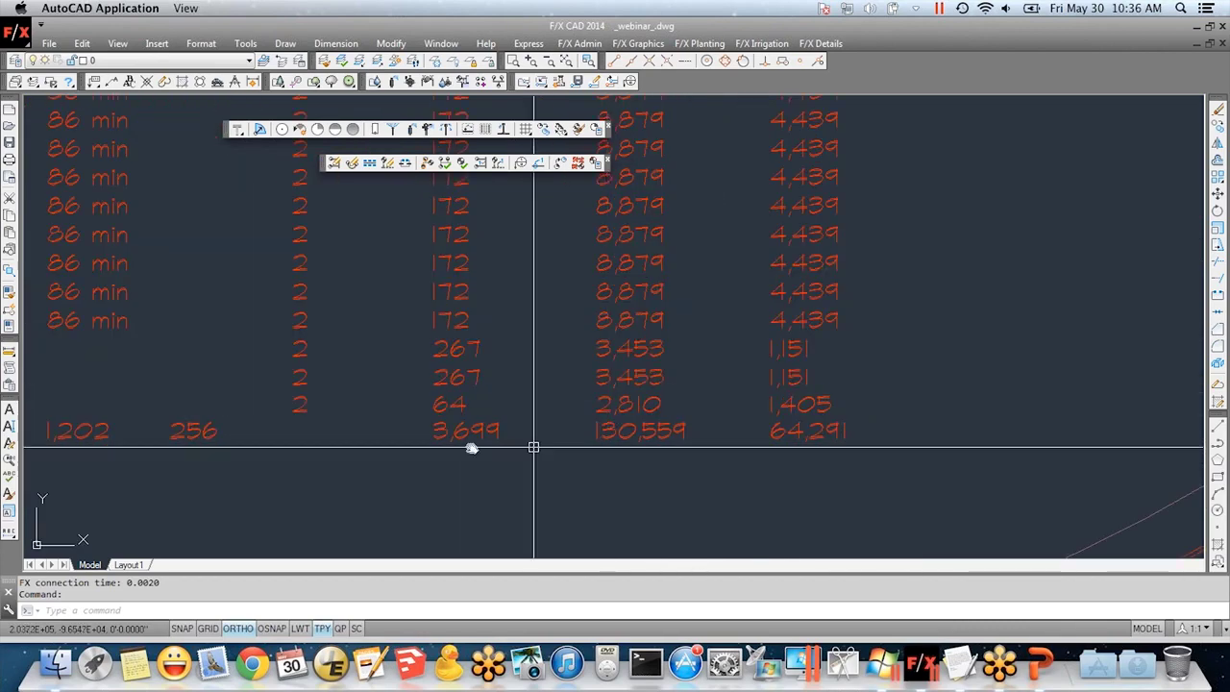
scroll(608, 453, "down", 4)
scroll(609, 458, "down", 6)
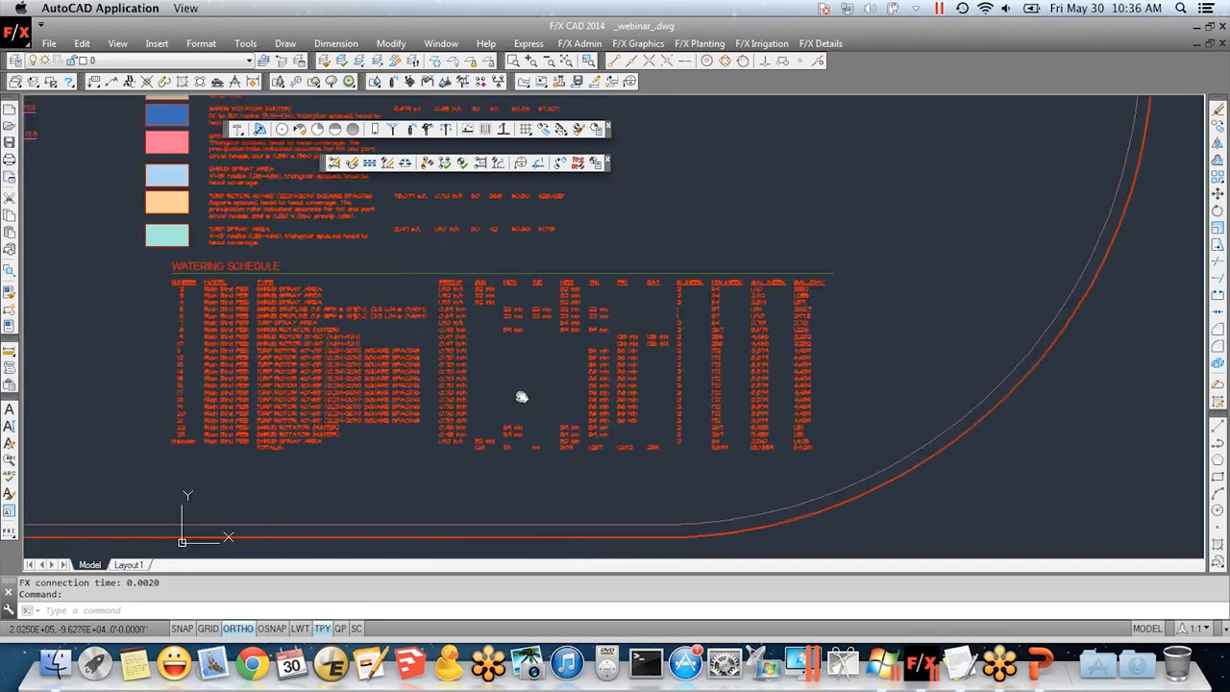
- Review the overall layout of the placed irrigation and watering schedules beside the planting zones
mouse_move(377, 404)
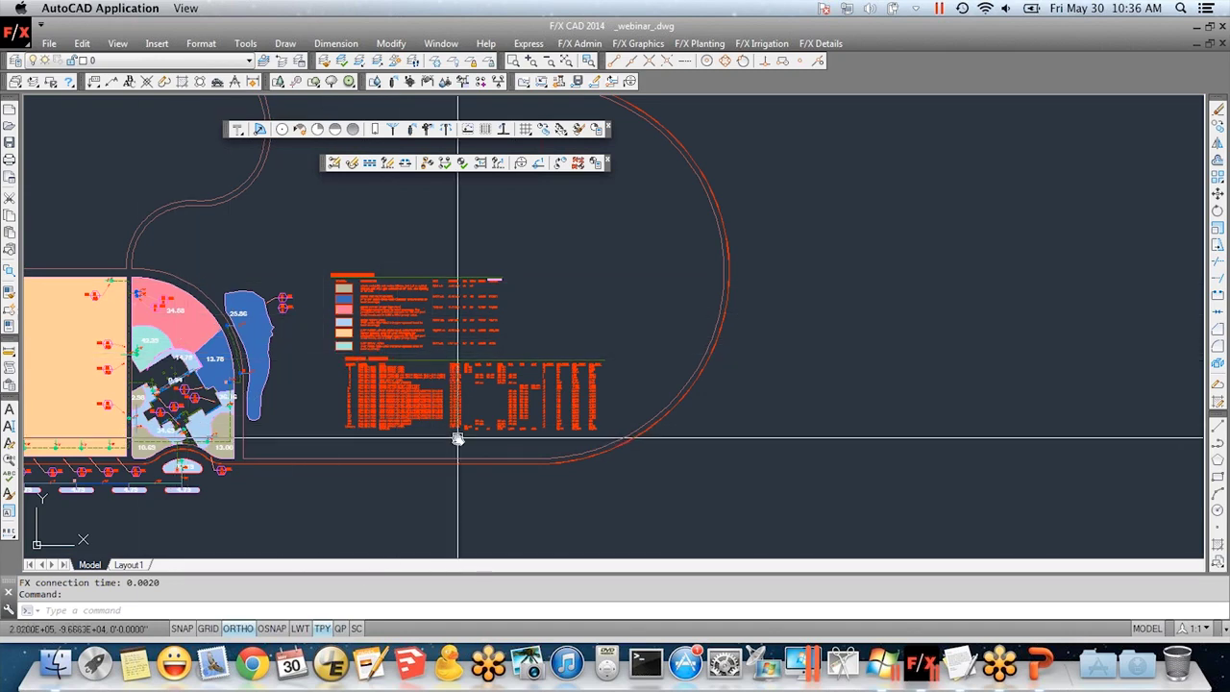
scroll(494, 433, "up", 3)
scroll(211, 434, "left", 5)
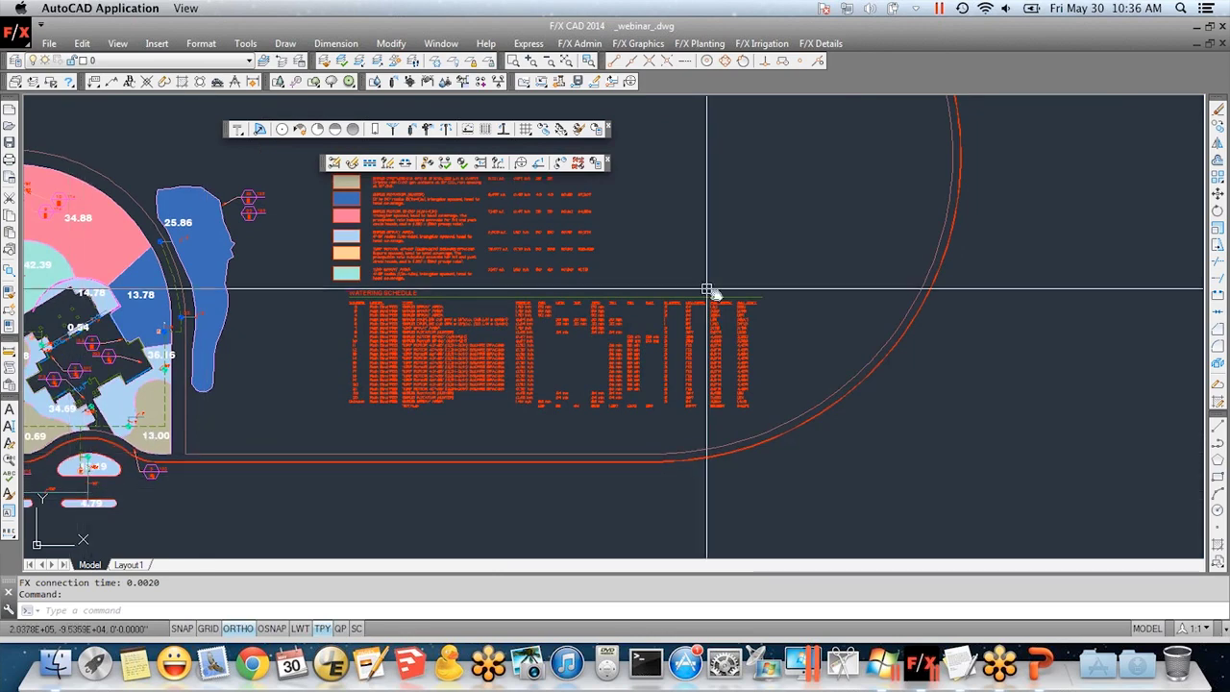
scroll(711, 293, "up", 2)
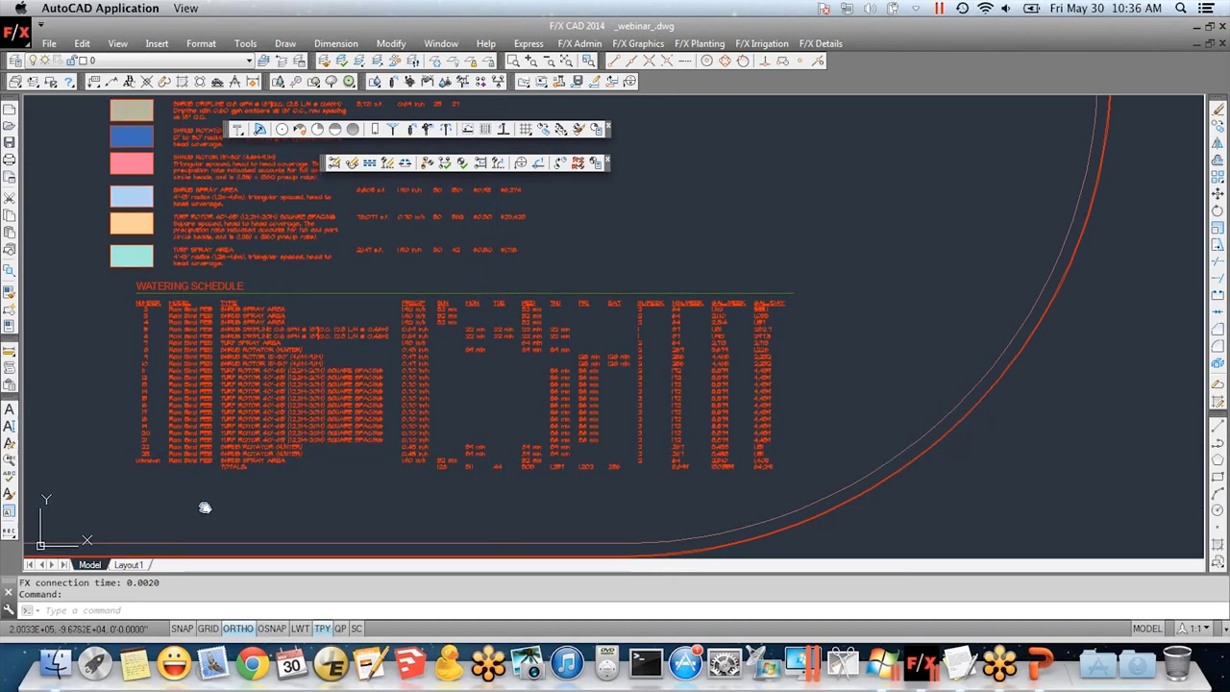
middle_click_drag(163, 507, 308, 491)
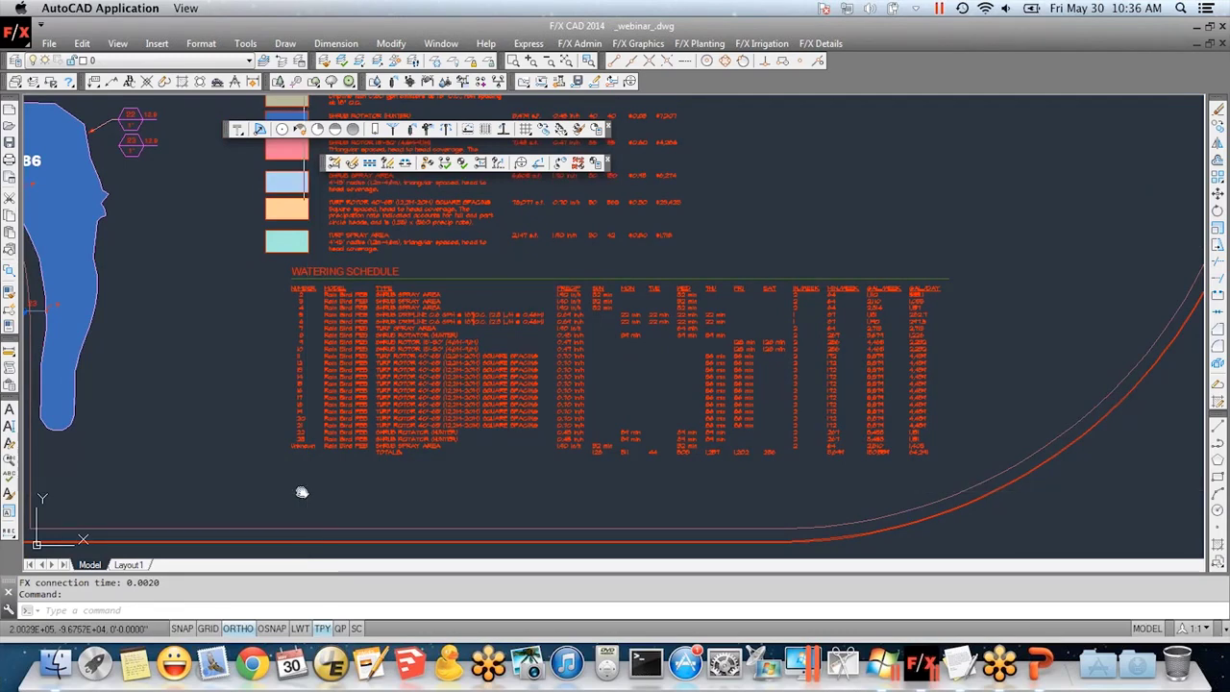
- Return to the 15.19 zone with the backflow device and open the project's water source data for P.O.C. 01
scroll(291, 472, "down", 3)
middle_click_drag(257, 453, 568, 357)
scroll(397, 322, "up", 5)
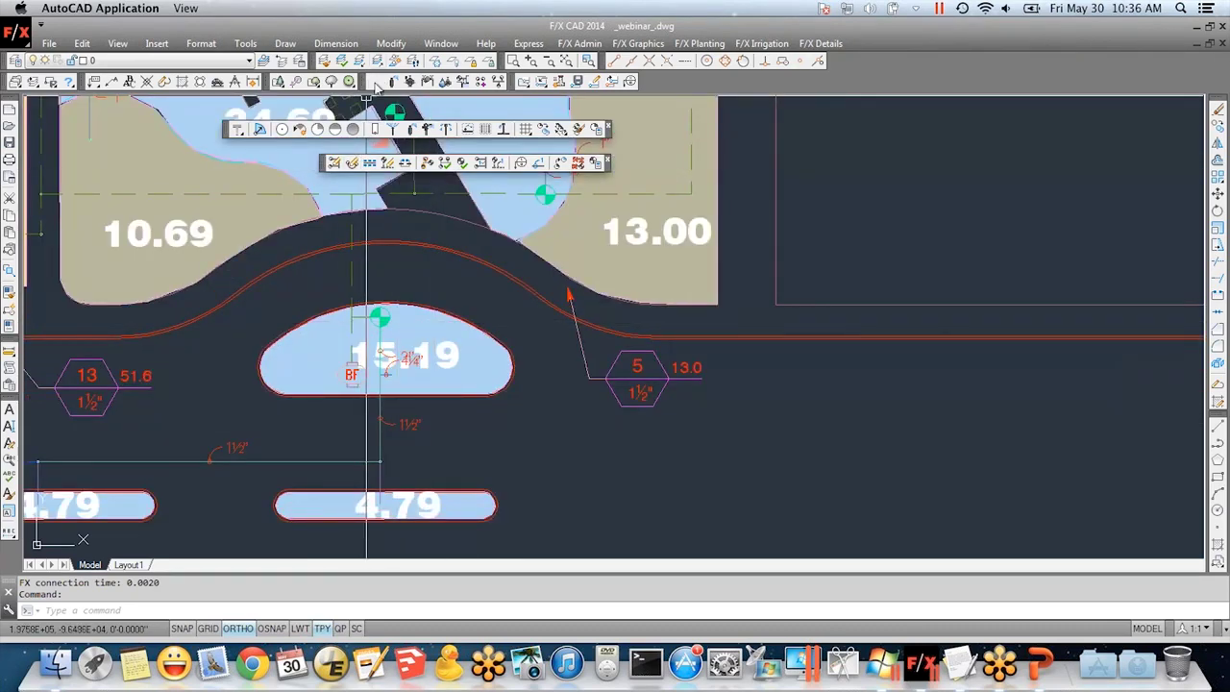
left_click(374, 82)
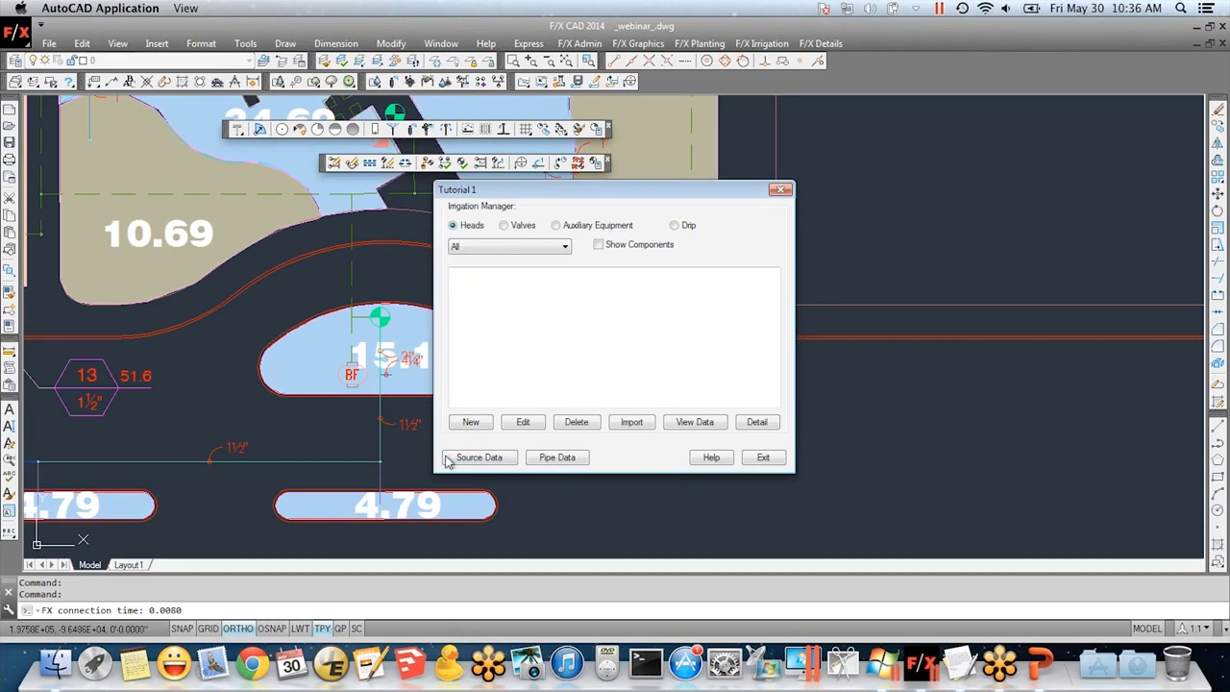
left_click(481, 459)
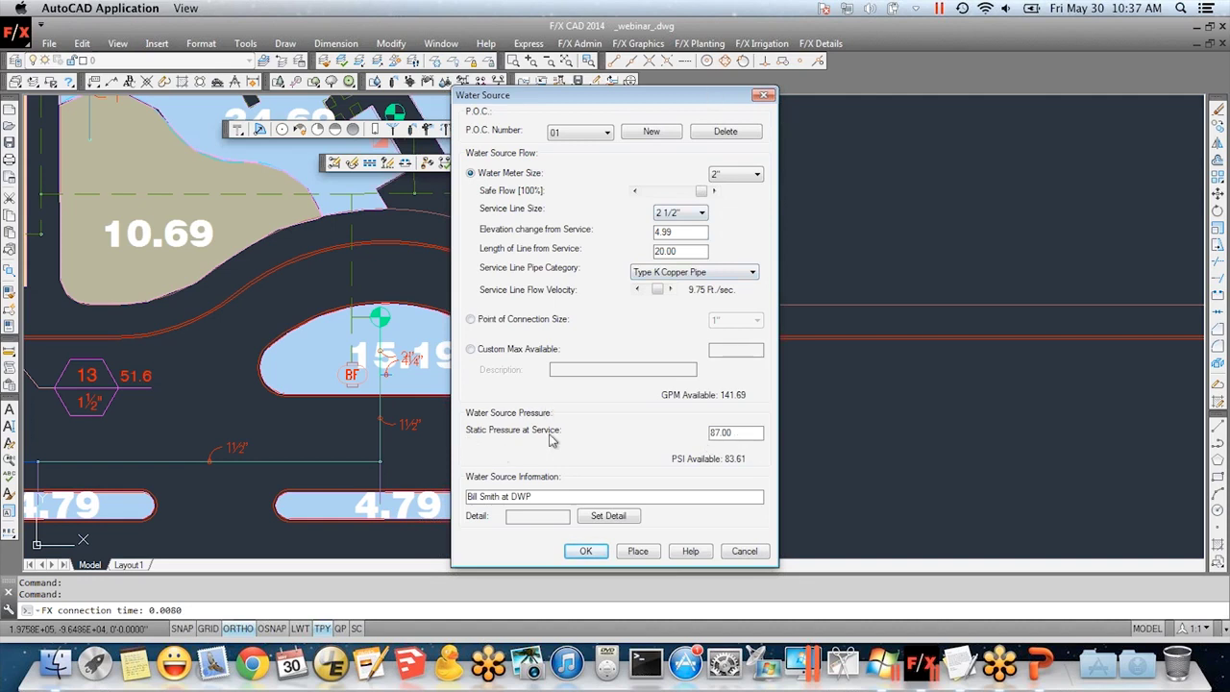
- Review the water source's static pressure, source contact note and service line pipe category, and leave the settings without changes
left_click_drag(711, 432, 675, 434)
left_click(745, 440)
double_click(745, 440)
left_click(744, 440)
left_click_drag(745, 433, 686, 422)
left_click(742, 433)
double_click(736, 433)
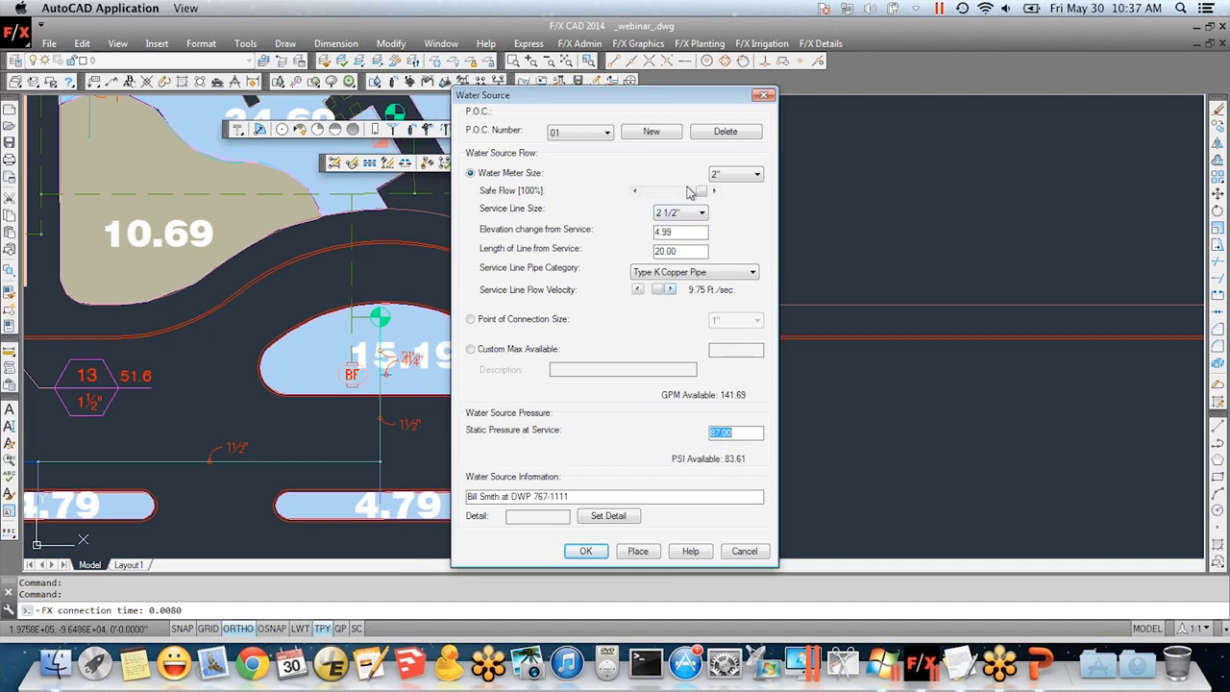
left_click(685, 274)
left_click(754, 560)
left_click(766, 458)
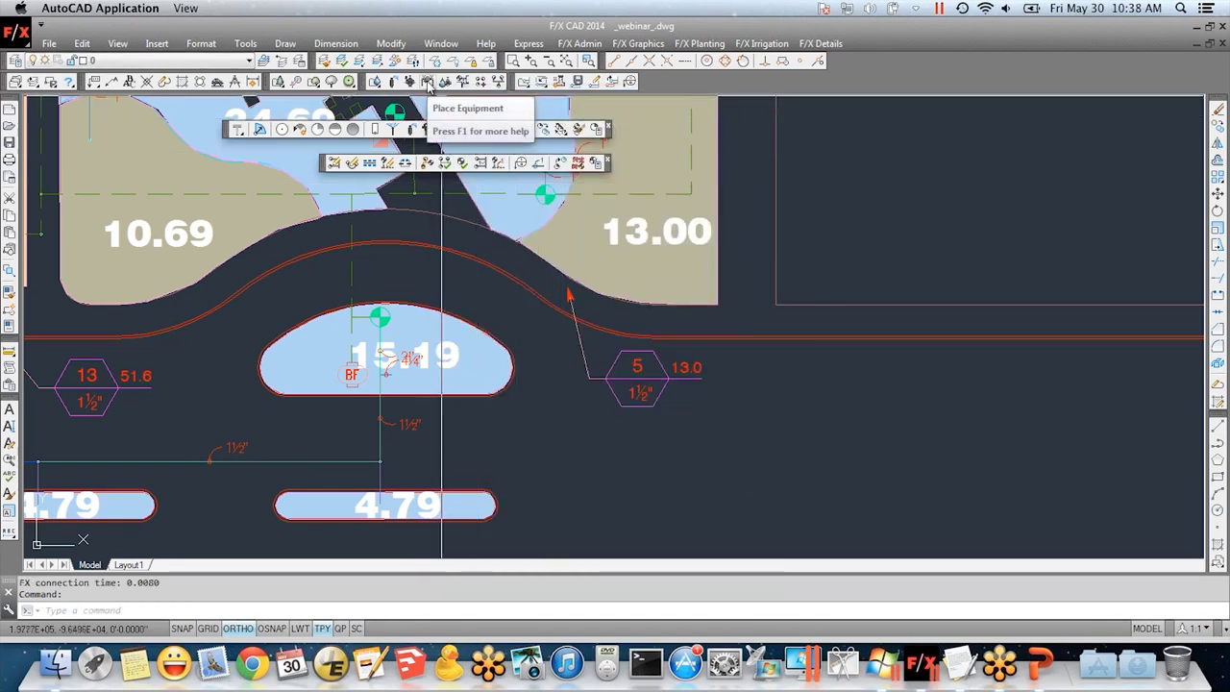
- Place the 2" water meter for POC 01 directly below the backflow device of the 15.19 zone, keeping its default label
left_click(428, 82)
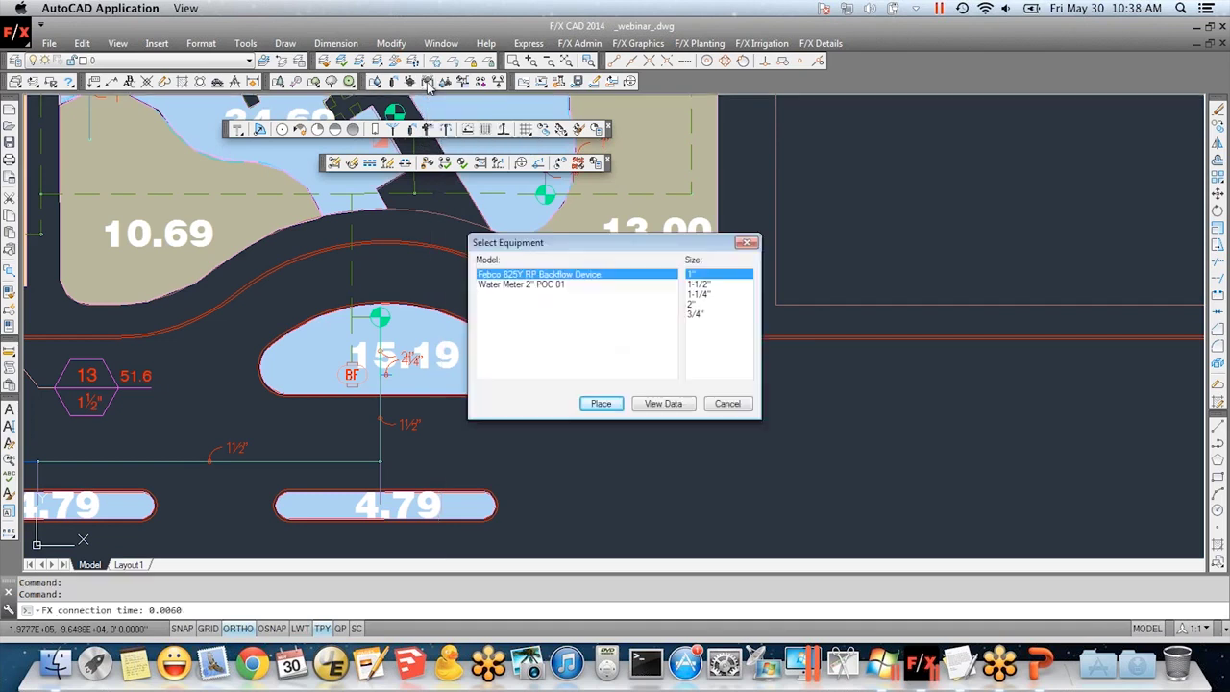
left_click(536, 285)
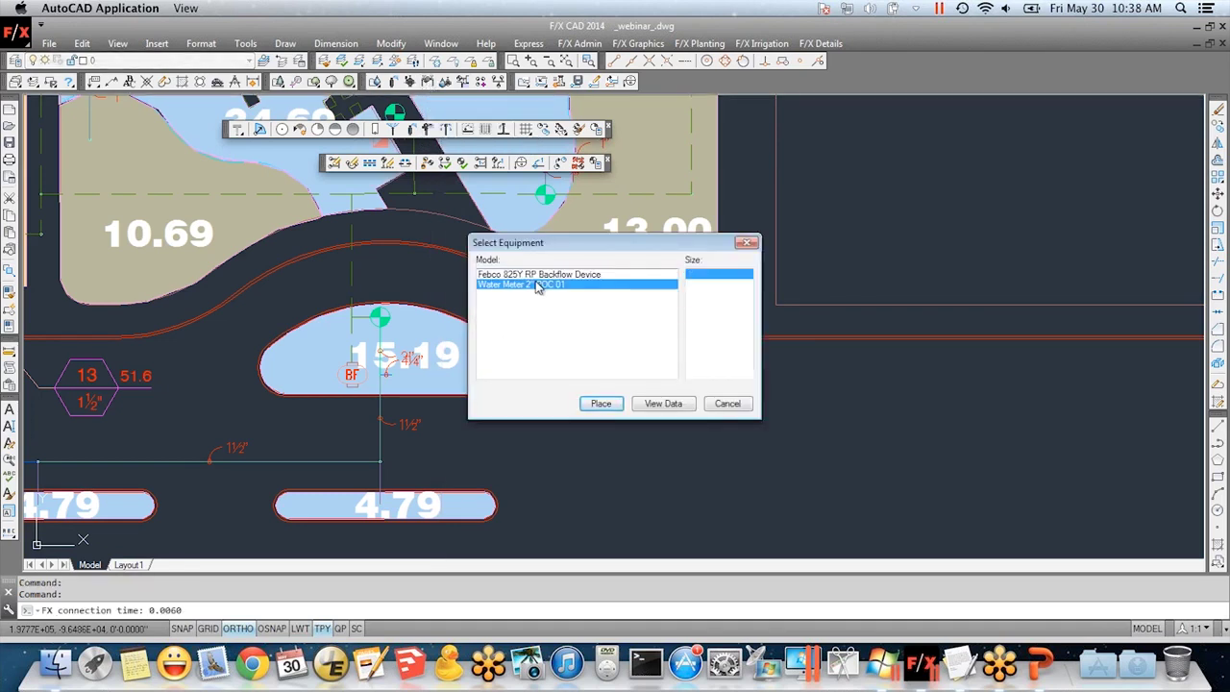
left_click(600, 403)
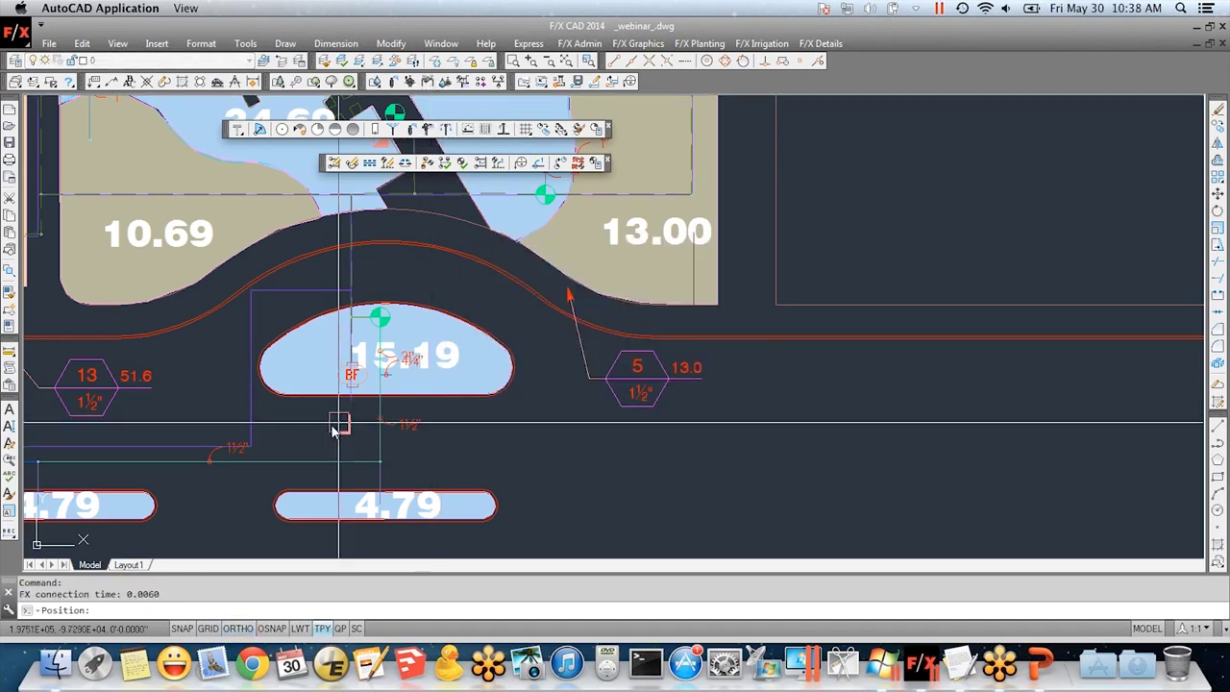
scroll(341, 429, "up", 4)
left_click(366, 405)
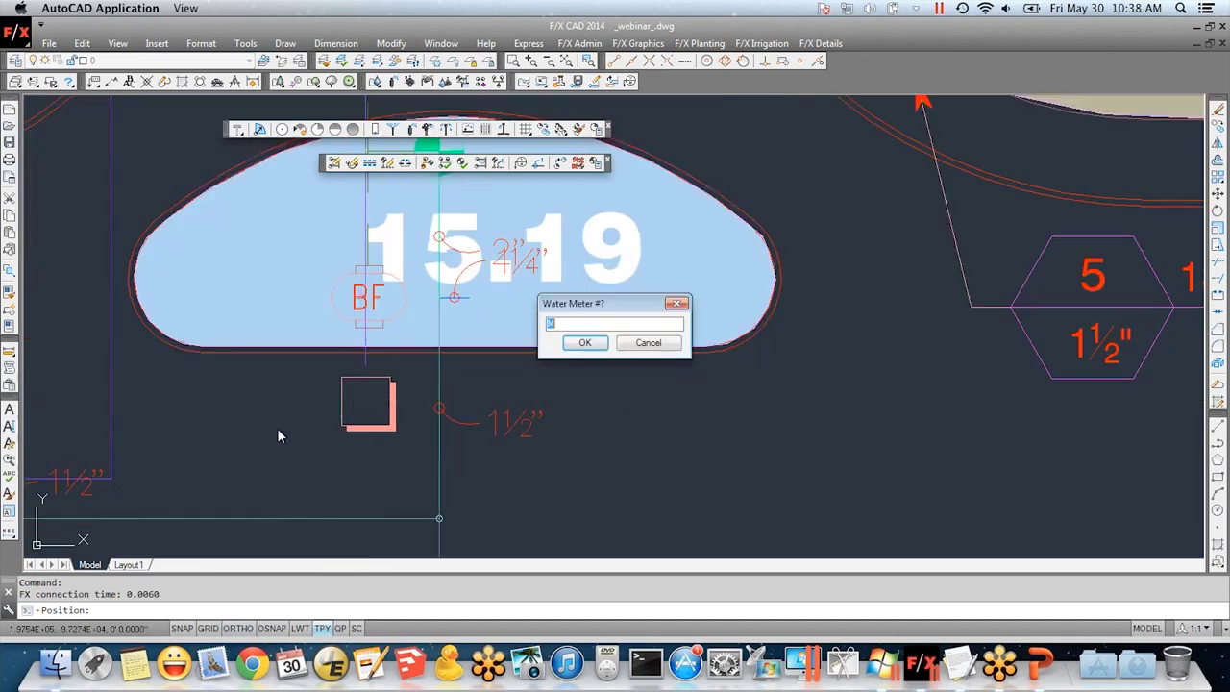
left_click(584, 342)
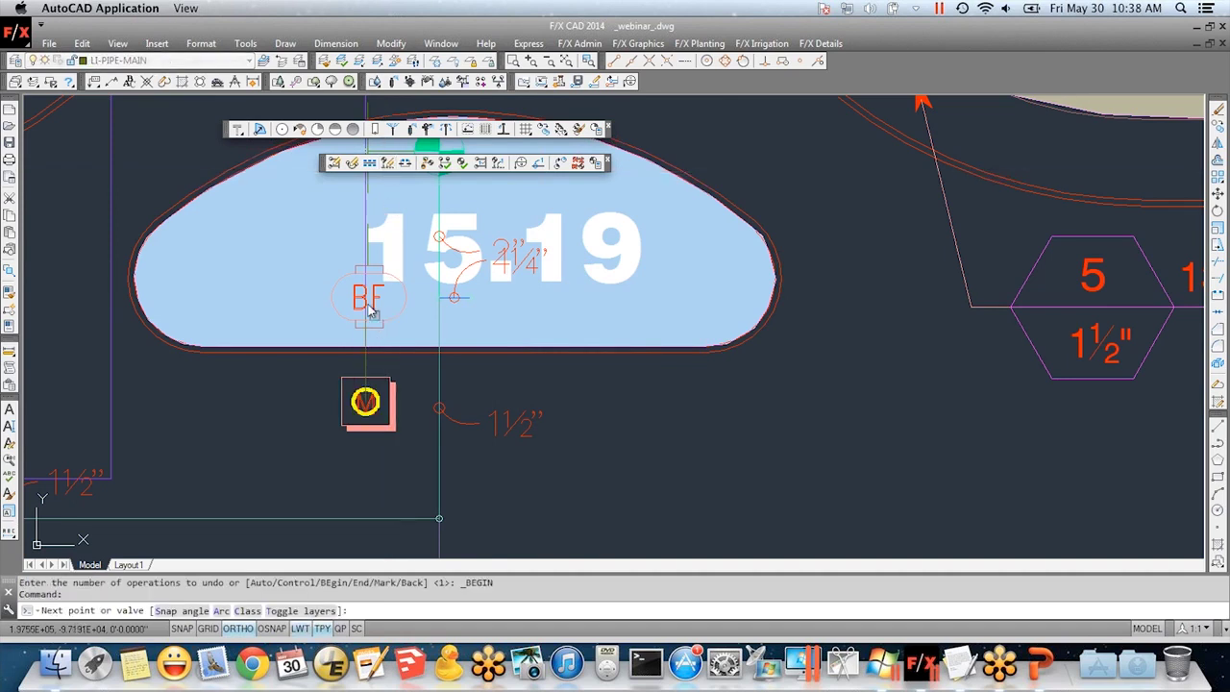
- Complete the mainline pipe run connecting the 2" water meter and the backflow device to the mainline above the 15.19 zone
key("Return")
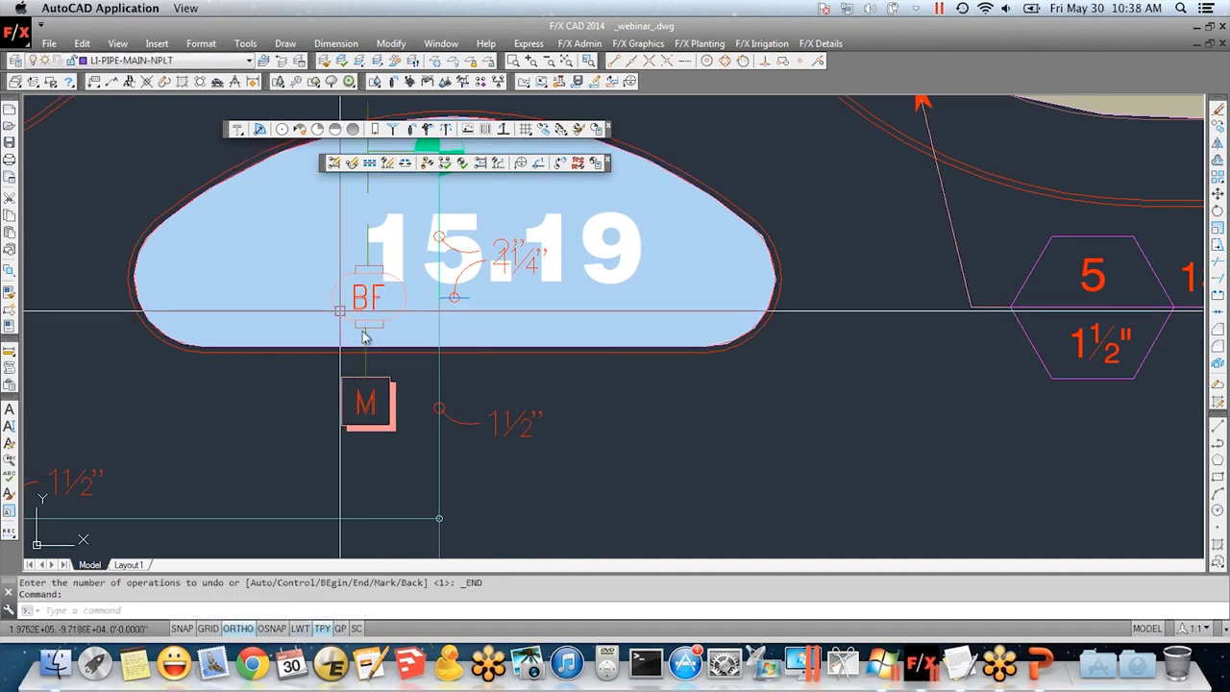
- Highlight the mainline network from the pipe above the 15.19 zone, check its reach to the valves across the site, and clear the highlighting
scroll(400, 312, "down", 4)
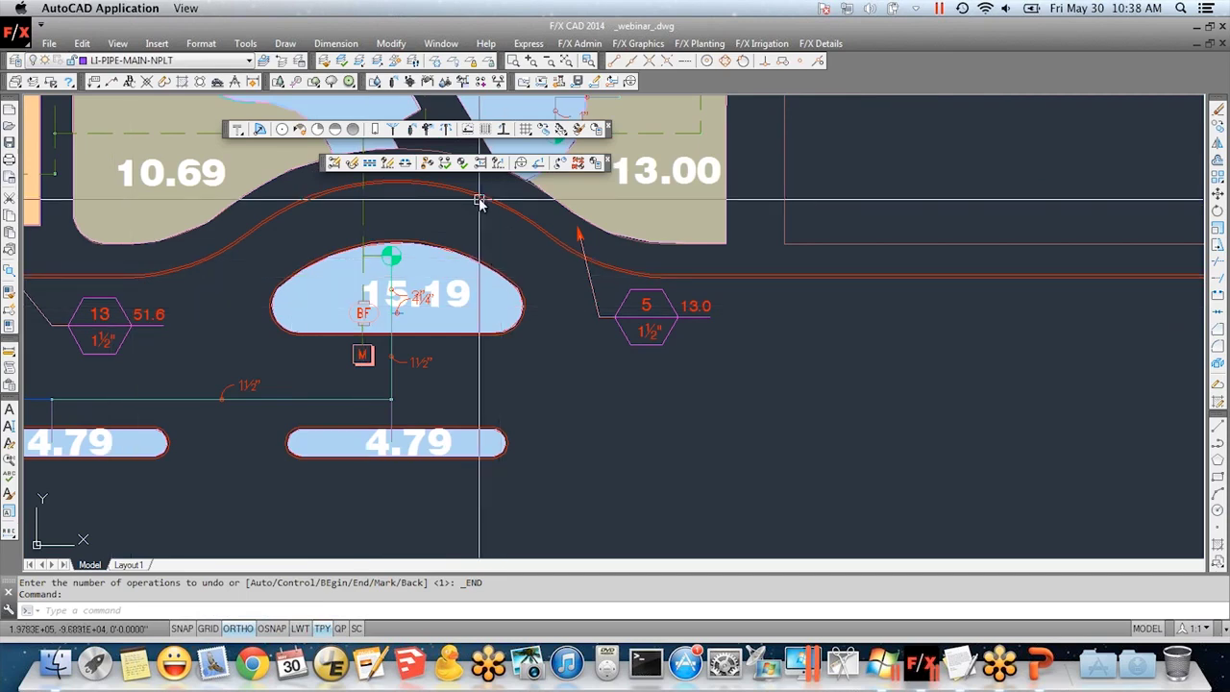
left_click(426, 162)
left_click(364, 210)
scroll(596, 288, "down", 6)
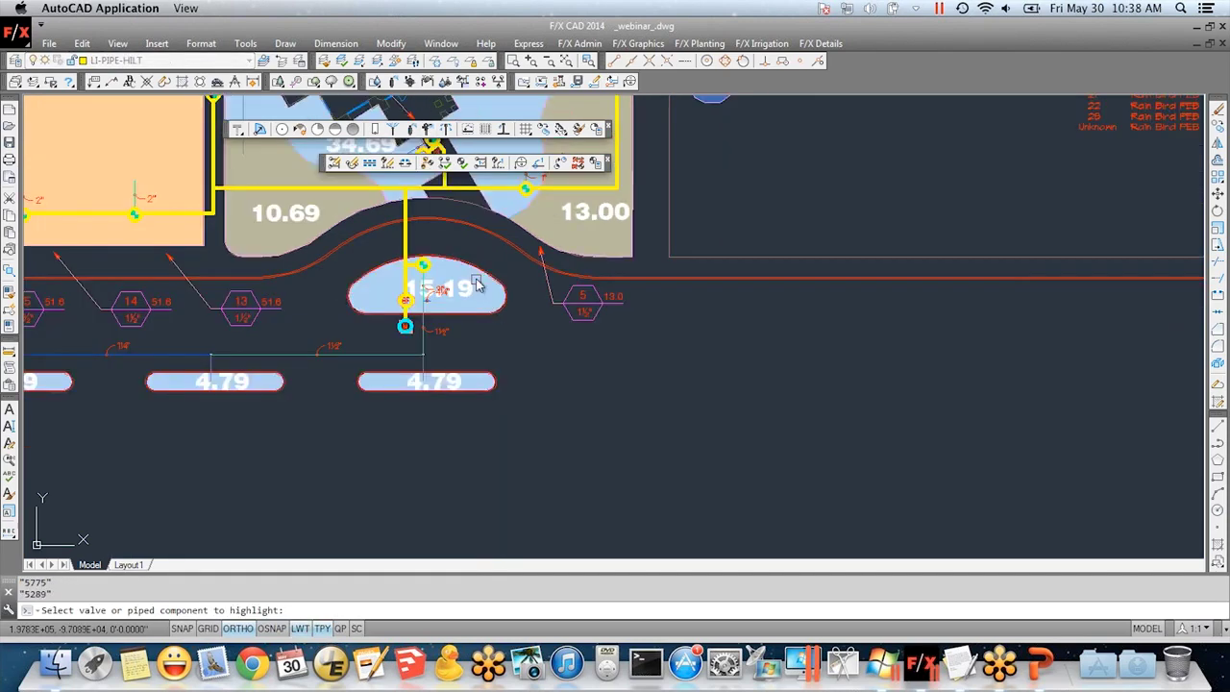
middle_click_drag(636, 387, 620, 426)
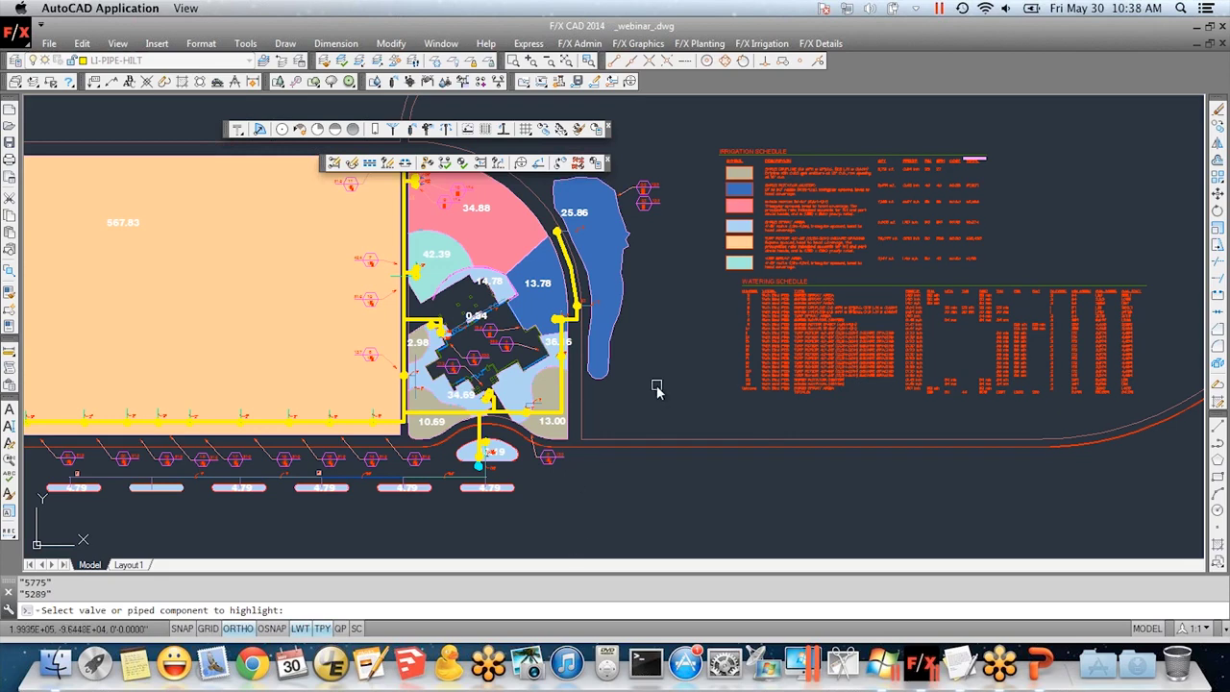
key("Return")
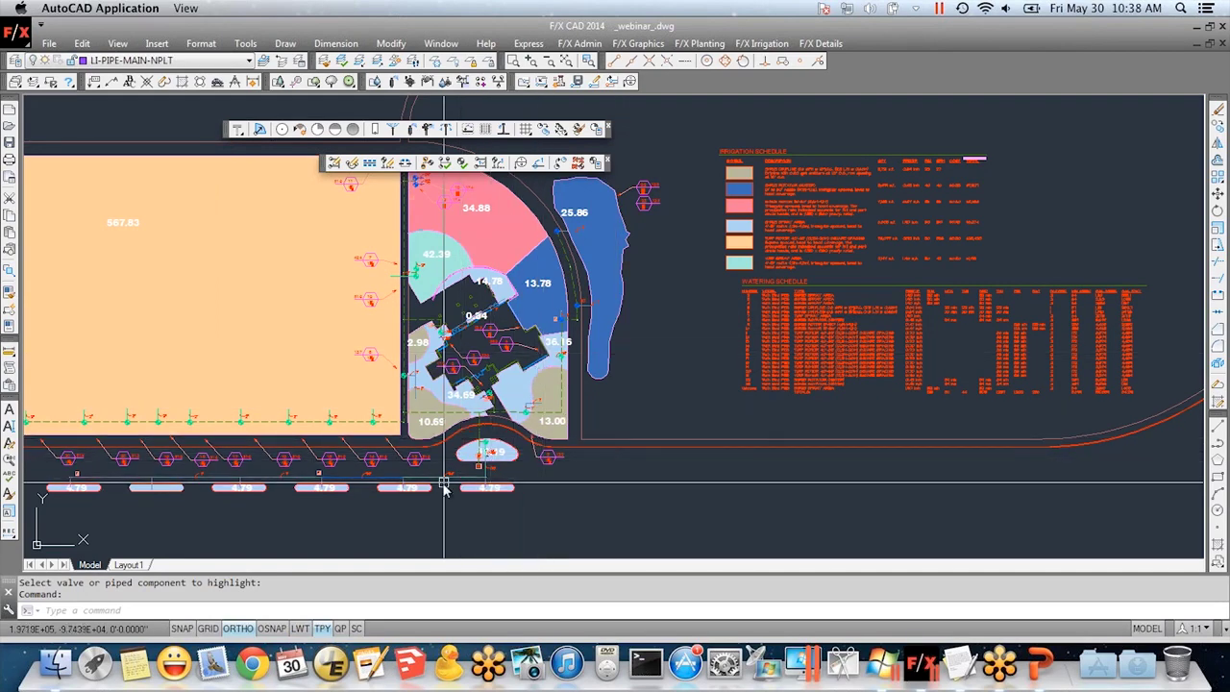
scroll(538, 384, "up", 5)
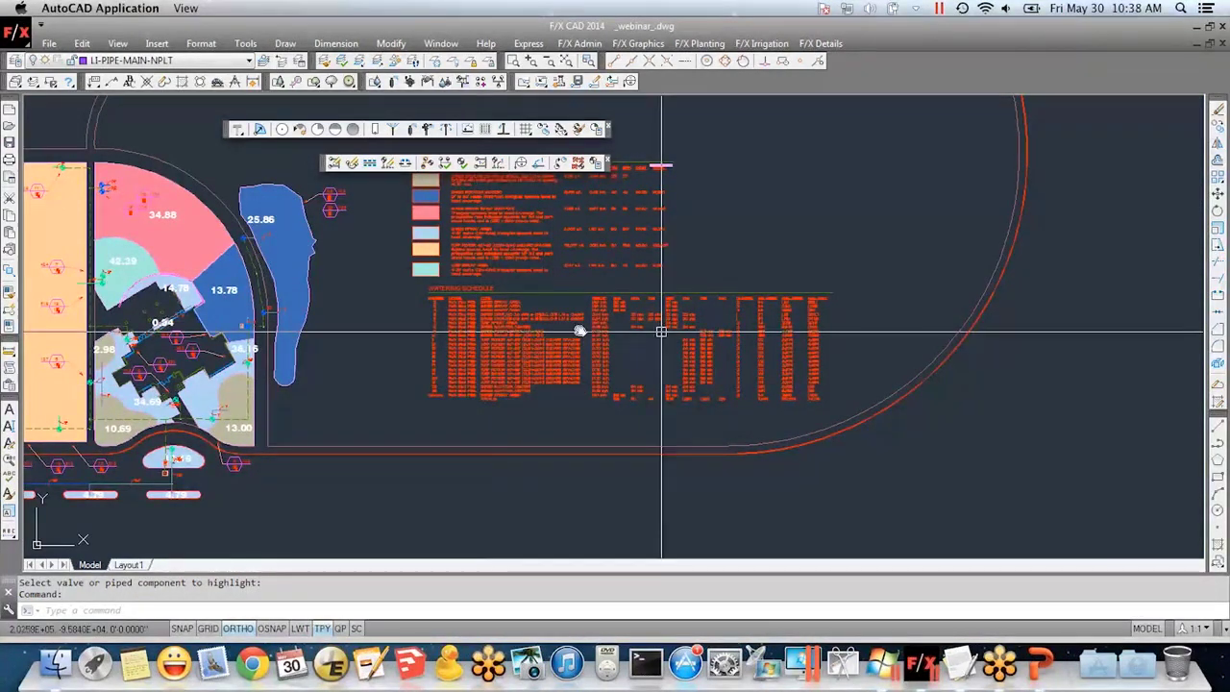
scroll(567, 385, "left", 5)
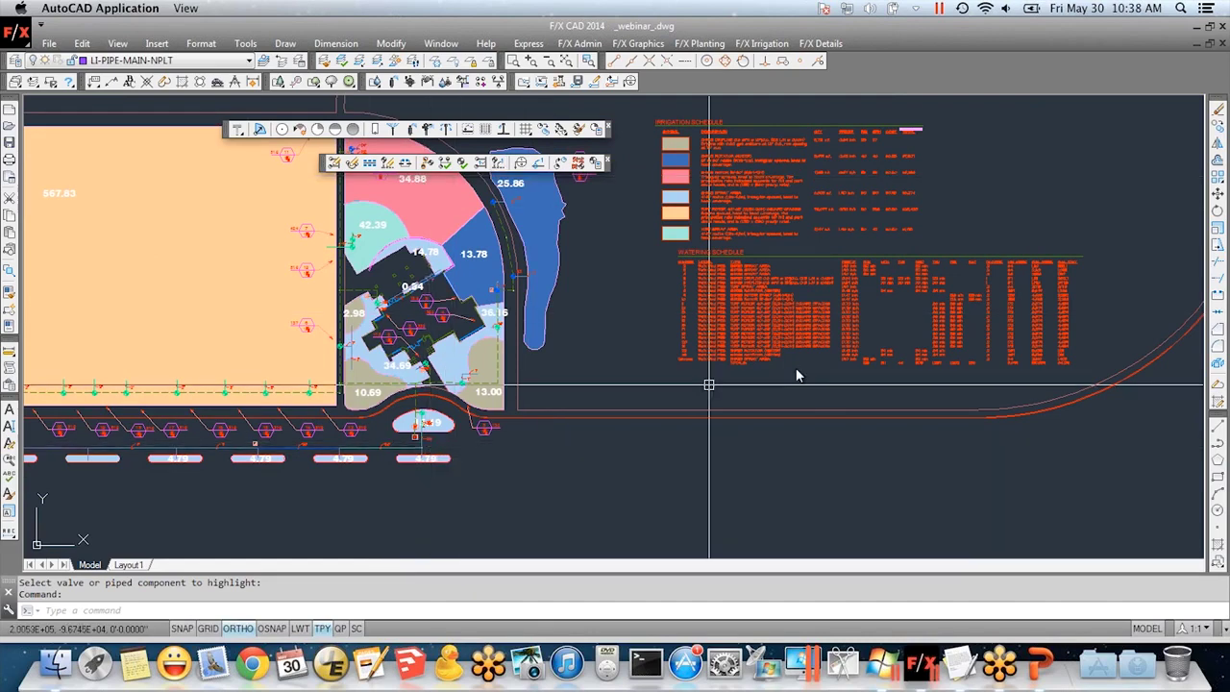
- Check the irrigation mainline for valves and components not connected to a water source and acknowledge the result
scroll(865, 326, "right", 3)
scroll(726, 357, "up", 3)
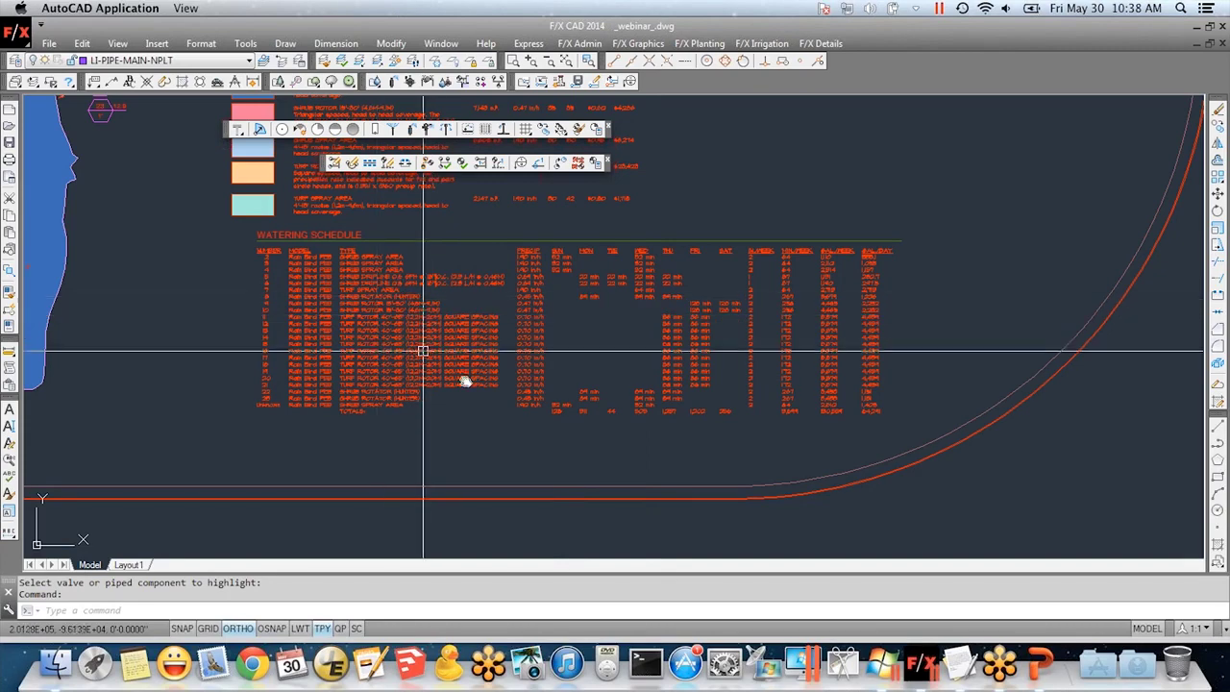
middle_click_drag(132, 371, 702, 342)
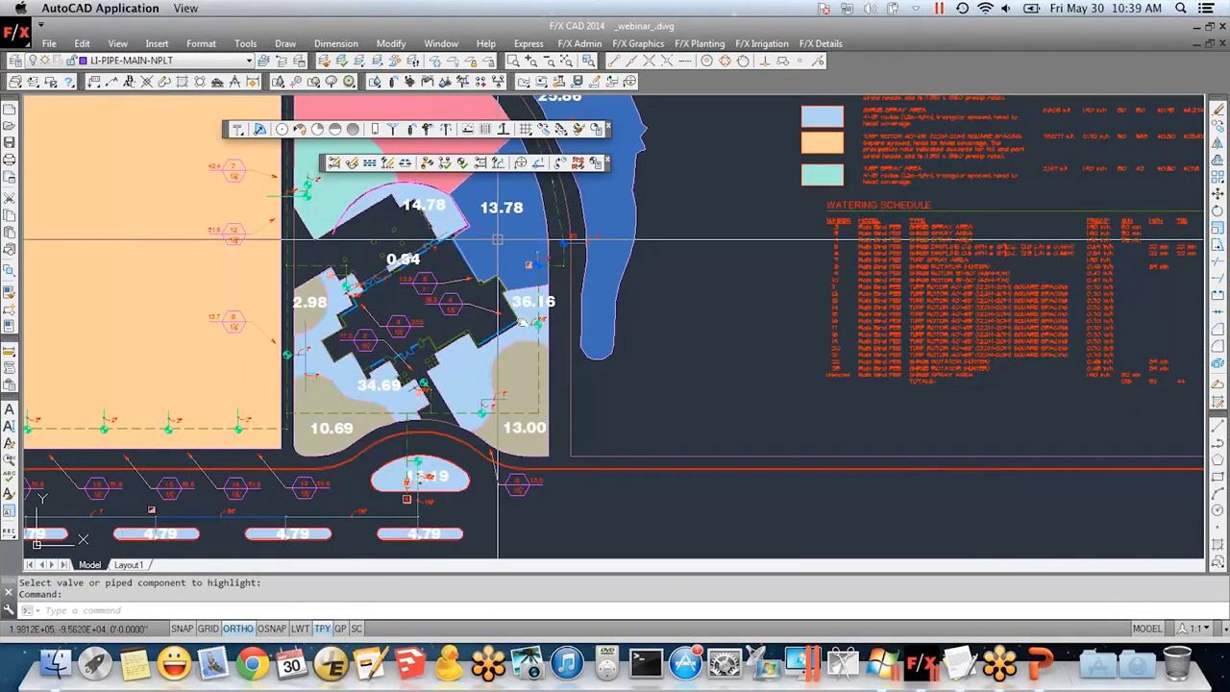
scroll(517, 444, "down", 2)
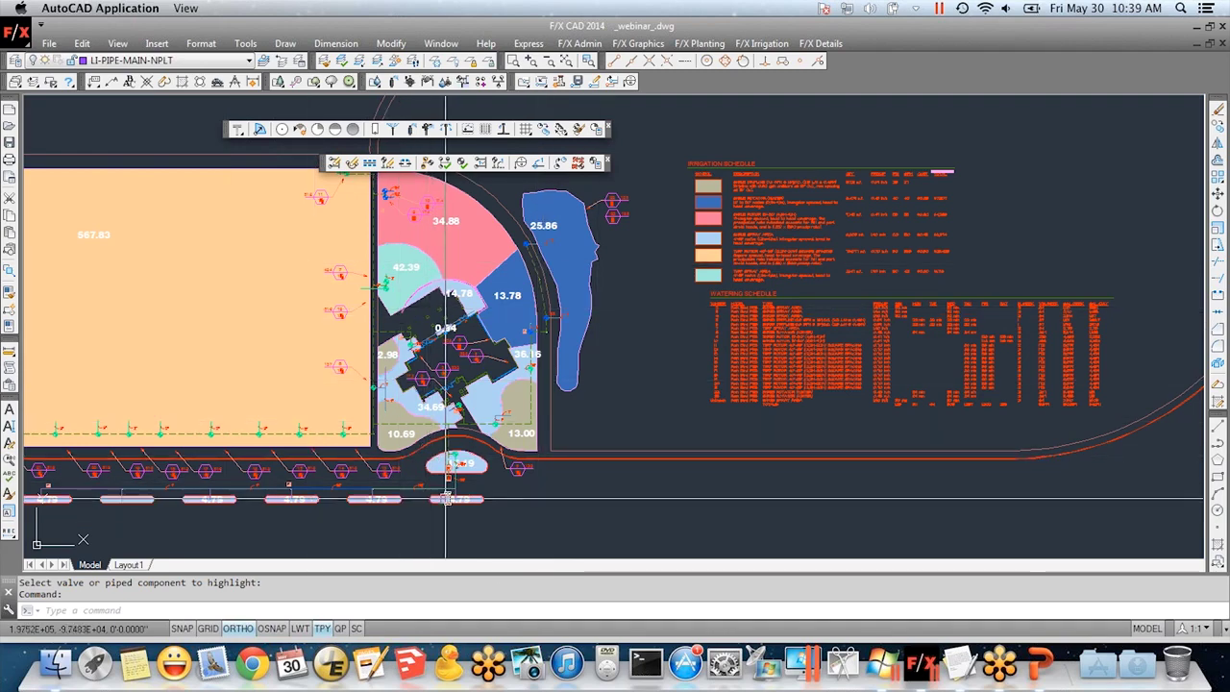
scroll(448, 498, "up", 2)
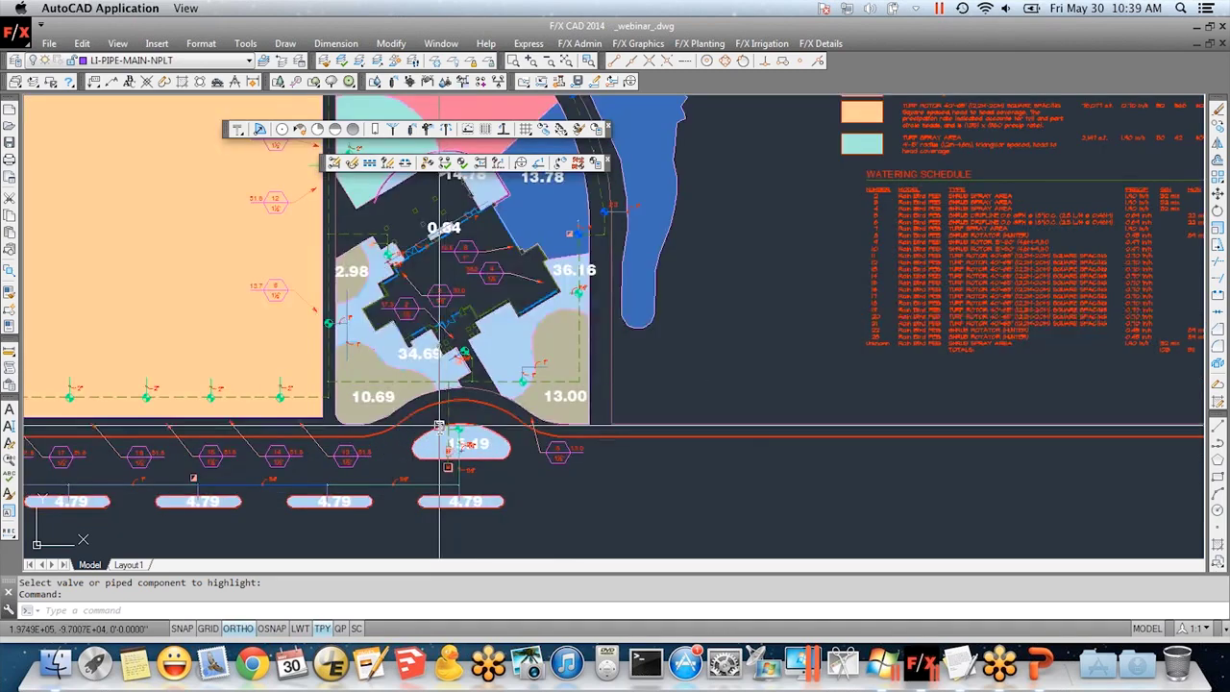
left_click(461, 163)
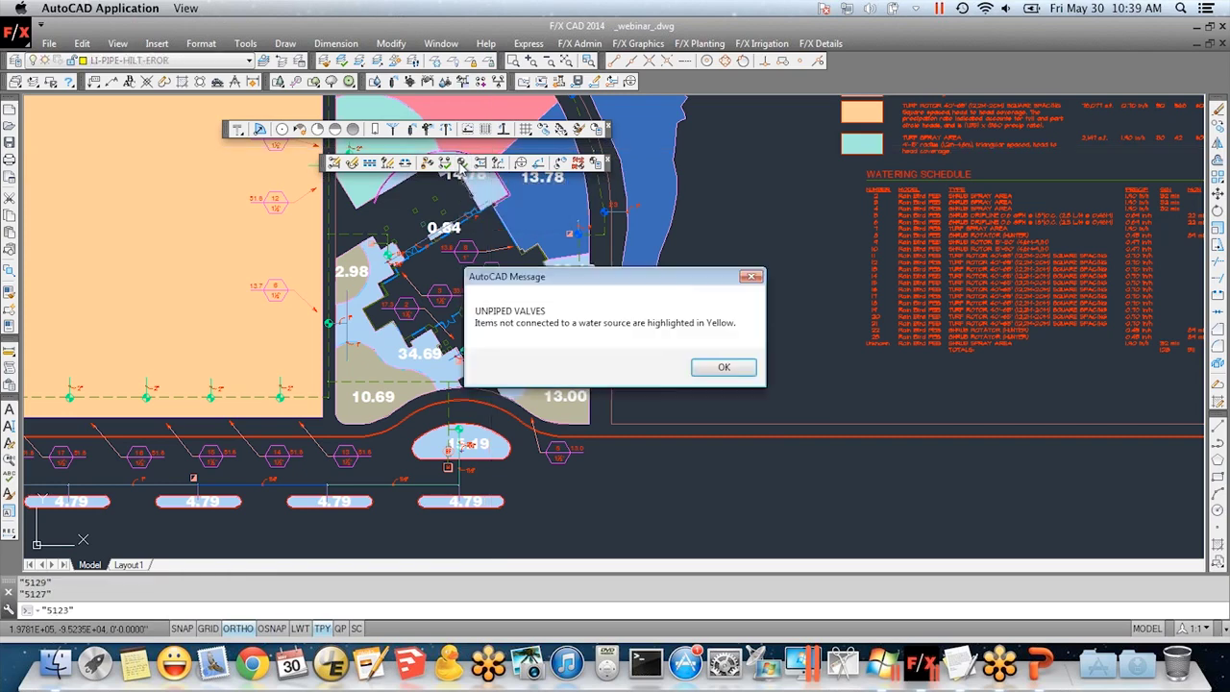
left_click(729, 369)
scroll(674, 368, "down", 3)
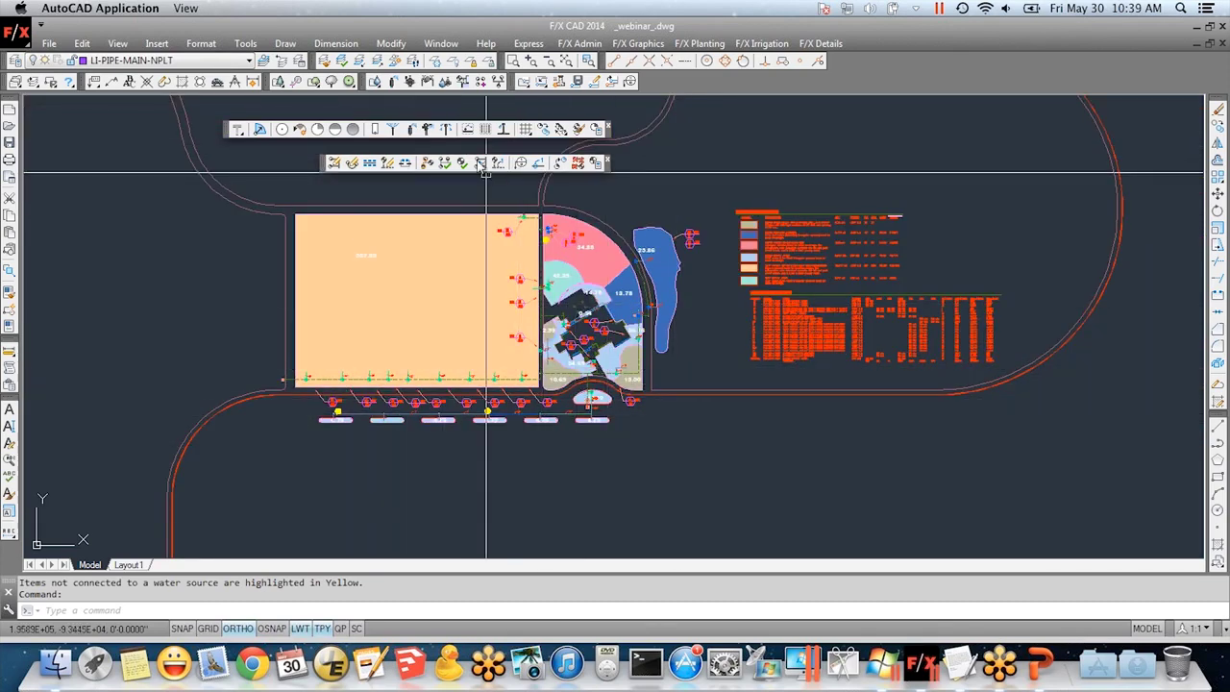
- Inspect the items highlighted in yellow beside the pink shrub zone and along the row of small planting islands
scroll(543, 238, "up", 6)
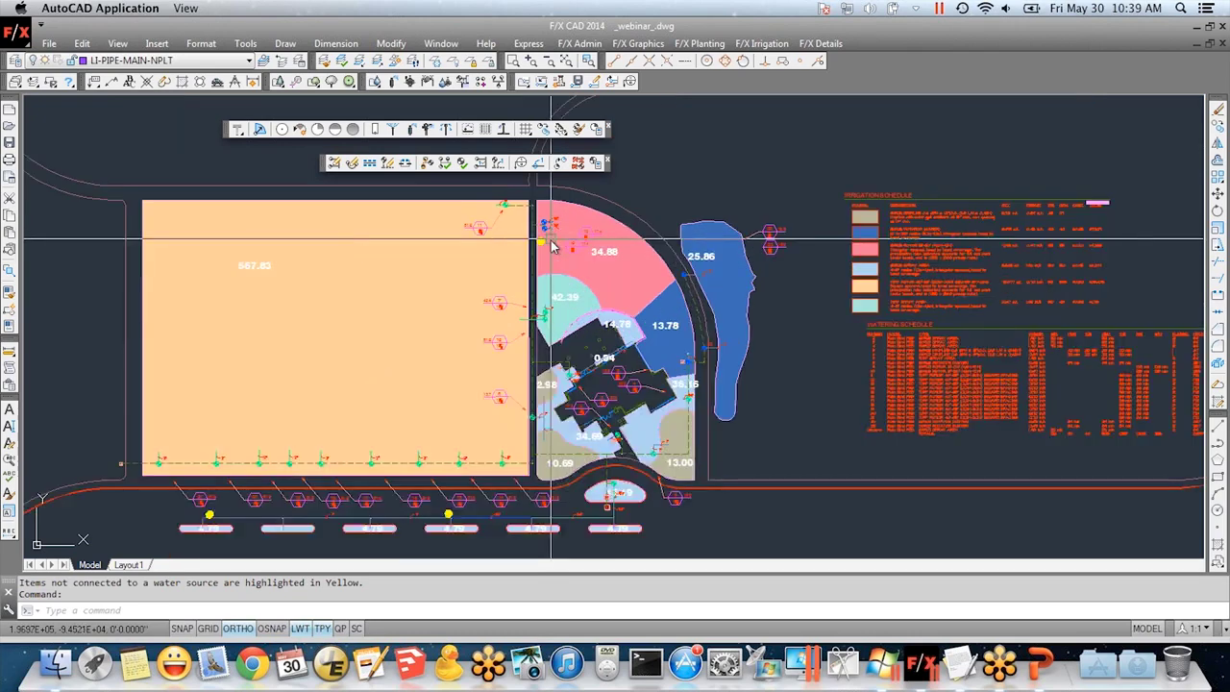
scroll(509, 279, "up", 2)
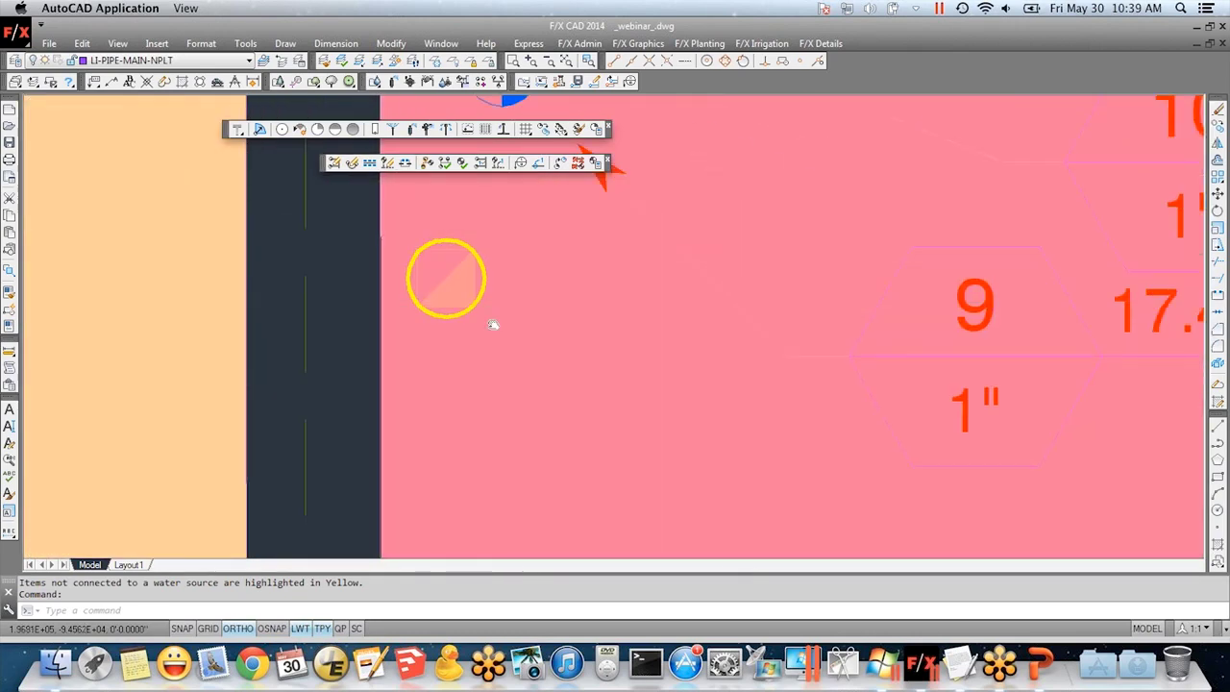
left_click(428, 297)
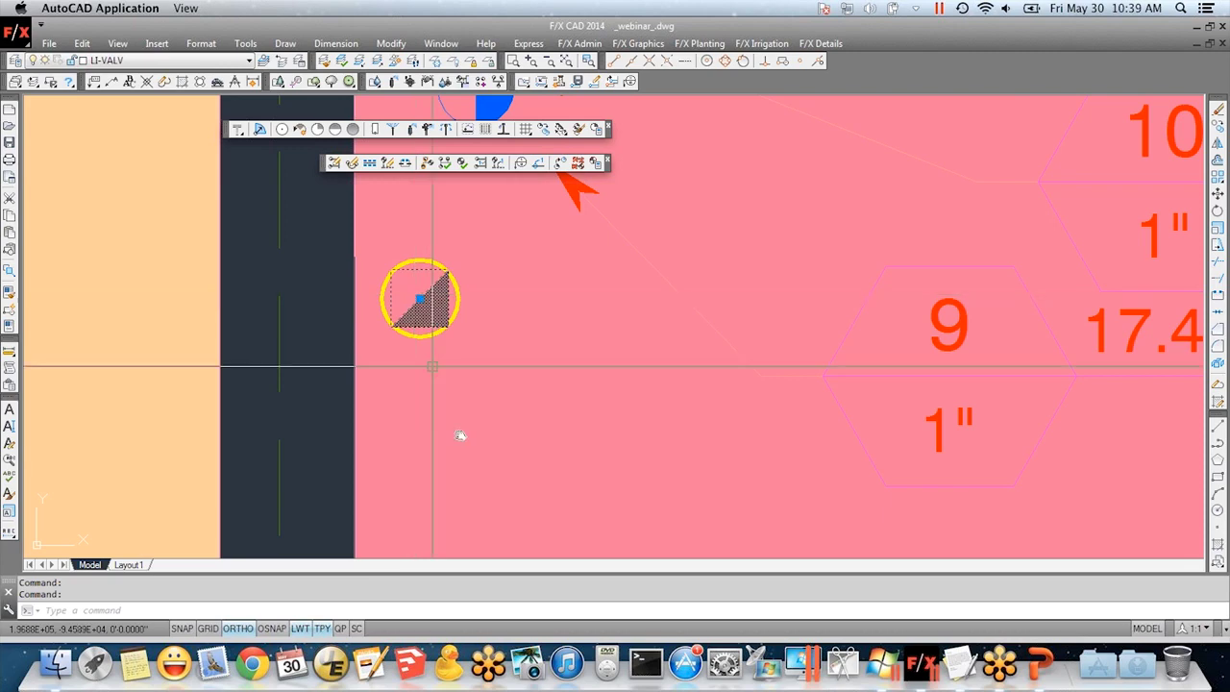
key("Escape")
scroll(423, 389, "down", 8)
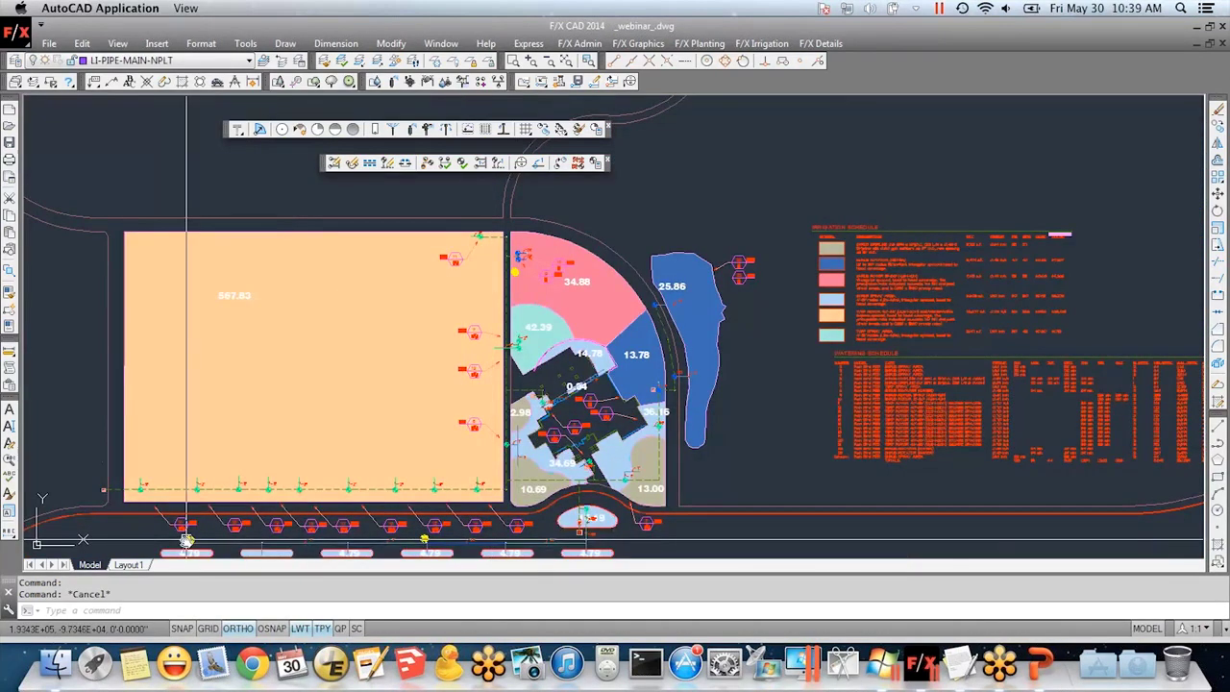
scroll(194, 536, "up", 5)
scroll(197, 529, "down", 3)
middle_click_drag(197, 528, 202, 454)
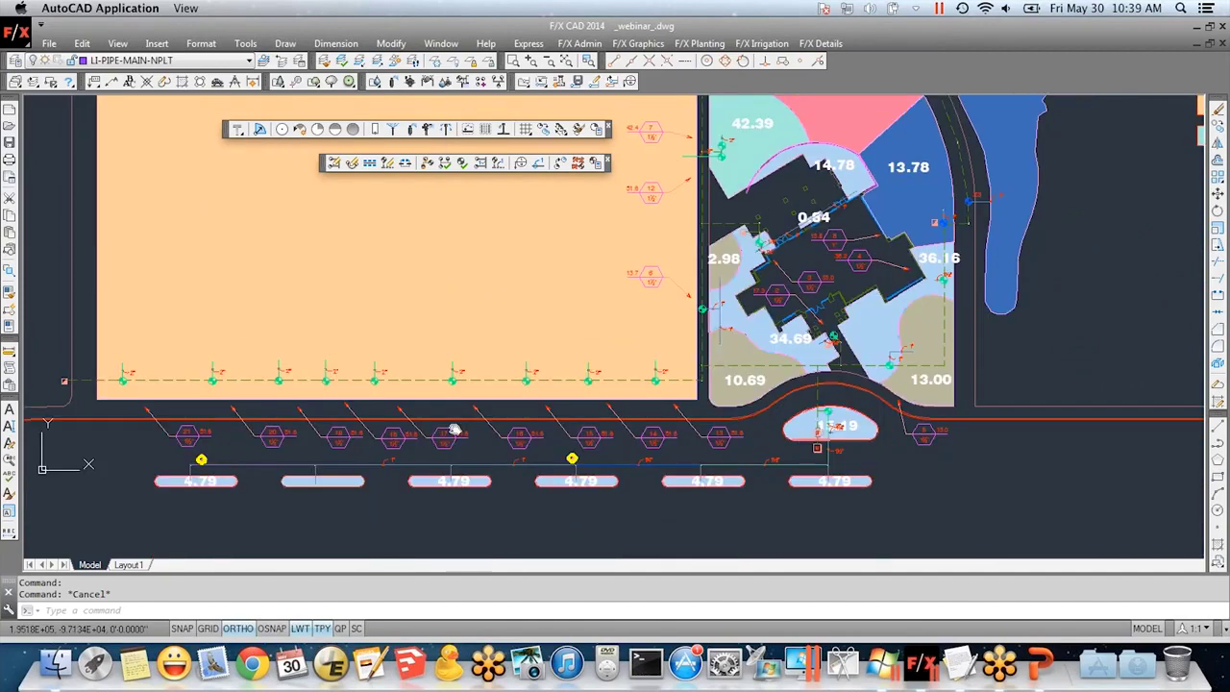
scroll(794, 340, "right", 5)
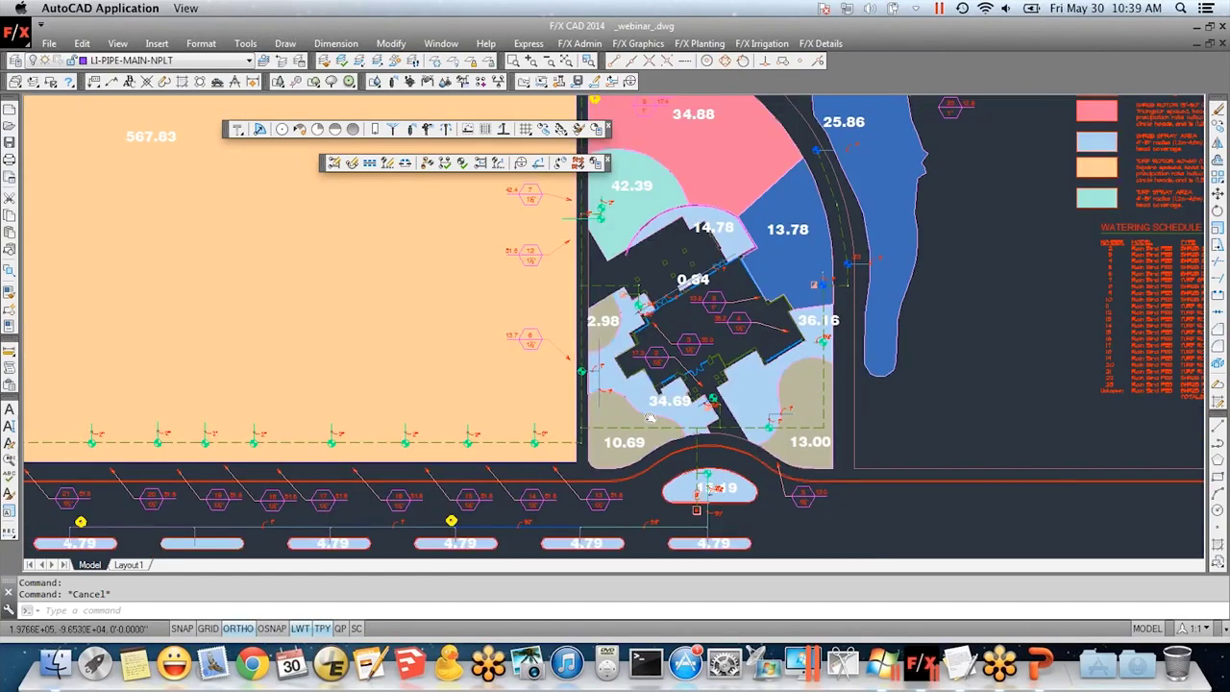
- Review the main line pipe settings, including the minimum main line size, in the Irrigation Manager's pipe data without changing anything
left_click(500, 164)
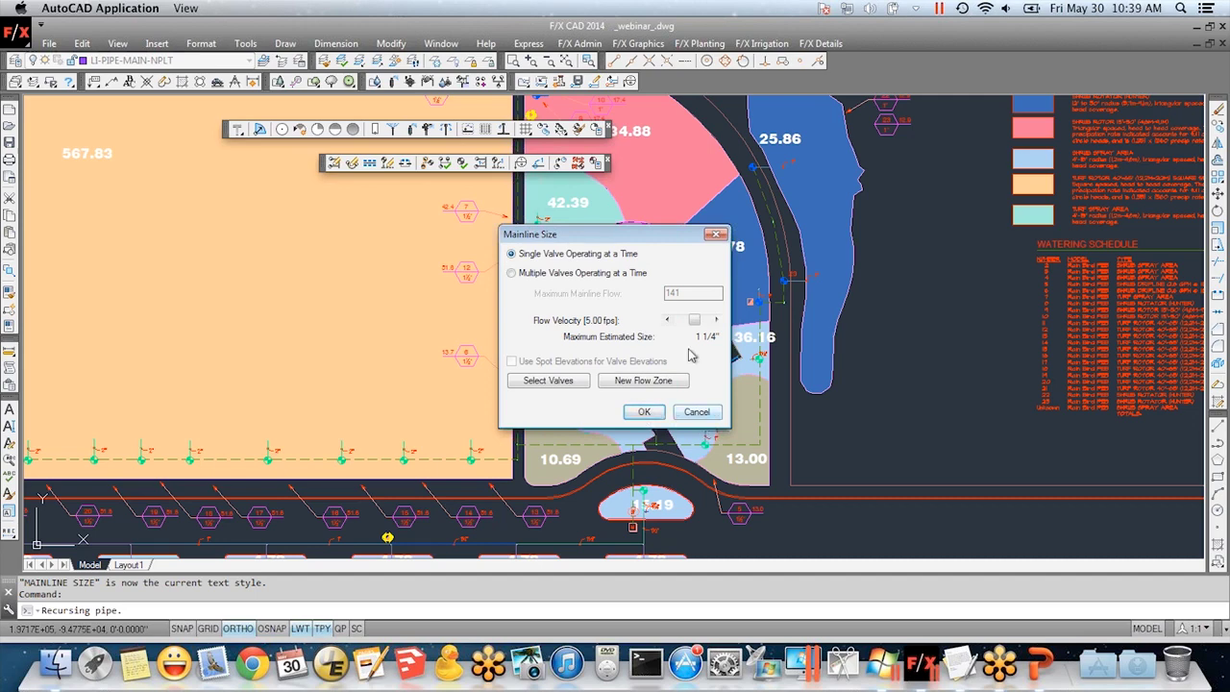
left_click(698, 412)
left_click(375, 82)
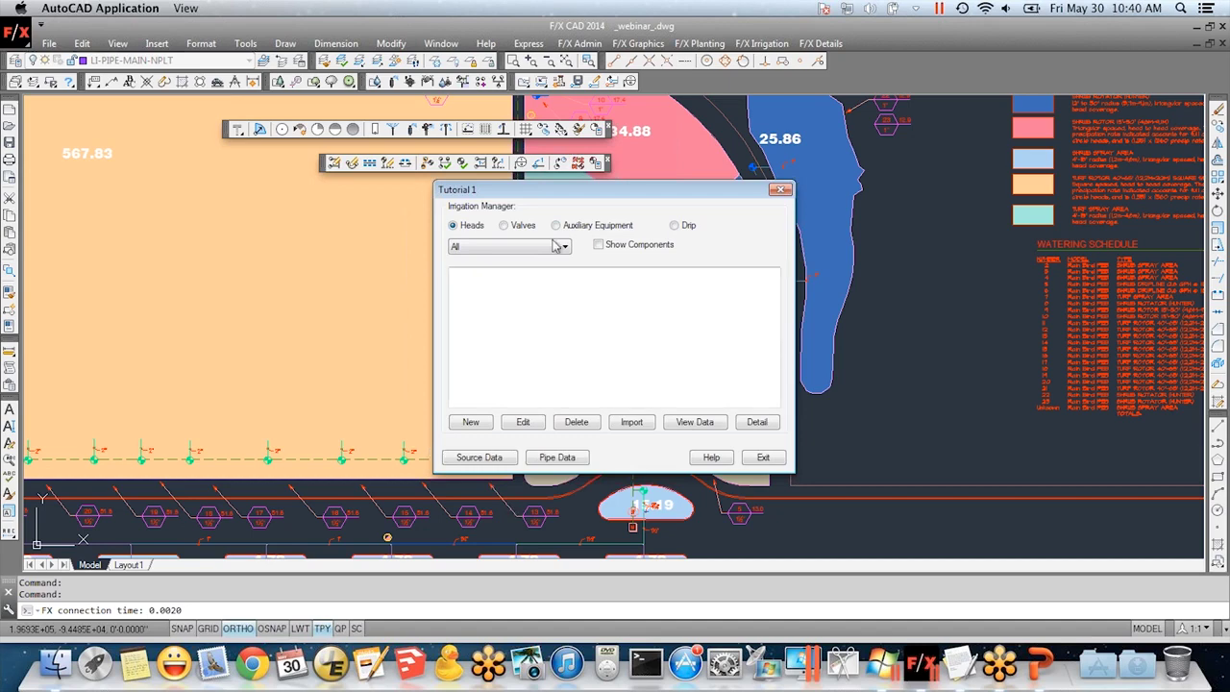
left_click(559, 459)
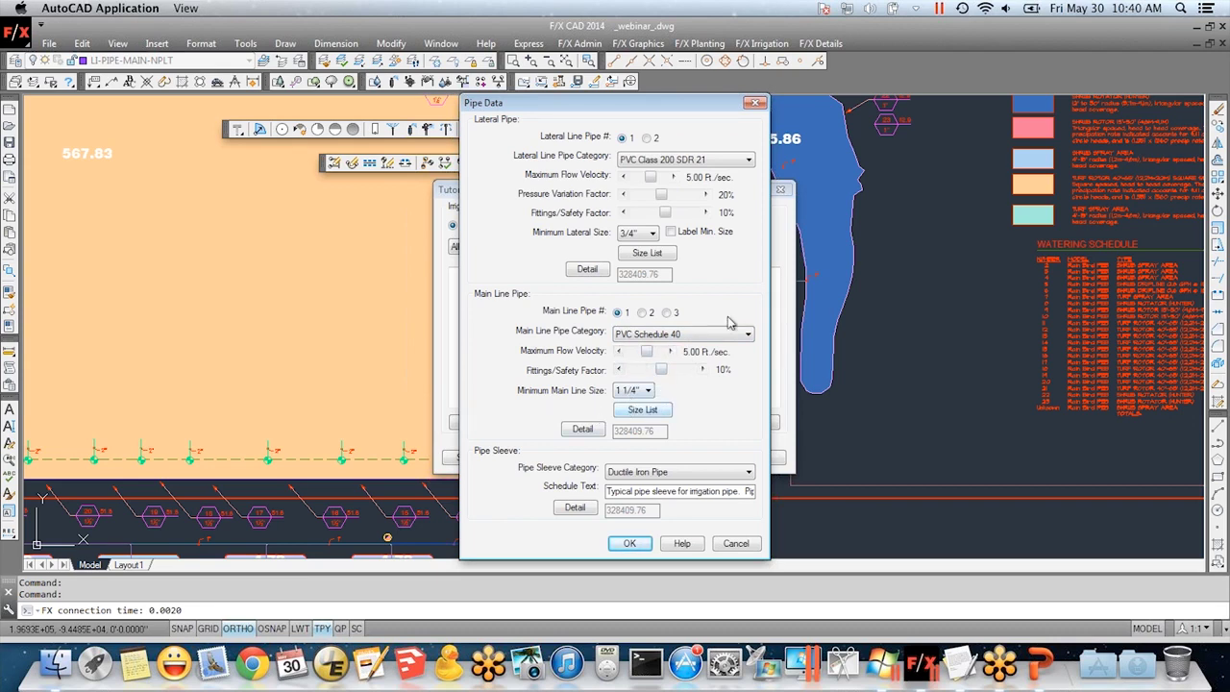
left_click(649, 391)
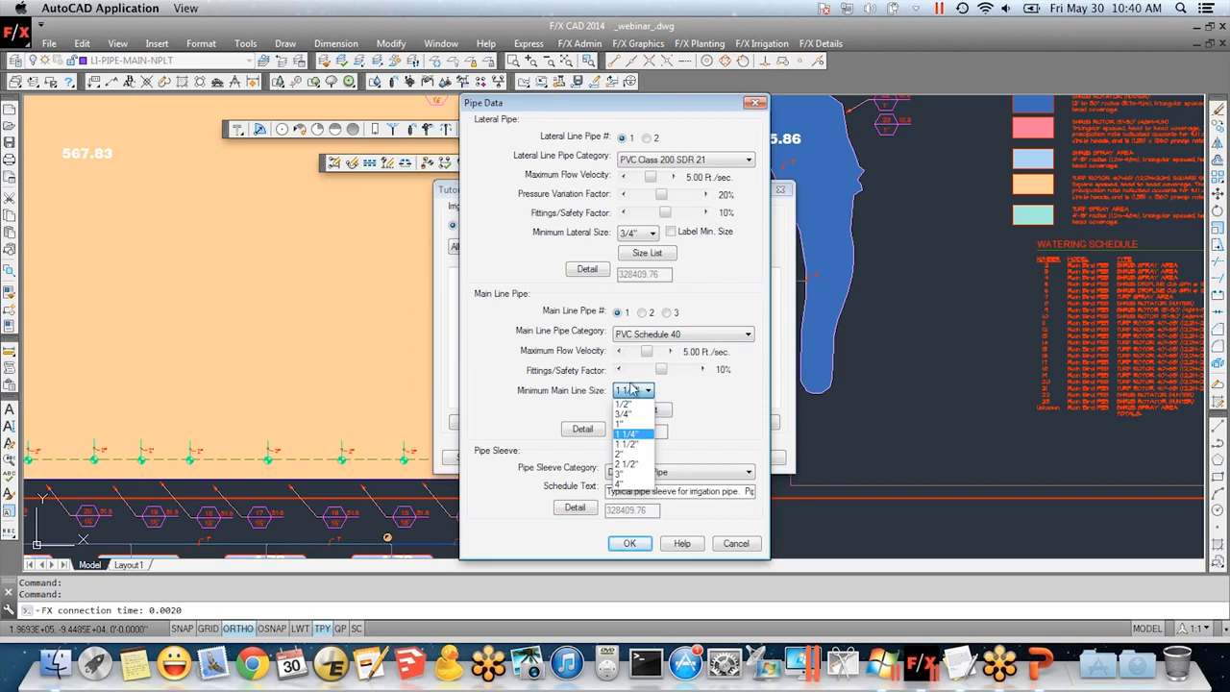
left_click(735, 420)
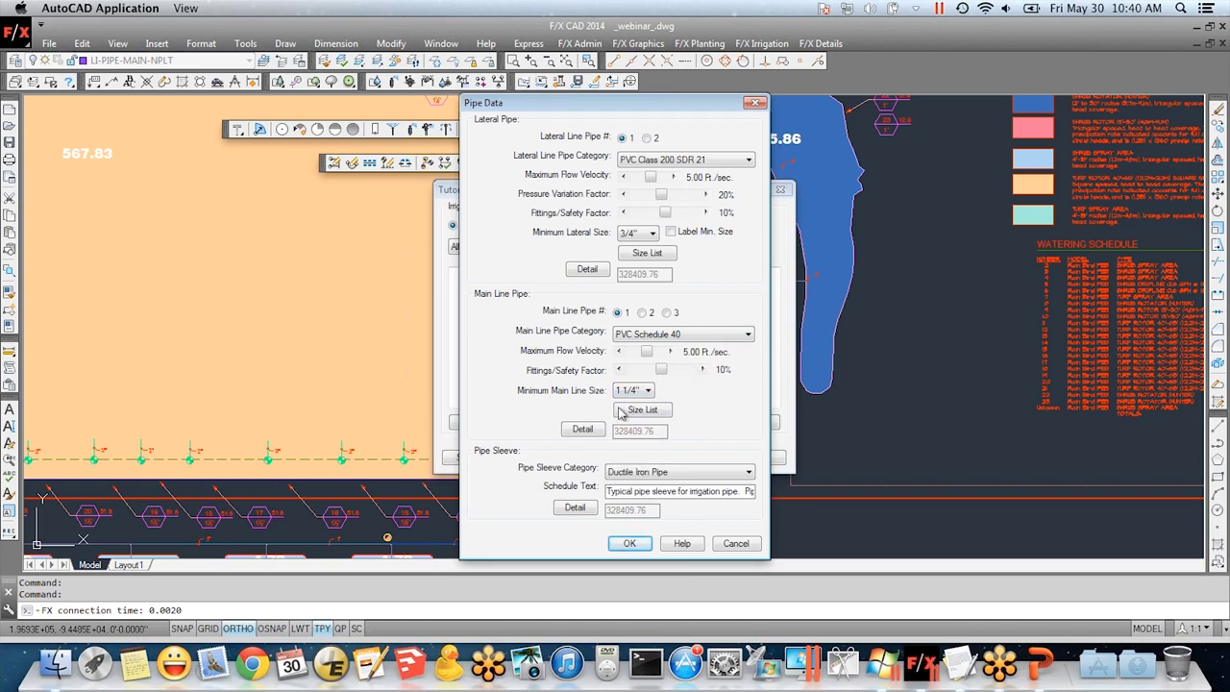
left_click(736, 544)
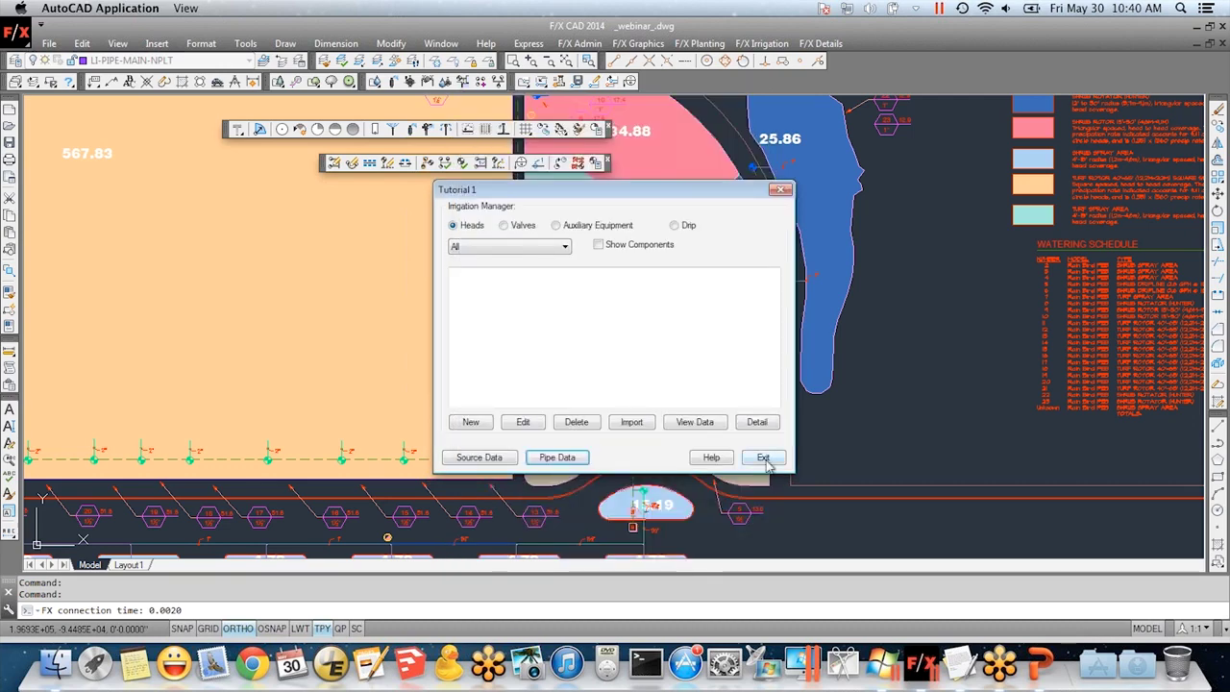
left_click(763, 458)
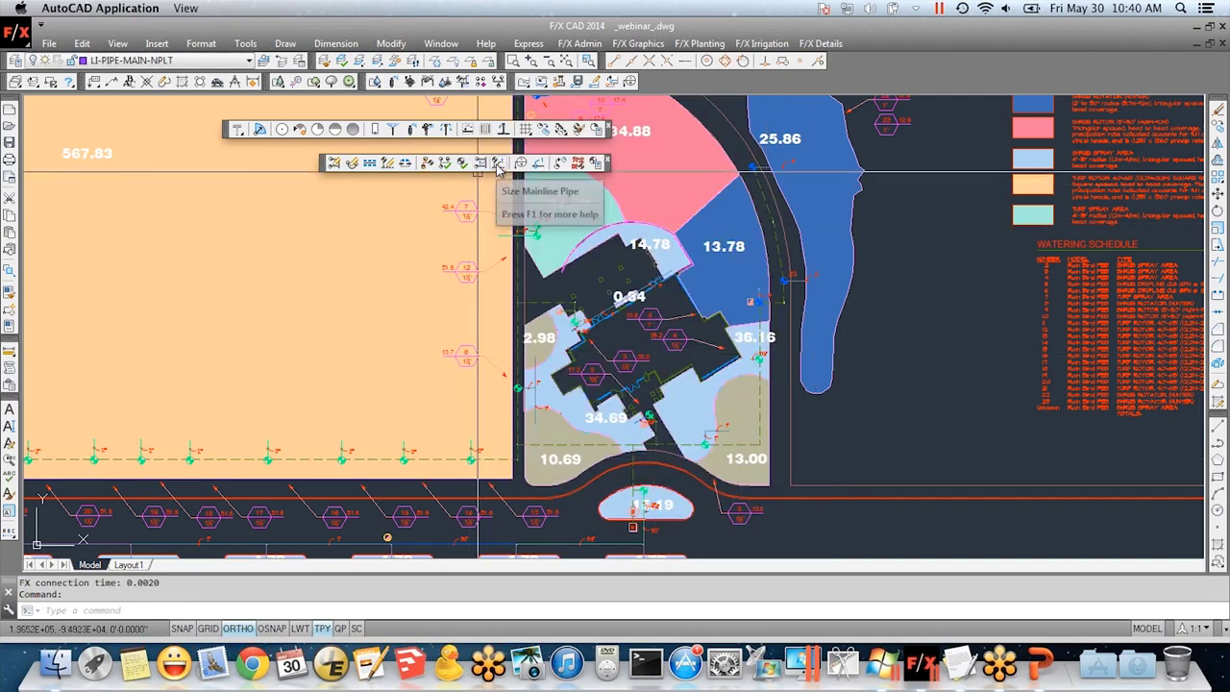
left_click(375, 82)
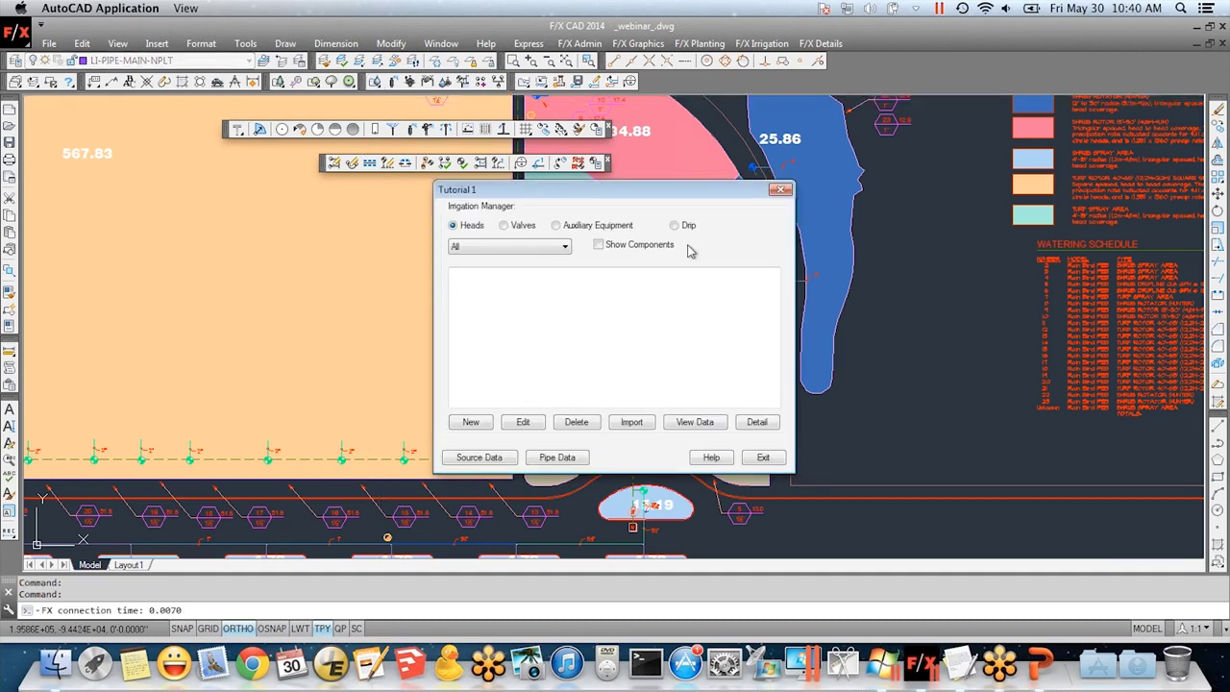
left_click(763, 459)
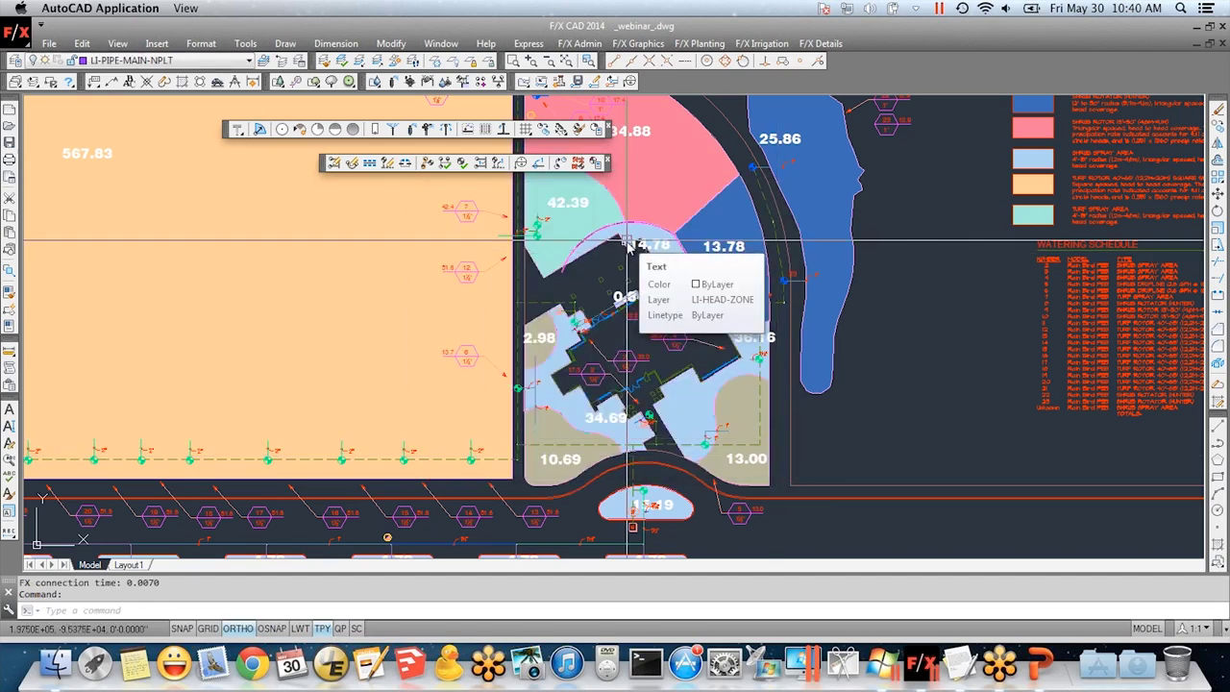
- Size the mainline for a single valve operating at a time, continuing despite unpiped valves and accepting a velocity reduction to 4.75 fps
left_click(497, 164)
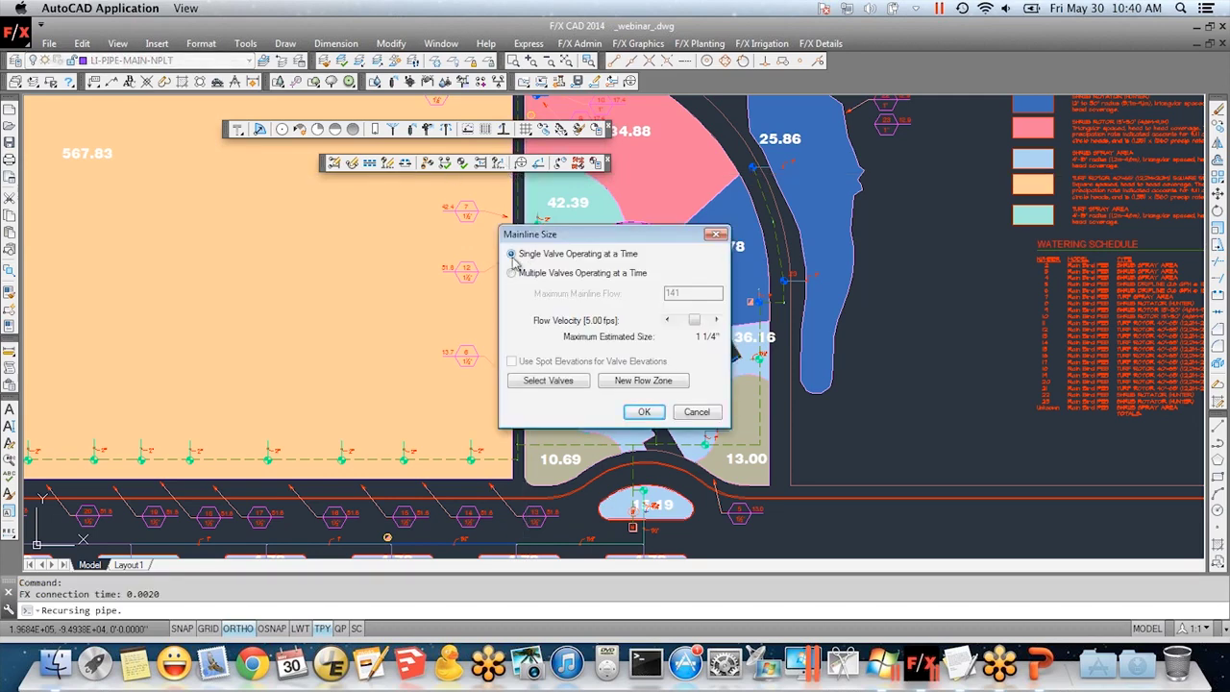
left_click(642, 411)
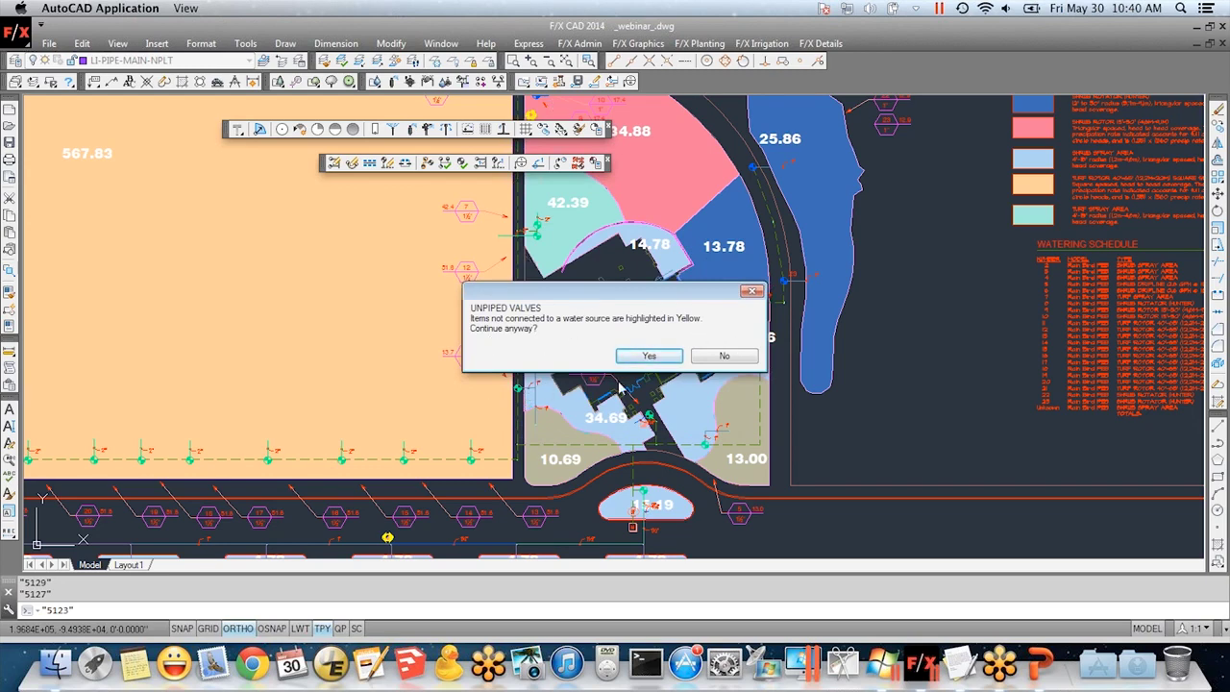
left_click(813, 486)
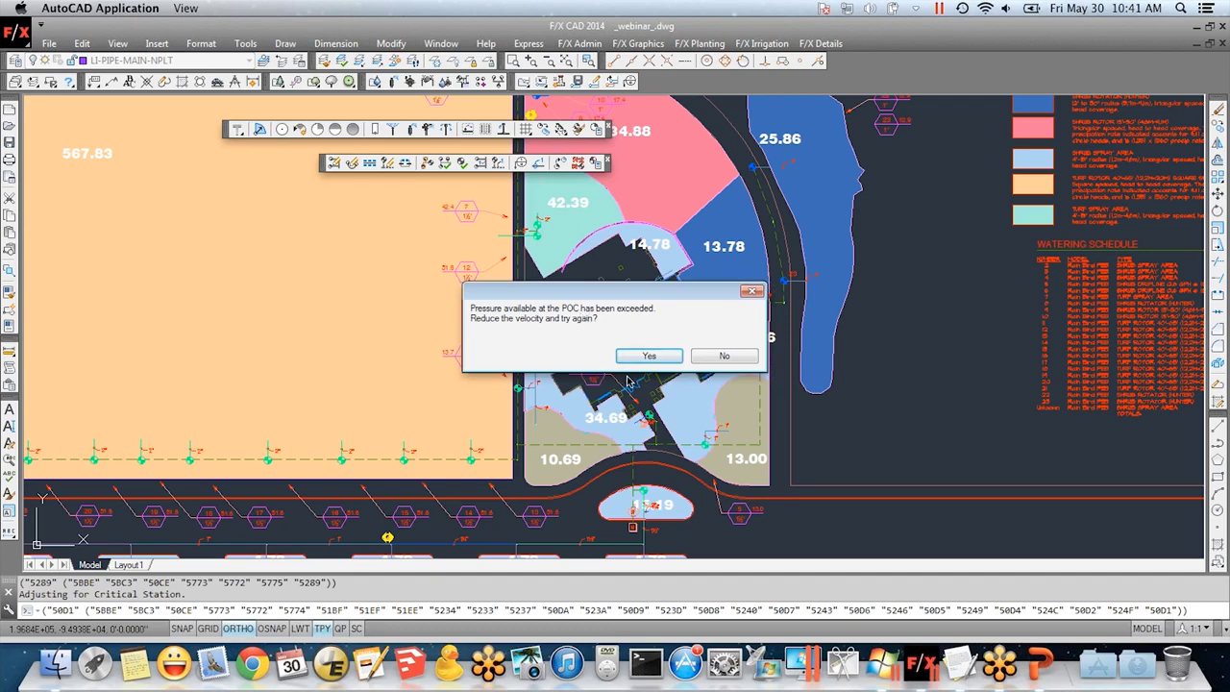
left_click(649, 356)
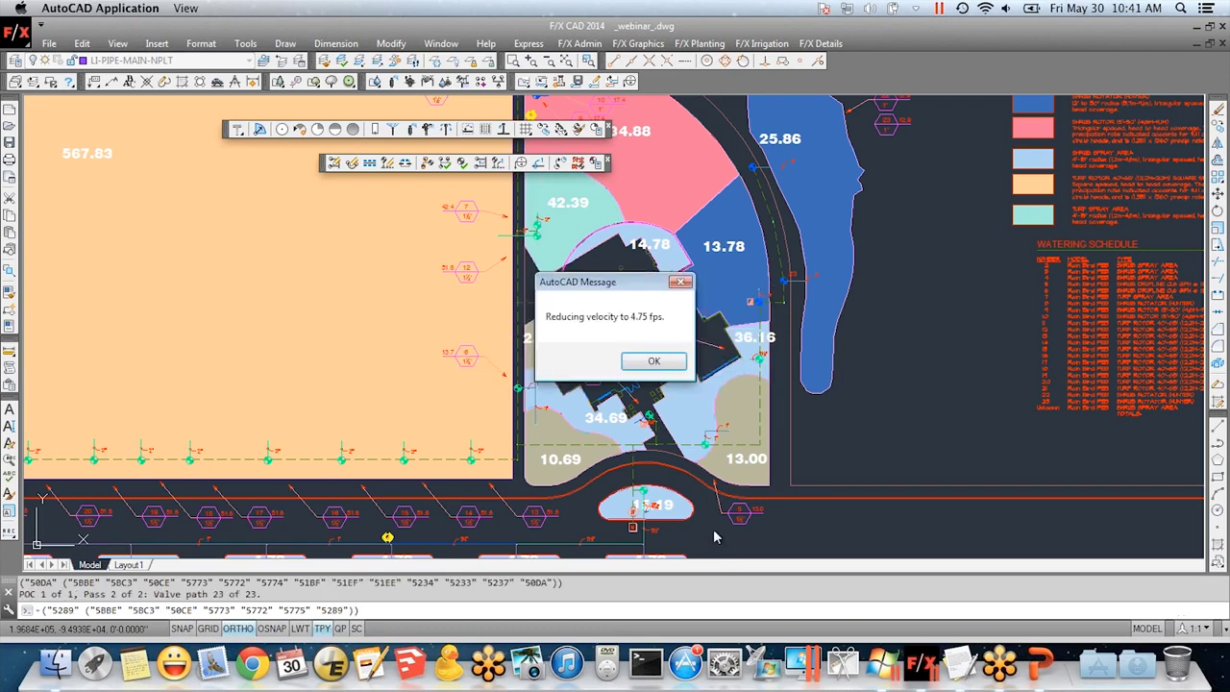
left_click(641, 363)
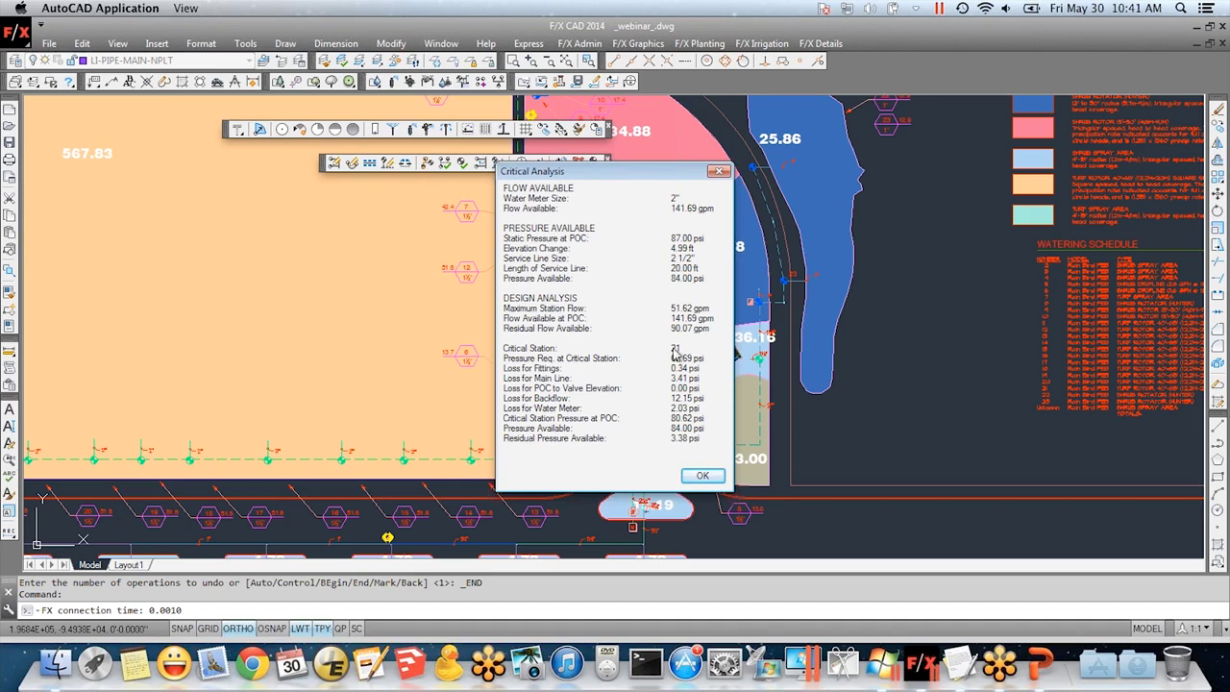
left_click(704, 477)
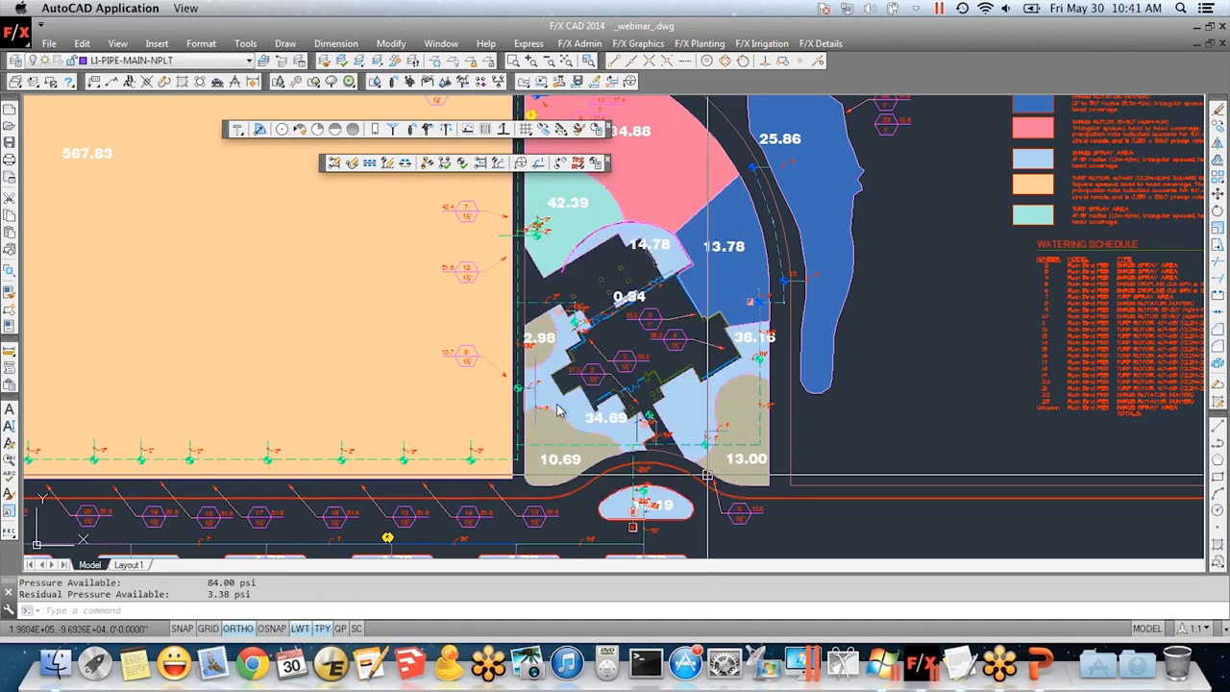
- Place a Critical Analysis schedule in the drawing just beside the watering schedule
left_click(376, 82)
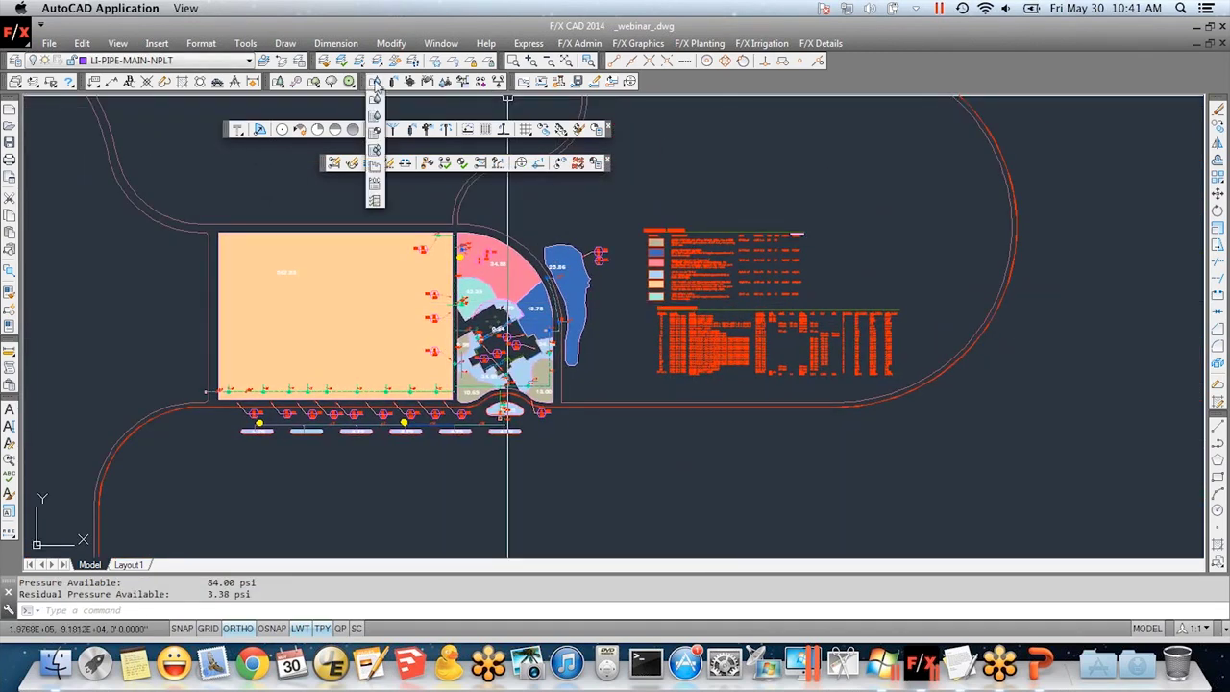
left_click(373, 183)
left_click(594, 324)
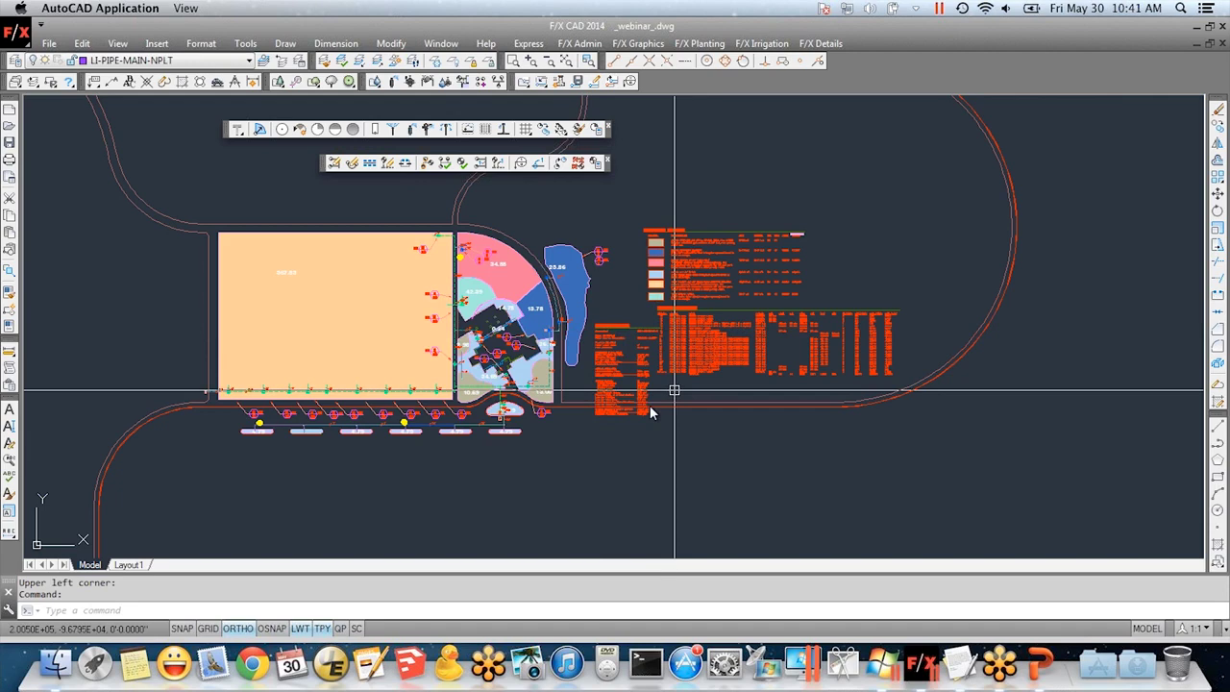
- Move the whole Critical Analysis schedule slightly upward, beside the watering schedule
left_click(619, 324)
left_click(615, 352)
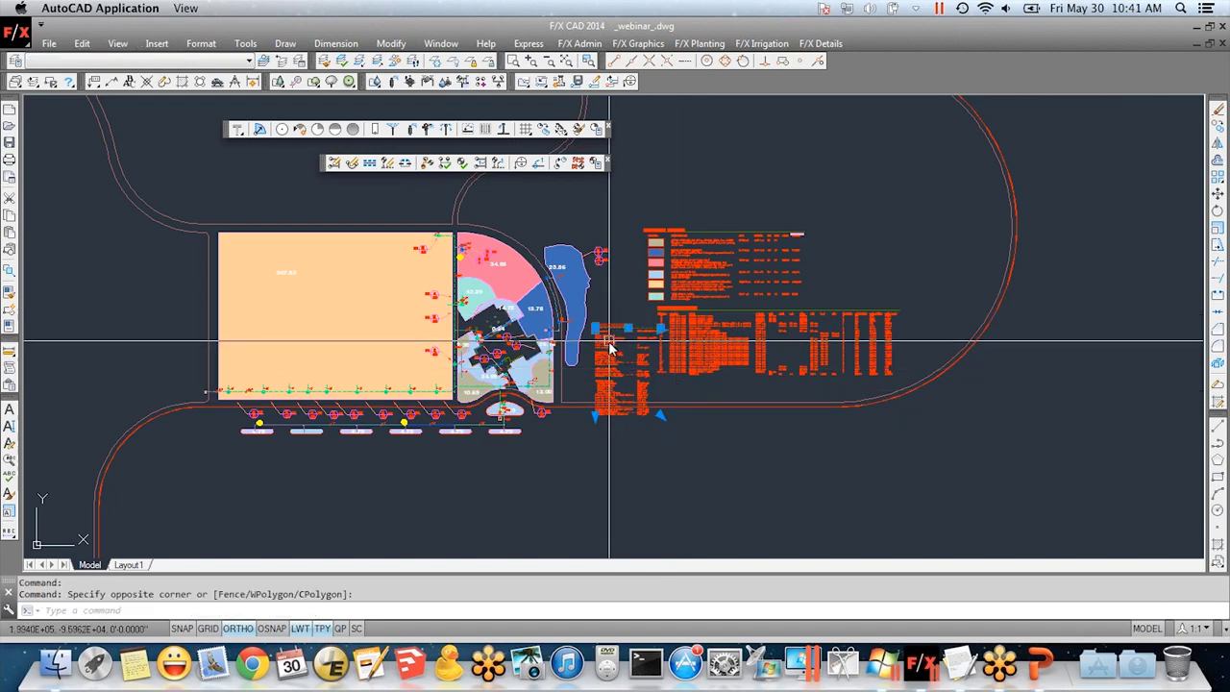
type("m")
key("Return")
left_click(615, 354)
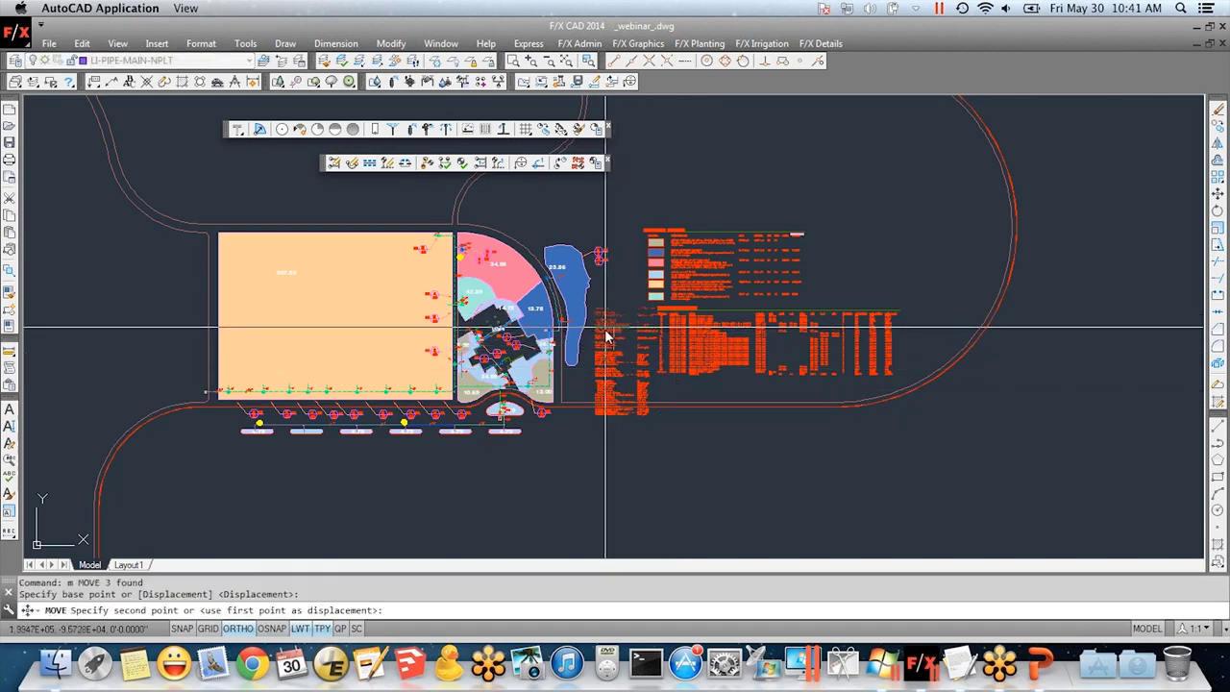
left_click(612, 329)
- Erase the watering schedule and the irrigation schedule from the drawing
scroll(709, 322, "up", 2)
left_click(727, 431)
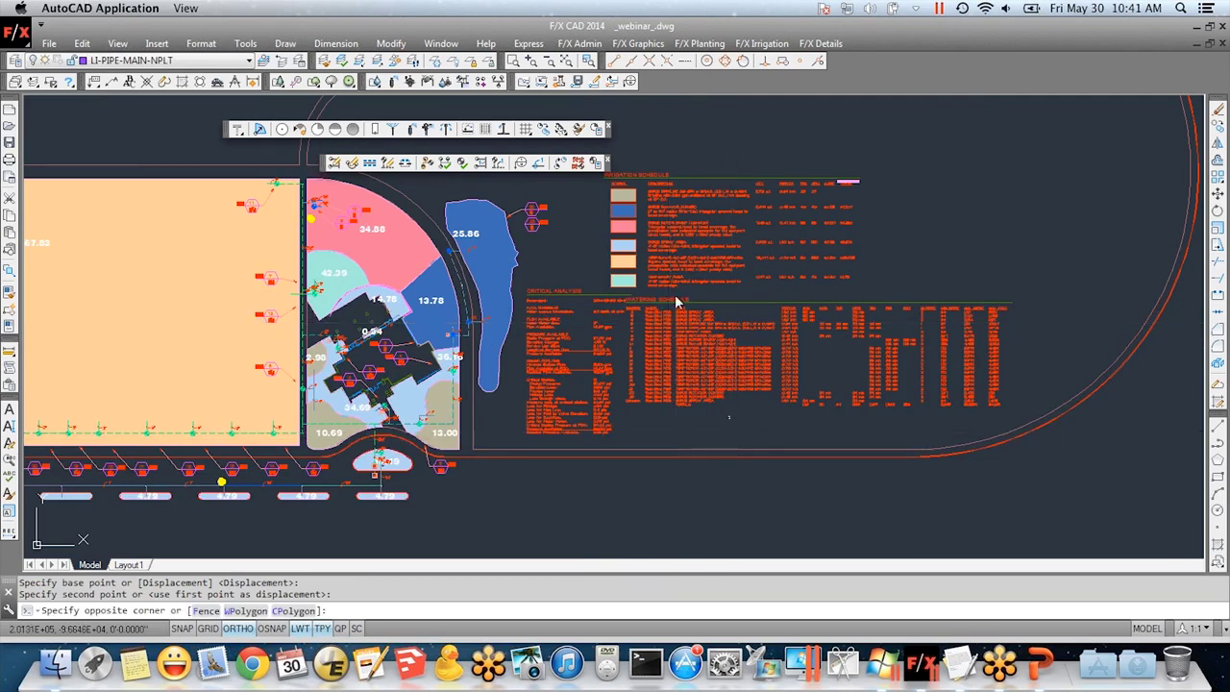
left_click(680, 293)
key("Delete")
left_click(730, 298)
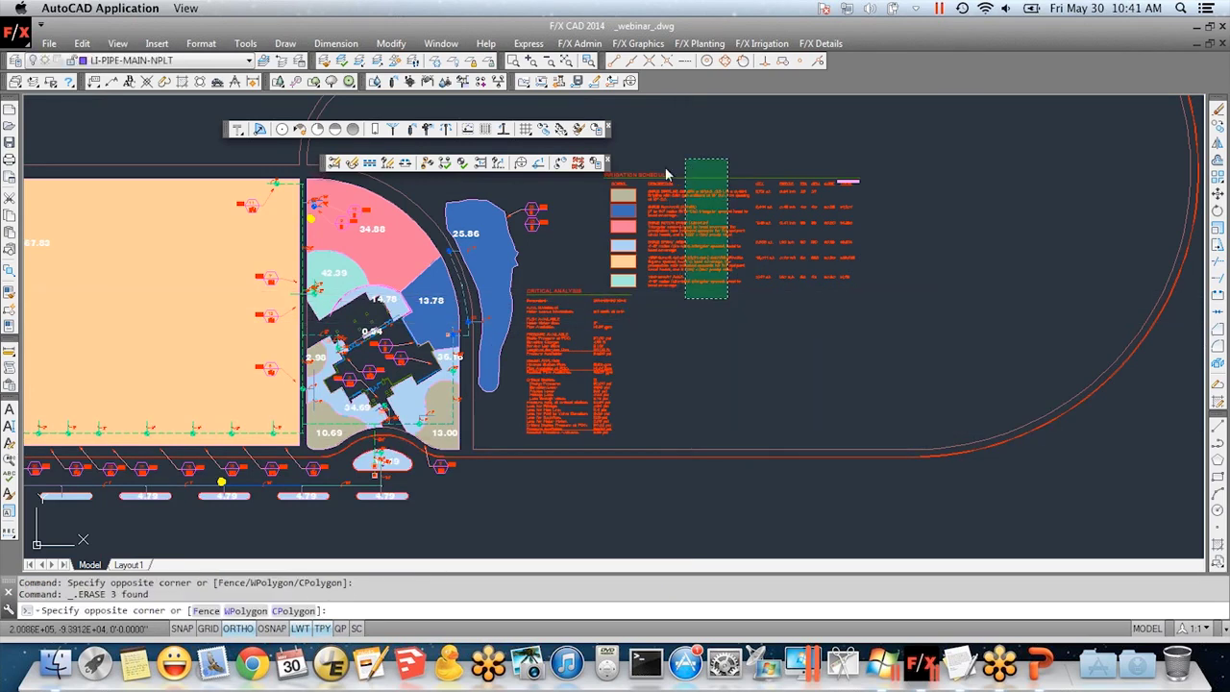
left_click(684, 158)
key("Delete")
- Examine the Critical Analysis schedule's point-of-connection details, available flow, available pressure and design analysis flow entries
scroll(572, 327, "up", 5)
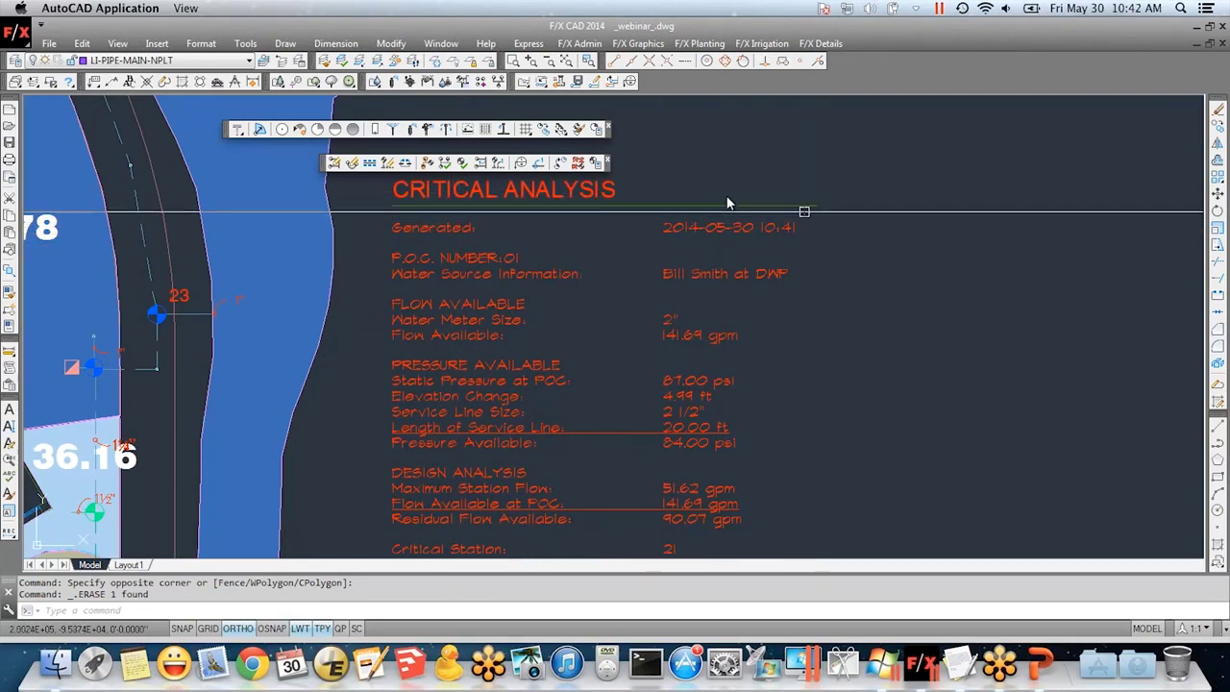
scroll(811, 237, "up", 2)
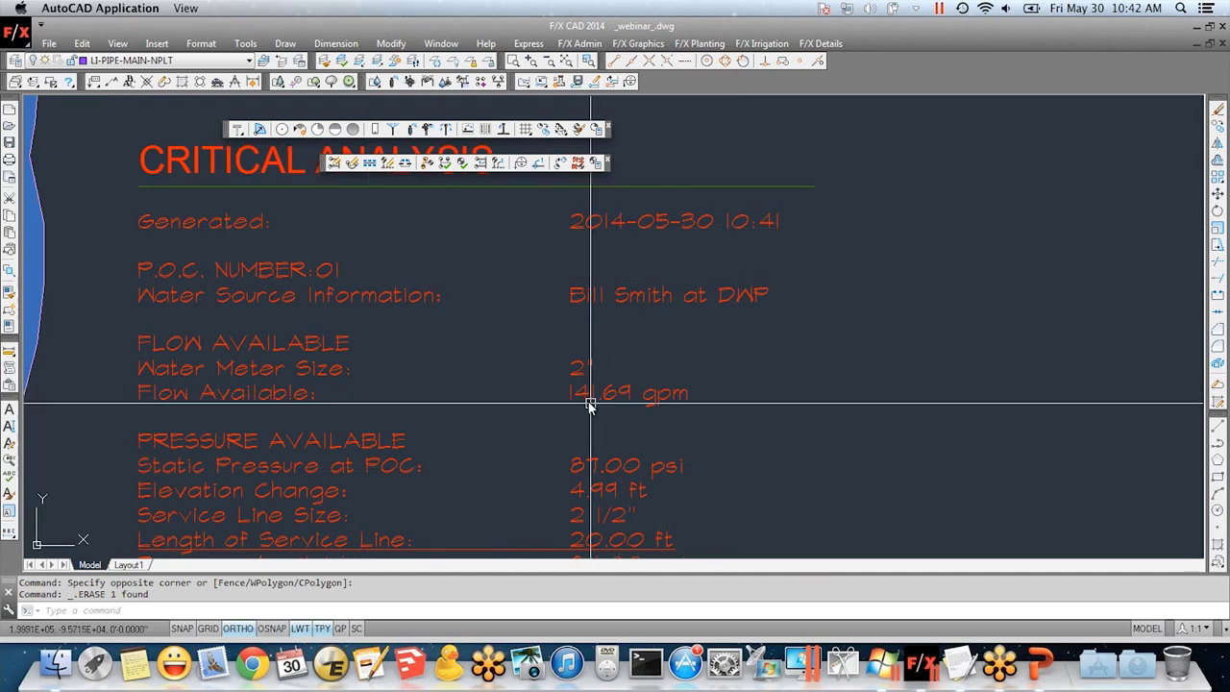
scroll(625, 398, "down", 2)
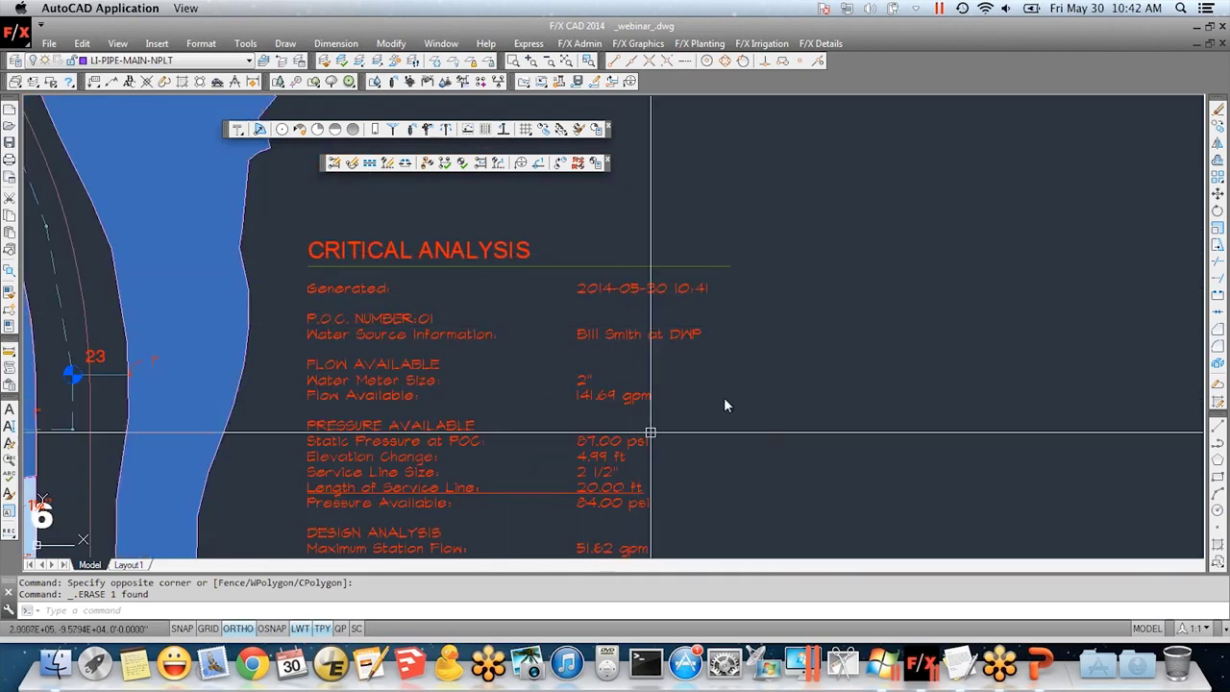
scroll(599, 398, "down", 5)
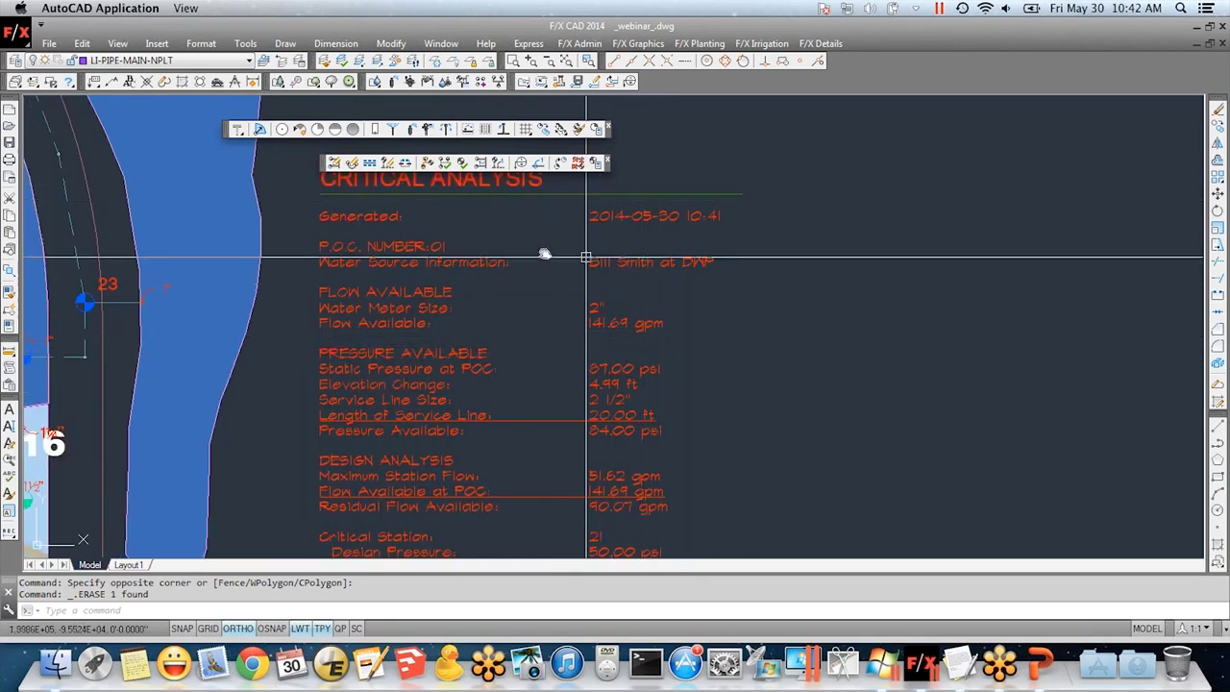
scroll(657, 325, "up", 2)
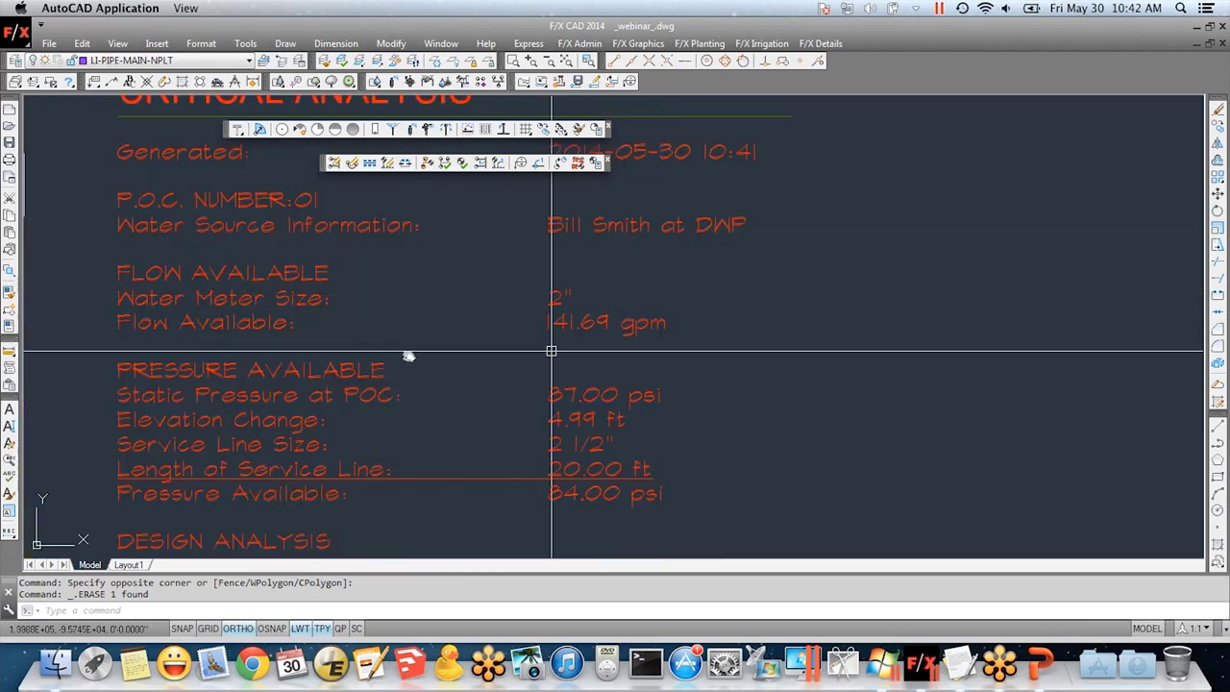
middle_click_drag(497, 442, 569, 351)
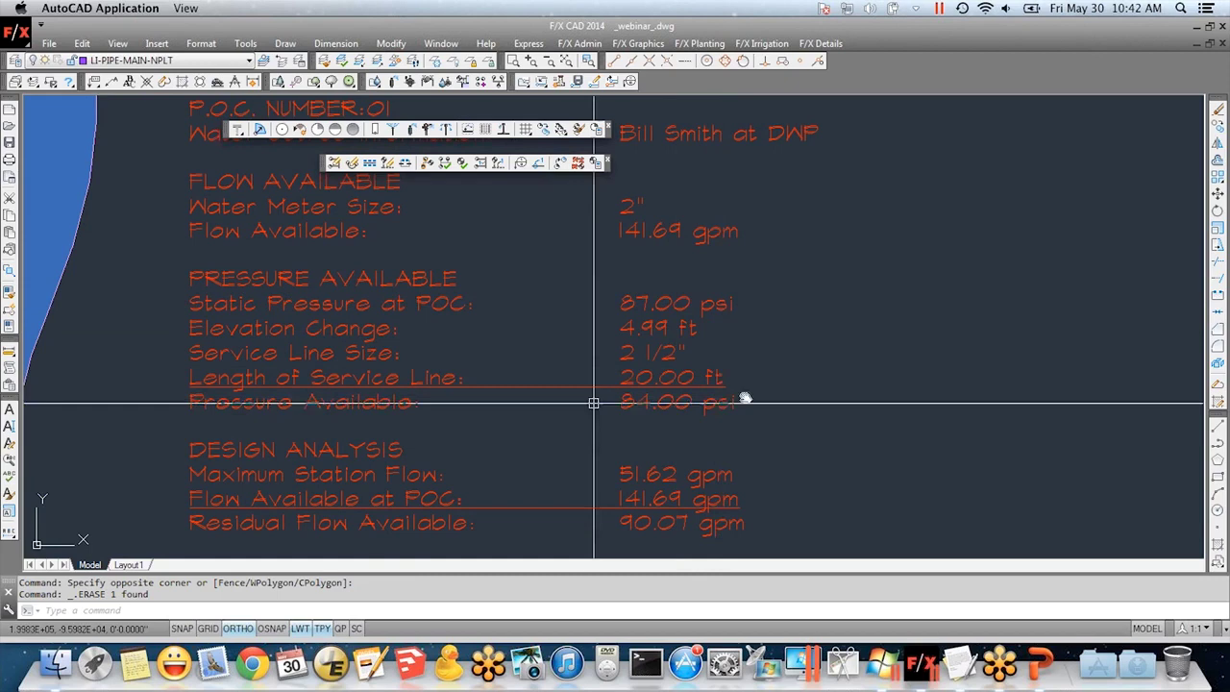
scroll(681, 394, "down", 5)
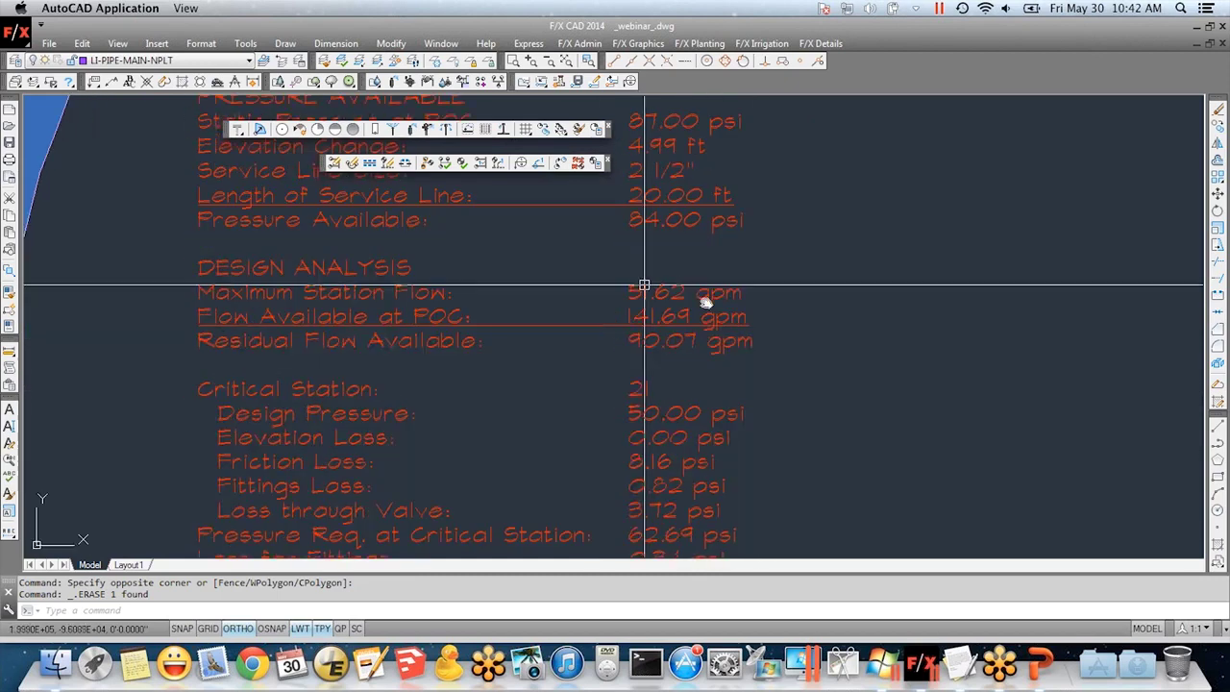
mouse_move(742, 413)
middle_mouse_down()
mouse_move(741, 239)
mouse_move(757, 196)
mouse_move(747, 236)
middle_mouse_up()
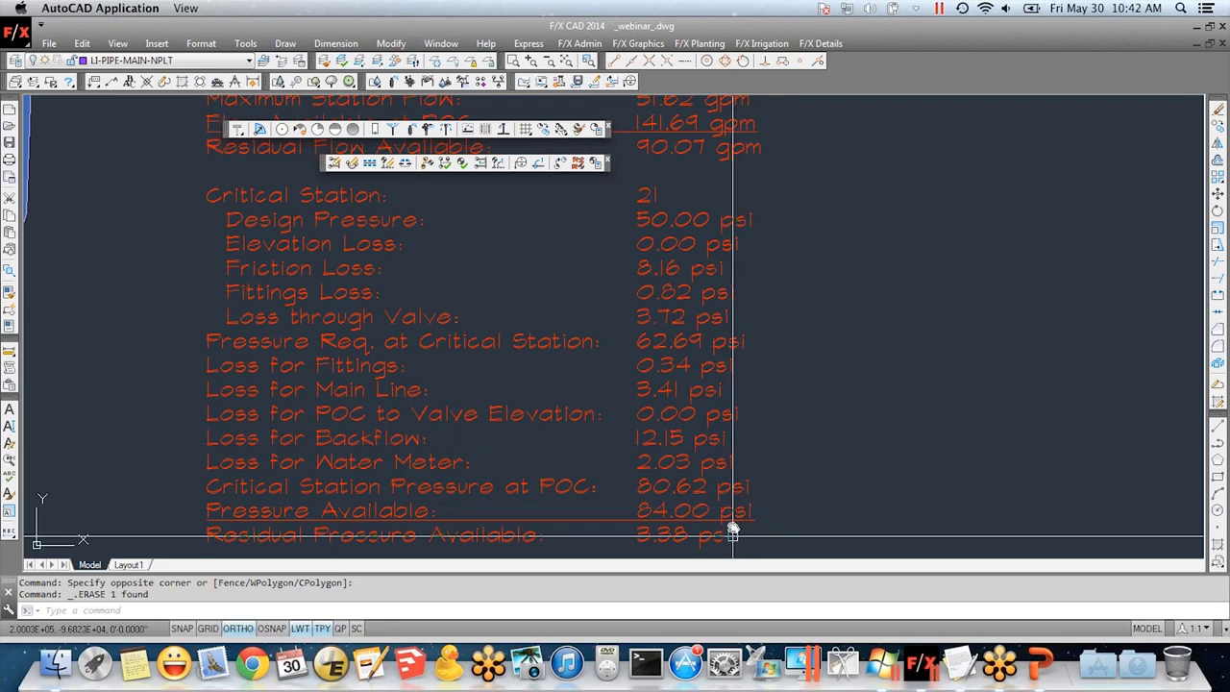
- Examine the Critical Analysis schedule's critical station losses, required pressure at the POC and residual pressure entries
scroll(738, 515, "up", 3)
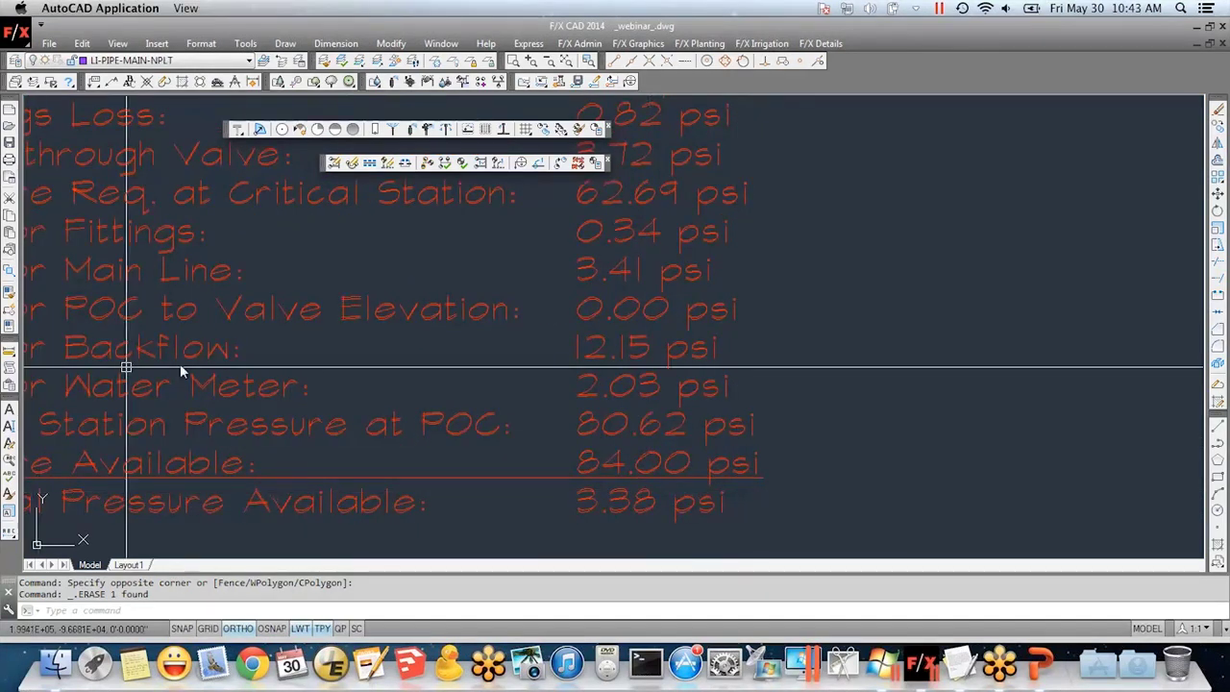
scroll(707, 394, "left", 3)
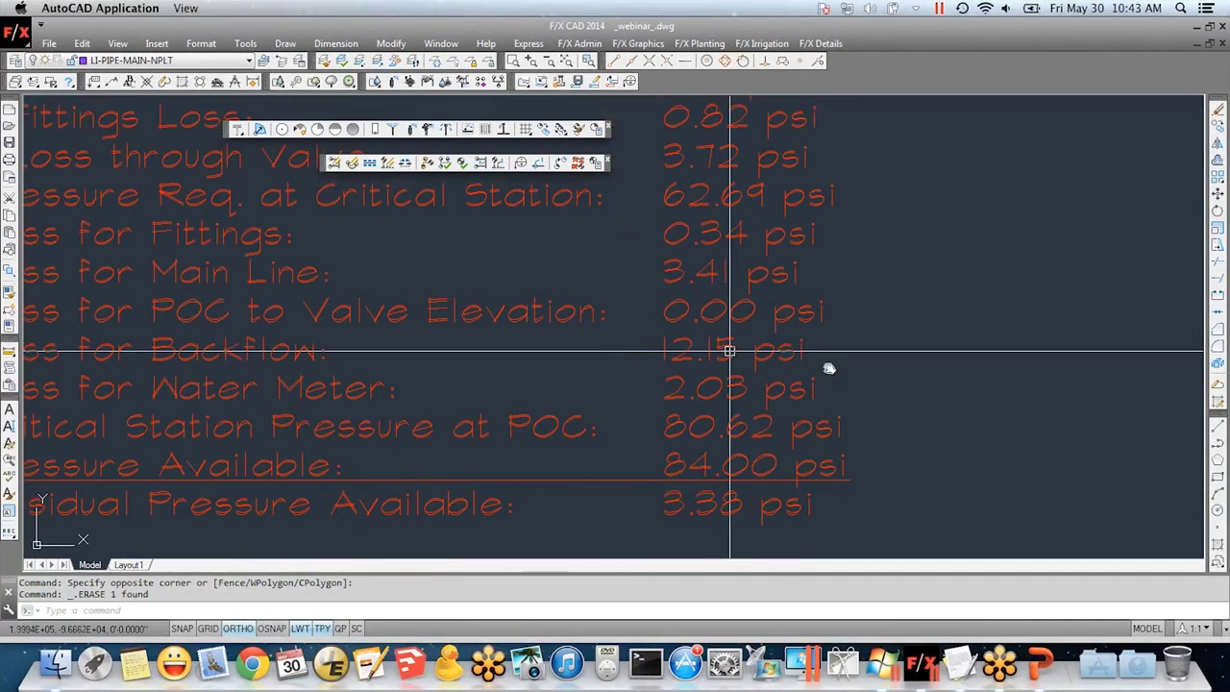
scroll(711, 432, "down", 1)
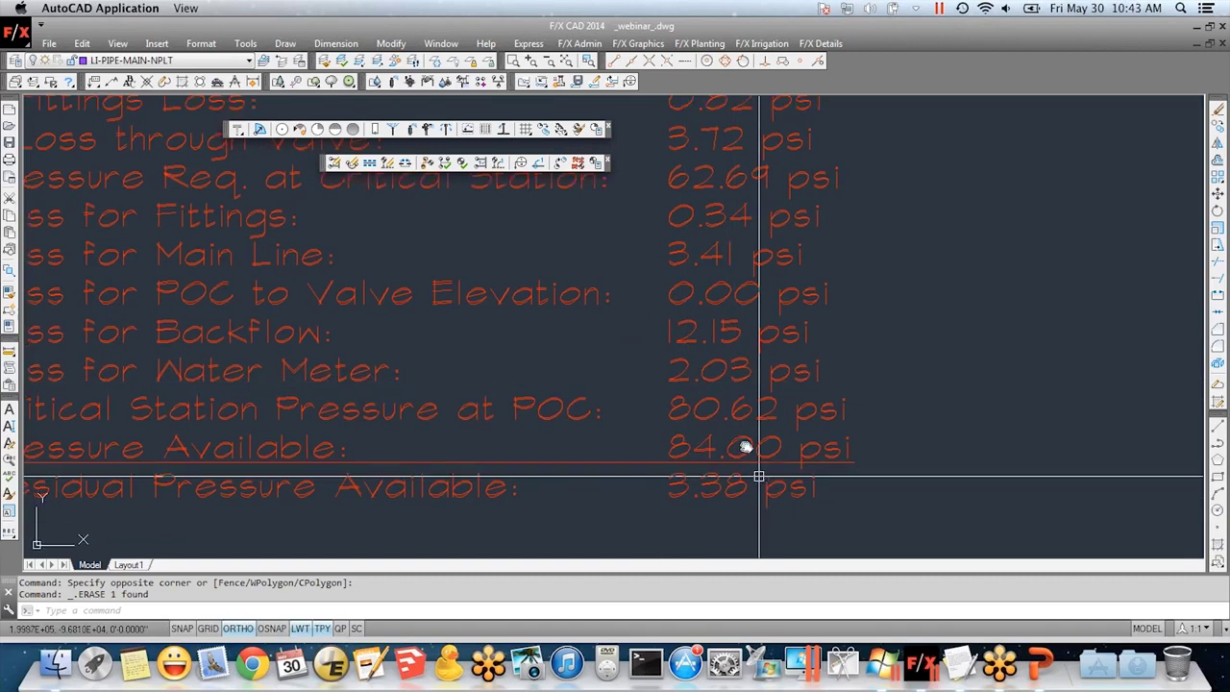
scroll(595, 411, "left", 2)
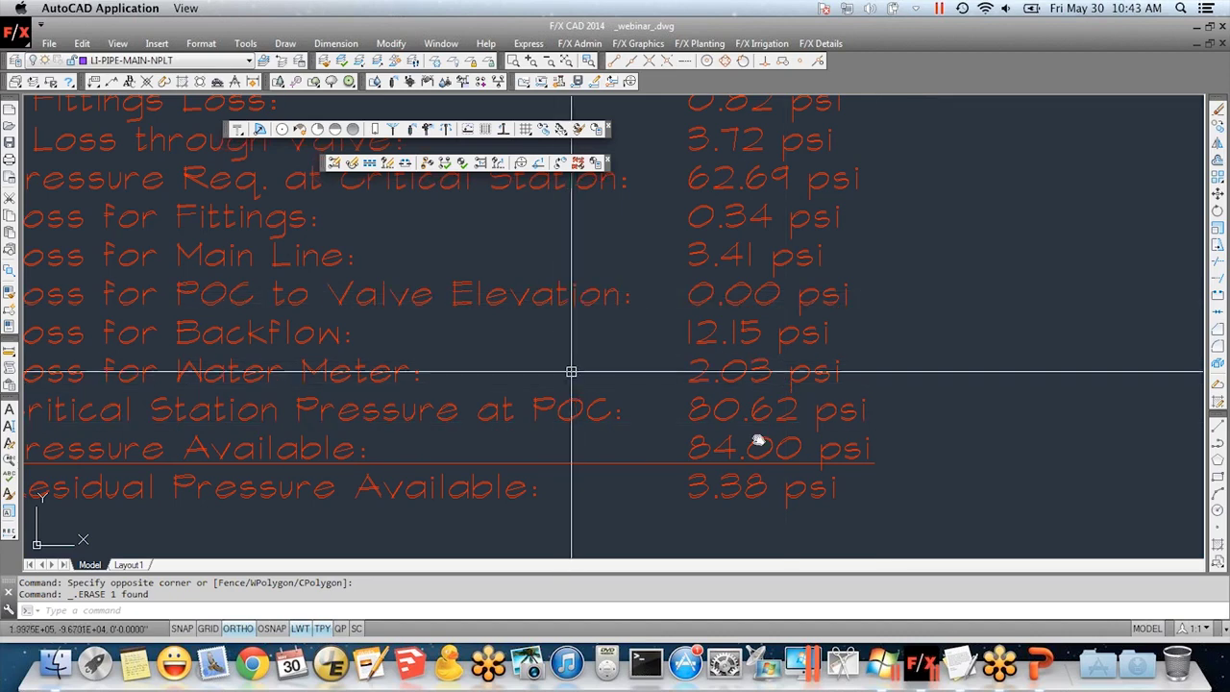
scroll(851, 145, "down", 5)
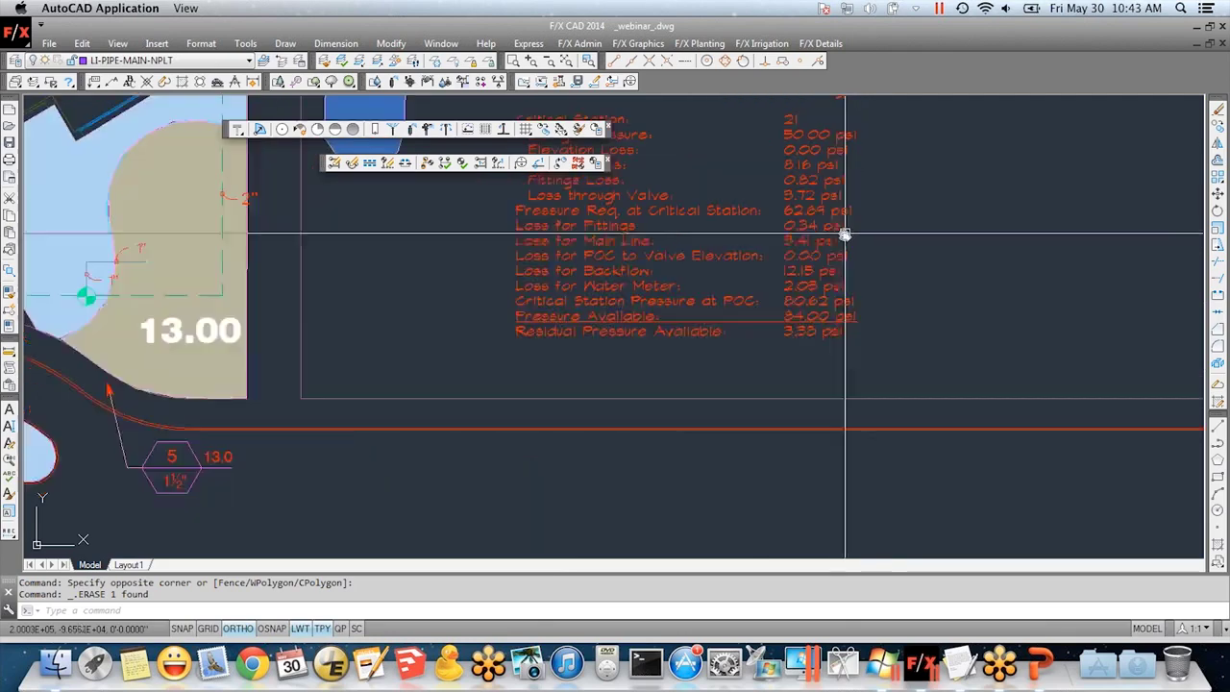
scroll(842, 236, "up", 6)
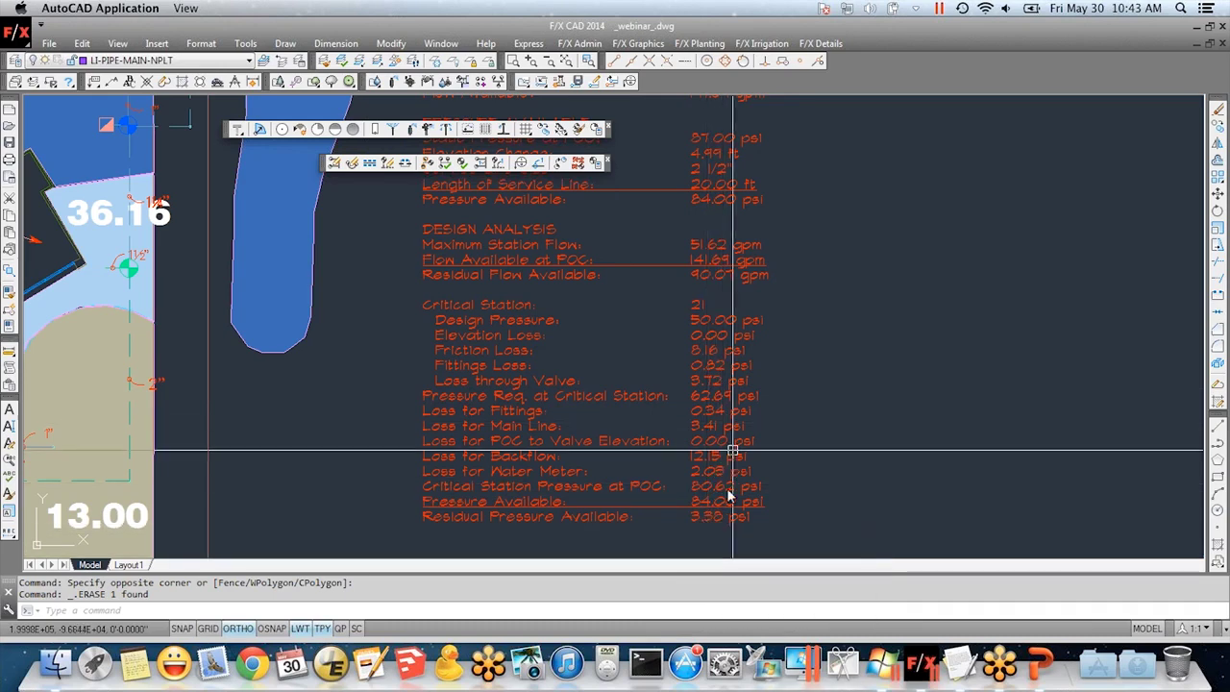
scroll(703, 531, "up", 2)
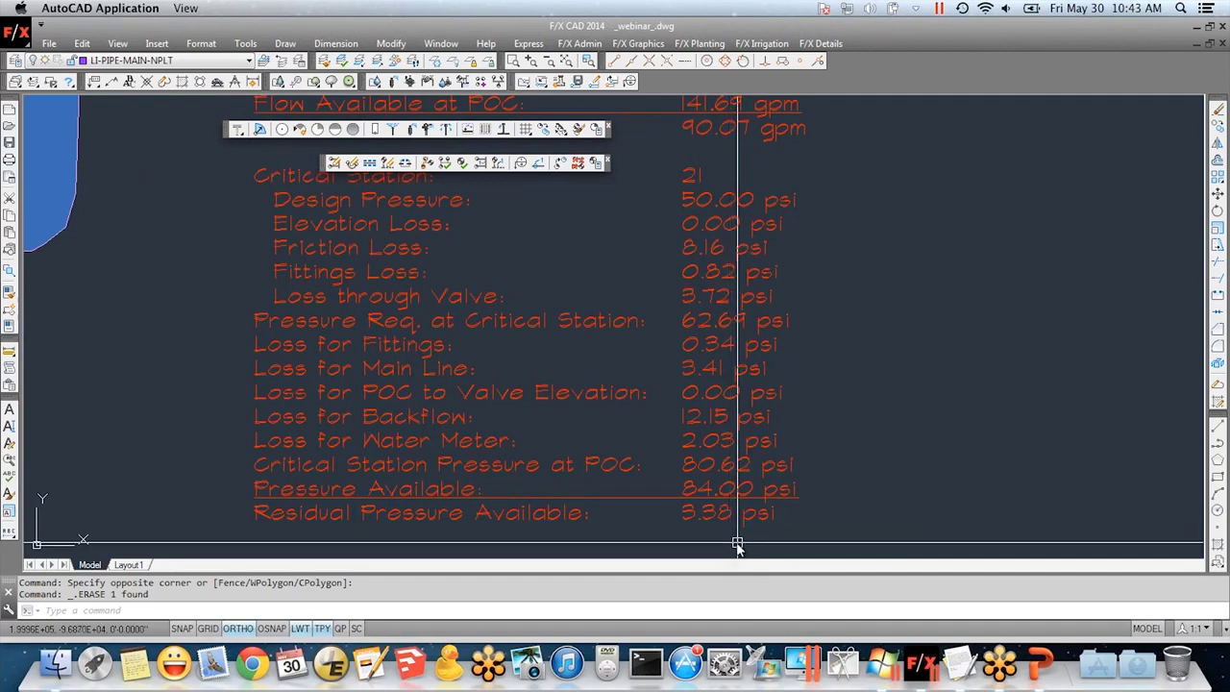
scroll(736, 543, "down", 3)
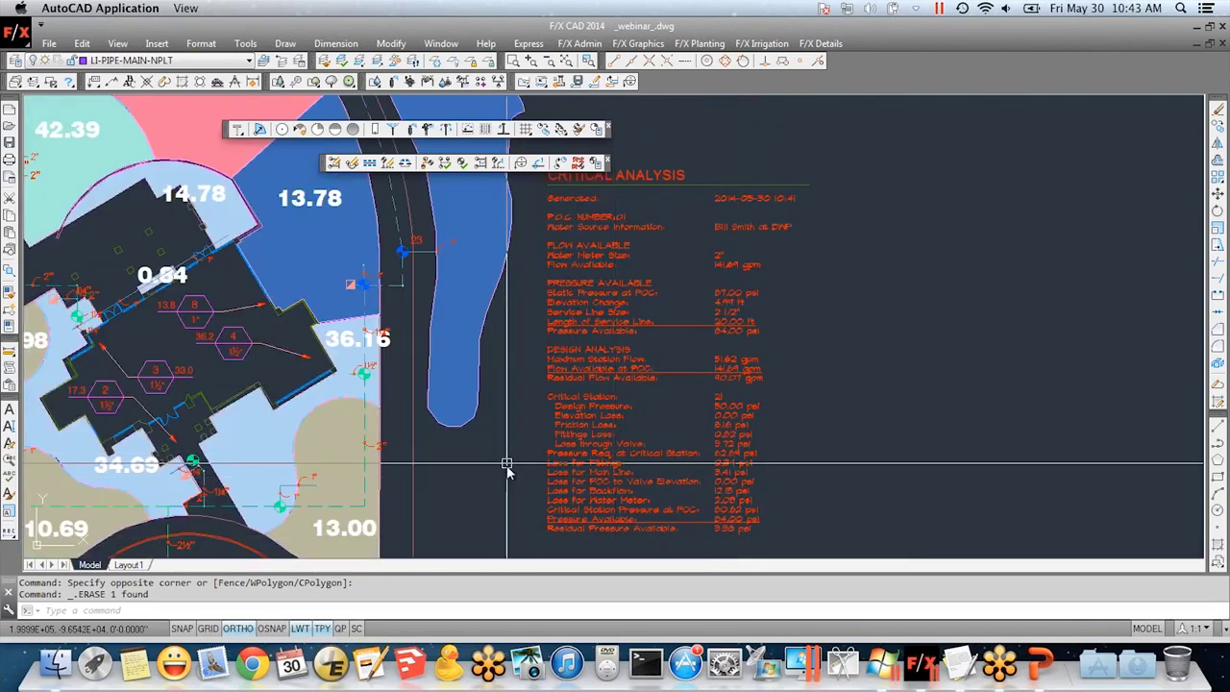
- Open the Runtime Schedule settings for the project's irrigation stations
scroll(600, 416, "down", 4)
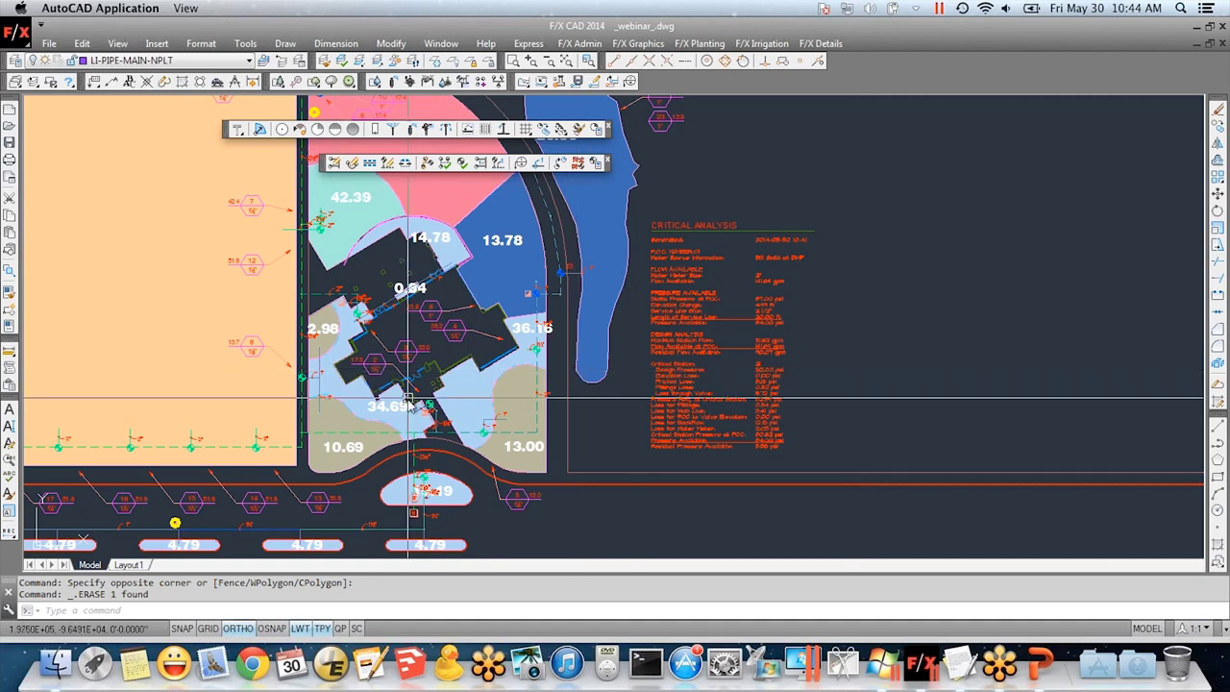
scroll(408, 399, "down", 5)
scroll(539, 384, "up", 1)
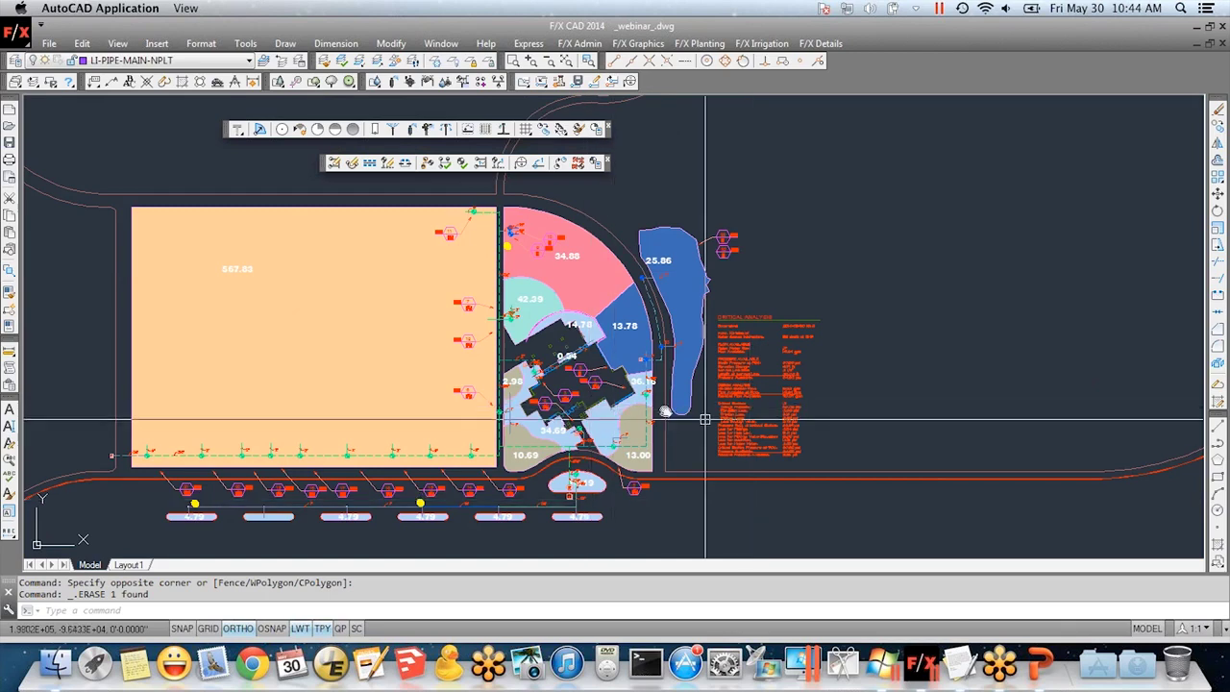
middle_click_drag(699, 420, 515, 378)
mouse_move(653, 349)
middle_mouse_down()
mouse_move(436, 360)
mouse_move(340, 379)
middle_mouse_up()
left_click_drag(375, 81, 379, 169)
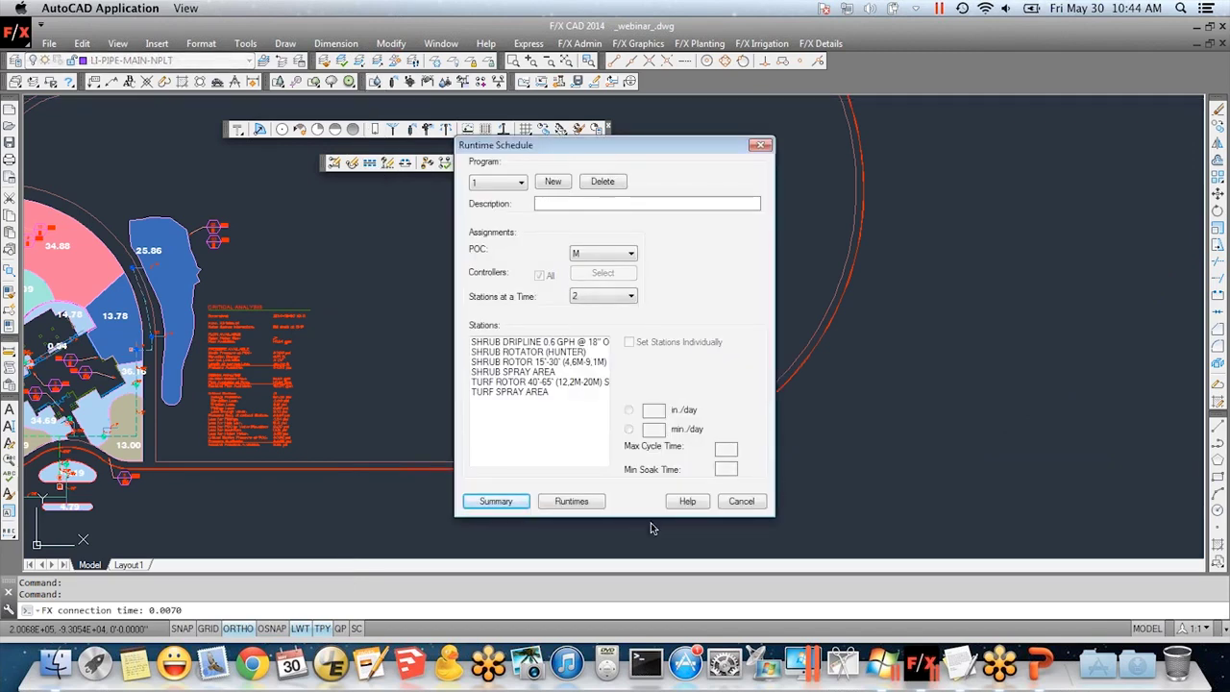
- Review the precipitation rate, daily water, cycle time and soak time settings of each shrub and turf station type
left_click(499, 343)
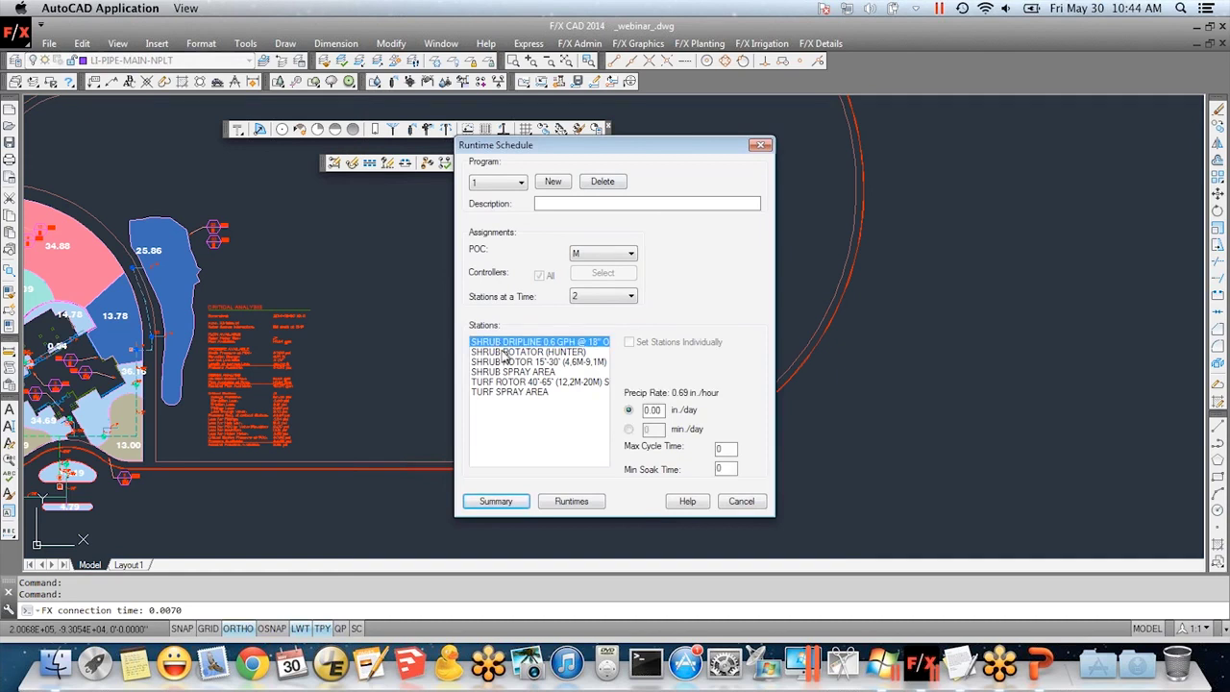
left_click(503, 352)
left_click(503, 362)
left_click(503, 374)
left_click(506, 384)
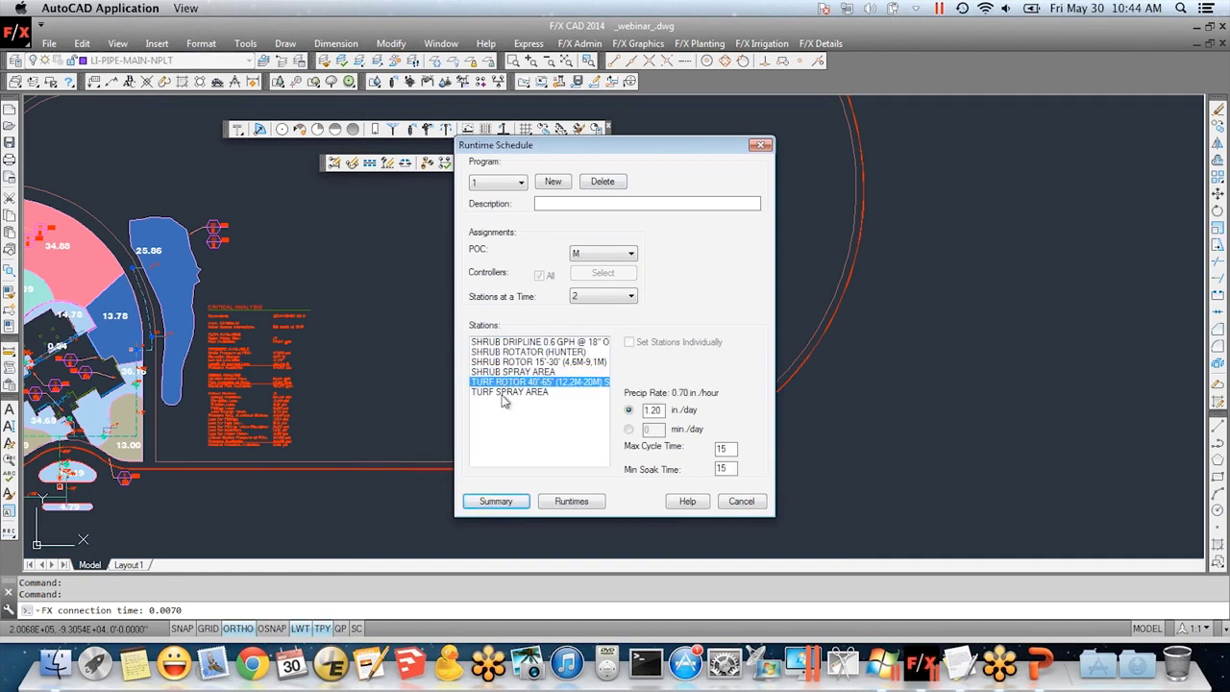
left_click(509, 393)
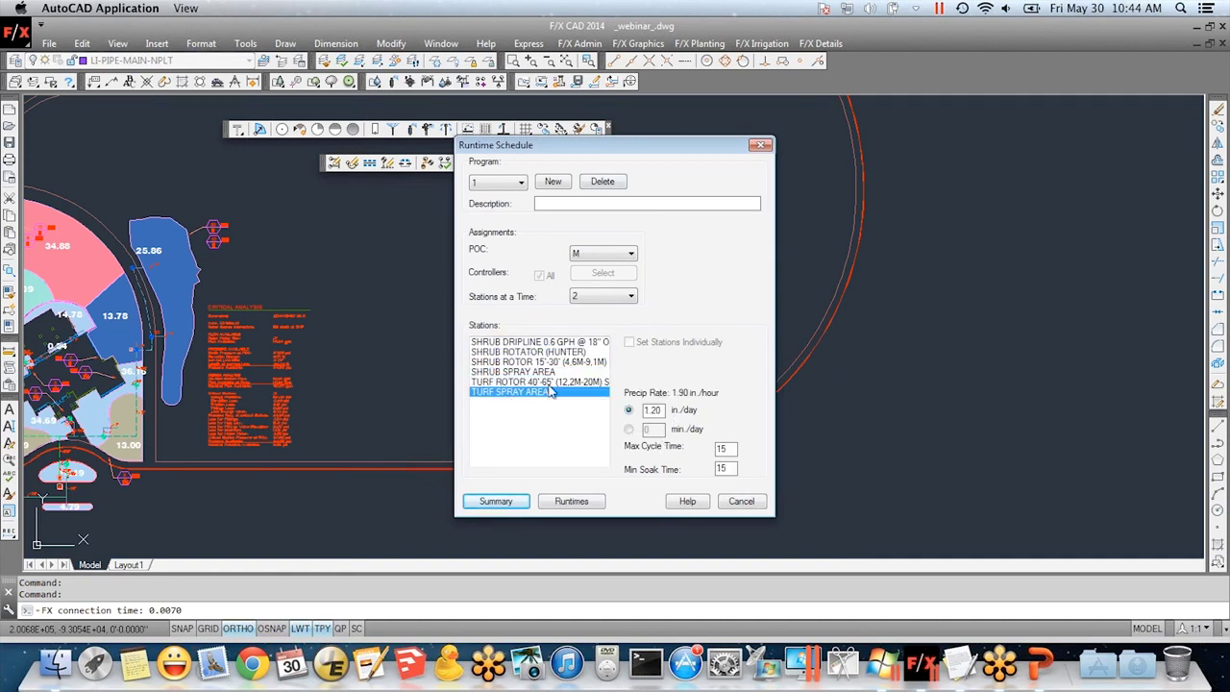
left_click(517, 383)
left_click(516, 372)
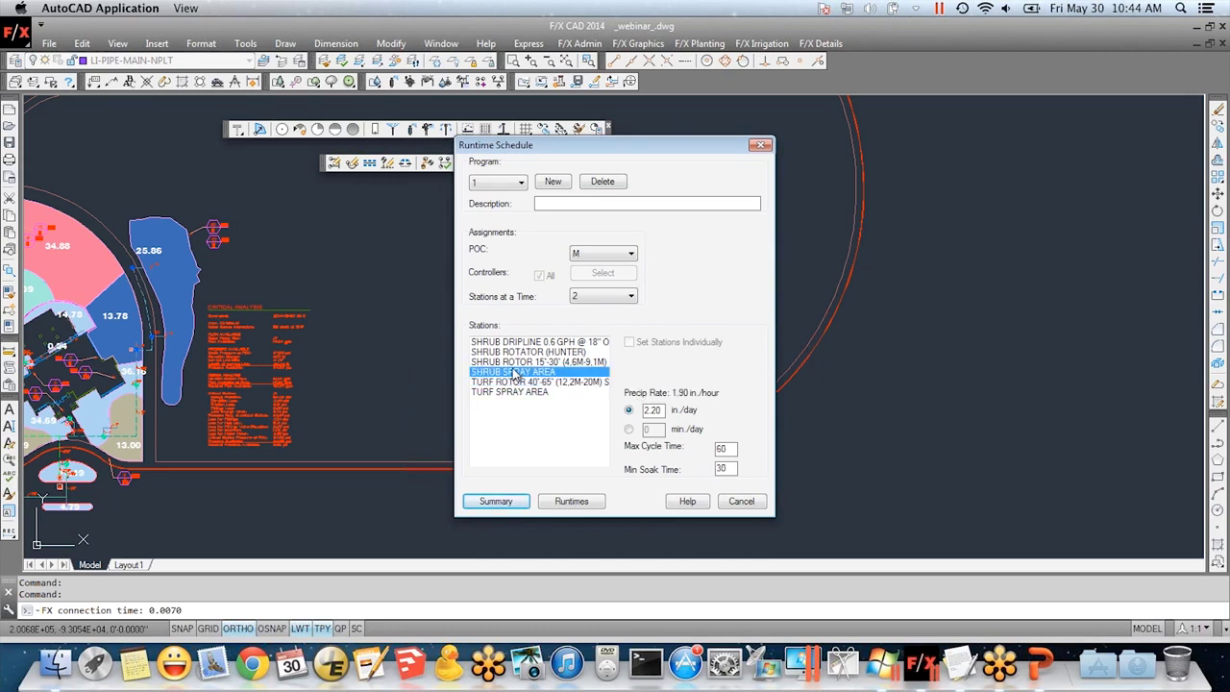
left_click(514, 362)
left_click(518, 352)
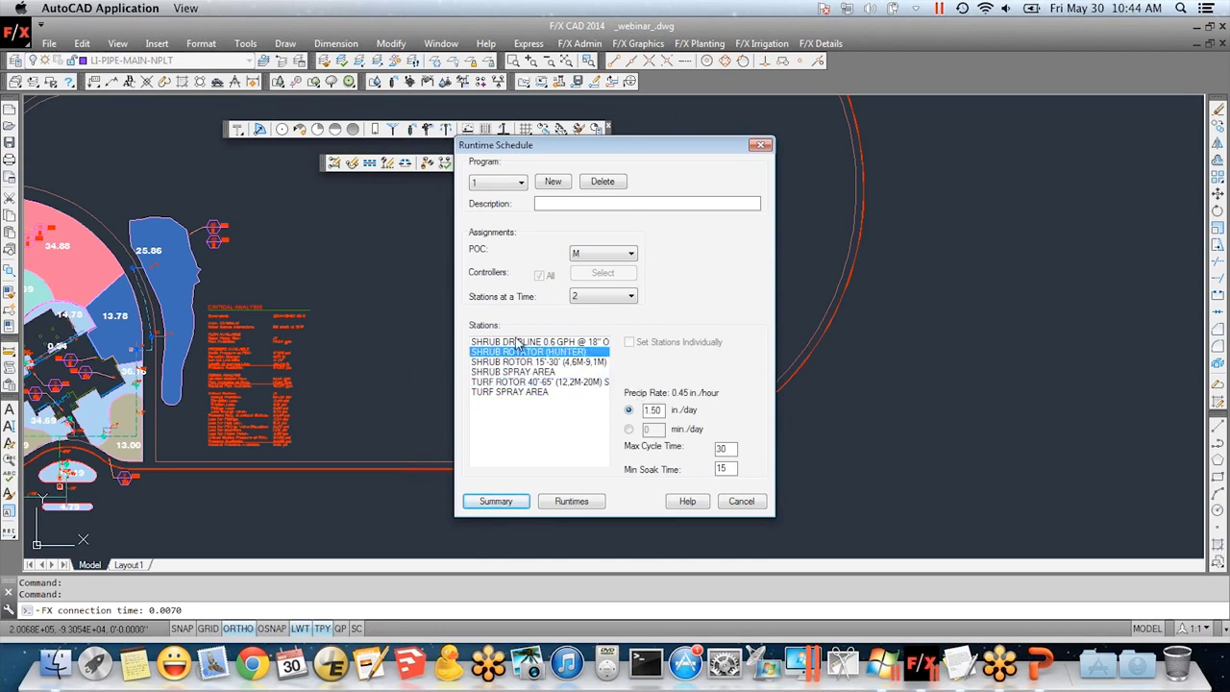
left_click(522, 343)
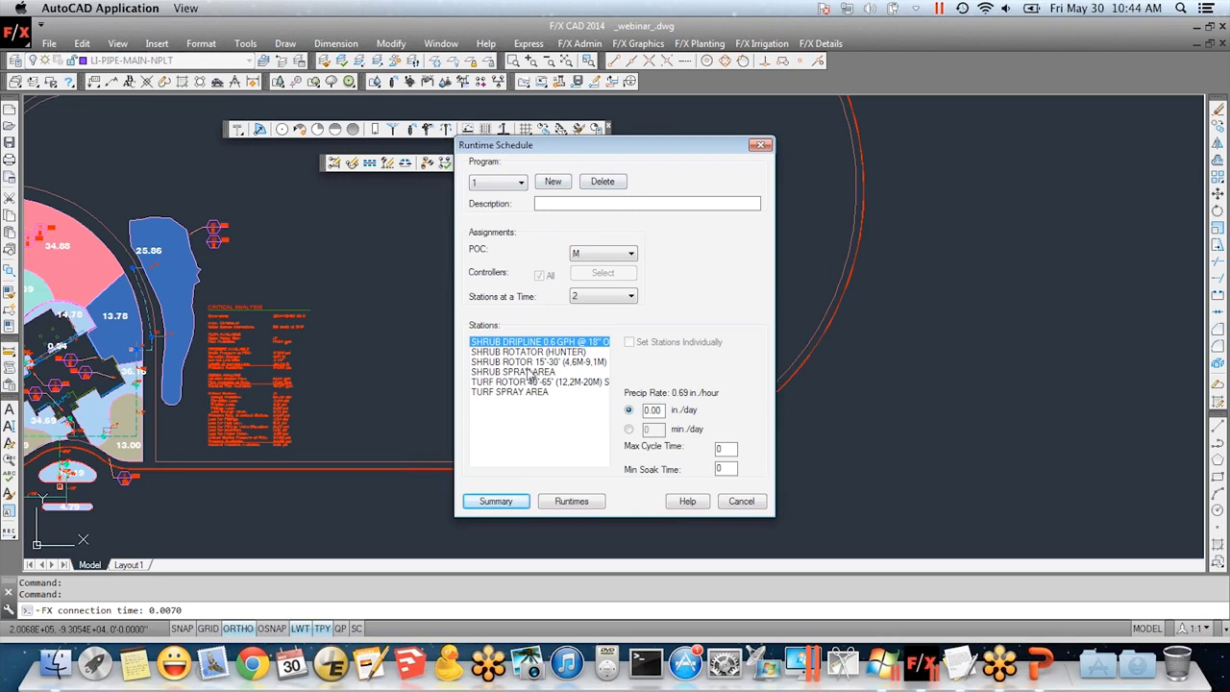
- Keep program 1 selected in the runtime schedule and describe it as "Wednesday in August"
left_click(520, 186)
left_click(509, 195)
left_click(522, 183)
left_click(497, 196)
left_click(573, 203)
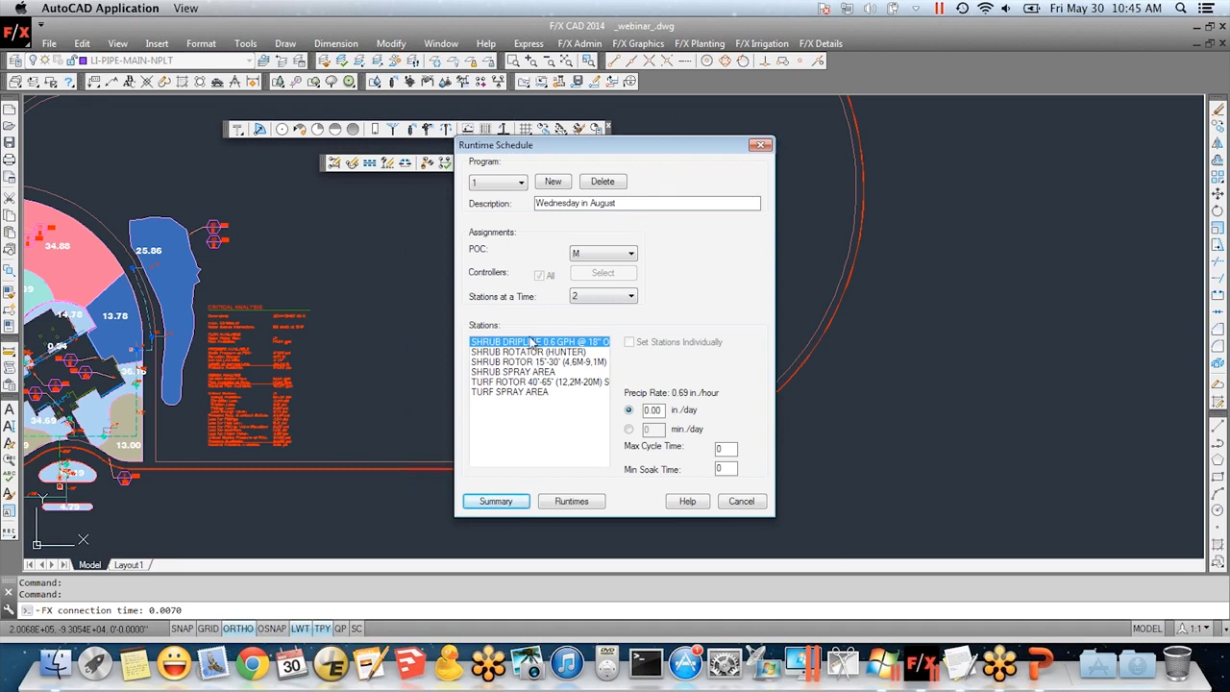
- Set the shrub dripline stations to water 30 minutes per day with a maximum cycle time of 15
left_click(629, 430)
left_click(720, 449)
type("15")
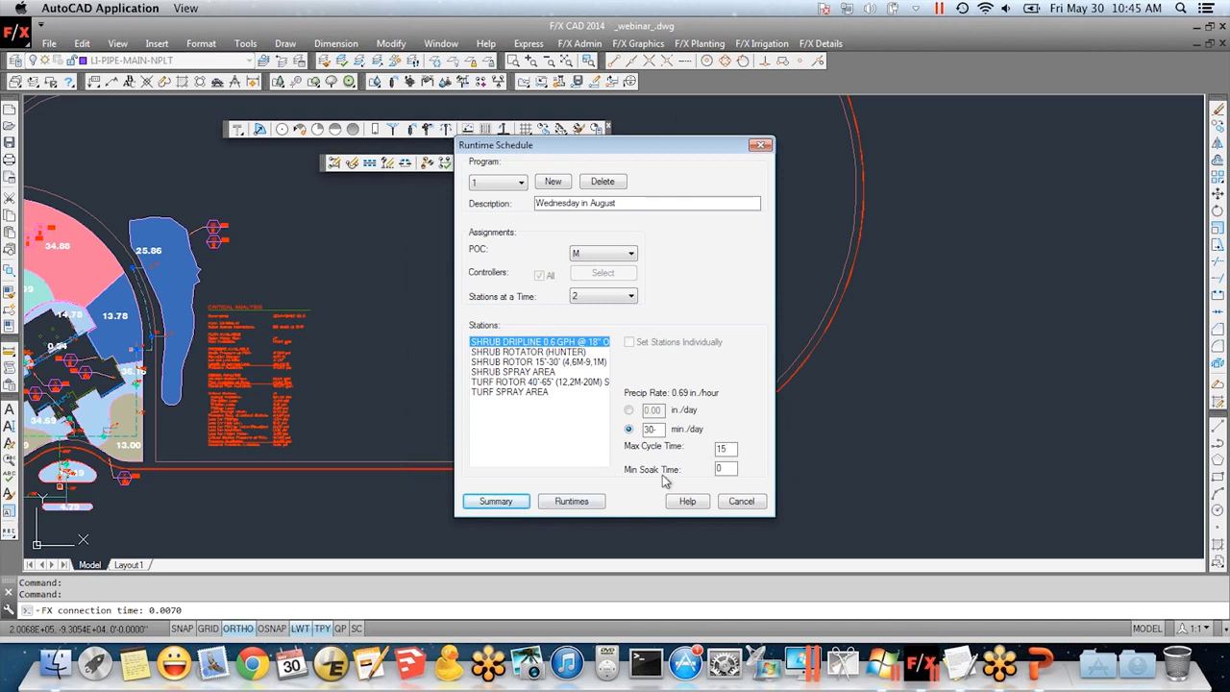
type("30")
- Check the watering settings of the shrub rotator, shrub rotor, turf rotor and turf spray stations
left_click(526, 352)
left_click(526, 362)
left_click(527, 381)
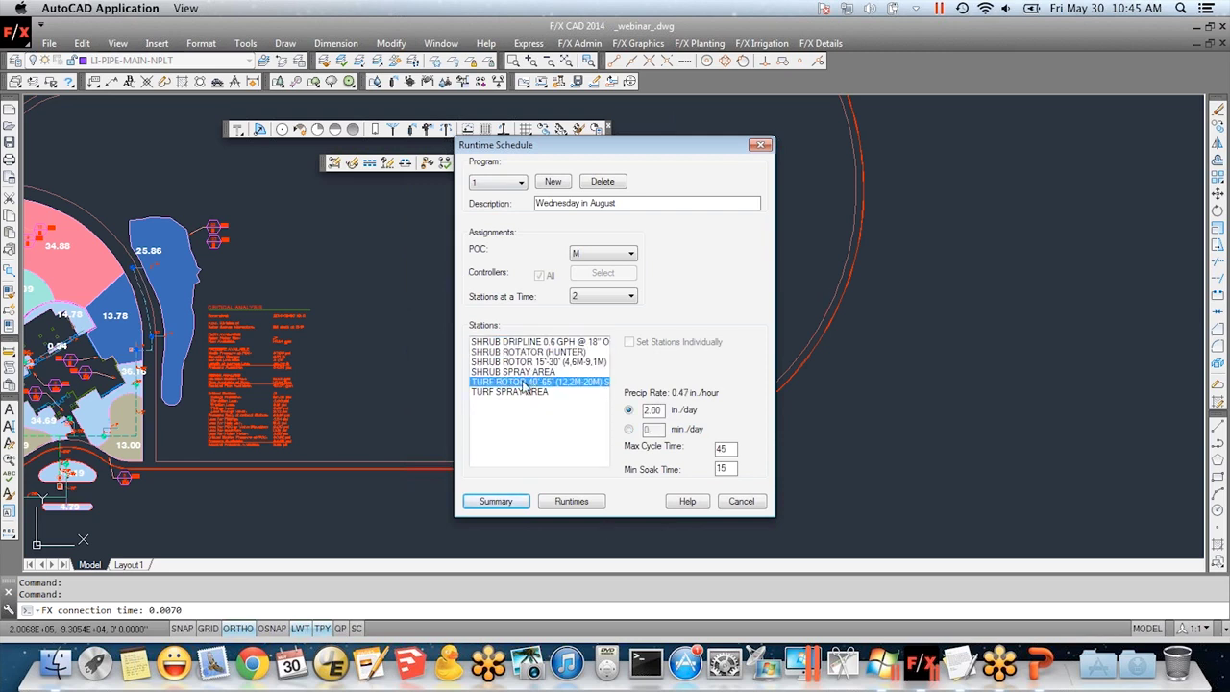
left_click(526, 392)
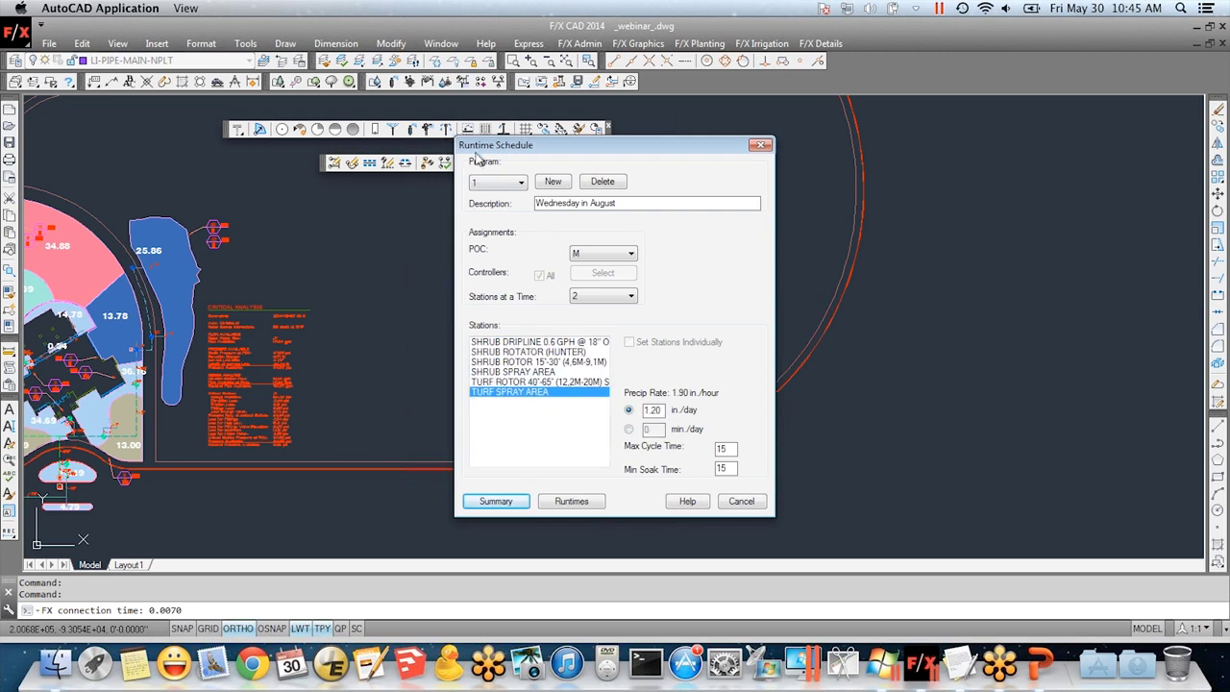
left_click(524, 381)
left_click(524, 363)
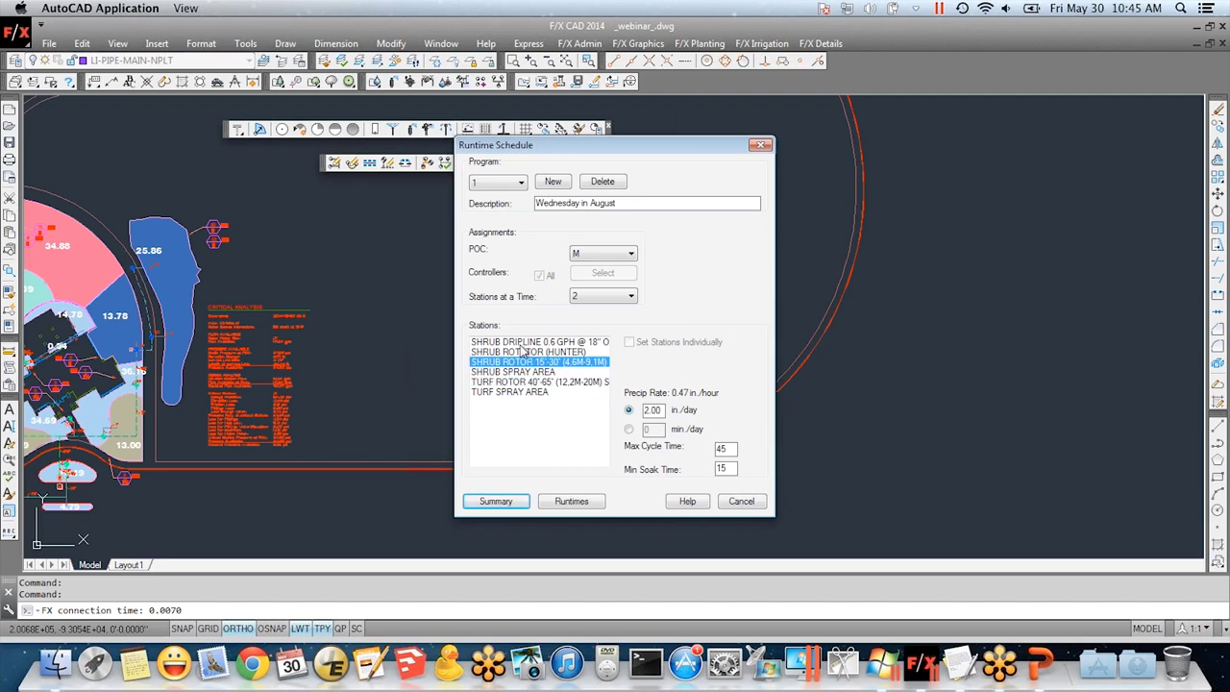
- Place the Runtime Summary graph for program 1 in the open area beside the Critical Analysis schedule and inspect it
left_click(501, 501)
left_click(362, 301)
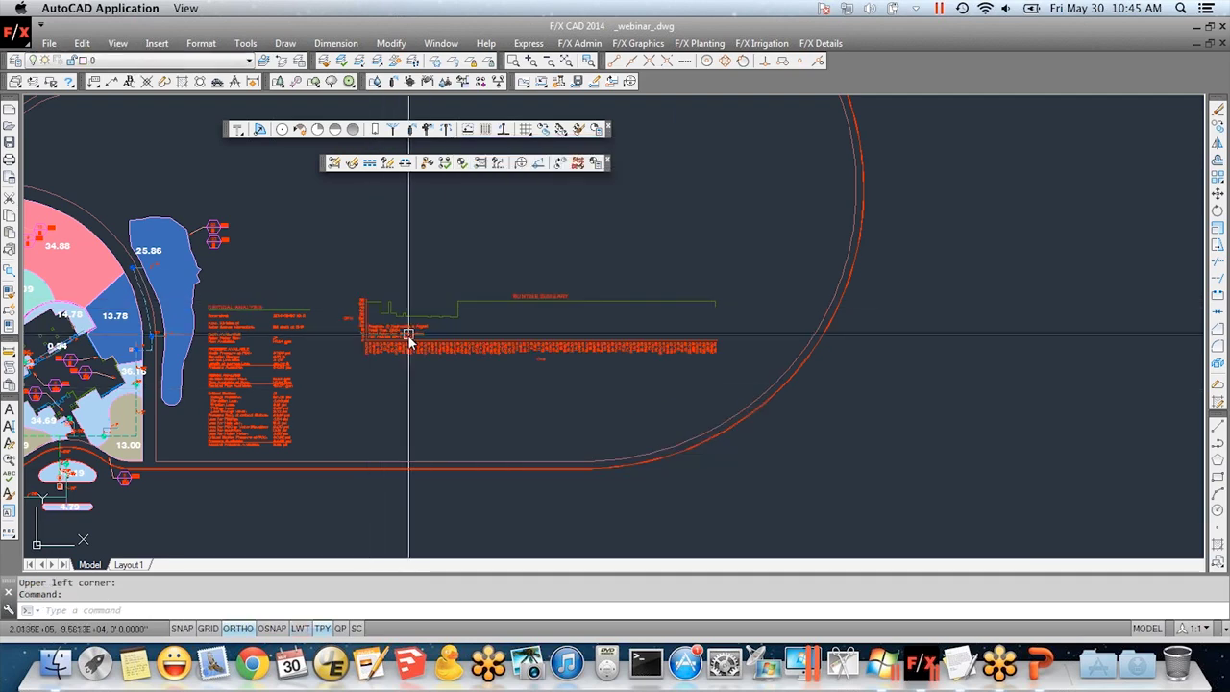
scroll(566, 349, "up", 4)
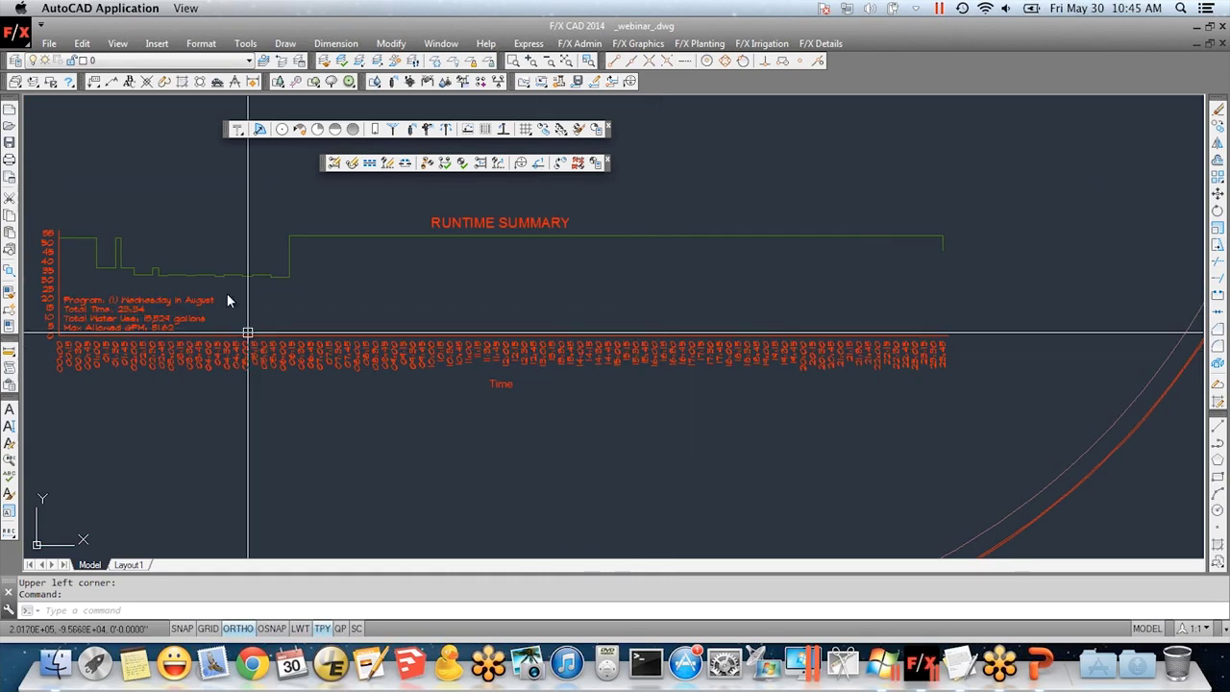
scroll(348, 238, "down", 2)
scroll(349, 239, "down", 2)
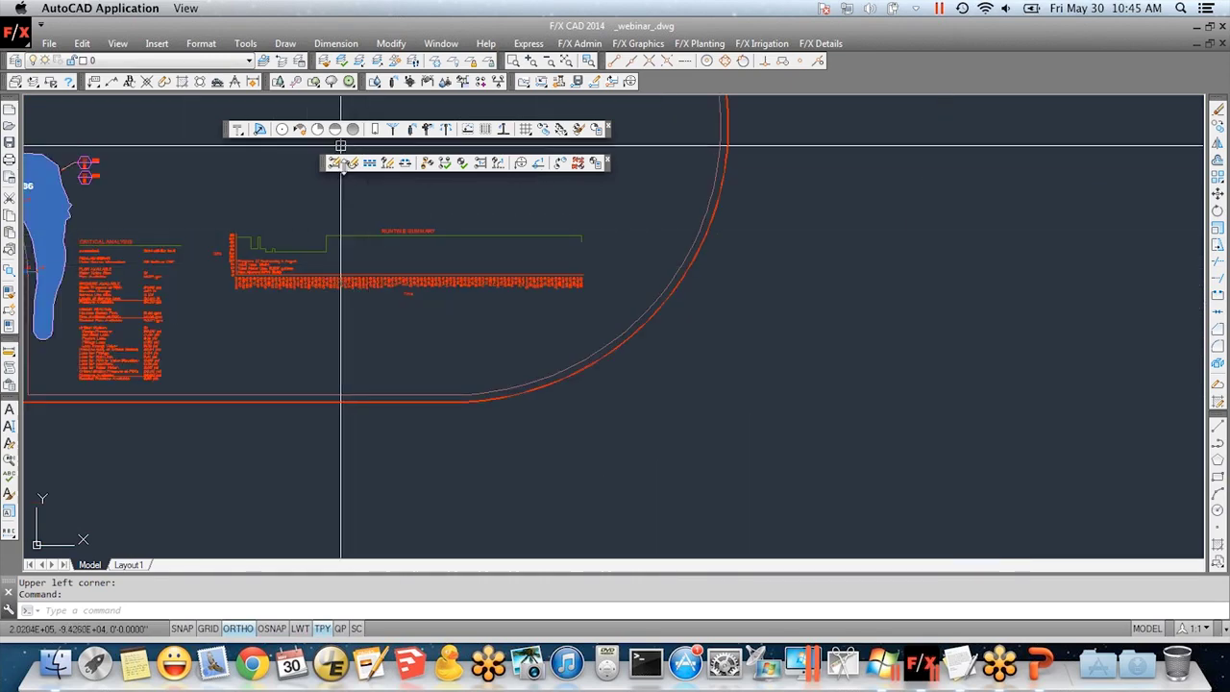
- Erase the whole Runtime Summary graph from the drawing
left_click(468, 329)
left_click(205, 200)
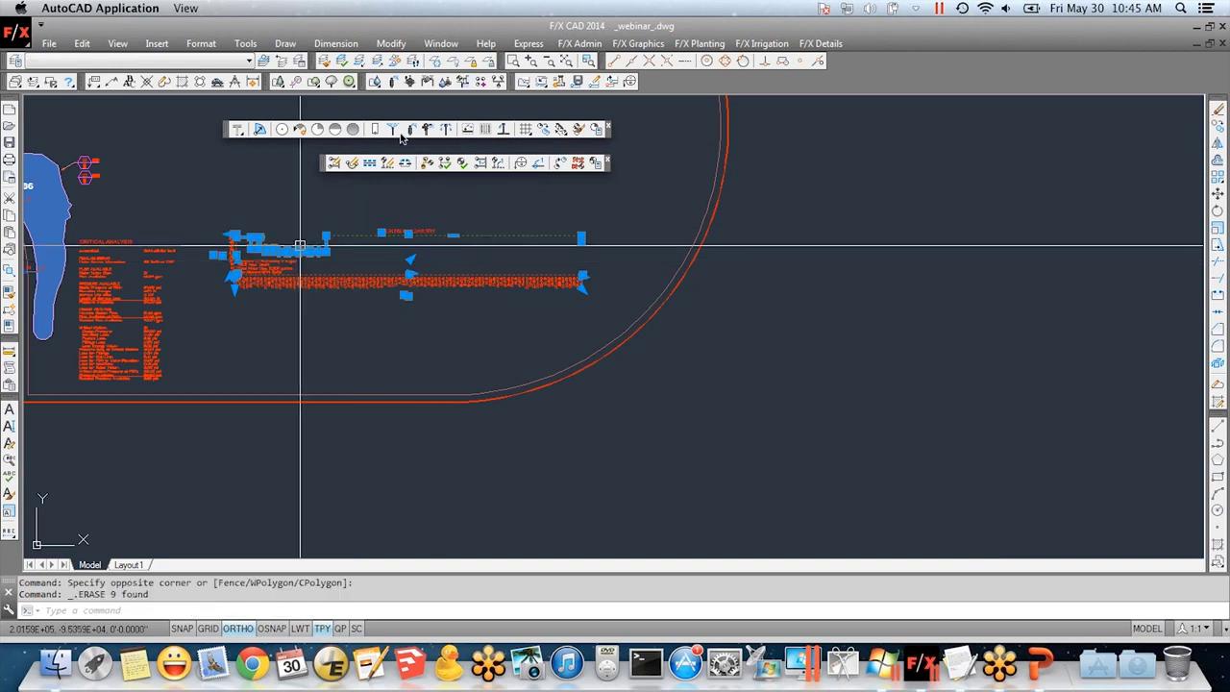
key("Delete")
- Open the Runtime Schedule again and review the watering settings of the shrub and turf station types in program 1
left_click_drag(375, 80, 375, 171)
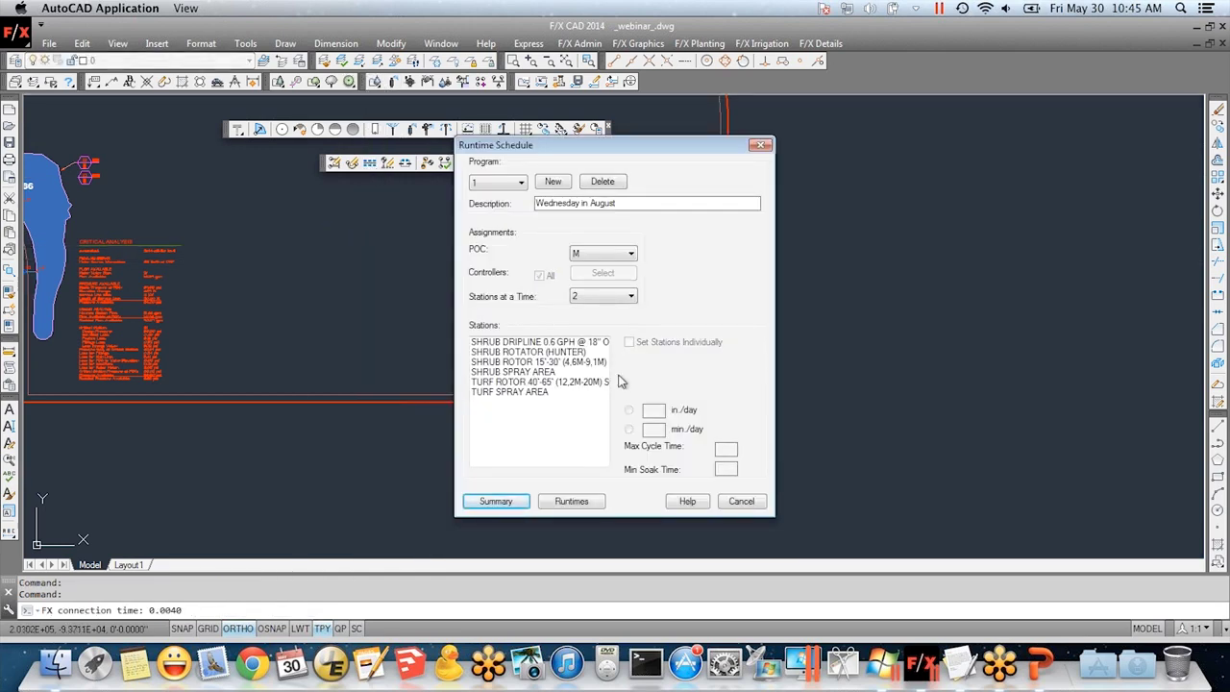
left_click(516, 343)
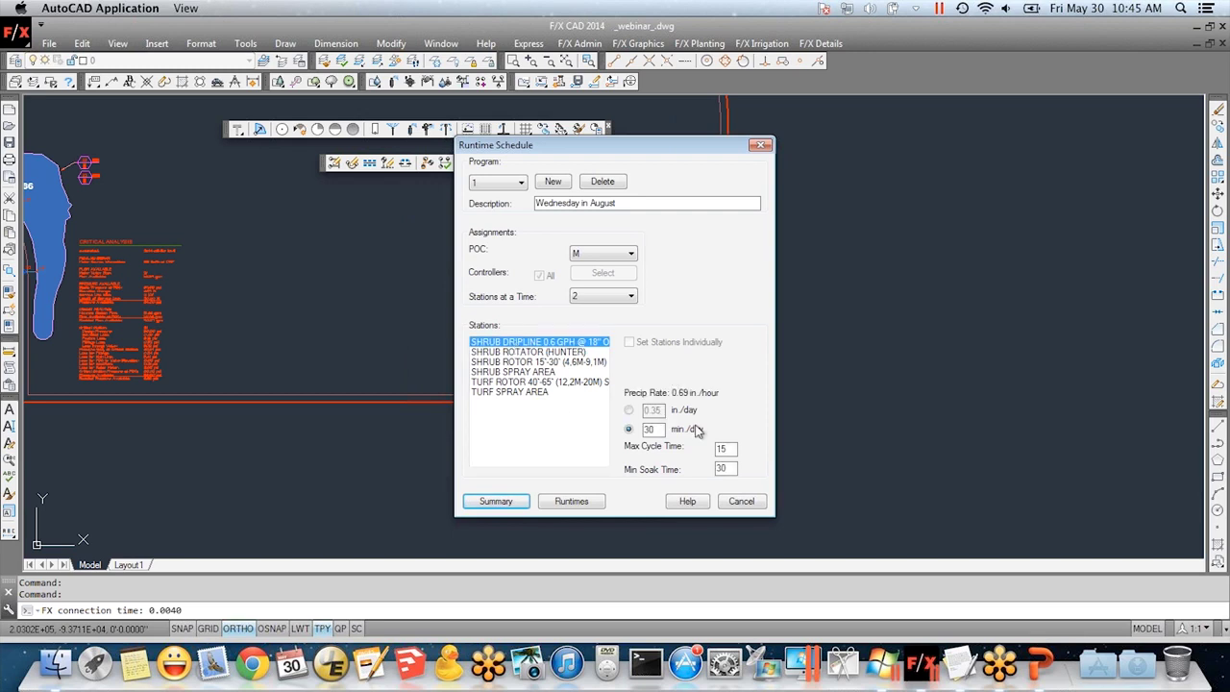
left_click(526, 353)
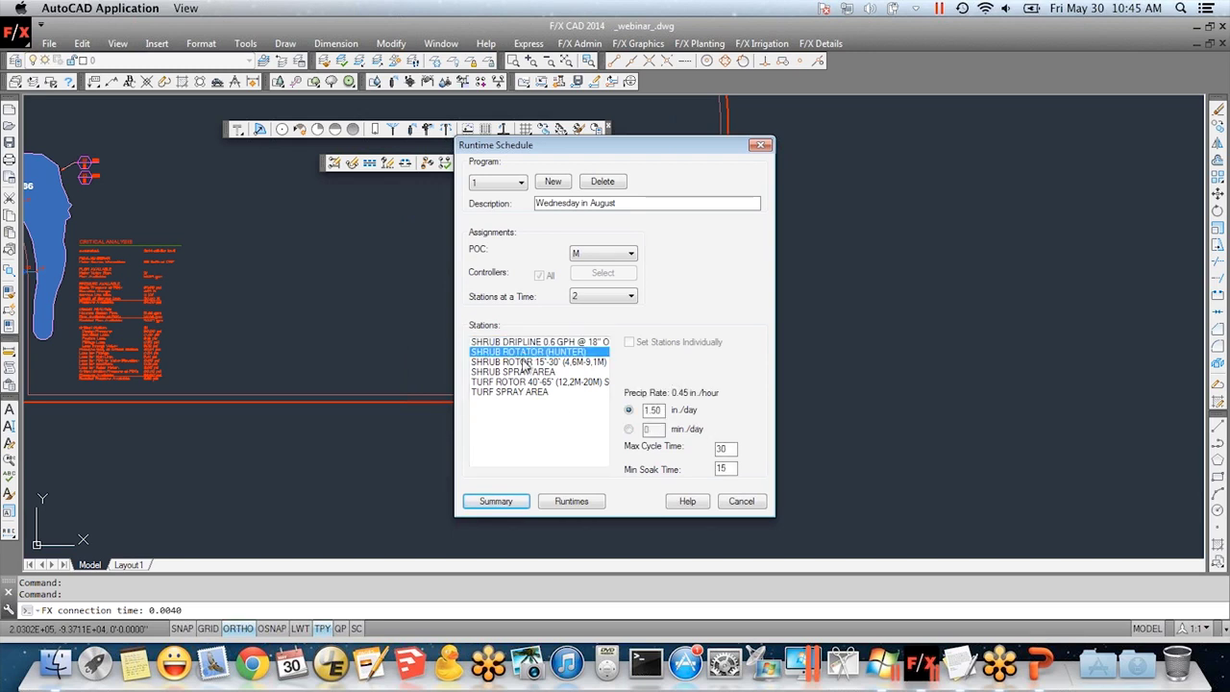
left_click(524, 362)
left_click(526, 372)
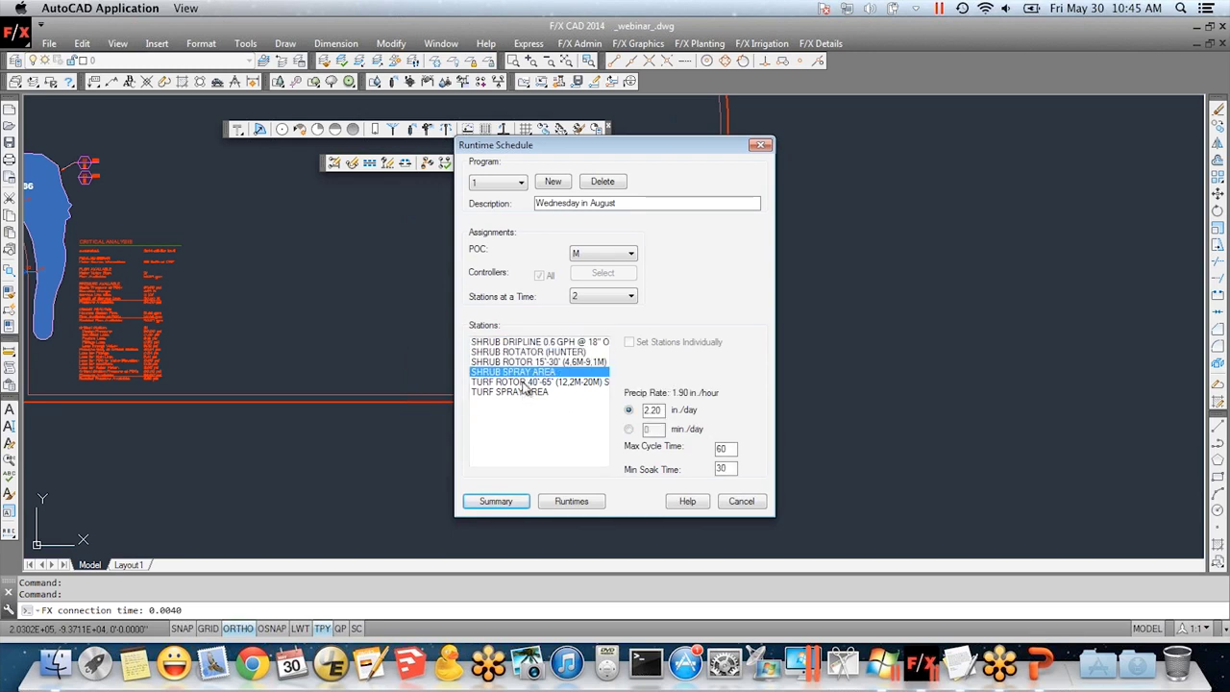
left_click(526, 383)
left_click(525, 393)
left_click(520, 383)
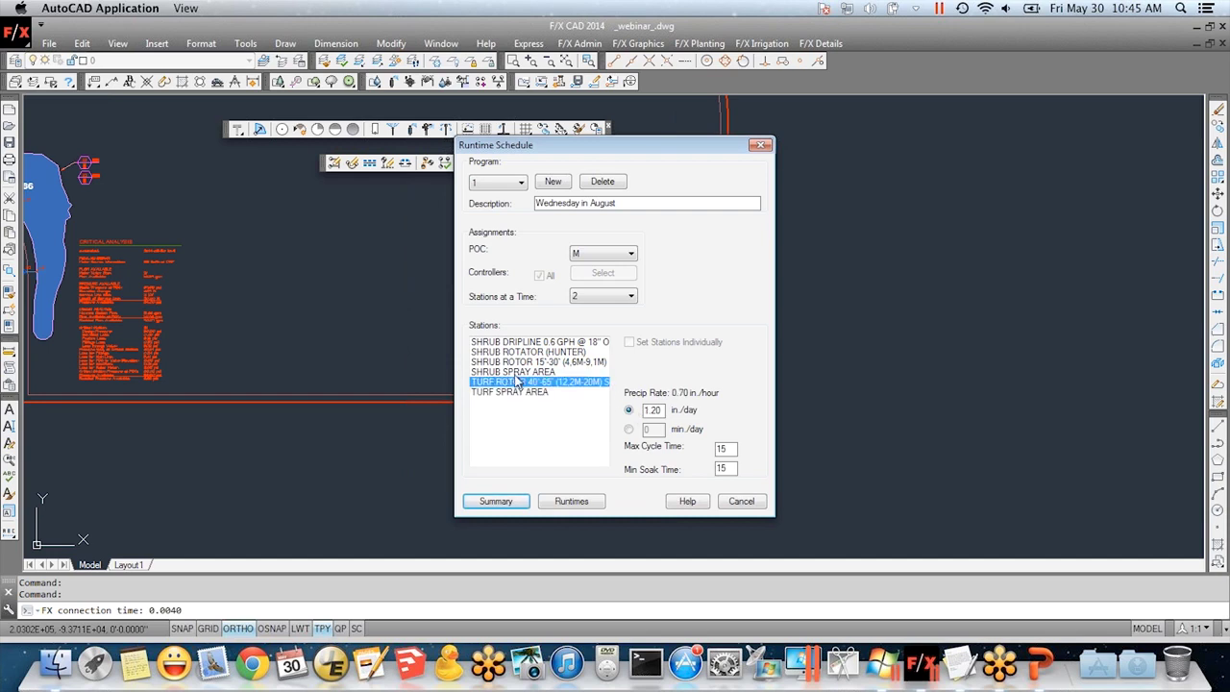
left_click(519, 372)
left_click(521, 342)
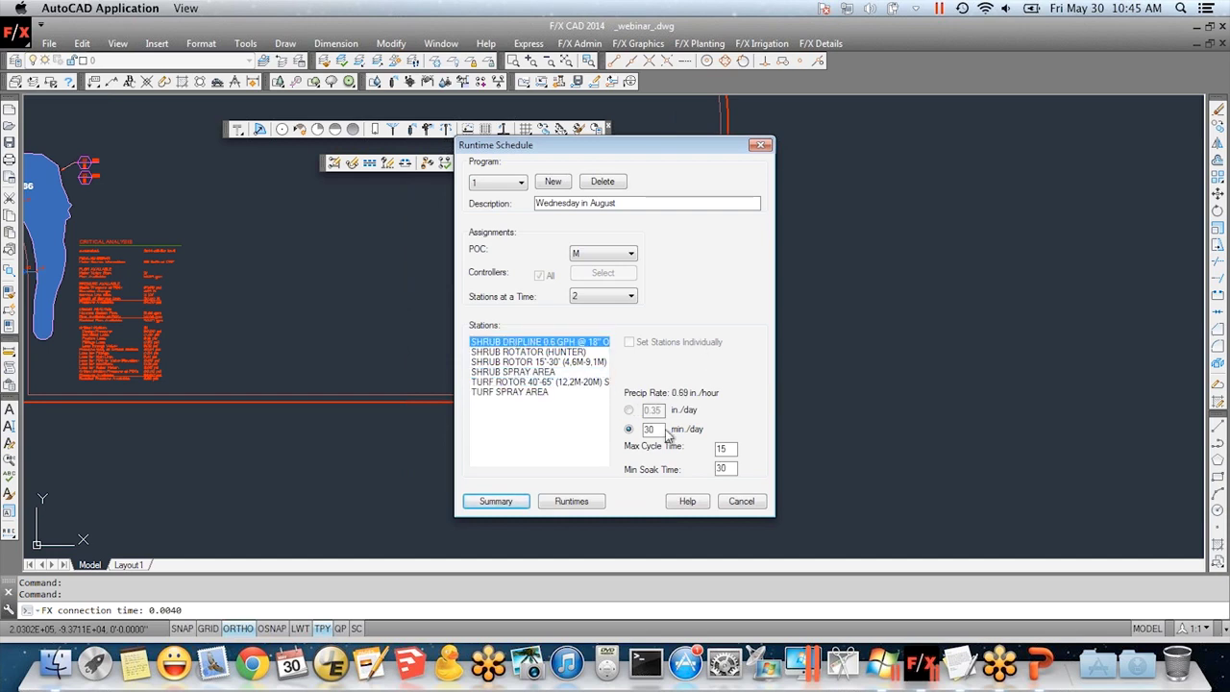
- Lower the inches-per-day watering amounts of the shrub and turf station types after the dripline, giving the shrub rotor 0.3 in./day
left_click(510, 352)
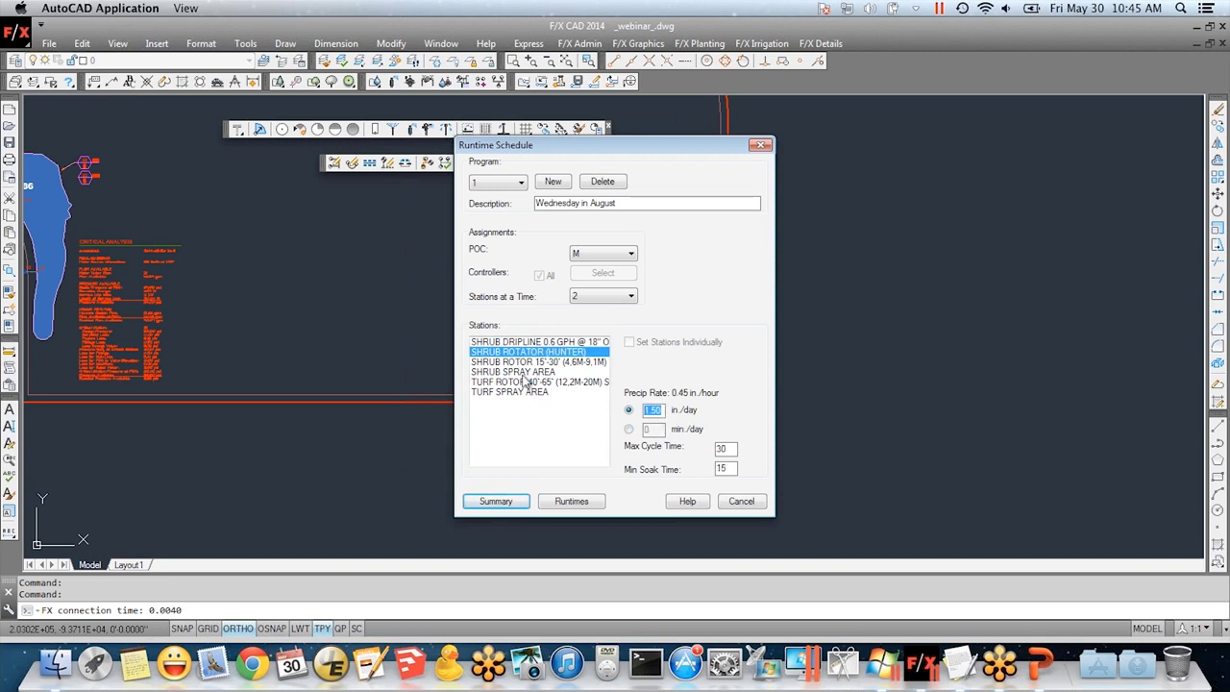
type("5")
left_click(506, 363)
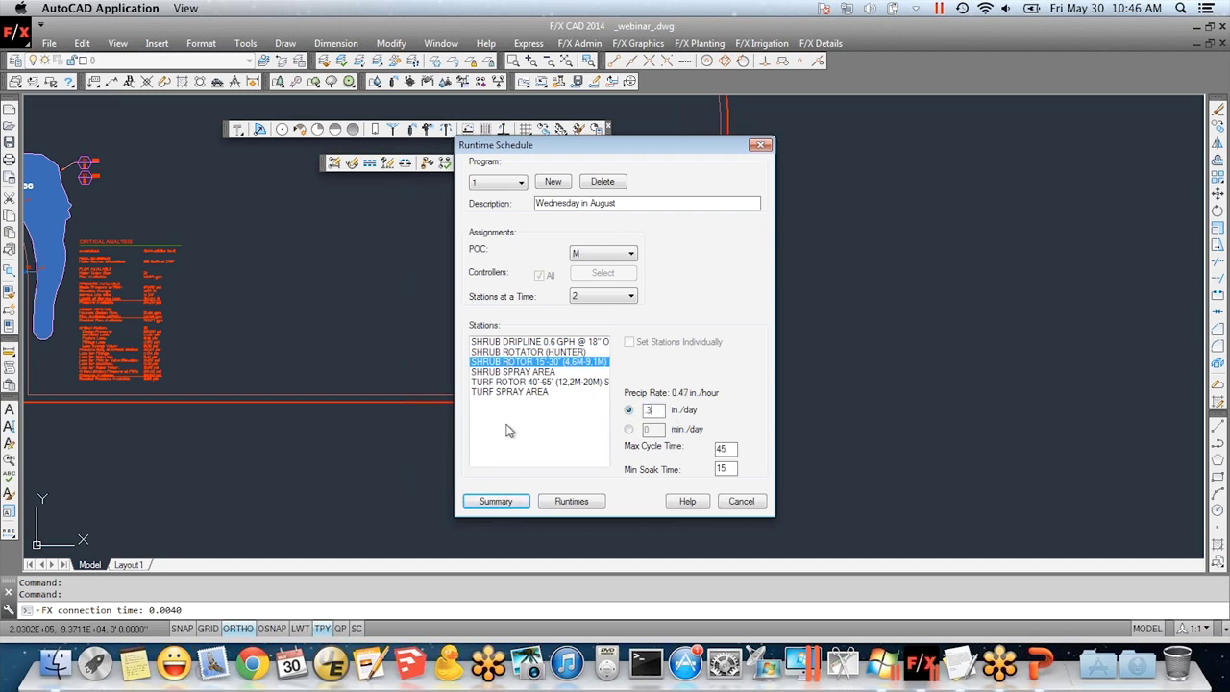
left_click(514, 373)
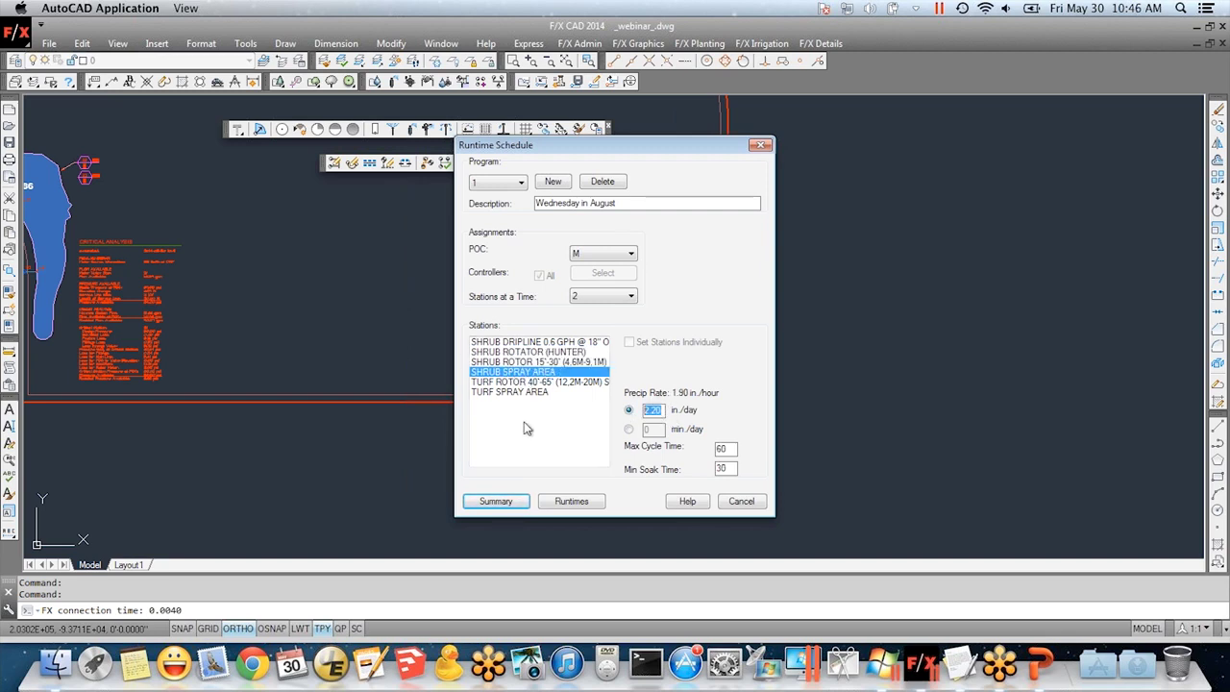
type("4")
left_click(520, 383)
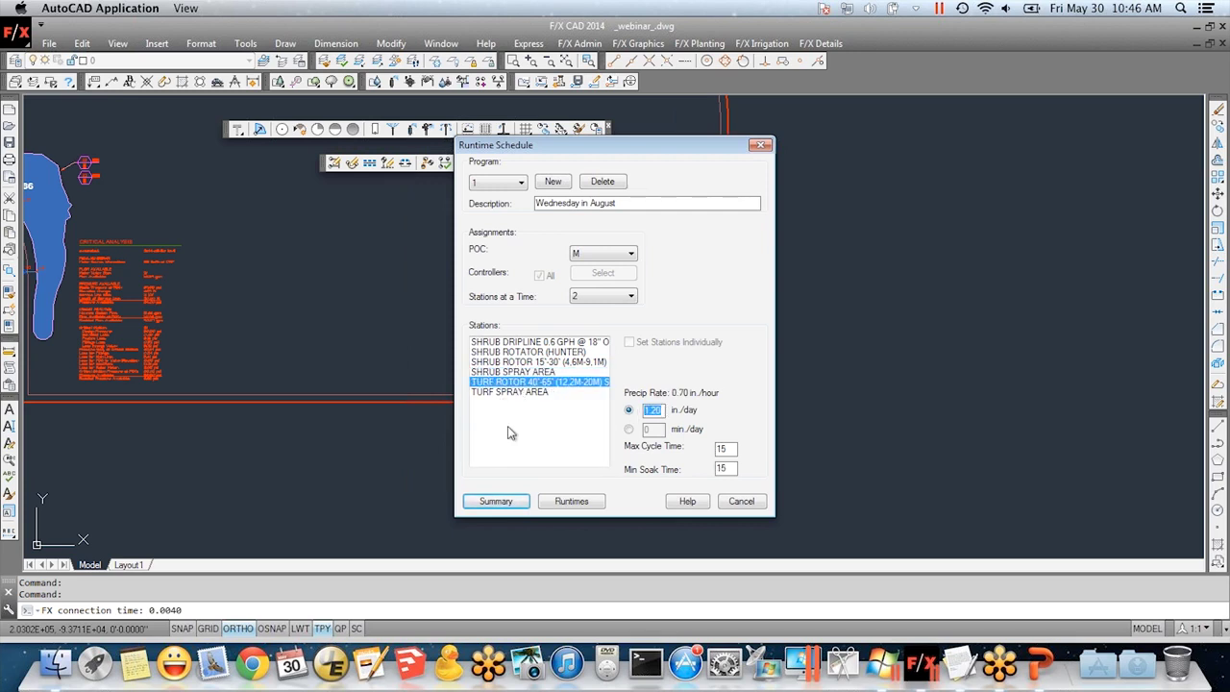
left_click(517, 392)
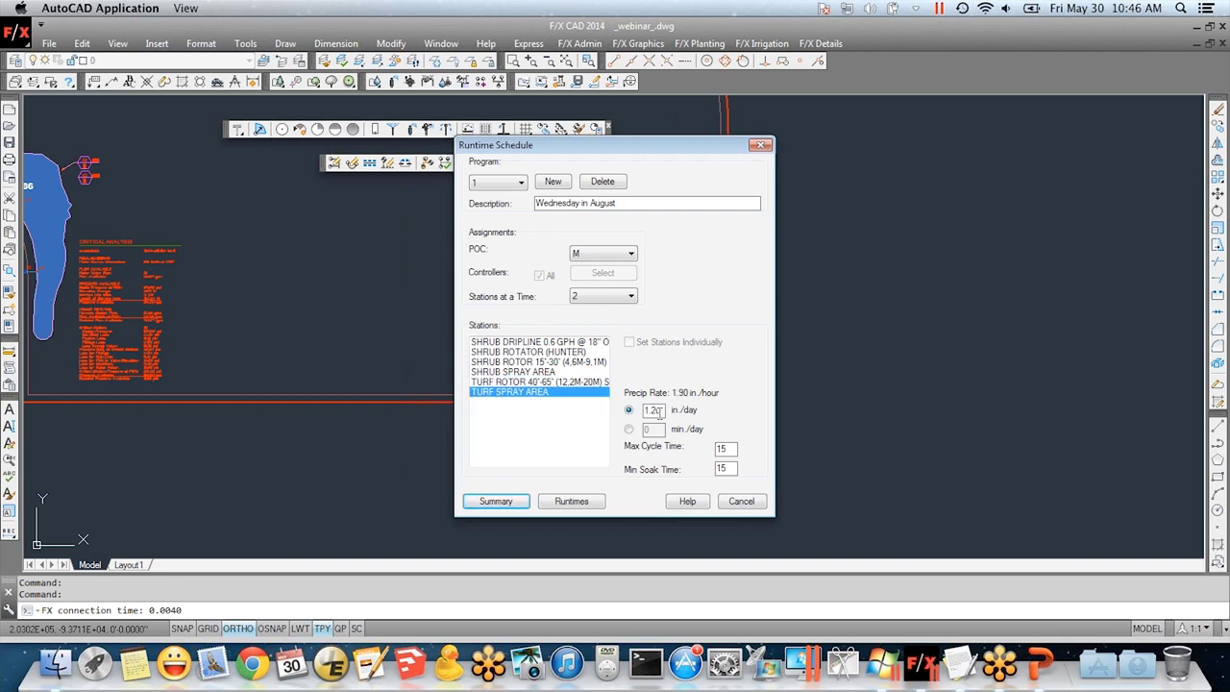
double_click(653, 411)
- Place a new Runtime Summary graph for program 1 in the open area beside the Critical Analysis schedule
left_click(496, 500)
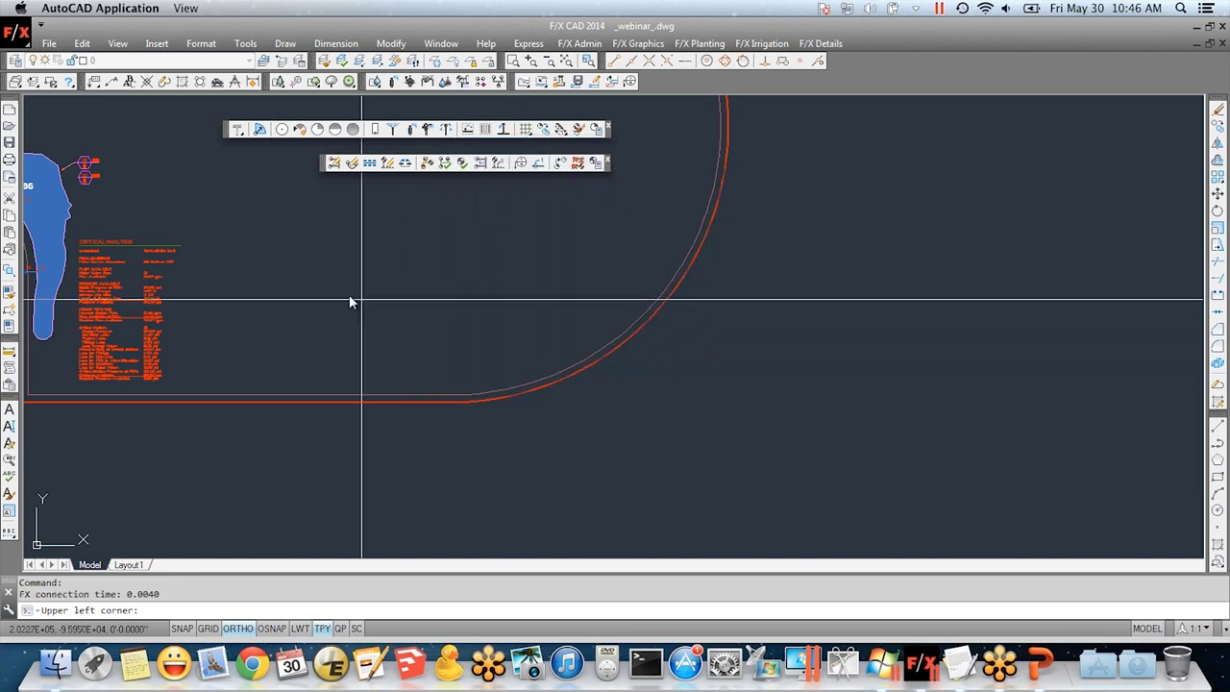
left_click(231, 229)
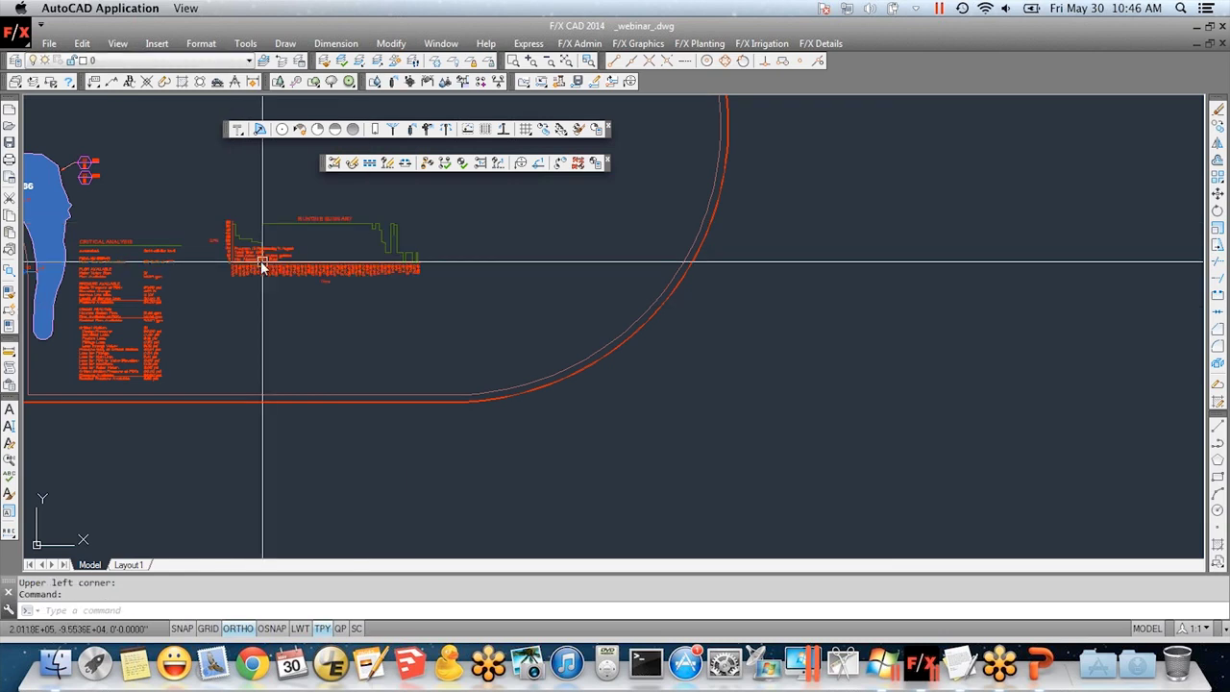
scroll(257, 245, "up", 3)
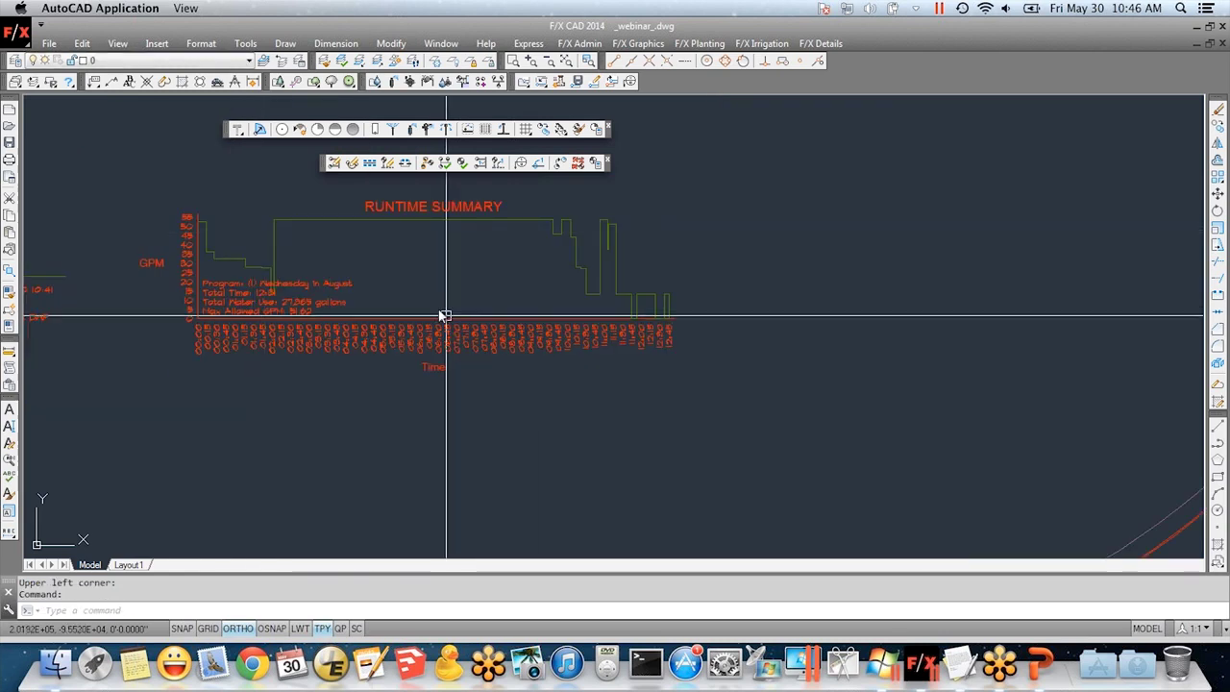
- Set program 1 to run 4 stations at a time and place a second Runtime Summary graph below the first
left_click_drag(375, 81, 377, 169)
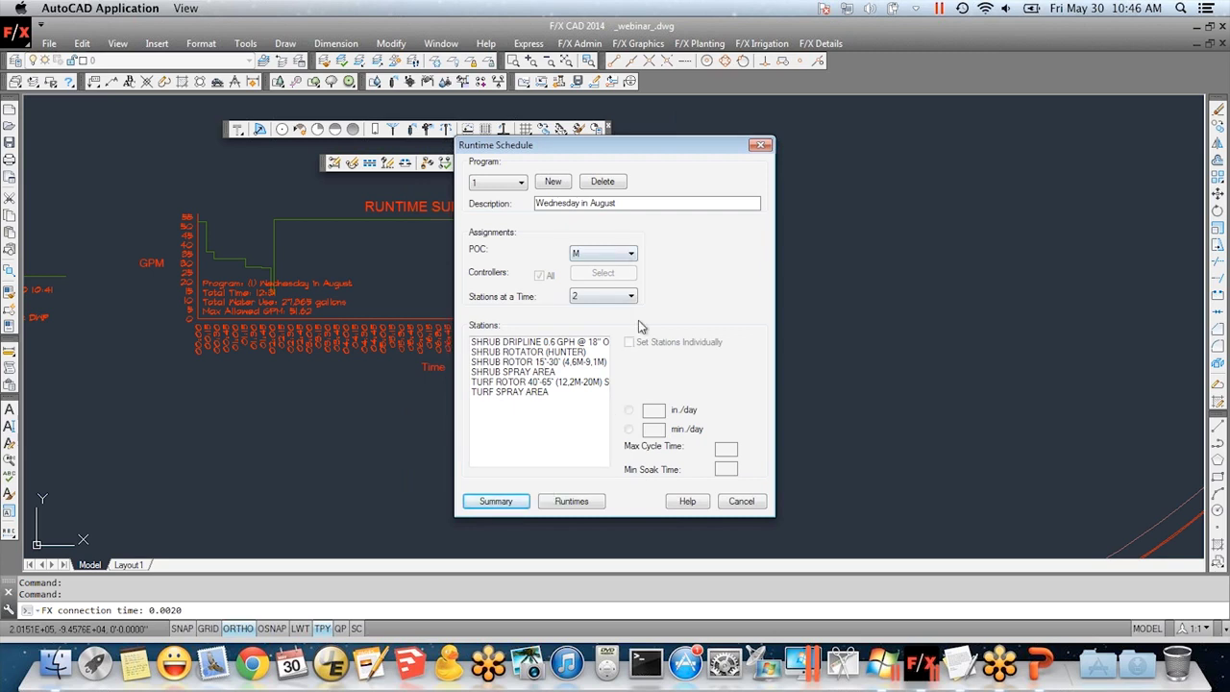
left_click(607, 297)
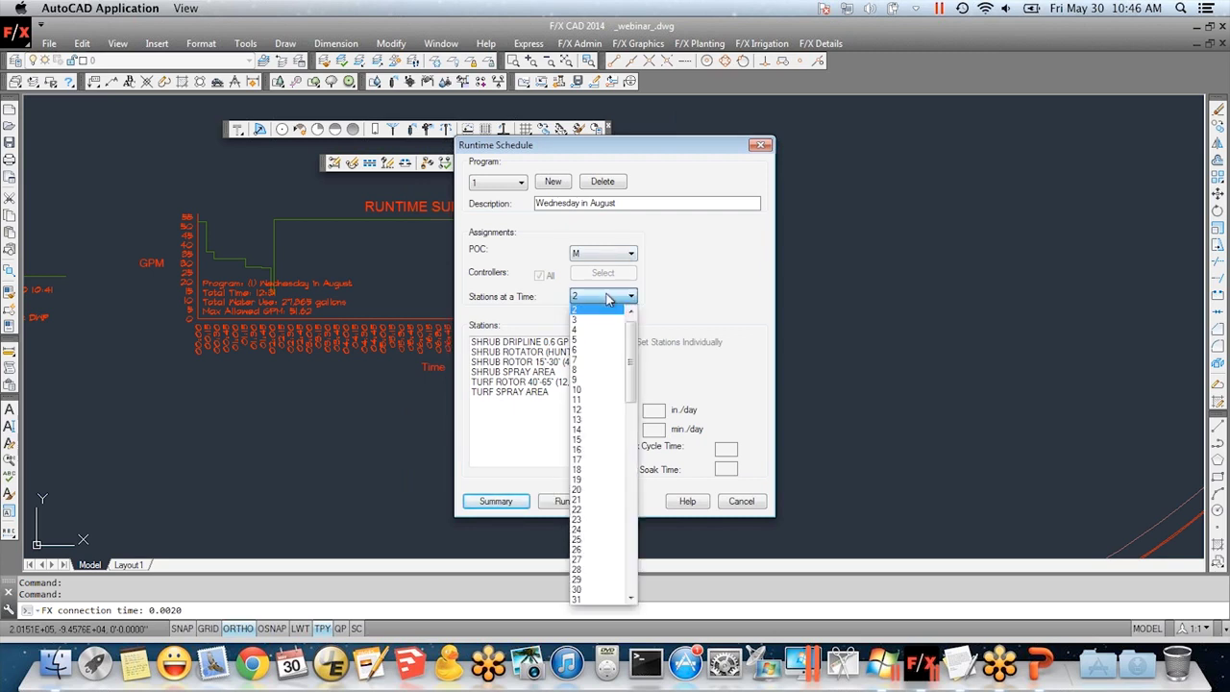
left_click(593, 332)
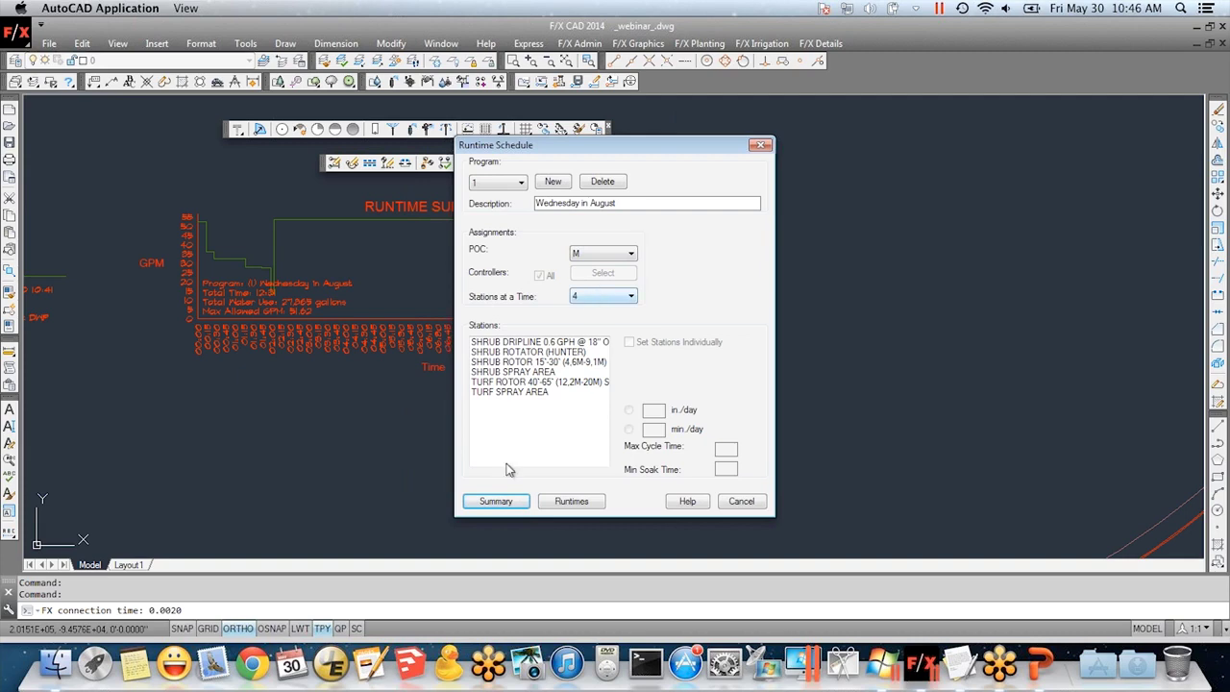
left_click(495, 501)
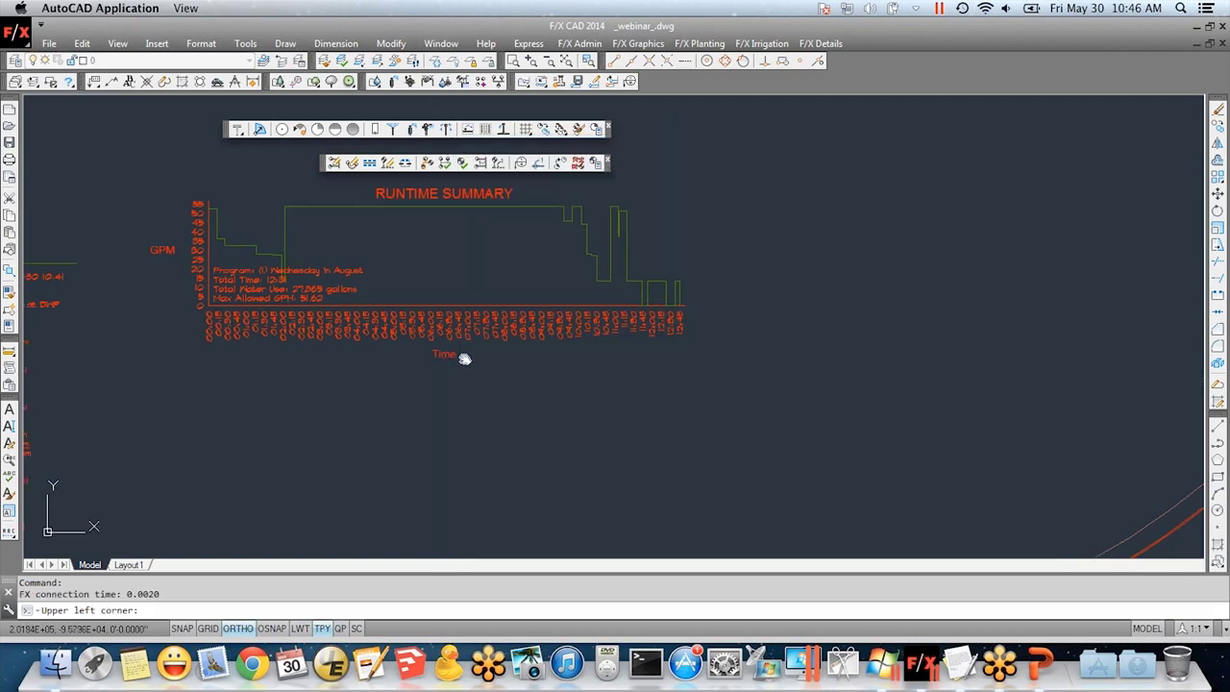
left_click(254, 397)
middle_click_drag(471, 483, 433, 401)
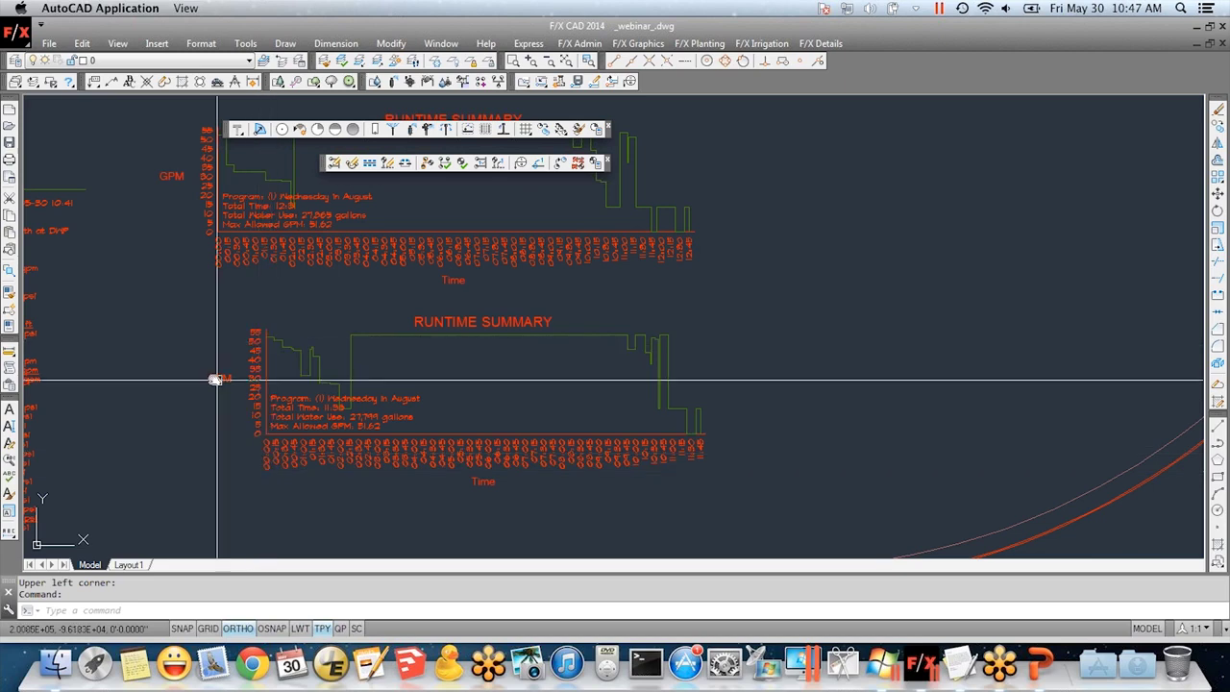
scroll(215, 374, "up", 2)
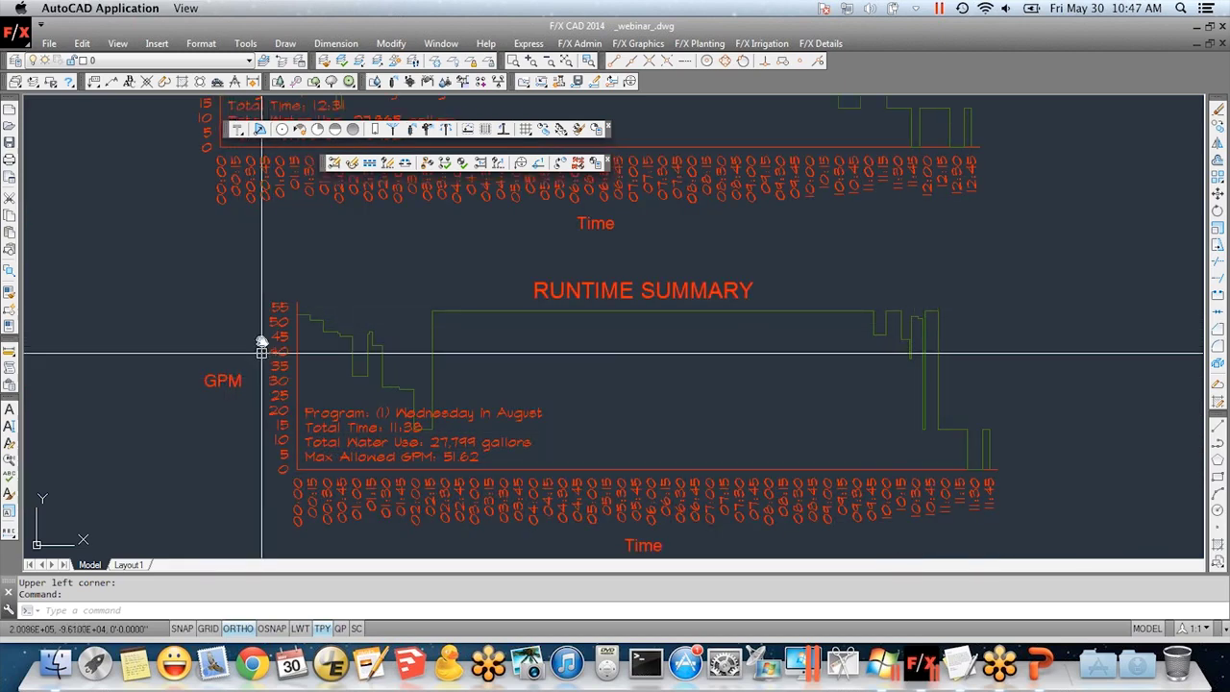
- Size the mainline for multiple valves operating at a time, continuing with the unpiped valves and reducing the velocity, and close the Critical Analysis report
scroll(256, 330, "down", 4)
mouse_move(231, 357)
middle_mouse_down()
mouse_move(550, 338)
mouse_move(605, 371)
middle_mouse_up()
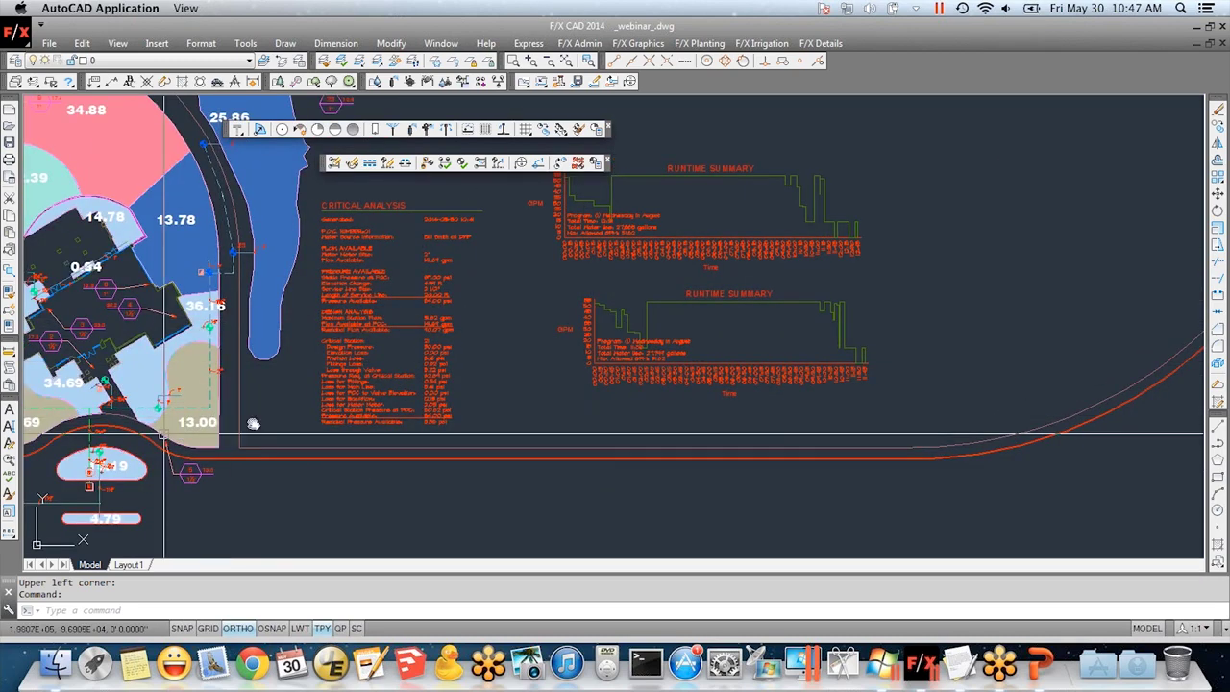
middle_click_drag(162, 348, 244, 341)
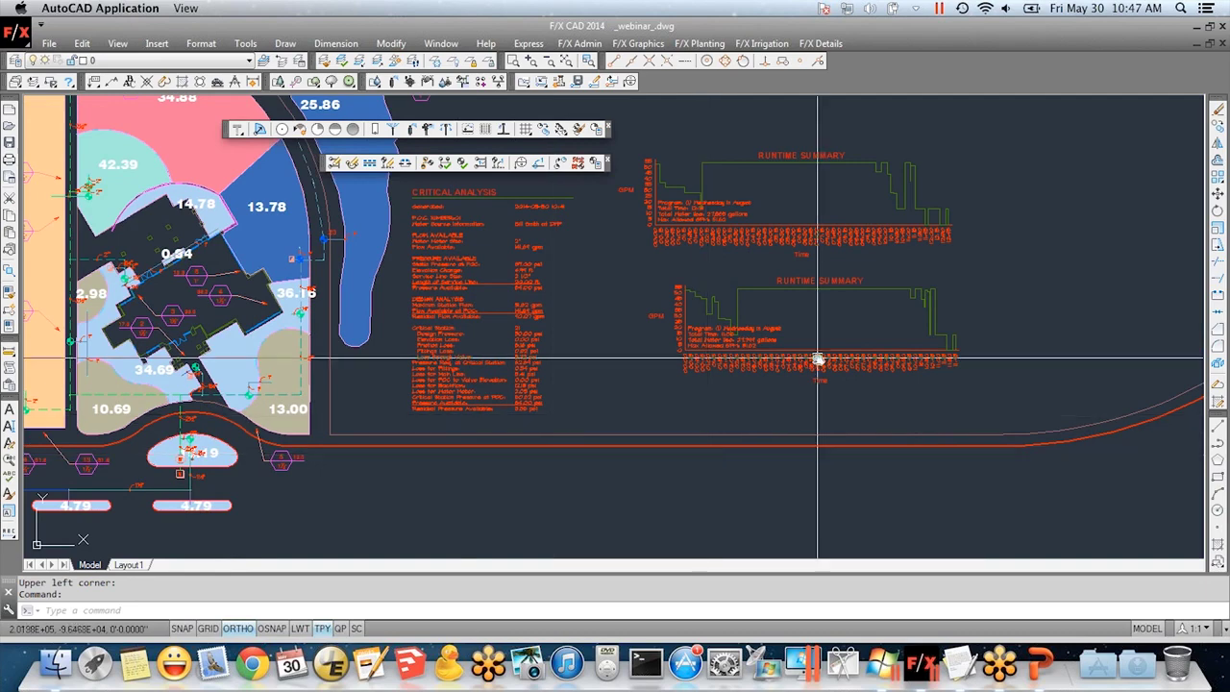
left_click(498, 165)
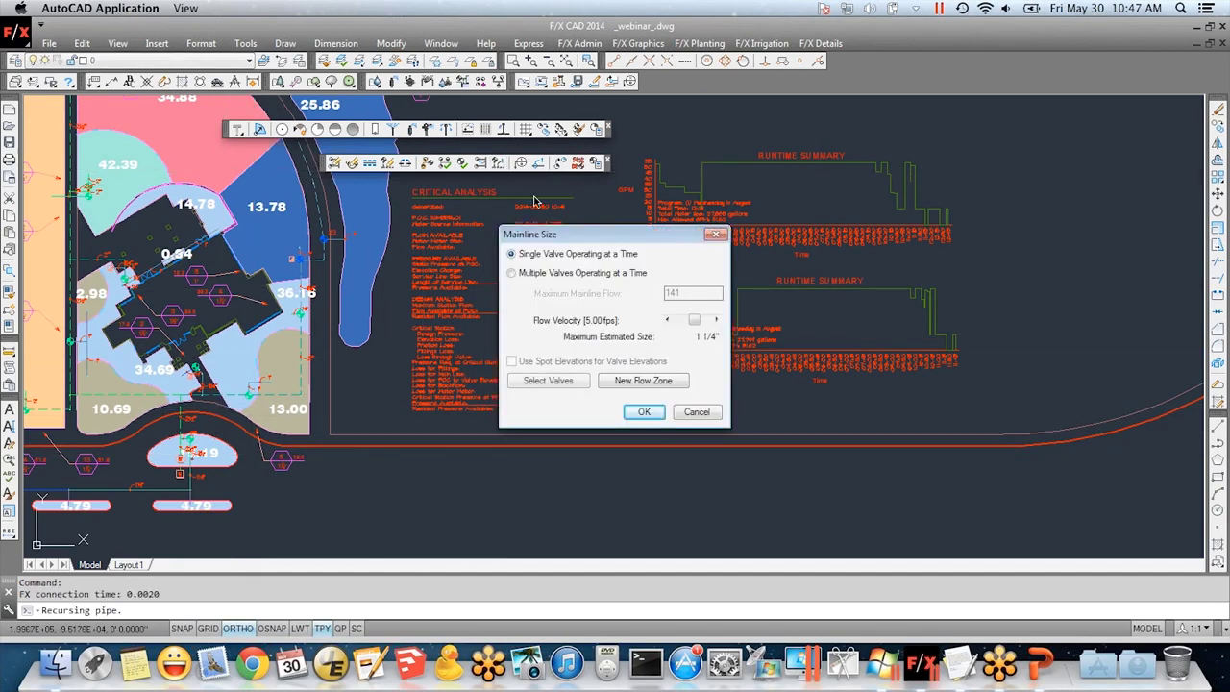
left_click(563, 276)
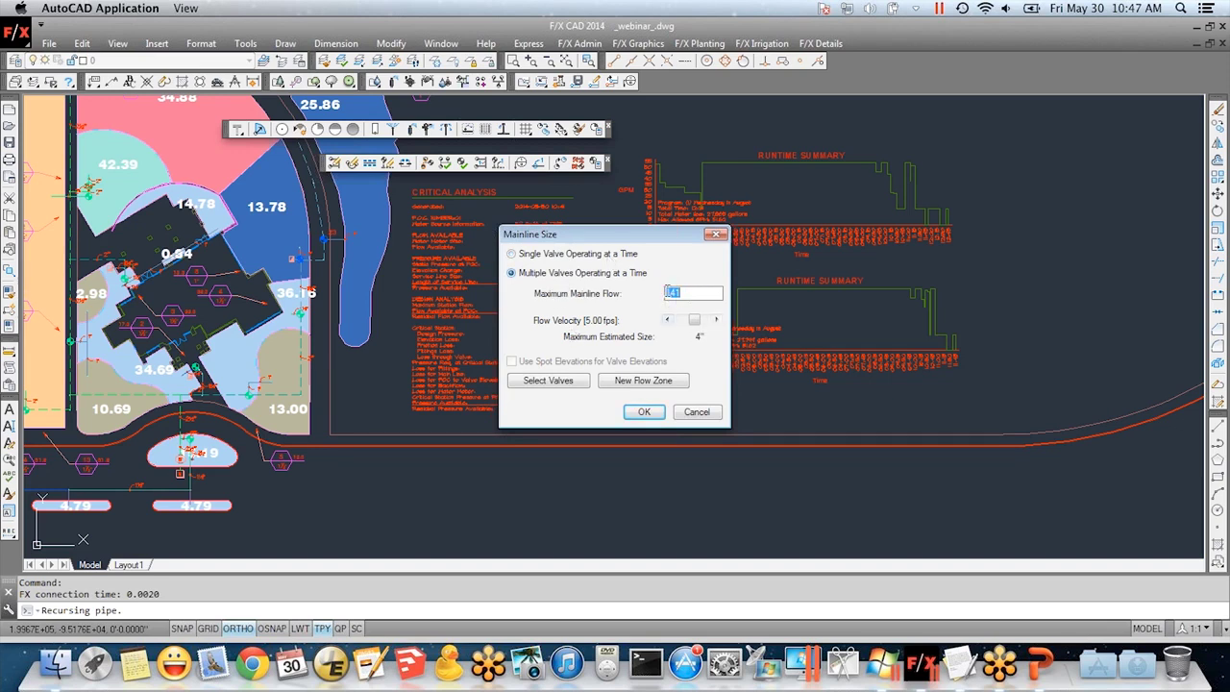
left_click(639, 413)
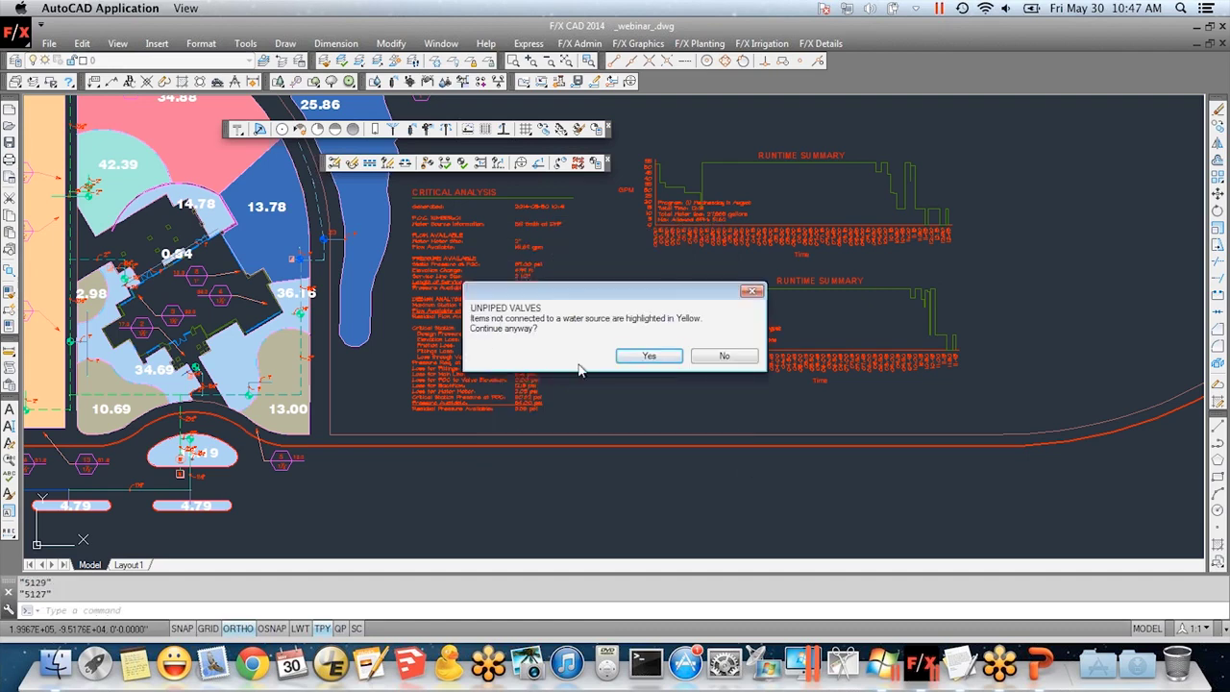
key("Return")
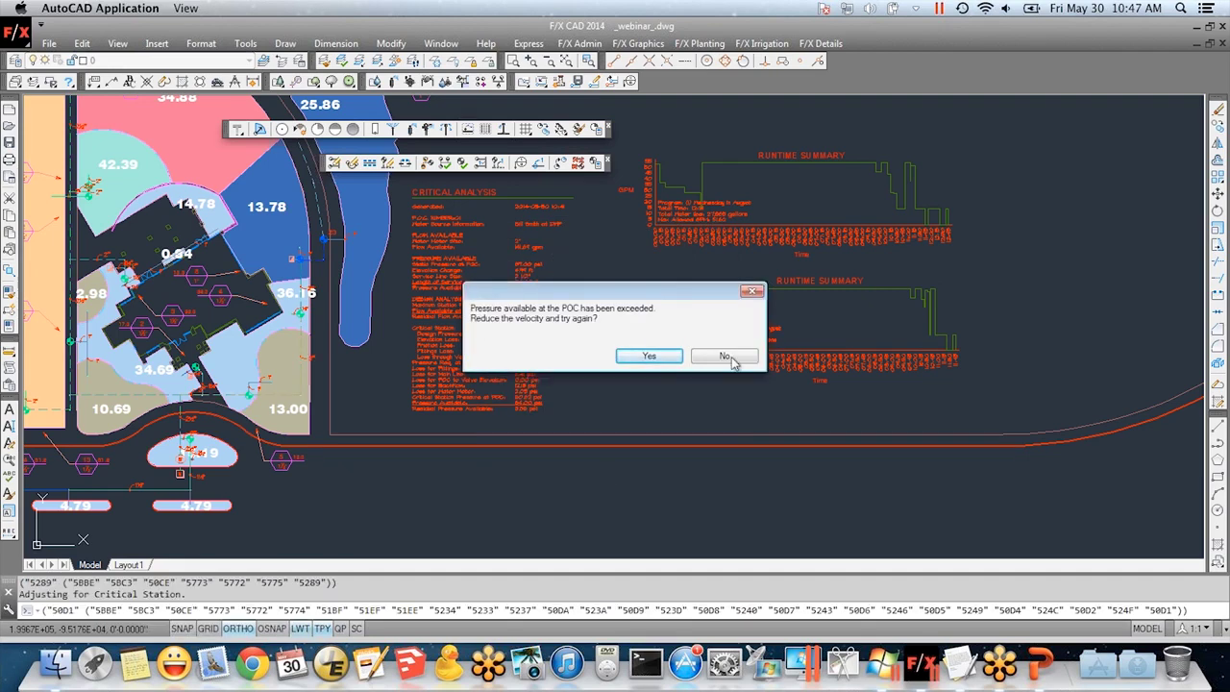
left_click(650, 357)
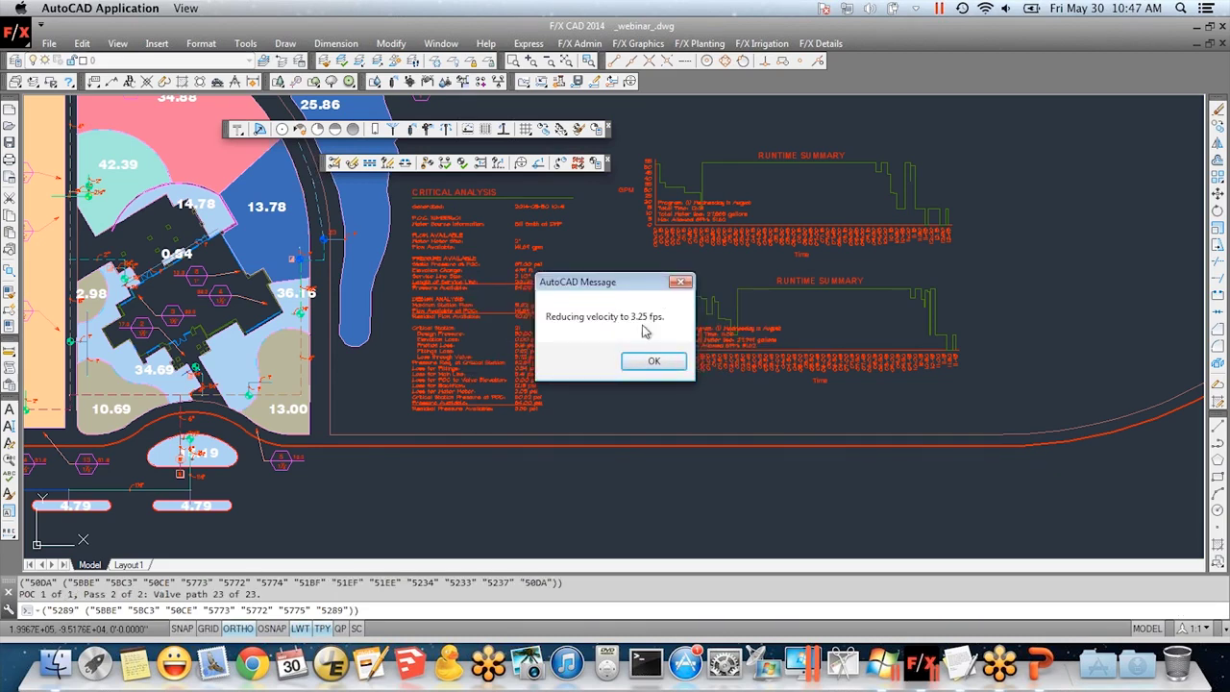
left_click(652, 361)
left_click(749, 373)
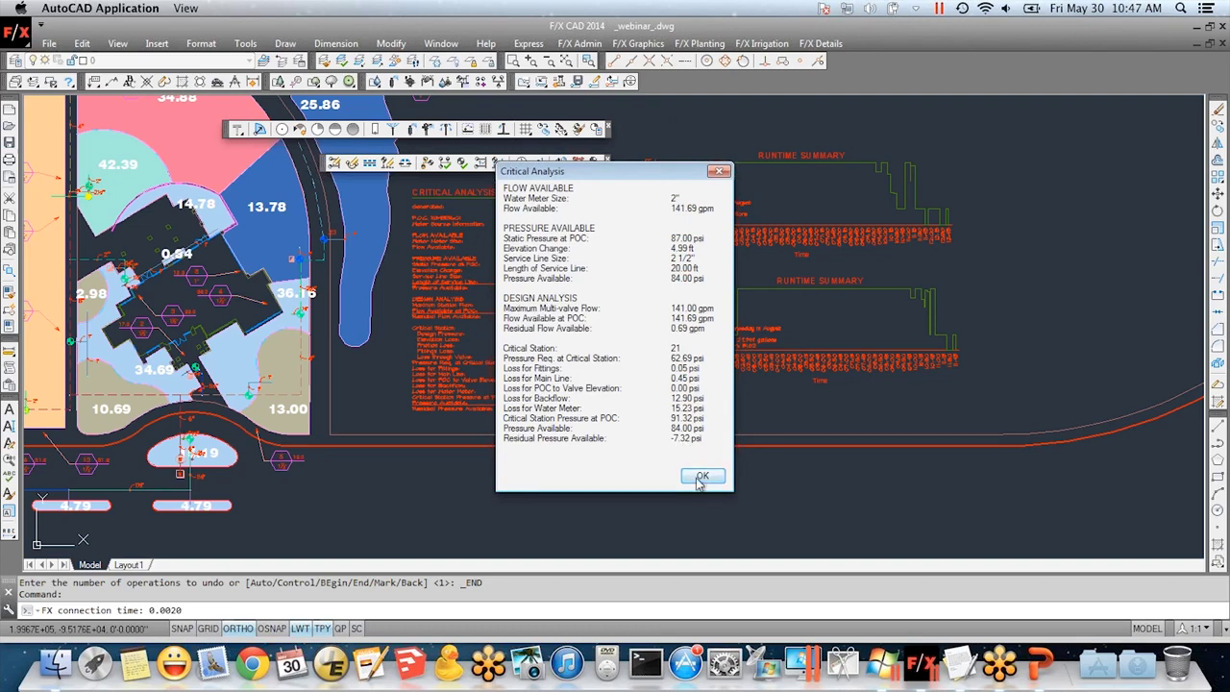
left_click(702, 476)
- Set the static pressure at service of water source 01 to 97 and close the Irrigation Manager
middle_click_drag(800, 294, 922, 312)
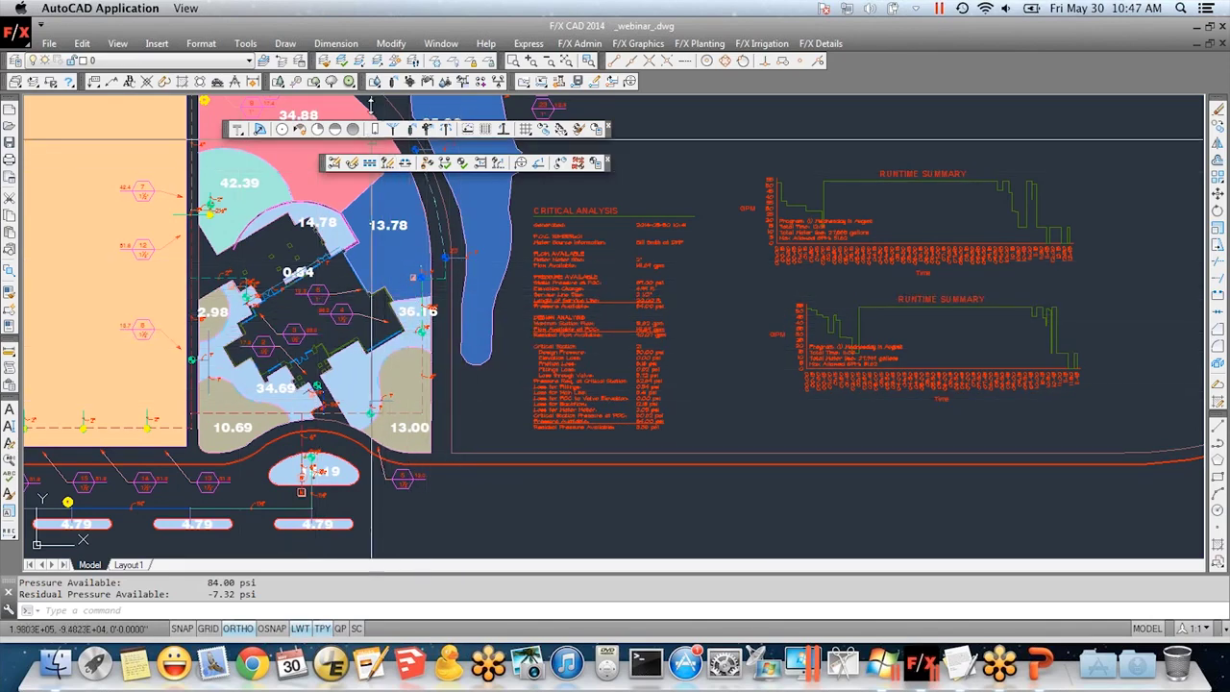
left_click(428, 81)
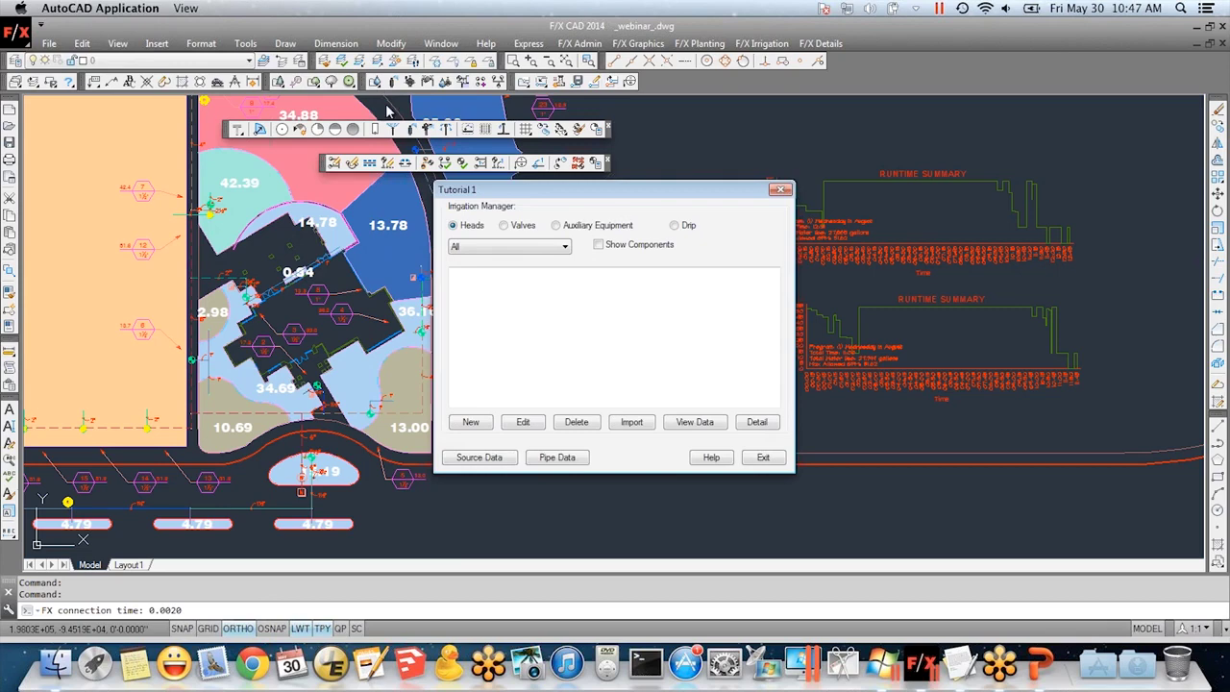
left_click(490, 458)
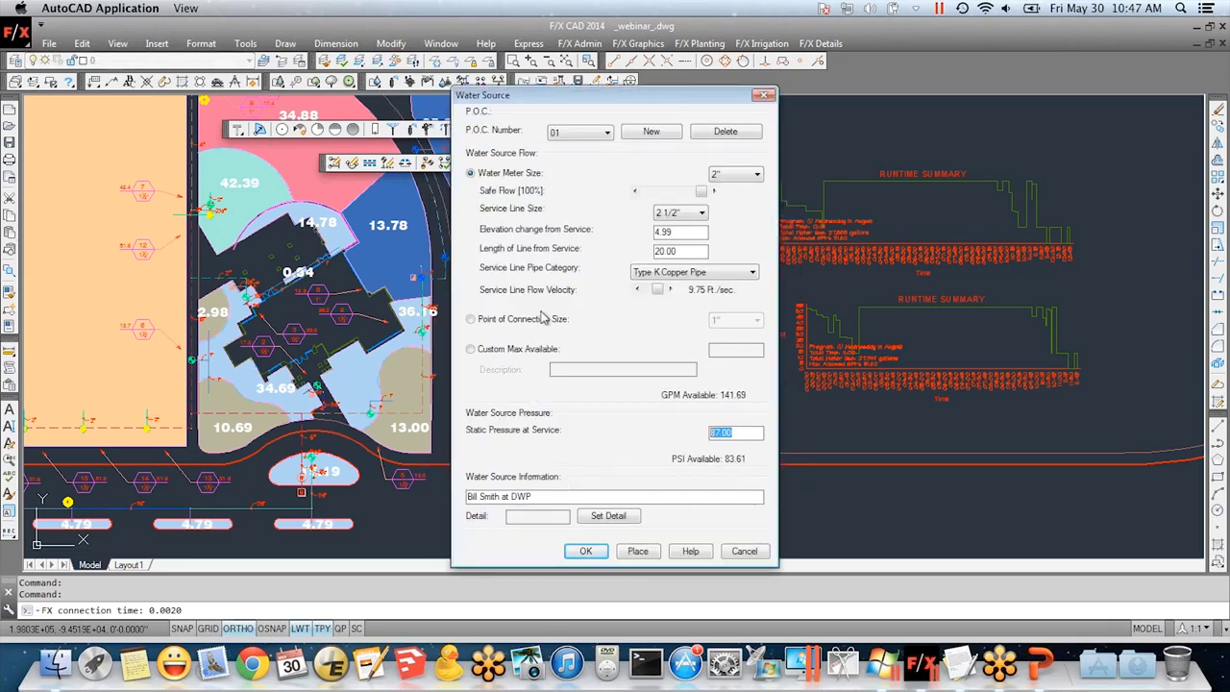
type("97")
left_click(586, 551)
left_click(762, 458)
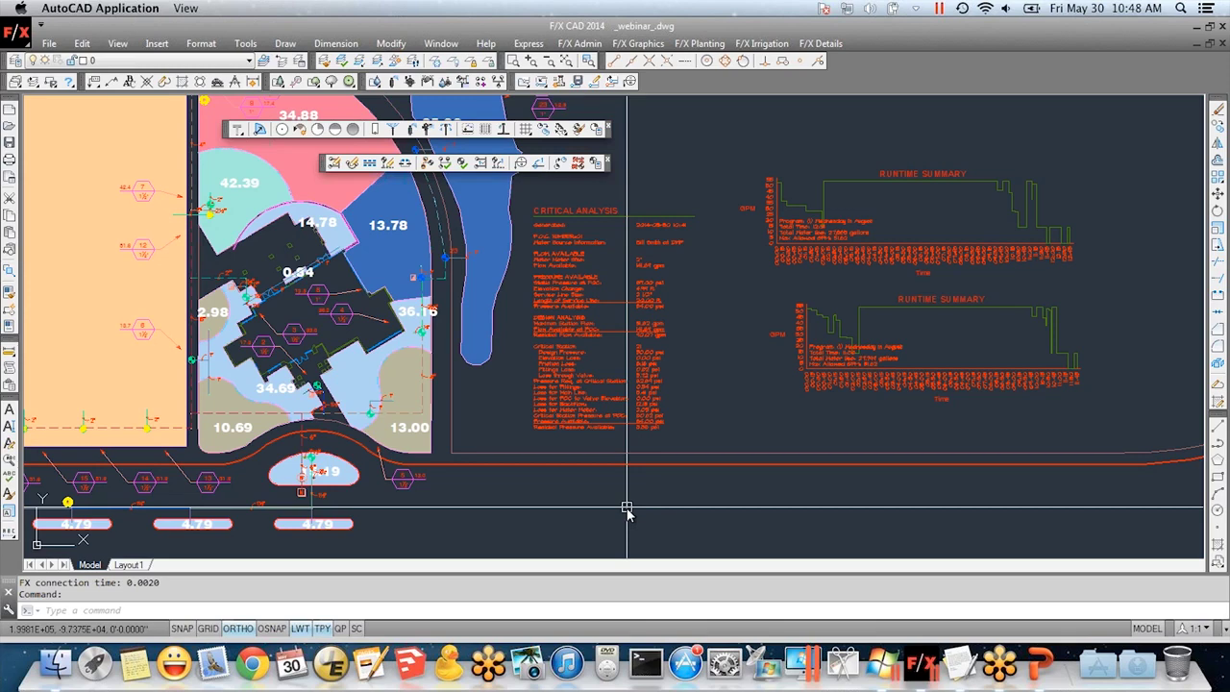
- Resize the mainline for multiple valves operating at a time with a maximum flow of 141, accept reducing the velocity, and close the report
left_click(453, 462)
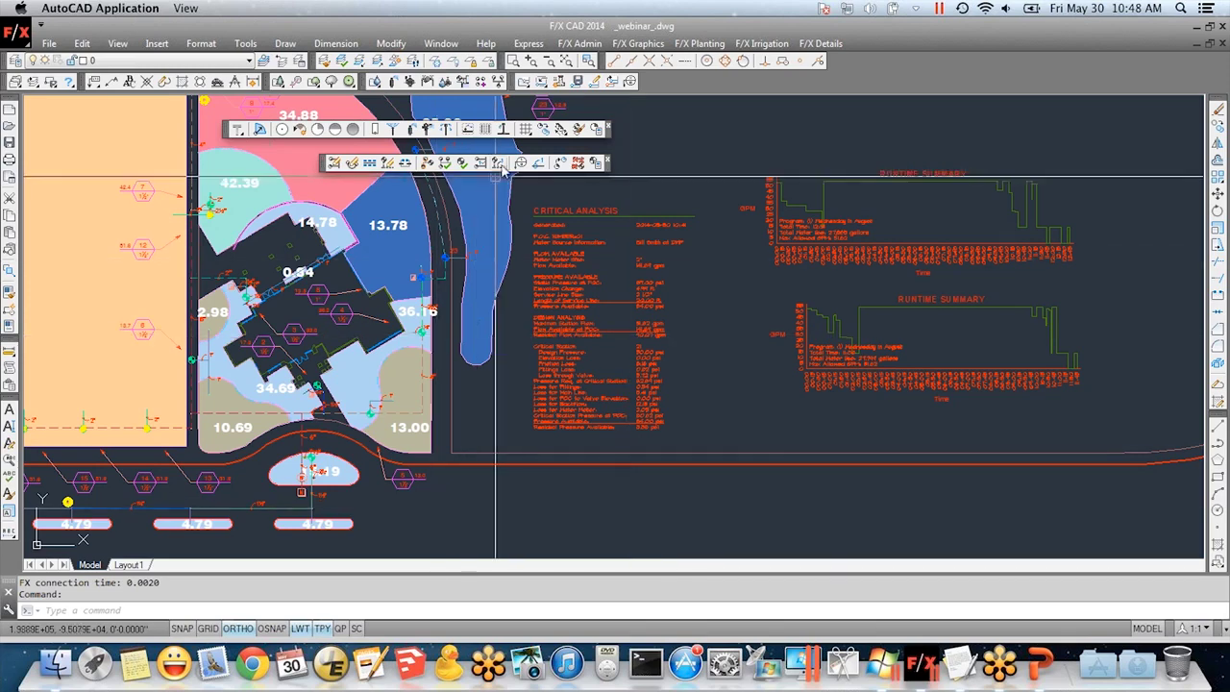
left_click(544, 274)
left_click(643, 411)
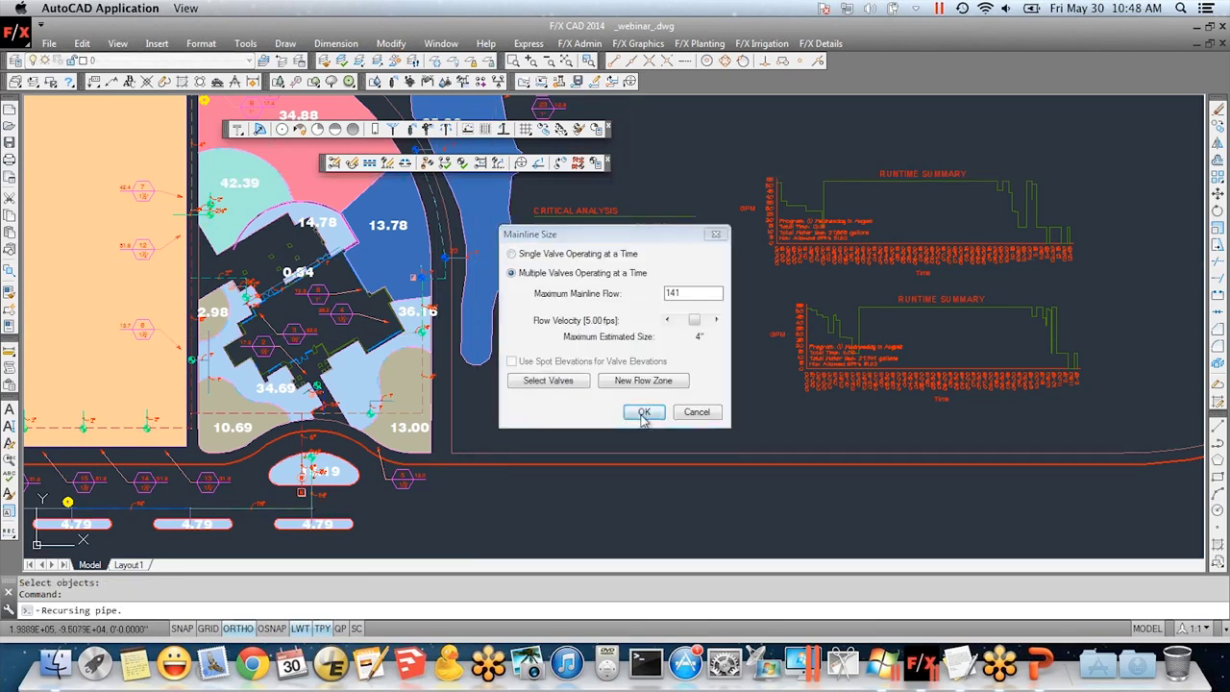
left_click(663, 355)
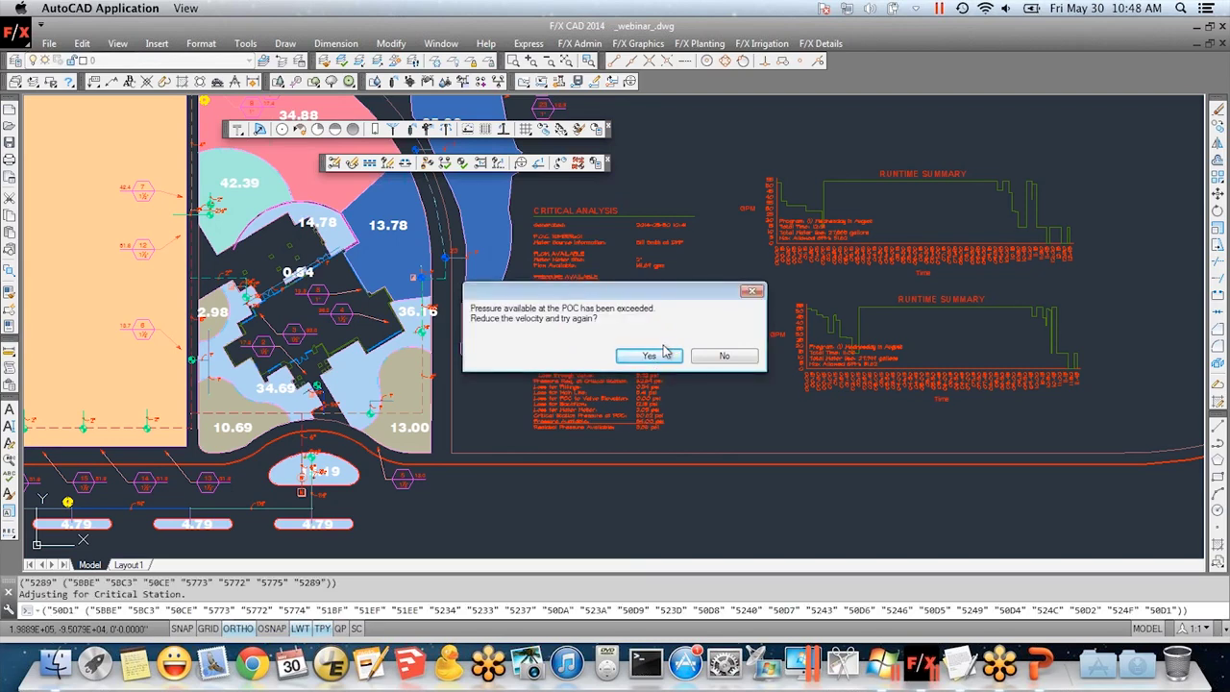
left_click(629, 357)
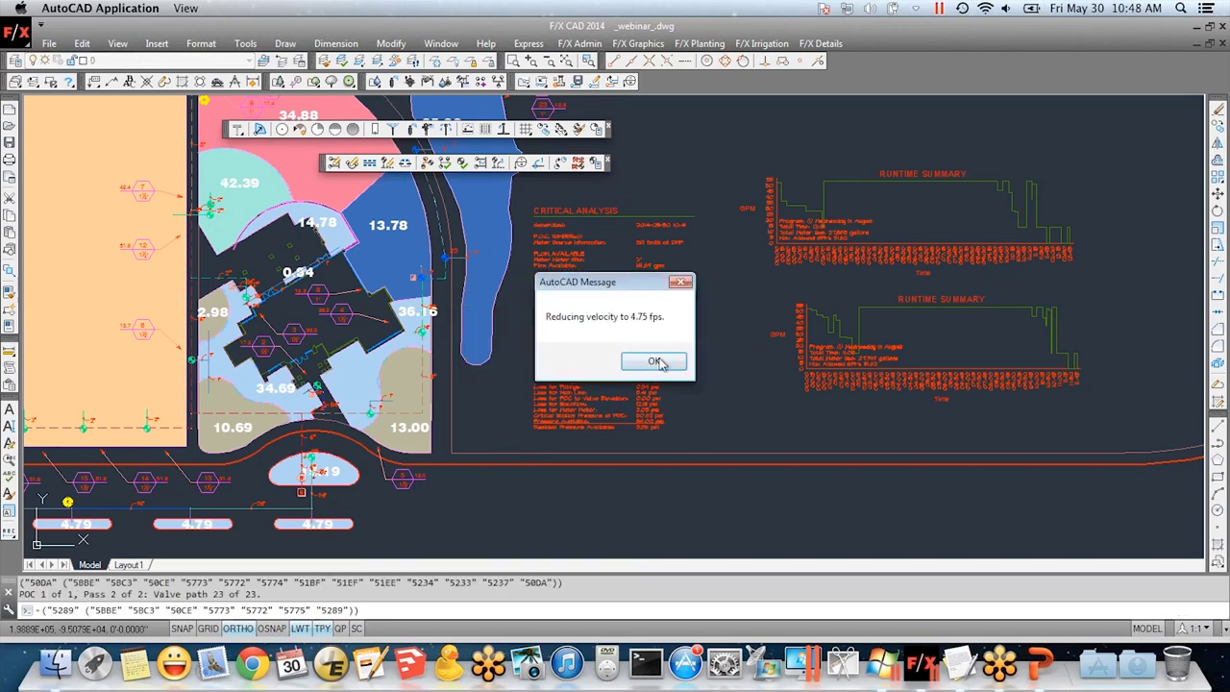
left_click(653, 364)
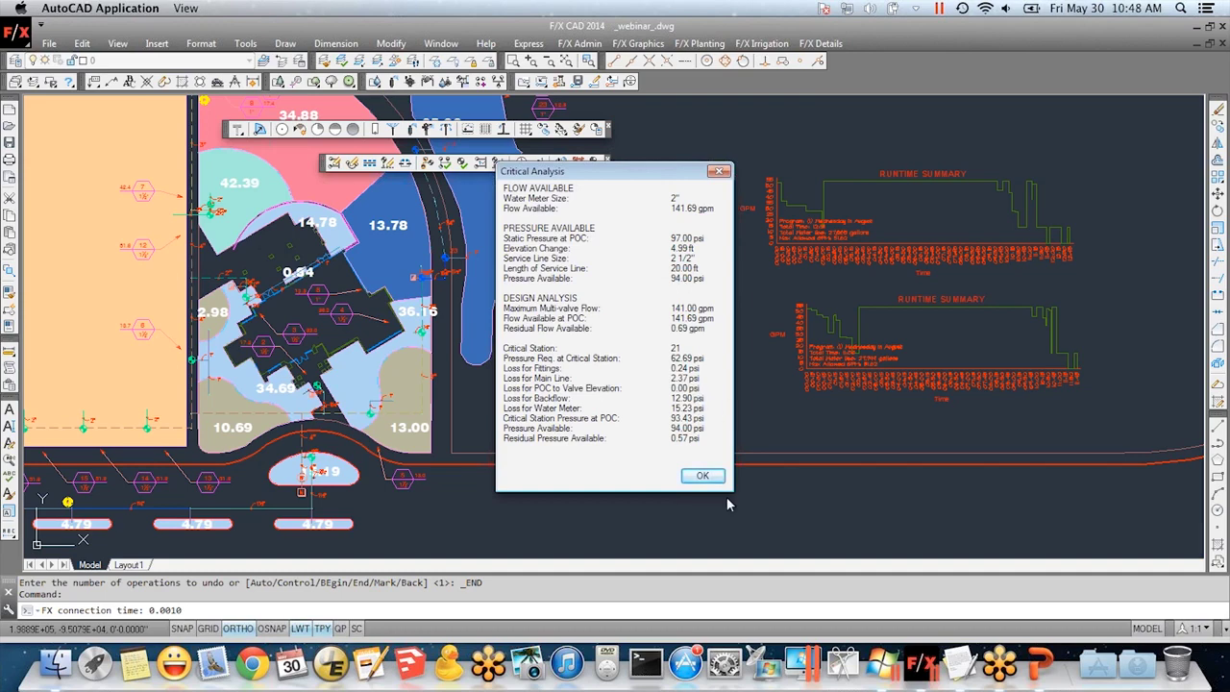
left_click(701, 476)
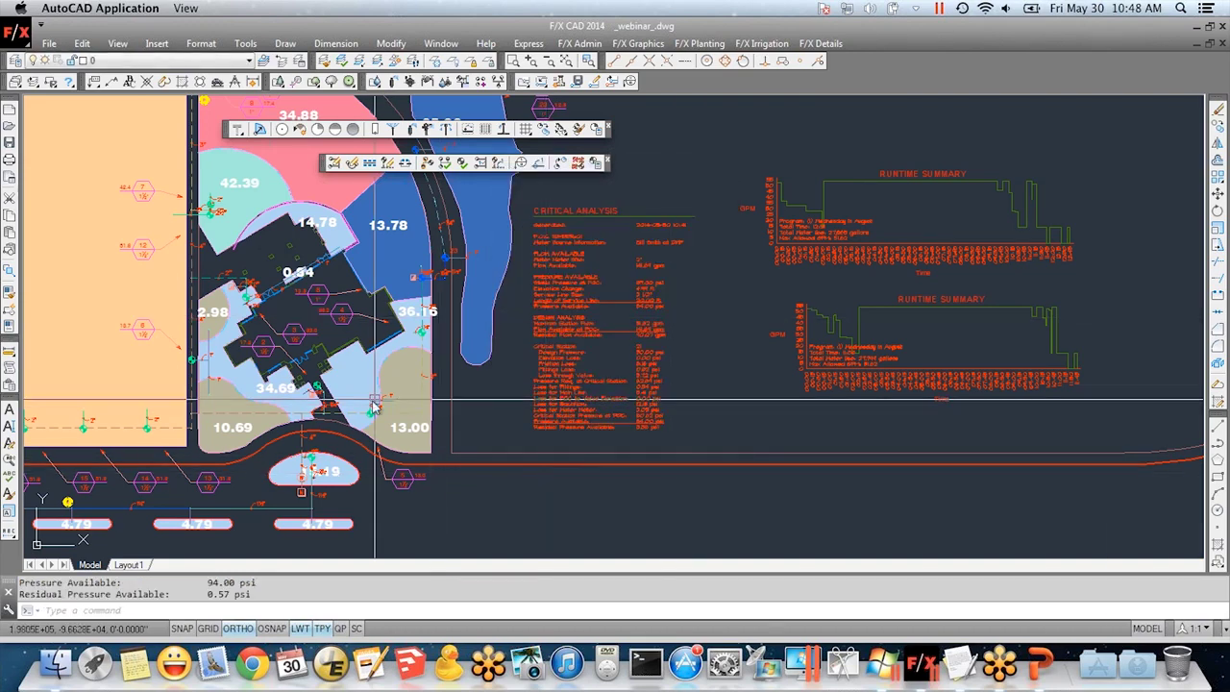
- Place a third Runtime Summary graph for program 1, at 4 stations at a time, beside the two existing graphs and review it
scroll(374, 408, "down", 3)
scroll(577, 288, "down", 1)
middle_click_drag(631, 305, 411, 334)
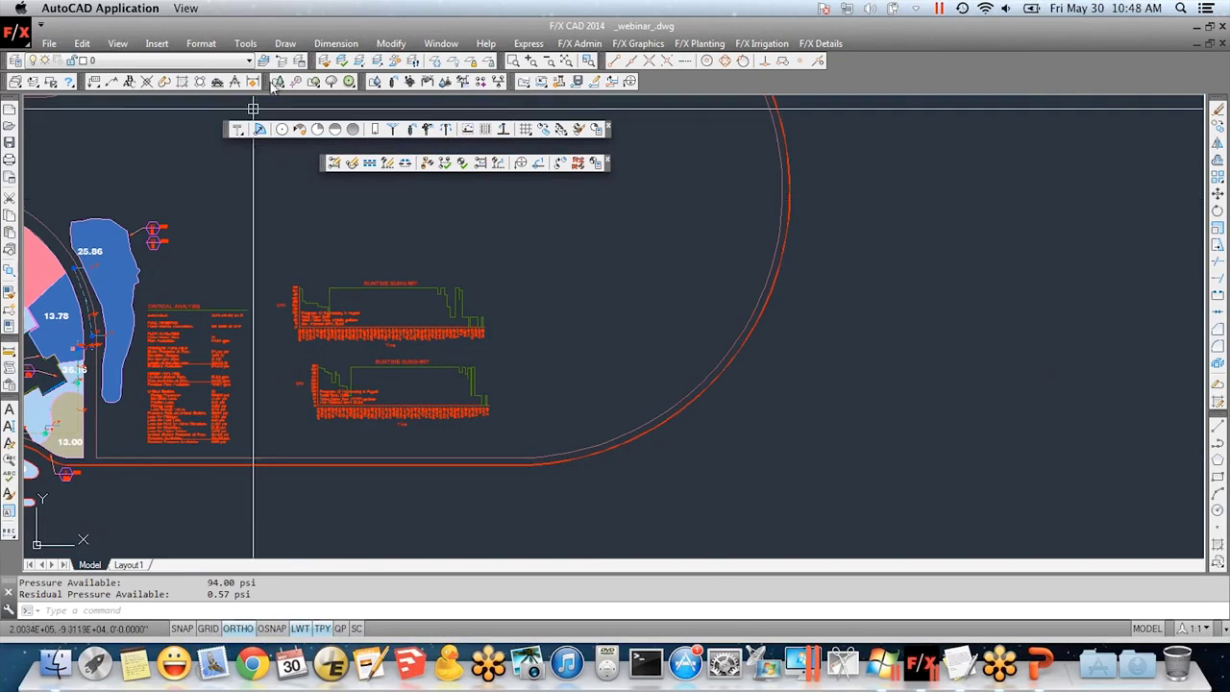
left_click(371, 163)
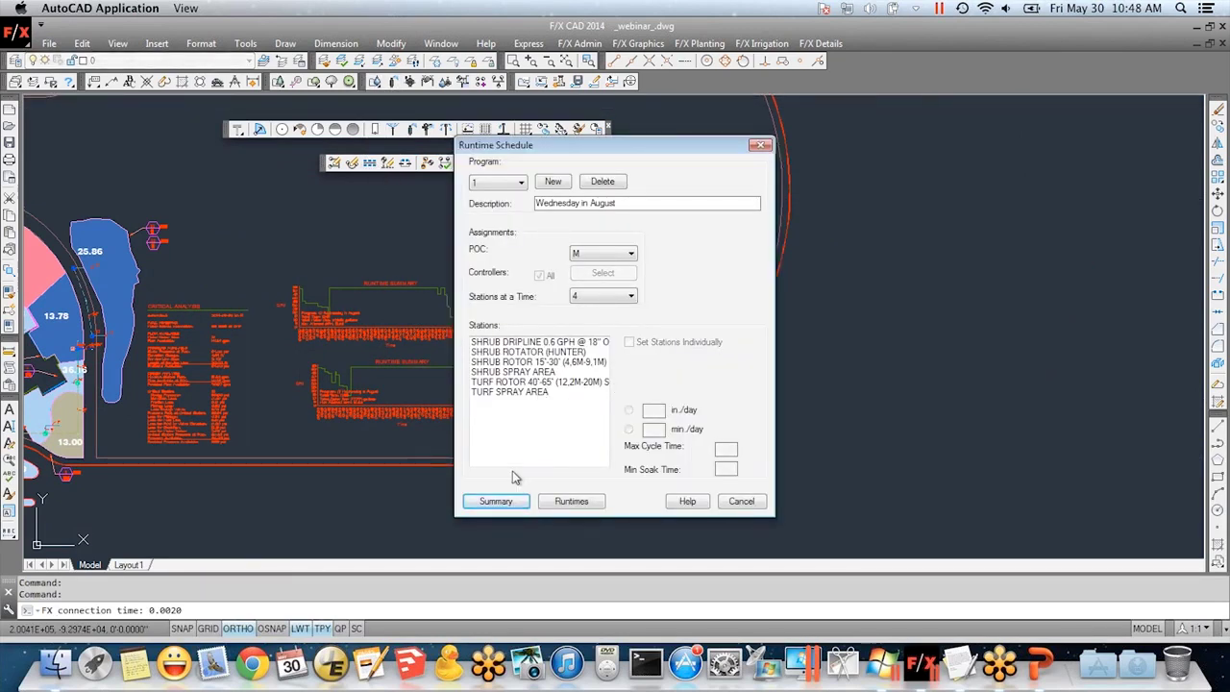
left_click(496, 500)
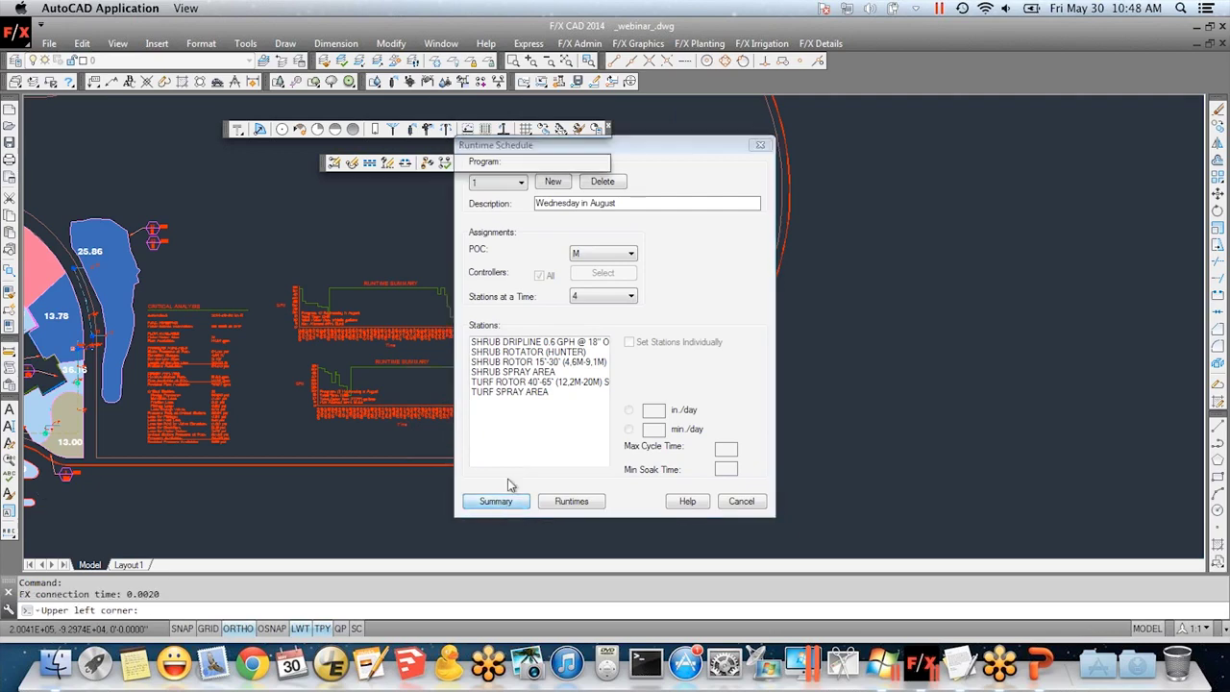
left_click(524, 252)
scroll(602, 351, "up", 5)
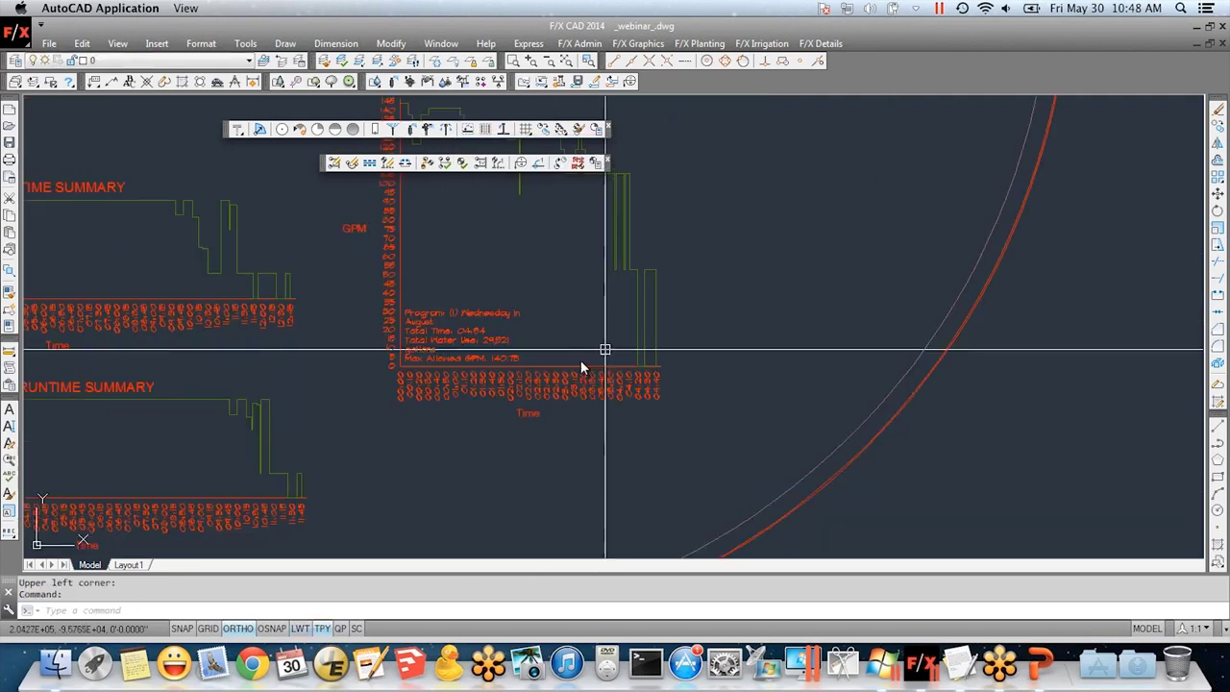
middle_click_drag(604, 411, 587, 447)
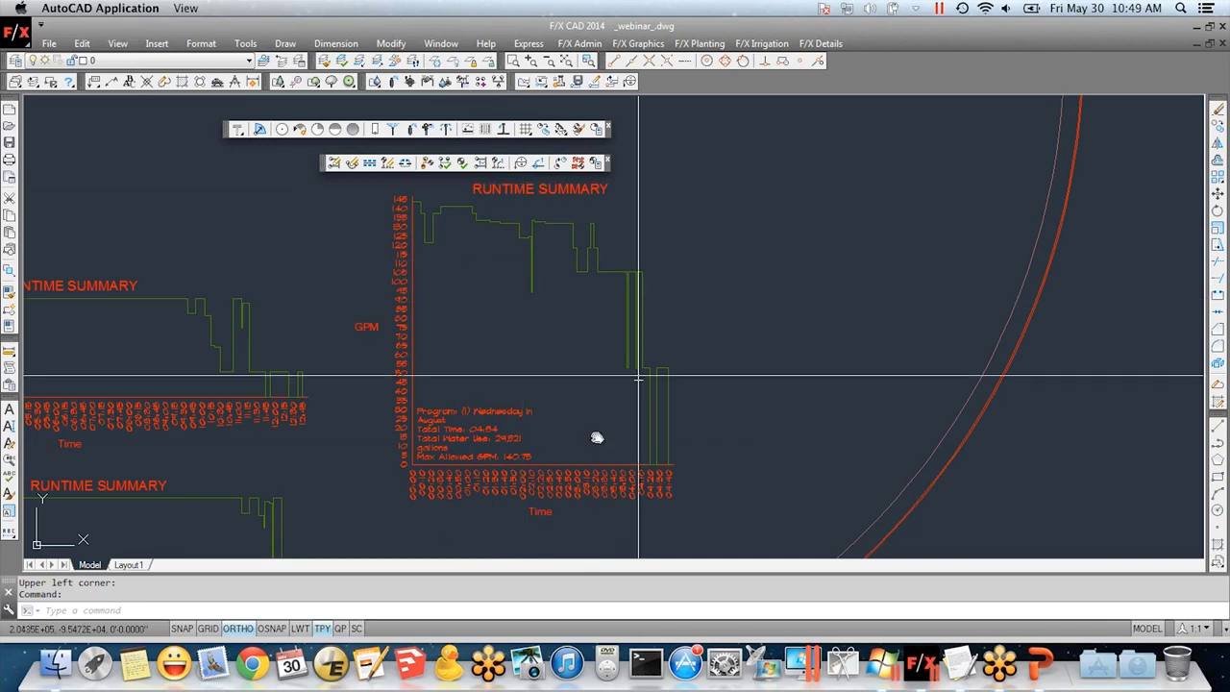
scroll(482, 477, "up", 2)
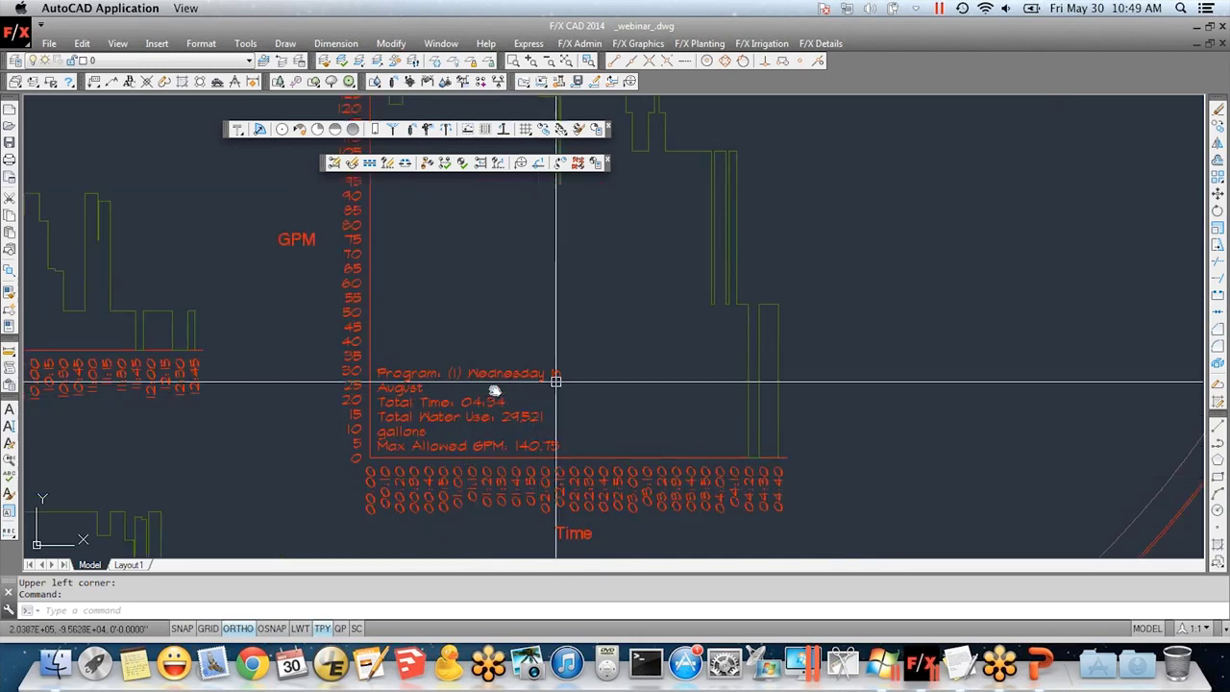
scroll(527, 376, "down", 6)
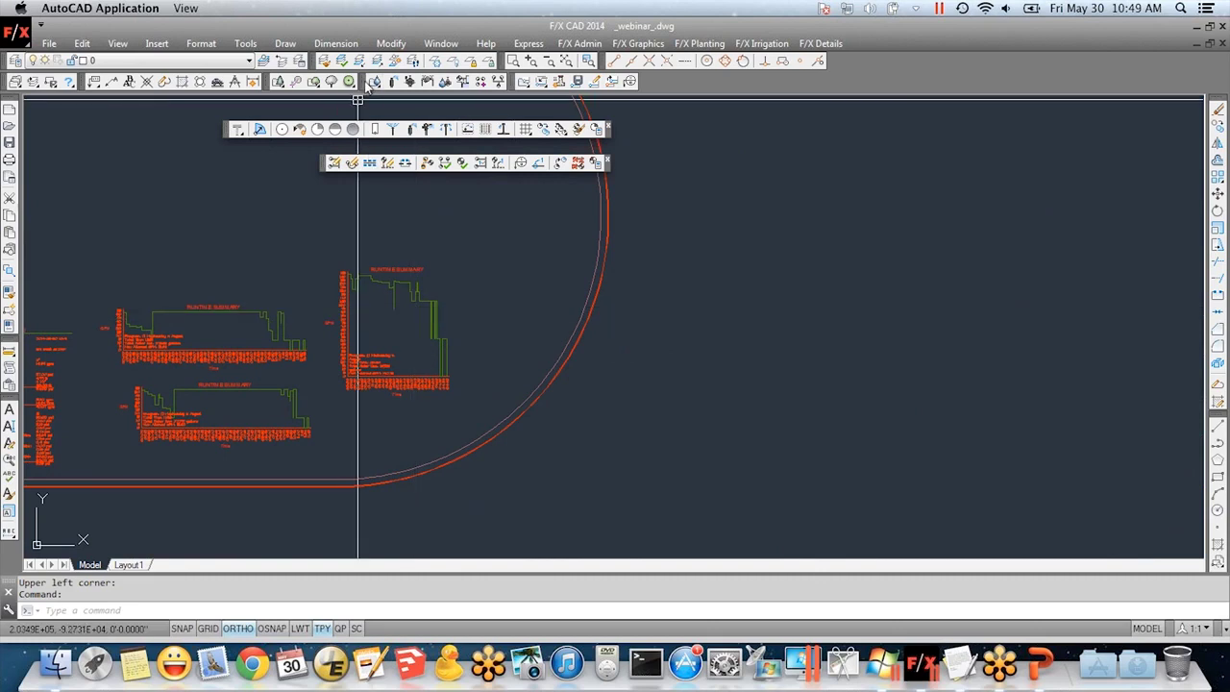
- Place a Runtime Schedule table for program 1 outside the curved road and review its station on and off times through to the end
left_click(375, 165)
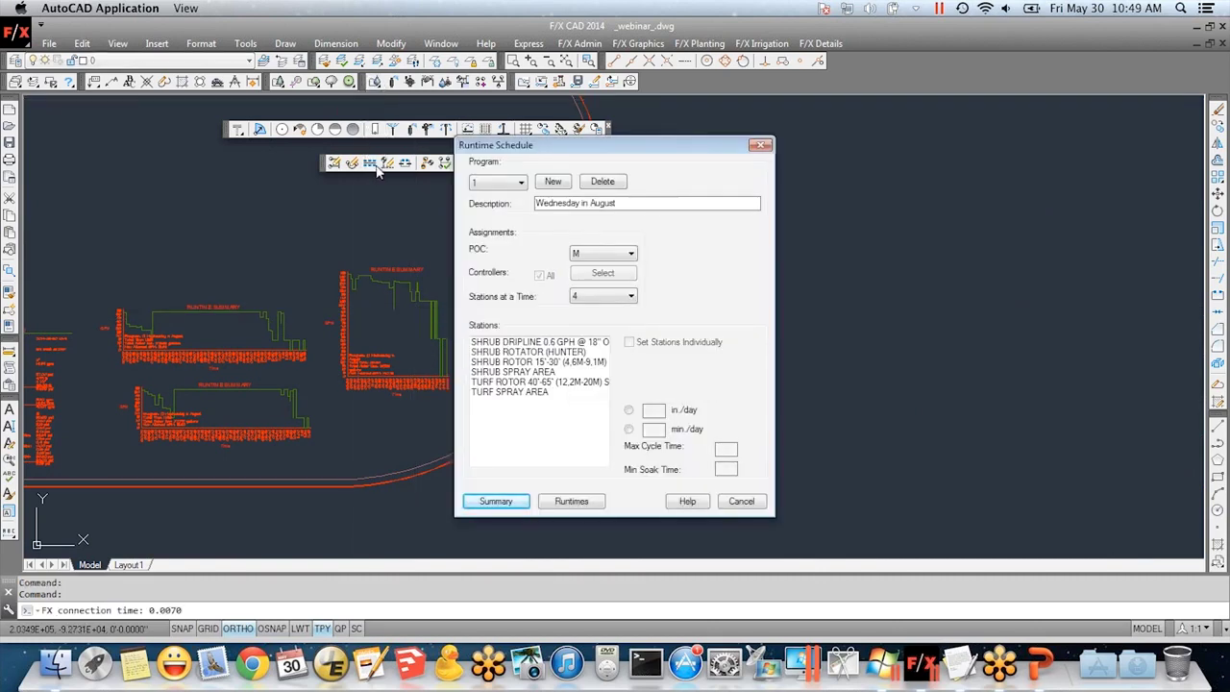
left_click(569, 501)
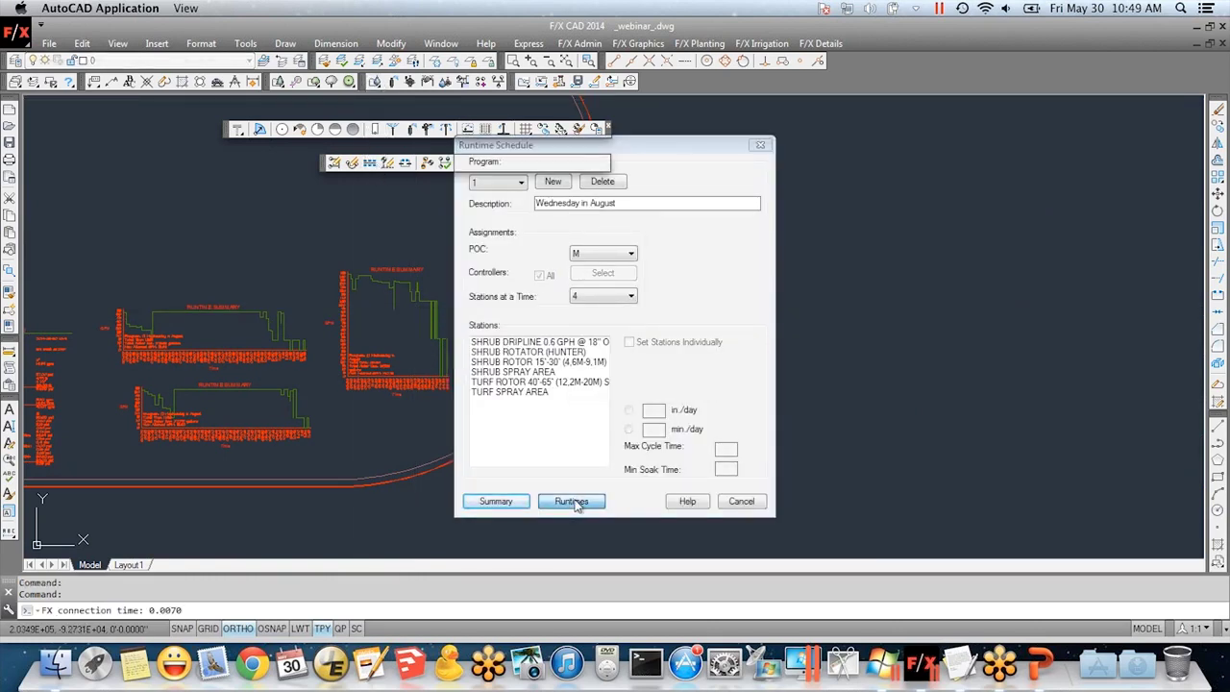
left_click(635, 258)
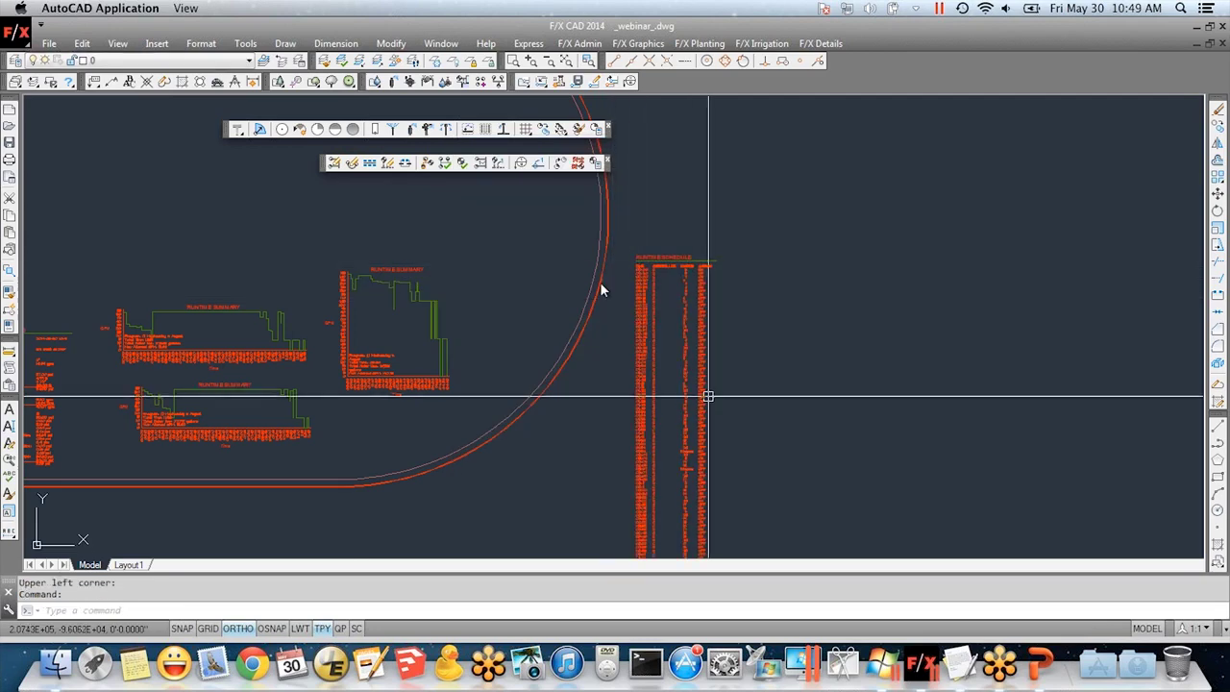
scroll(722, 268, "up", 5)
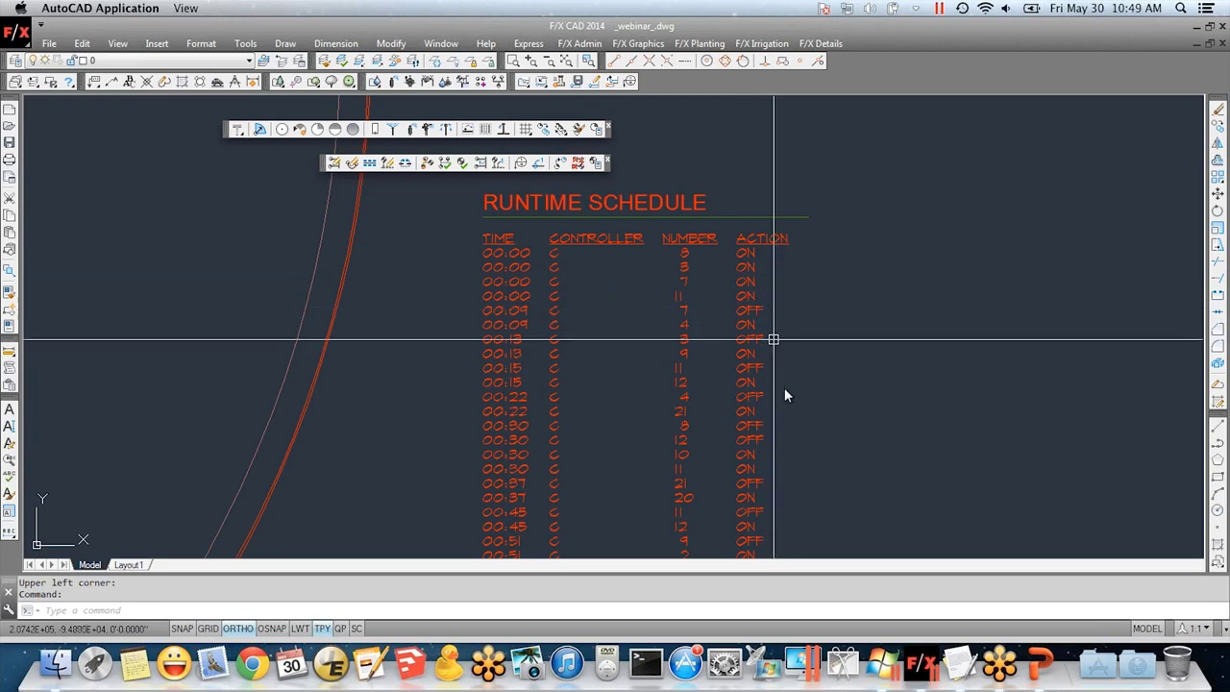
middle_click_drag(788, 483, 791, 282)
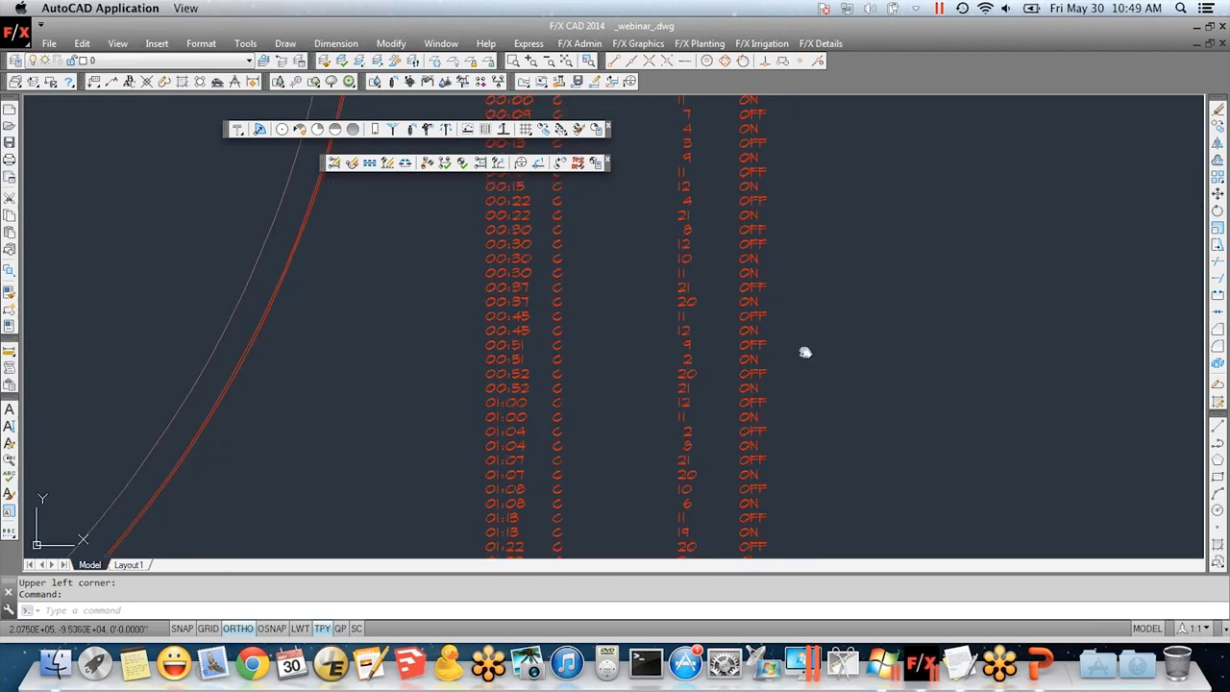
scroll(786, 444, "down", 5)
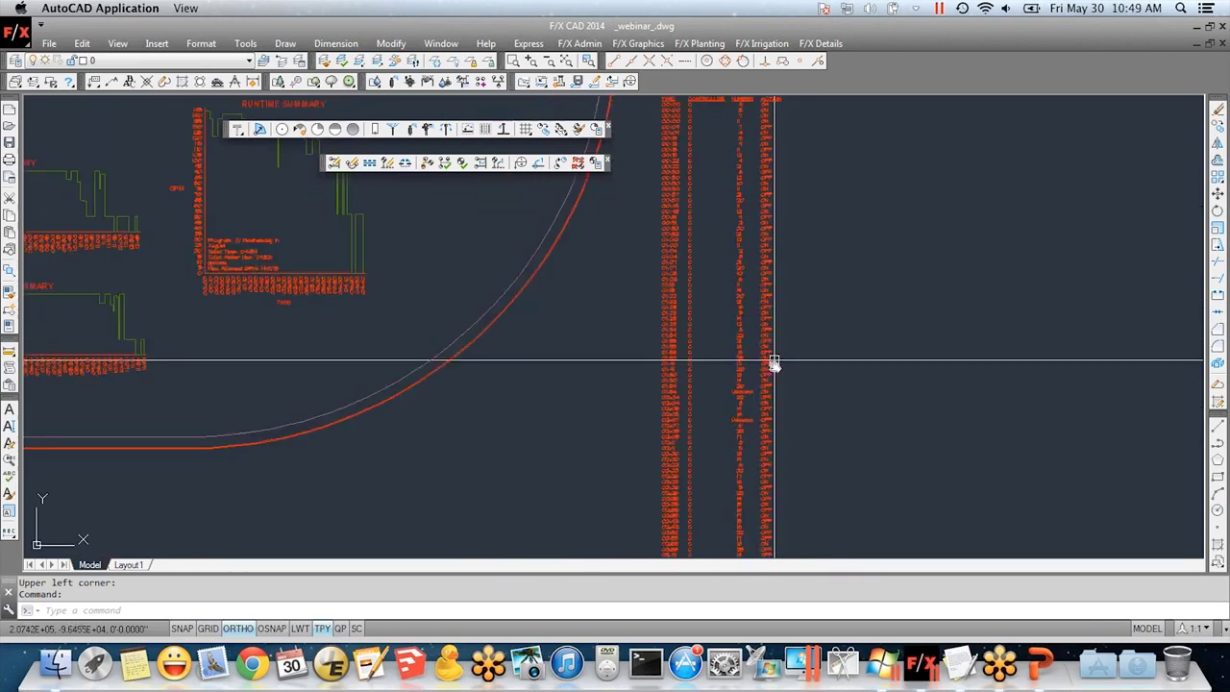
scroll(778, 444, "up", 6)
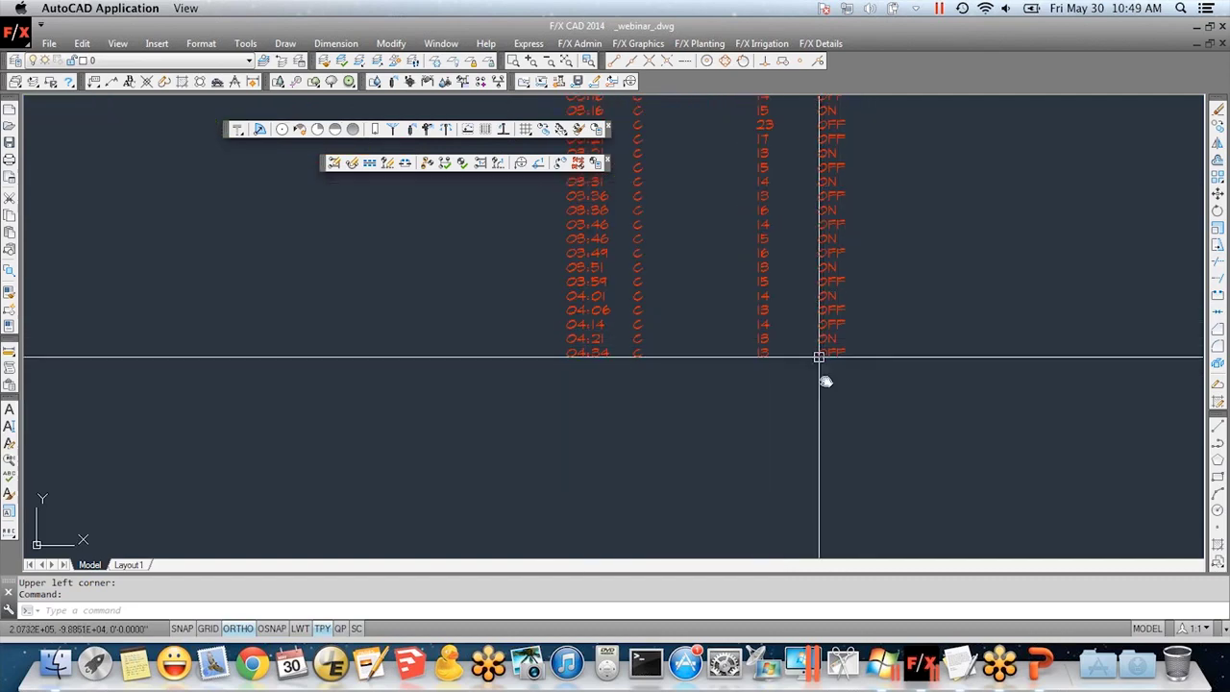
scroll(824, 380, "down", 8)
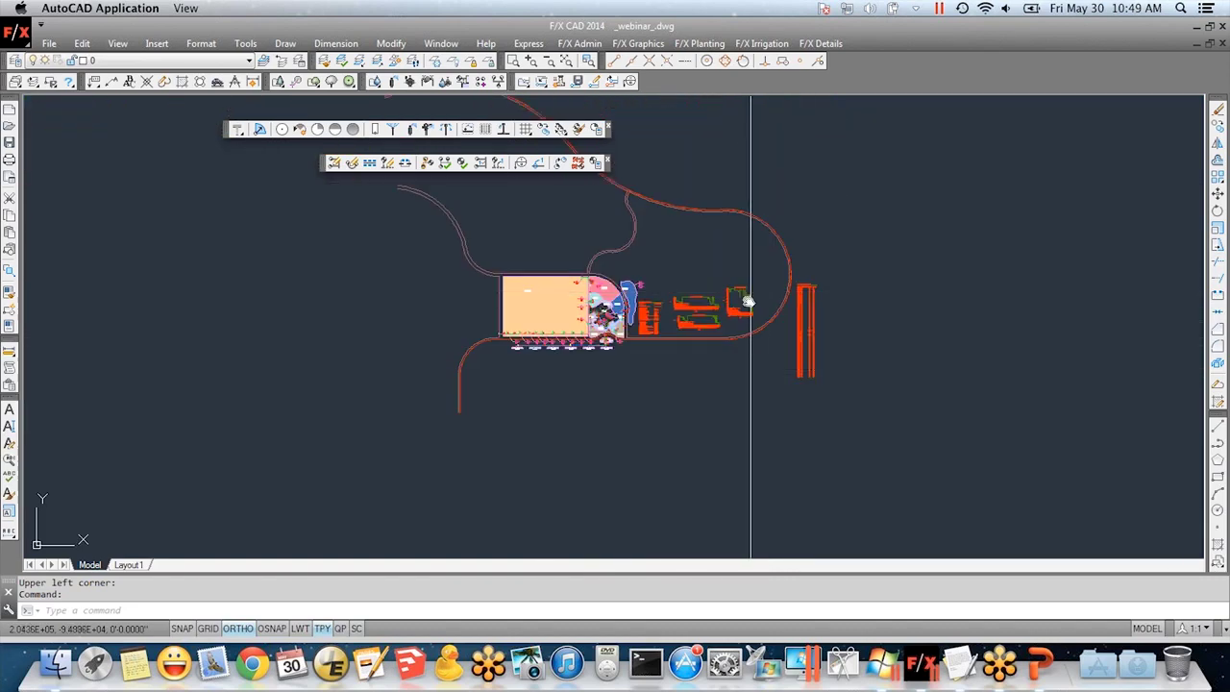
scroll(747, 293, "up", 2)
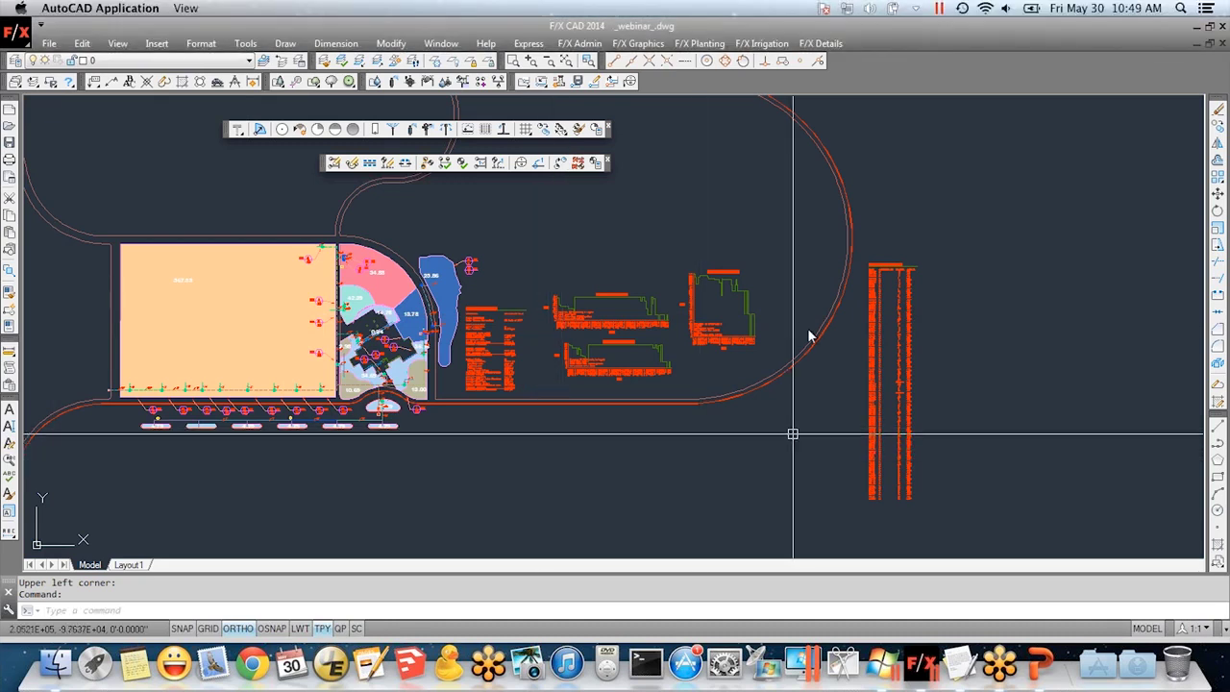
- Erase the Runtime Schedule table, the three Runtime Summary graphs and the Critical Analysis schedule
left_click(801, 215)
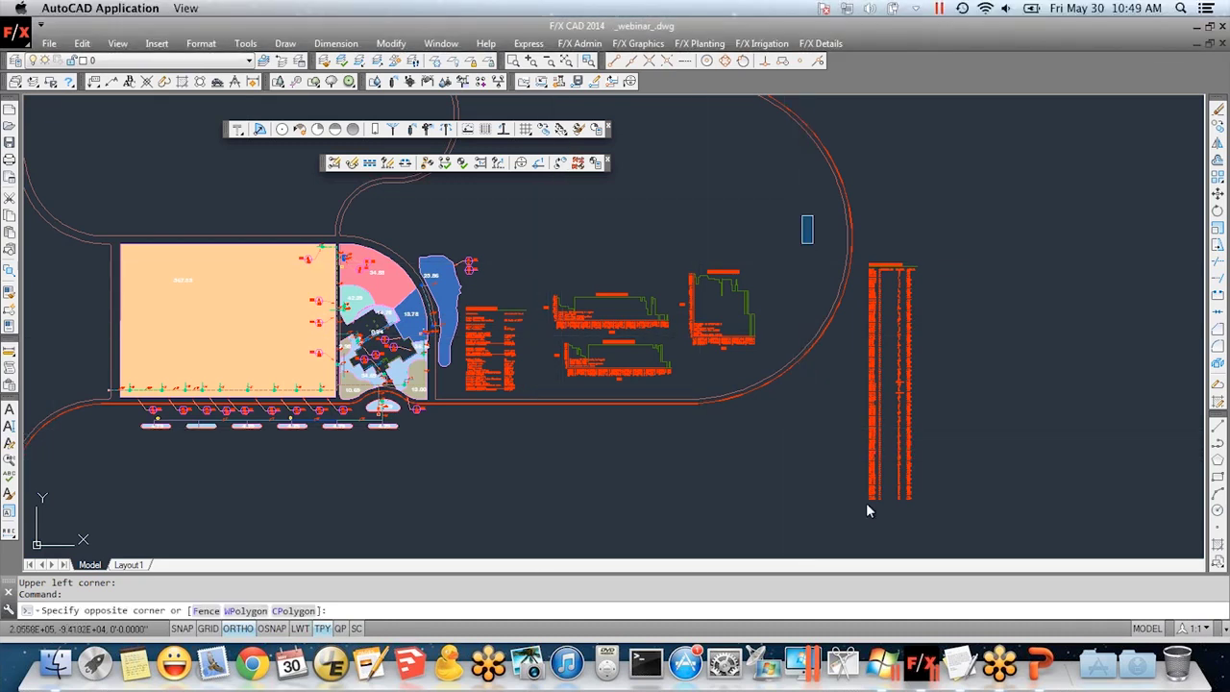
left_click(971, 521)
key("Delete")
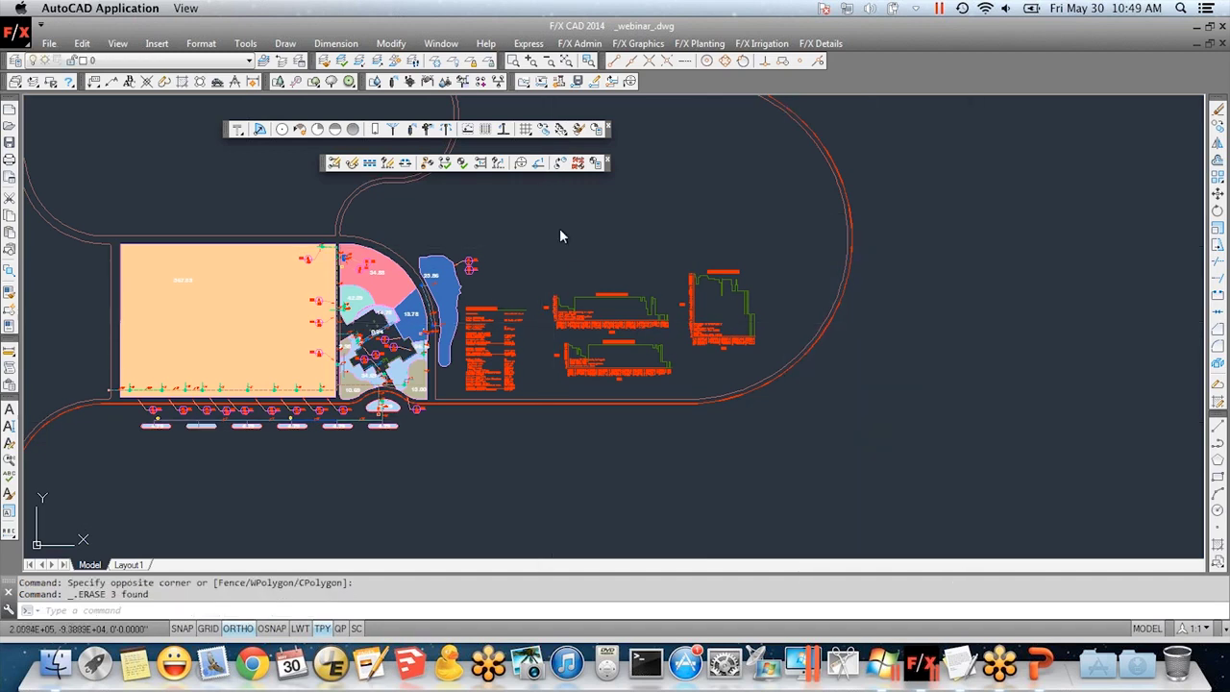
left_click(509, 210)
left_click(884, 486)
key("Delete")
left_click(567, 365)
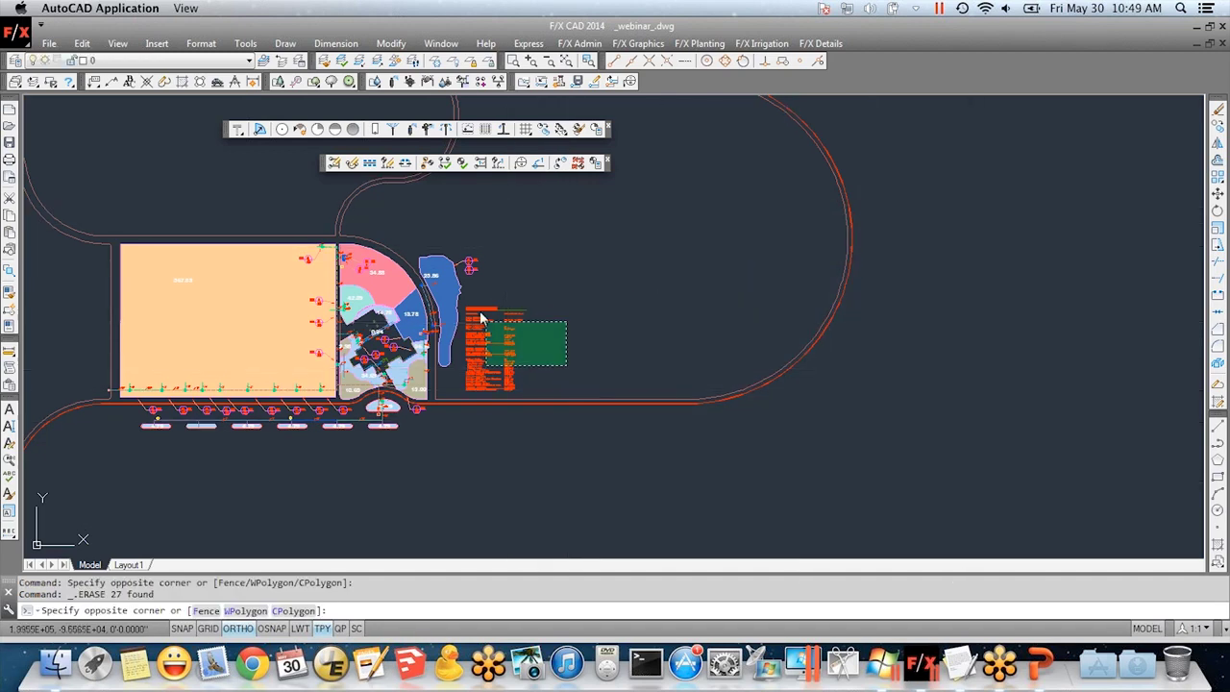
left_click(469, 290)
key("Delete")
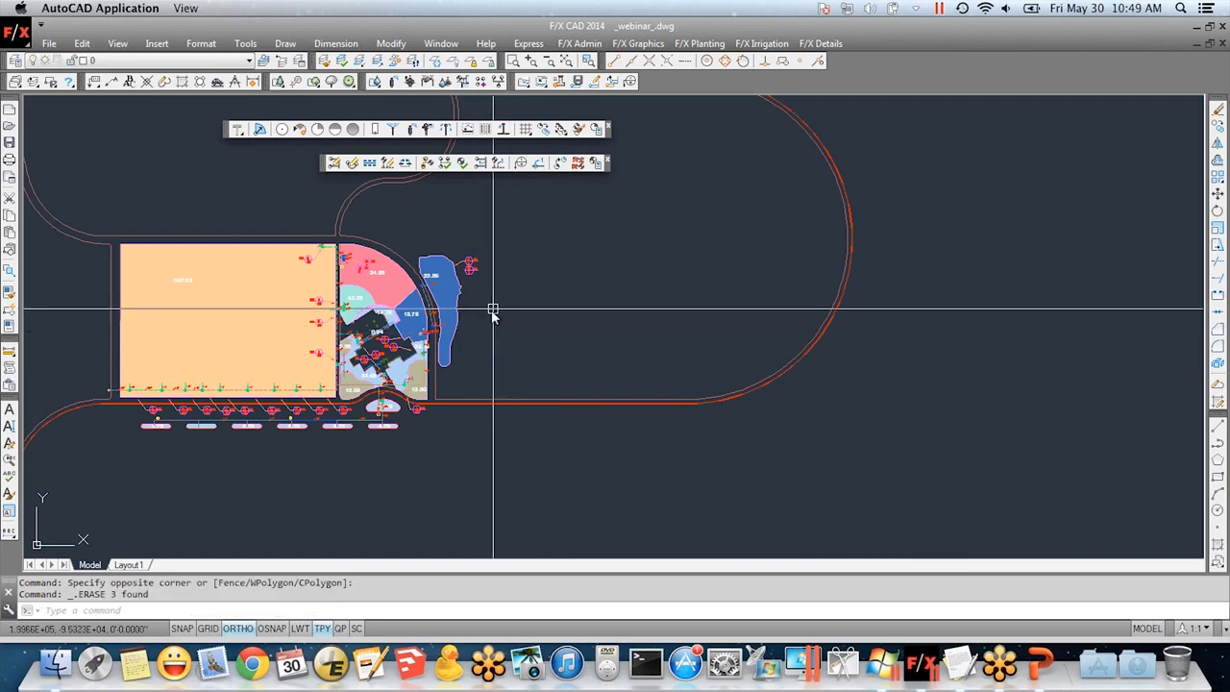
middle_click_drag(342, 255, 452, 261)
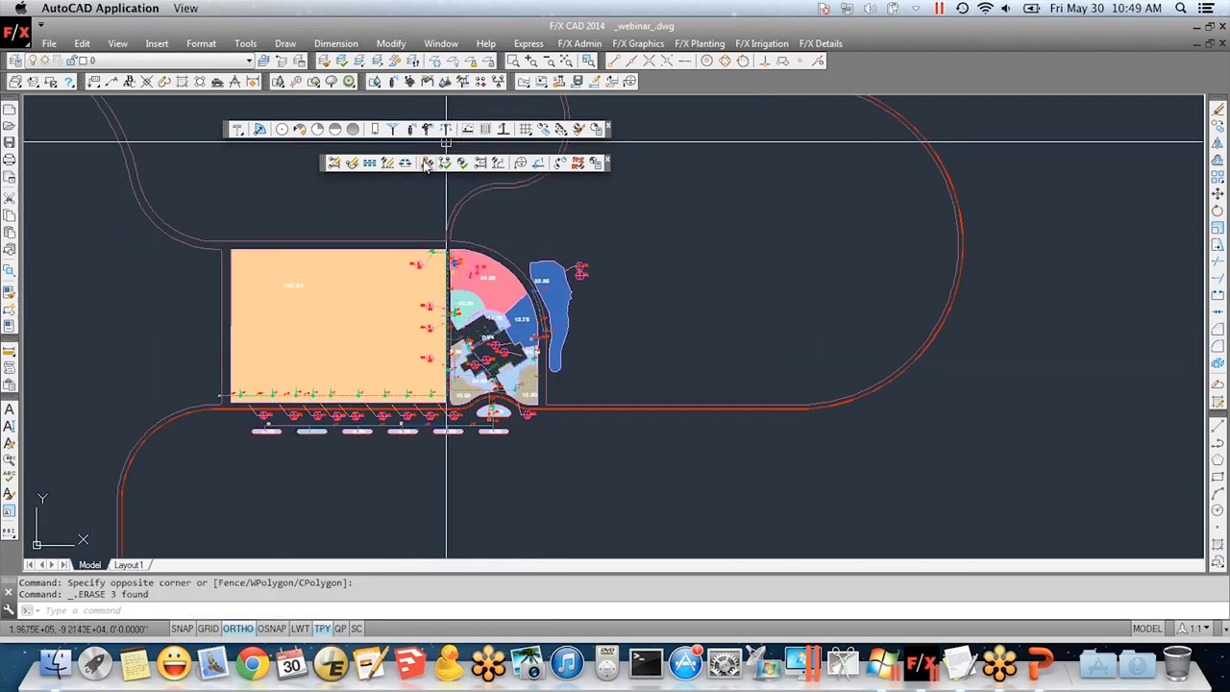
left_click(427, 163)
scroll(510, 380, "up", 4)
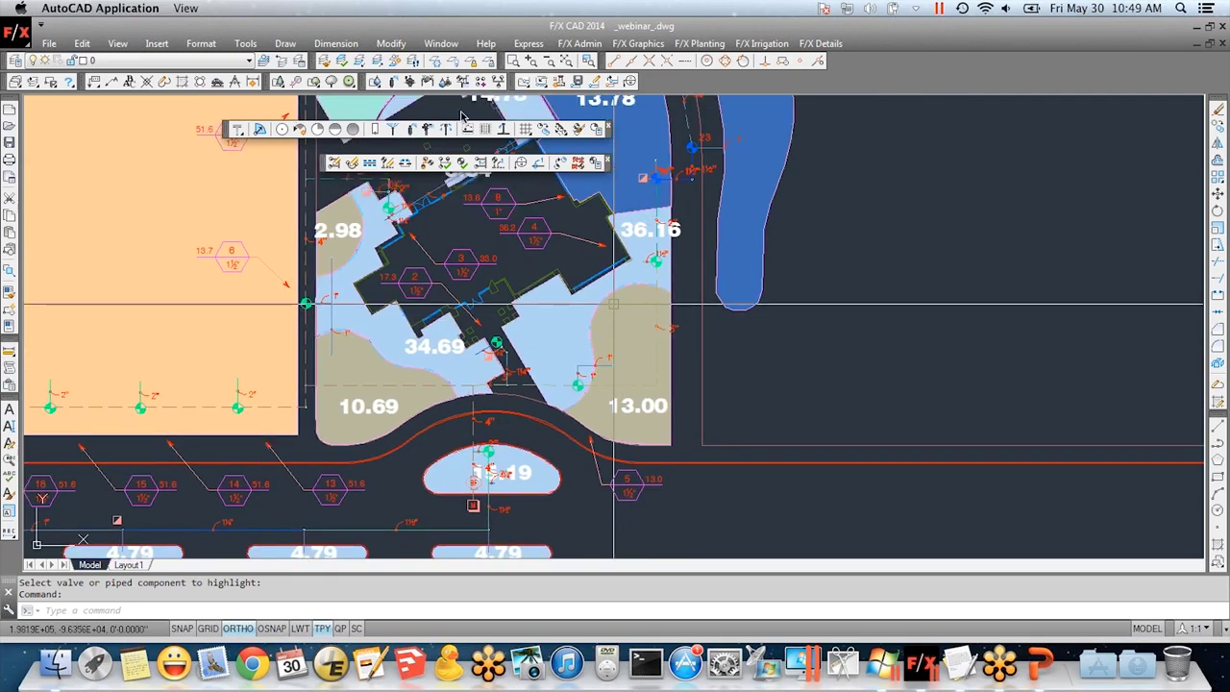
- Delete the colored hatch layer LI-PATT-SCHM and the zone flow label layer LI-HEAD-ZONE from the drawing
mouse_move(577, 239)
type("lay")
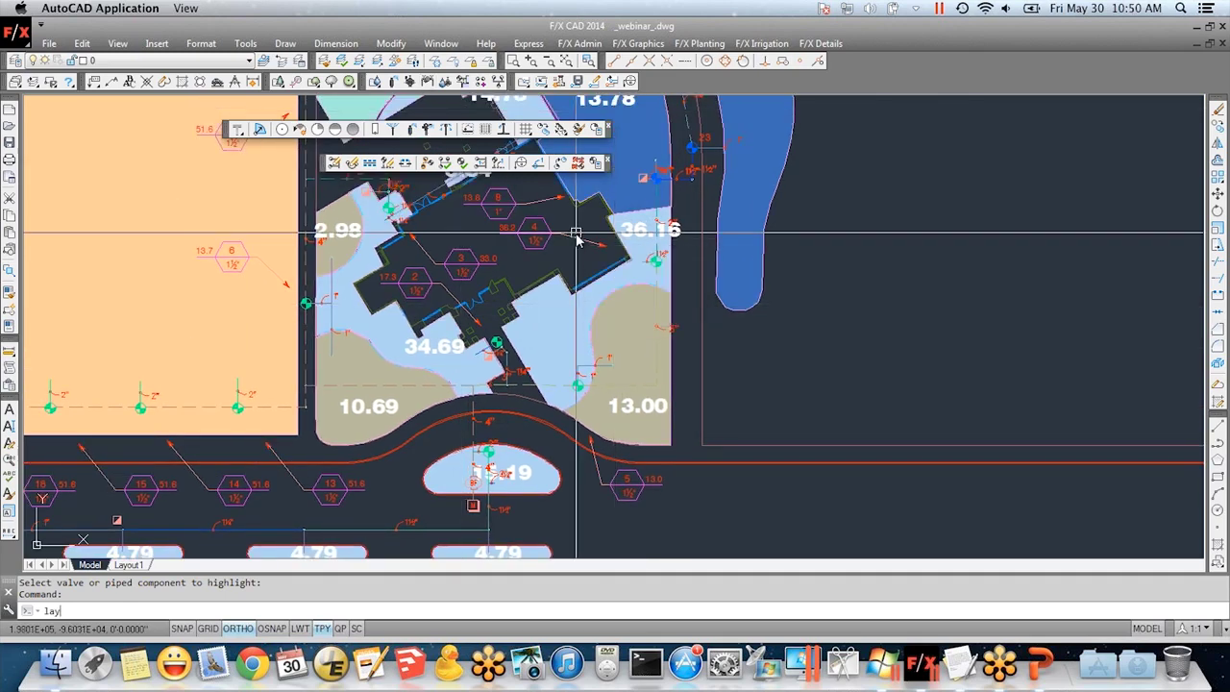
type("del")
key("Return")
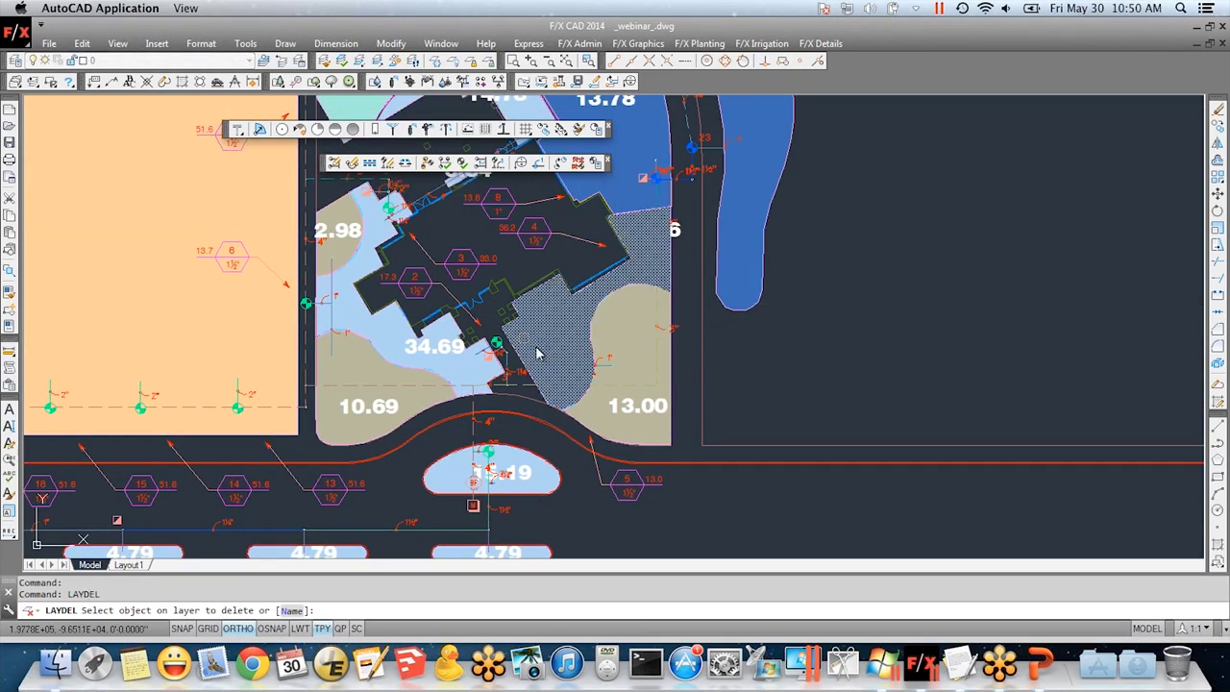
left_click(639, 340)
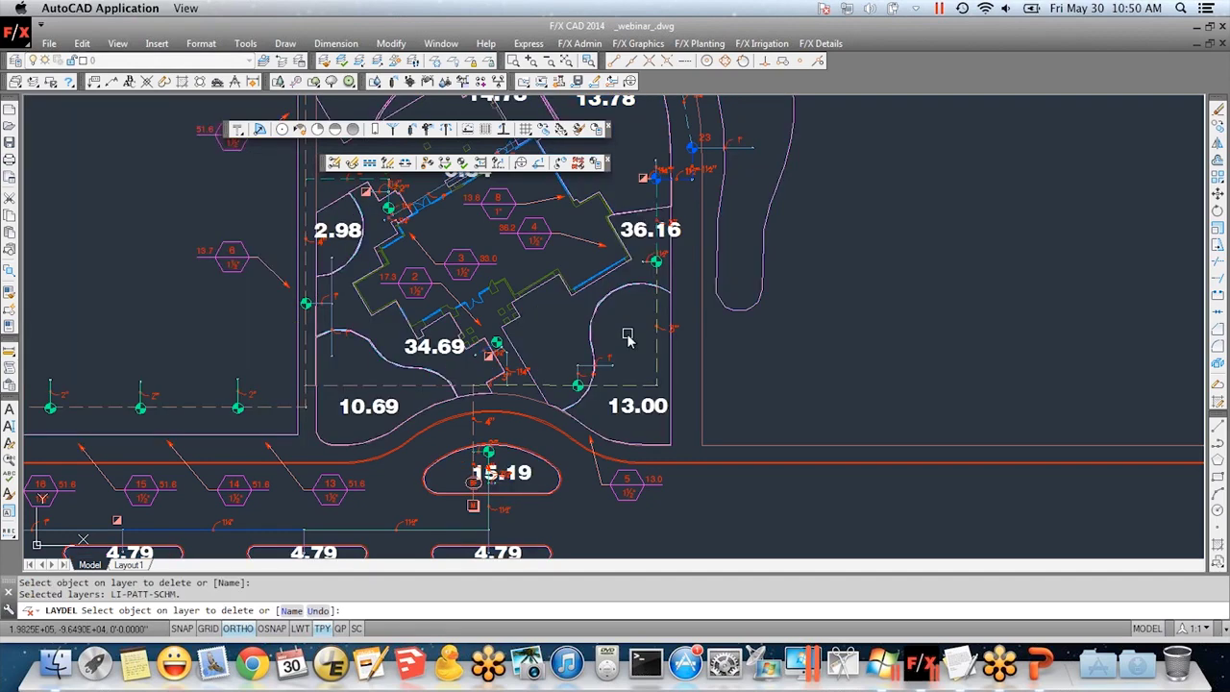
left_click(389, 408)
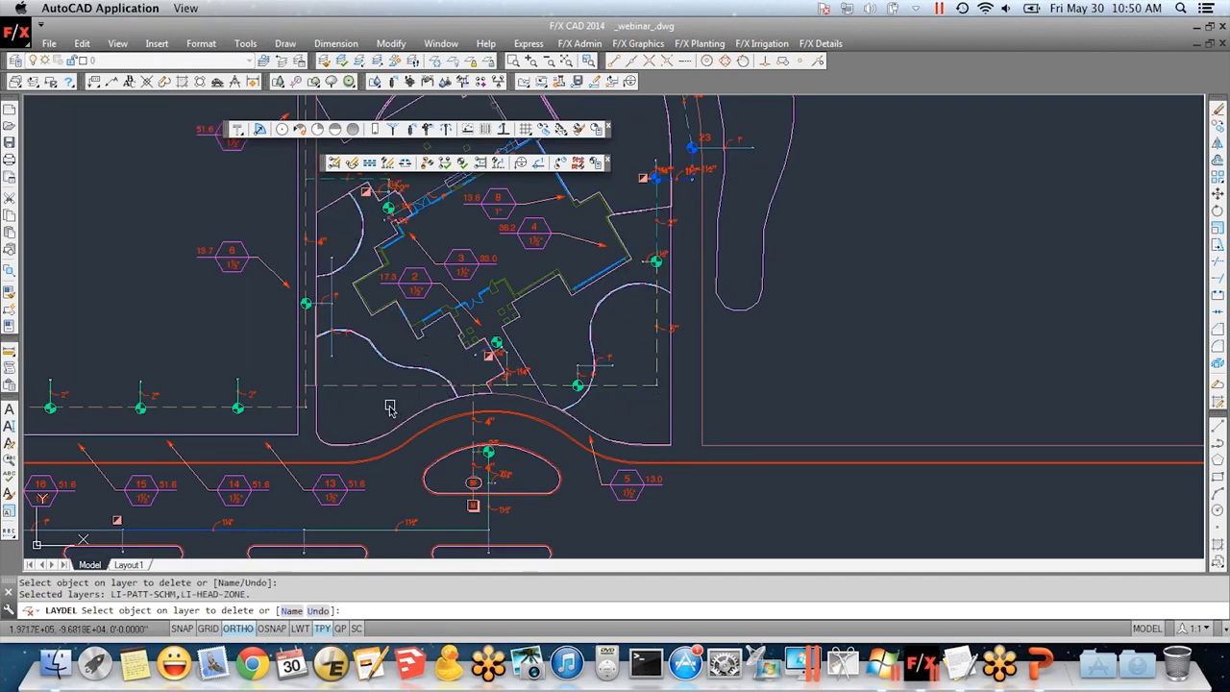
key("Return")
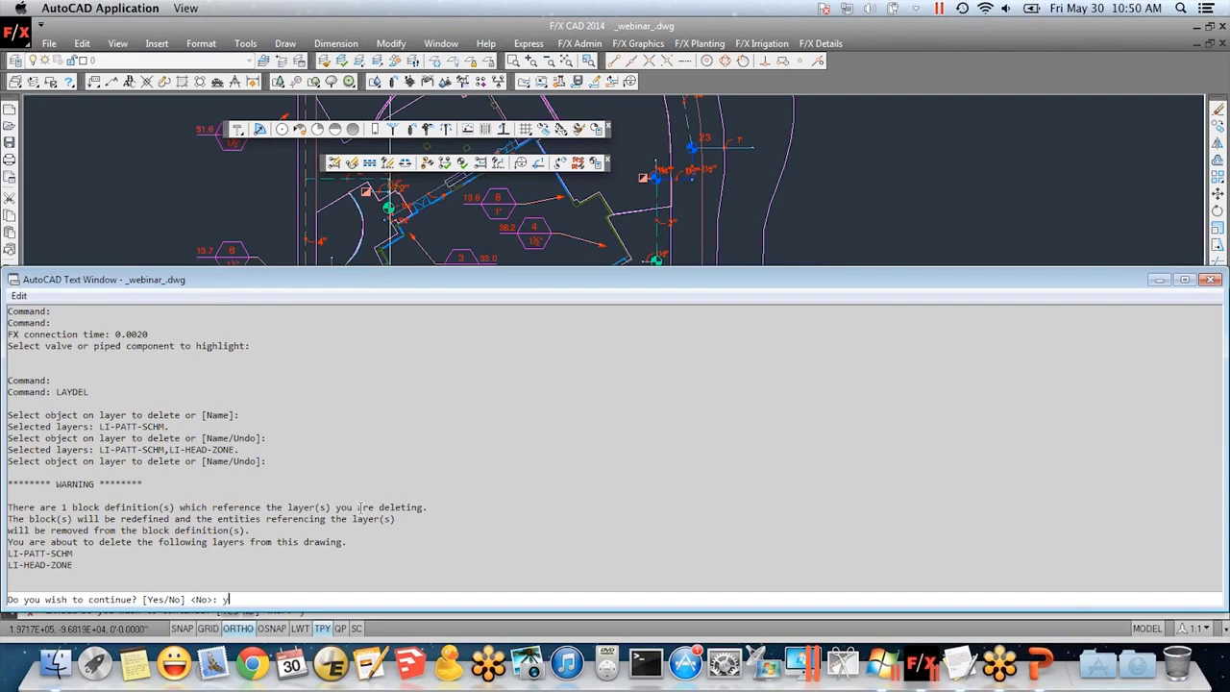
type("y")
key("Return")
scroll(400, 335, "down", 3)
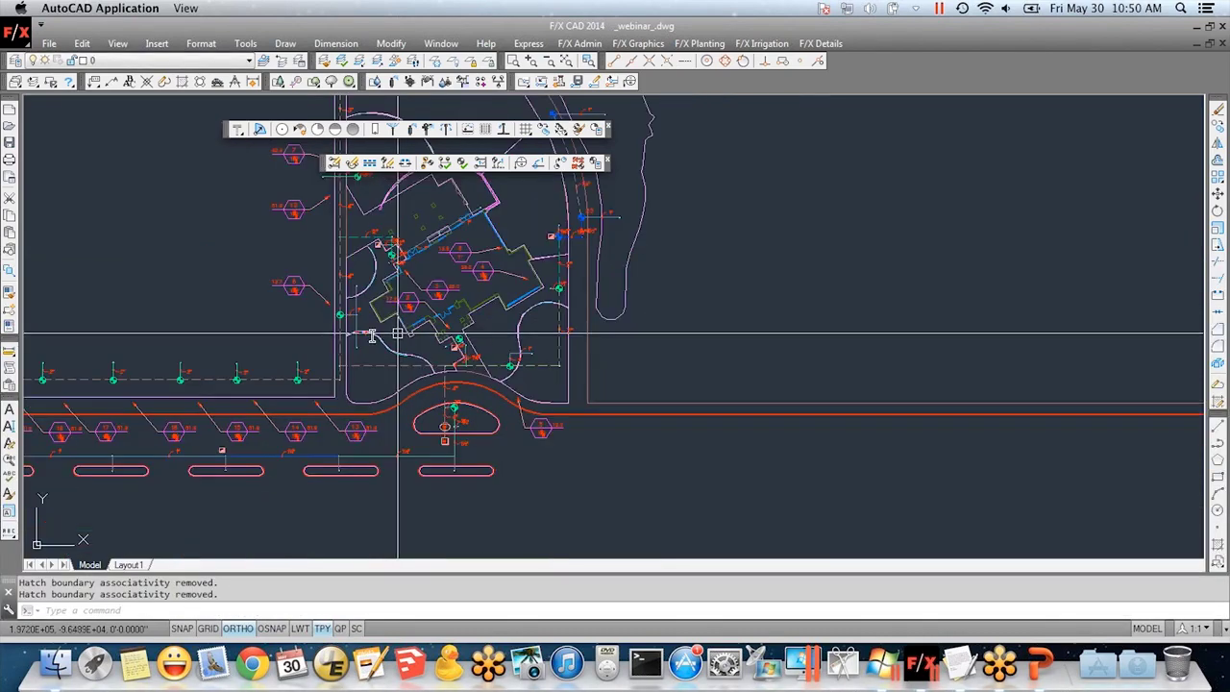
scroll(392, 327, "up", 3)
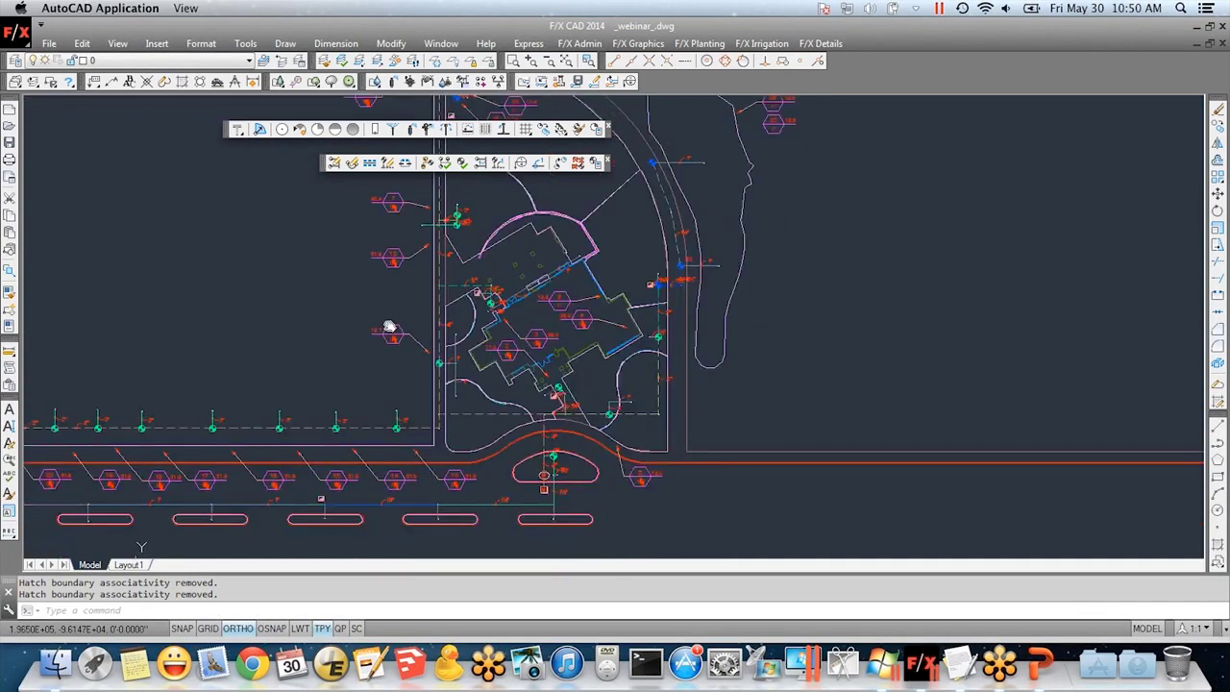
- Delete the outline layer L-BRDR-NPLT from the drawing with LAYDEL, accepting the removal of its references in block definitions
scroll(644, 386, "up", 2)
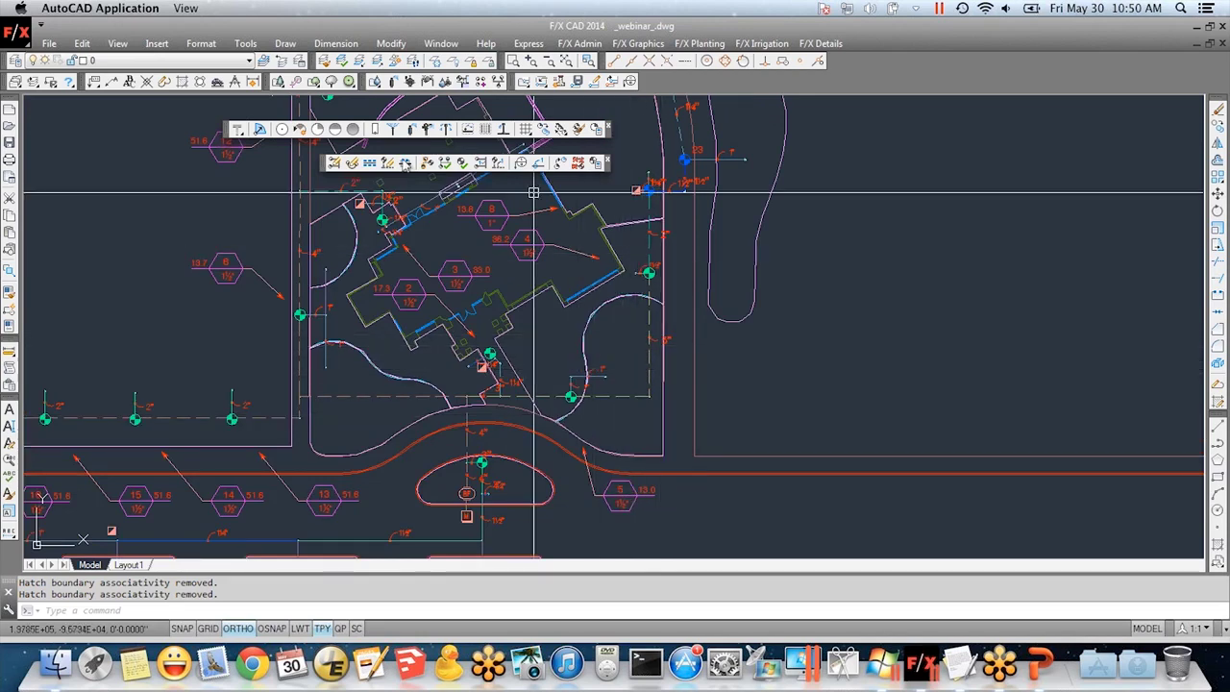
left_click(330, 82)
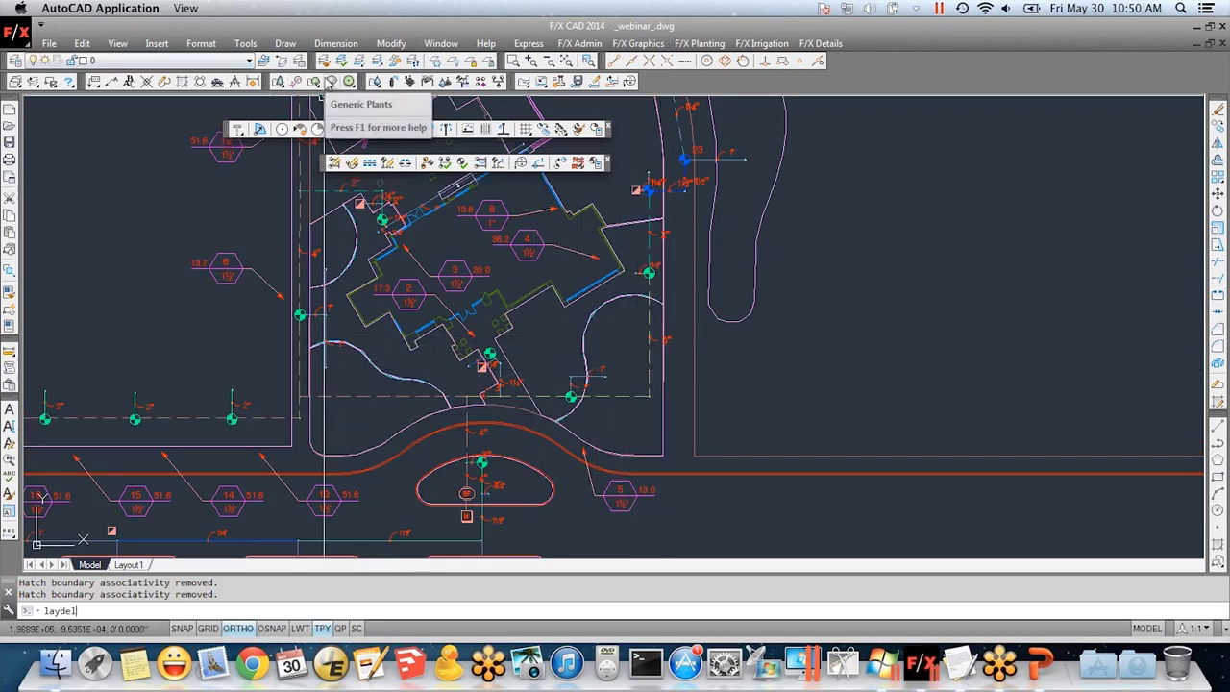
left_click(736, 325)
key("Return")
type("y")
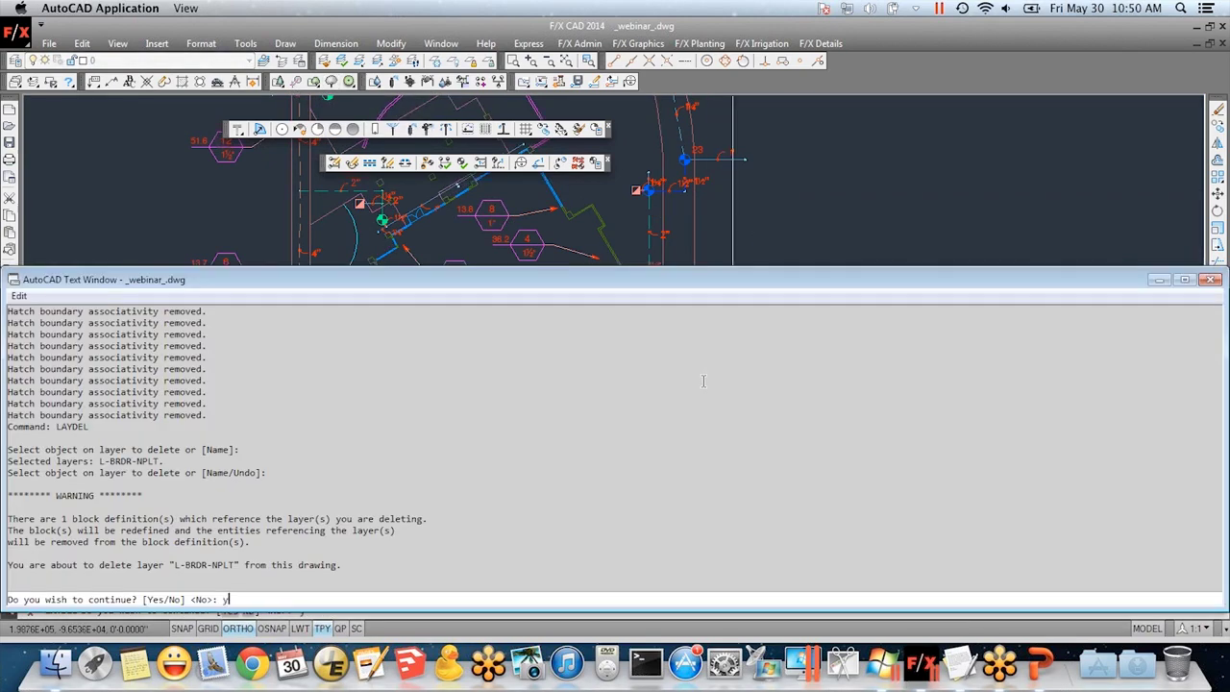
key("Return")
- Freeze the mainline, mainline annotation and lateral pipe layers LI-PIPE-MAIN, LI-PIPE-MAIN-ANNO and LI-PIPE-LTRL
scroll(490, 317, "down", 2)
middle_click_drag(483, 297, 576, 379)
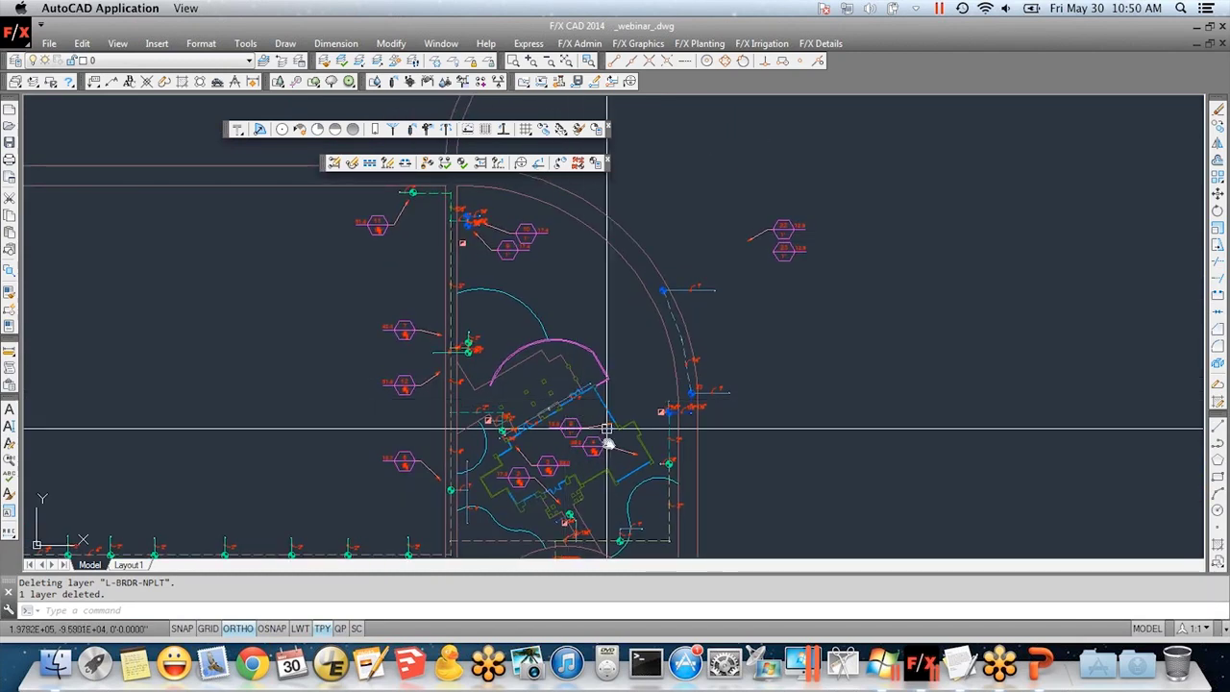
middle_click_drag(593, 472, 610, 332)
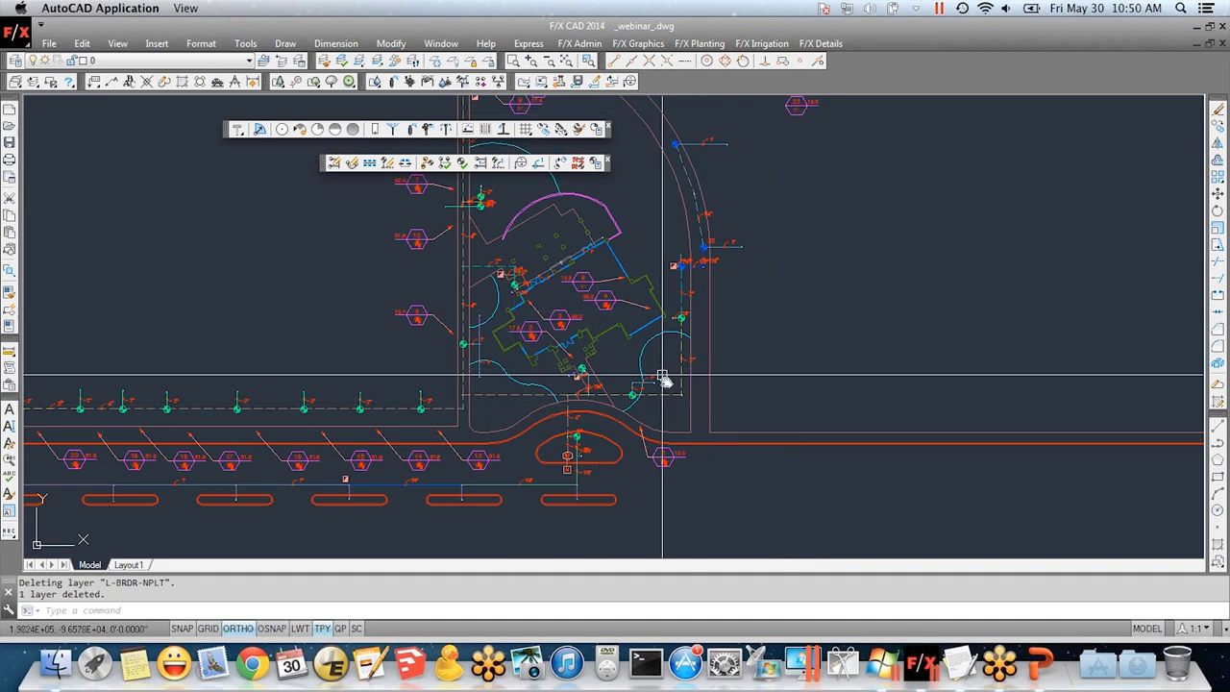
scroll(683, 413, "up", 5)
middle_click_drag(685, 401, 686, 420)
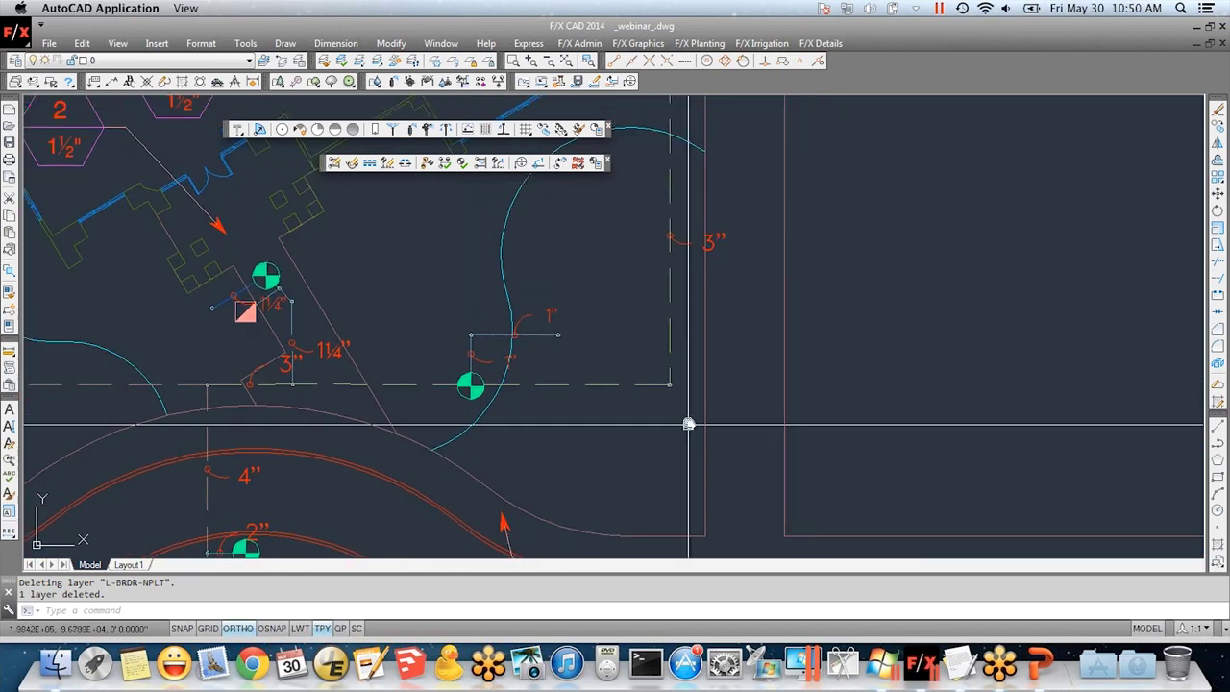
left_click(435, 62)
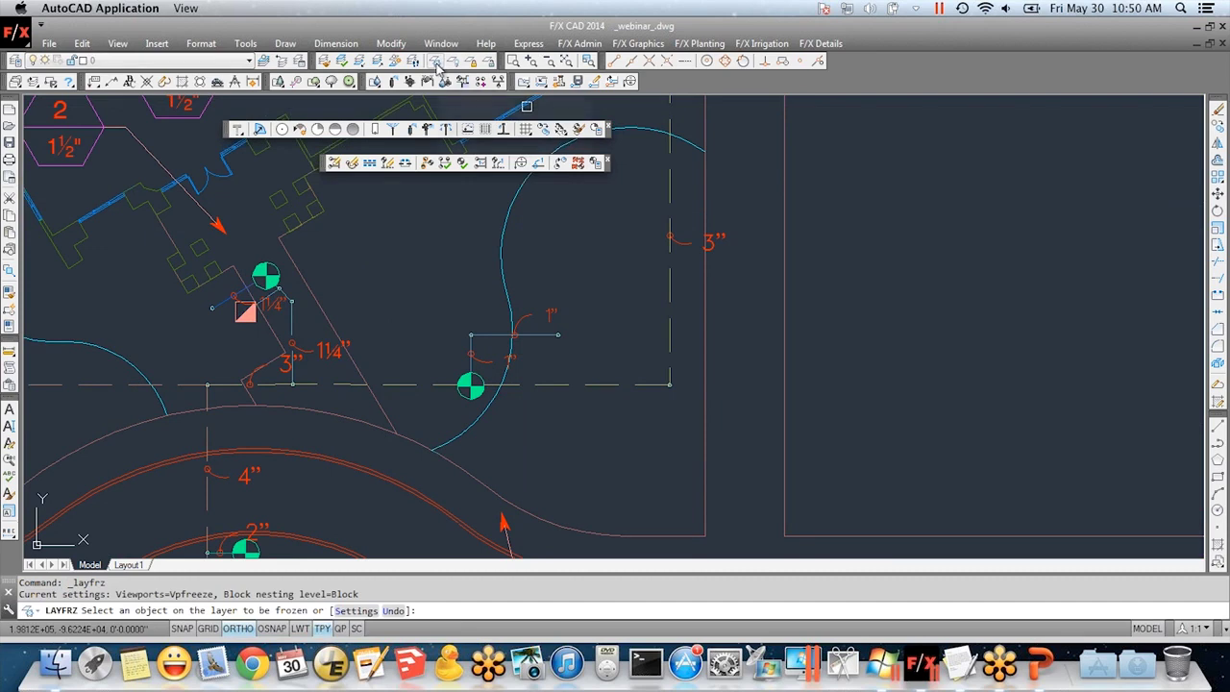
left_click(602, 387)
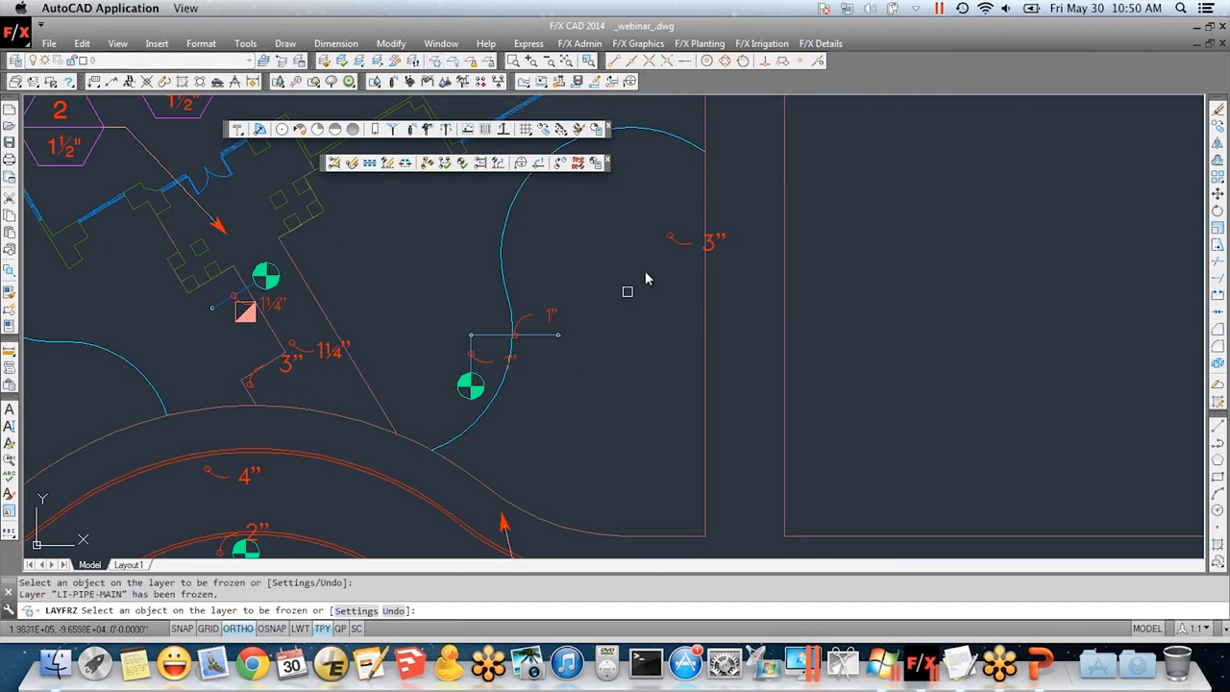
left_click(708, 241)
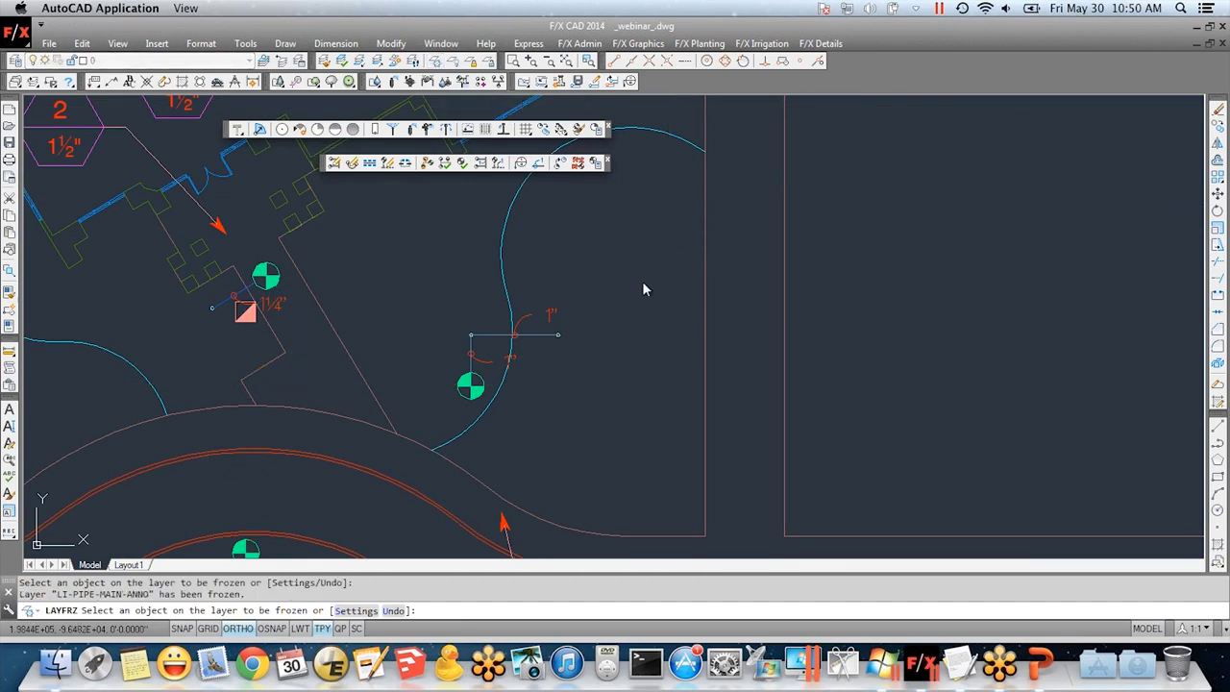
left_click(542, 334)
scroll(553, 387, "down", 5)
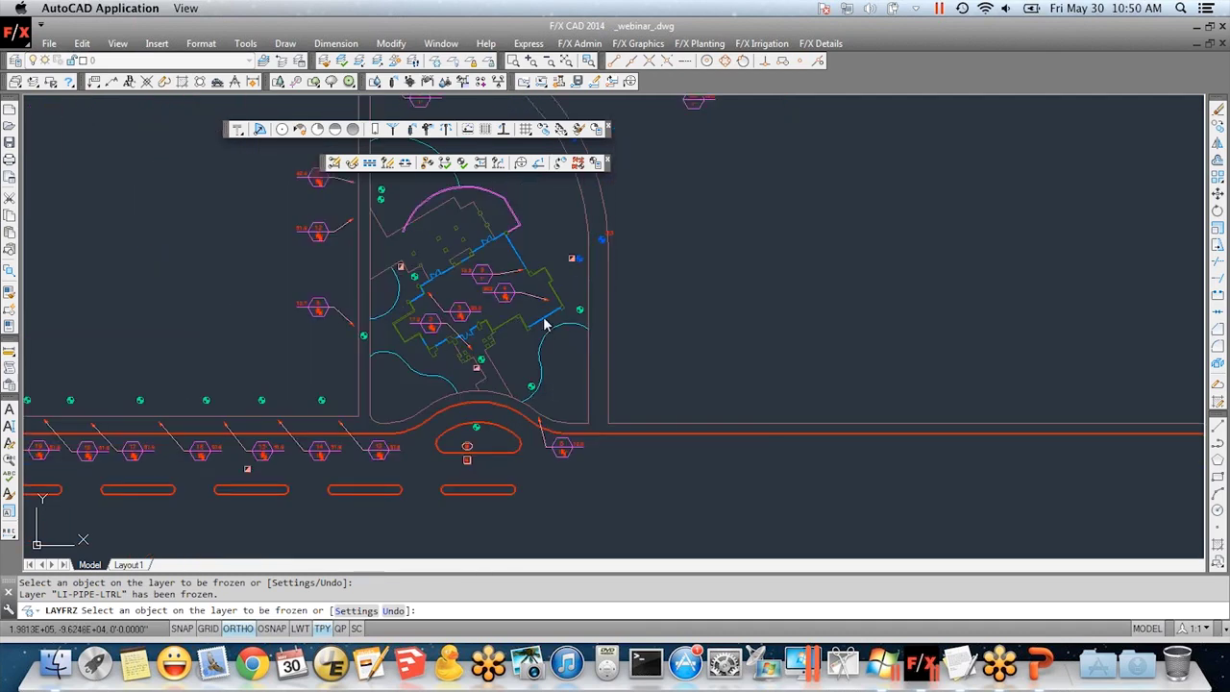
scroll(563, 420, "up", 2)
scroll(549, 335, "down", 2)
key("Escape")
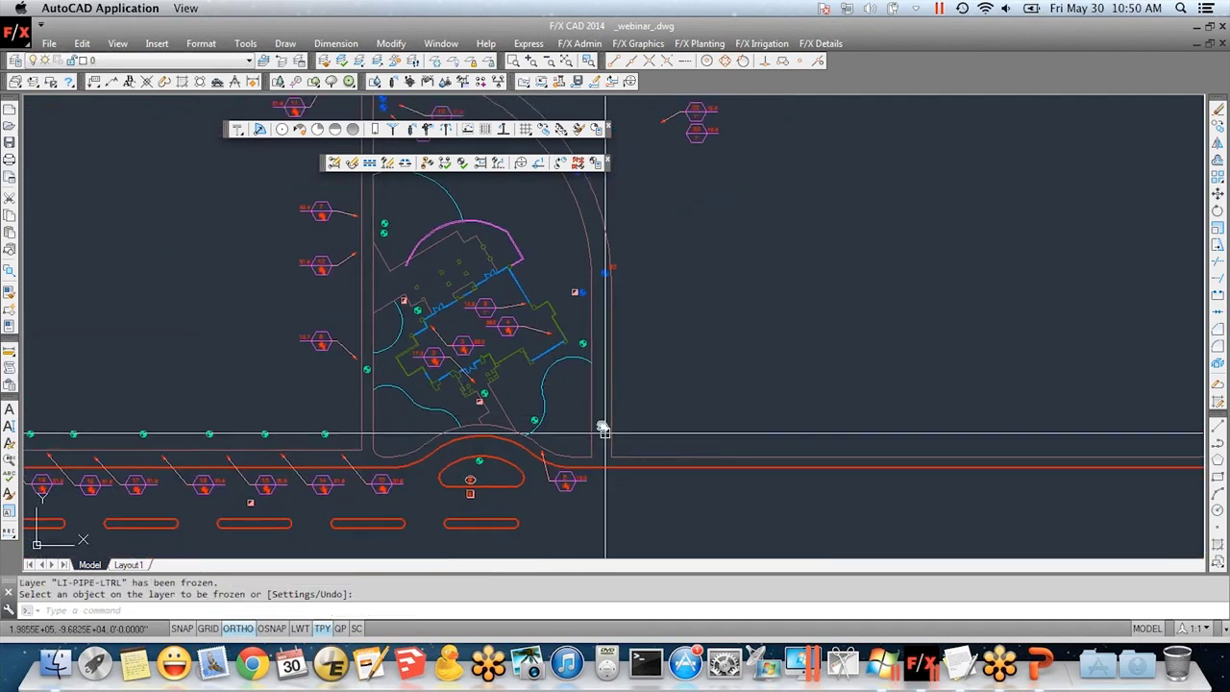
- Create a polyline boundary around the curved planting bed at the southeast corner of the site, inside the road
scroll(603, 429, "up", 5)
type("boundary")
key("Return")
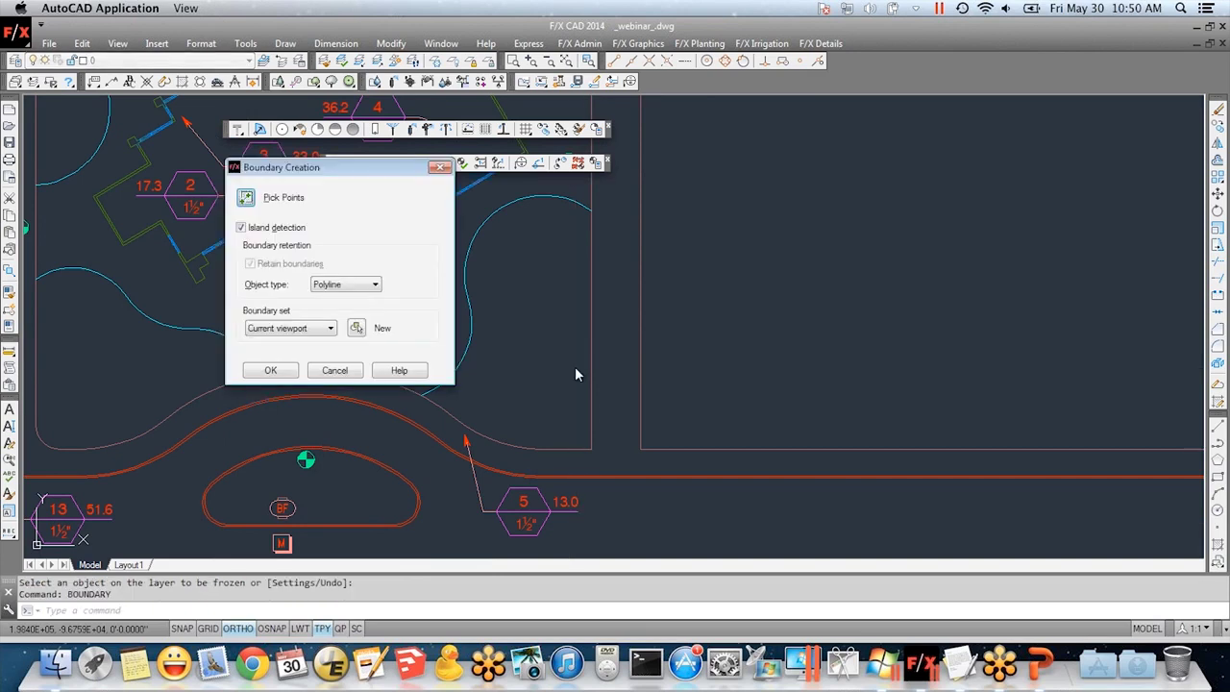
left_click(241, 200)
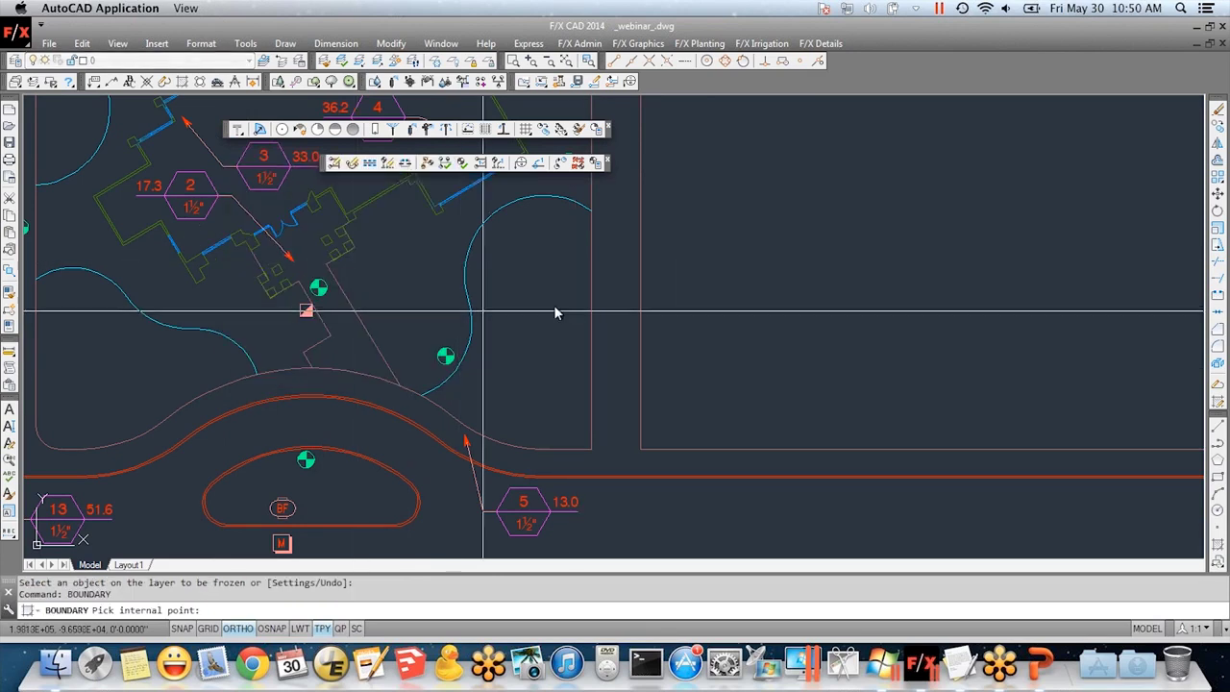
left_click(526, 356)
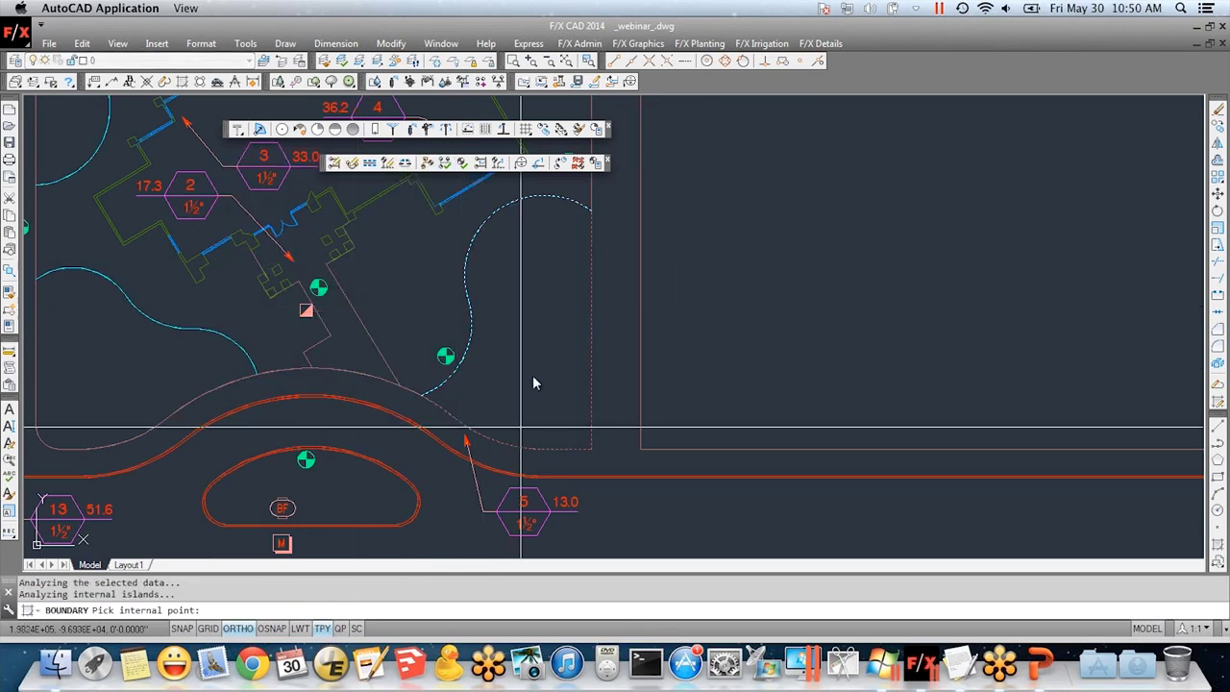
- Stretch the upper east corner of the southeast bed's boundary polyline slightly down along the straight edge
left_click(474, 336)
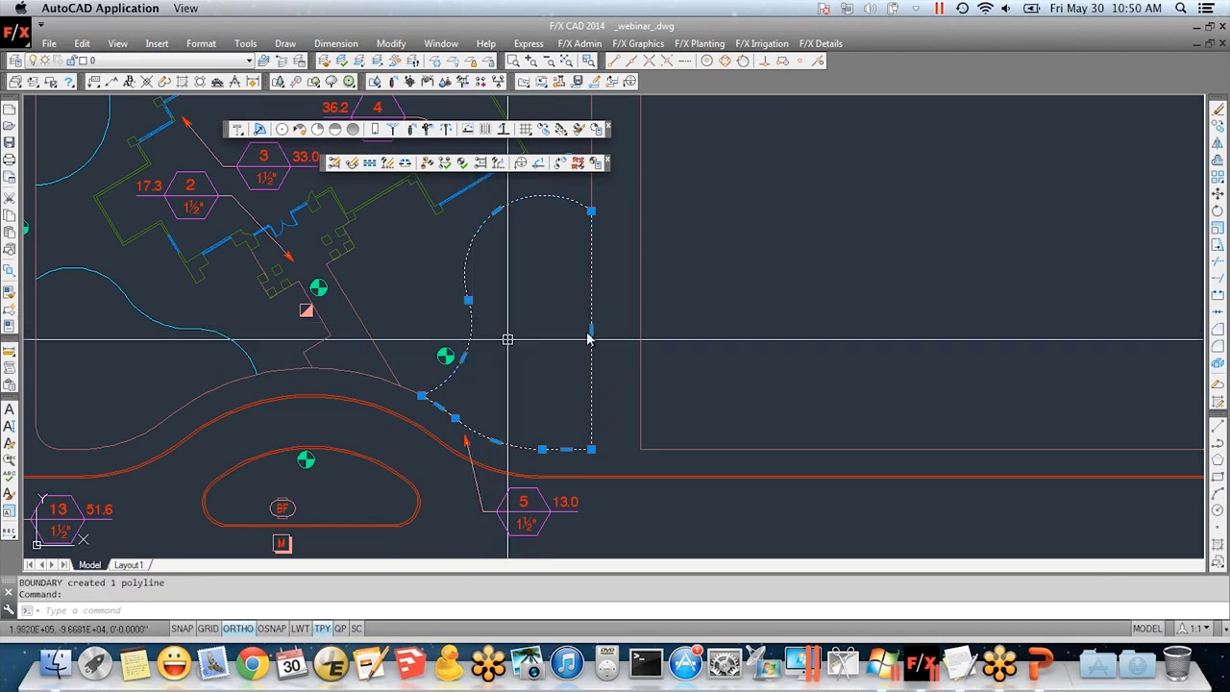
left_click(591, 211)
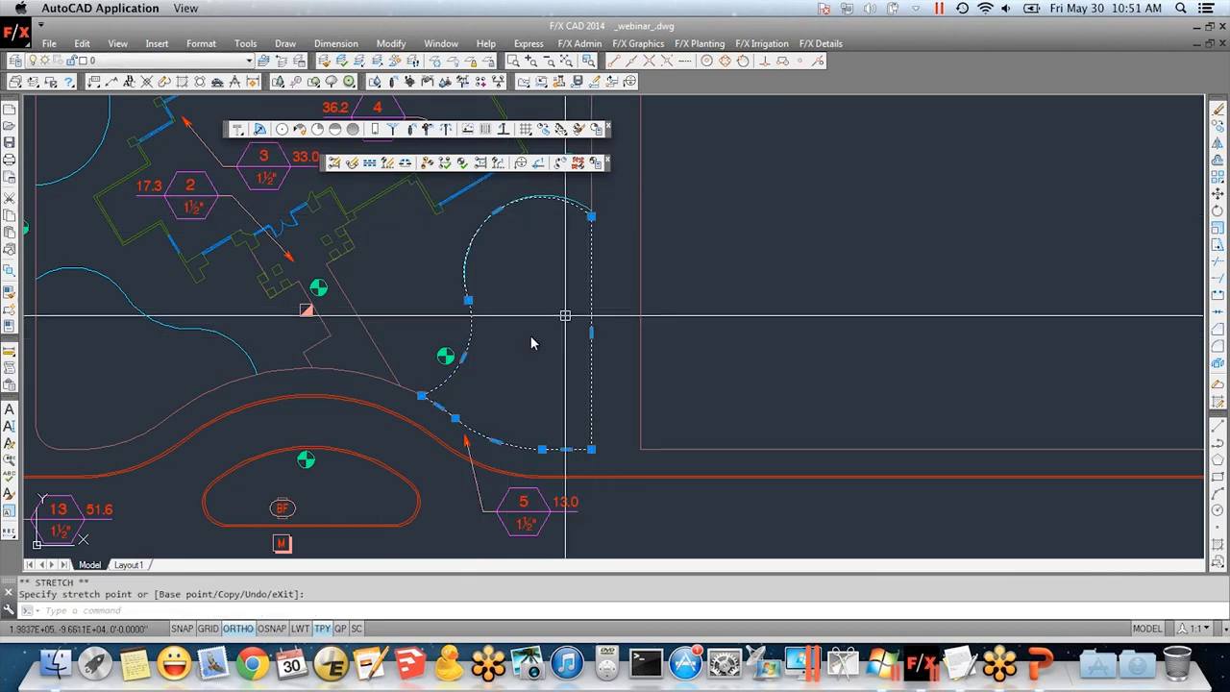
scroll(448, 357, "left", 1)
key("Escape")
key("Escape")
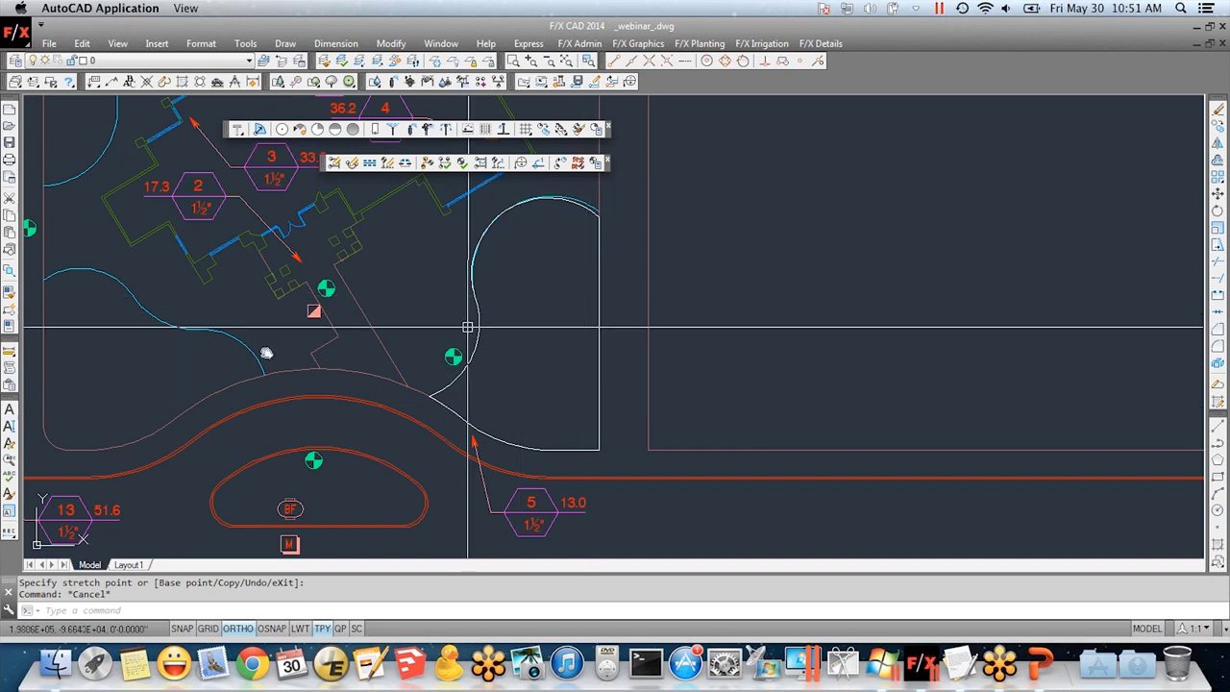
- Create a polyline boundary around the southwest curved planting bed and stretch the middle vertex of its curved edge slightly into the bed
key("Return")
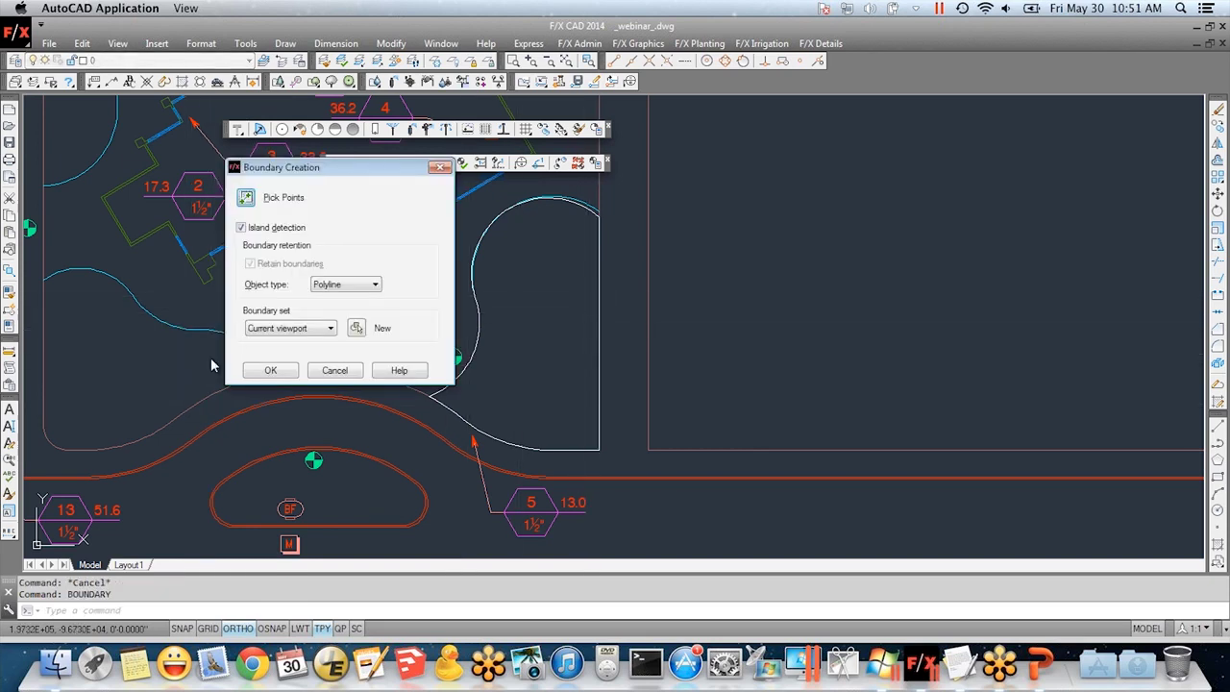
left_click(252, 198)
left_click(151, 344)
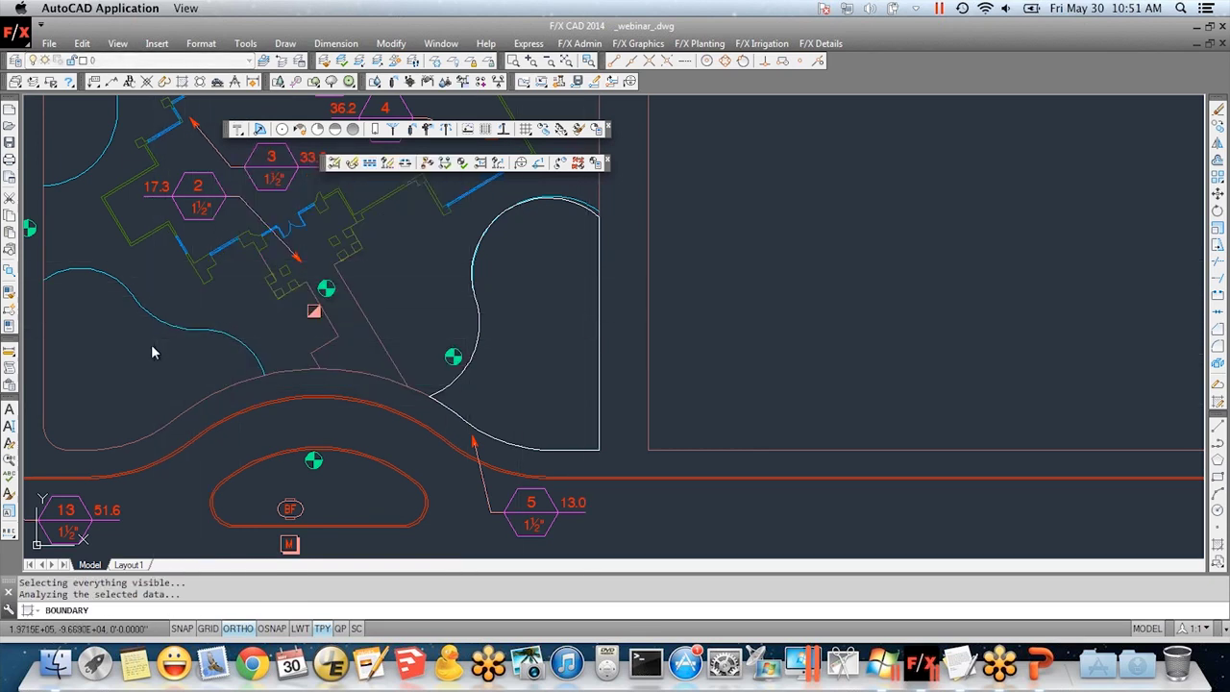
key("Return")
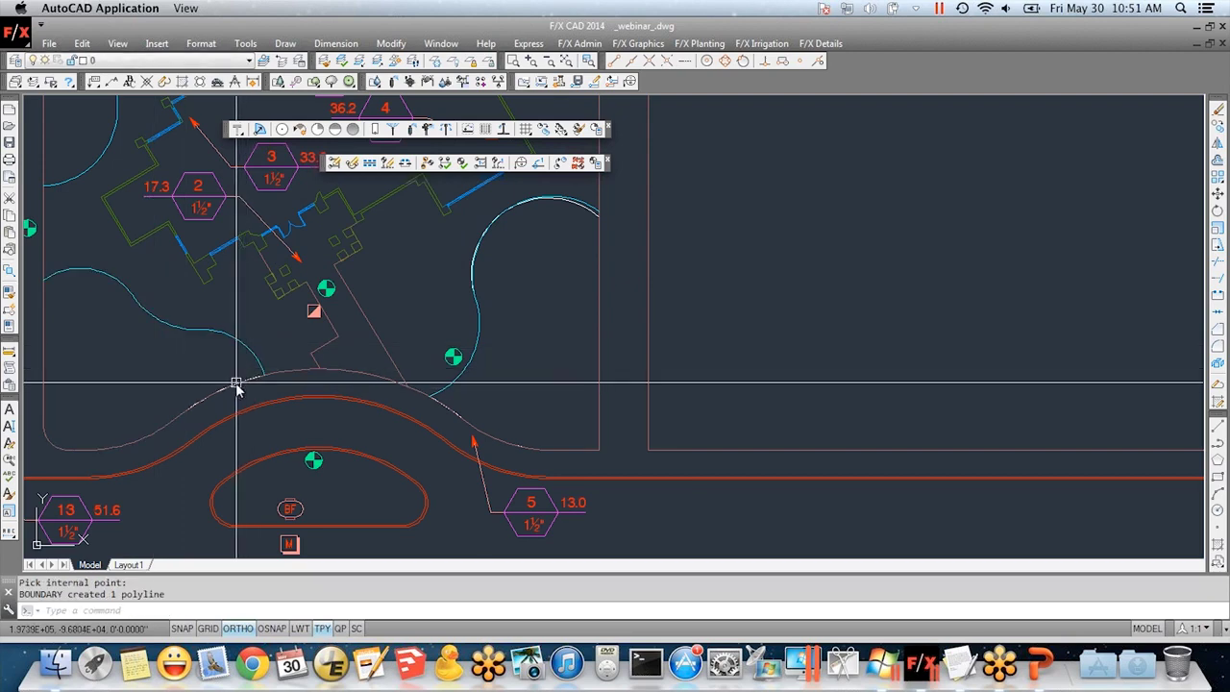
left_click(242, 386)
left_click(202, 330)
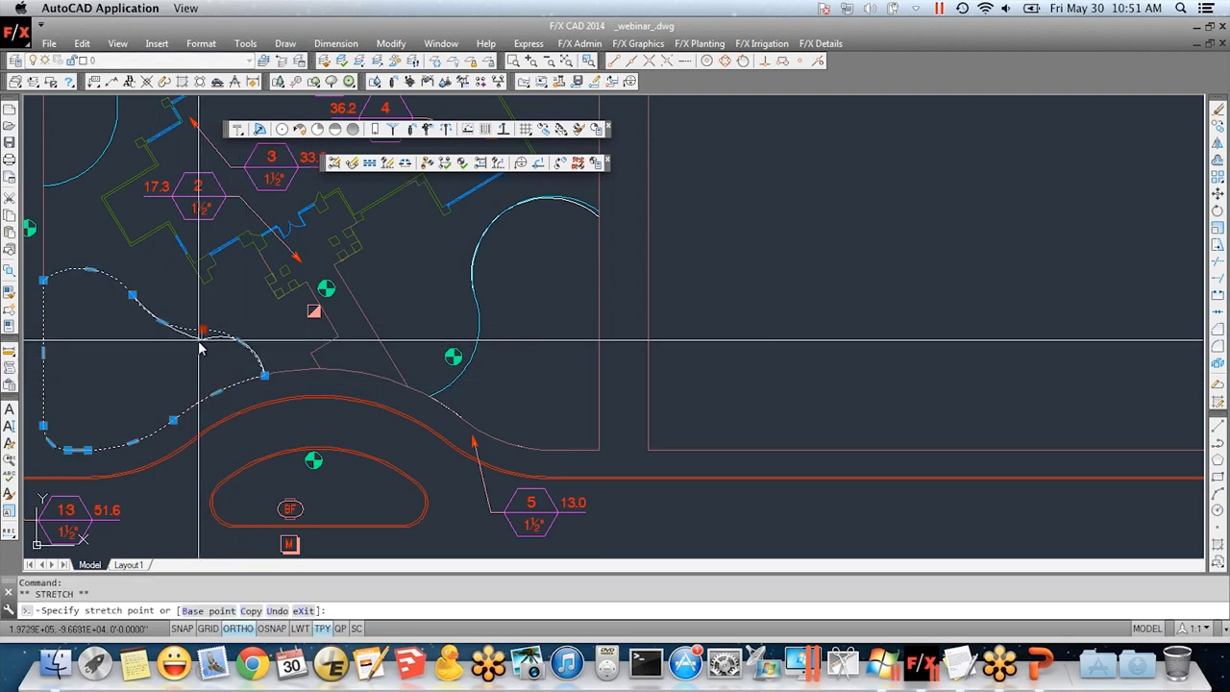
- Create a polyline boundary around the rounded planting bed west of the building
scroll(211, 330, "left", 5)
scroll(212, 330, "up", 3)
type("boundary")
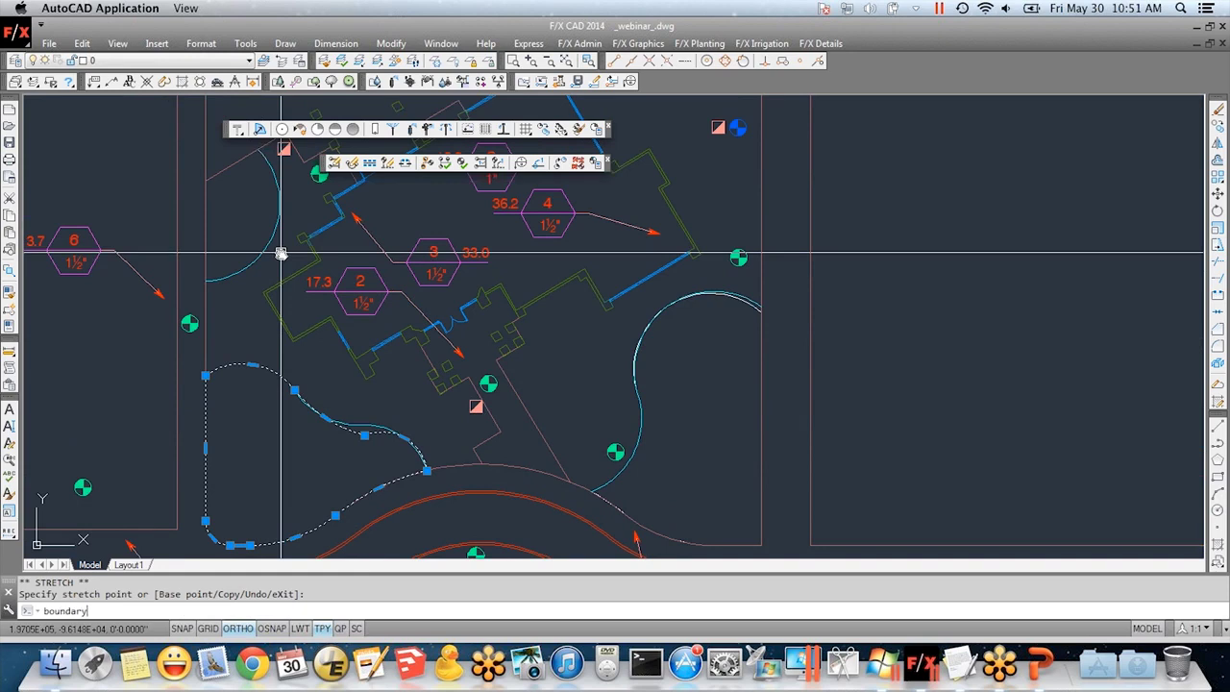
key("Return")
left_click(246, 197)
left_click(251, 229)
key("Return")
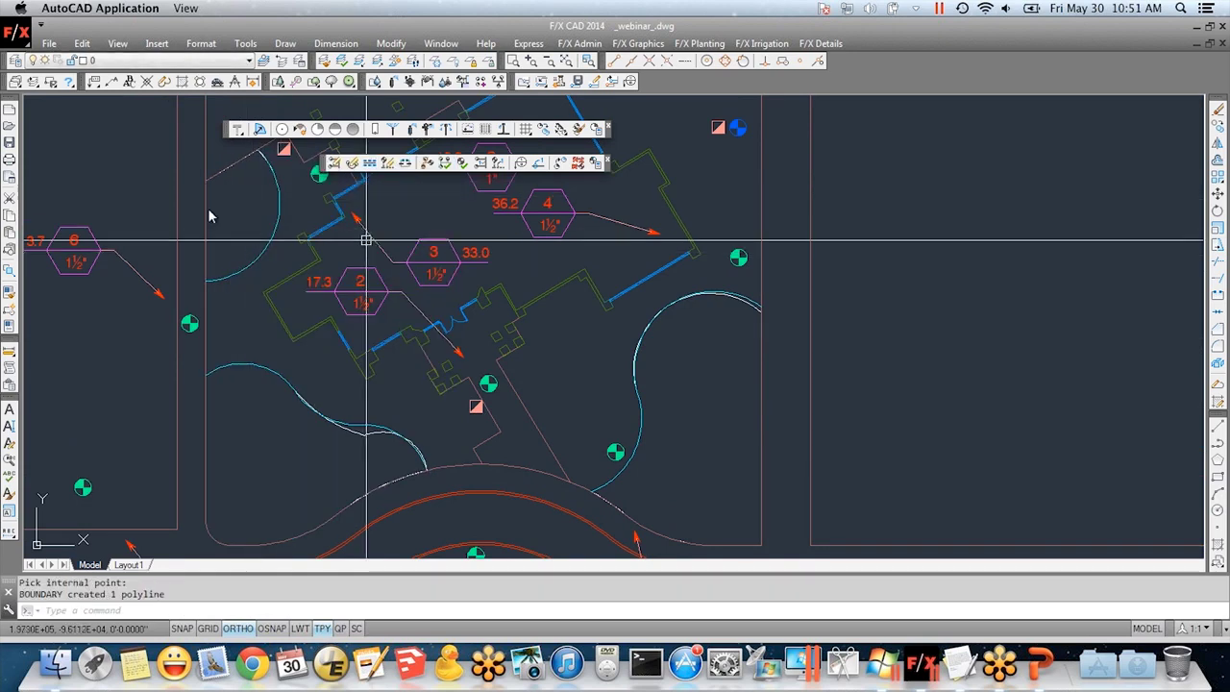
- Stretch the arc of the west bed's boundary polyline slightly inward and clear the selection
left_click(278, 192)
left_click(279, 204)
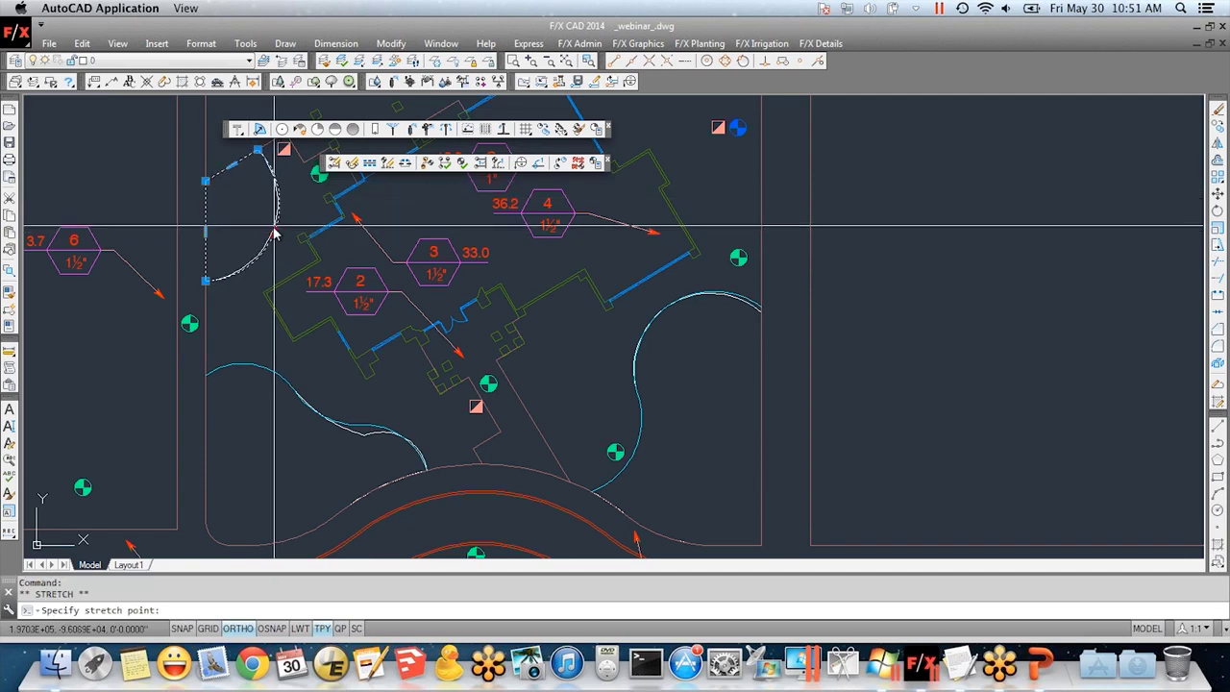
key("Escape")
key("Escape")
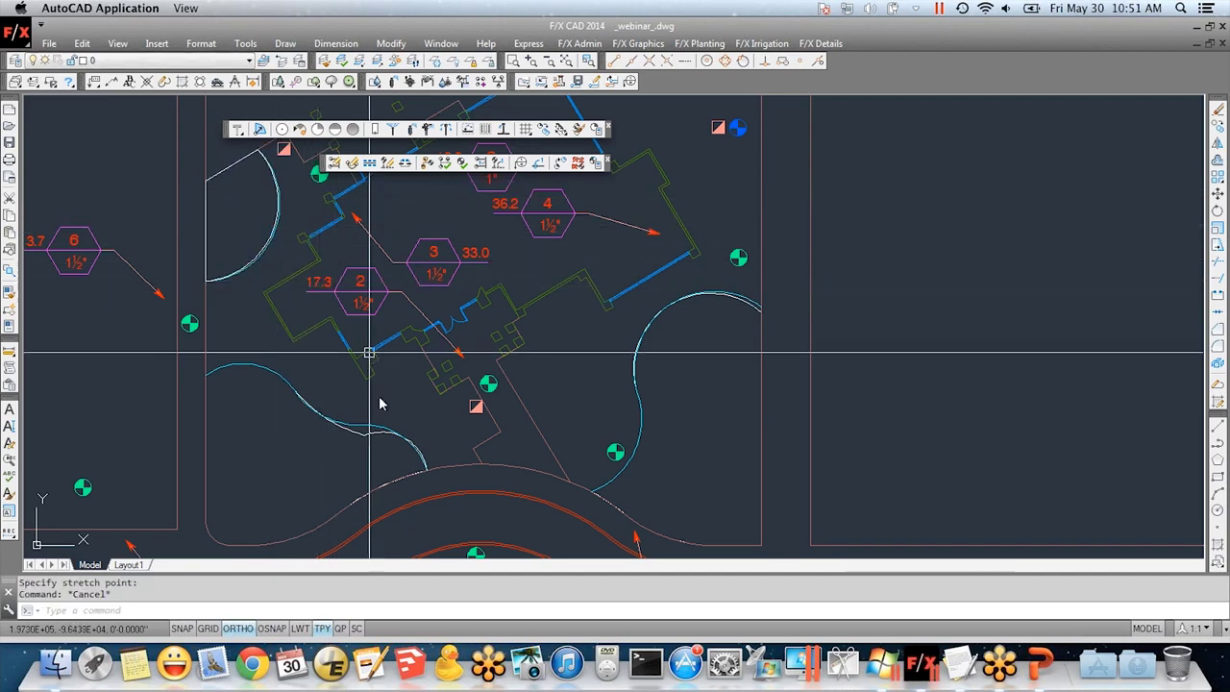
- In the Irrigation Manager, start a new drip item of type Area for Dripline
scroll(369, 353, "down", 3)
scroll(413, 343, "up", 4)
scroll(435, 185, "down", 1)
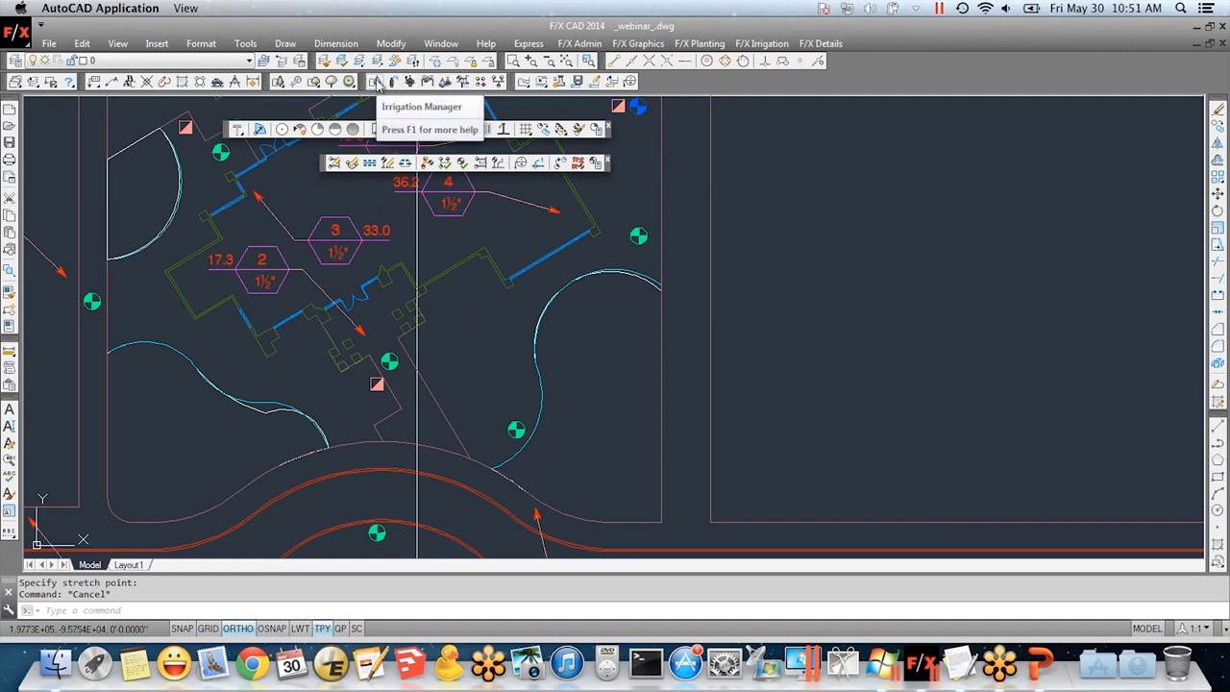
left_click(376, 83)
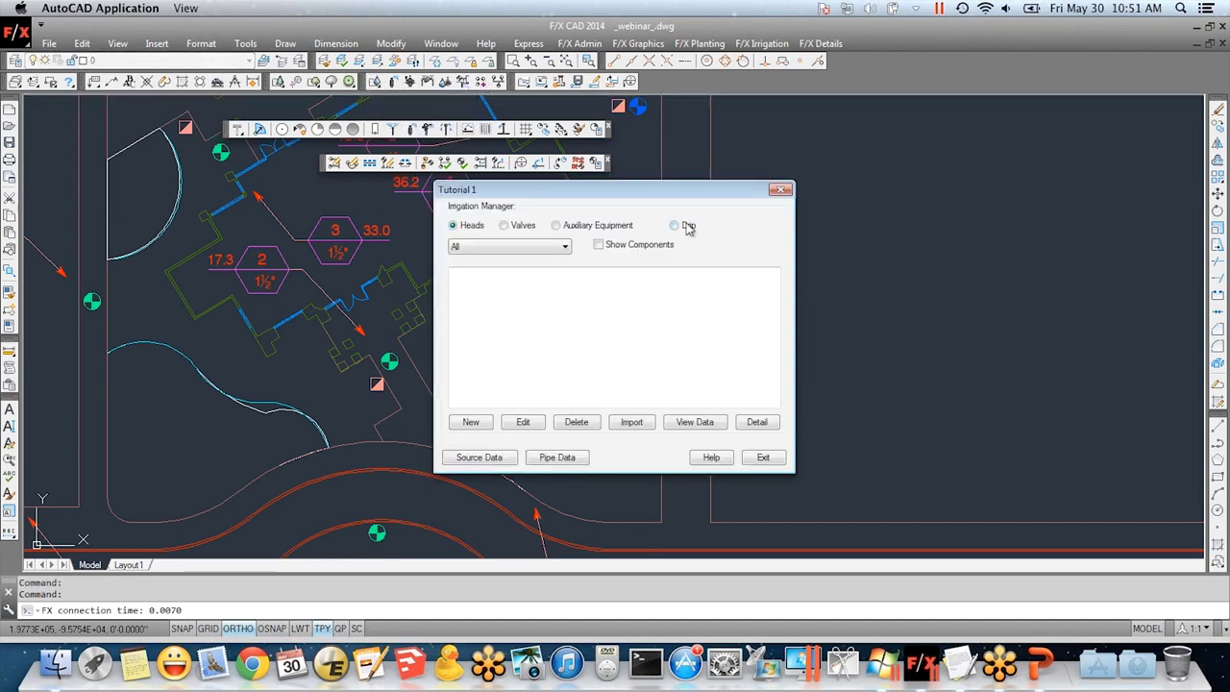
left_click(465, 423)
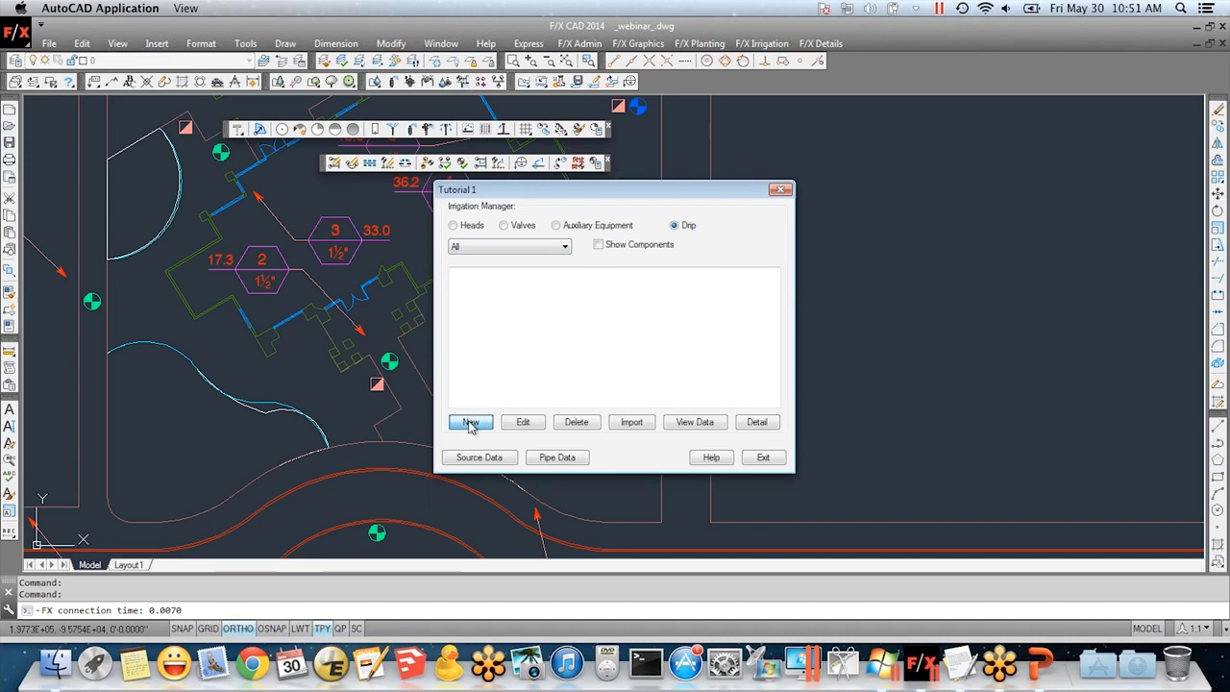
left_click(567, 318)
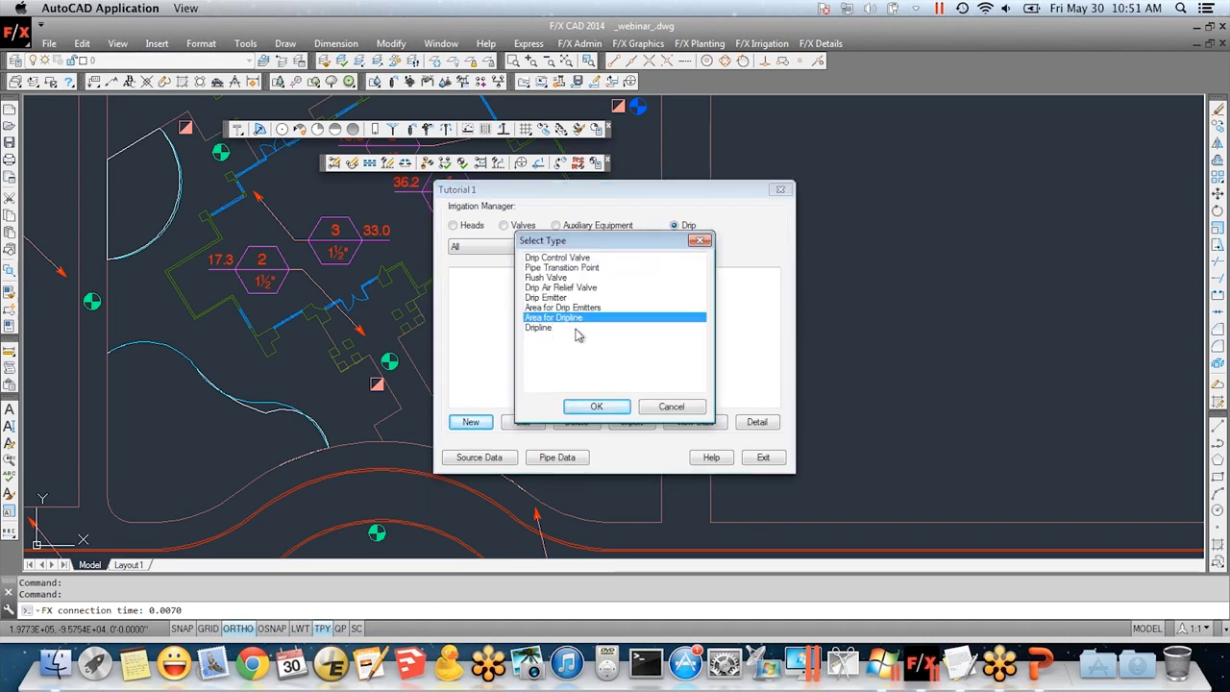
left_click(601, 408)
- Choose Rain Bird's XFCV 06-18 on-surface dripline series, with 0.6 GPH emitters spaced at 18.0" O.C
scroll(566, 241, "down", 3)
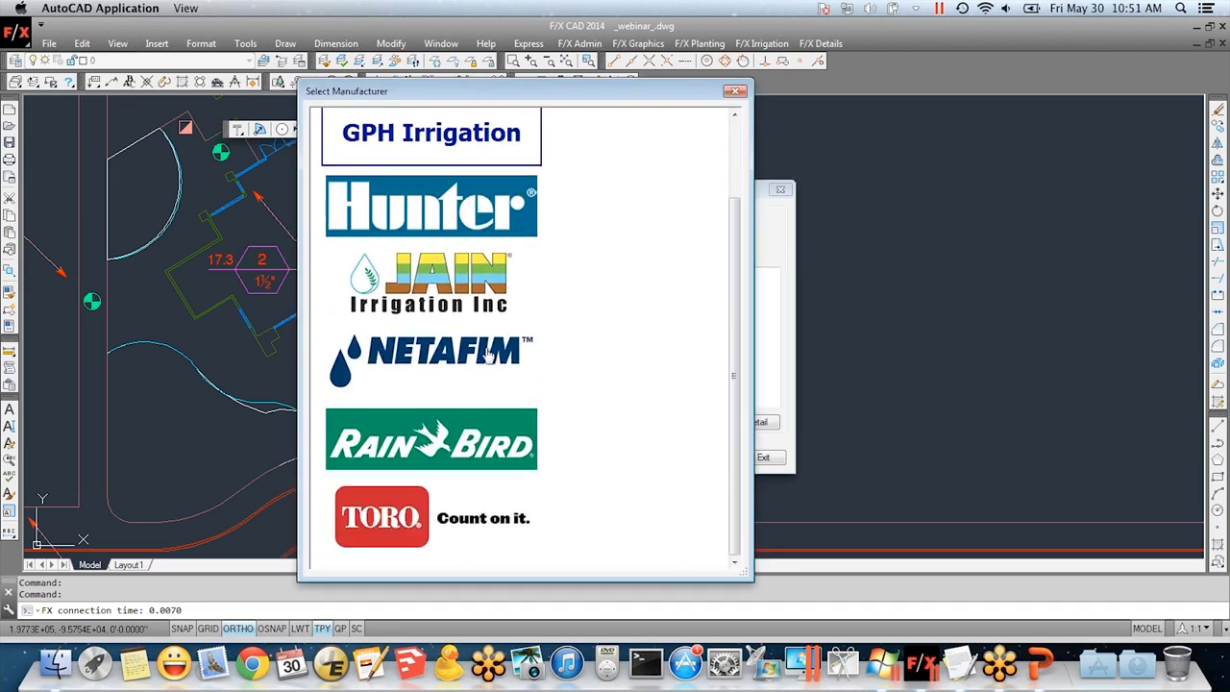
left_click(471, 425)
scroll(471, 288, "down", 6)
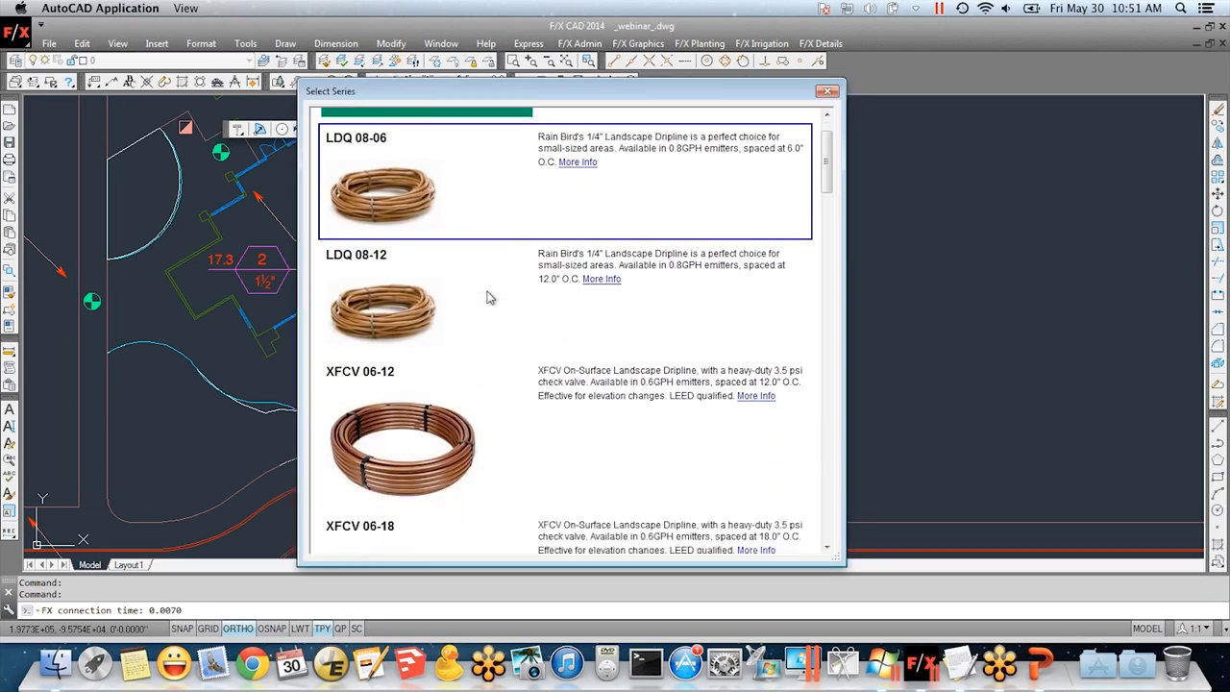
scroll(487, 298, "down", 6)
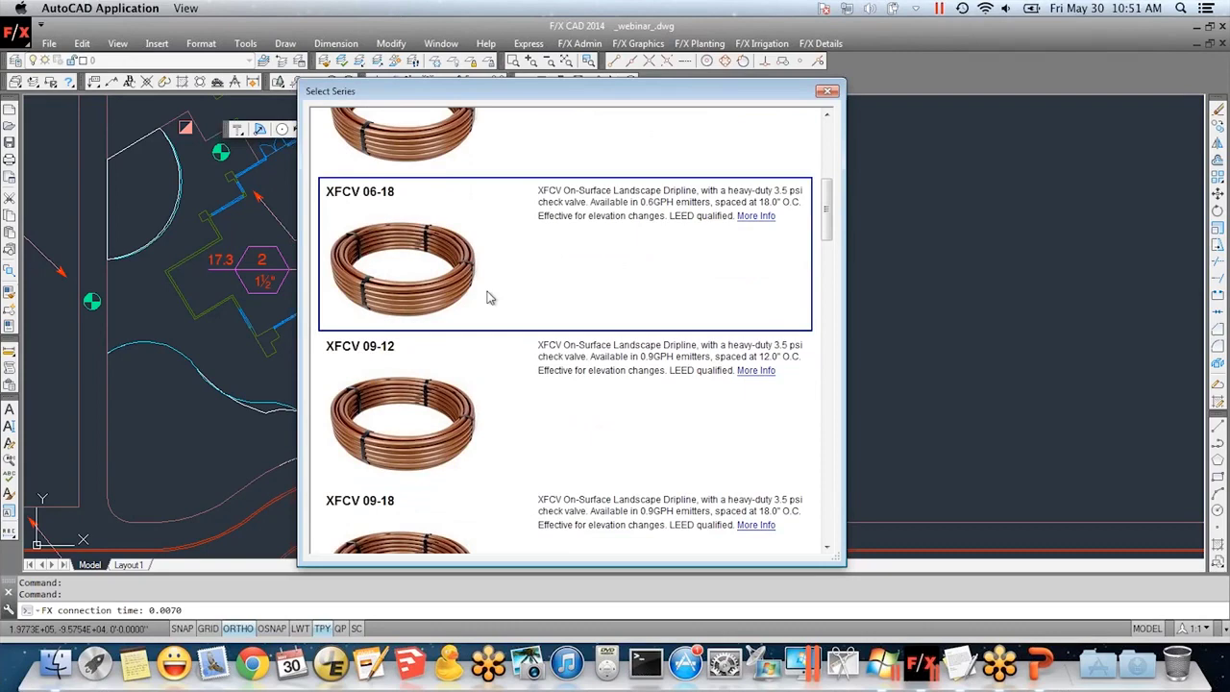
scroll(529, 432, "down", 2)
scroll(524, 426, "up", 4)
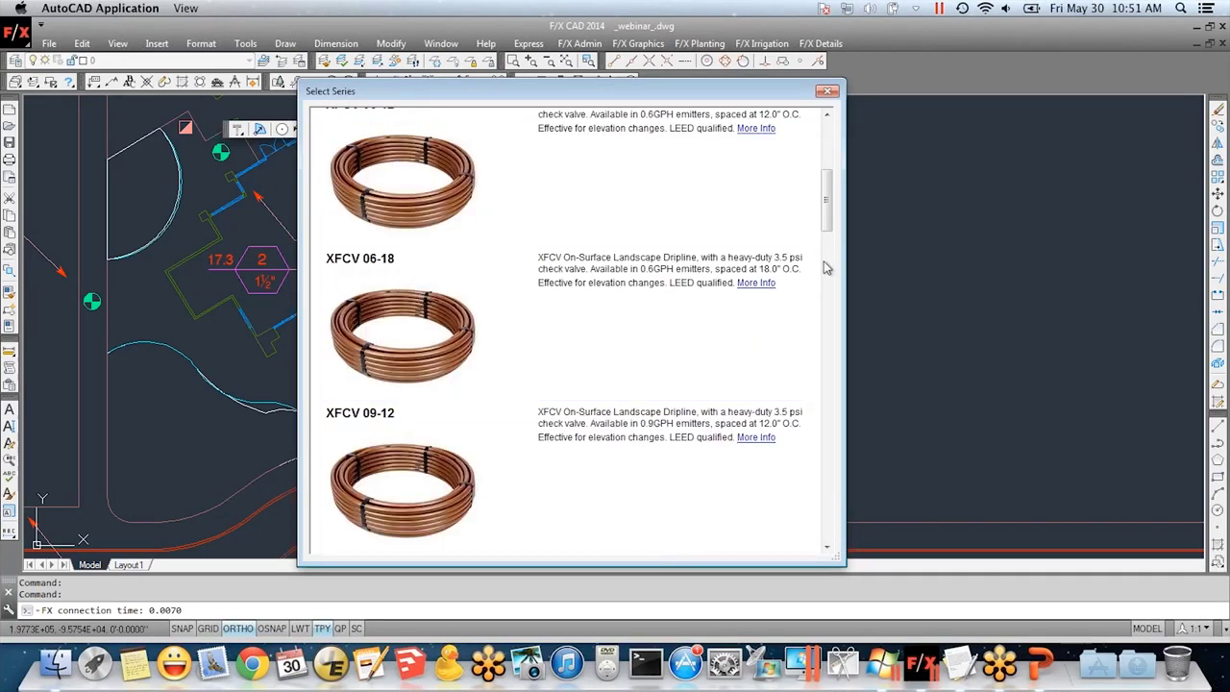
scroll(444, 346, "down", 1)
scroll(538, 257, "down", 1)
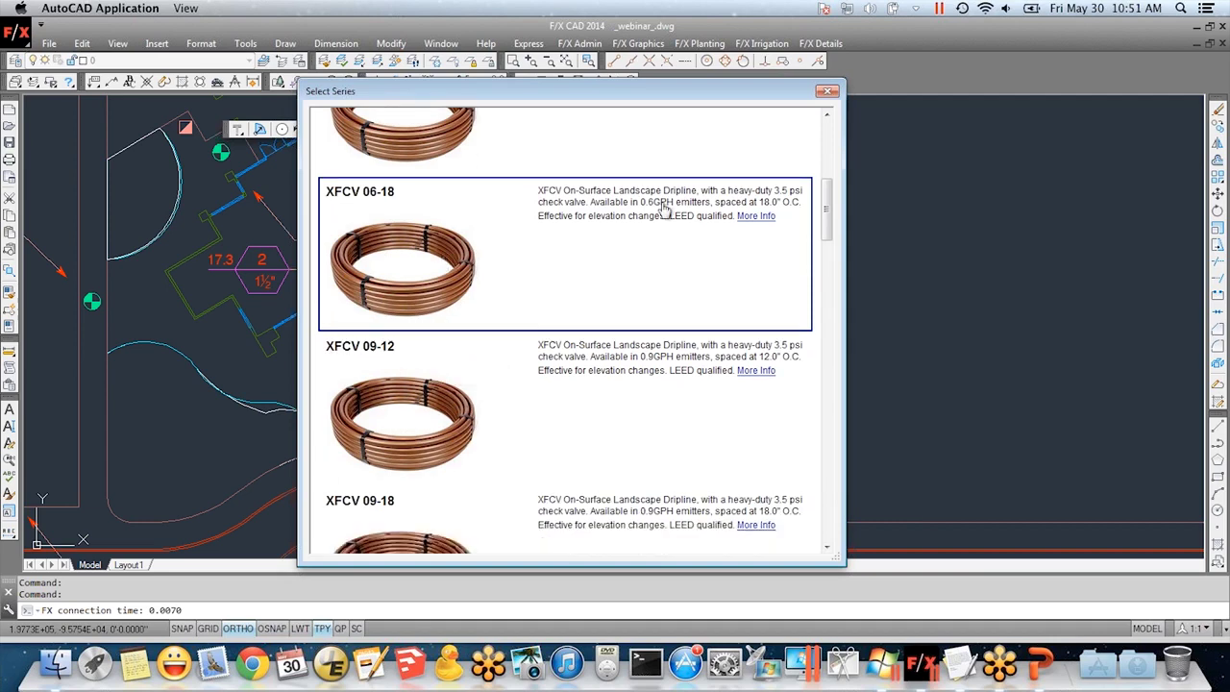
left_click(403, 301)
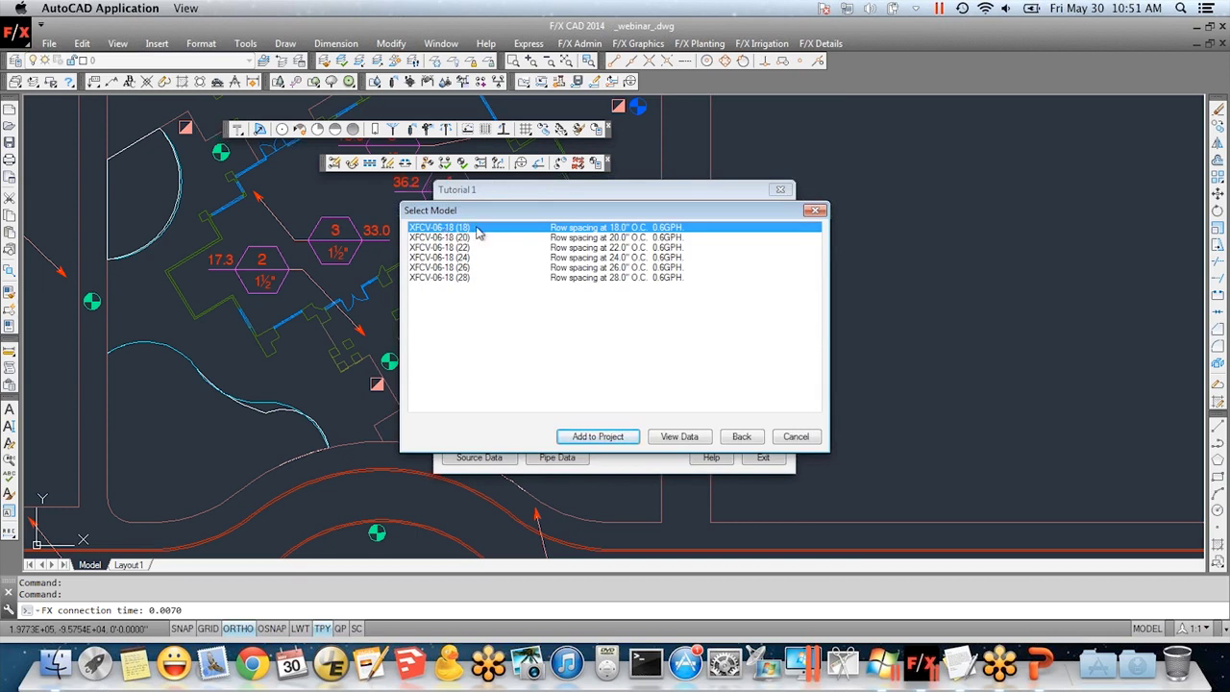
- Add the Rain Bird XFCV-06-18 (18) dripline to the project and accept its pressure settings
left_click(620, 440)
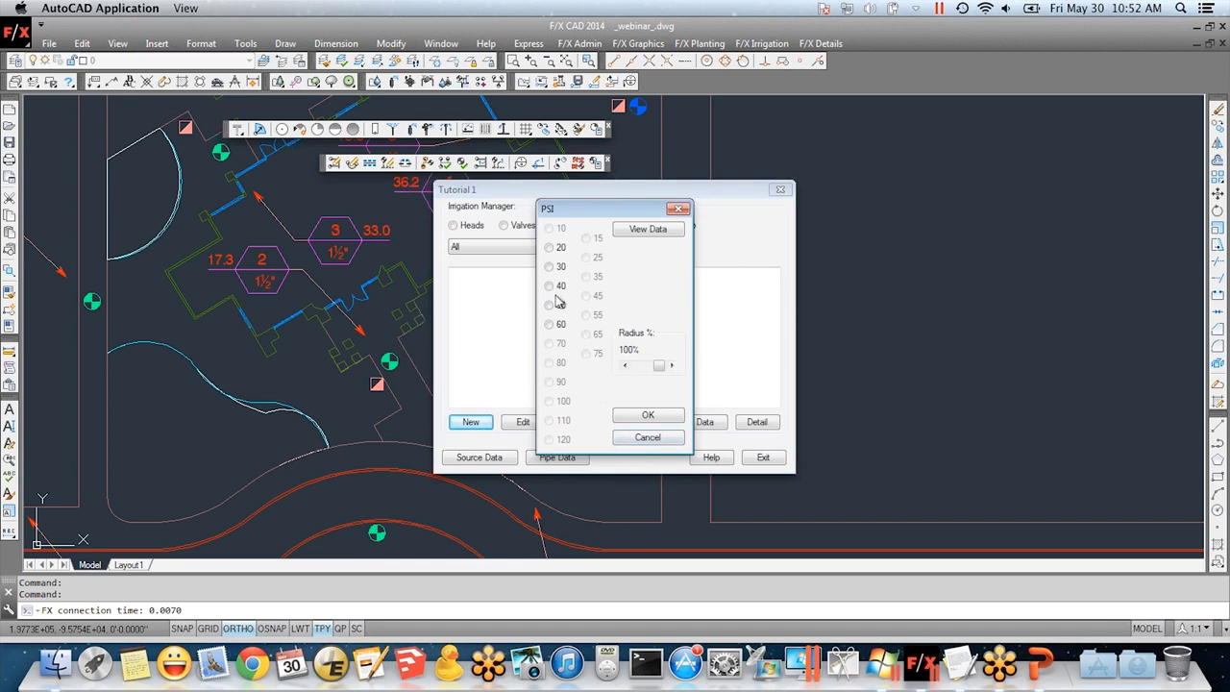
left_click(648, 416)
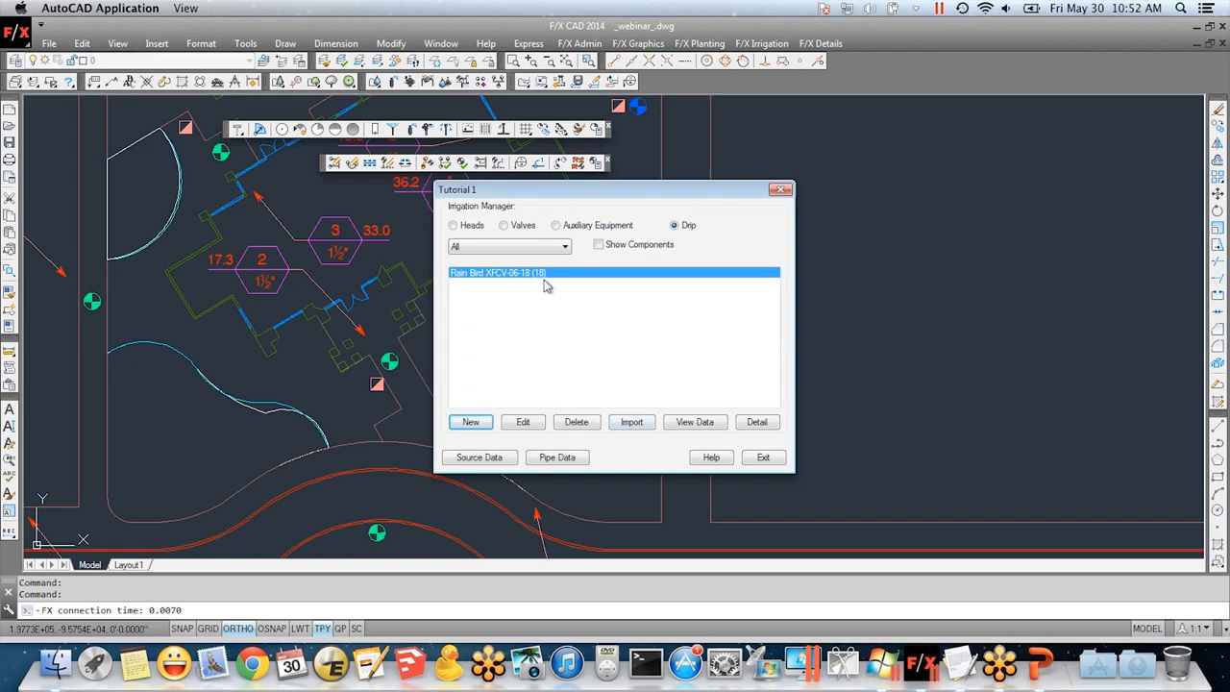
- Start a new irrigation head of type Shrub Spray from Rain Bird's 1800 Series
left_click(454, 225)
left_click(471, 424)
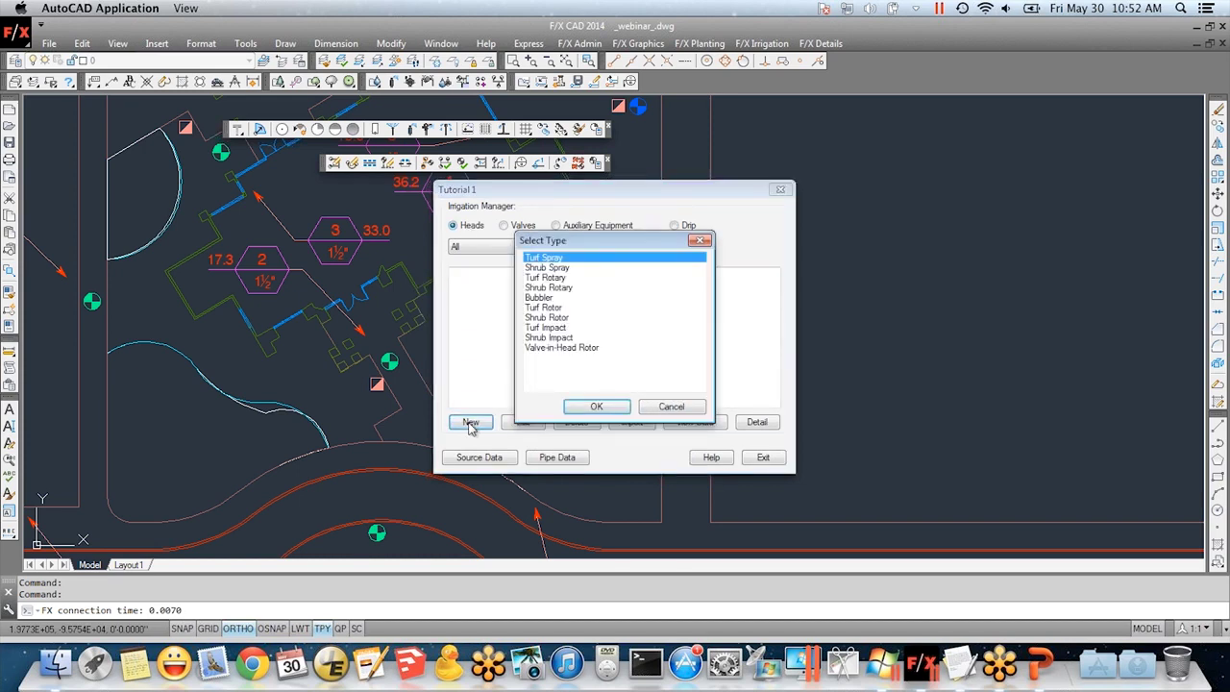
left_click(563, 268)
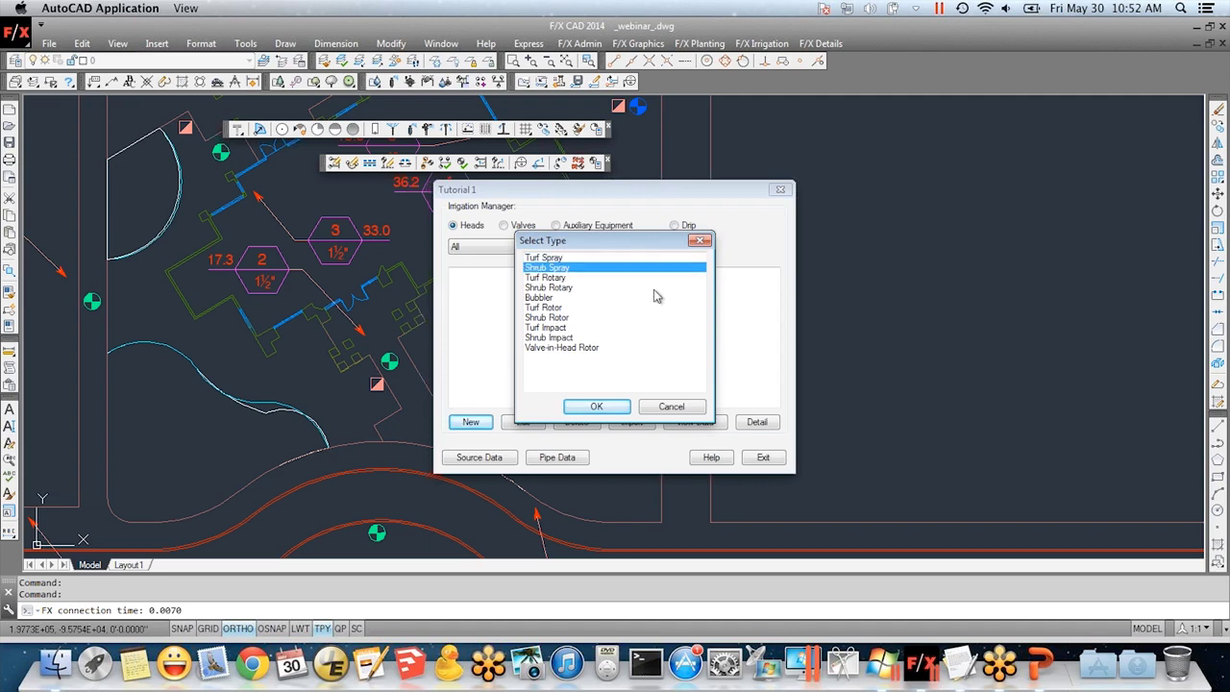
left_click(605, 407)
scroll(583, 312, "down", 2)
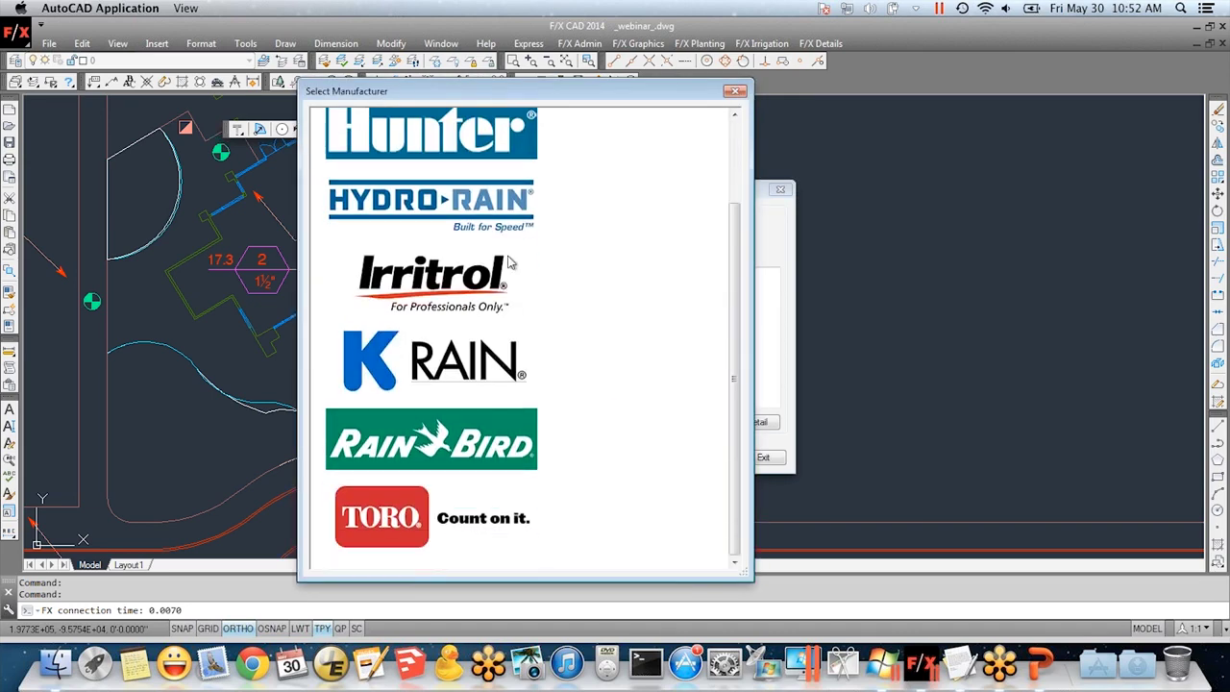
left_click(499, 426)
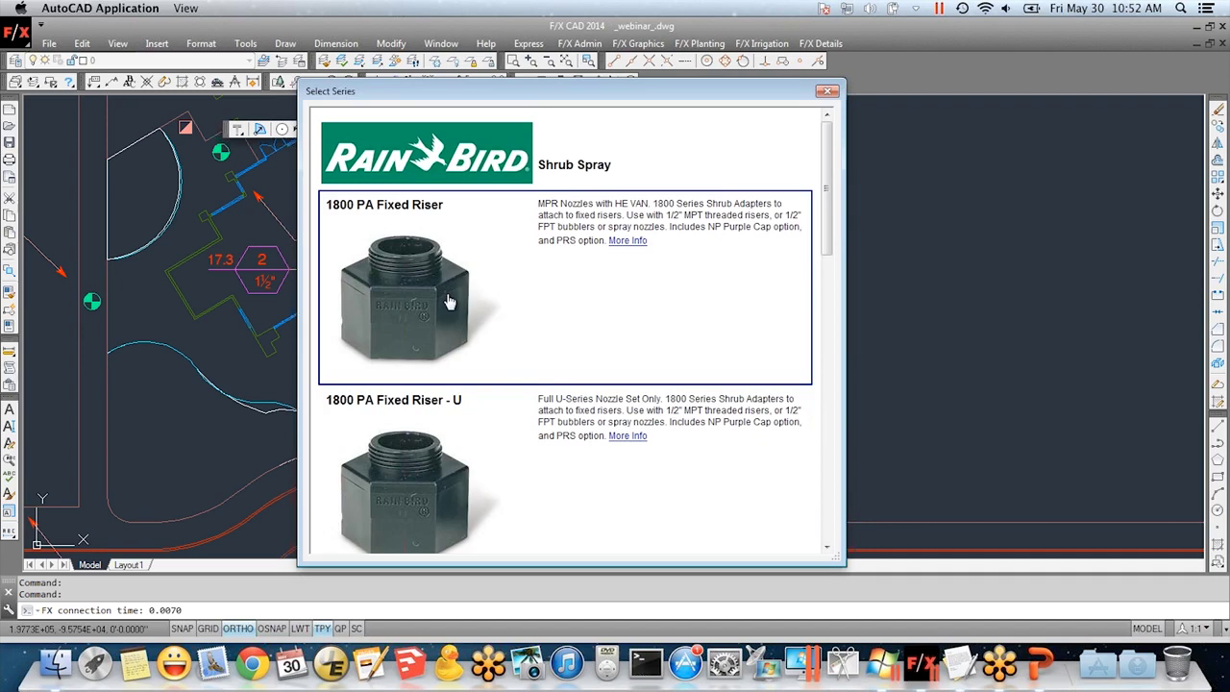
scroll(524, 298, "down", 4)
scroll(524, 293, "down", 2)
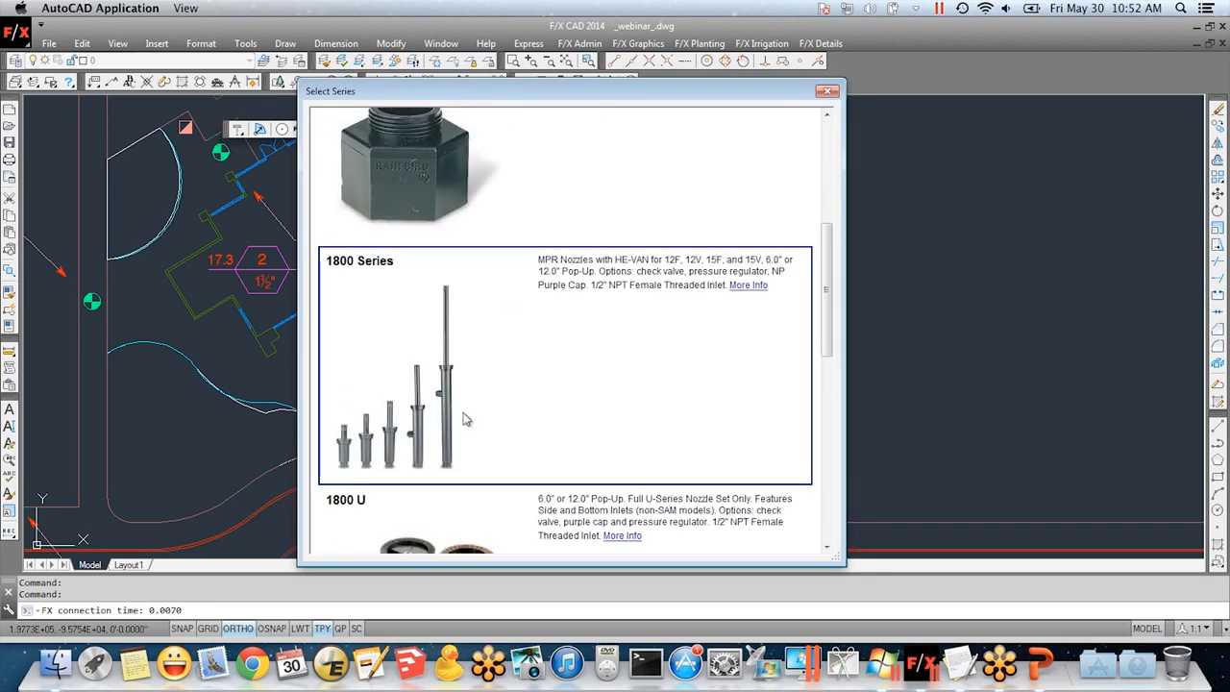
left_click(448, 420)
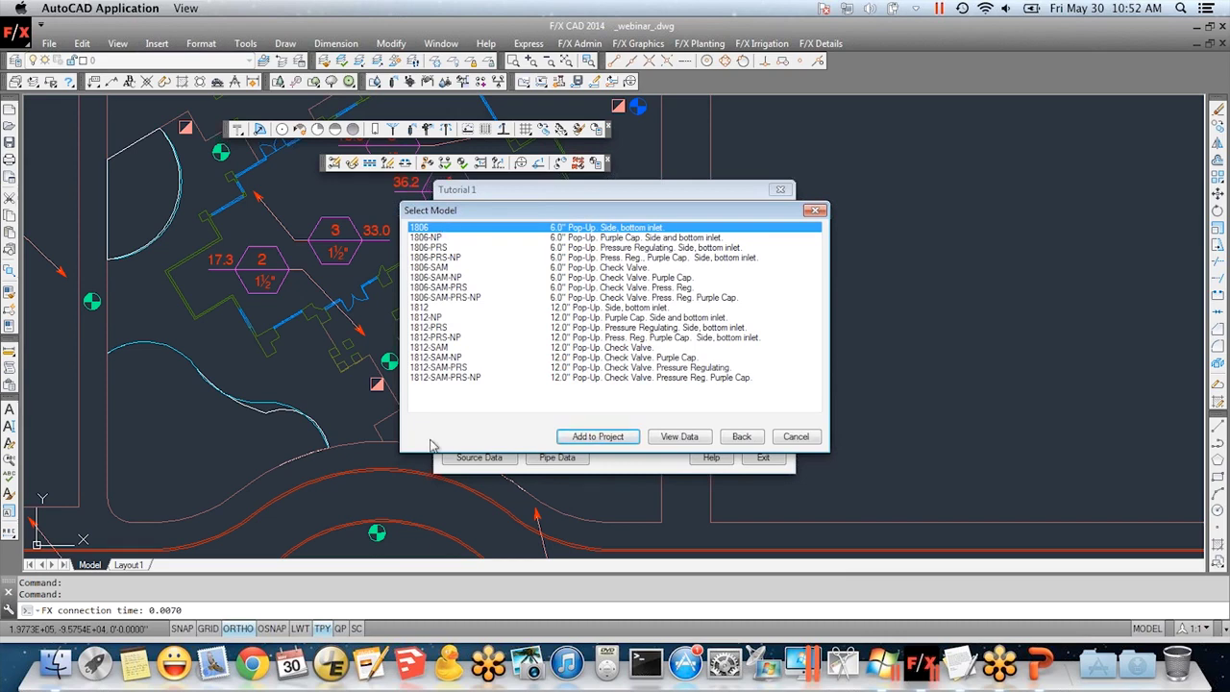
- Review the manufacturer's web page for the 1812 spray head, then close it
left_click(457, 309)
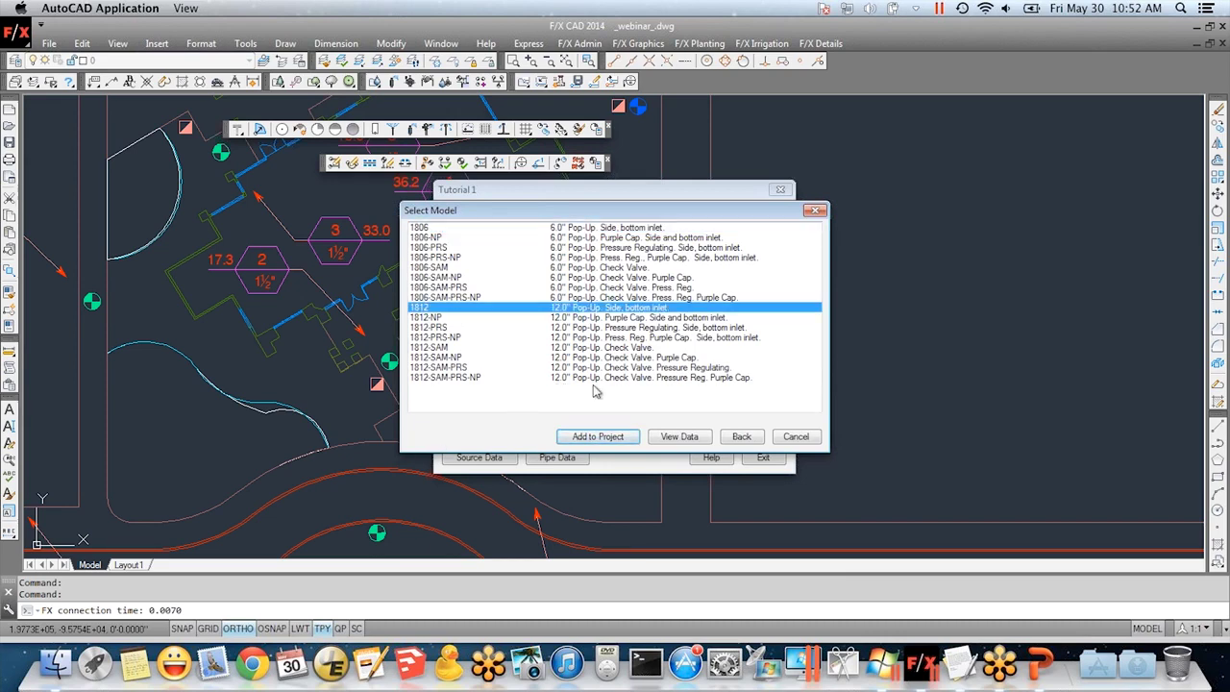
left_click(680, 438)
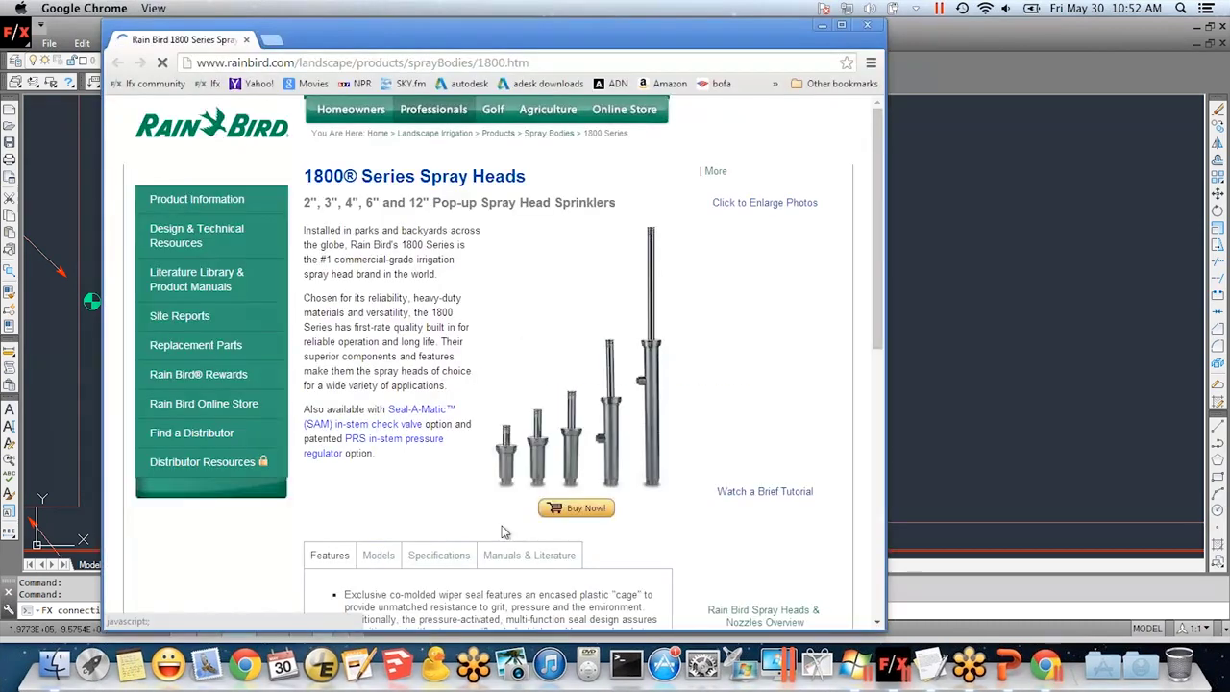
scroll(471, 433, "down", 5)
scroll(538, 384, "up", 5)
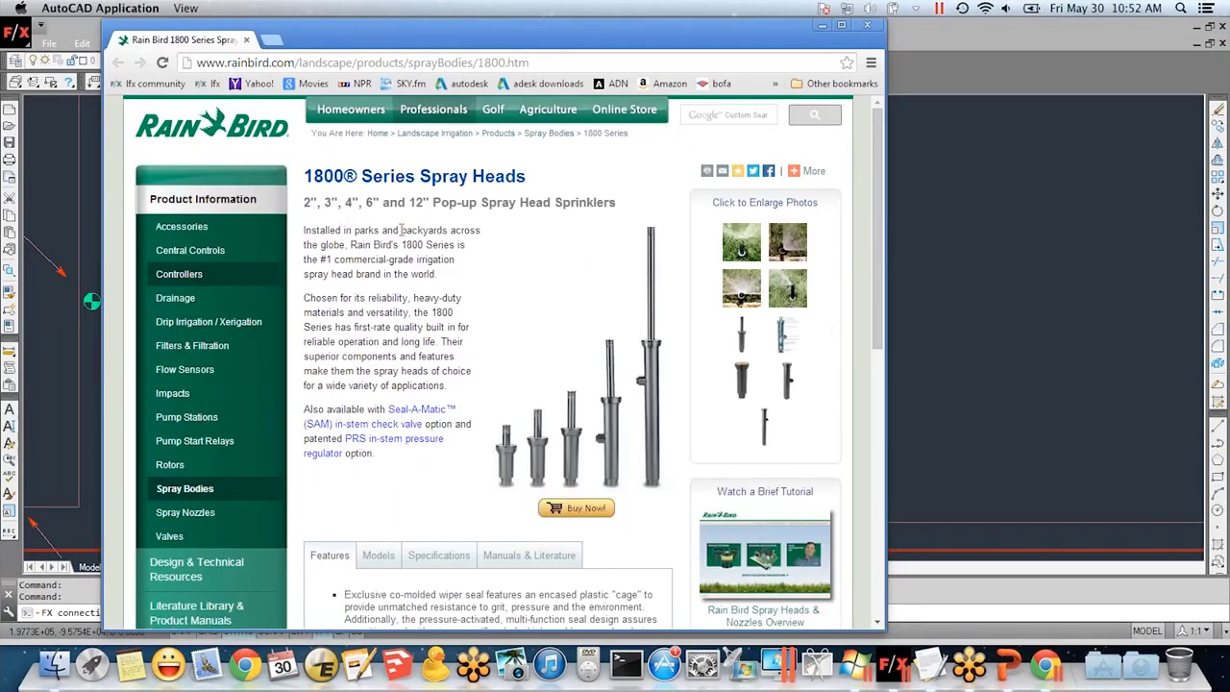
left_click(867, 27)
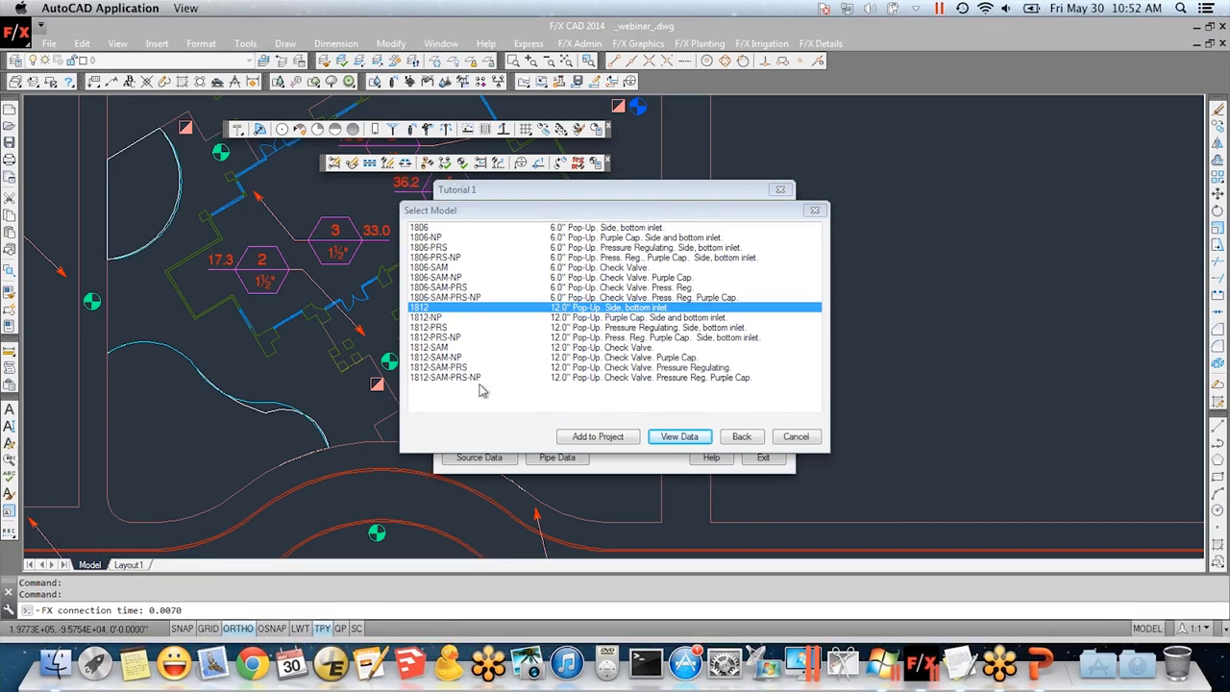
- Add the 1812-SAM-PRS 12.0" pop-up model to the project at 30 PSI
left_click(460, 368)
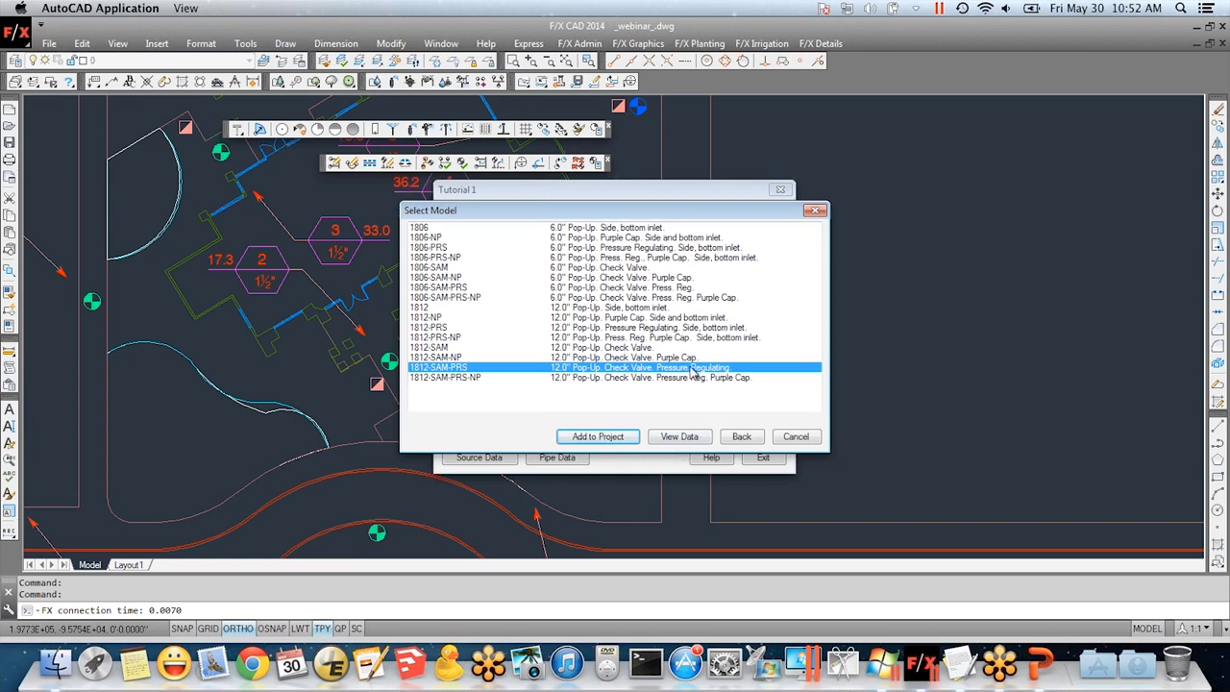
left_click(608, 438)
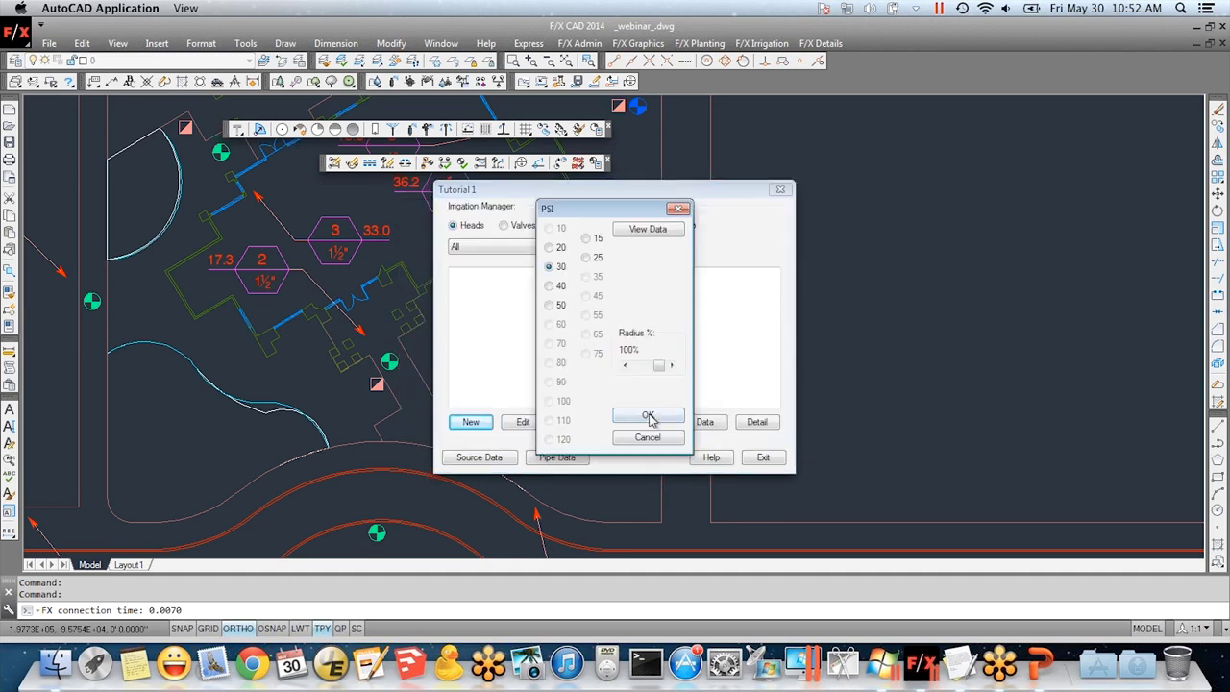
left_click(627, 368)
left_click(626, 366)
left_click(671, 365)
left_click(646, 416)
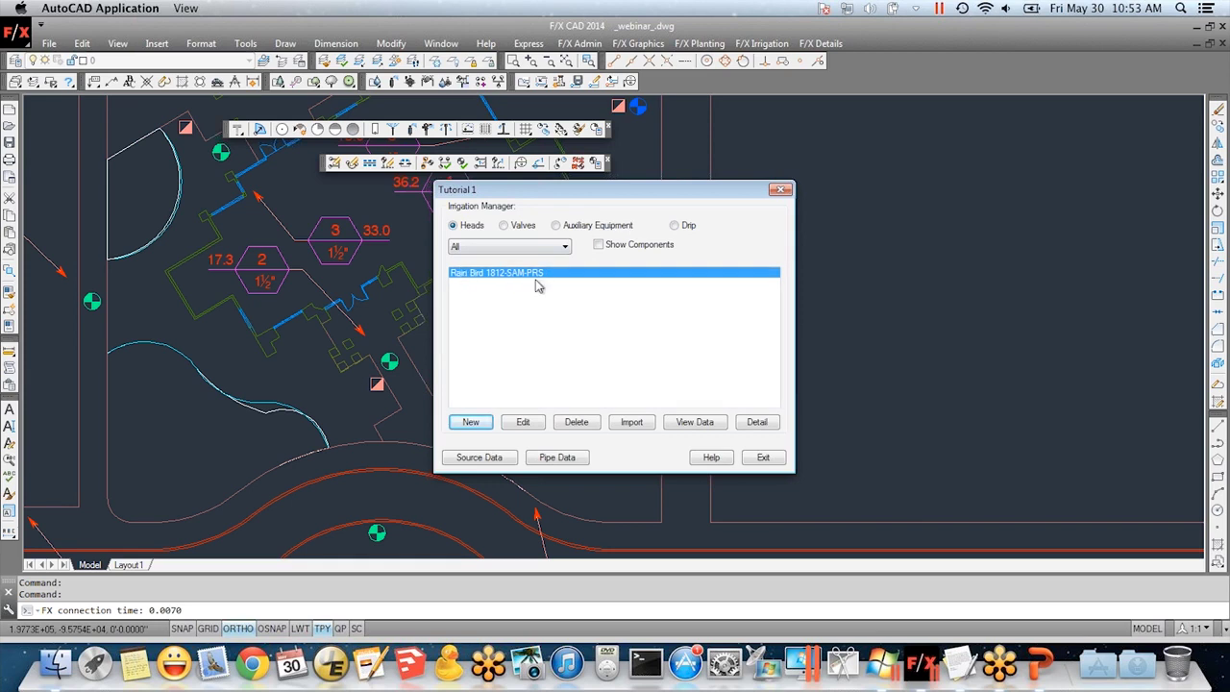
- Examine the nozzle components of the 1812-SAM-PRS head and close the Irrigation Manager
left_click(599, 245)
left_click_drag(774, 320, 770, 405)
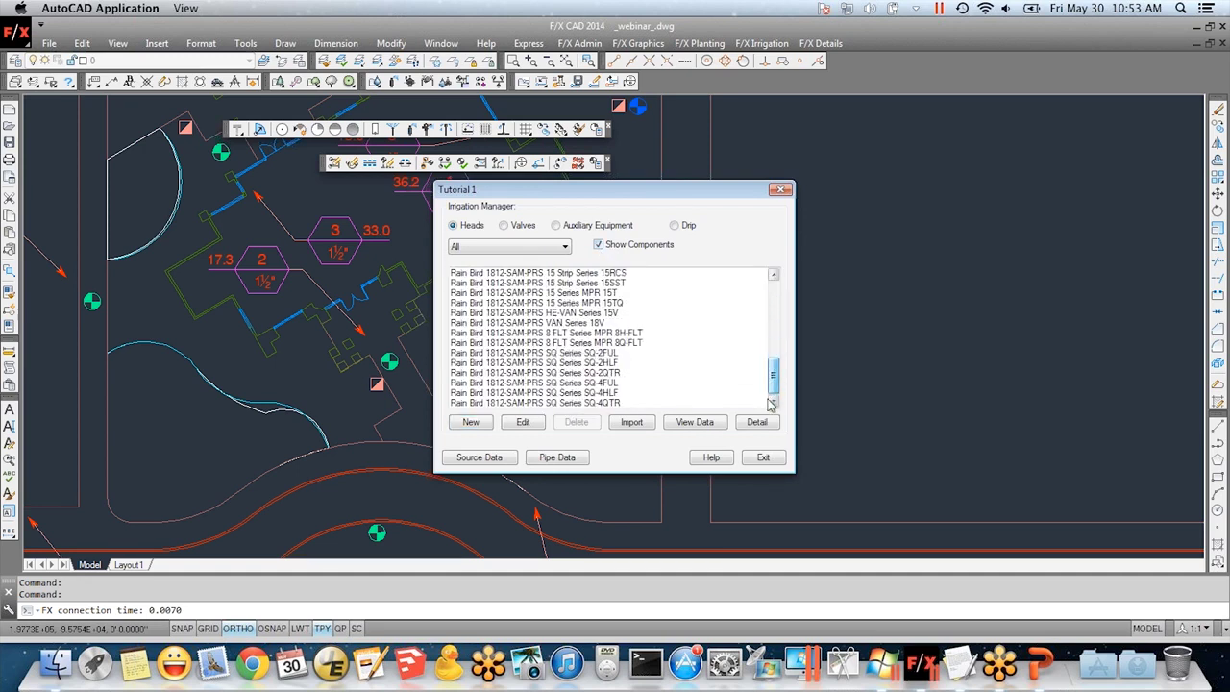
left_click(574, 373)
left_click(763, 458)
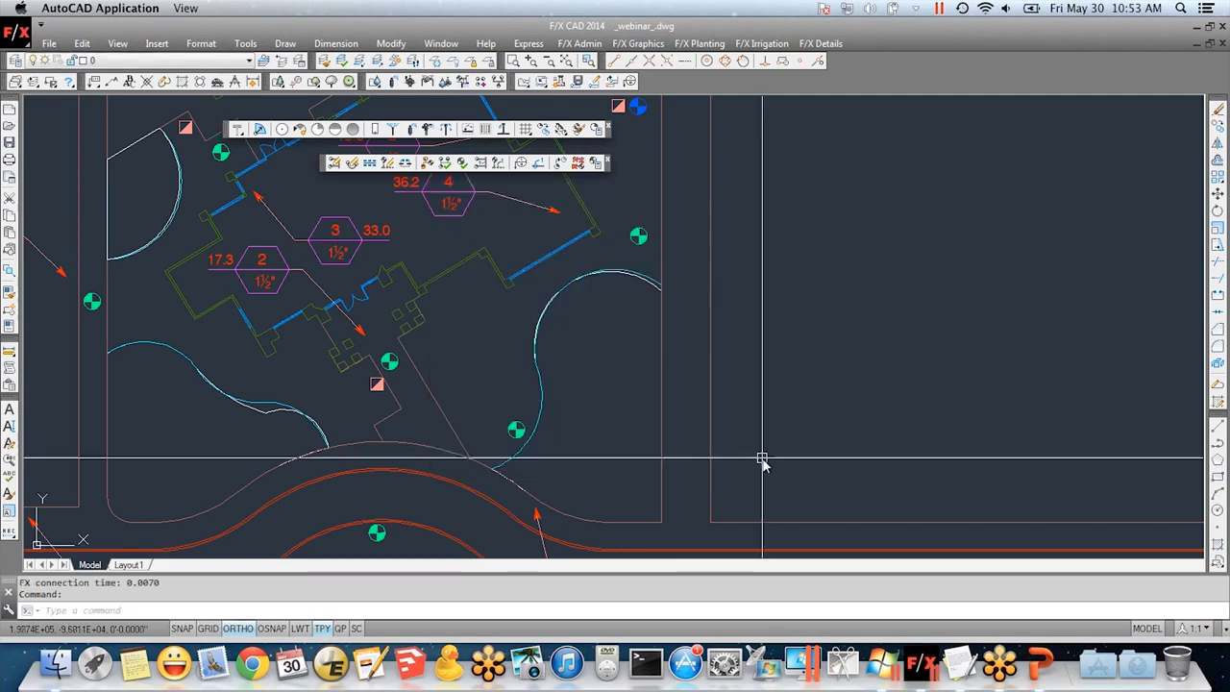
- Set the current head type for placement to Shrub Spray
scroll(411, 449, "up", 3)
scroll(411, 449, "up", 5)
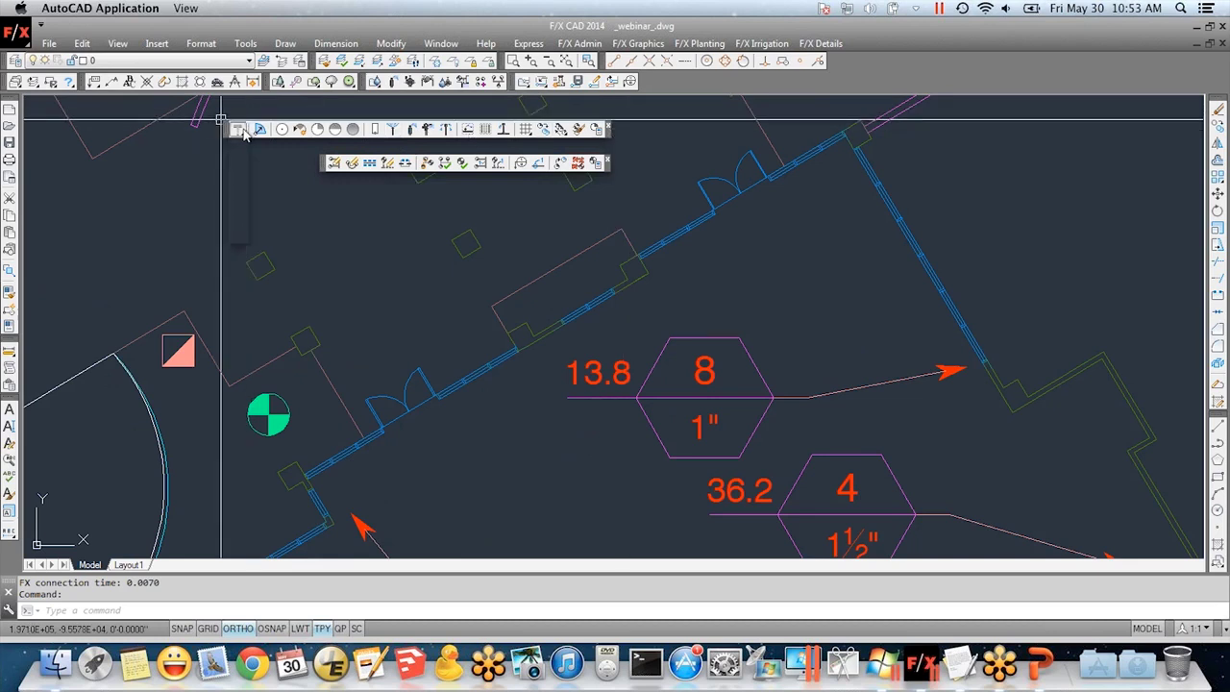
left_click_drag(244, 133, 247, 233)
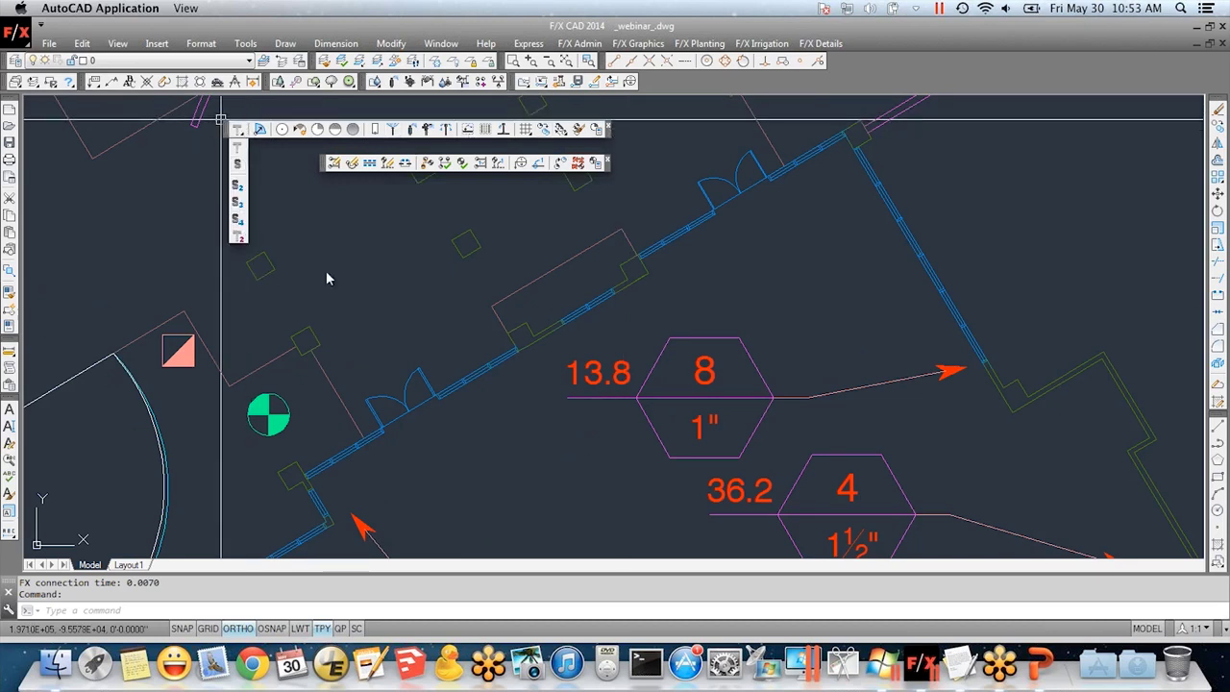
left_click_drag(240, 165, 241, 165)
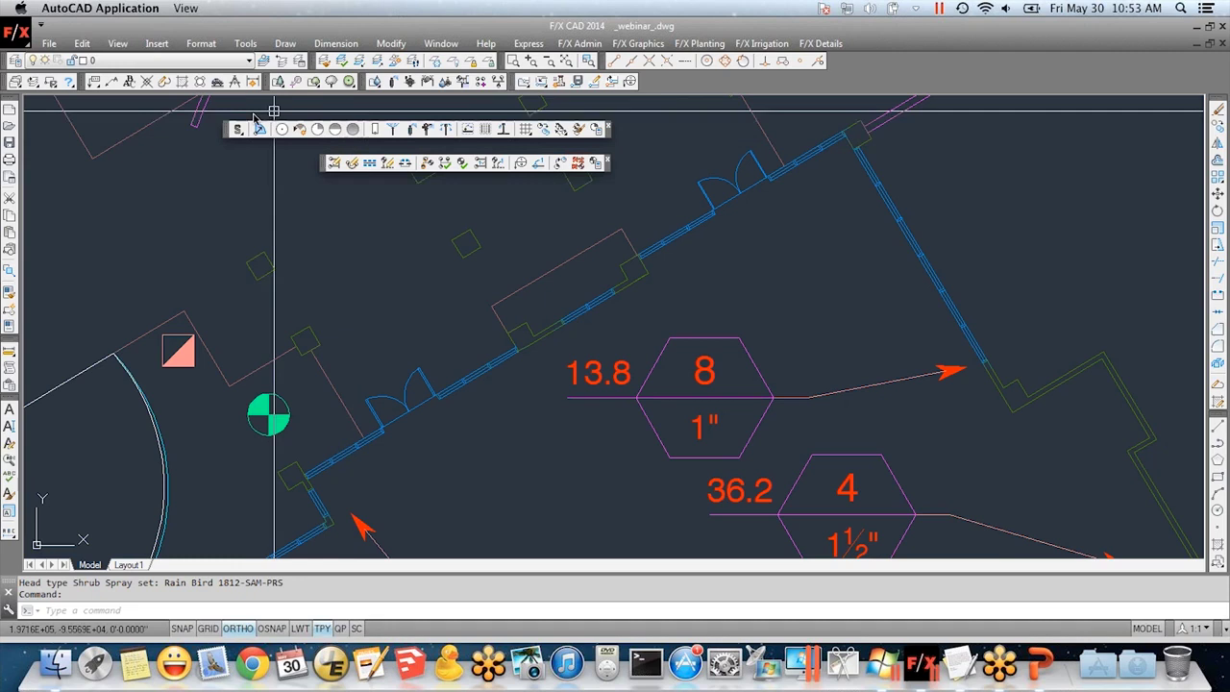
- Choose the SQ-2FUL special spray nozzle on the Rain Bird 1812-SAM-PRS shrub spray for placement
left_click(378, 132)
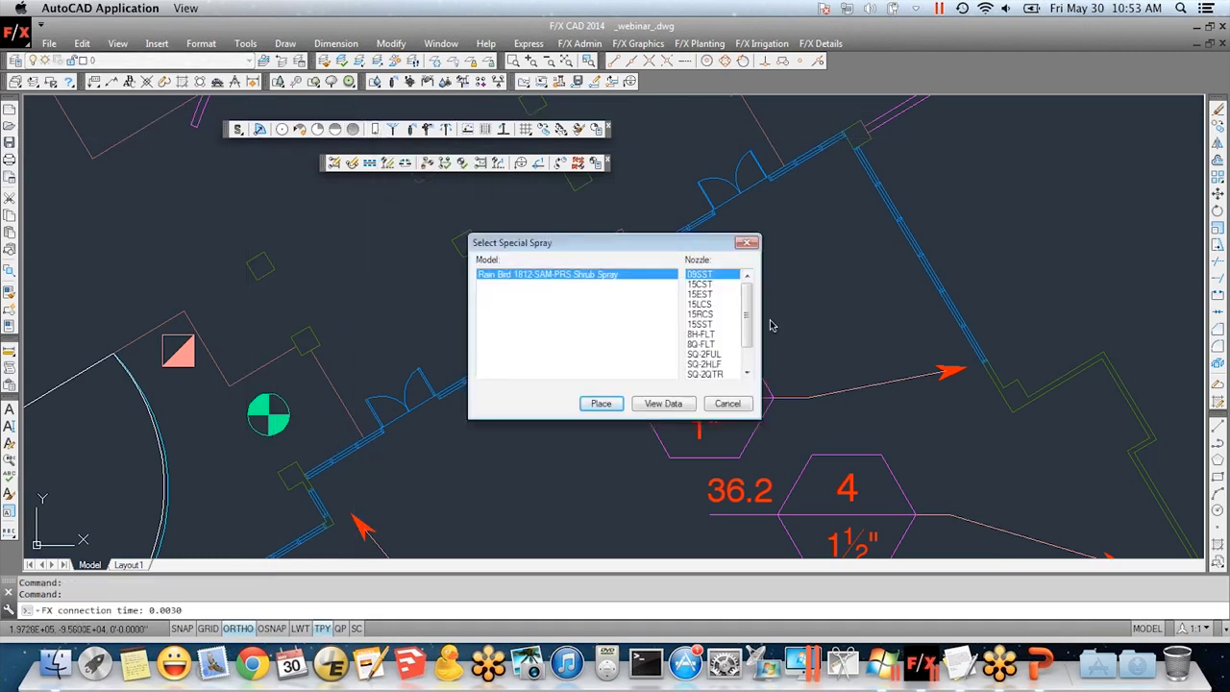
left_click_drag(746, 308, 747, 350)
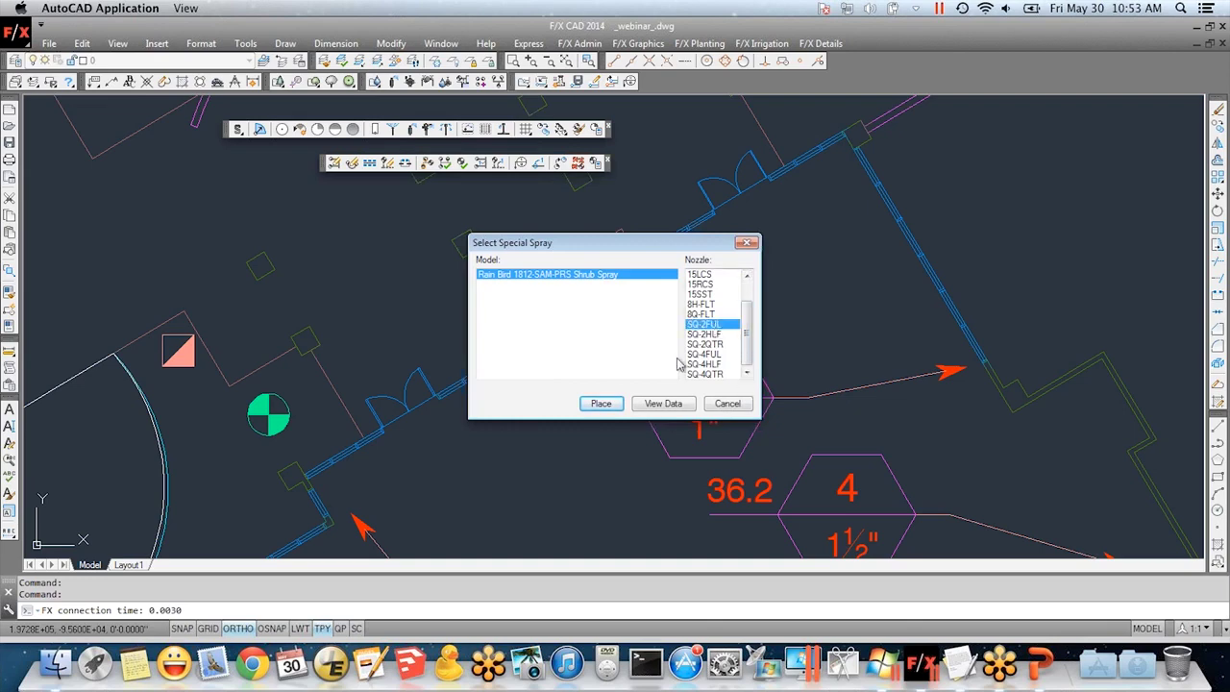
left_click(601, 403)
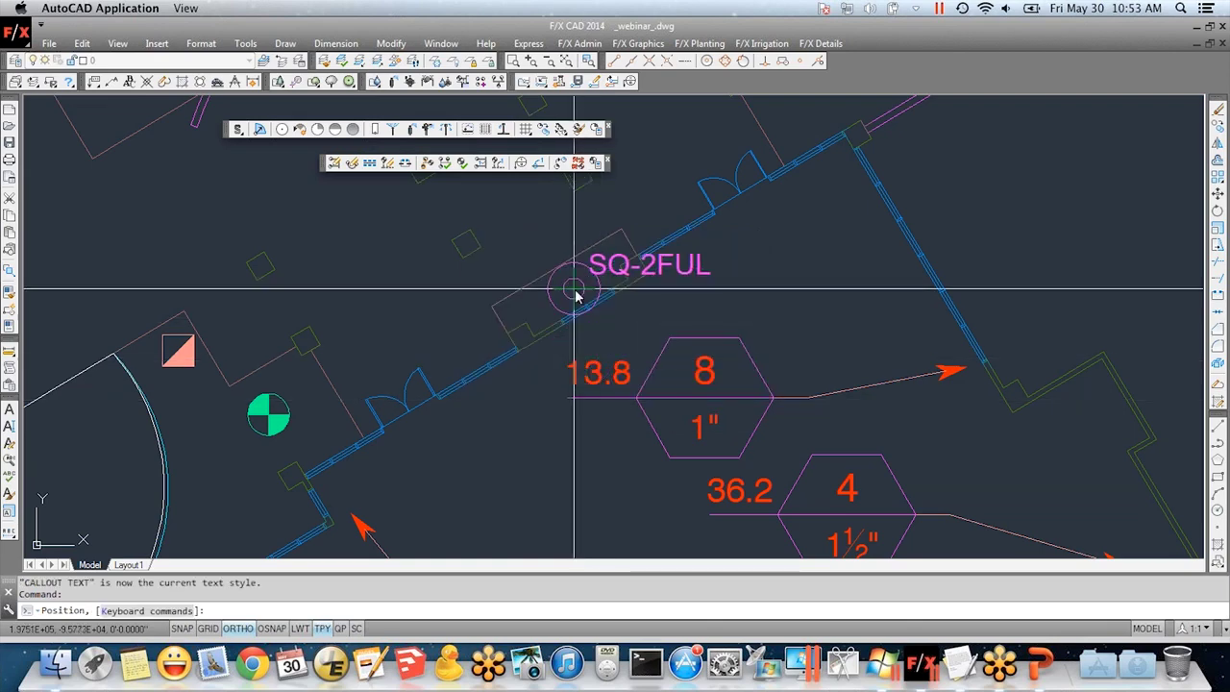
- Try to place an SQ-2FUL spray in the narrow planting bed along the building wall
scroll(557, 282, "up", 3)
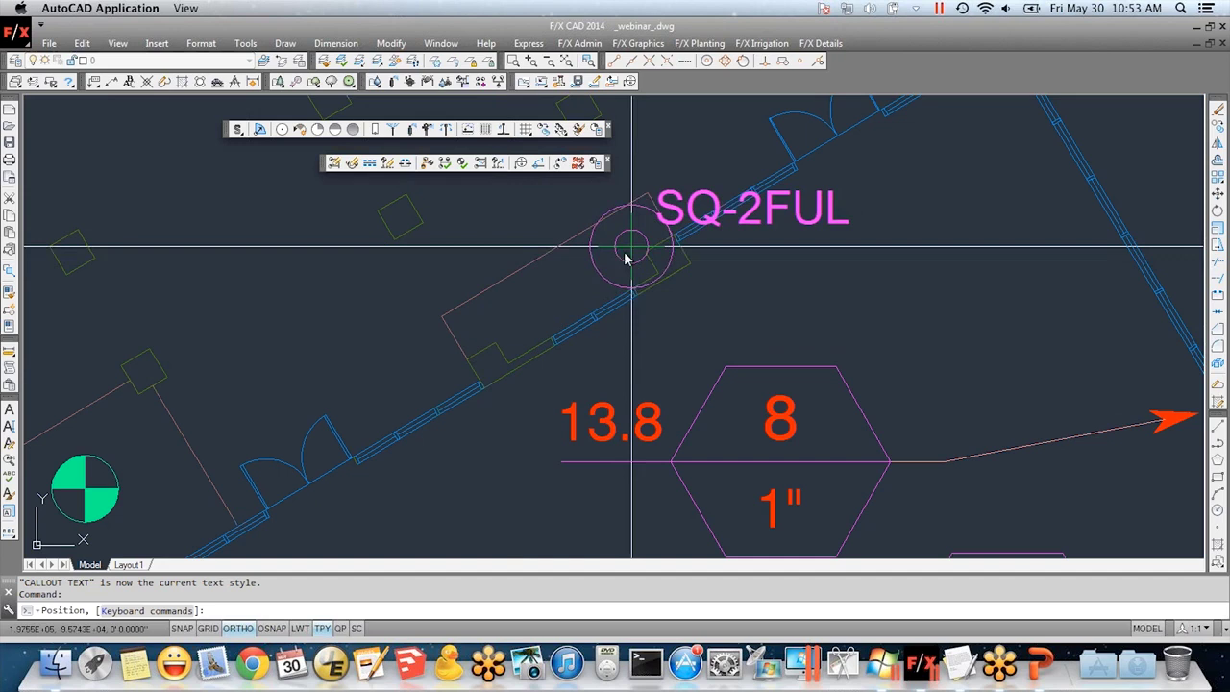
left_click(597, 274)
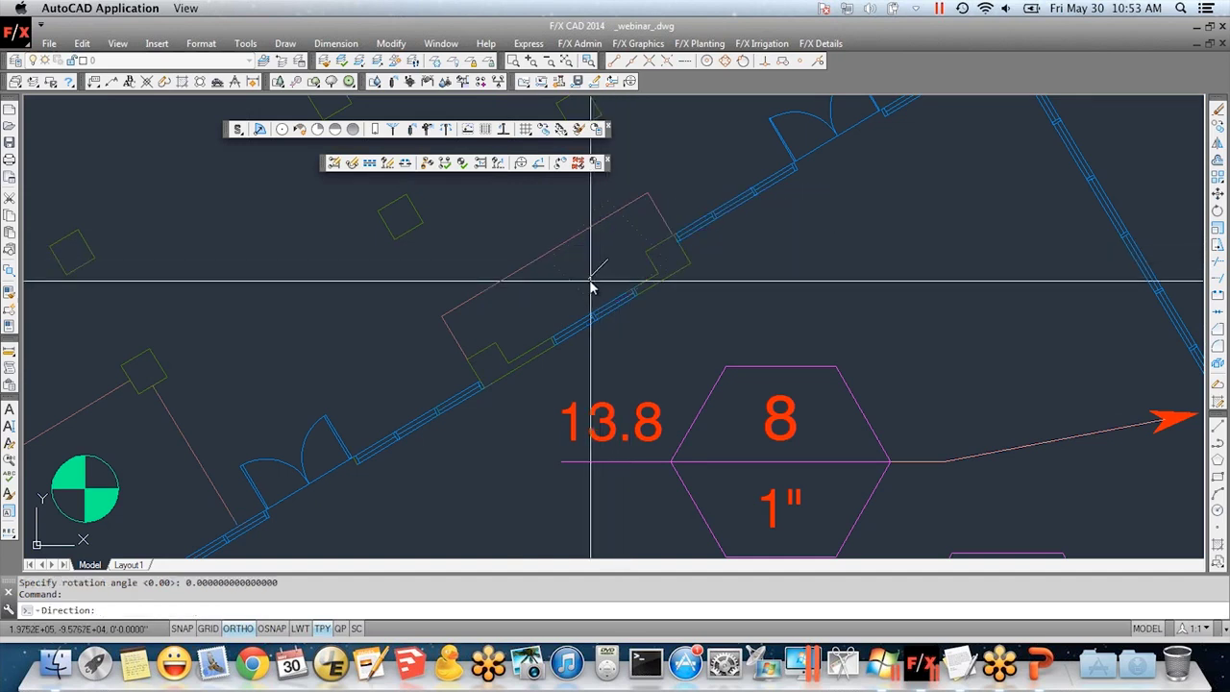
left_click(615, 334)
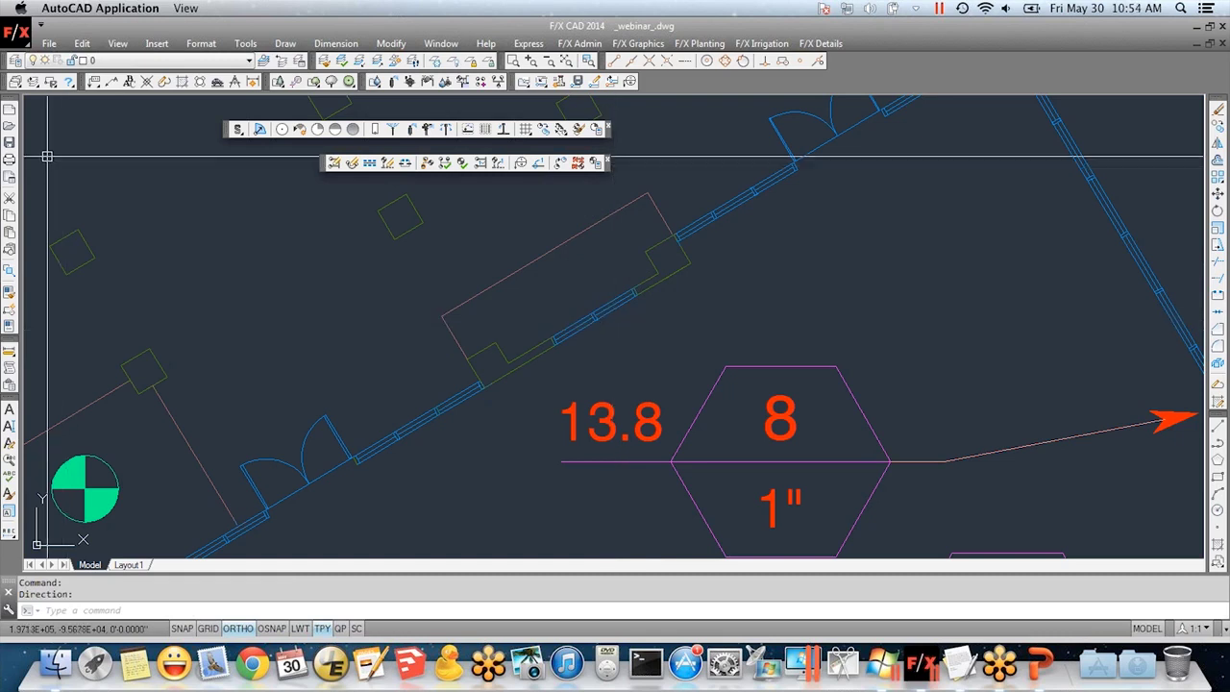
- Set the colour of the LI-COVR-SPRY layer to 255 and close the layer properties
left_click(15, 61)
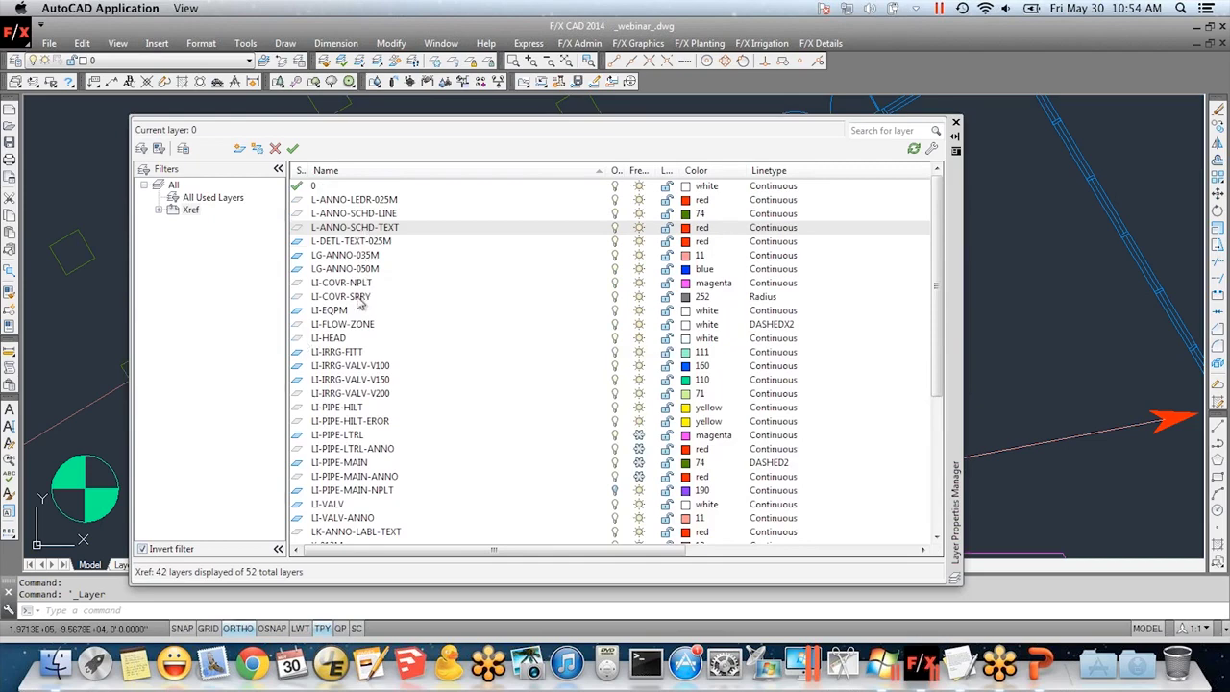
left_click(361, 298)
left_click(693, 301)
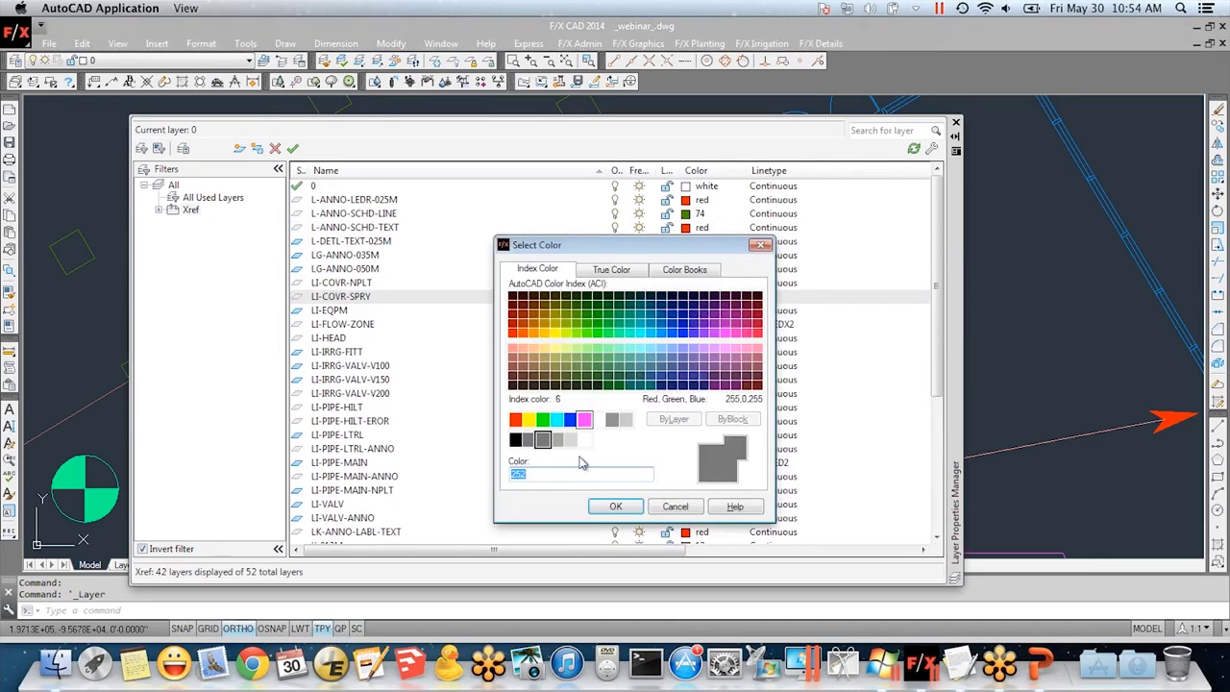
type("255")
left_click(615, 506)
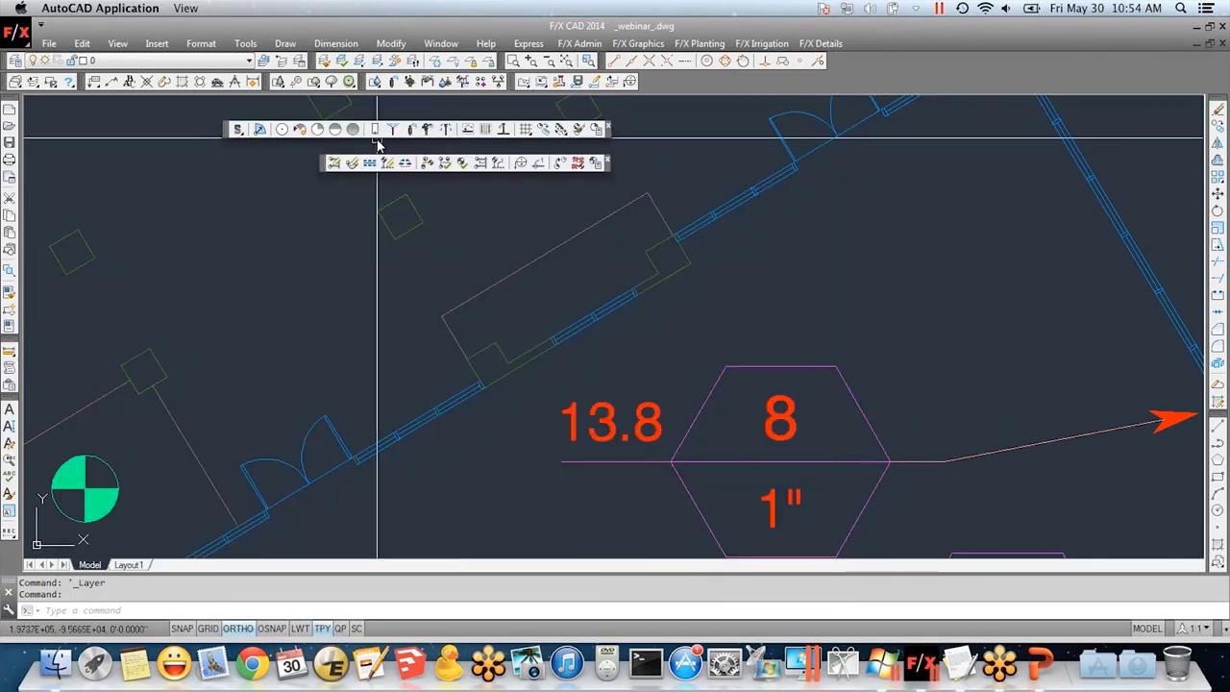
- Place three SQ-2FUL shrub sprays in a row along the narrow wall bed, with Ortho off, aiming each one square to the building wall
left_click(427, 164)
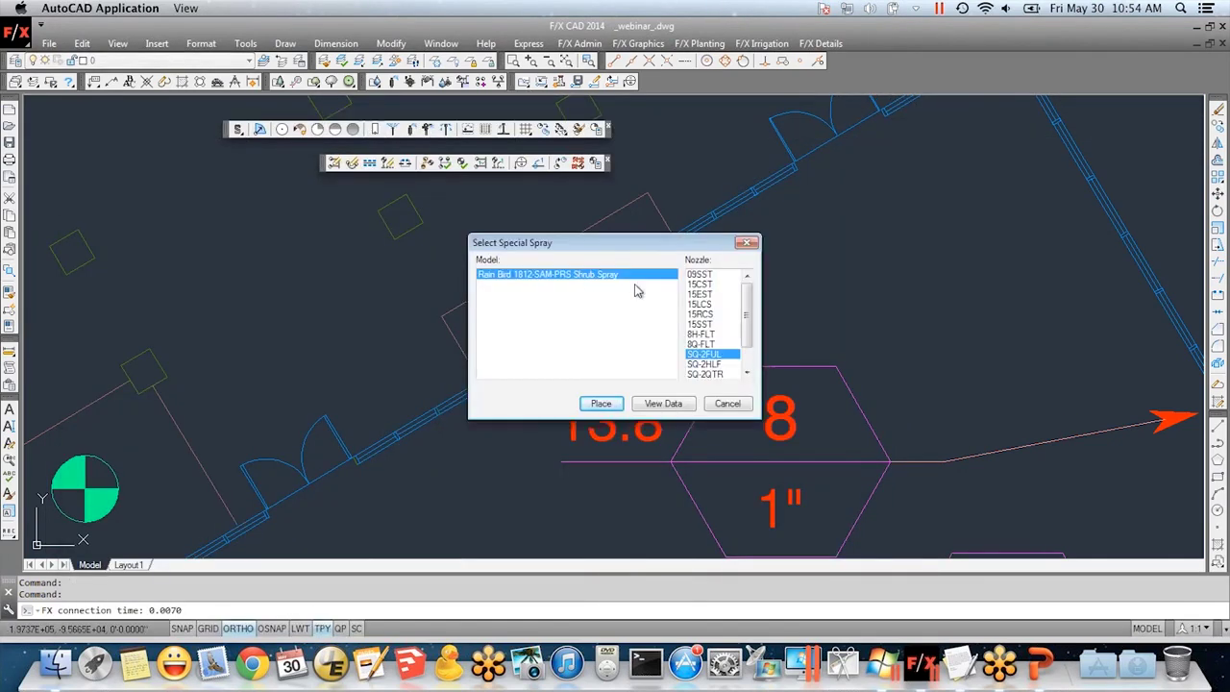
left_click(600, 403)
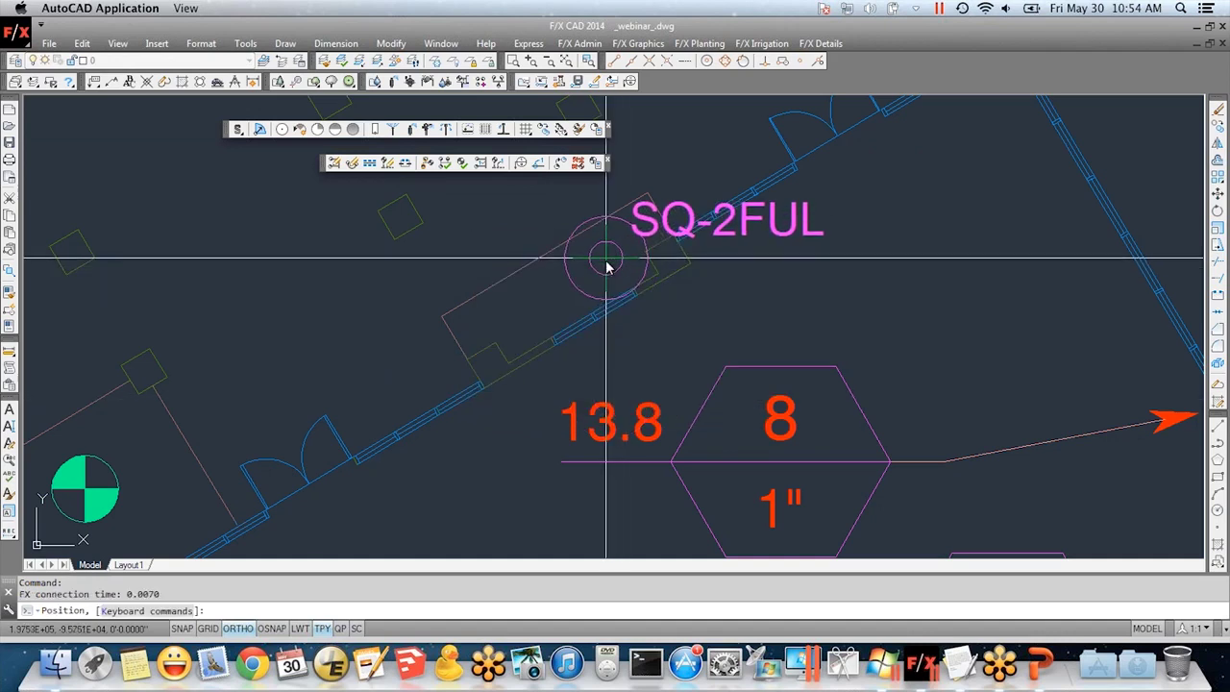
left_click(608, 262)
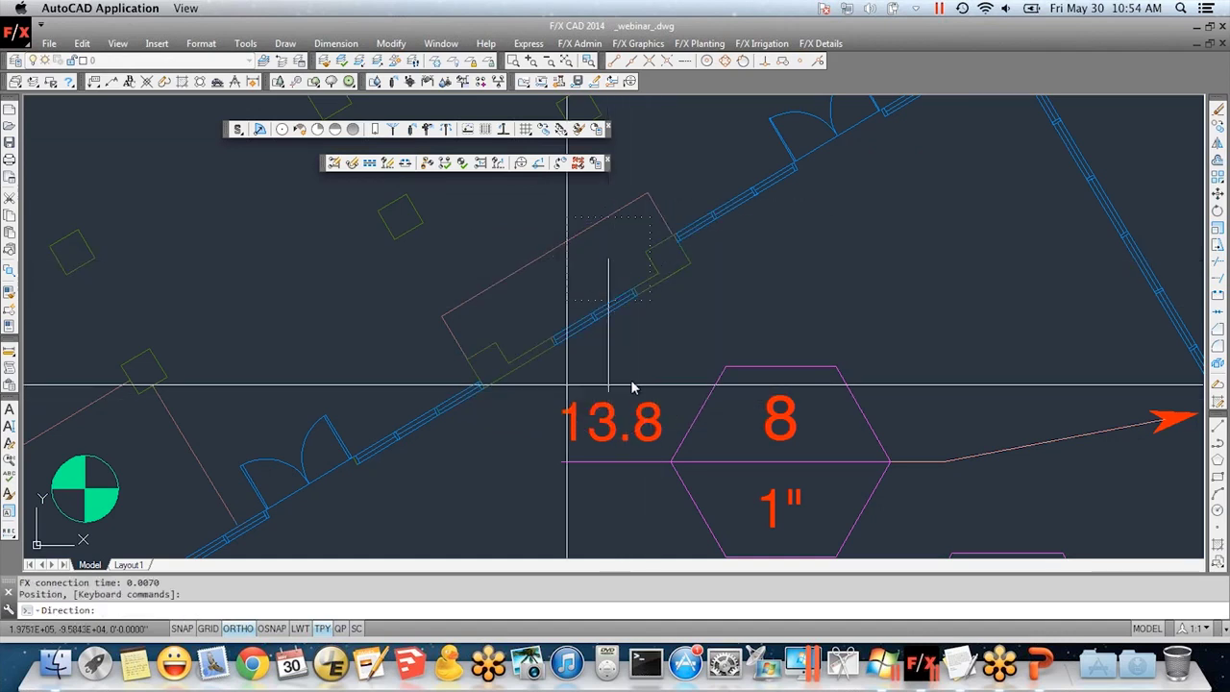
key("F8")
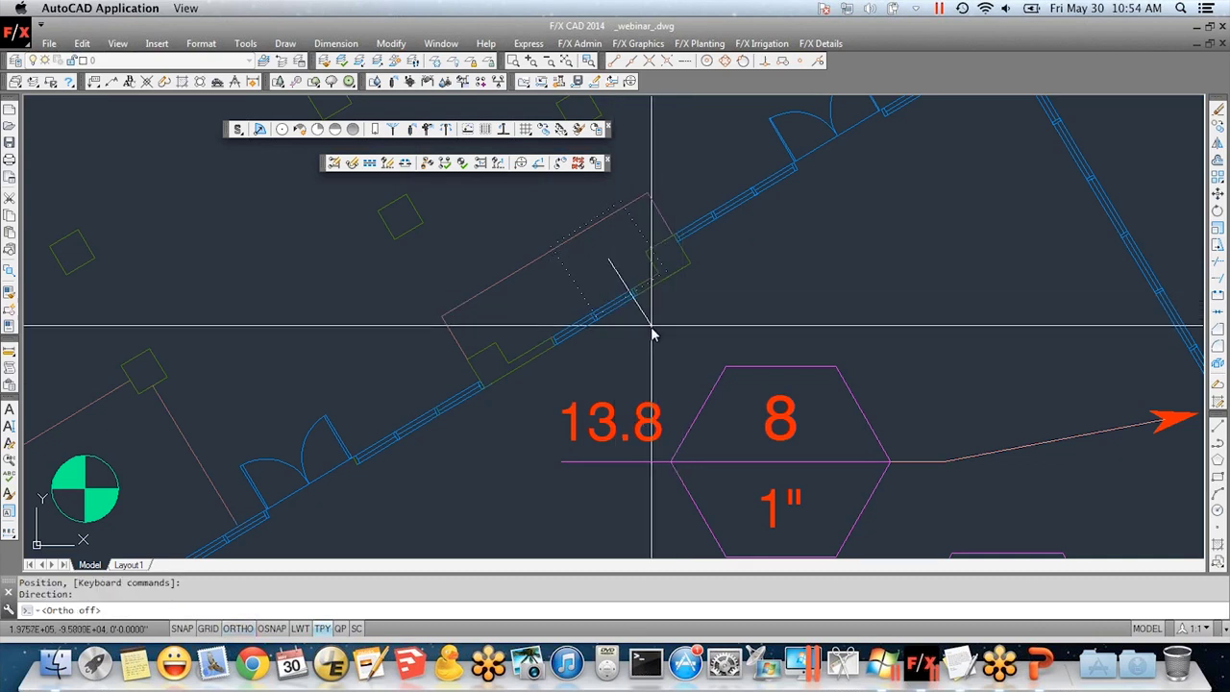
left_click(646, 333)
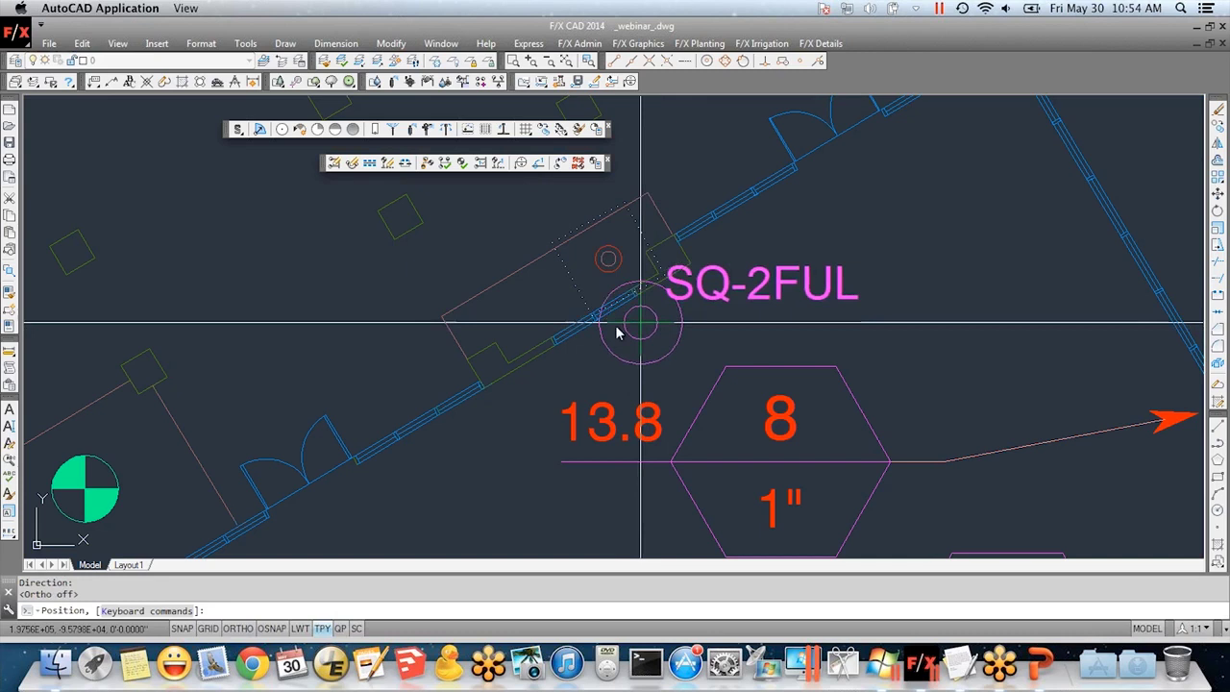
left_click(563, 288)
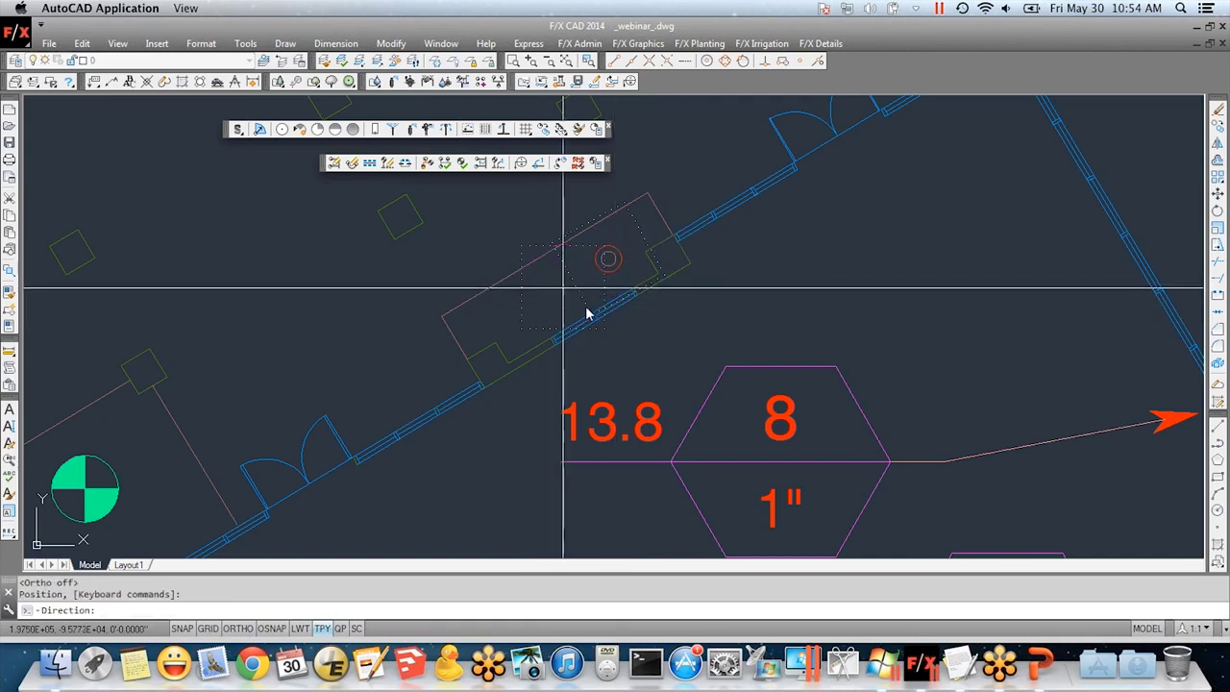
left_click(604, 361)
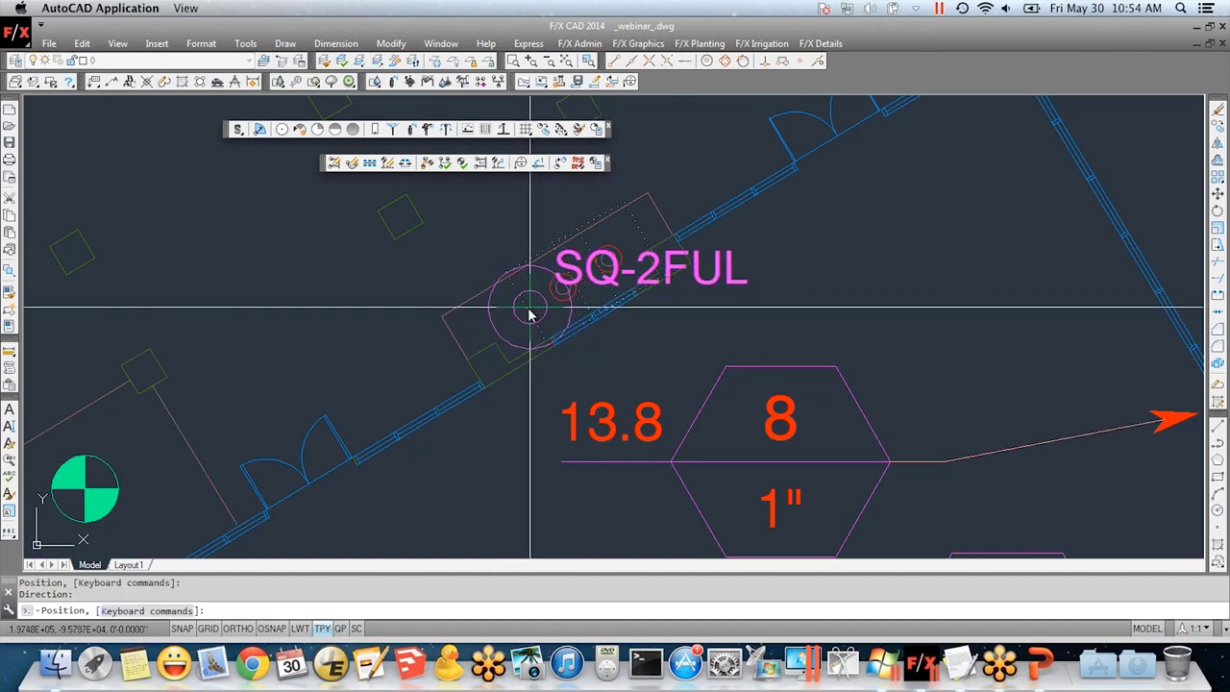
left_click(523, 311)
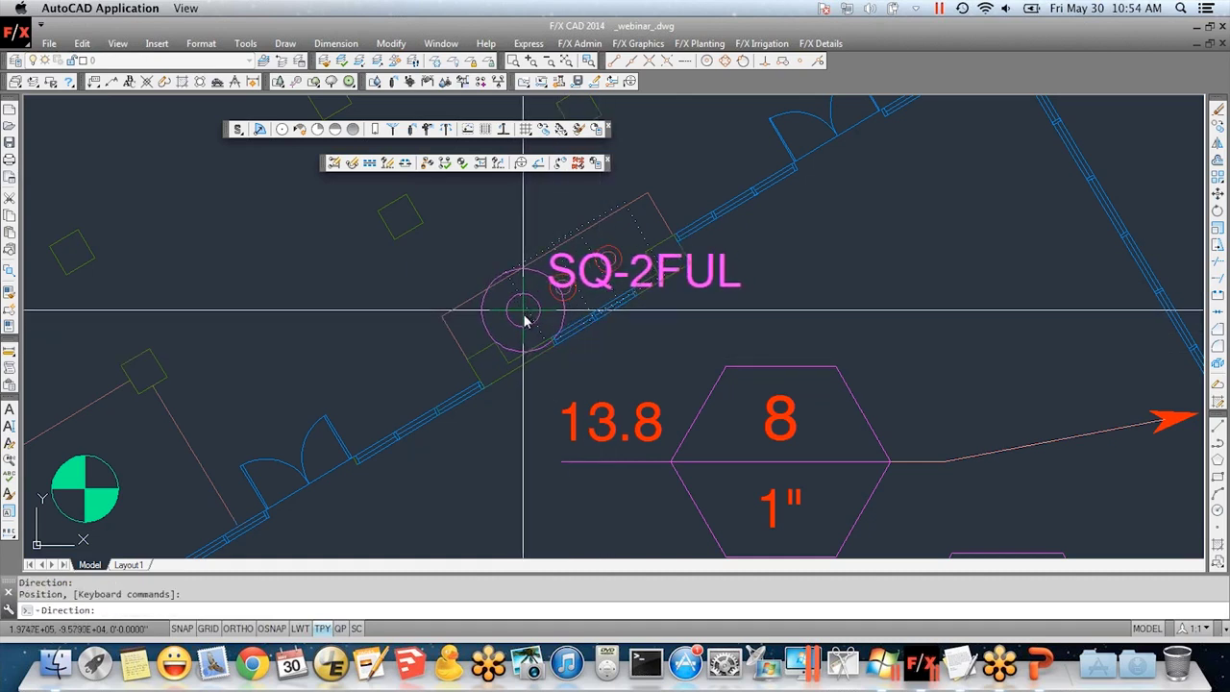
left_click(573, 393)
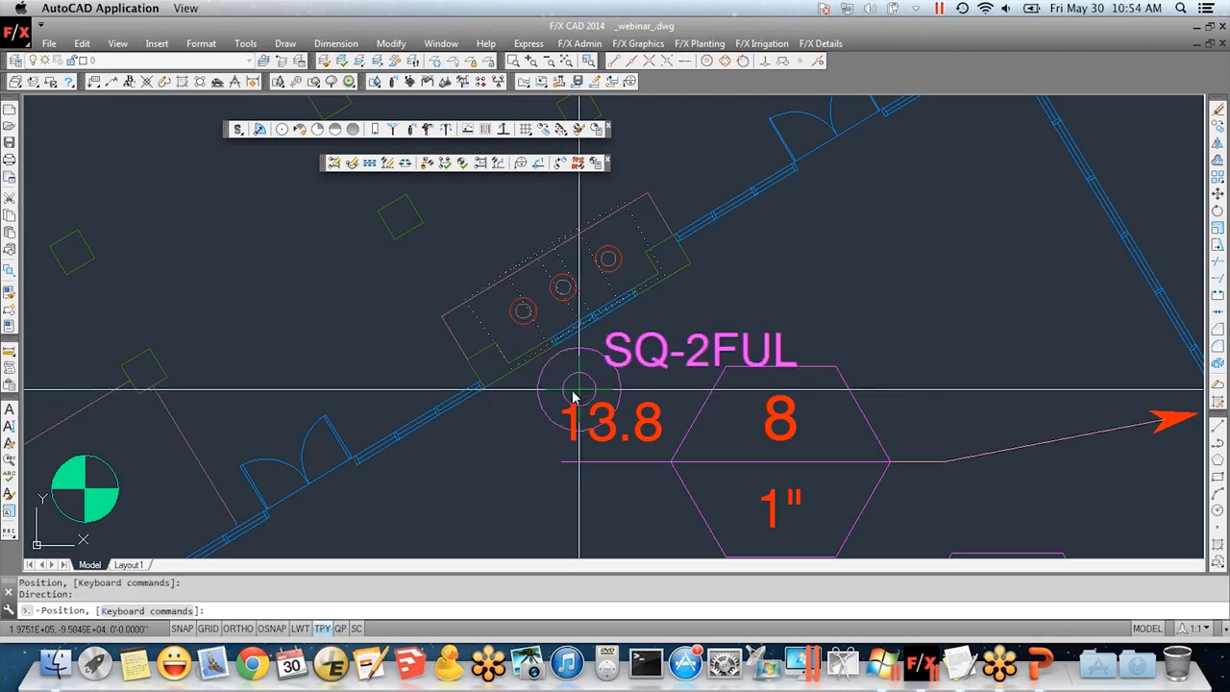
key("Escape")
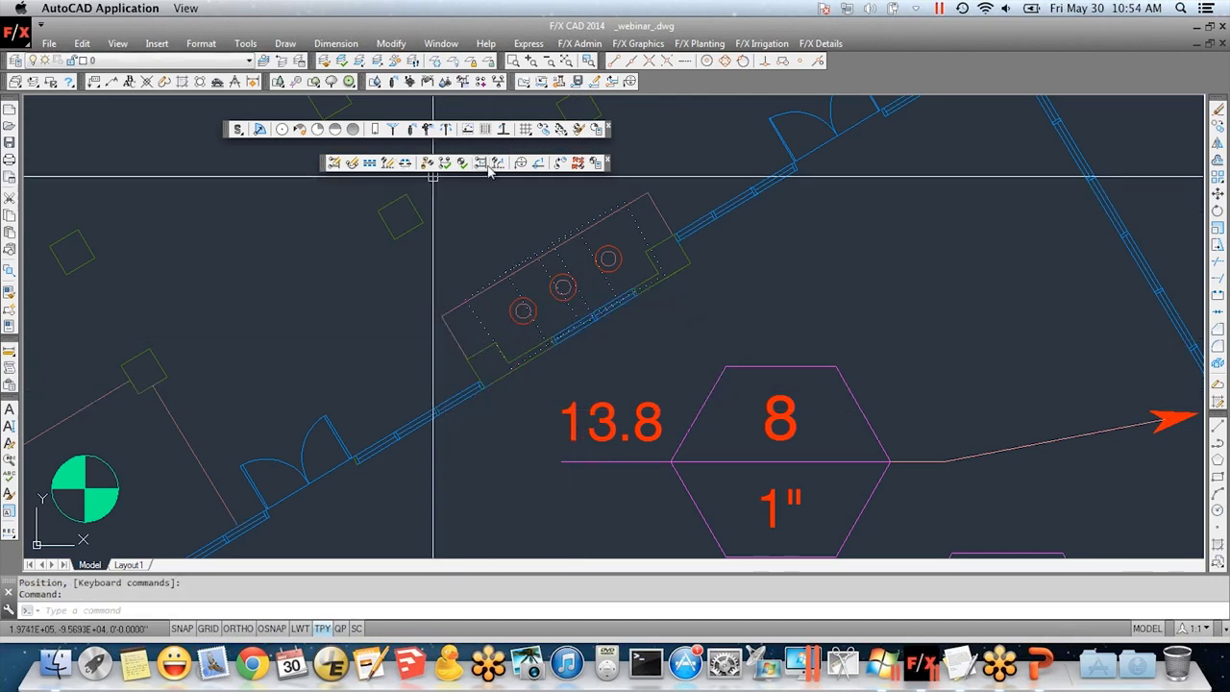
- Place an SQ-2QTR shrub spray at each end of the narrow wall bed, with their coverage aligned to the wall
left_click(377, 130)
left_click(711, 374)
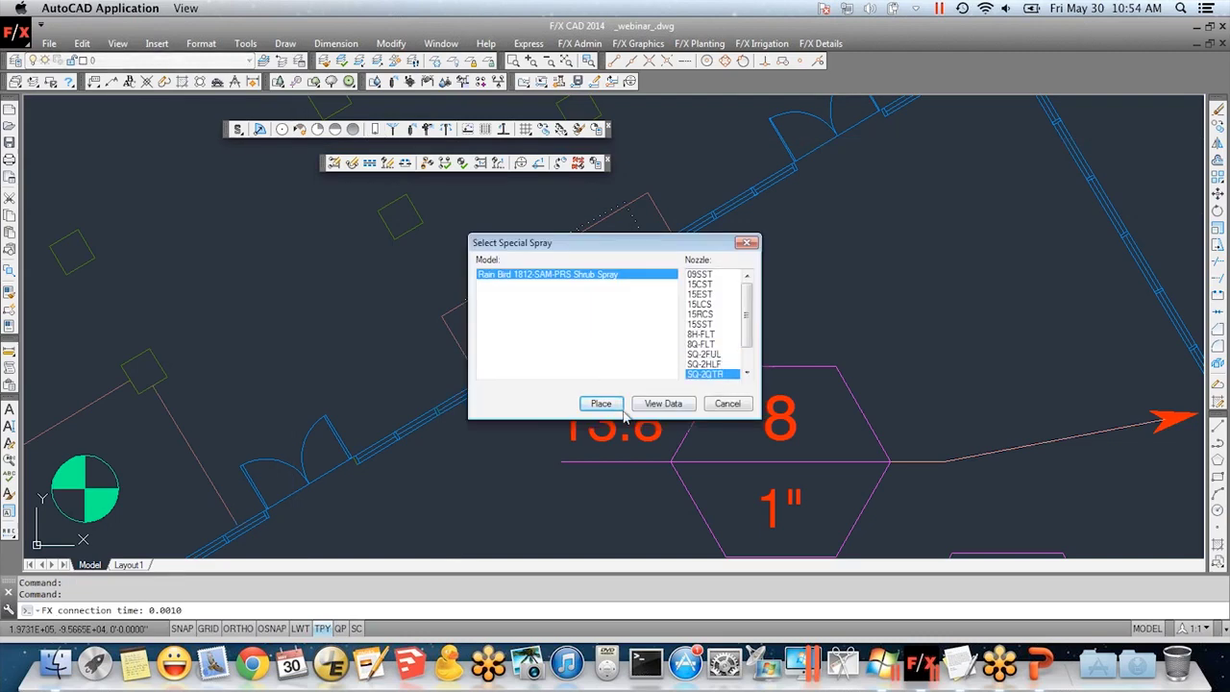
left_click(600, 404)
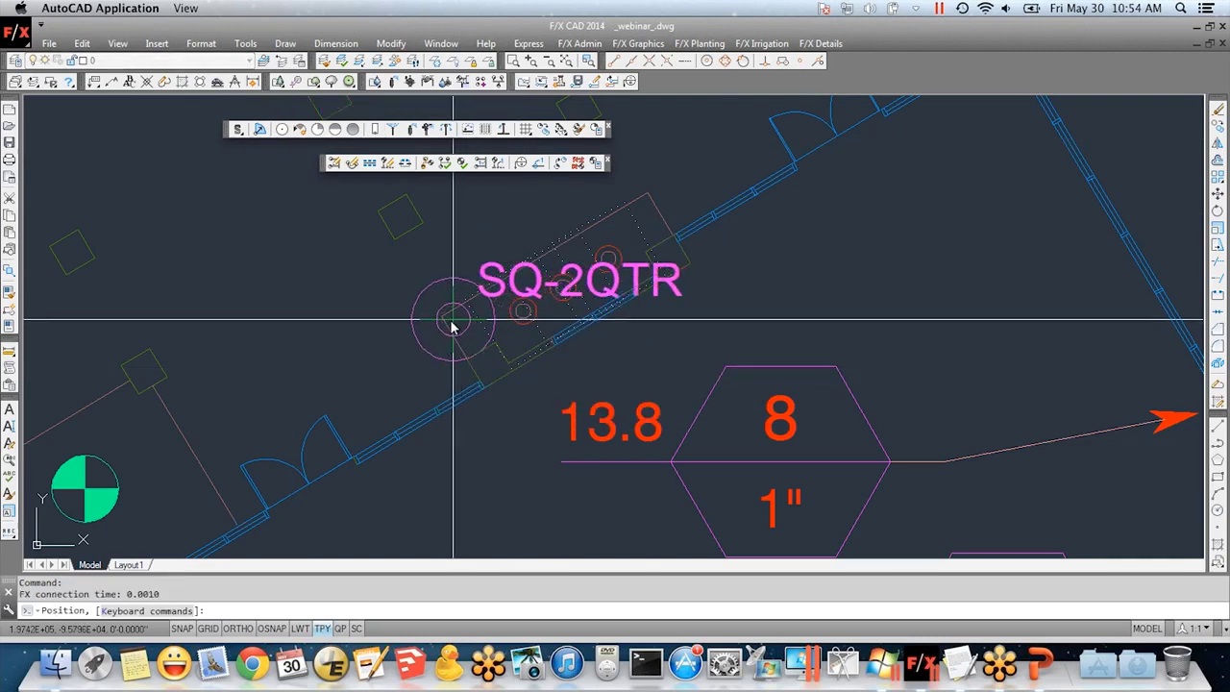
left_click(447, 317)
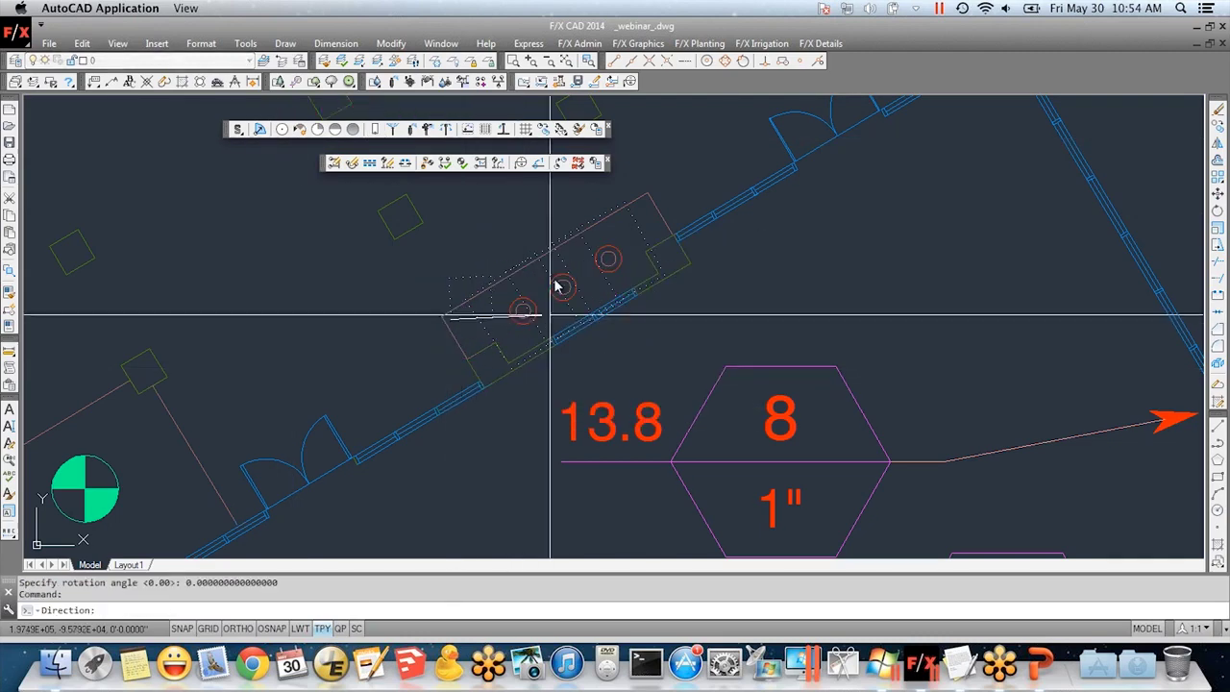
left_click(525, 475)
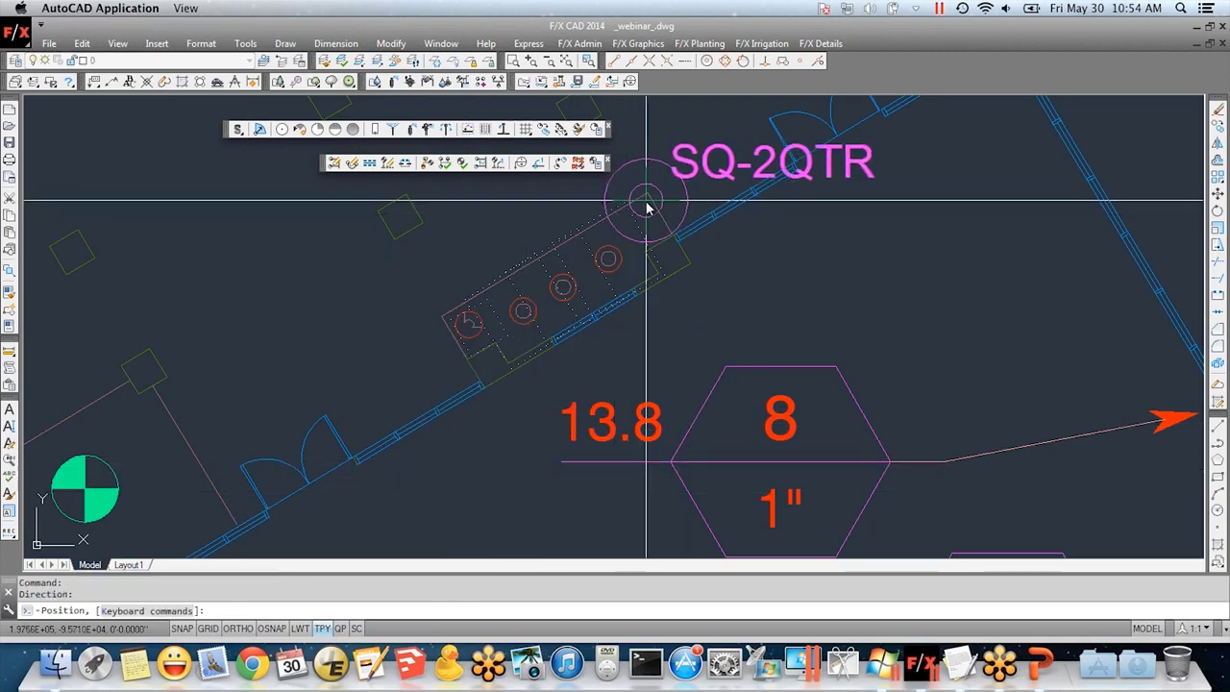
left_click(398, 349)
key("Escape")
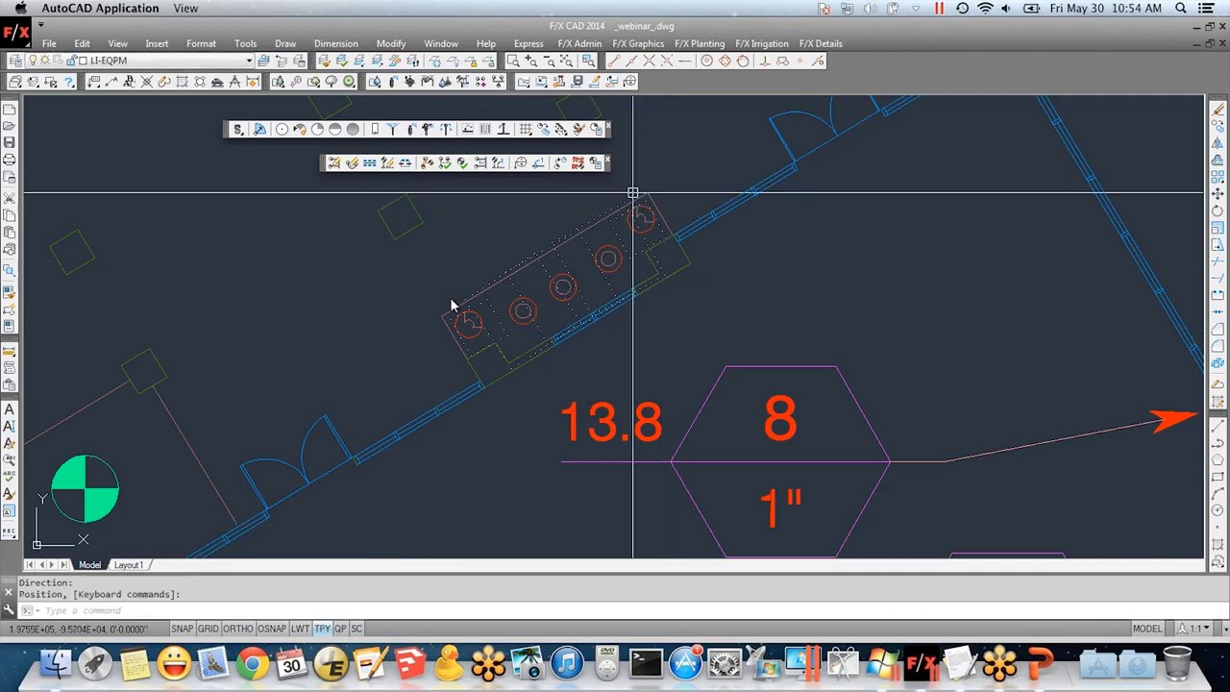
- Fill the curved bed right of the entrance drive with Rain Bird XFCV-06-18 dripline, parallel to the bed's straight vertical edge
scroll(545, 318, "down", 5)
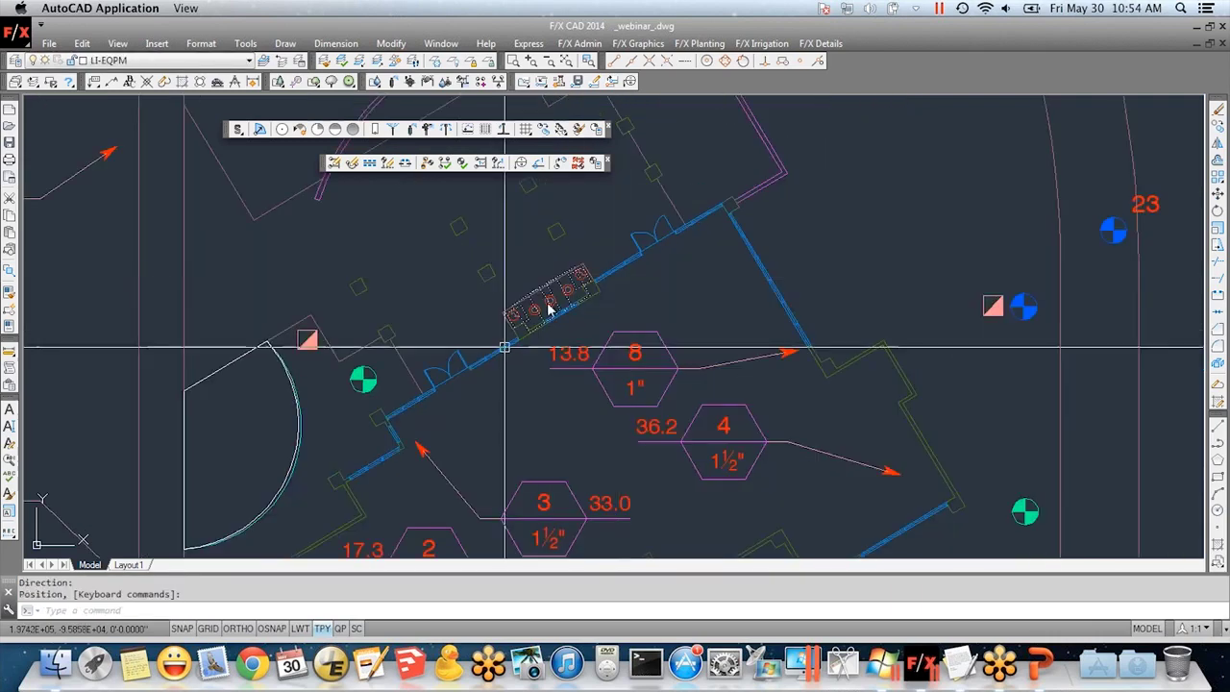
scroll(512, 332, "down", 3)
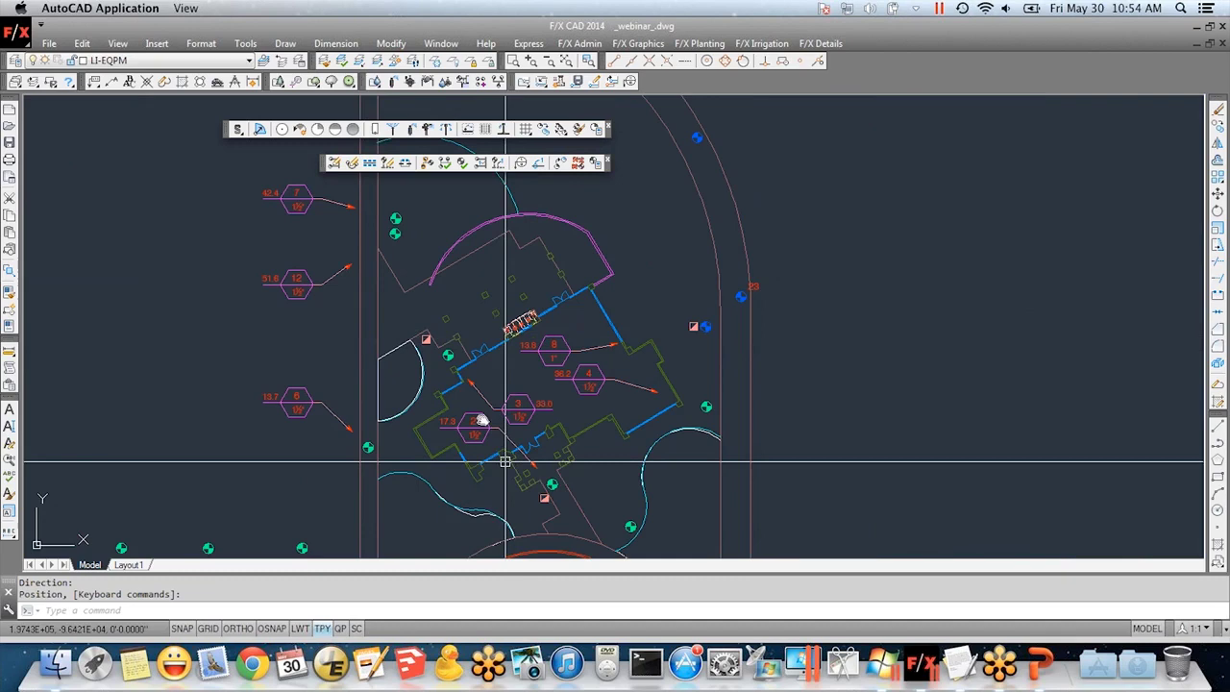
scroll(307, 308, "down", 3)
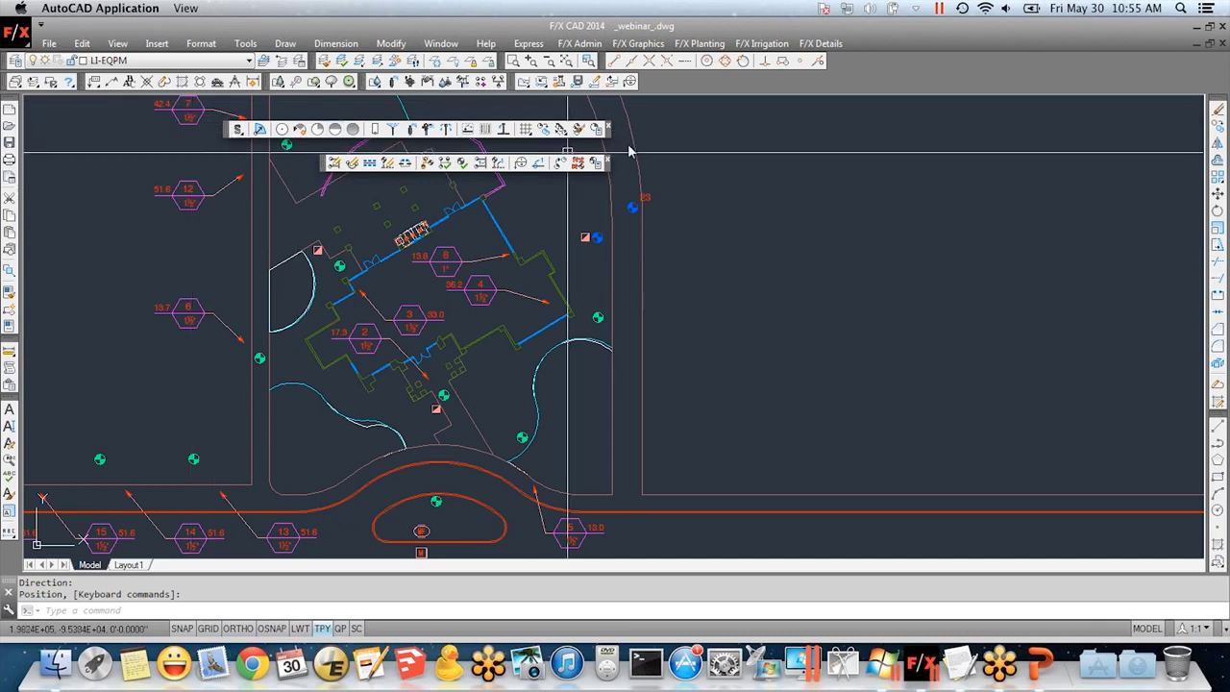
left_click(486, 133)
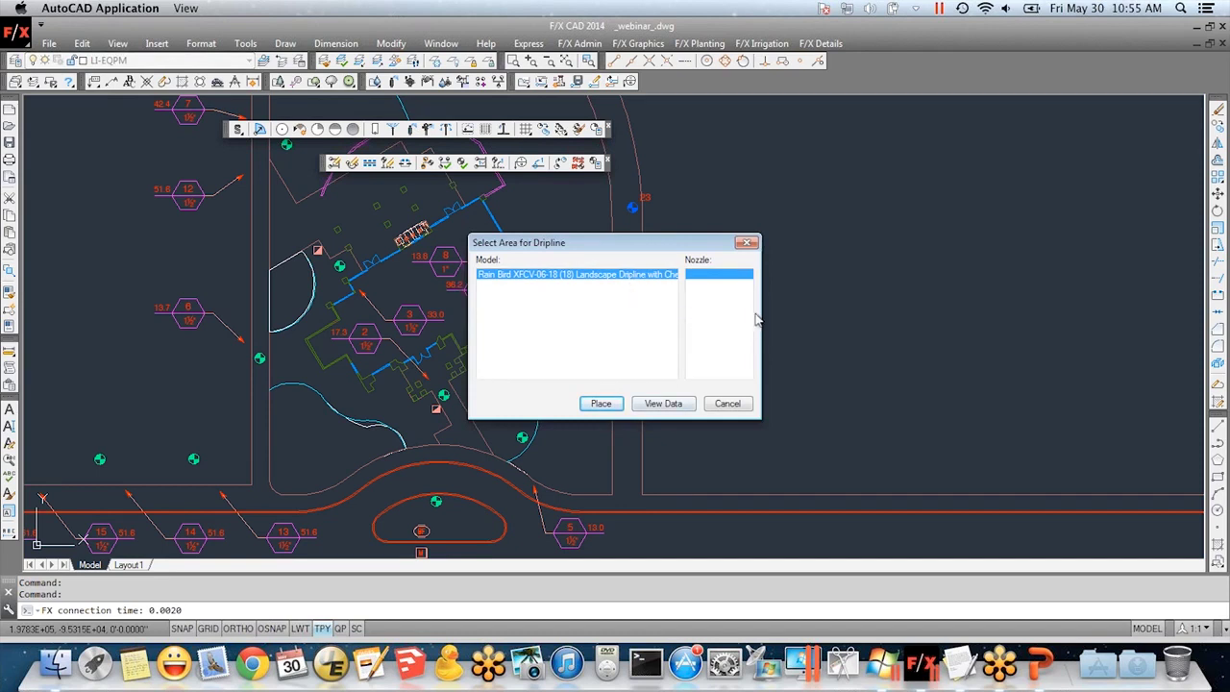
left_click(601, 403)
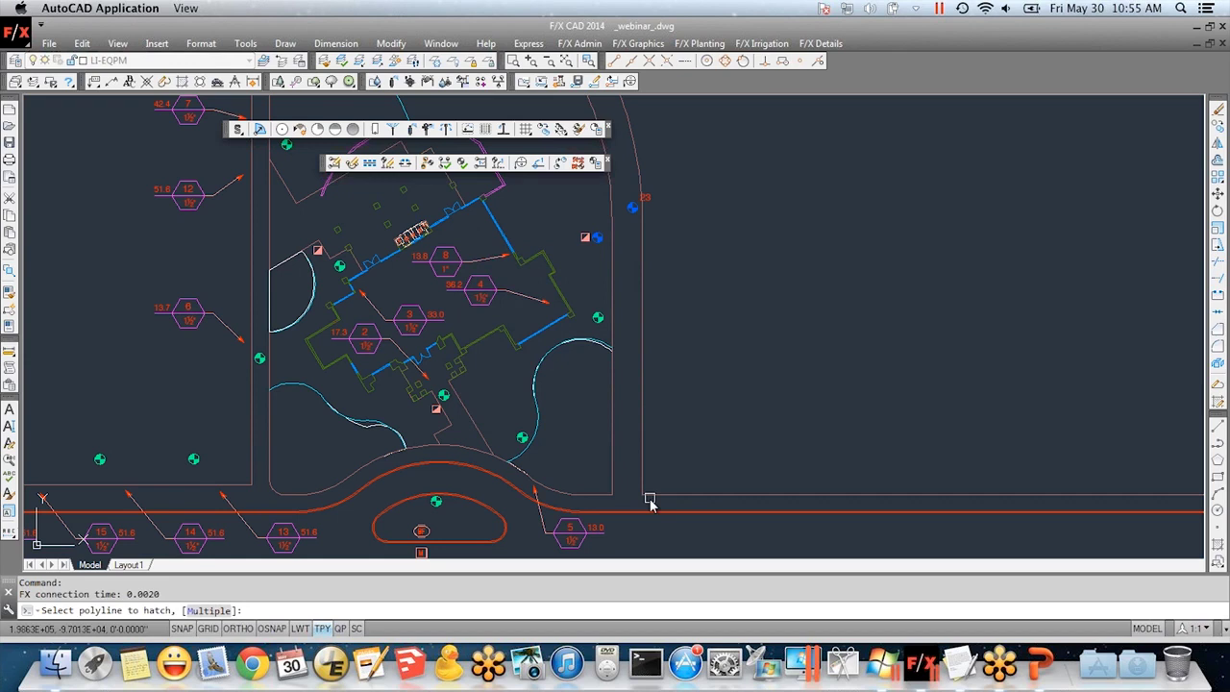
scroll(645, 498, "up", 2)
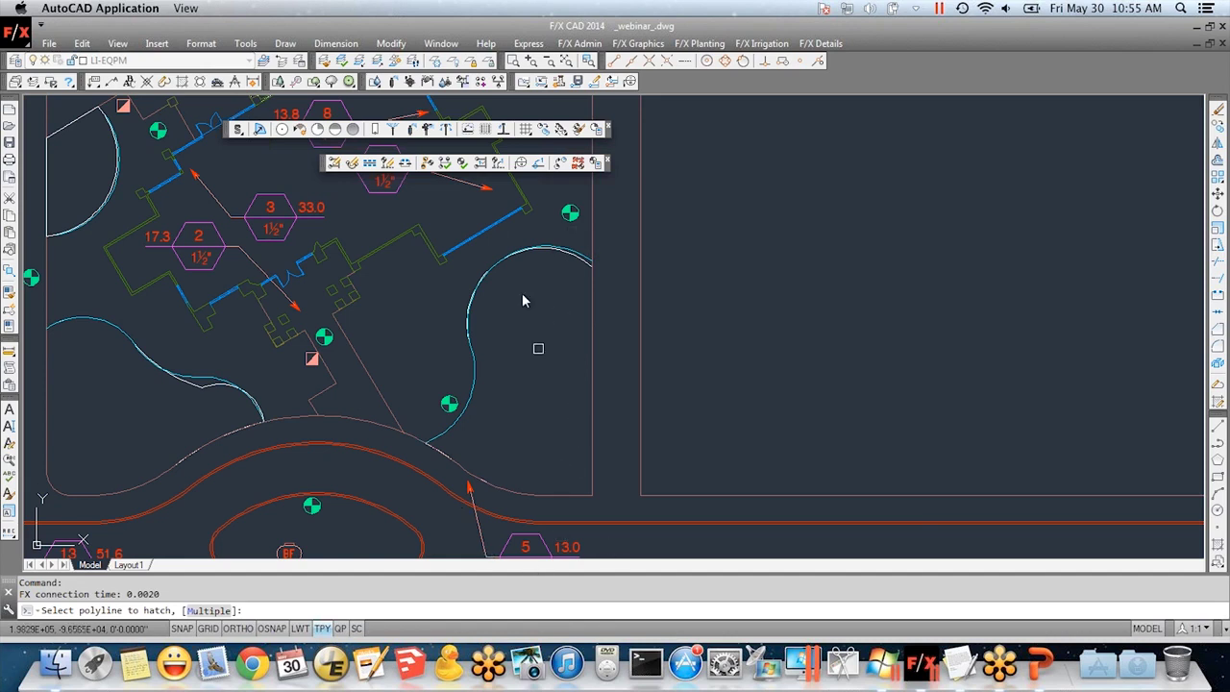
left_click(593, 402)
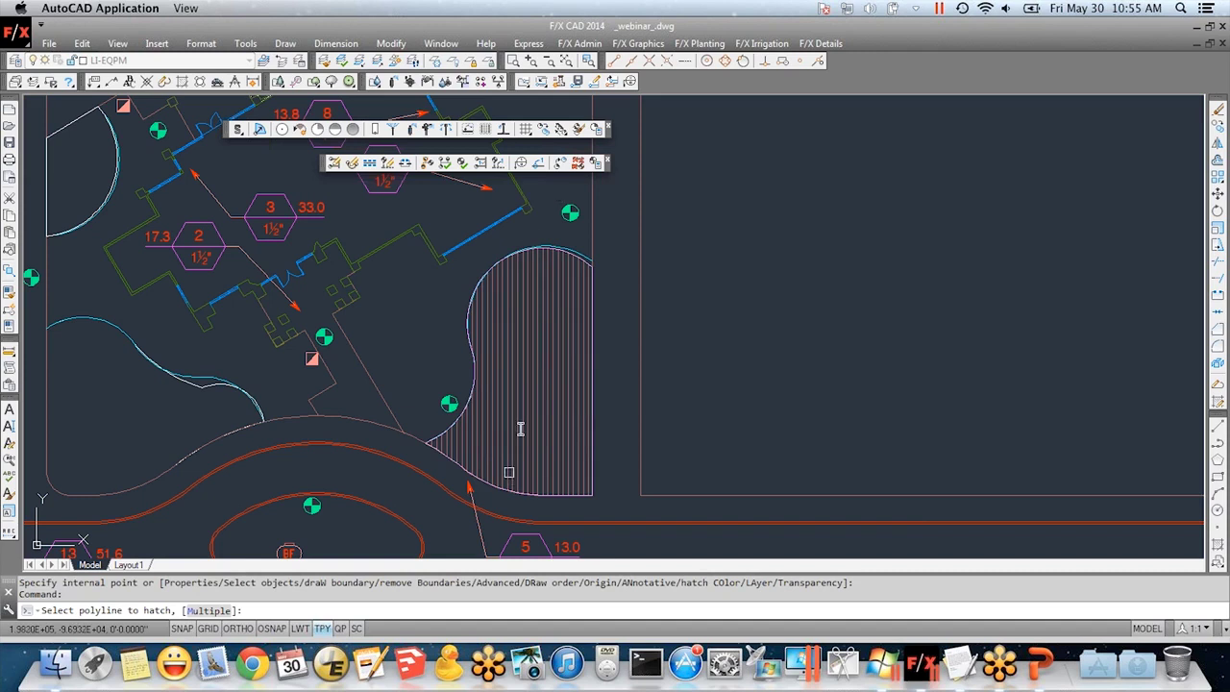
- Fill the curved bed left of the entrance walk with the same dripline, picking its boundary along the curved drive edge
middle_click_drag(121, 460, 315, 392)
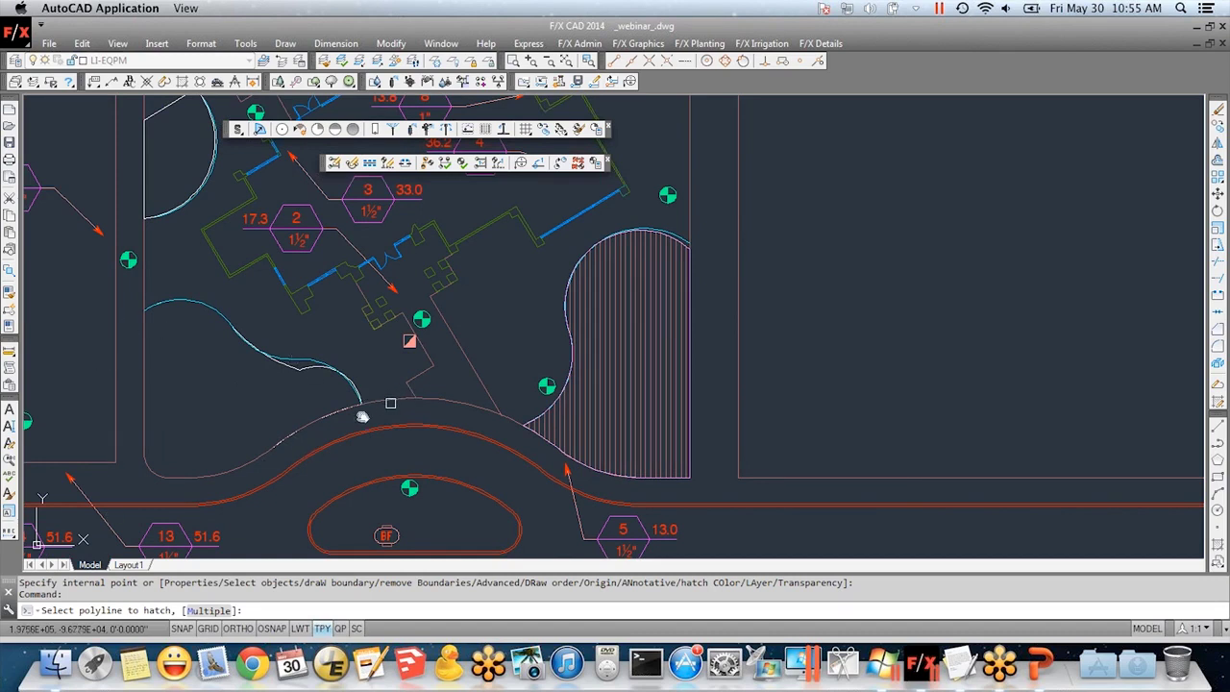
left_click(271, 447)
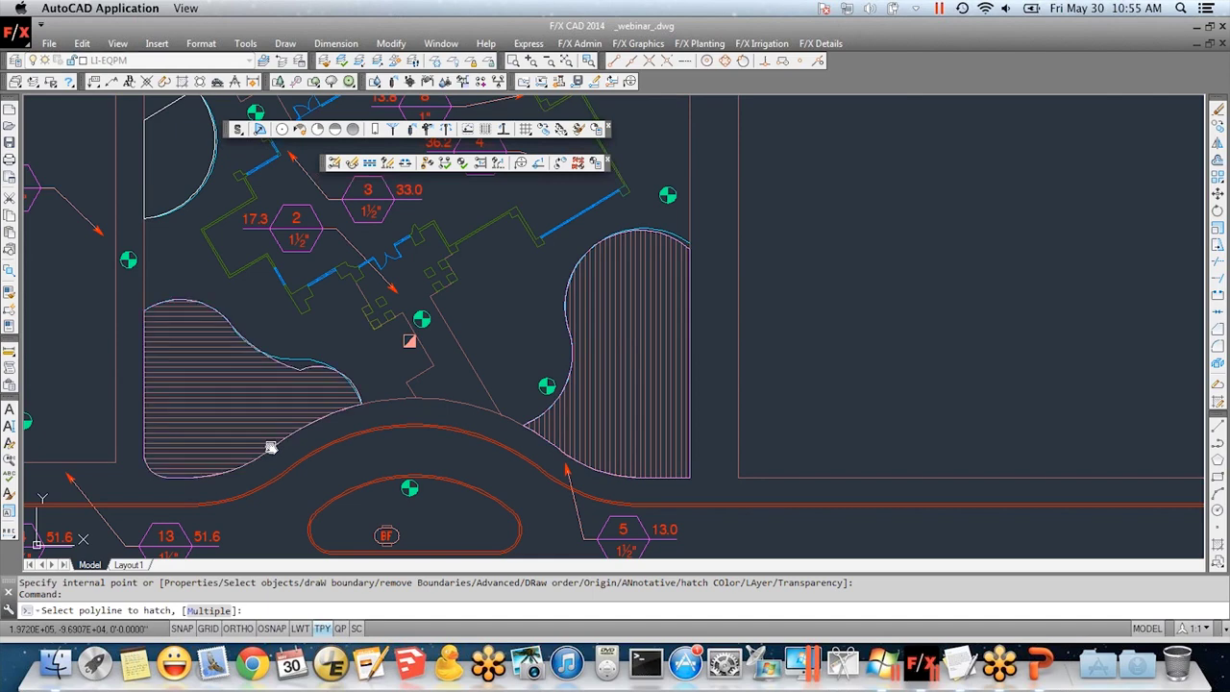
scroll(278, 437, "up", 5)
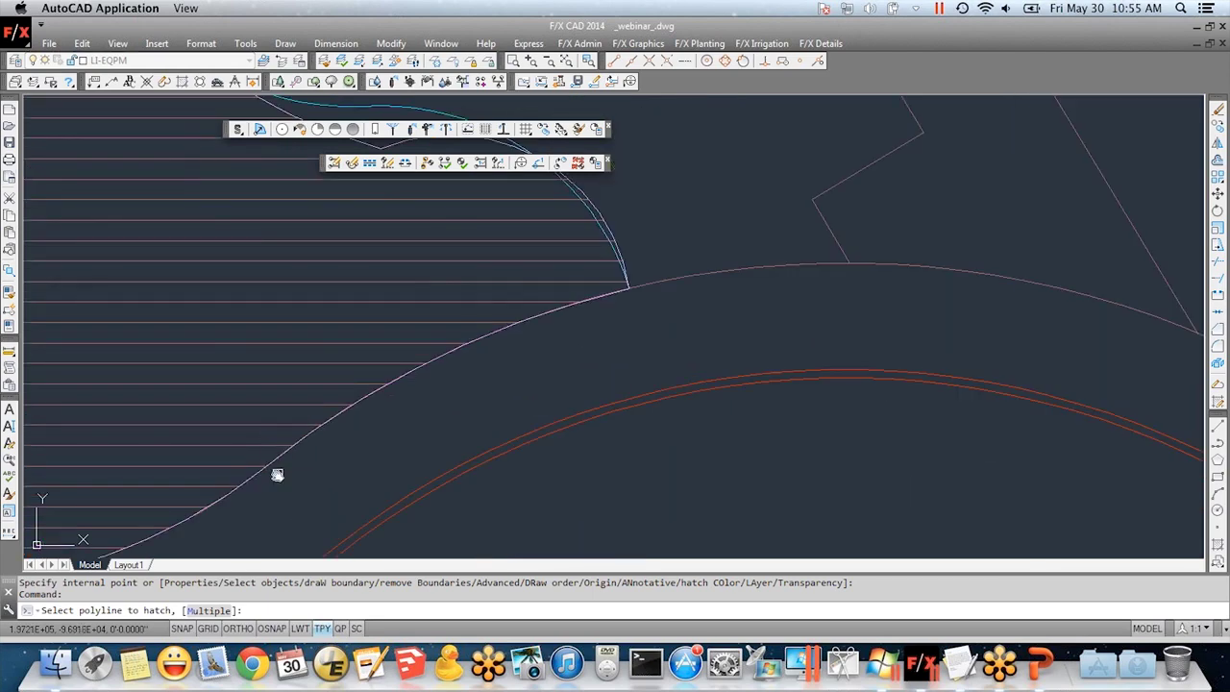
- Fill the half-round bed left of the building with dripline running parallel to its slanted straight edge
scroll(278, 475, "down", 5)
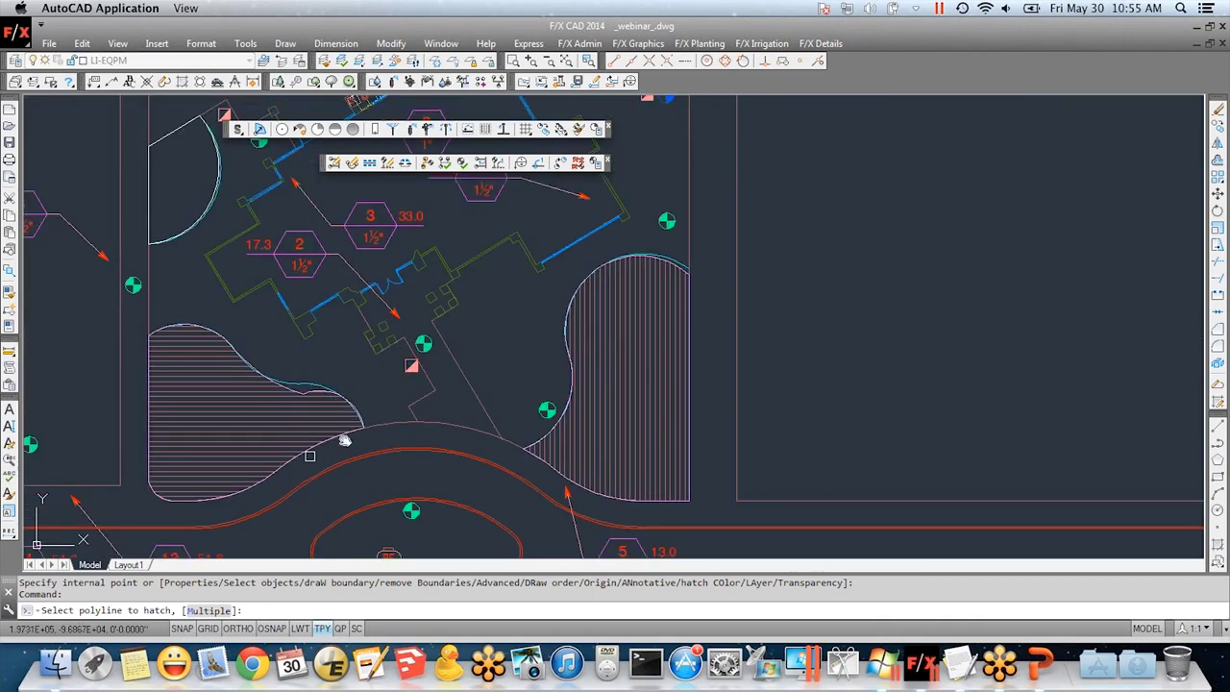
scroll(269, 401, "up", 5)
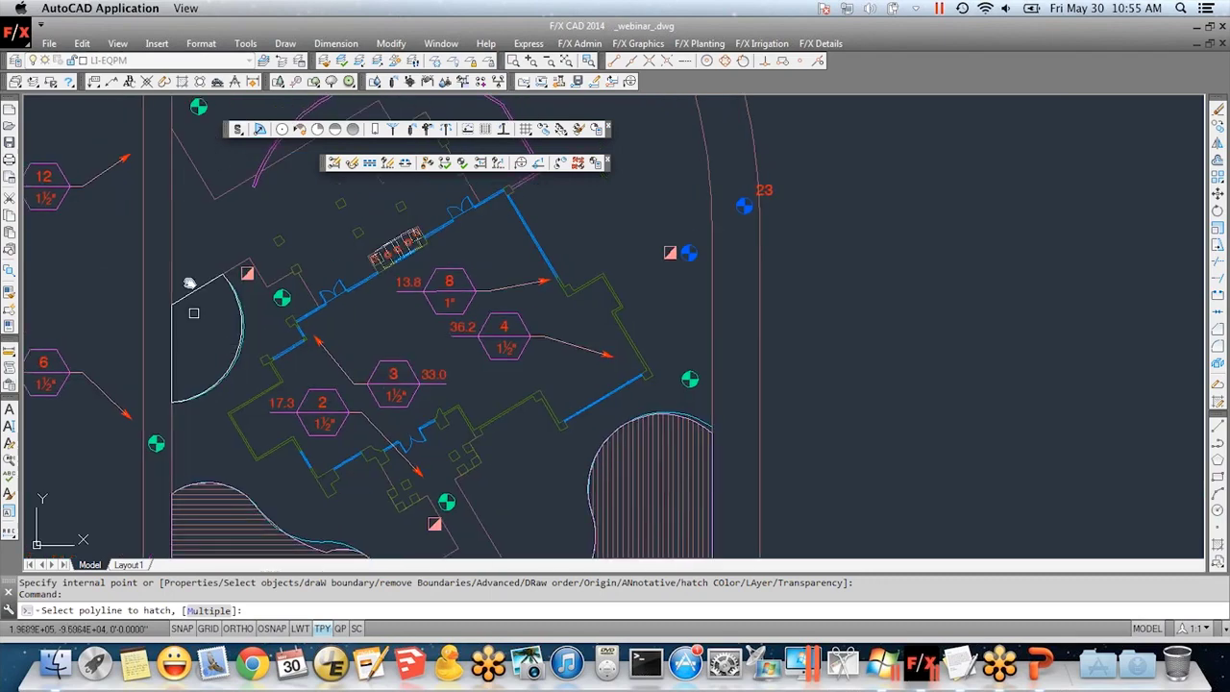
left_click(203, 288)
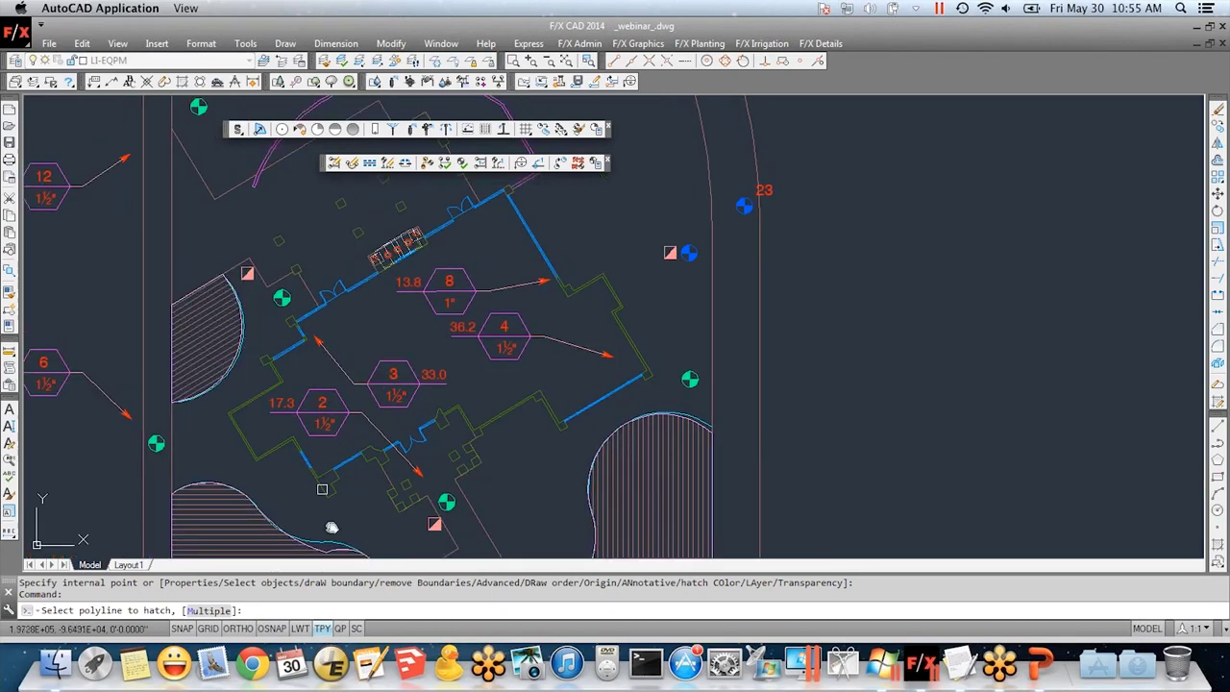
- Erase the horizontal dripline hatch from the curved bed left of the entrance walk
scroll(219, 374, "down", 6)
left_click(225, 405)
key("Delete")
scroll(241, 433, "up", 3)
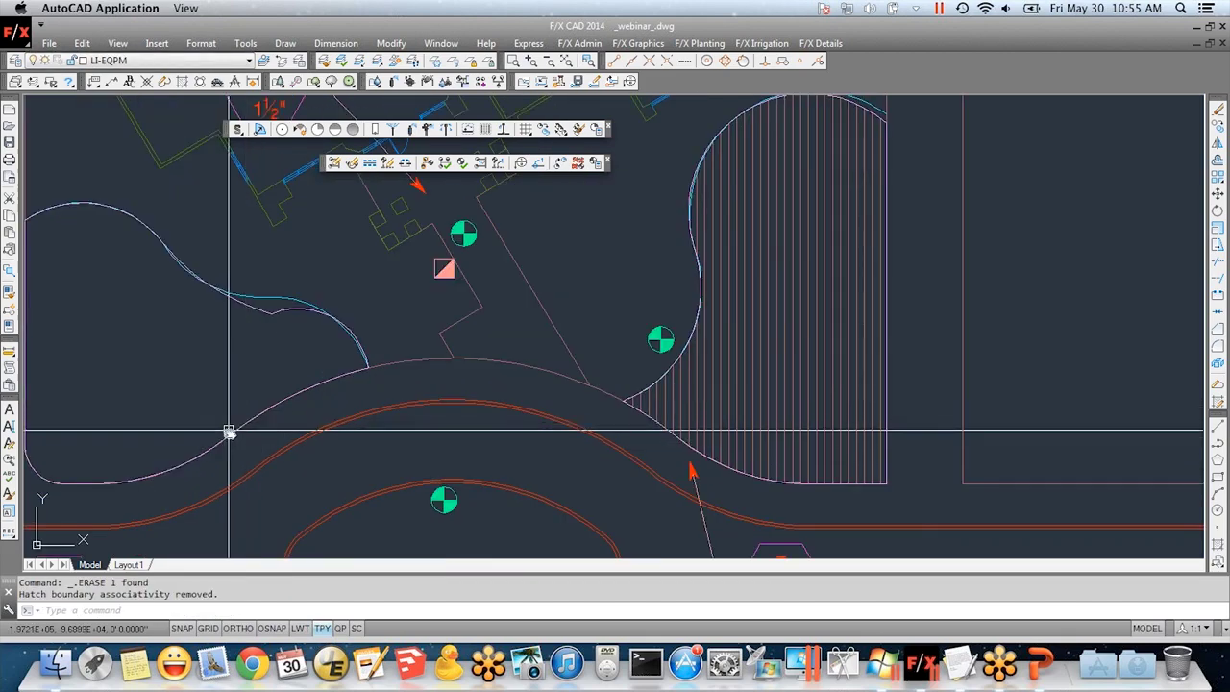
- Fill the curved bed left of the entrance walk with Rain Bird XFCV-06-18 dripline running diagonally, aligned to a slanted segment of its drive edge
left_click(229, 432)
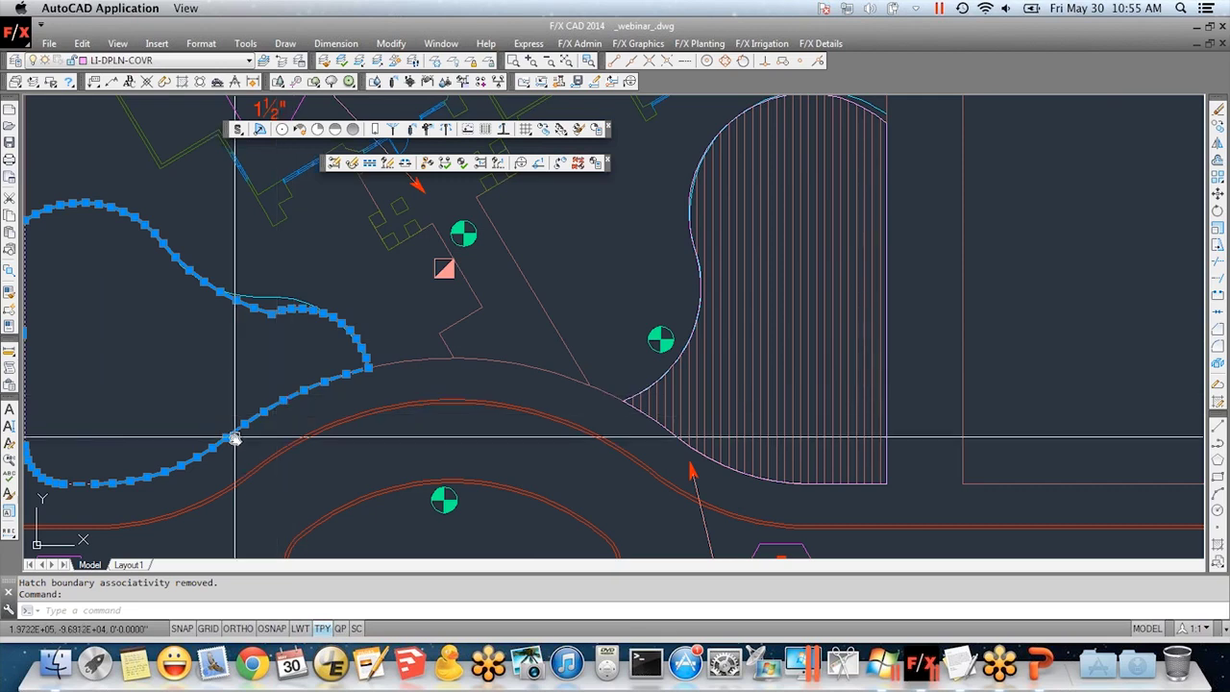
scroll(235, 438, "left", 5)
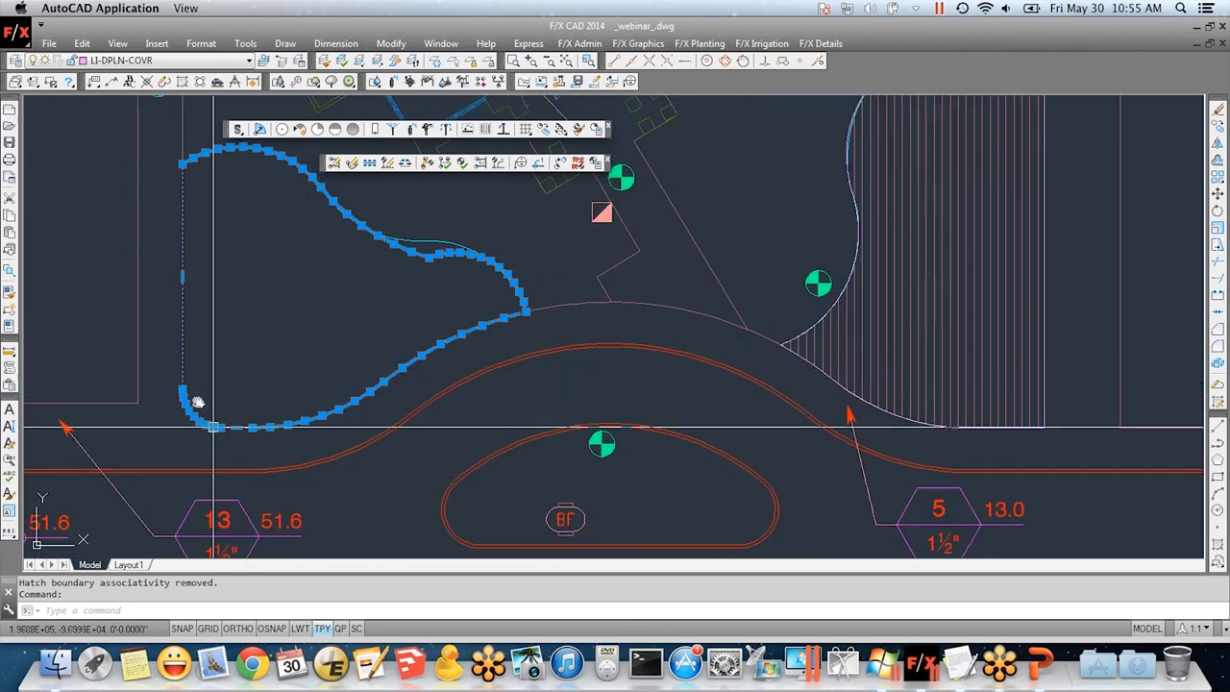
key("Escape")
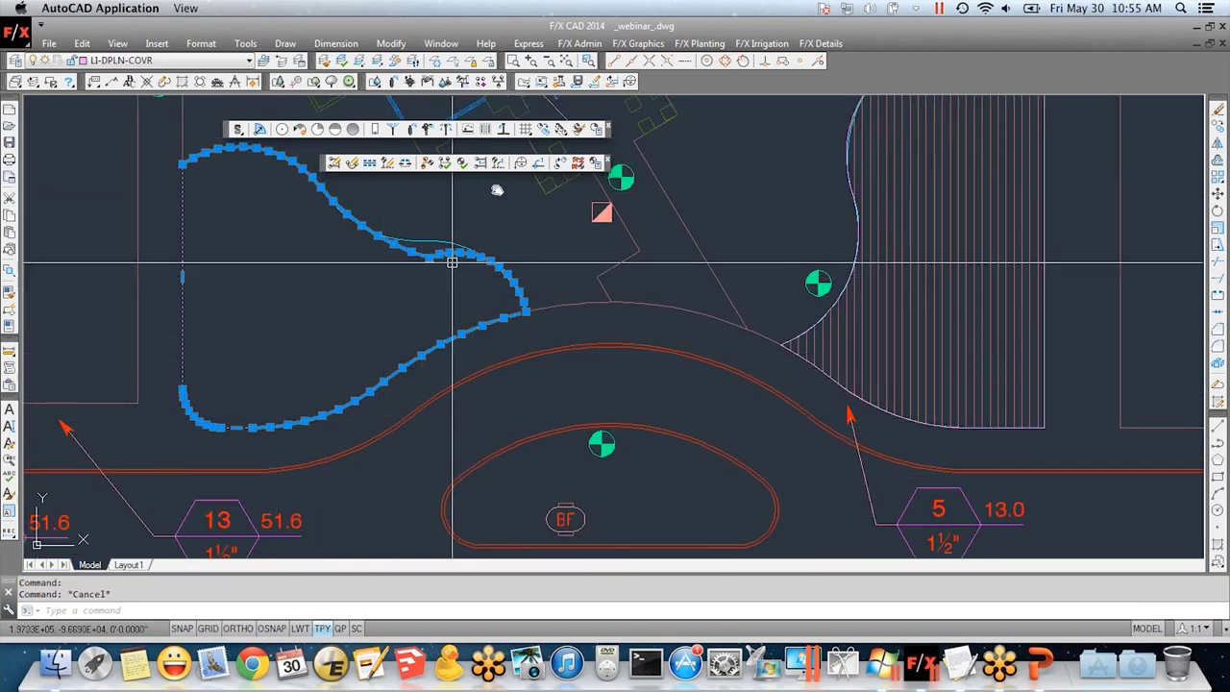
left_click(498, 163)
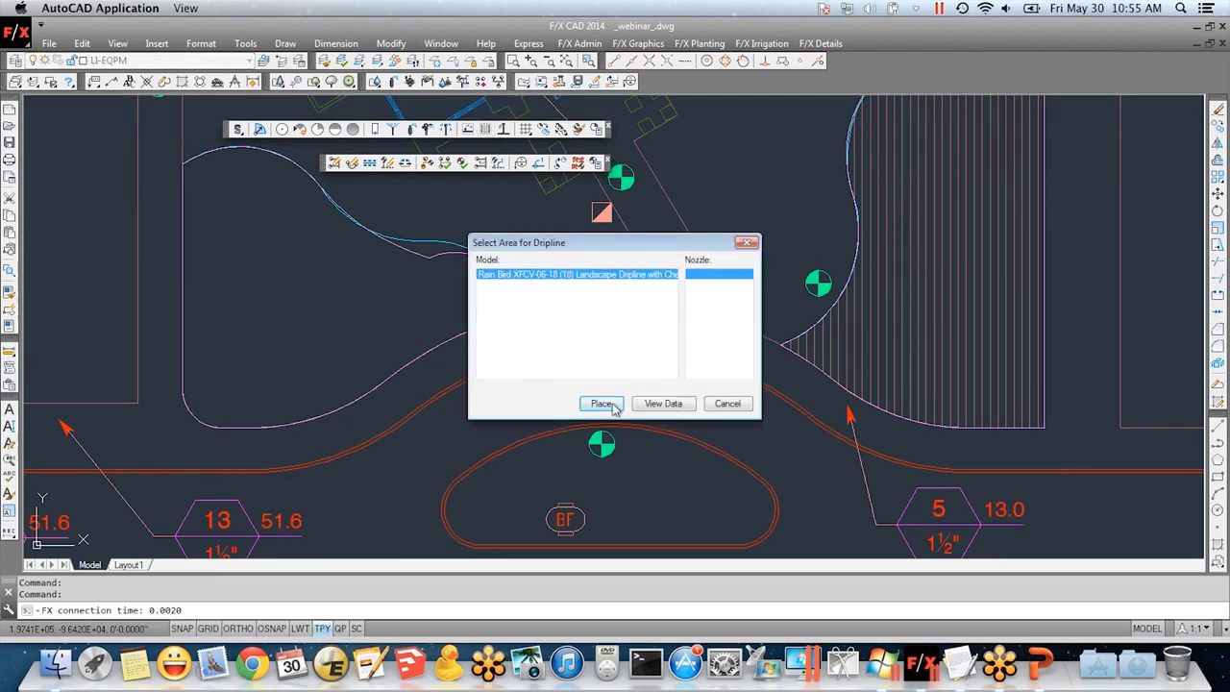
left_click(601, 404)
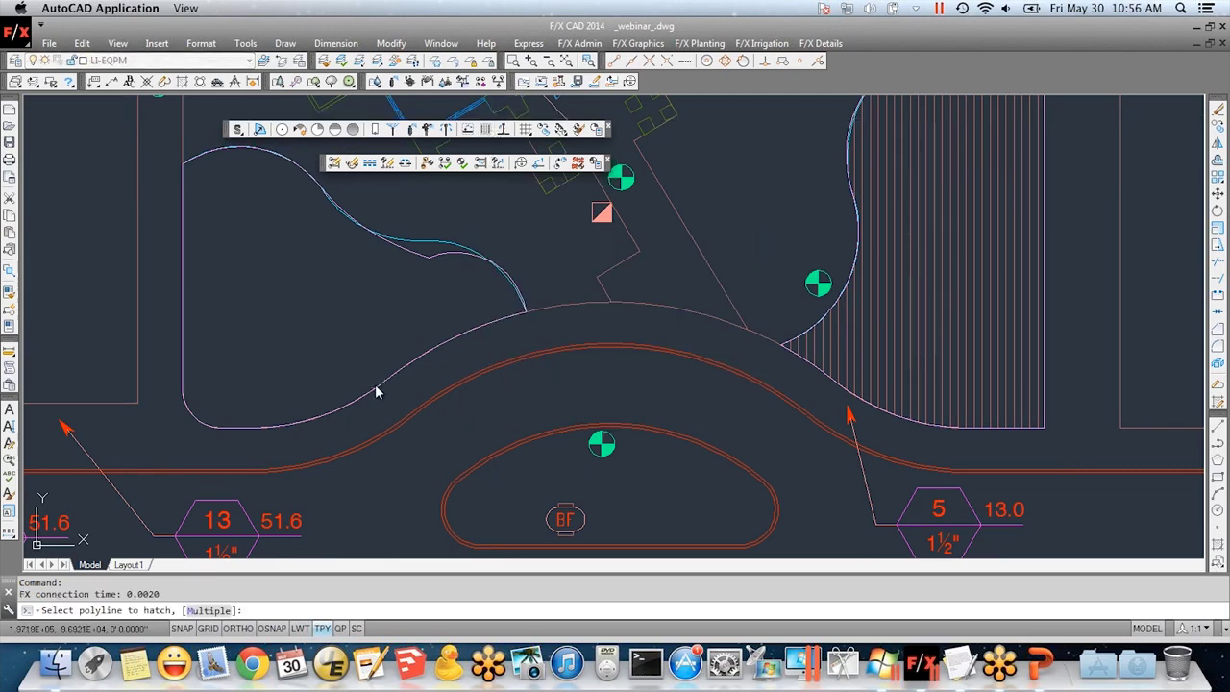
left_click(377, 393)
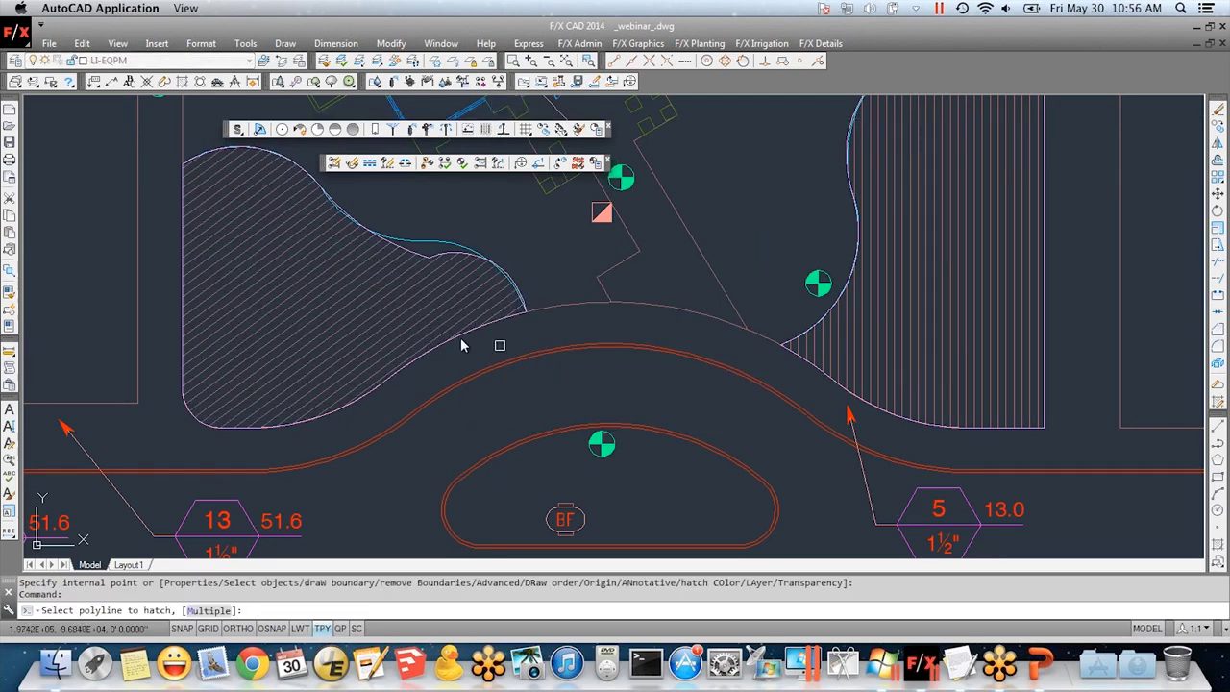
- Thaw the lateral pipe layers LI-PIPE-LTRL and LI-PIPE-LTRL-ANNO
scroll(456, 351, "down", 3)
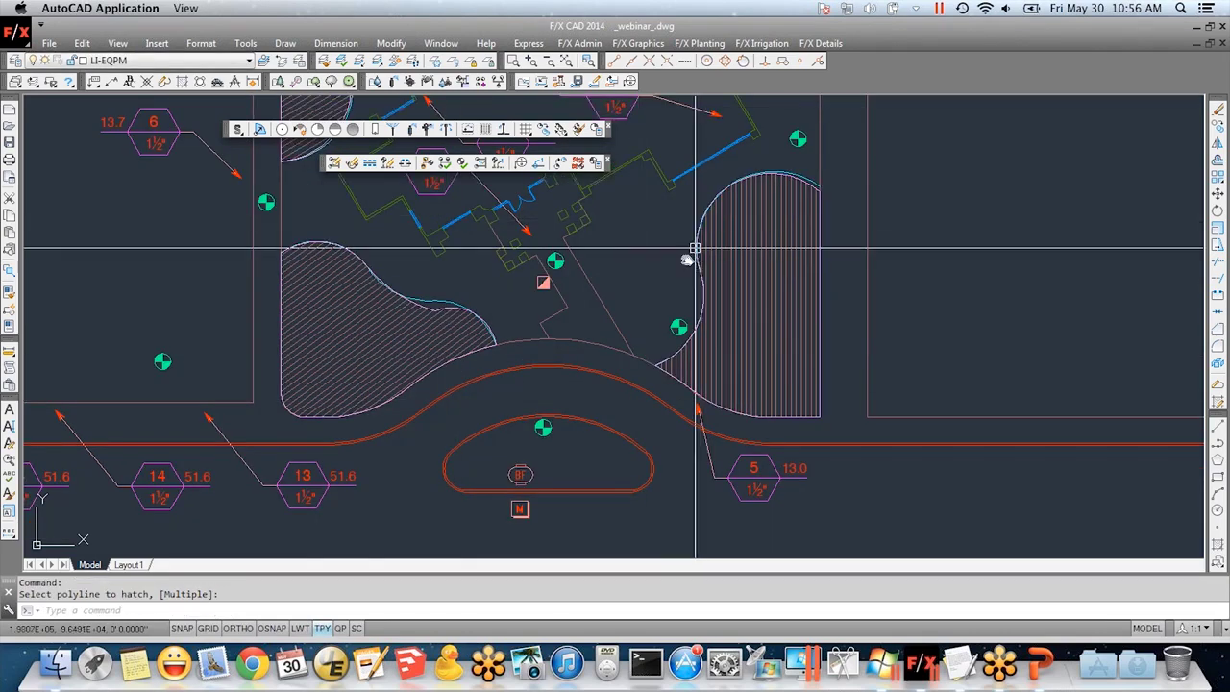
middle_click_drag(694, 249, 599, 352)
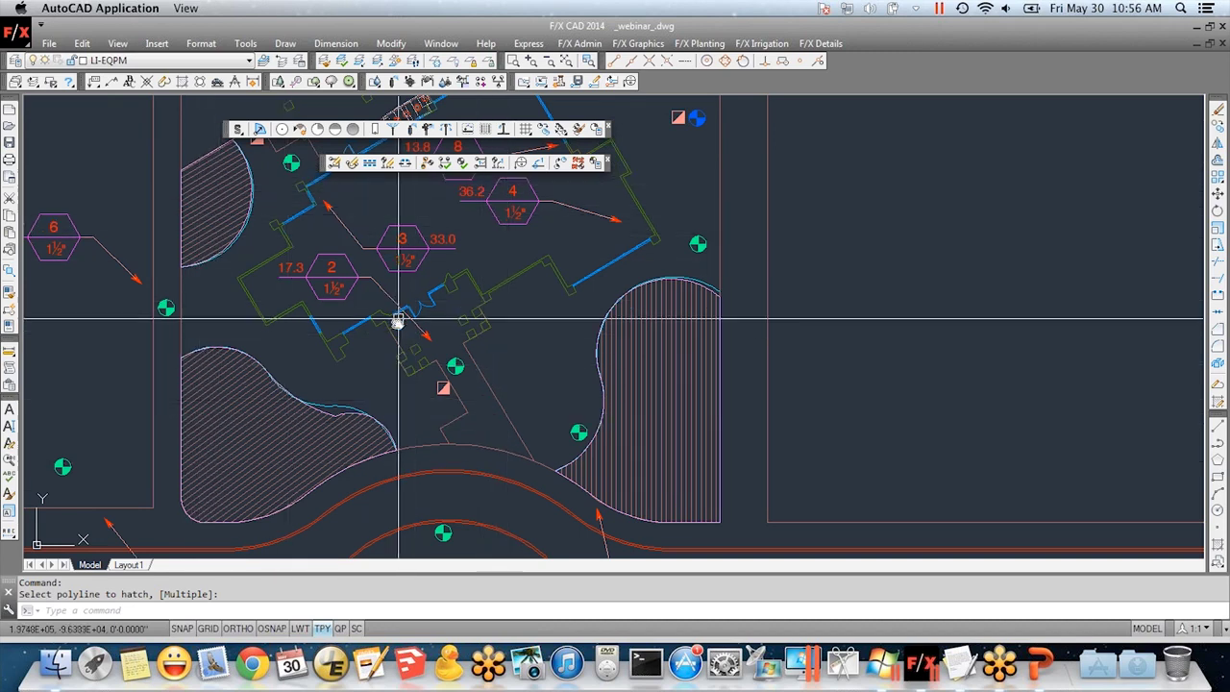
scroll(480, 314, "down", 1)
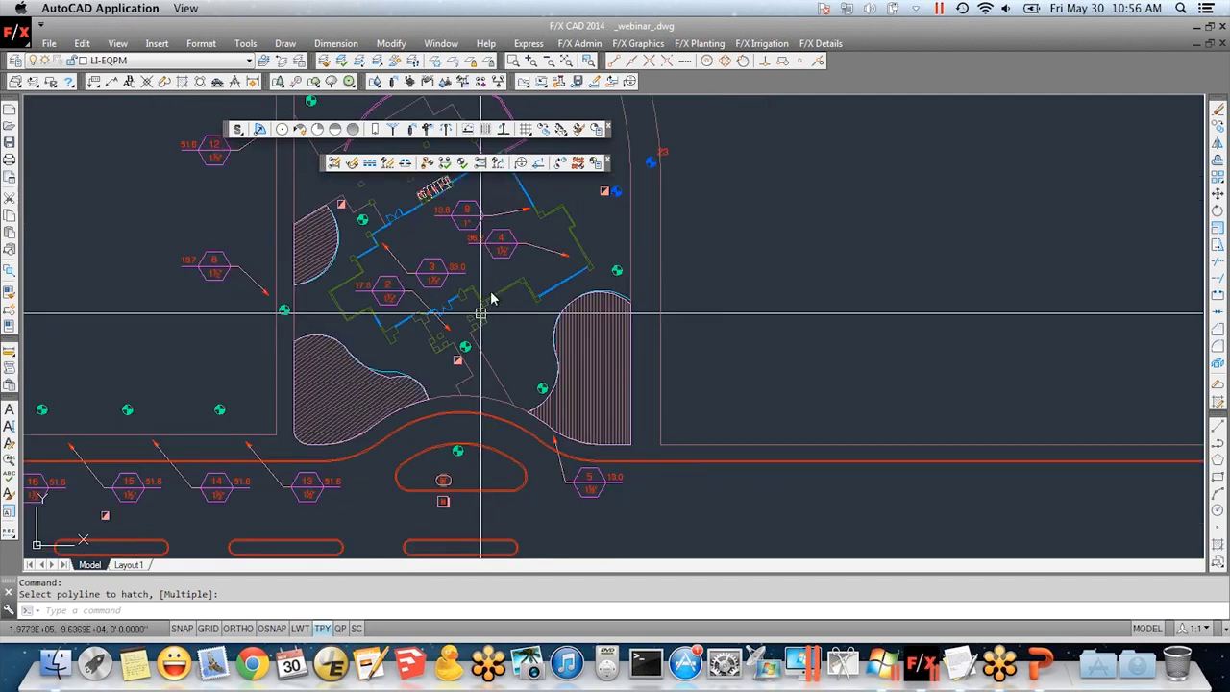
left_click(152, 61)
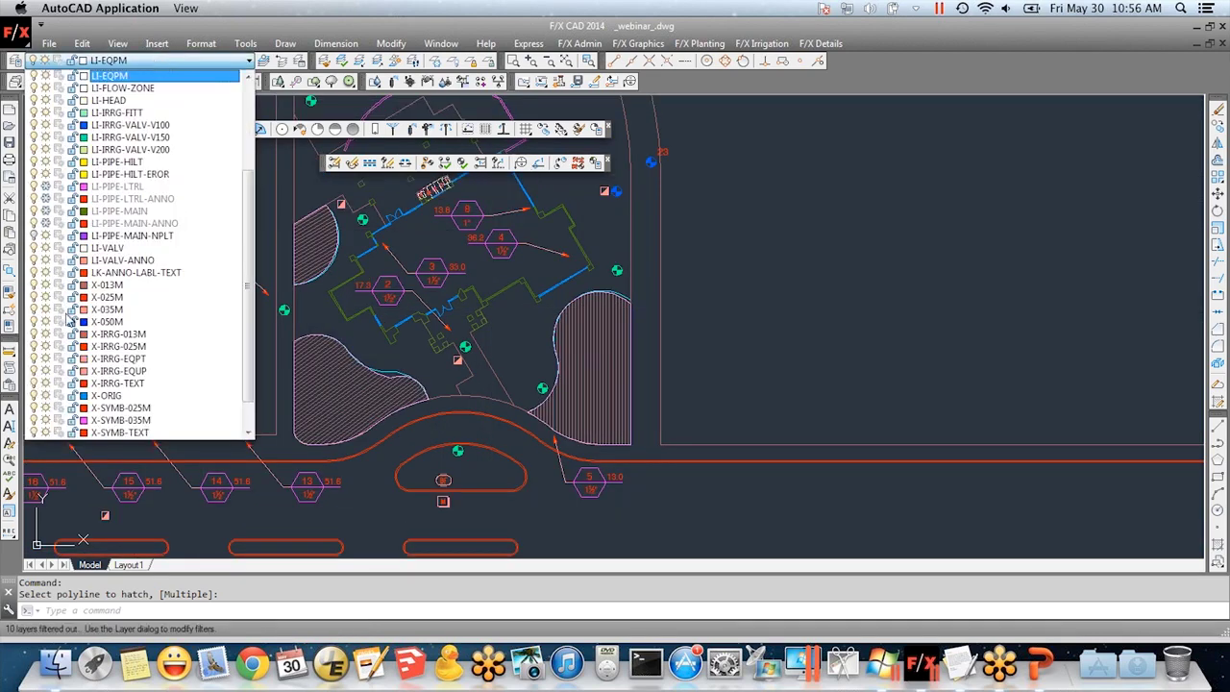
left_click(45, 198)
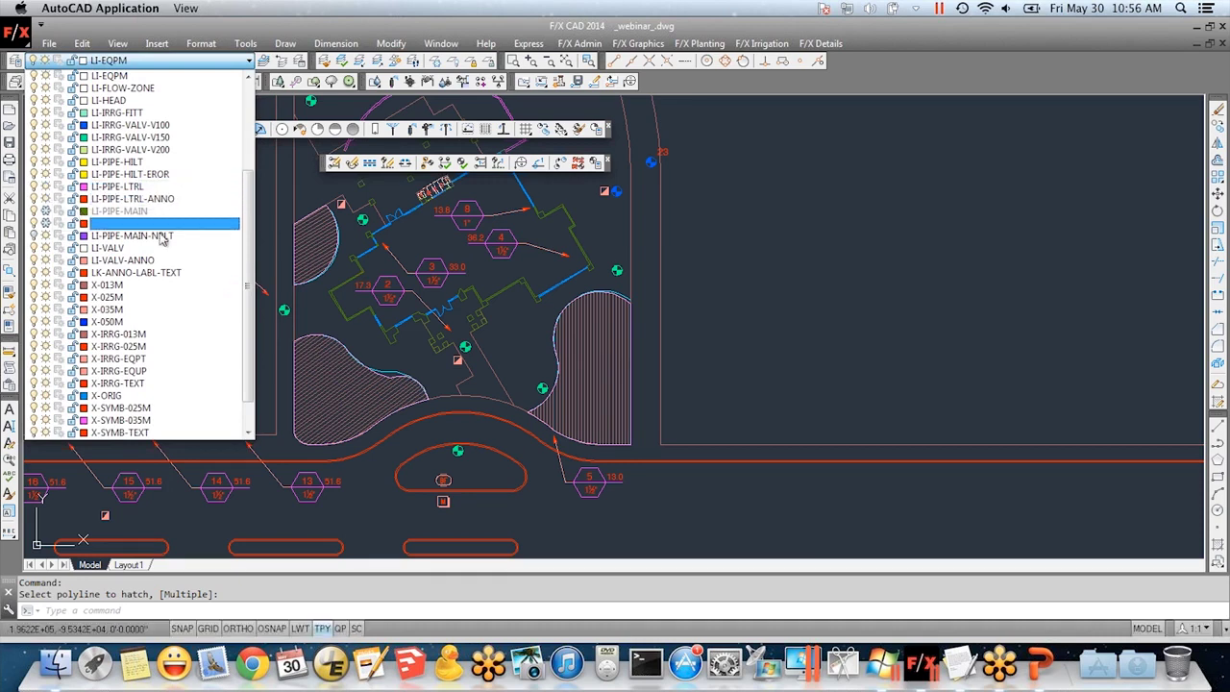
left_click(780, 303)
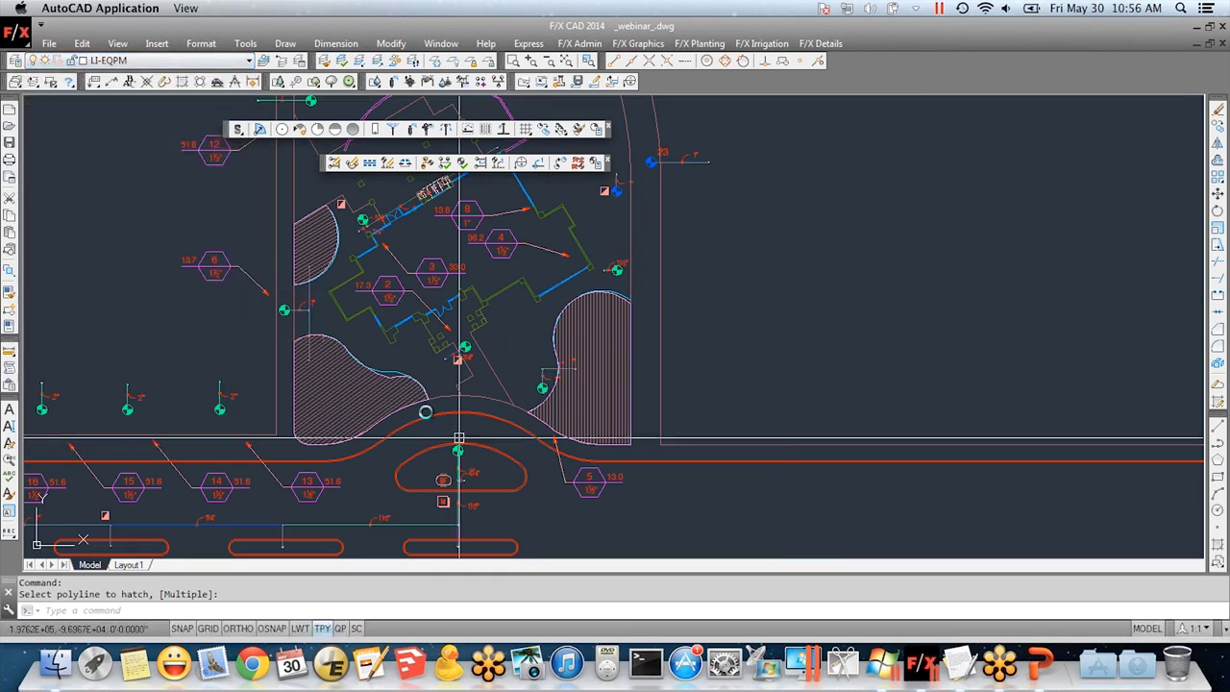
- Highlight the circuit of the valve feeding the two western dripline beds, and the circuit feeding the bed east of the entrance walk
left_click(428, 163)
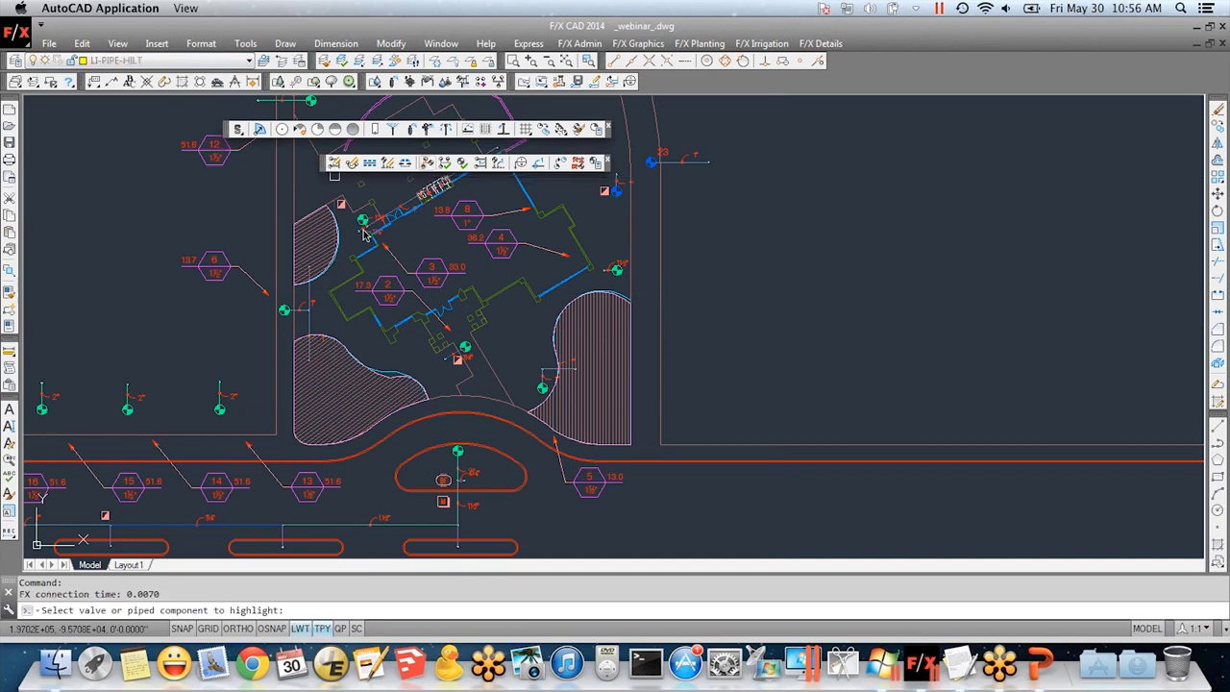
left_click(285, 309)
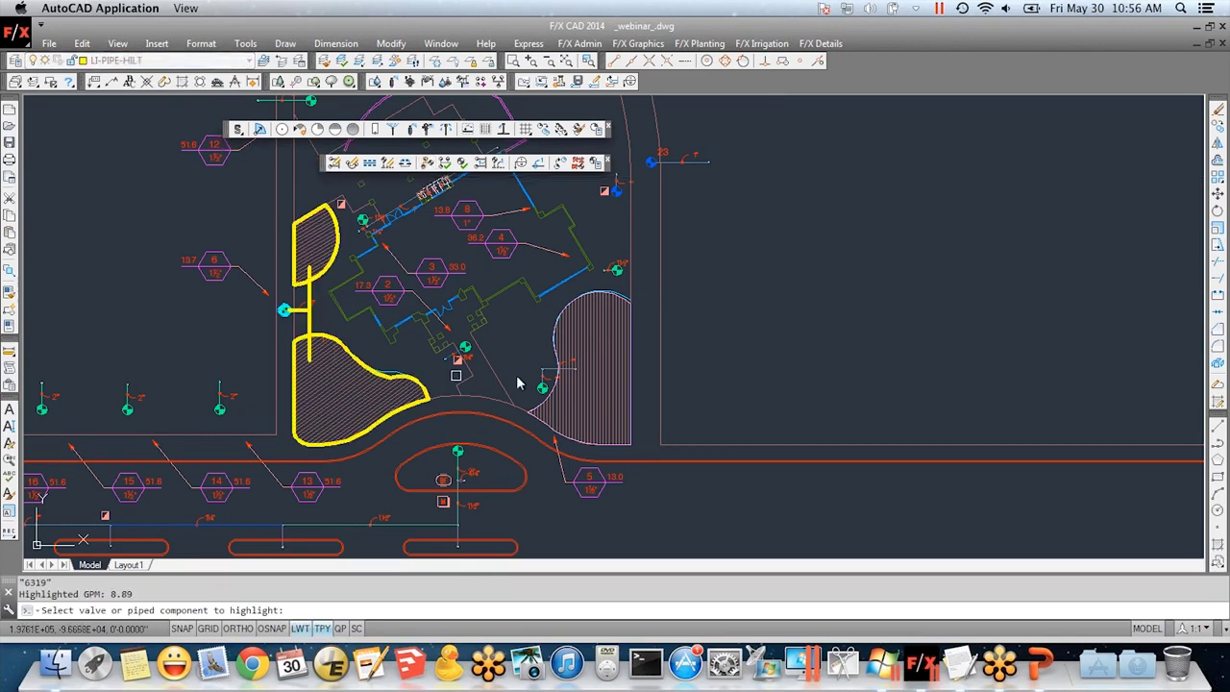
scroll(548, 384, "up", 2)
left_click(538, 394)
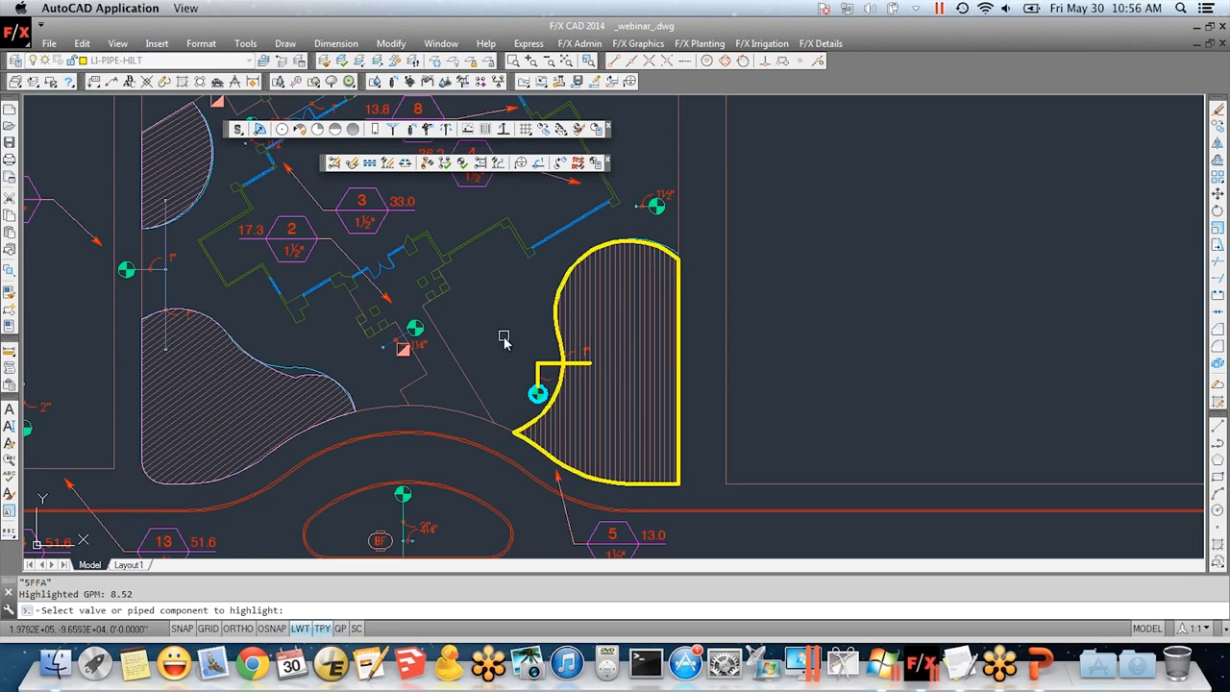
key("Return")
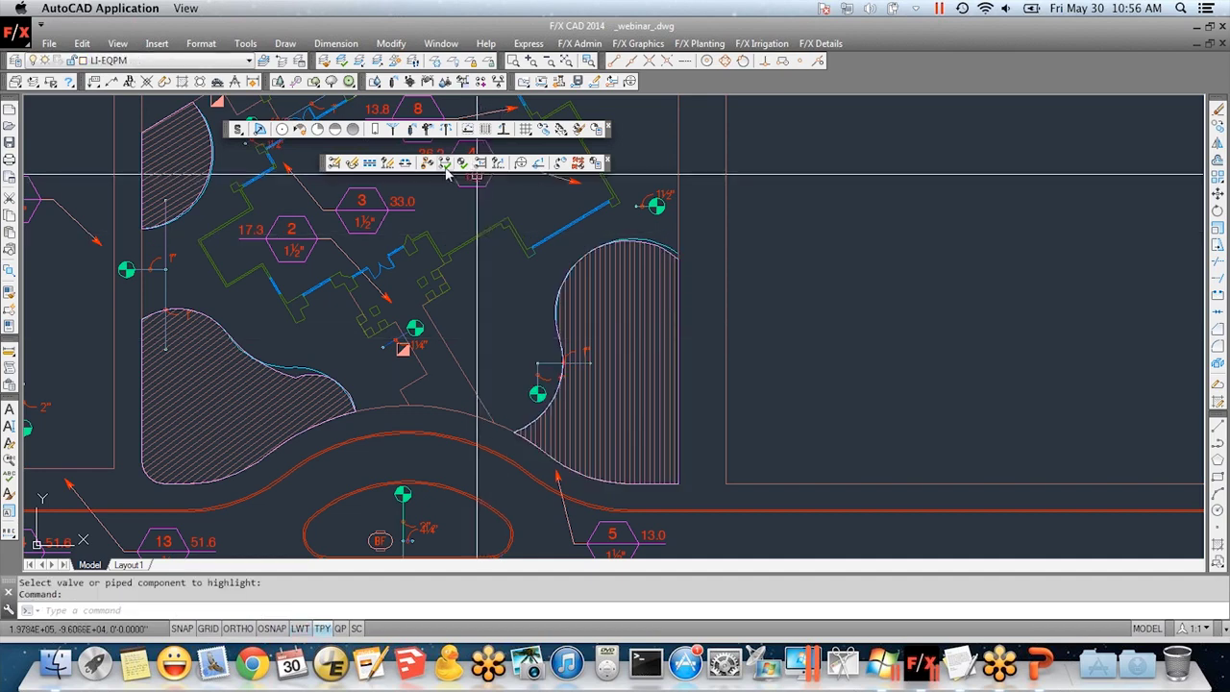
- Size the lateral pipes of valve 5's circuit with both elevation values at 0
left_click(476, 165)
middle_click_drag(551, 277, 490, 203)
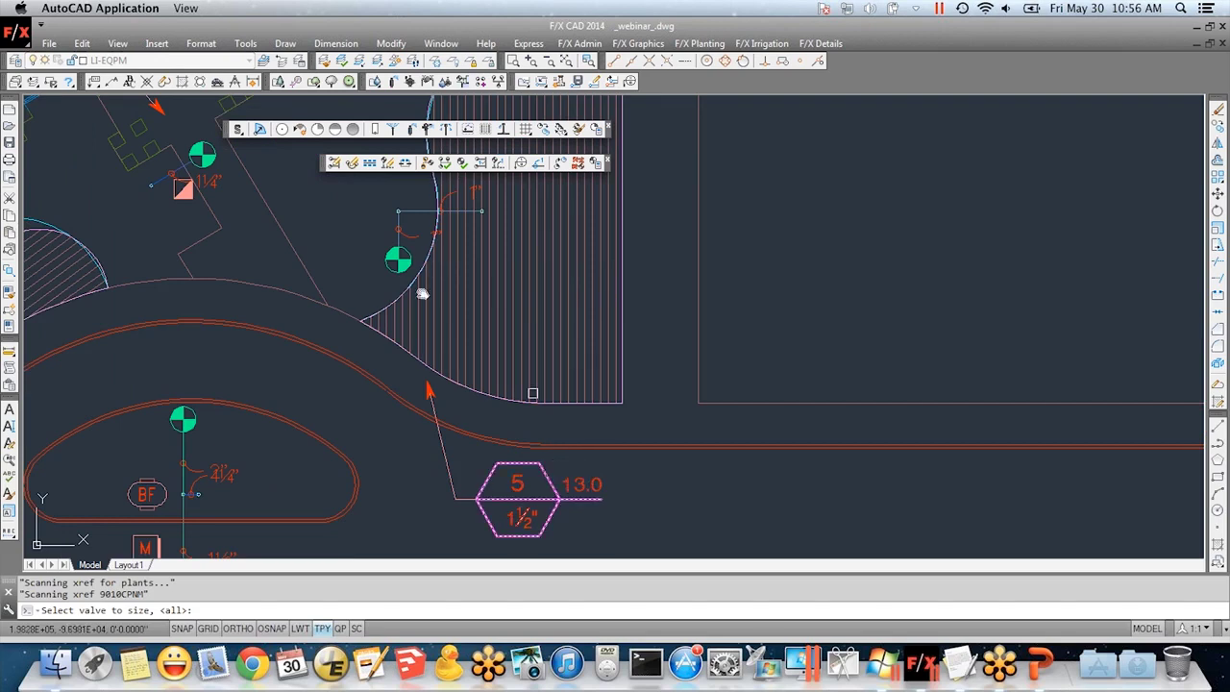
key("Return")
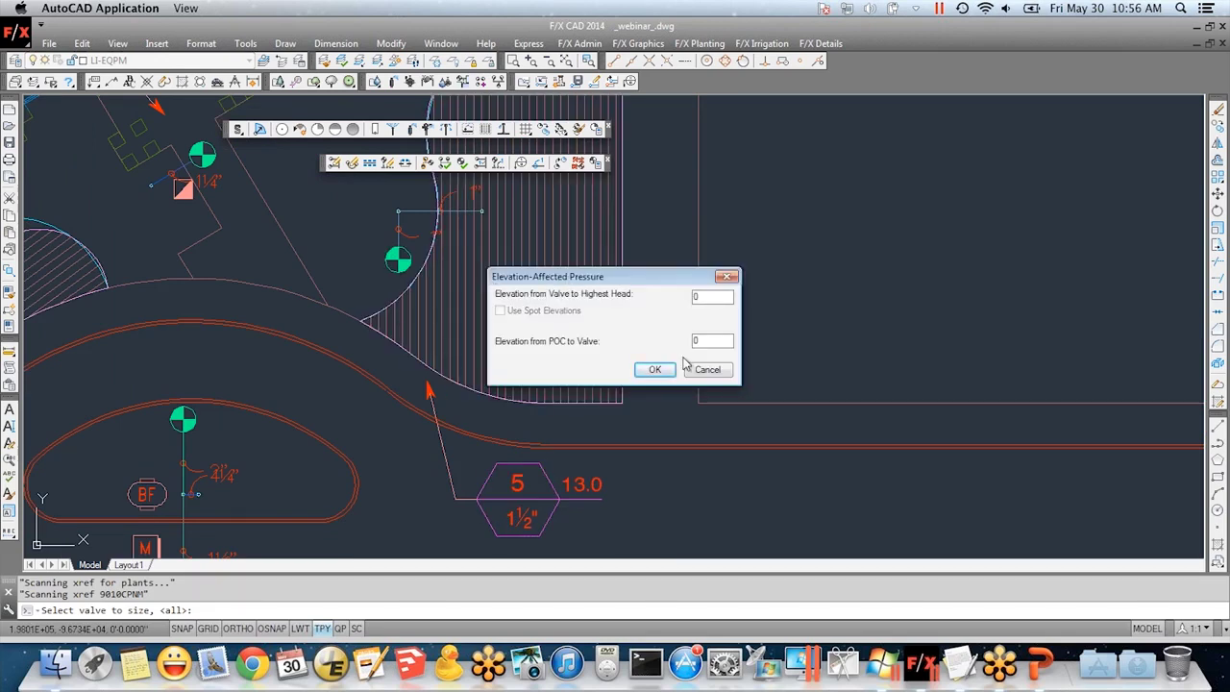
left_click(654, 371)
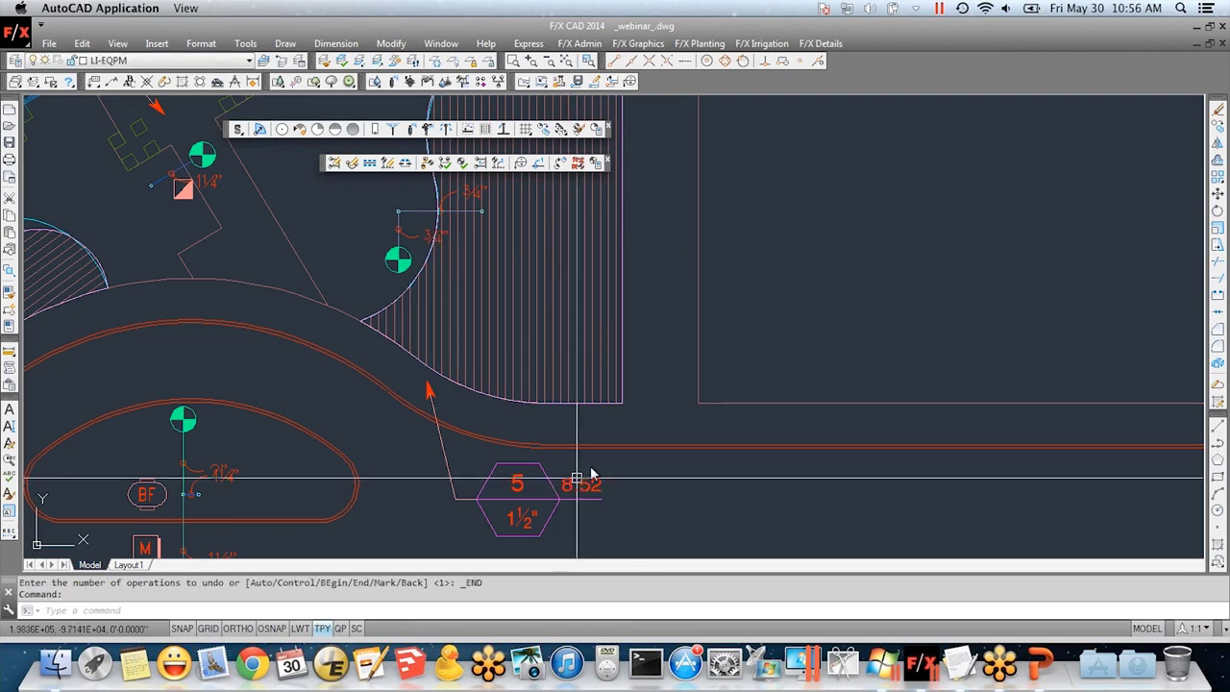
- Size the lateral pipes of valve 6's circuit, which feeds the two western dripline beds, with both elevation values at 0
scroll(605, 447, "down", 4)
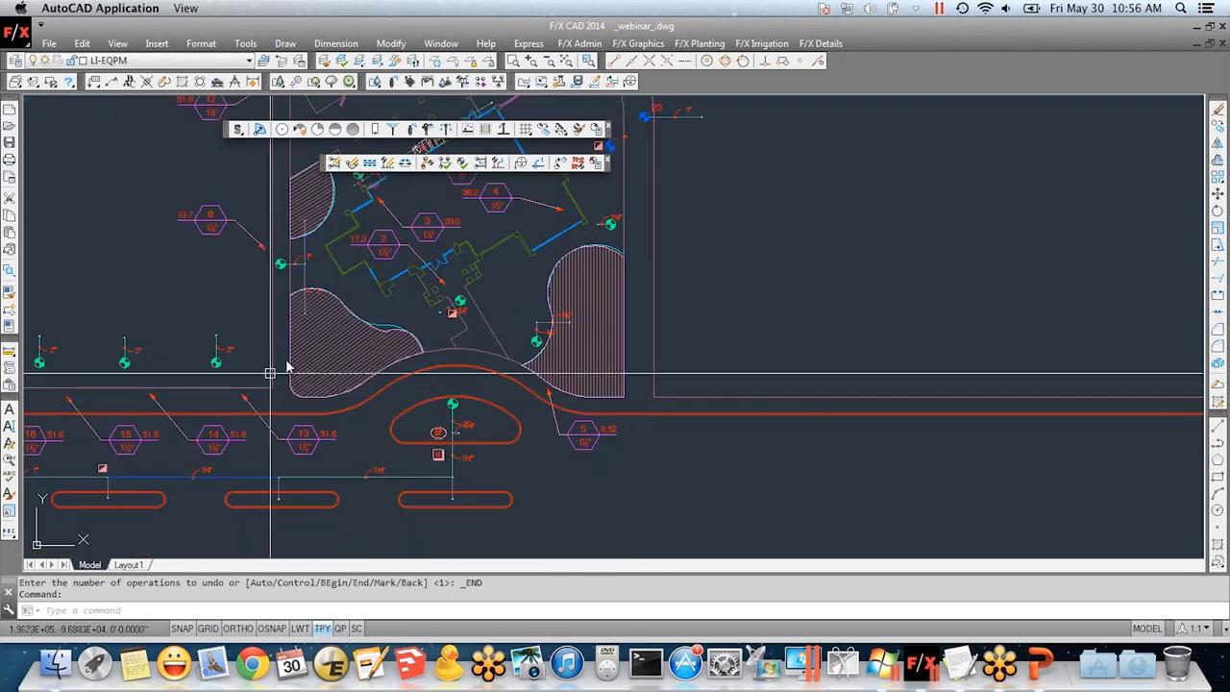
scroll(286, 366, "up", 2)
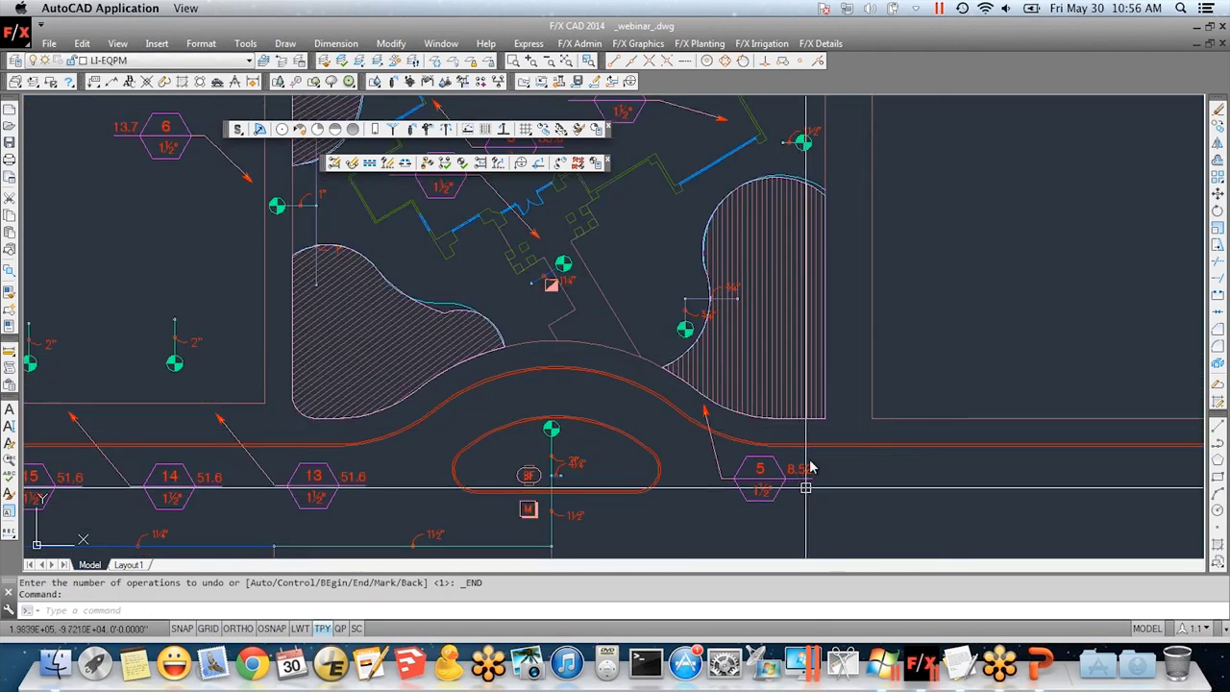
middle_click_drag(431, 256, 417, 363)
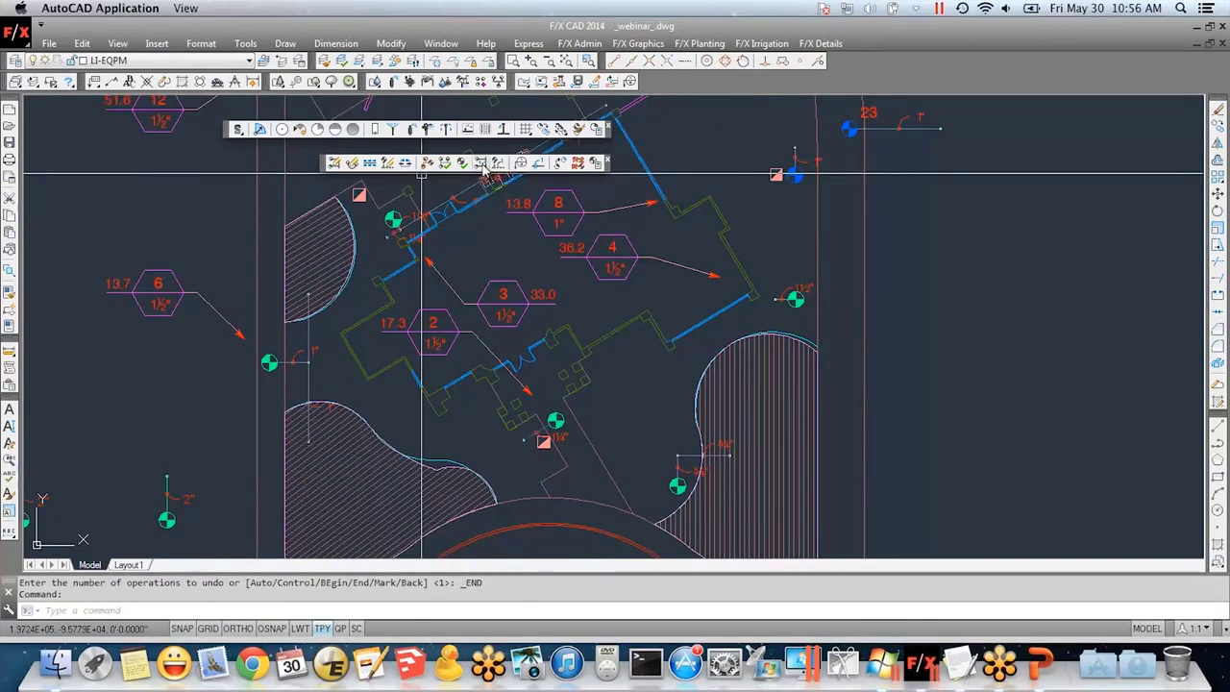
left_click(267, 363)
left_click(647, 374)
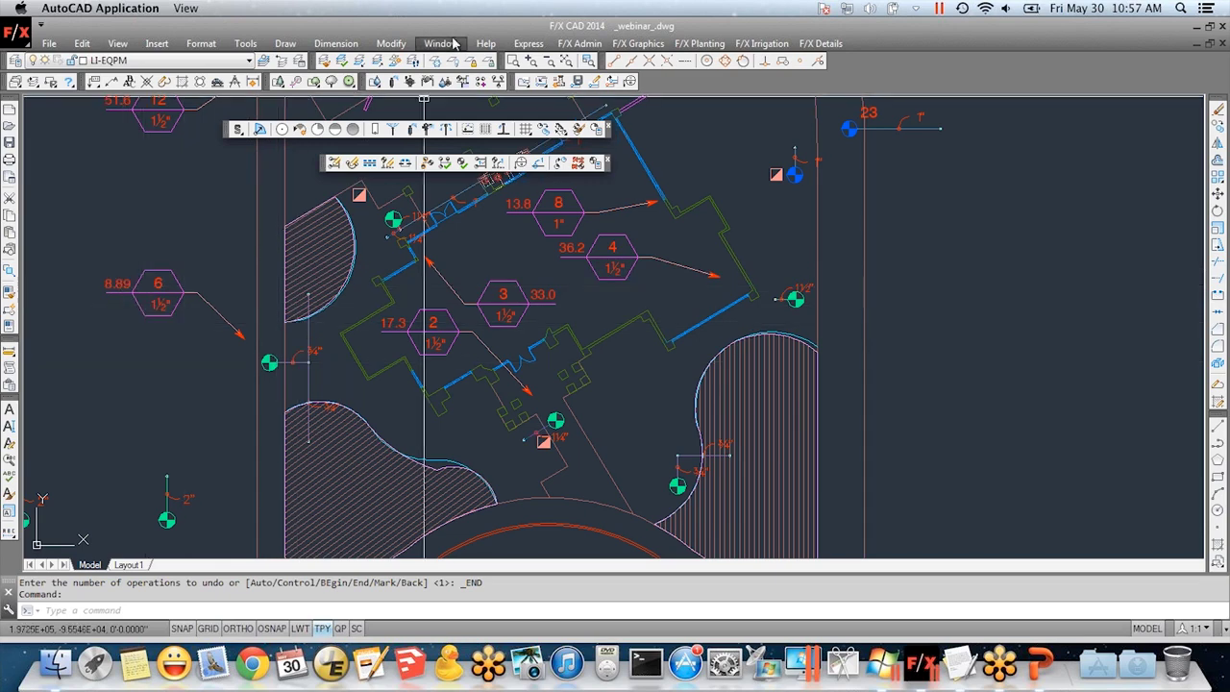
- Inspect the precipitation rate of the schematic zone SHRUB DRIPLINE 0.6 GPH @ 18" O.C. without editing it
left_click(463, 82)
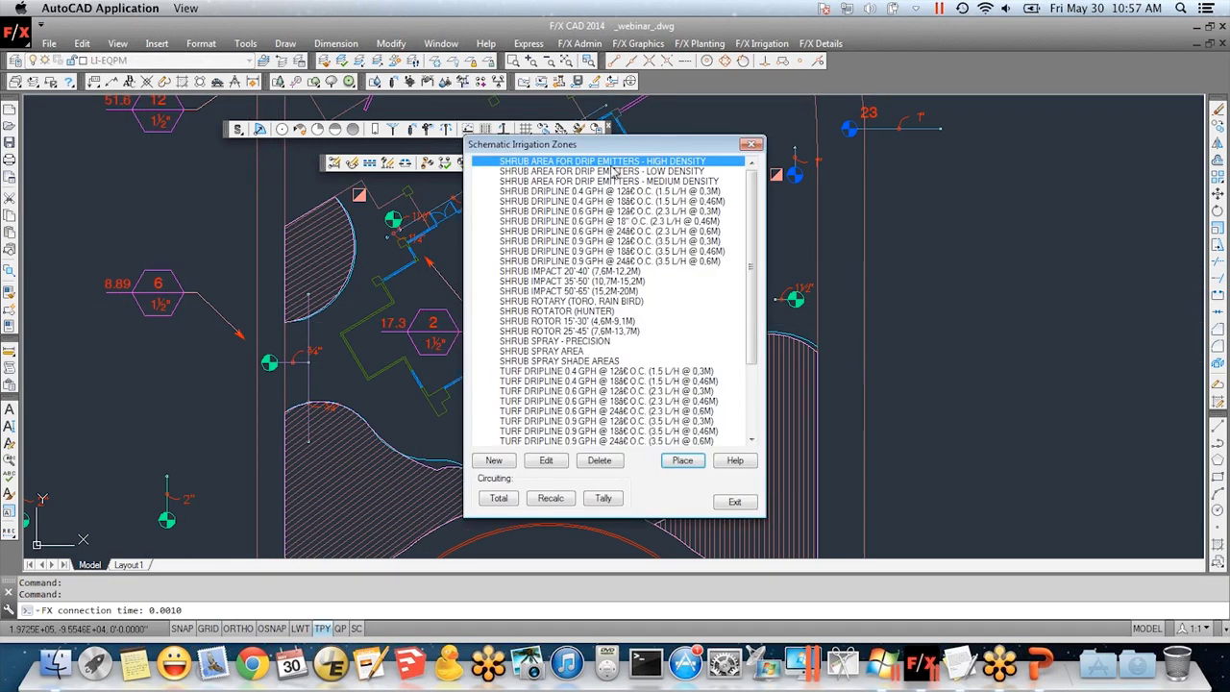
left_click(545, 463)
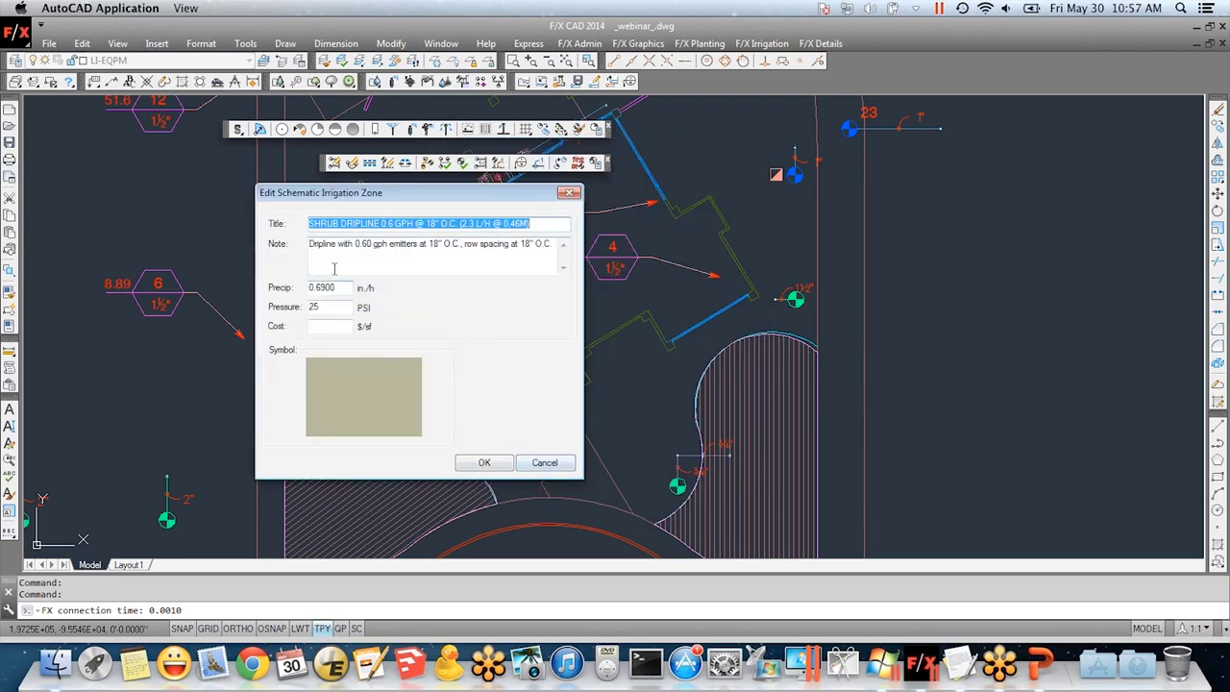
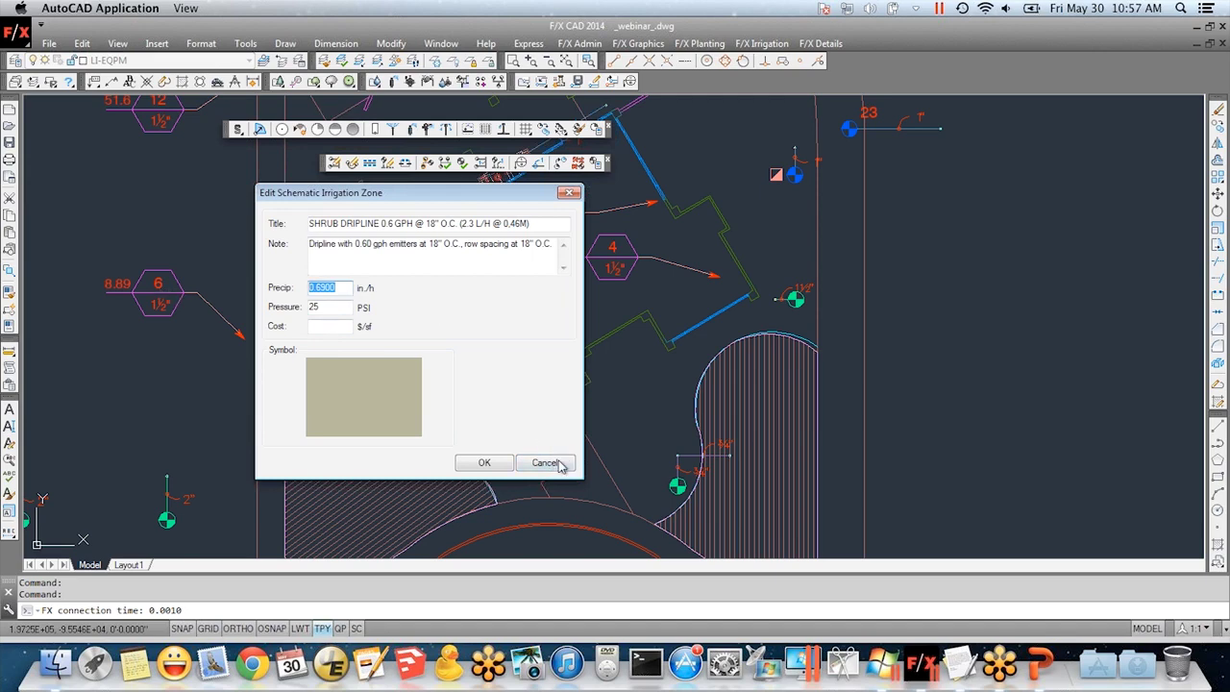
left_click(558, 463)
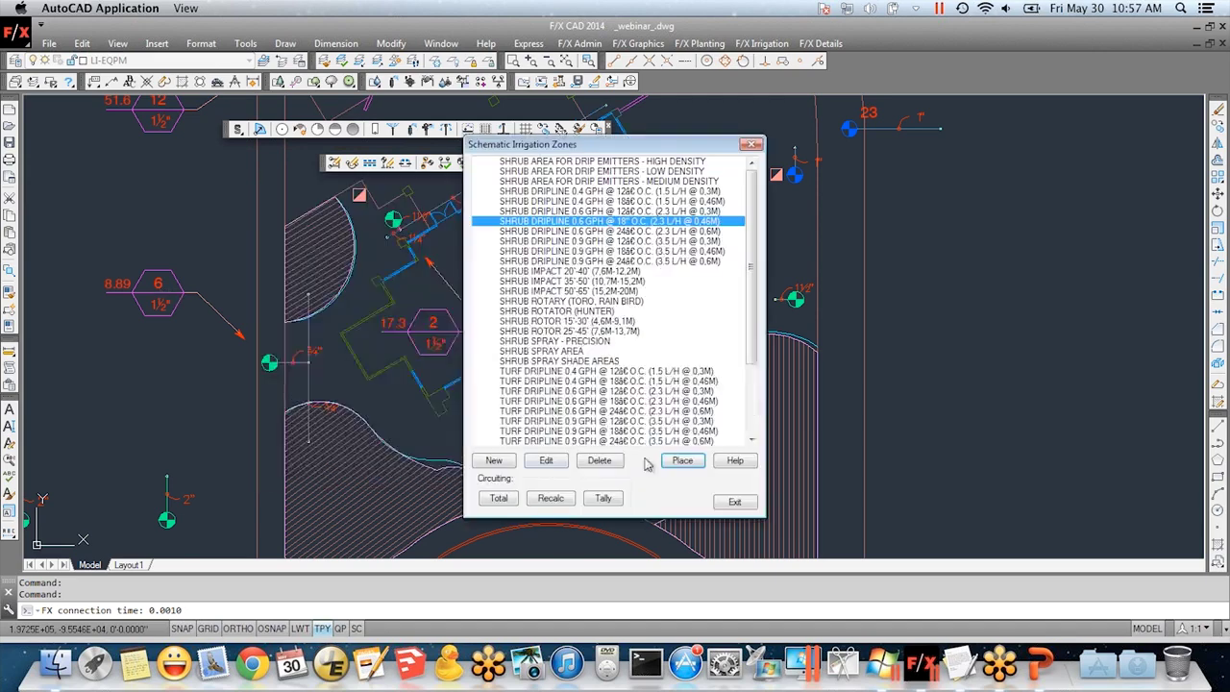
left_click(734, 503)
- Set the spray head radius to 15 feet and start placing a full-circle head in the arc-edged bed north of the building
mouse_move(595, 494)
middle_mouse_down()
mouse_move(582, 343)
mouse_move(641, 472)
middle_mouse_up()
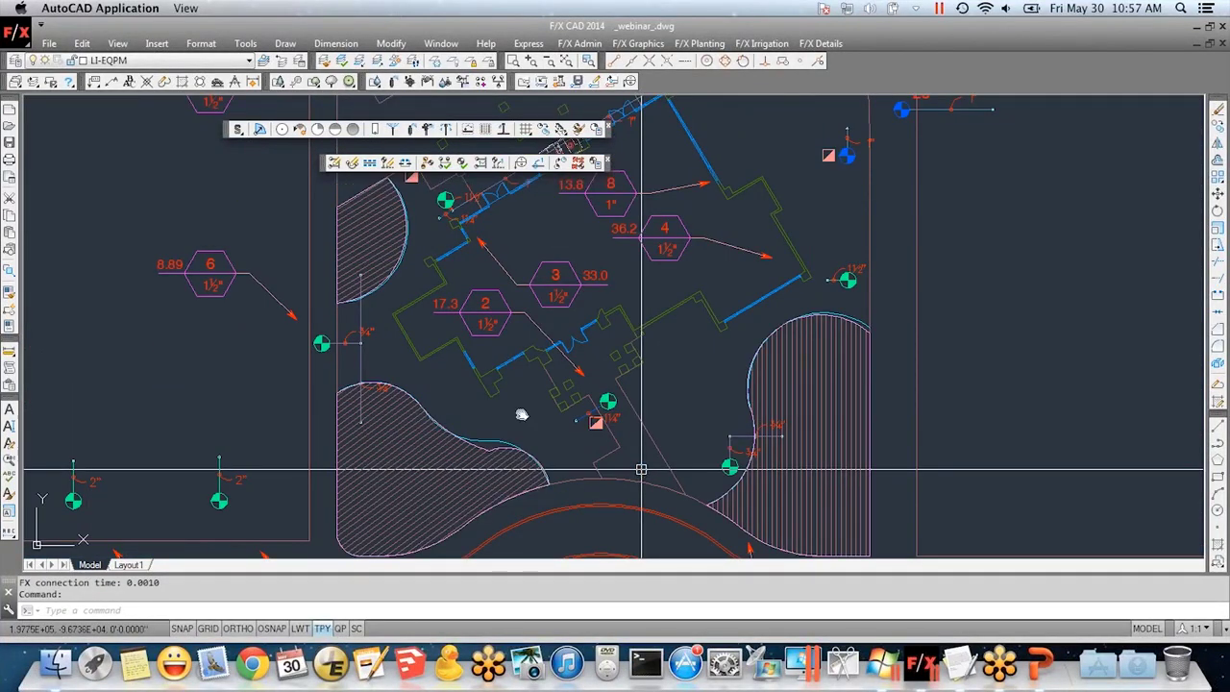
scroll(376, 388, "down", 2)
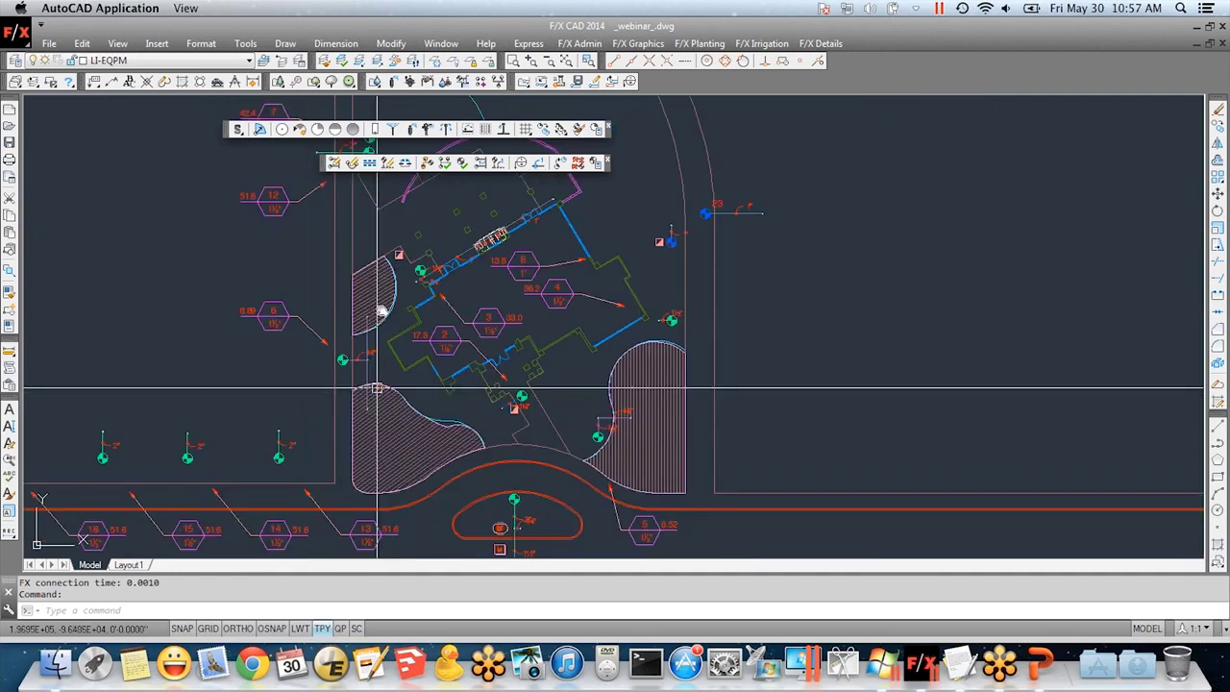
scroll(549, 371, "up", 5)
middle_click_drag(548, 371, 529, 447)
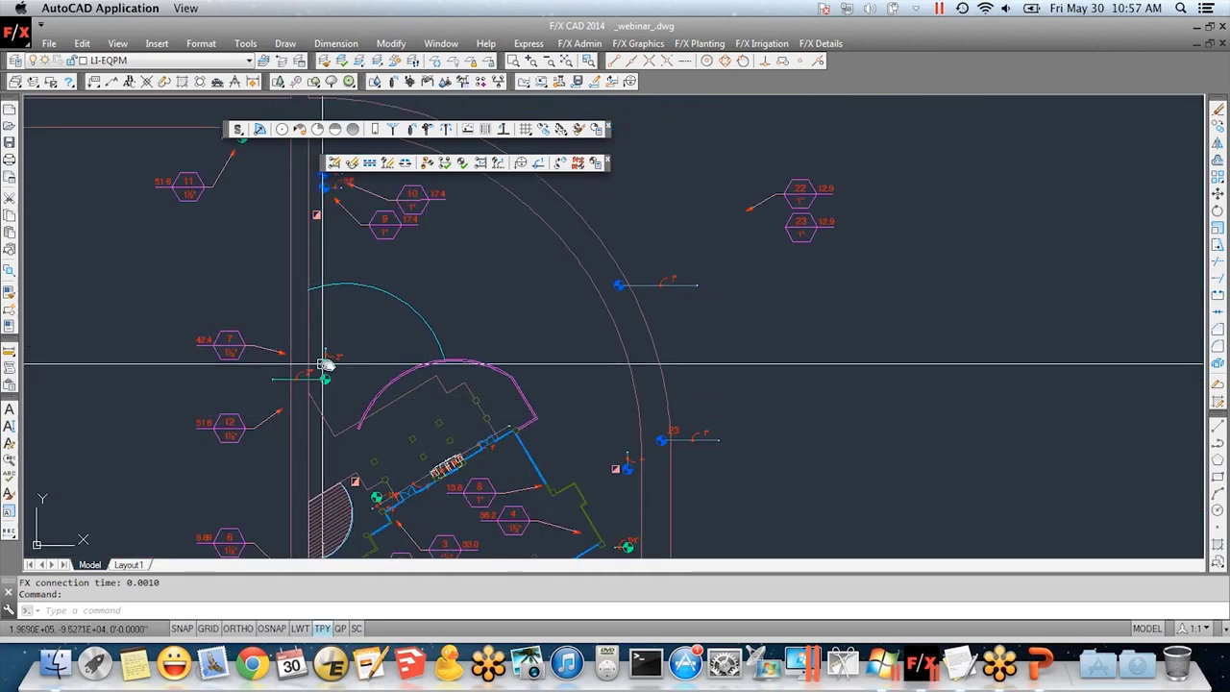
scroll(349, 356, "up", 2)
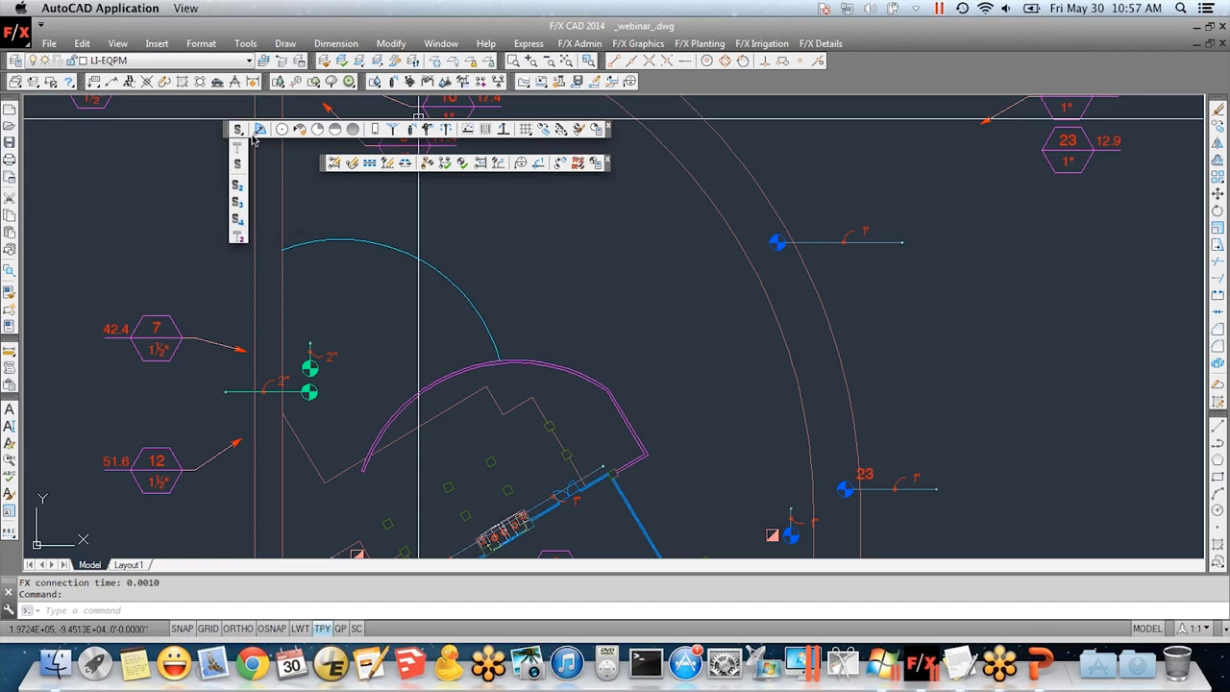
left_click(260, 130)
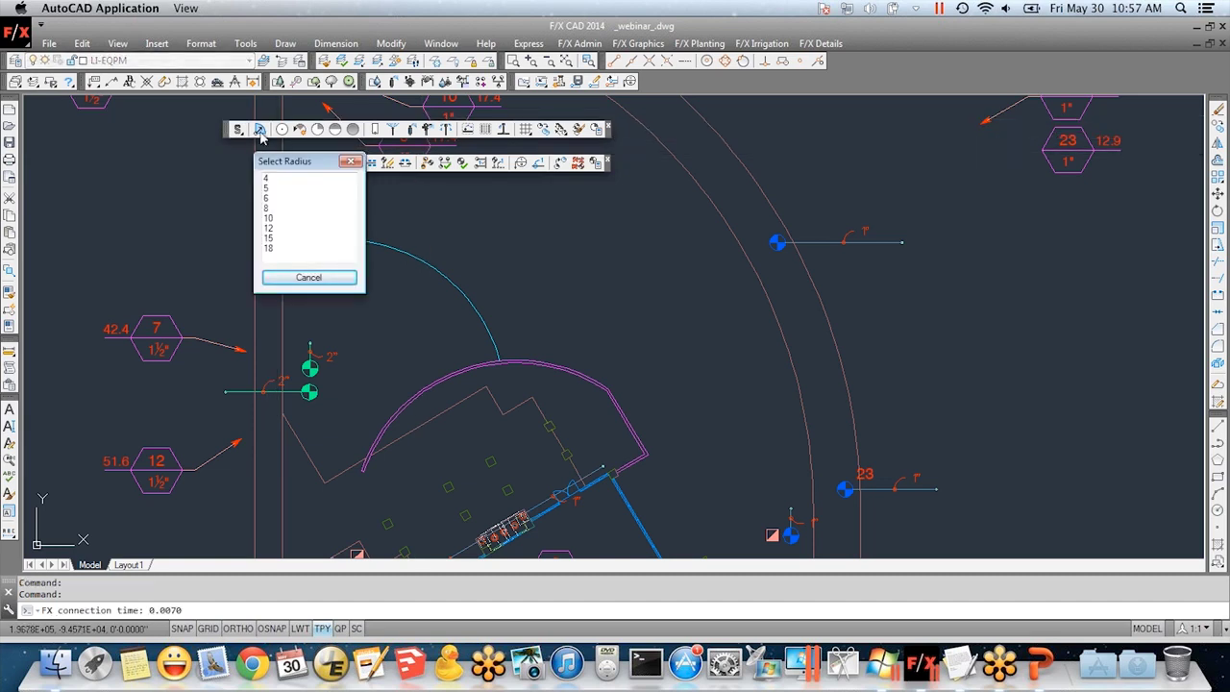
left_click(270, 237)
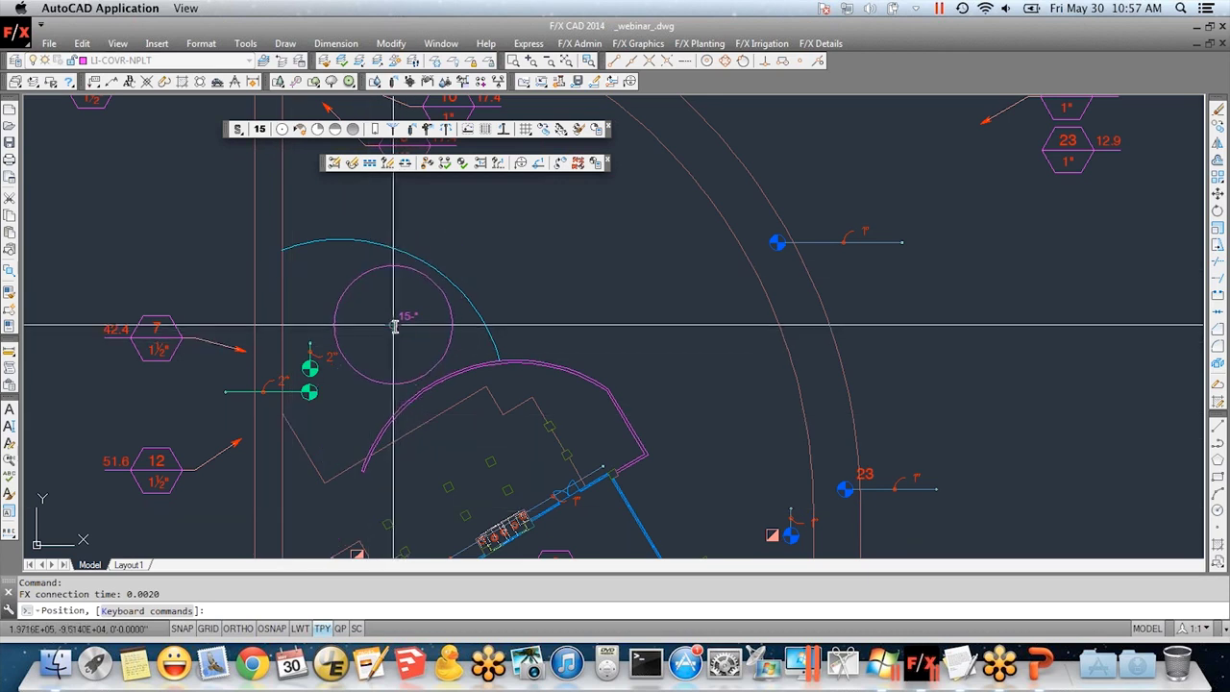
- Try out head radii between 5 and 15 feet in the placement preview, ending at 15, and leave without placing a head
scroll(396, 319, "up", 4)
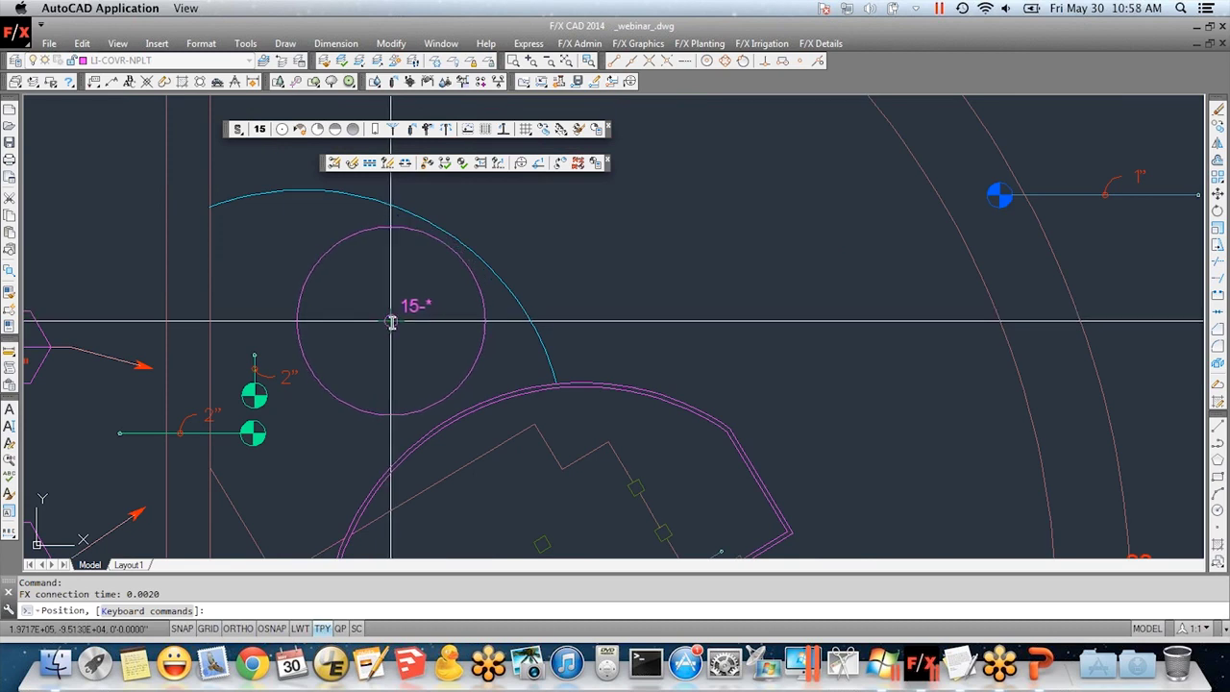
key("Down")
key("Down")
key("Down")
key("Down")
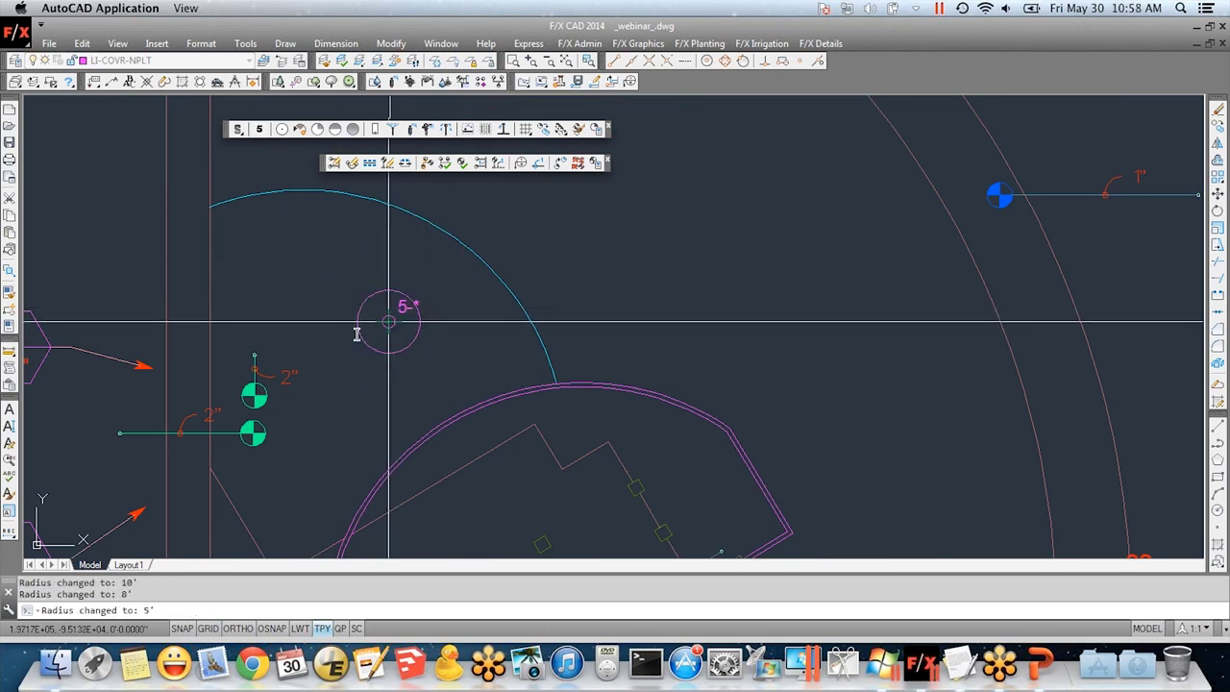
key("Up")
key("Up")
key("Up")
key("Up")
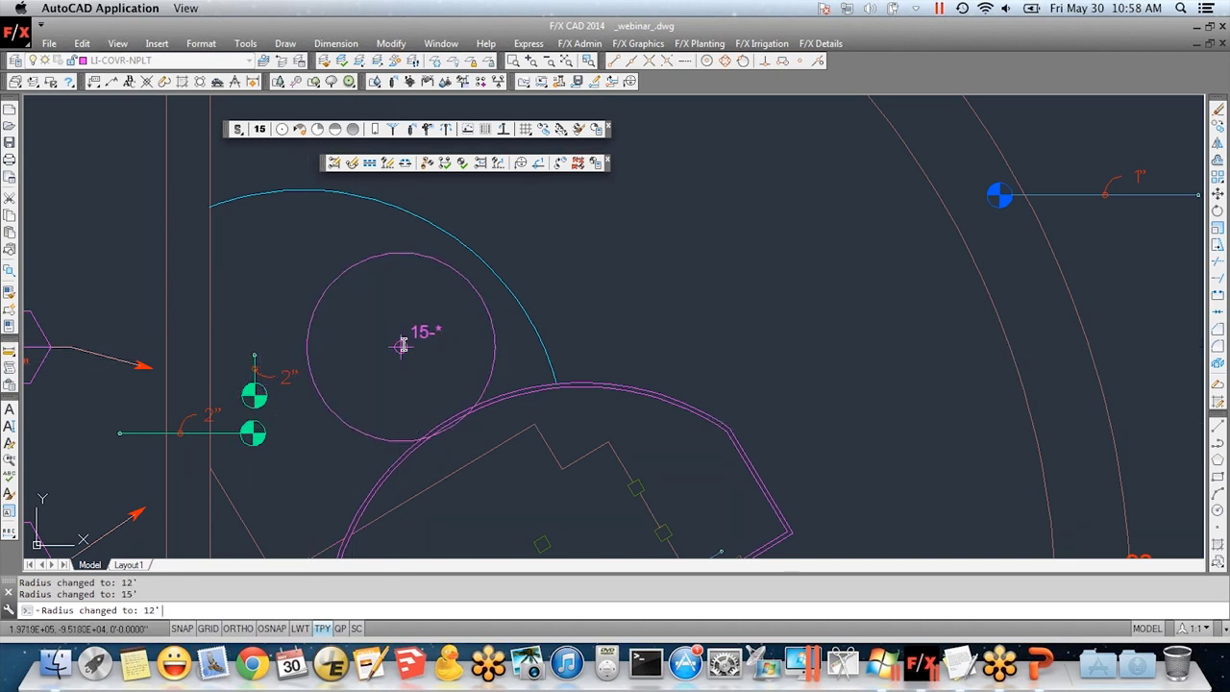
key("Down")
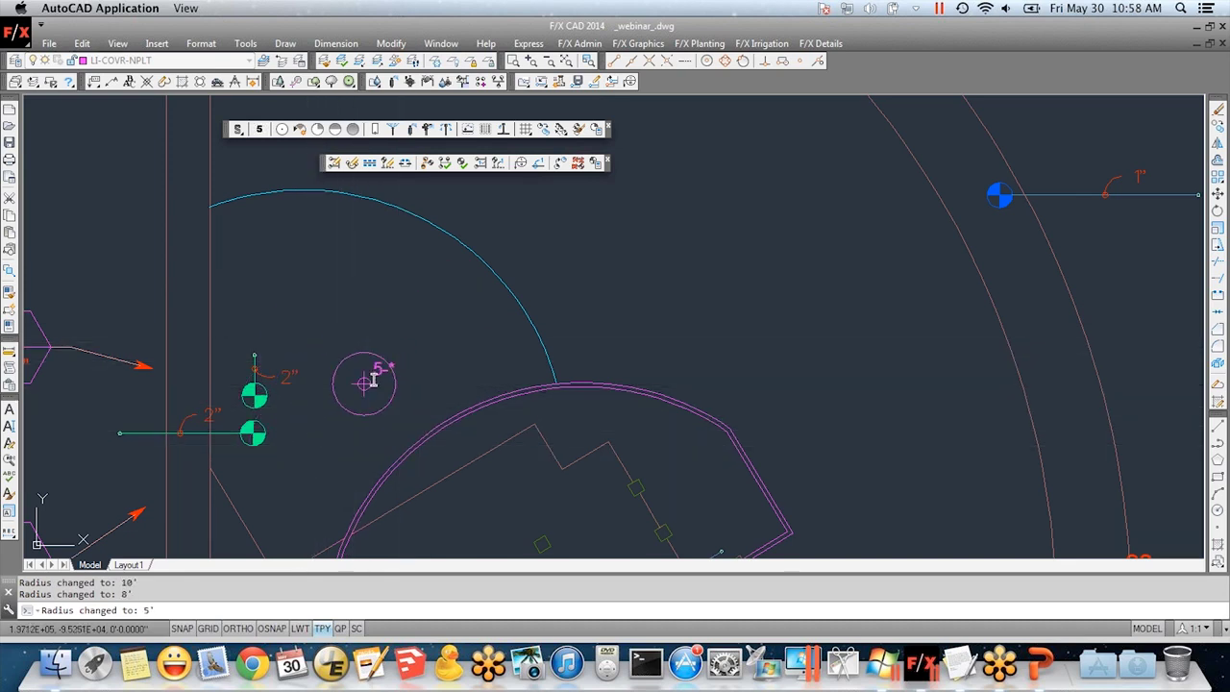
middle_click_drag(371, 381, 387, 336)
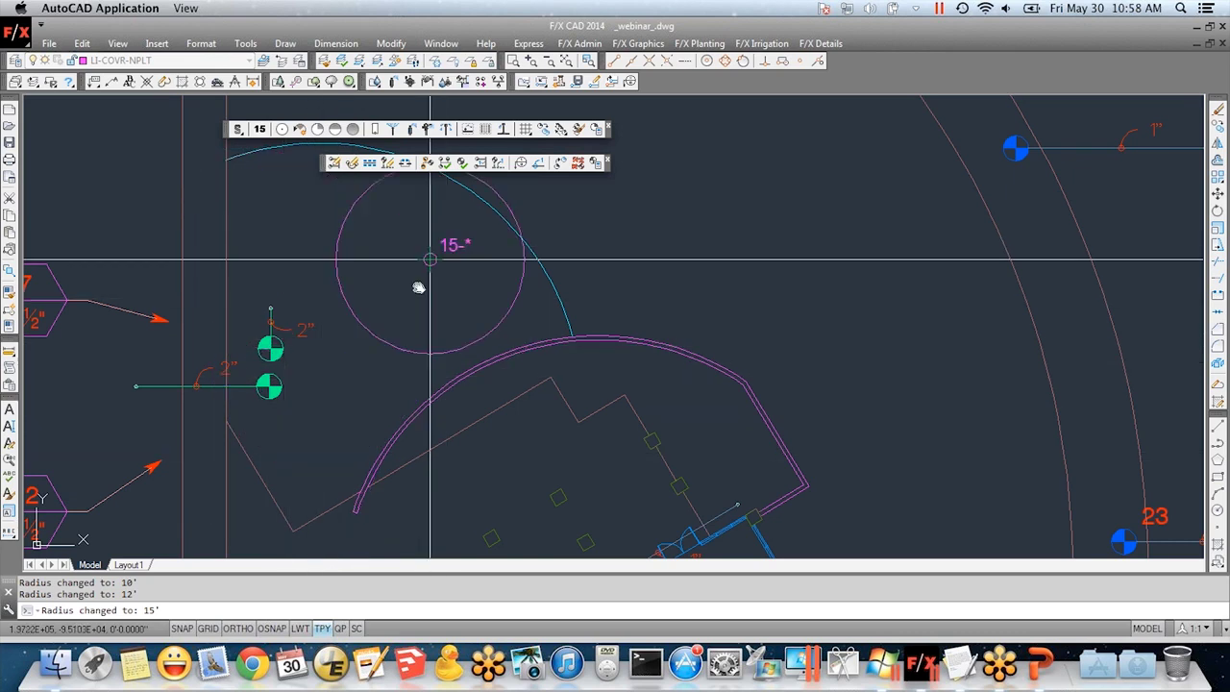
middle_click_drag(398, 310, 396, 338)
key("Escape")
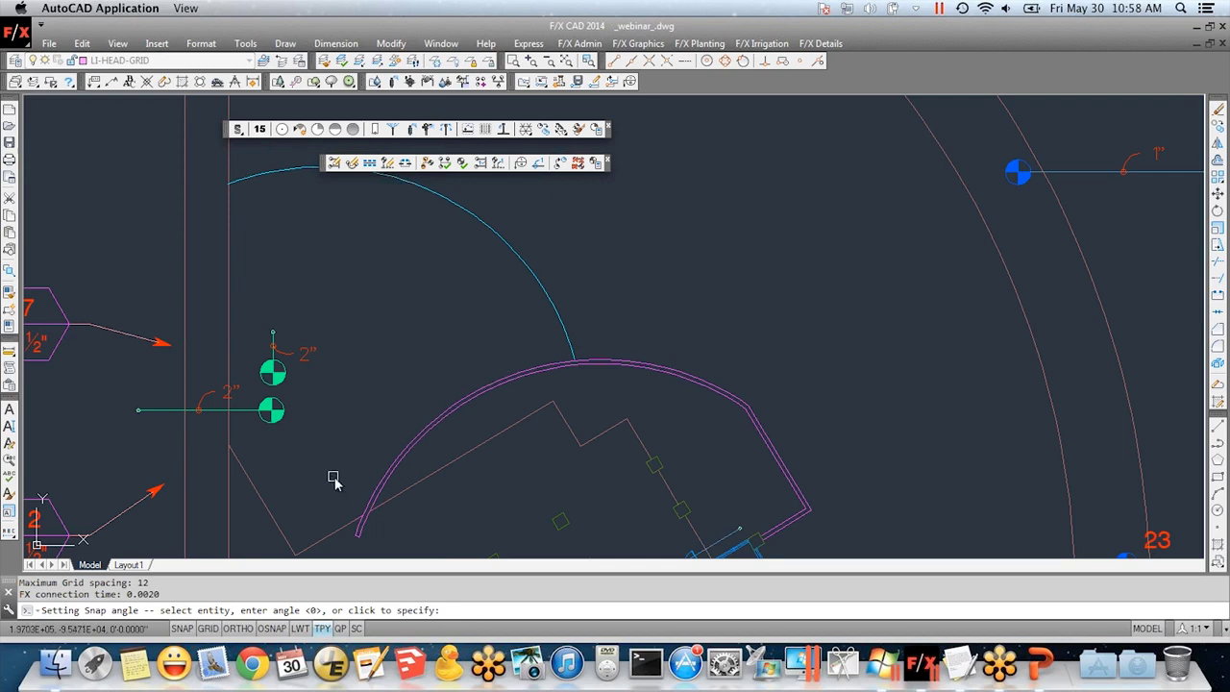
- Try a triangular head grid over the arc-edged bed, aligned to the building's slanted edge, and erase it
left_click(467, 454)
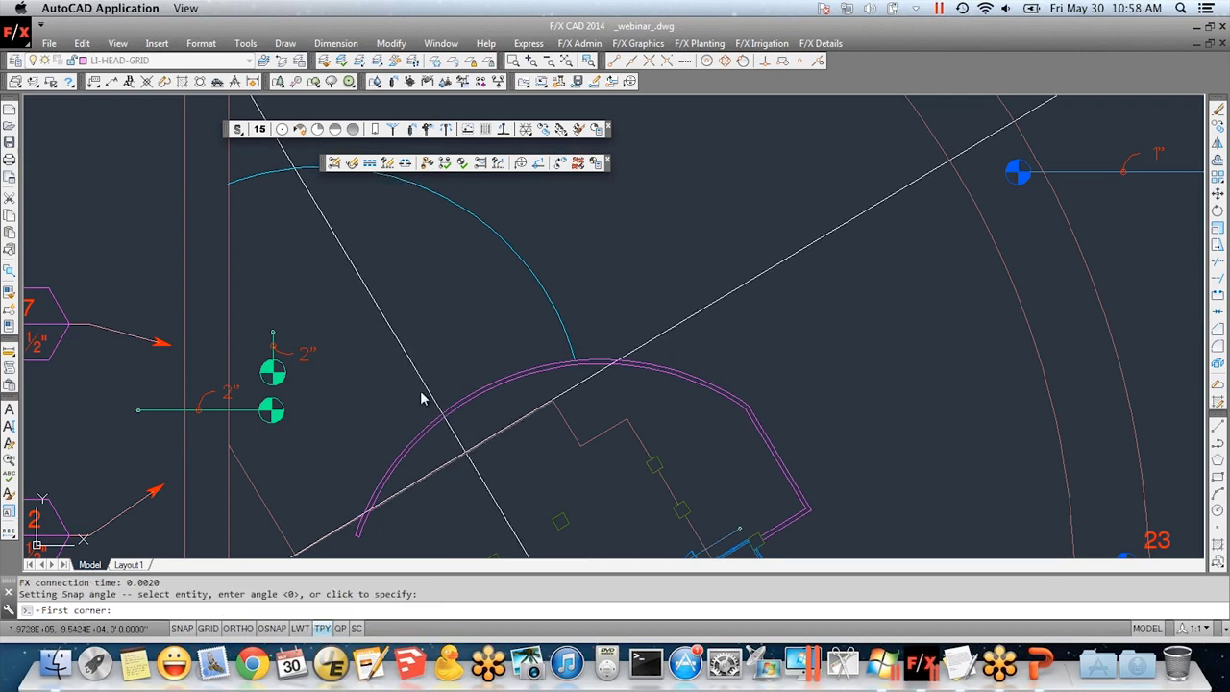
scroll(331, 427, "down", 3)
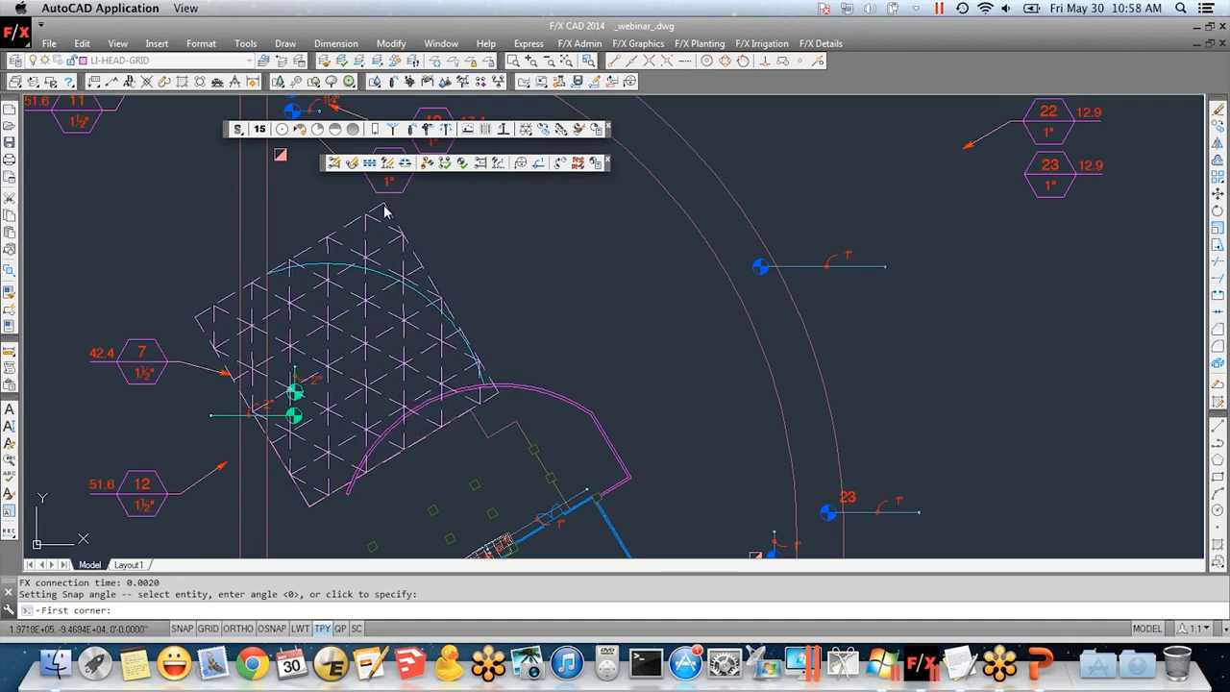
left_click(384, 207)
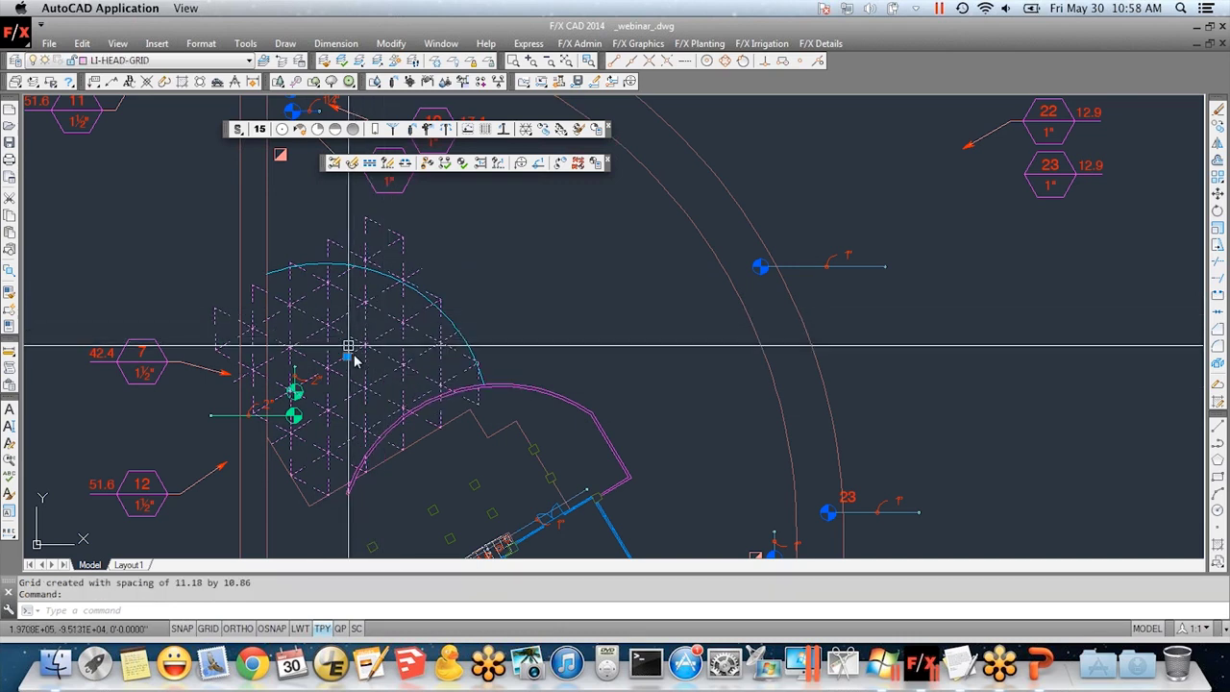
key("Delete")
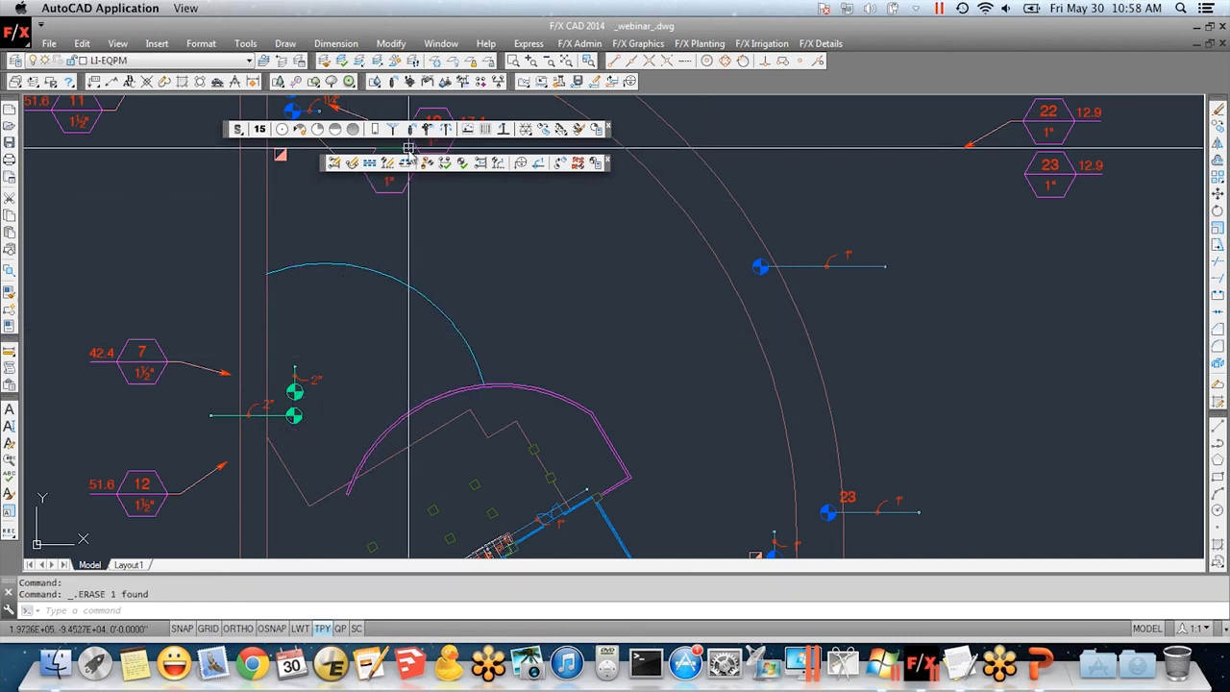
- Place full-circle spray heads of 15, 12 and 10-foot radius in the northern and central parts of the arc-edged bed
left_click(299, 130)
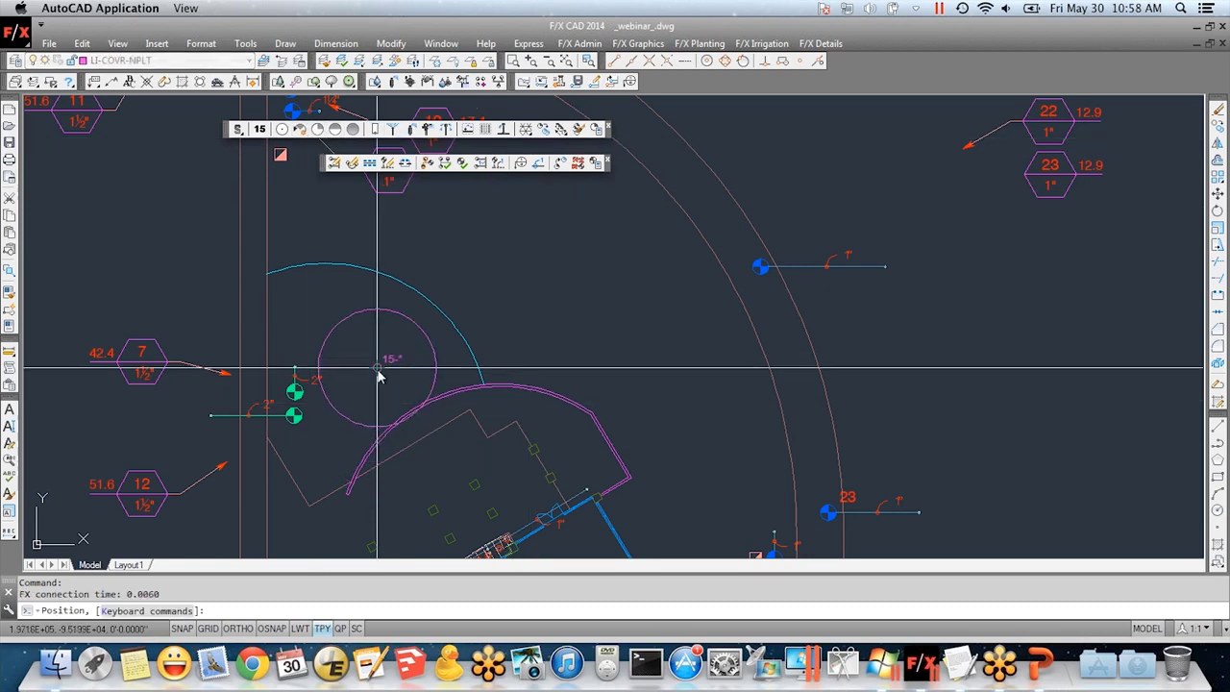
scroll(377, 368, "up", 2)
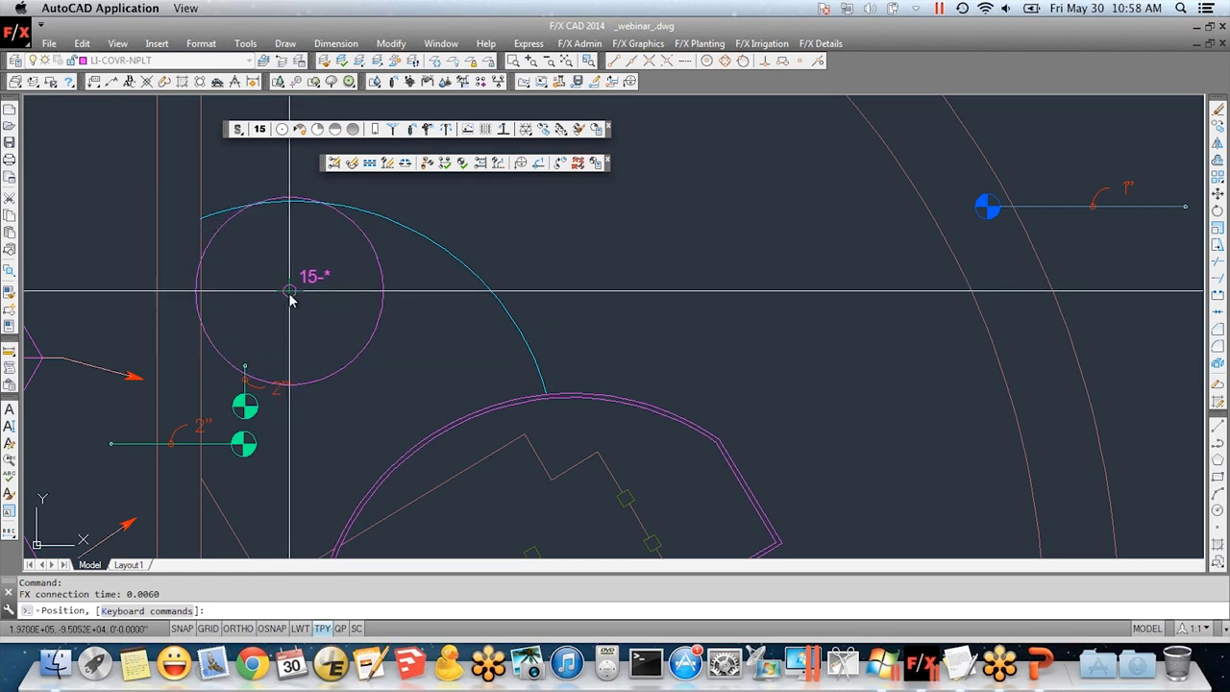
left_click(290, 293)
key("Return")
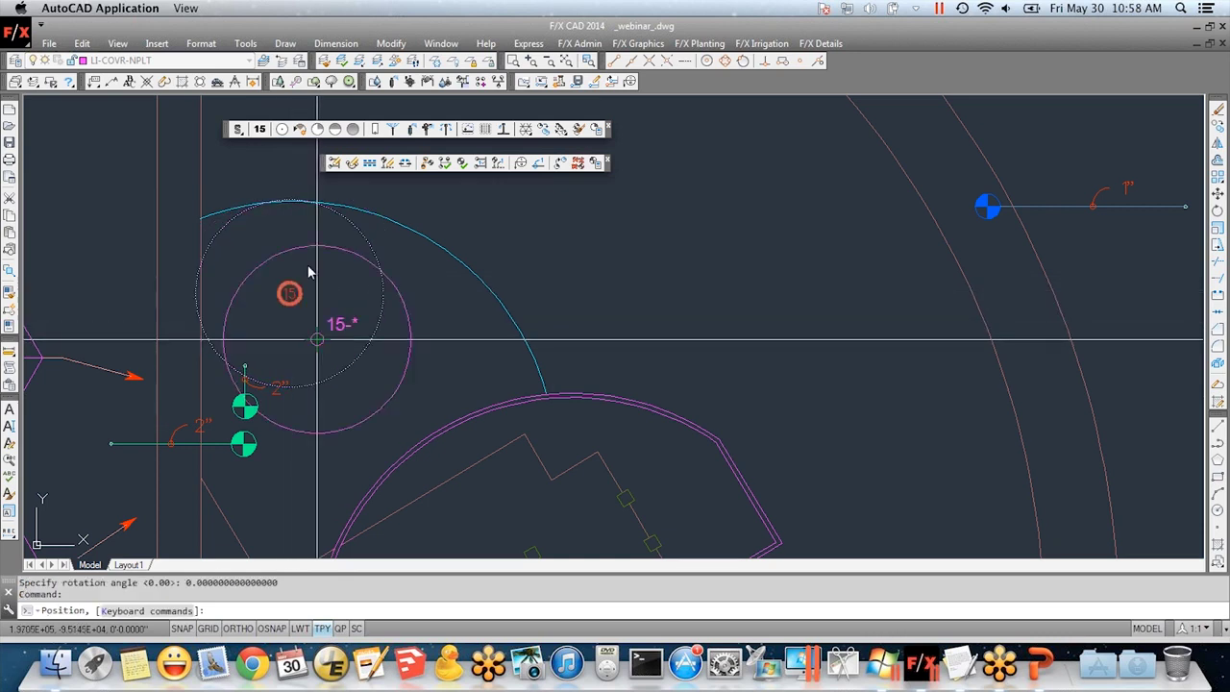
type("12")
key("Return")
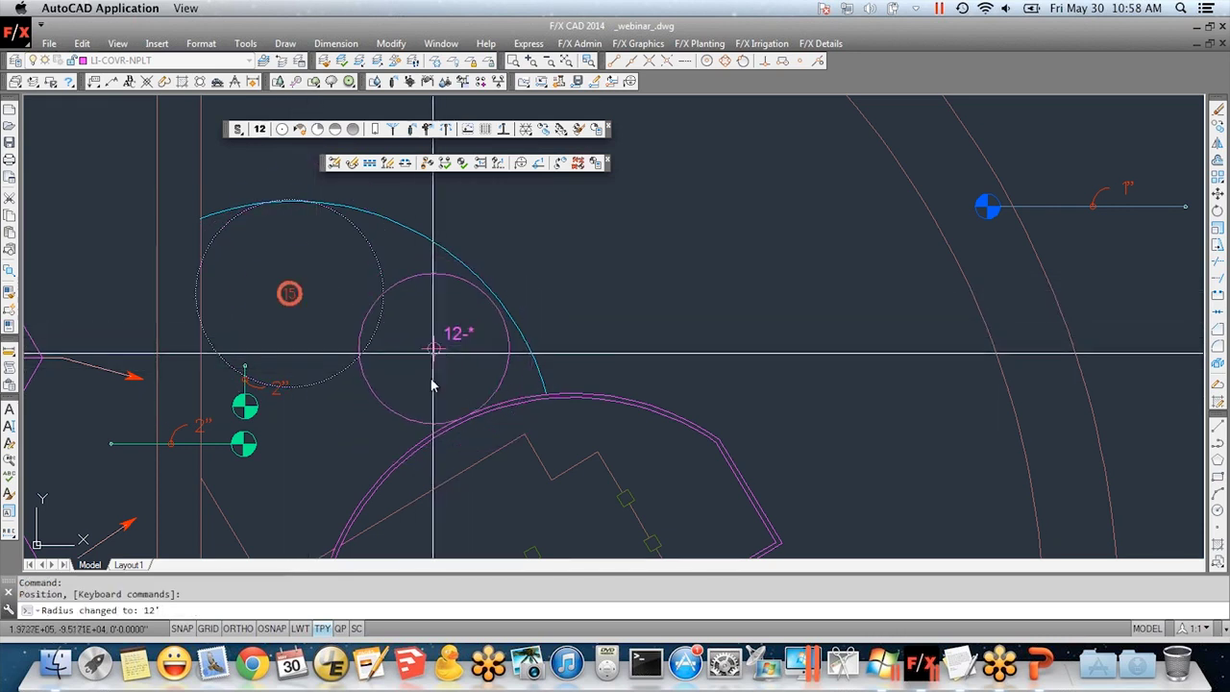
left_click(443, 349)
key("Return")
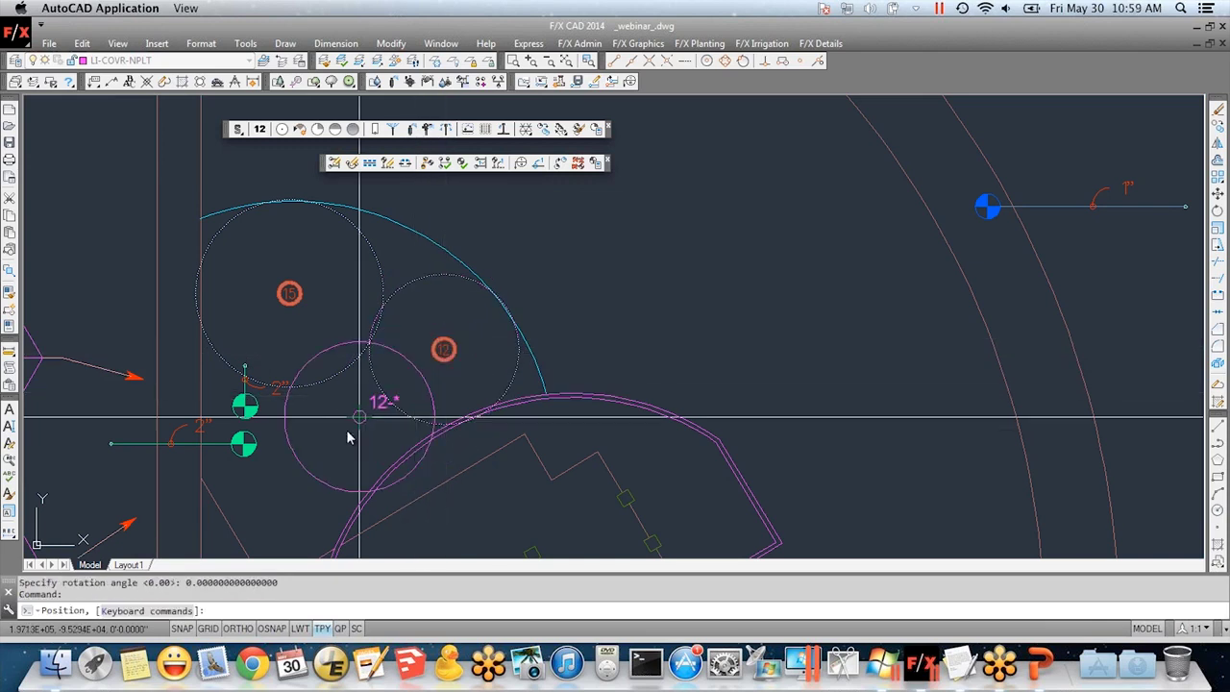
type("10")
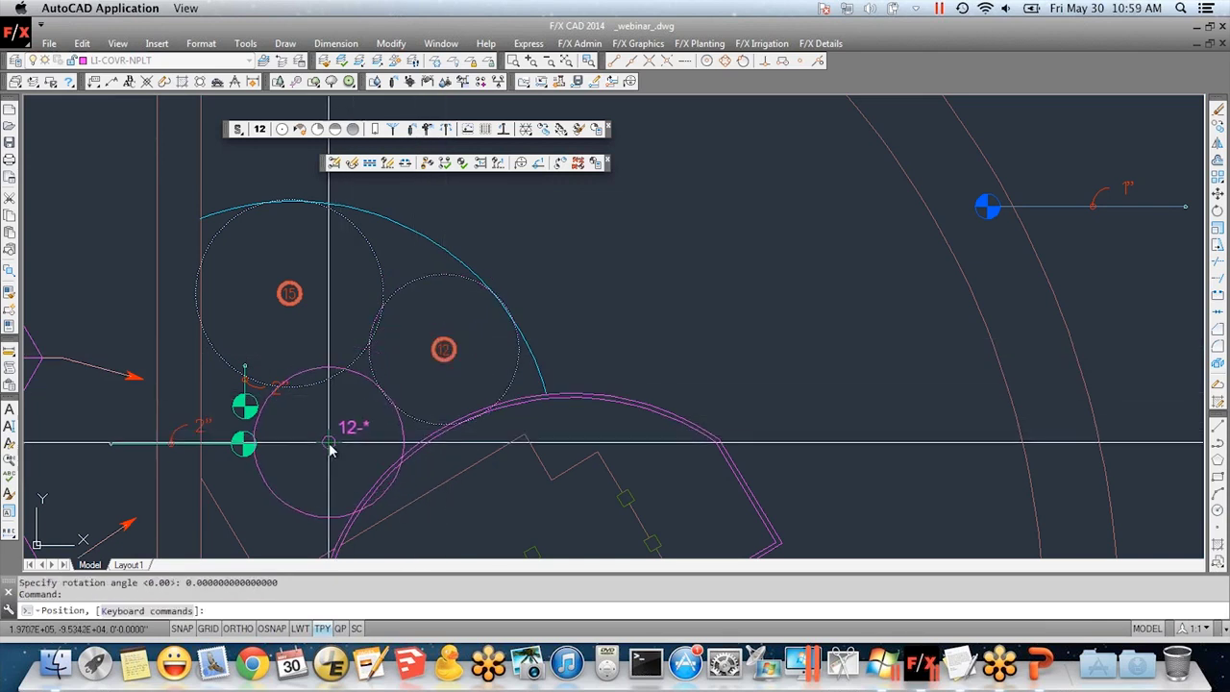
key("Return")
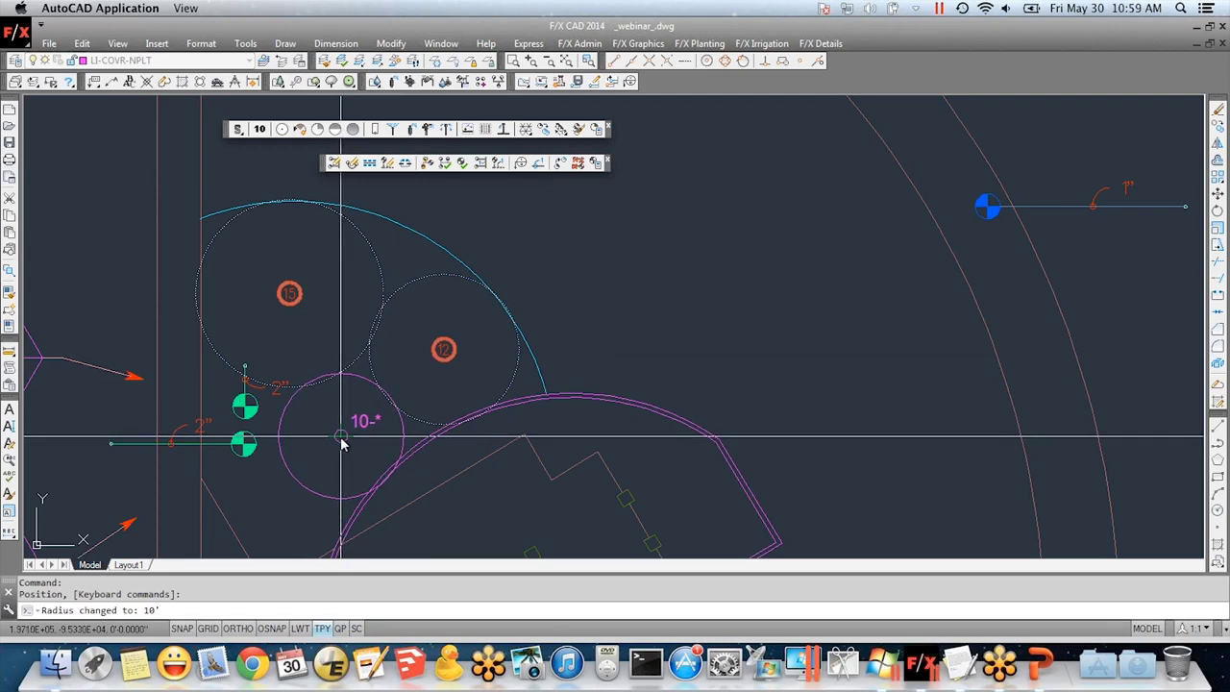
left_click(344, 440)
key("Return")
- Place two full-circle heads of 8-foot radius, one in the bed's southern corner and one beside the two valves
scroll(304, 497, "down", 5)
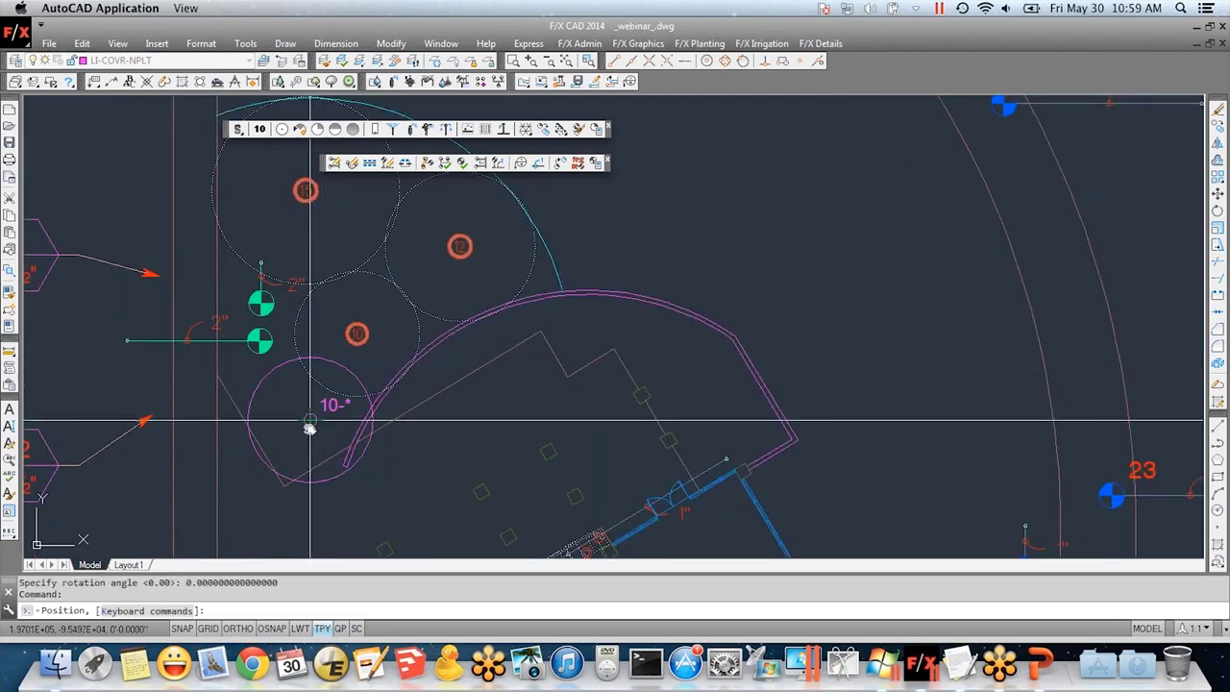
type("8")
key("Return")
left_click(299, 425)
key("Return")
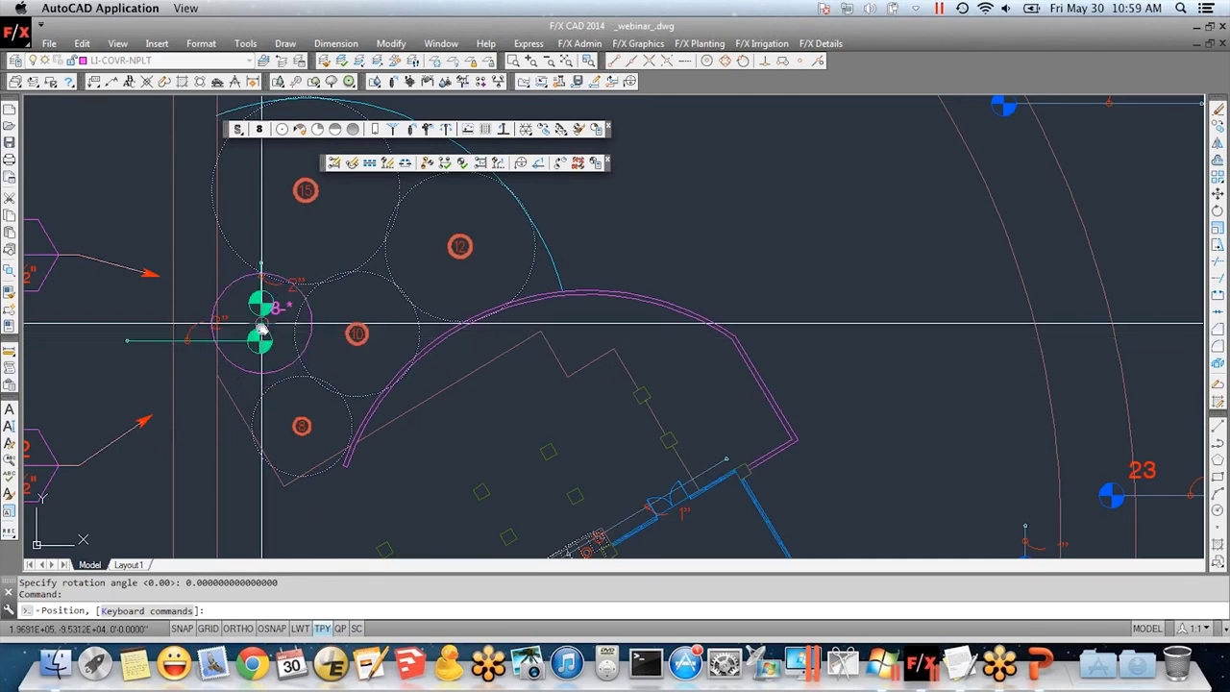
left_click(259, 333)
key("Return")
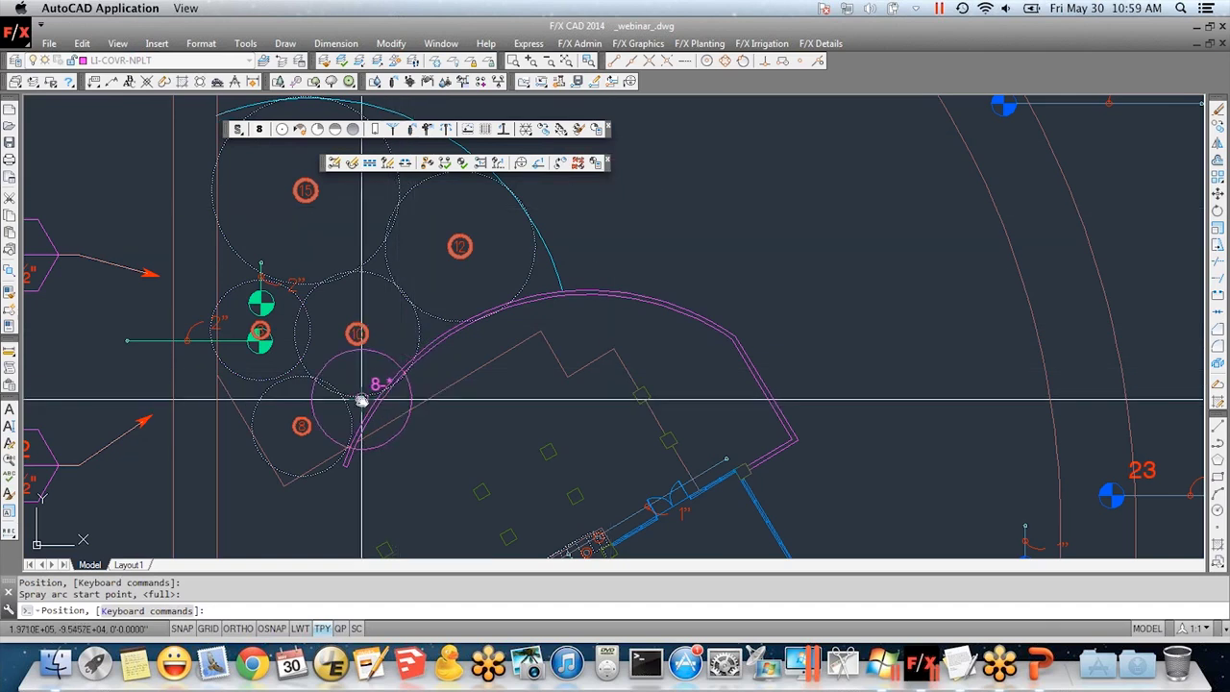
- Place a 12-foot part-circle head against the curved wall near its southwest end, spraying into the bed
key("plus")
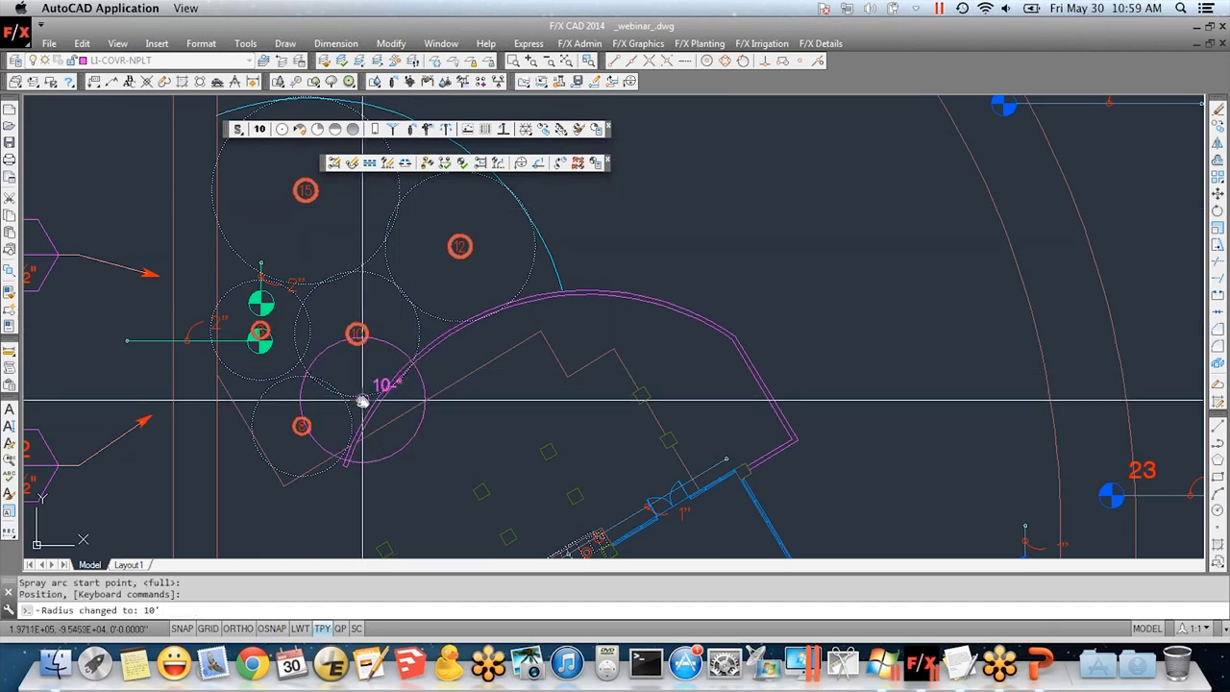
key("plus")
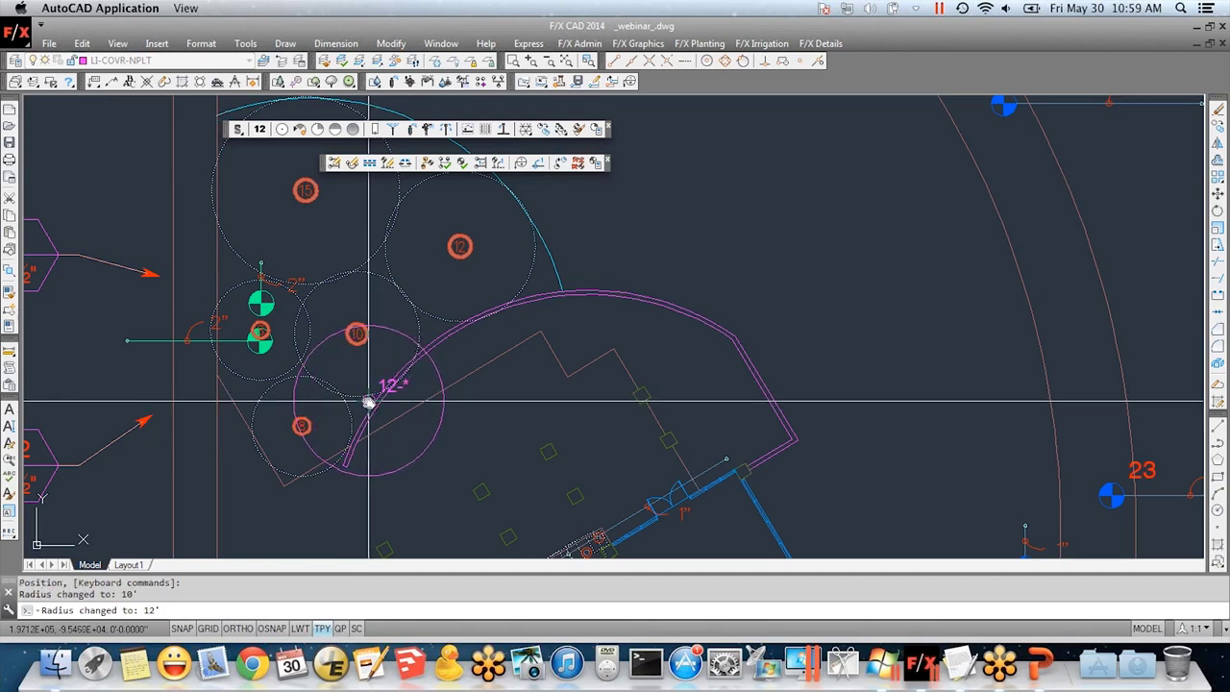
left_click(368, 401)
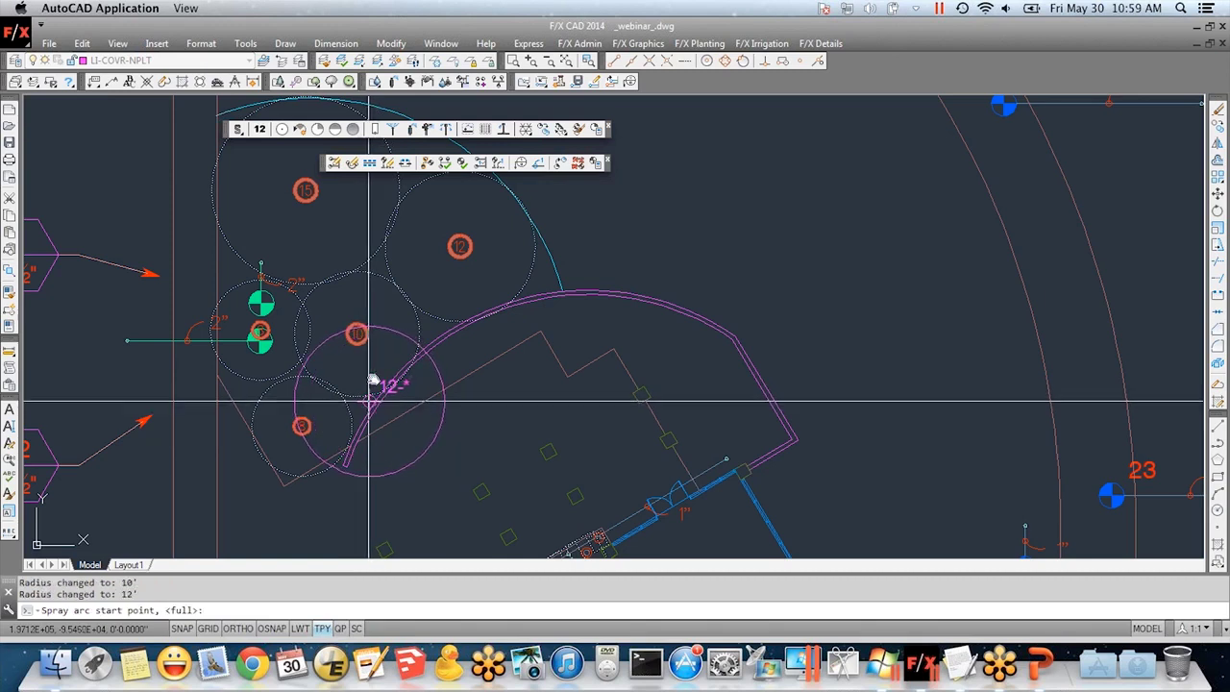
left_click(463, 299)
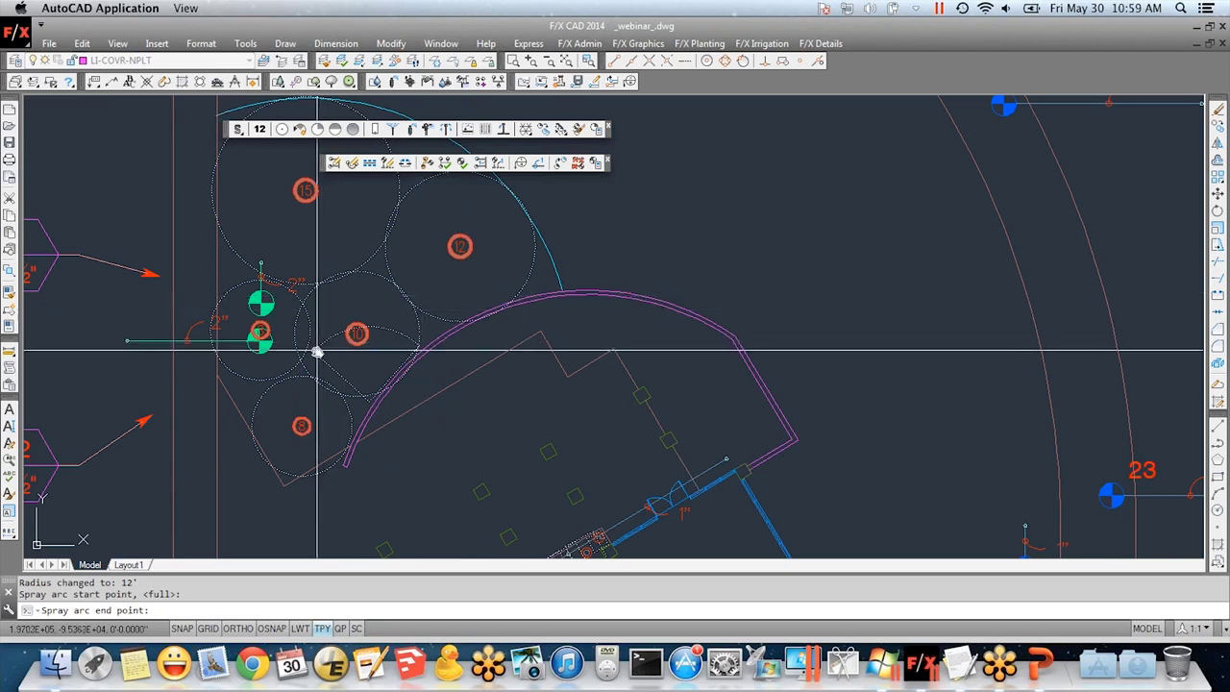
left_click(336, 476)
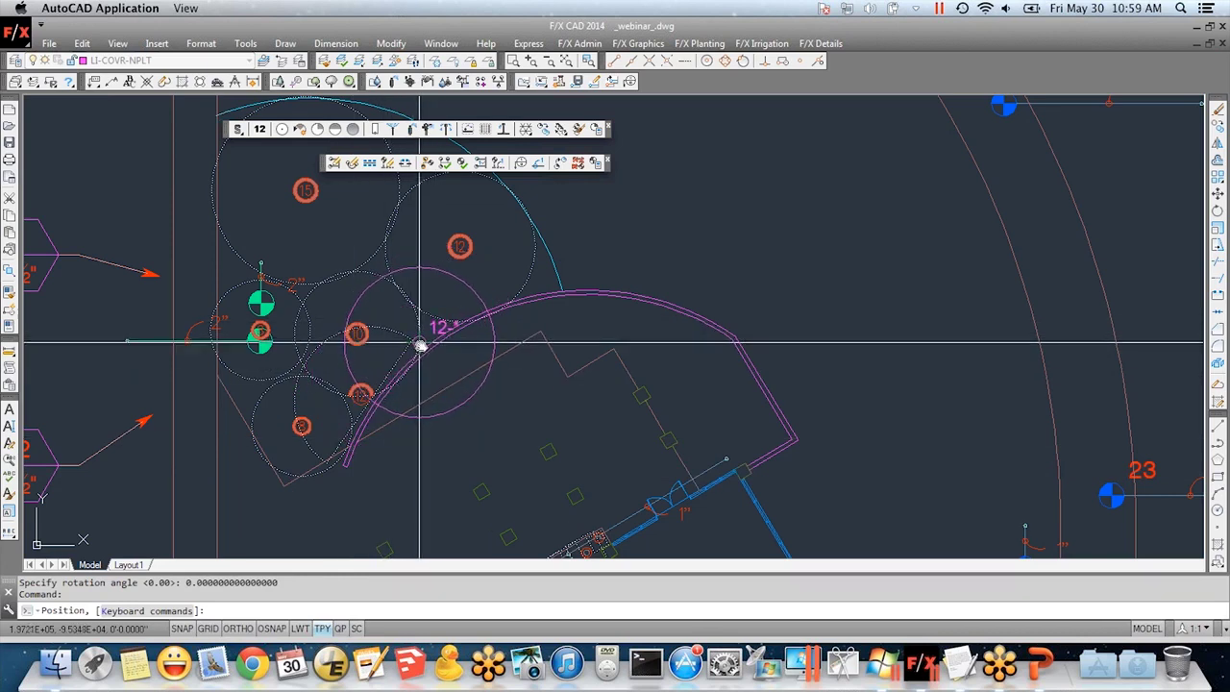
- Place a 15-foot part-circle head farther northeast along the curved wall, with its spray arc facing the bed
key("plus")
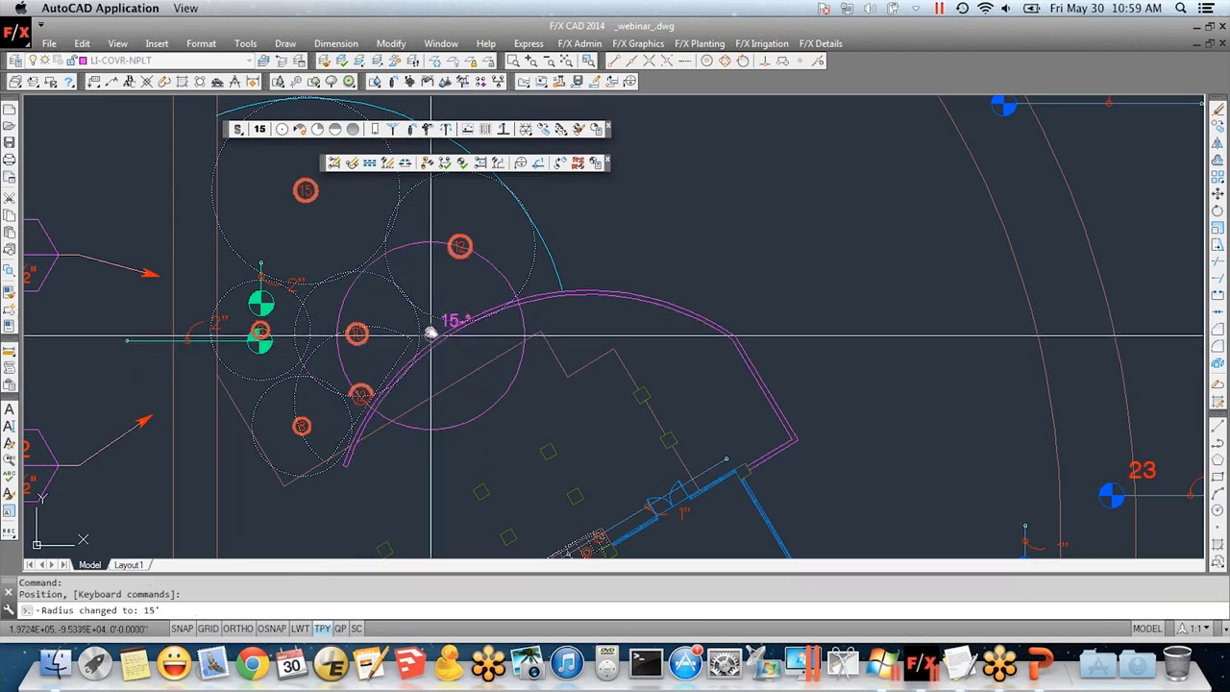
left_click(433, 336)
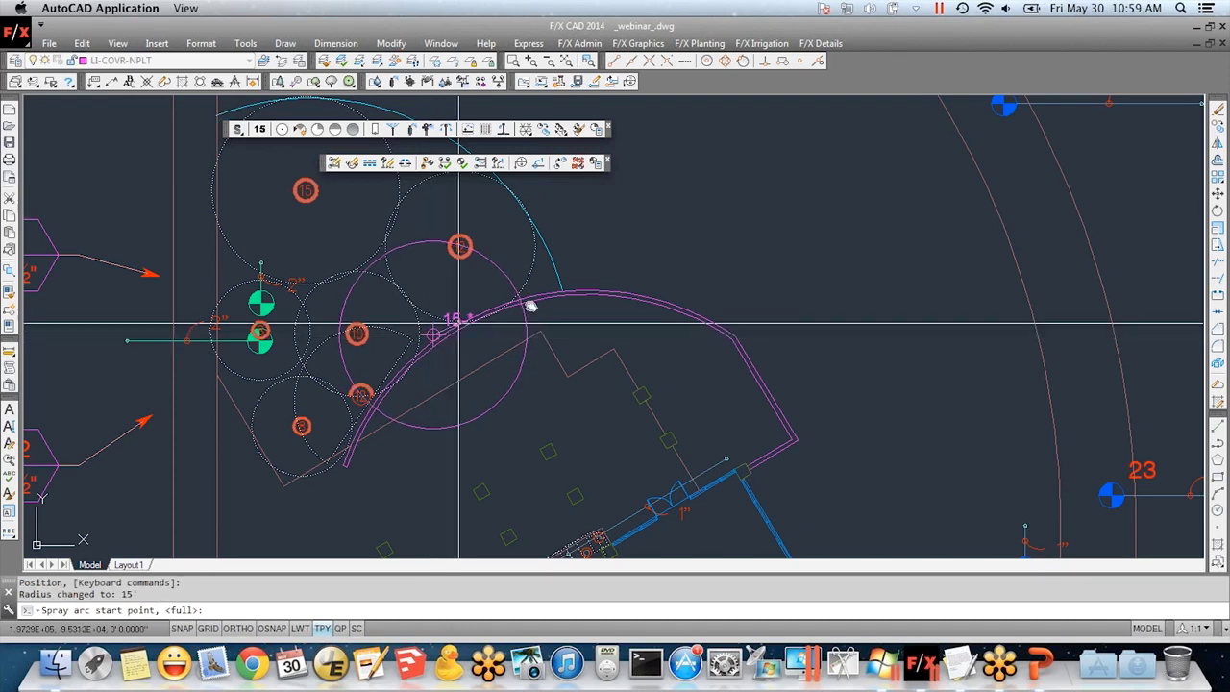
left_click(376, 335)
left_click(423, 346)
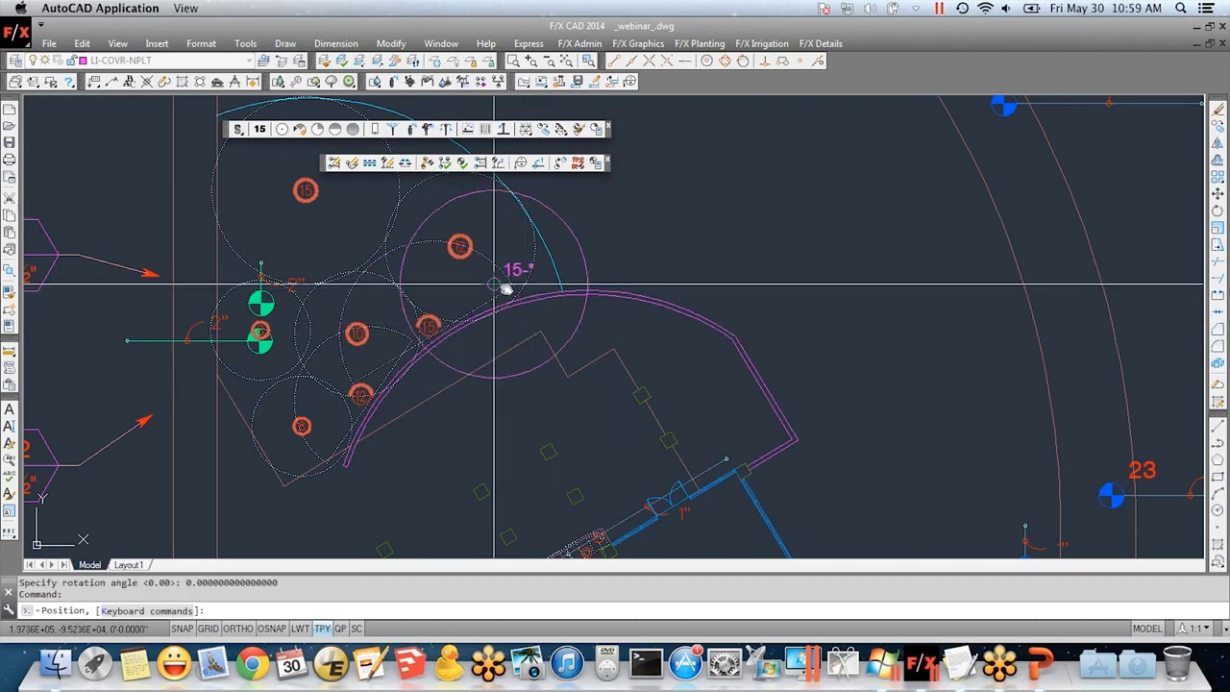
- Place a 15-foot part-circle head where the bed's outer arc meets the curved wall, and finish placing heads
key("minus")
key("plus")
left_click(549, 290)
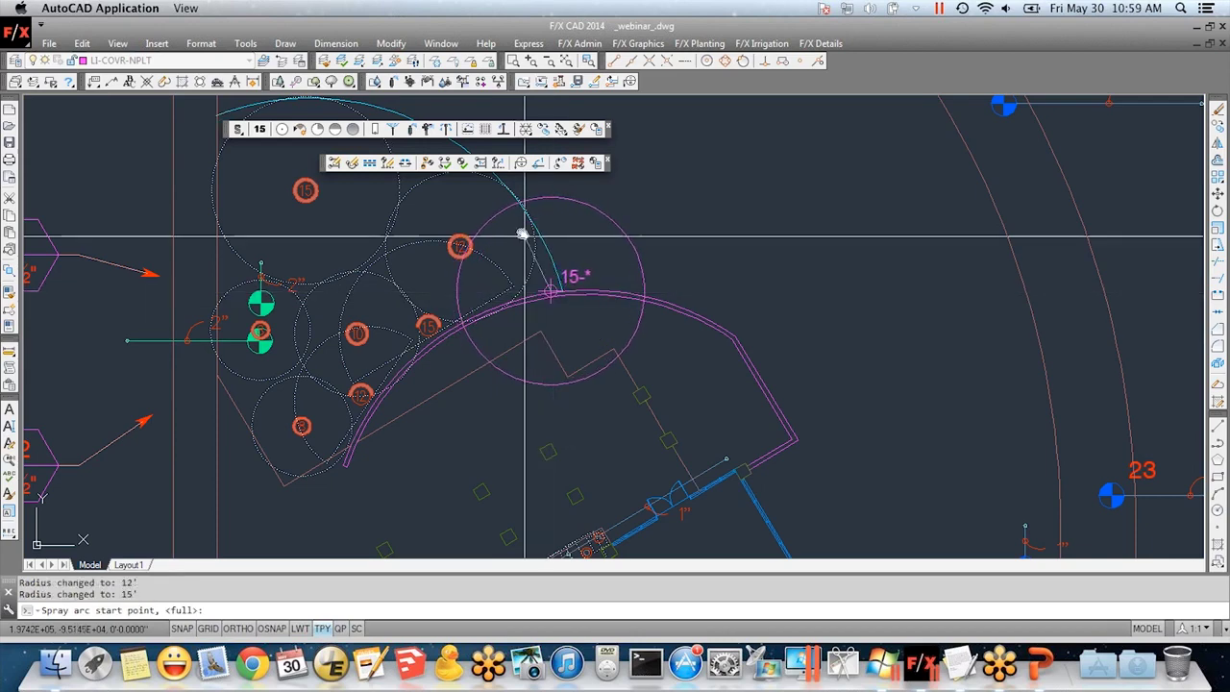
left_click(516, 197)
left_click(467, 311)
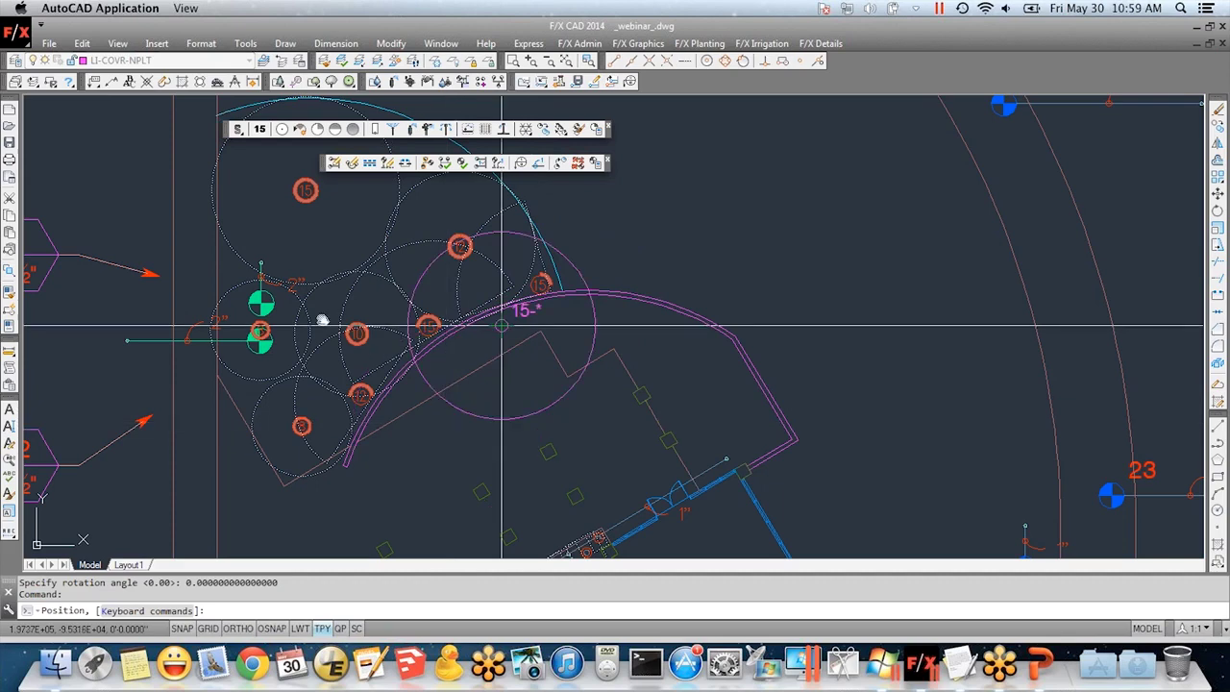
key("Escape")
scroll(398, 371, "down", 3)
middle_click_drag(439, 365, 476, 403)
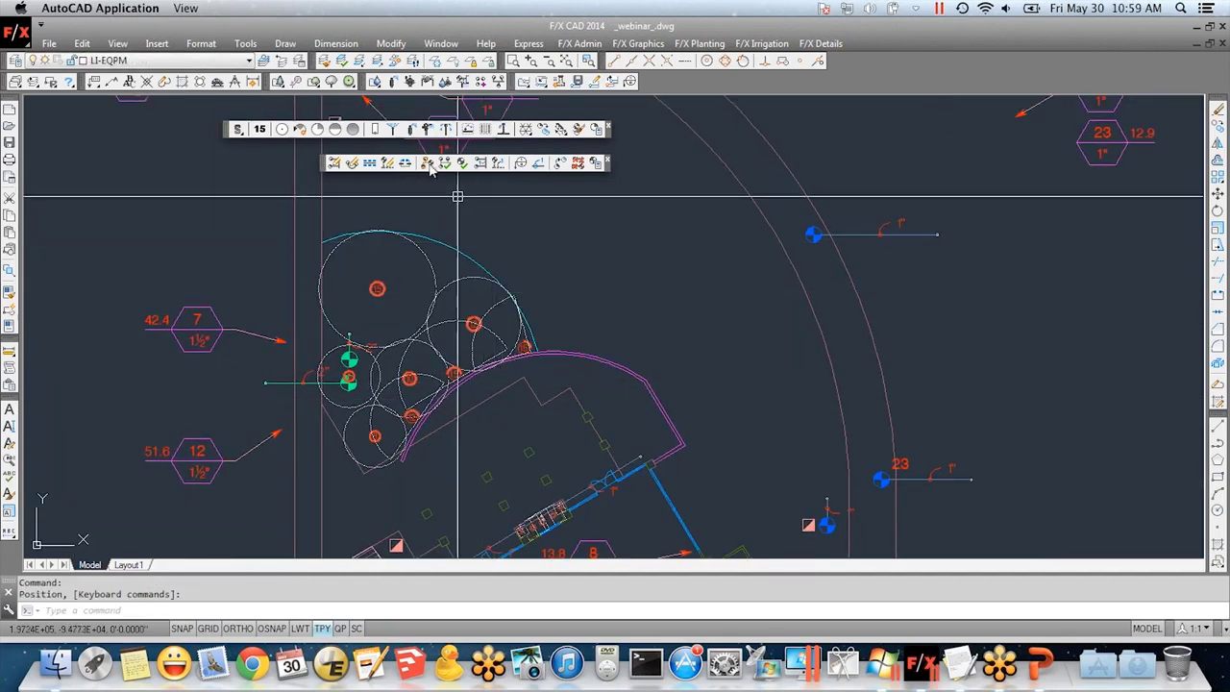
- Add a new valve zone by outlining all the spray heads in the arc-edged bed, using the Shrub Spray head type
left_click(481, 83)
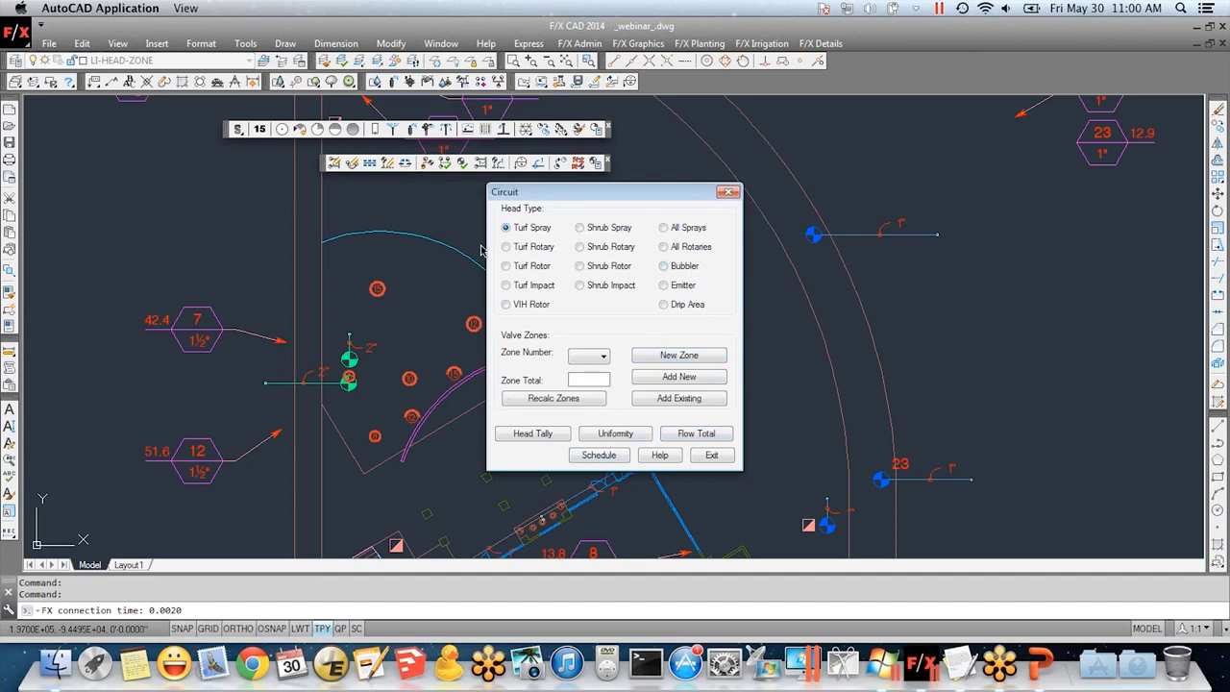
left_click(678, 376)
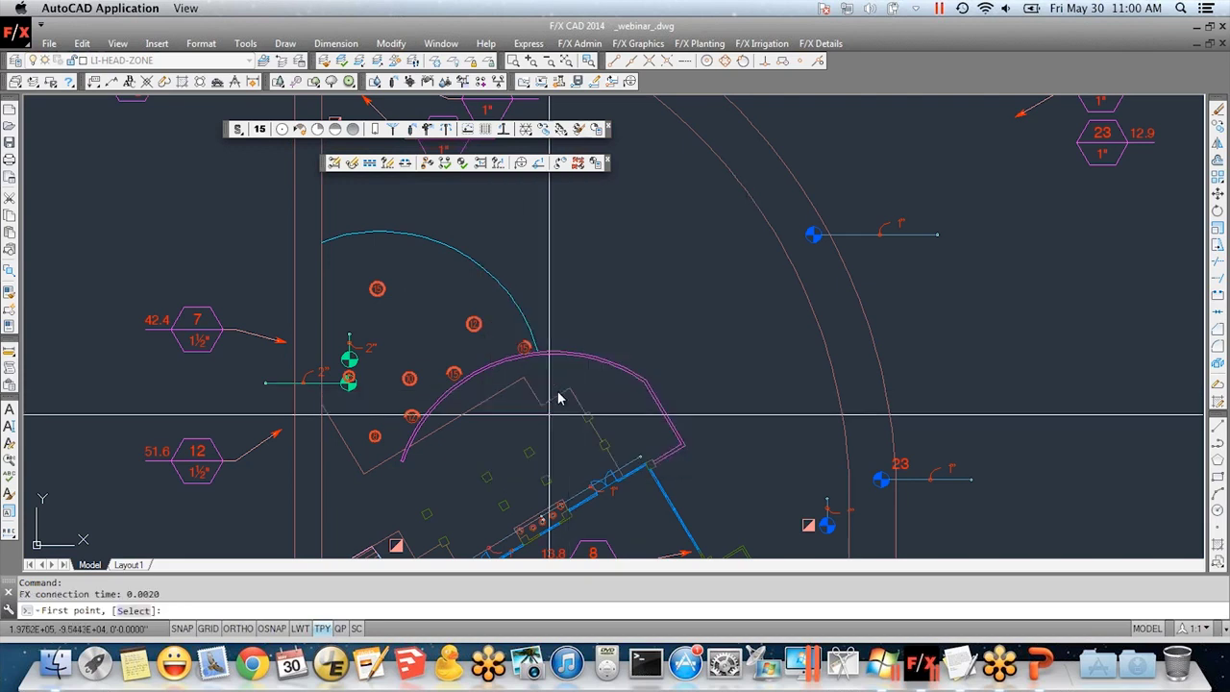
left_click(549, 414)
left_click(580, 288)
left_click(492, 248)
left_click(343, 244)
left_click(277, 285)
left_click(301, 429)
left_click(365, 471)
key("Return")
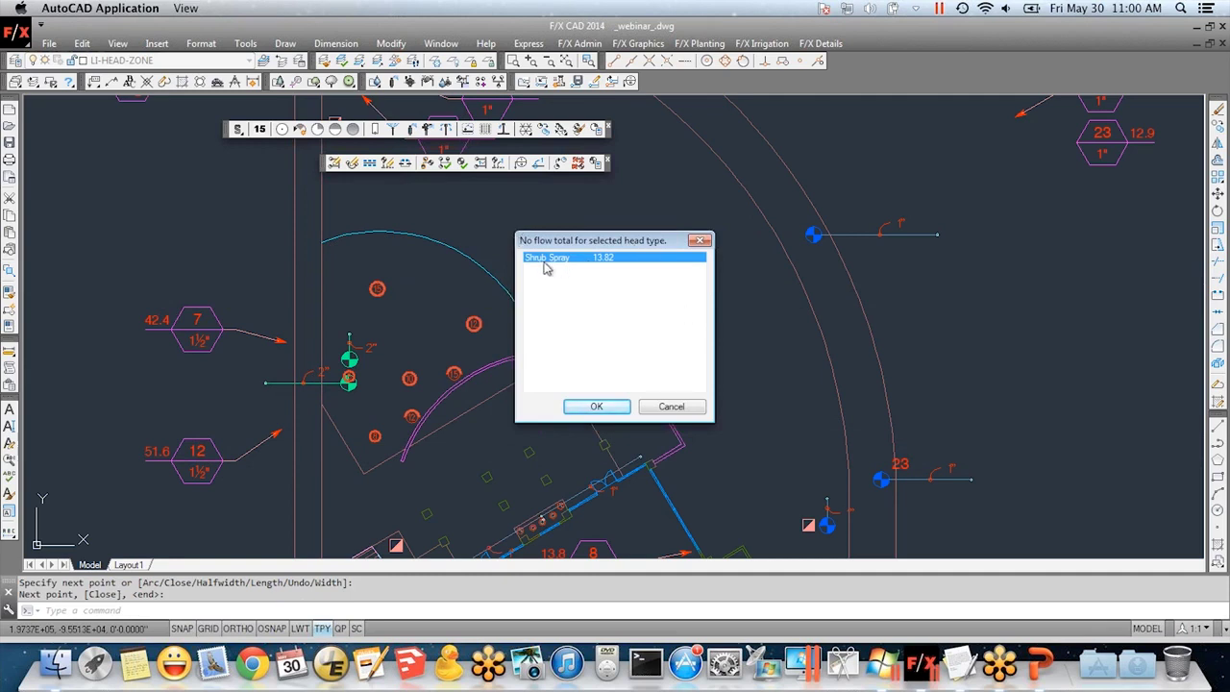
left_click(597, 406)
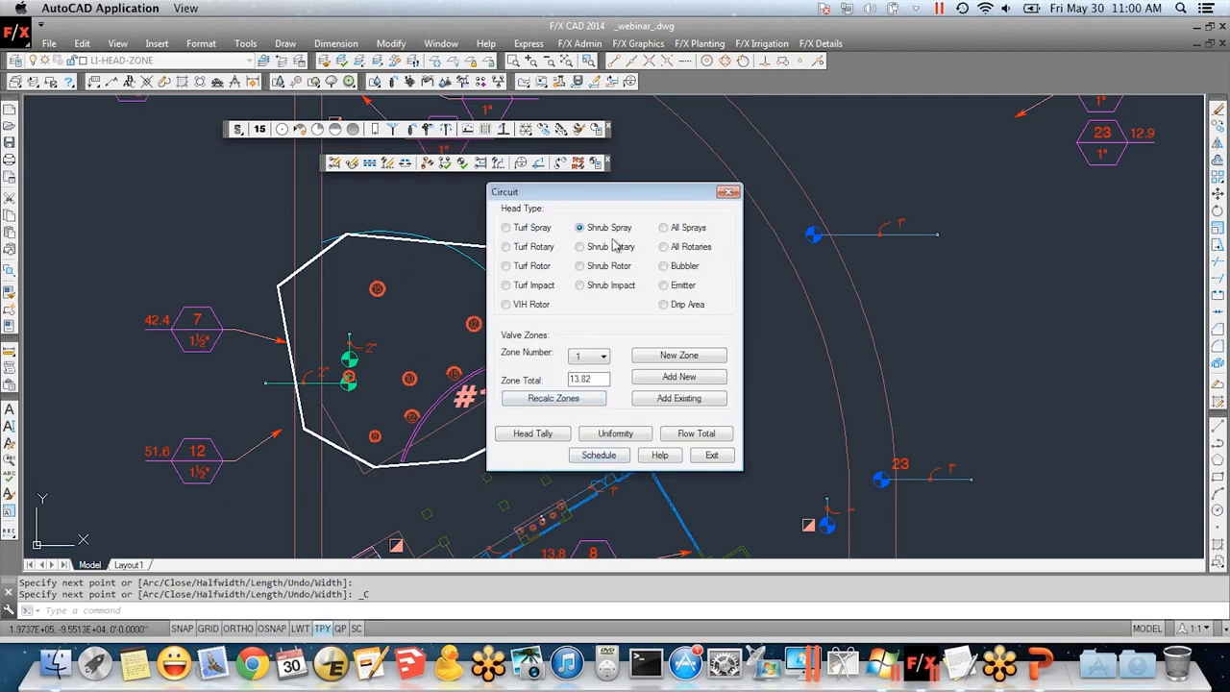
left_click(711, 456)
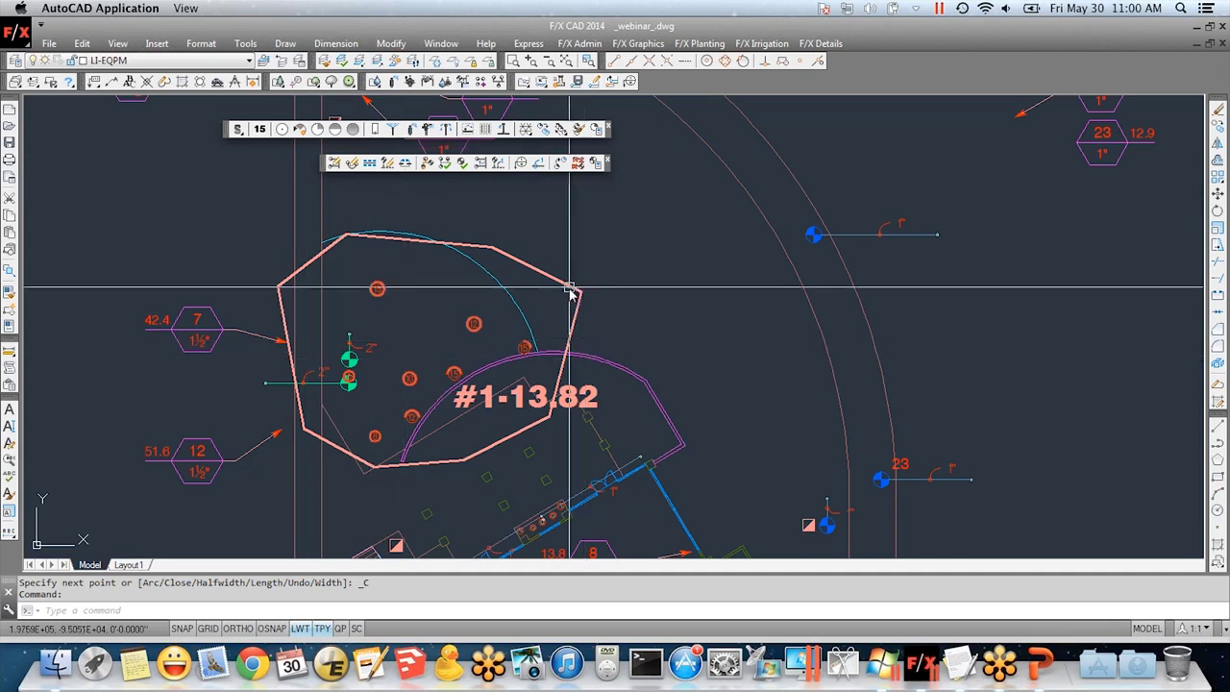
- Draw a straight horizontal lateral pipe from the upper valve's stub to just above the 15-foot head at the bed's east corner
left_click(333, 163)
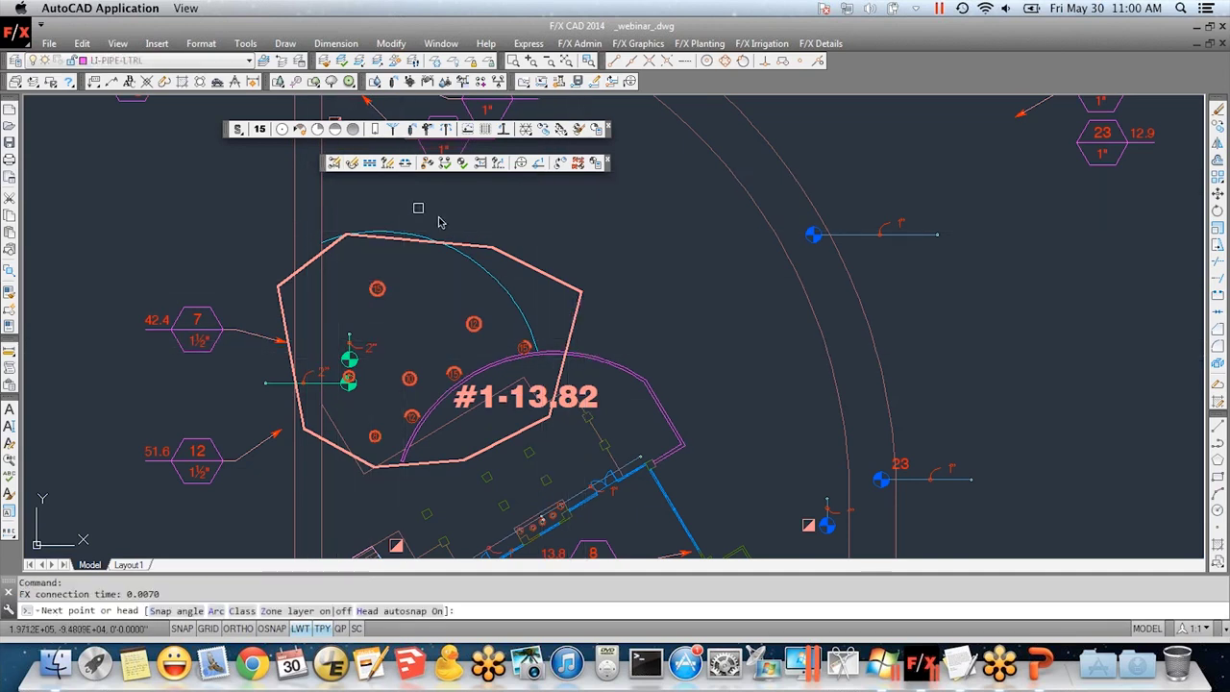
scroll(425, 317, "up", 2)
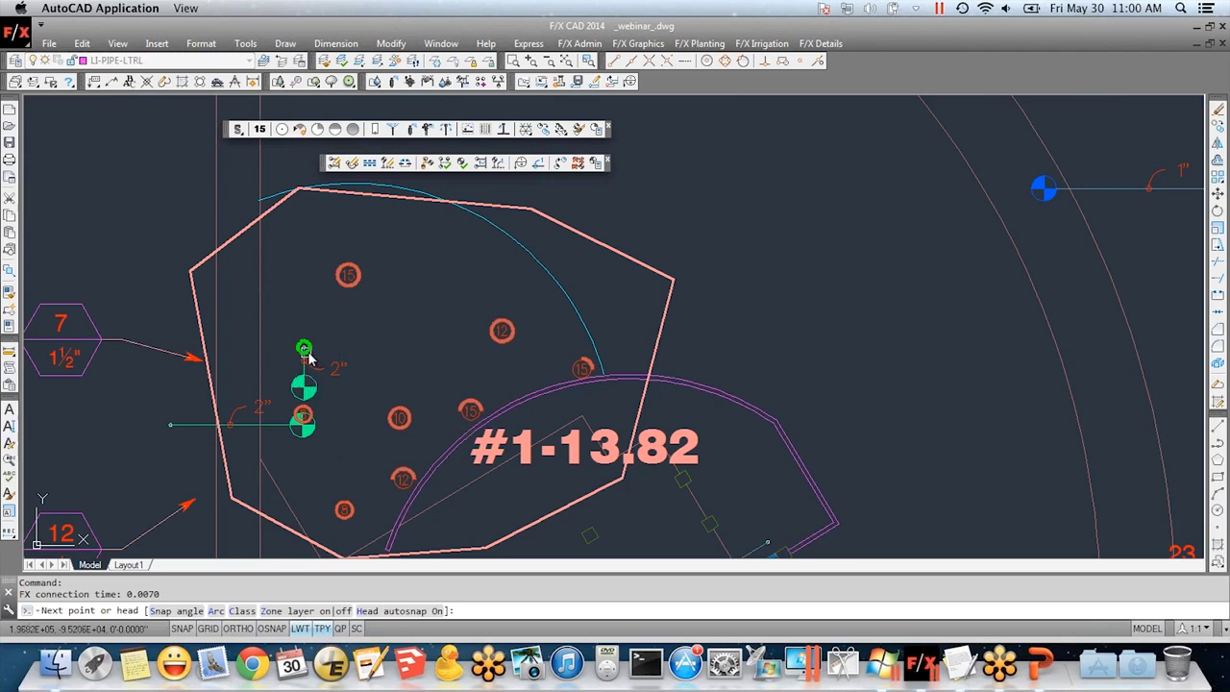
left_click(303, 349)
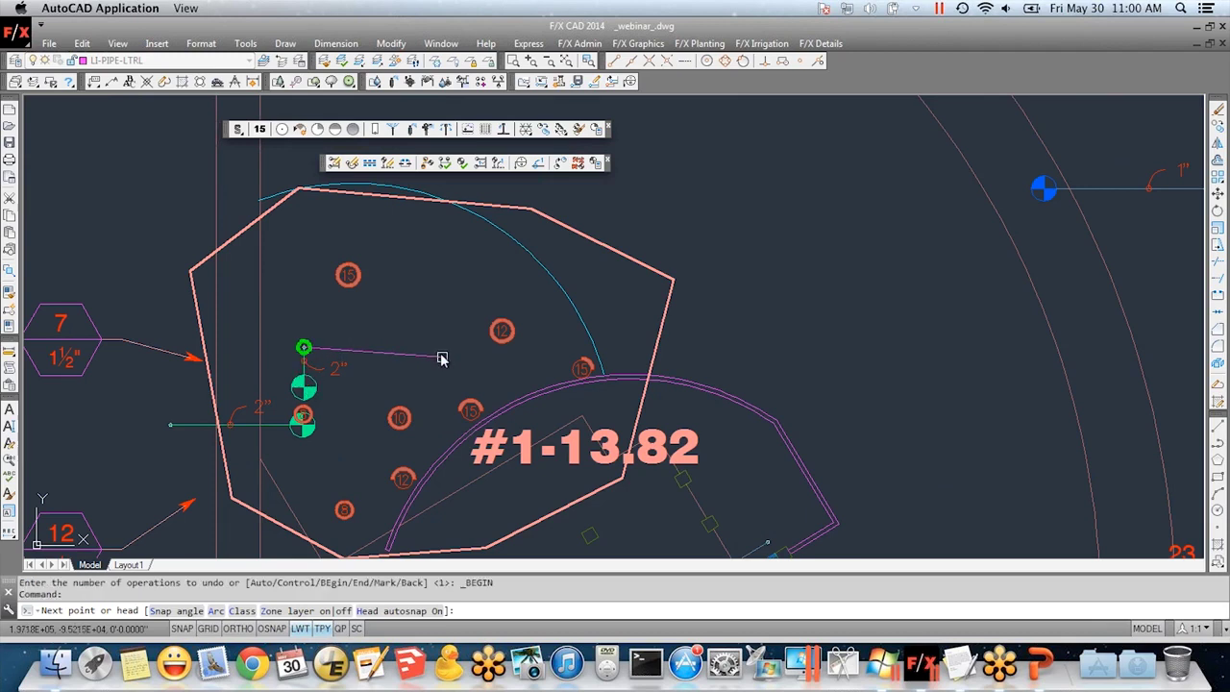
key("F8")
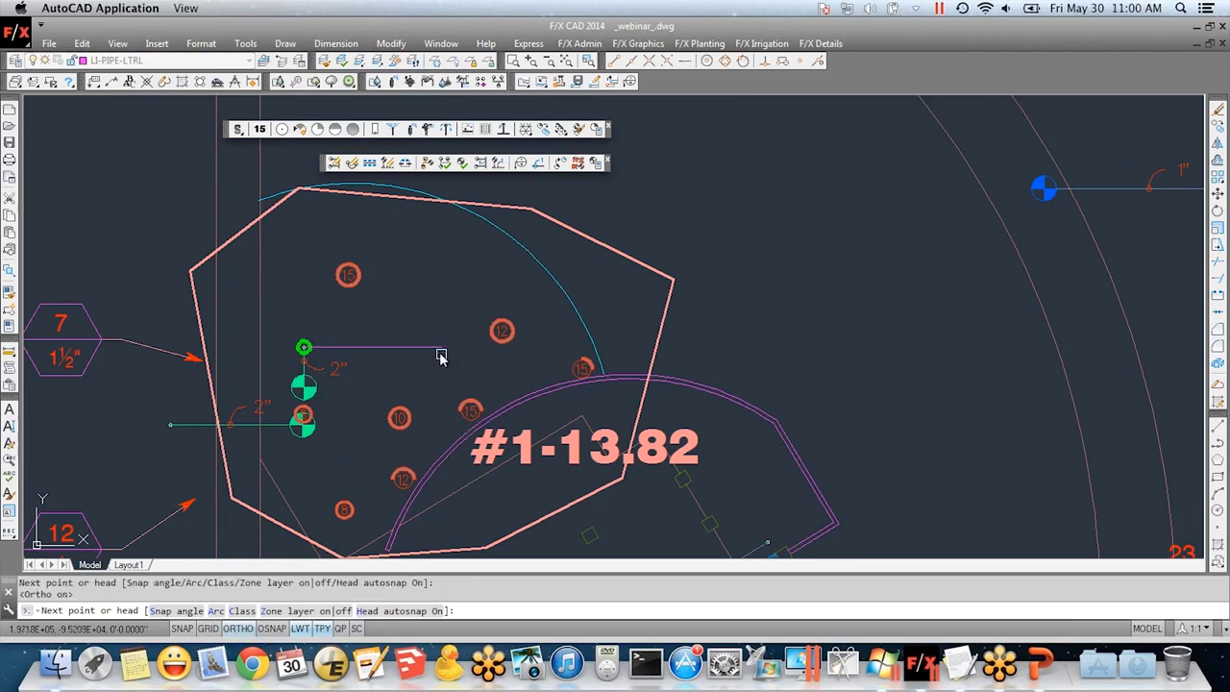
left_click(582, 348)
key("Return")
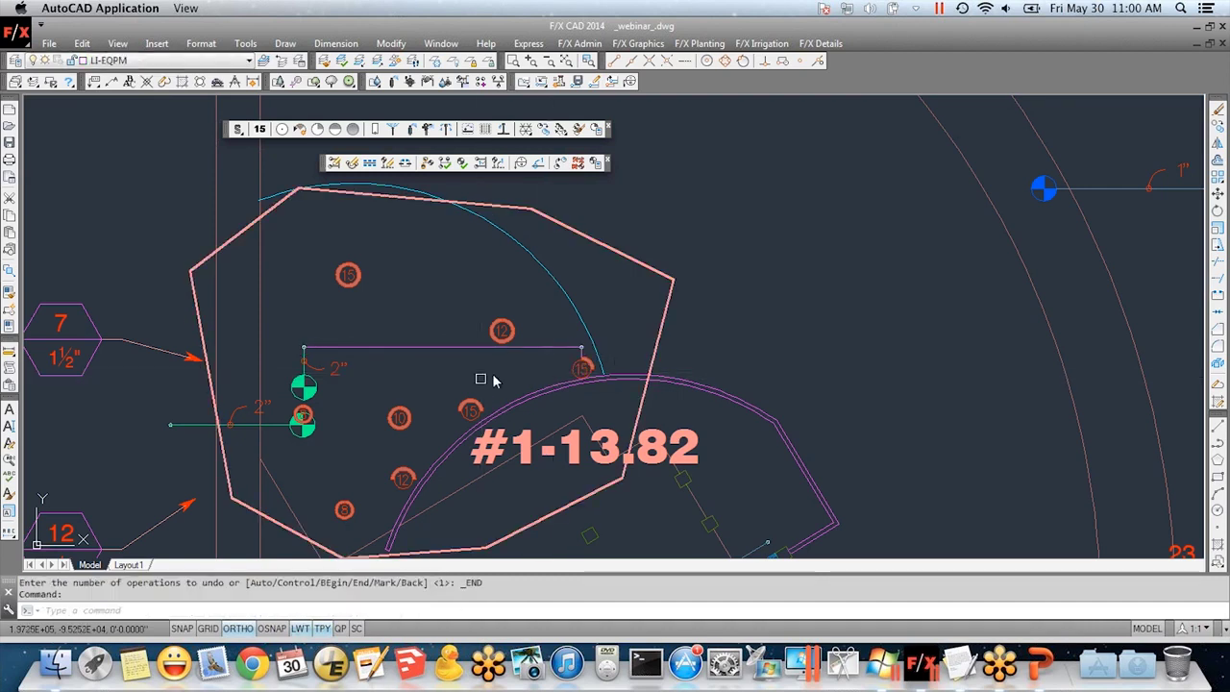
- Connect the full-circle 15-foot head and the 12-foot head north of the horizontal lateral to it with vertical pipe branches
key("Return")
left_click(348, 277)
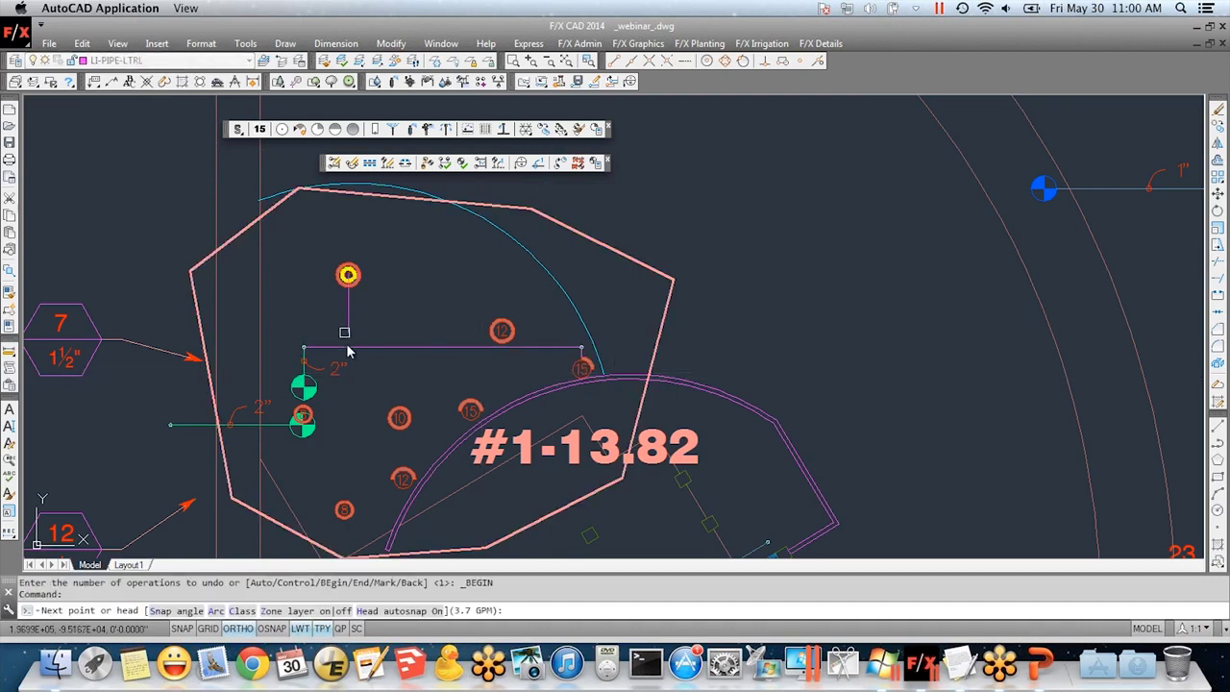
left_click(348, 348)
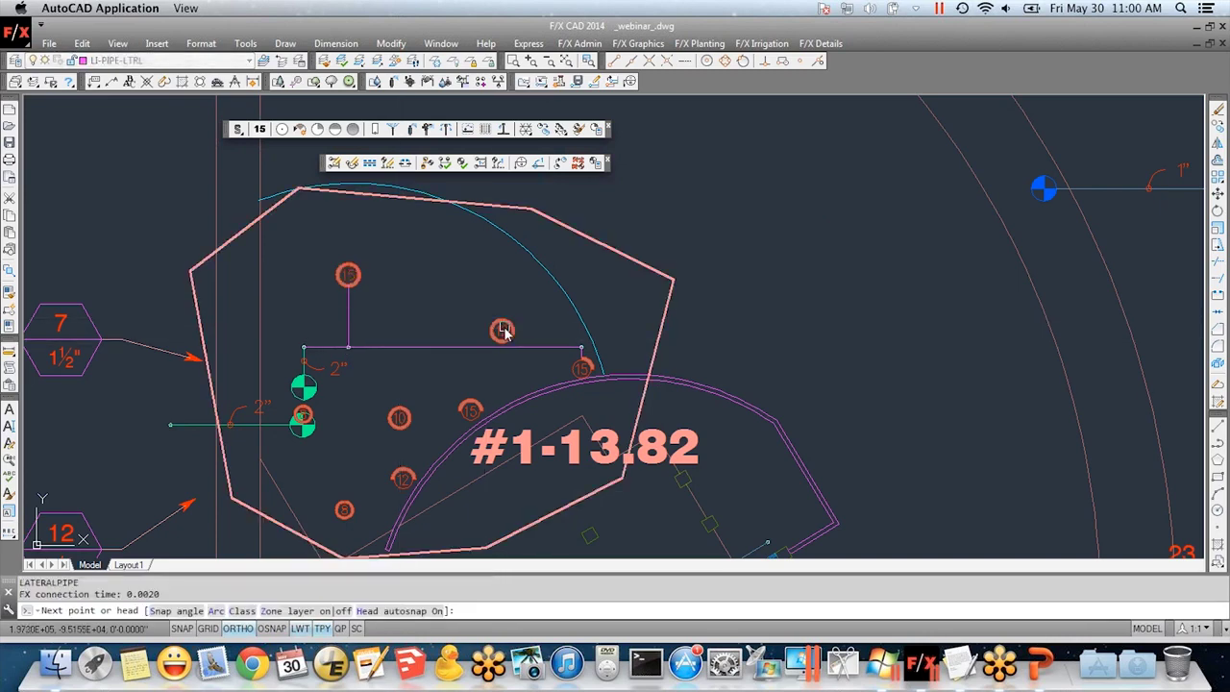
scroll(499, 334, "up", 3)
left_click(488, 360)
scroll(513, 398, "down", 3)
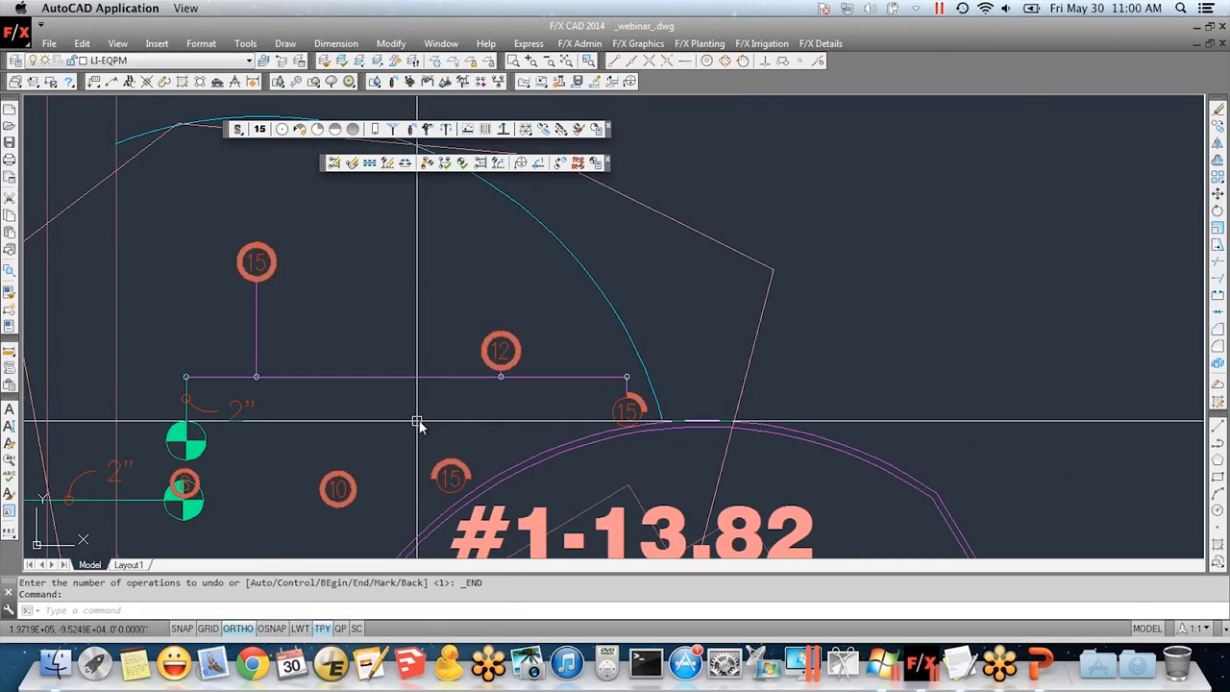
- Highlight the circuit piped to the horizontal lateral to check which heads connect to the upper valve
middle_click_drag(418, 426, 466, 394)
left_click(428, 163)
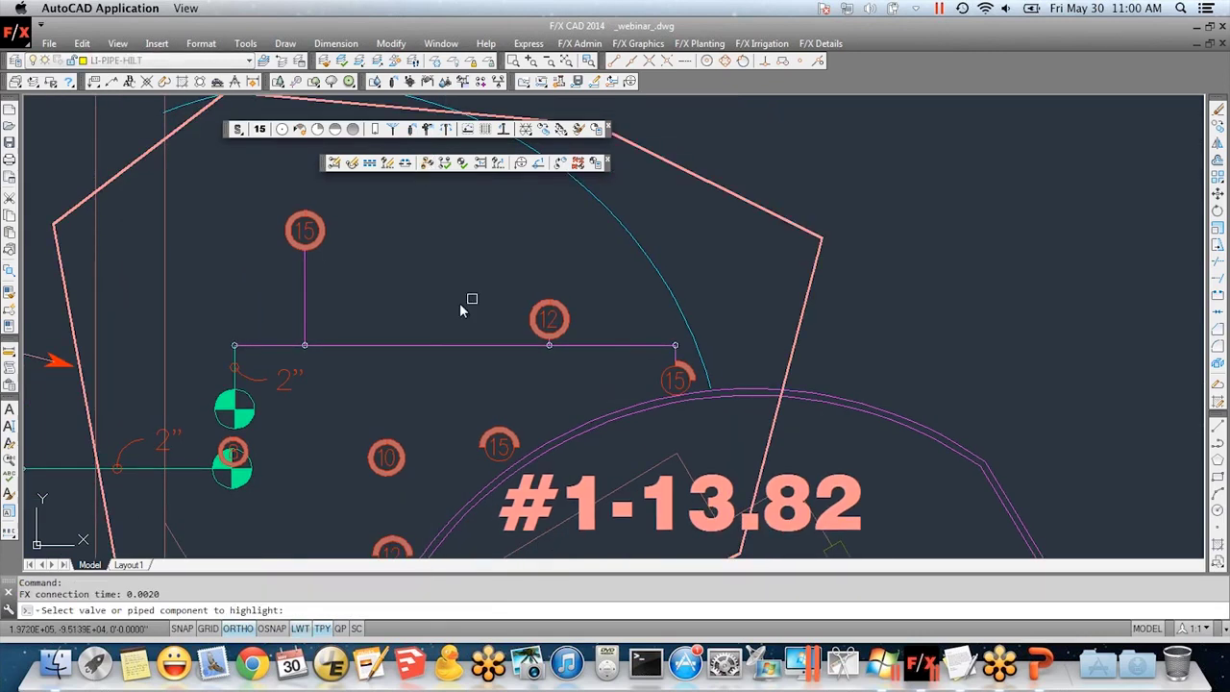
left_click(442, 344)
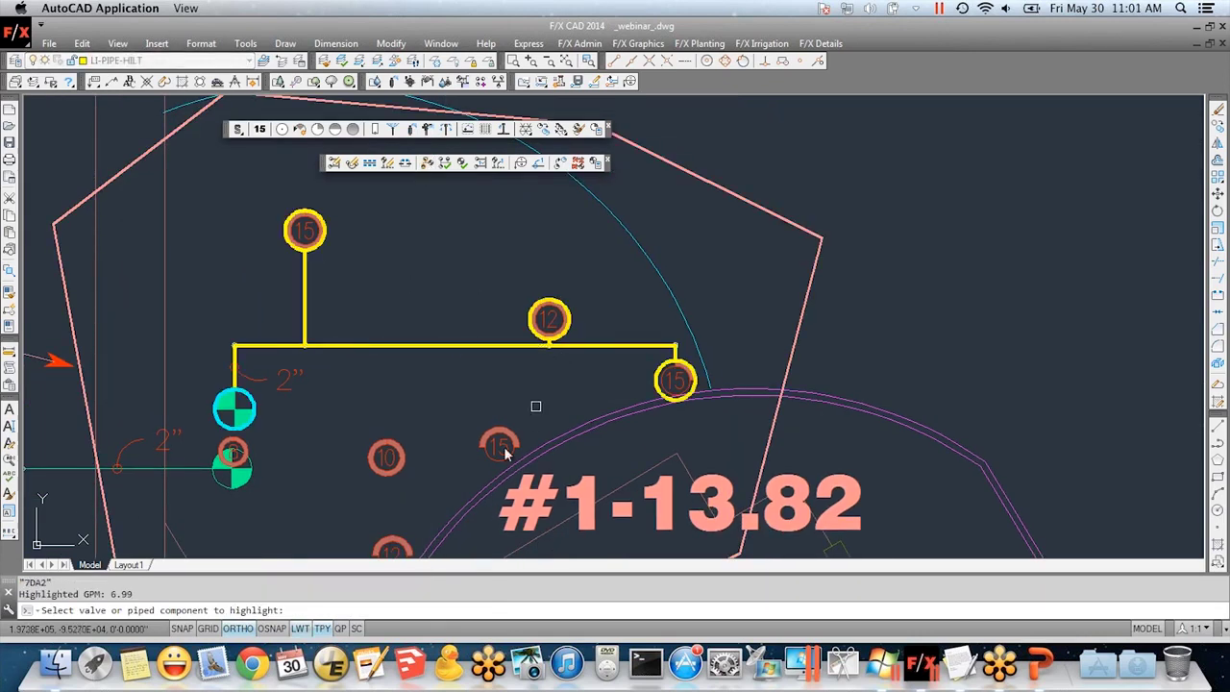
key("Return")
- Run a vertical lateral pipe from the 10-foot head up to the horizontal lateral and finish piping
left_click(378, 457)
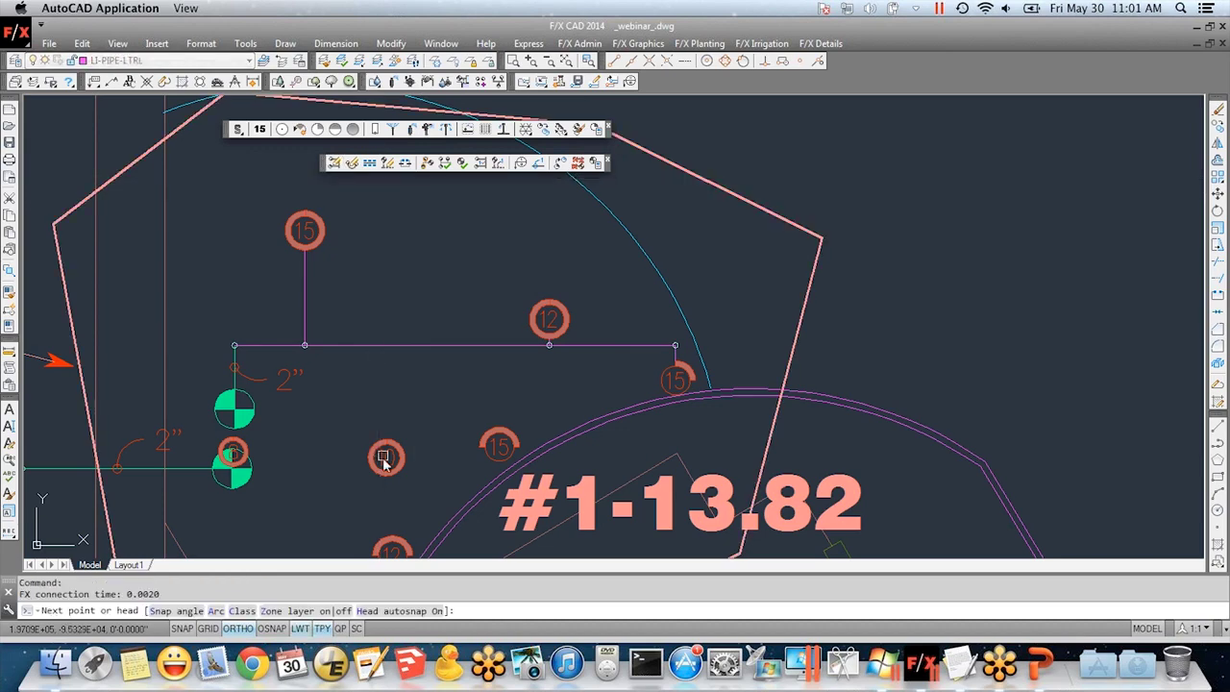
left_click(382, 346)
key("Escape")
scroll(425, 384, "down", 3)
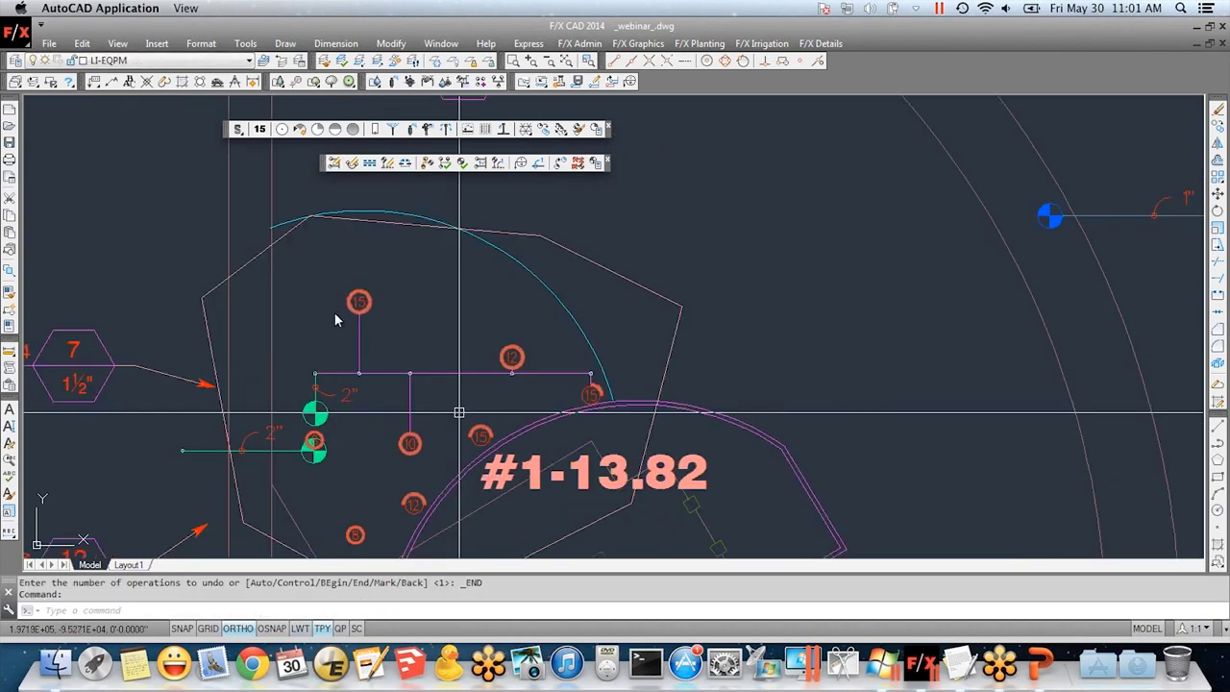
scroll(371, 376, "up", 2)
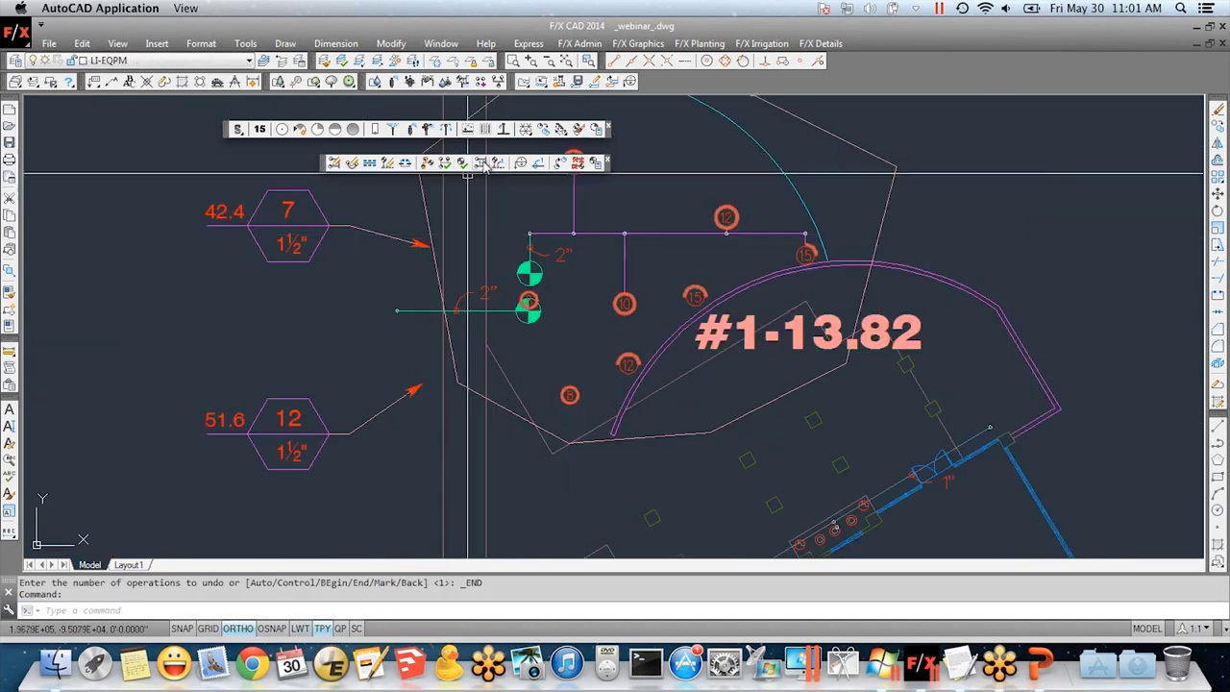